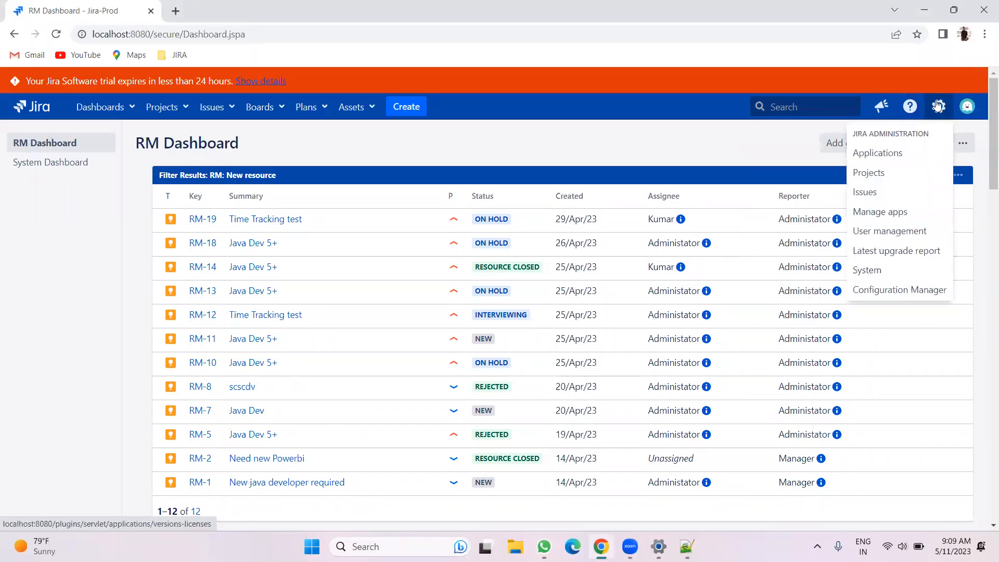
Open the Applications administration page in a new browser tab and switch to it
right_click(882, 153)
left_click(822, 163)
left_click(263, 107)
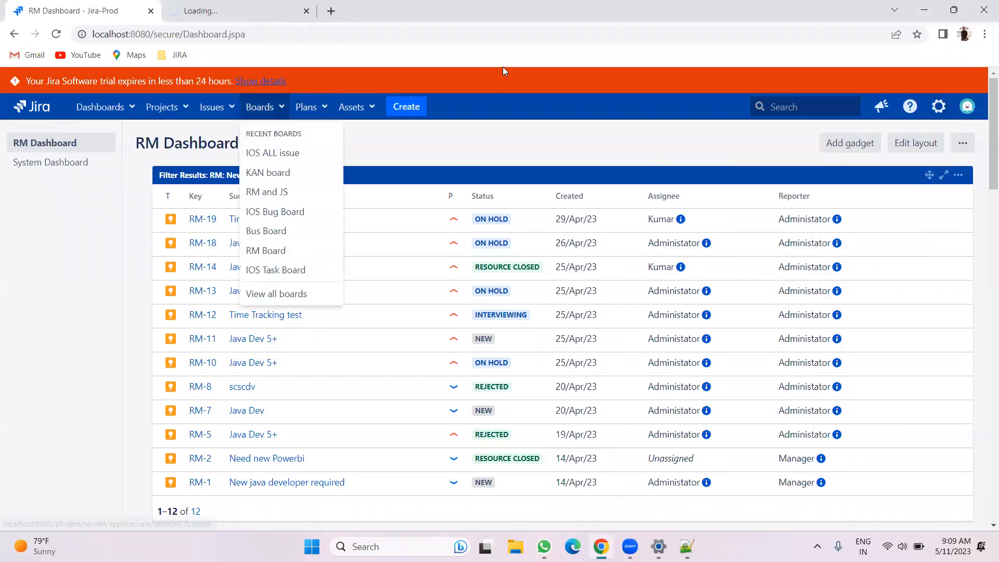
left_click(263, 6)
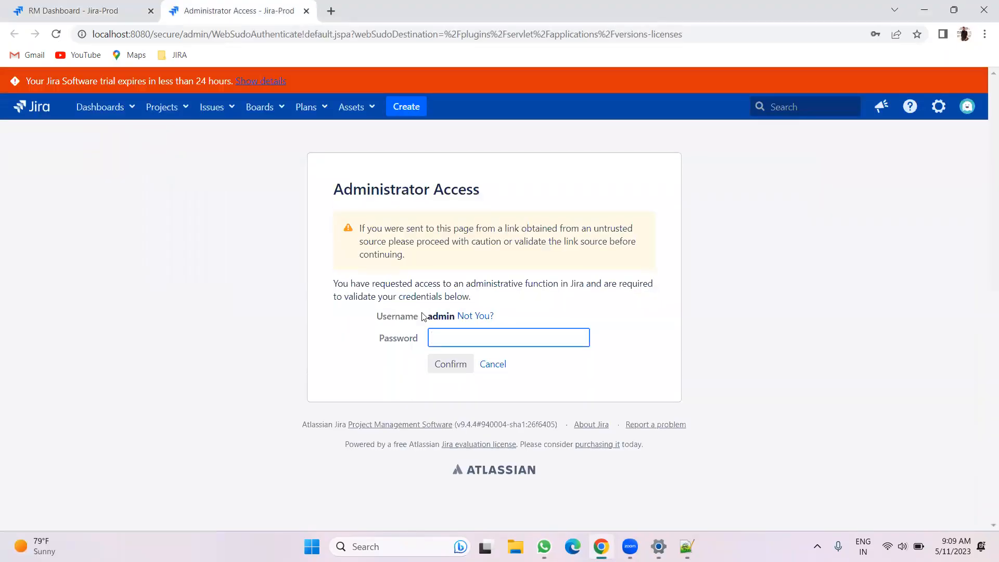
Enter the administrator password and confirm administrator access
left_click(438, 338)
left_click(553, 376)
left_click(454, 363)
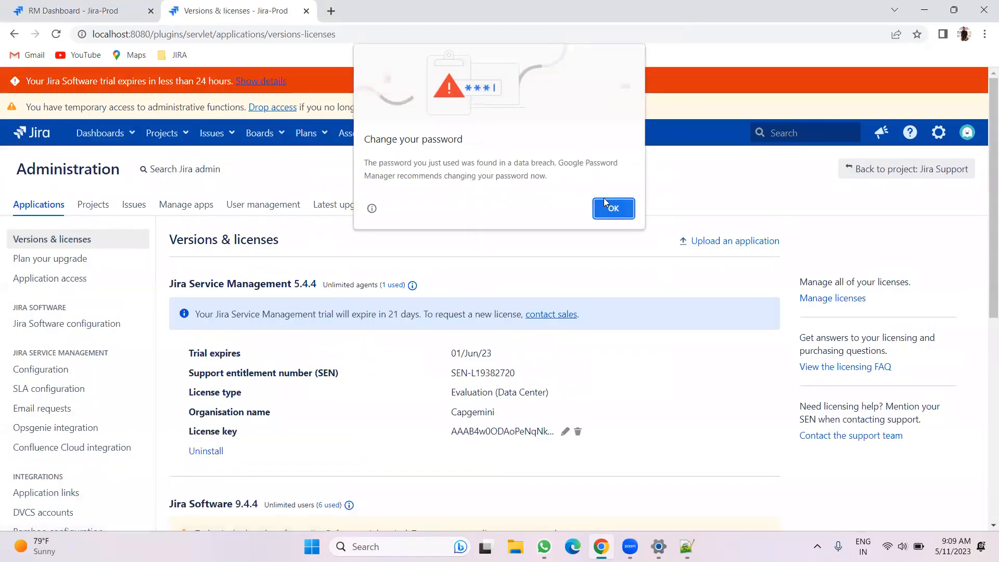
Dismiss the browser's password warning and review the installed applications' licence details
left_click(611, 207)
scroll(263, 293, "down", 5)
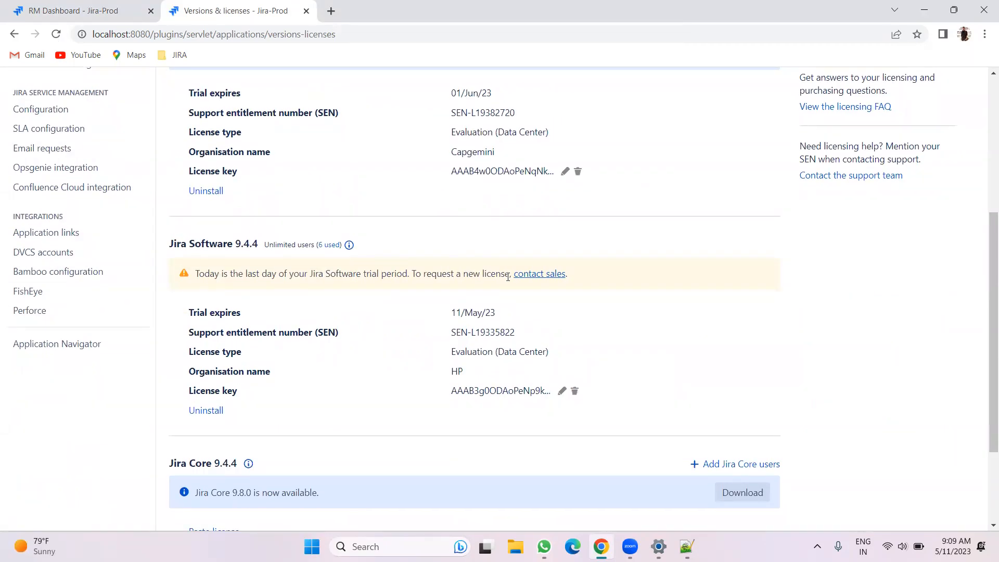
scroll(785, 353, "up", 5)
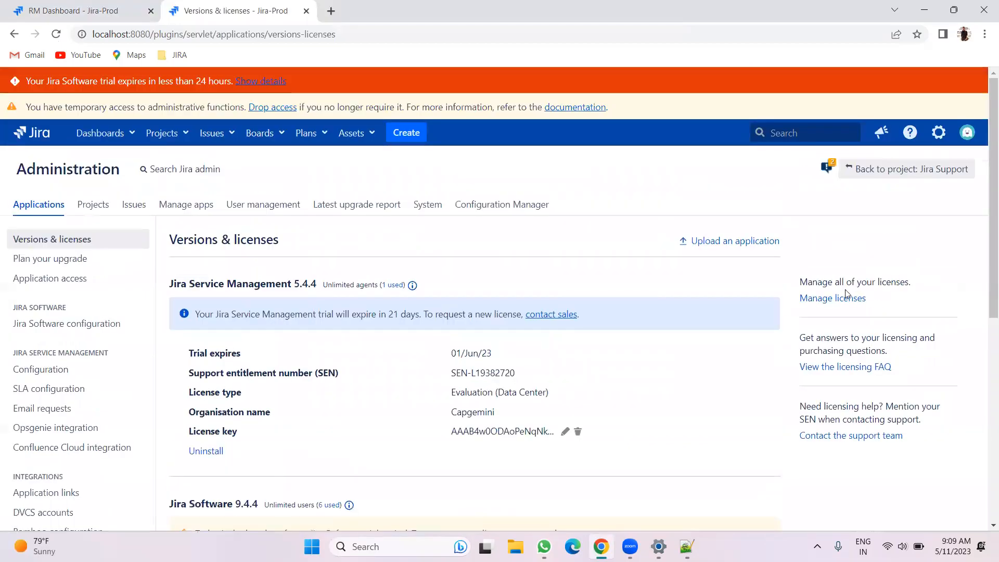
right_click(830, 300)
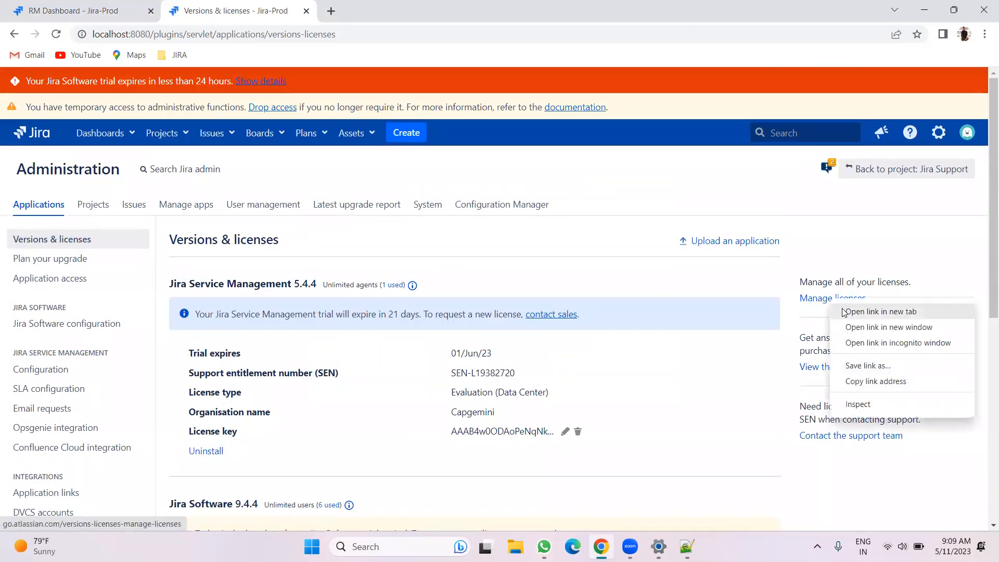
left_click(879, 311)
left_click(375, 10)
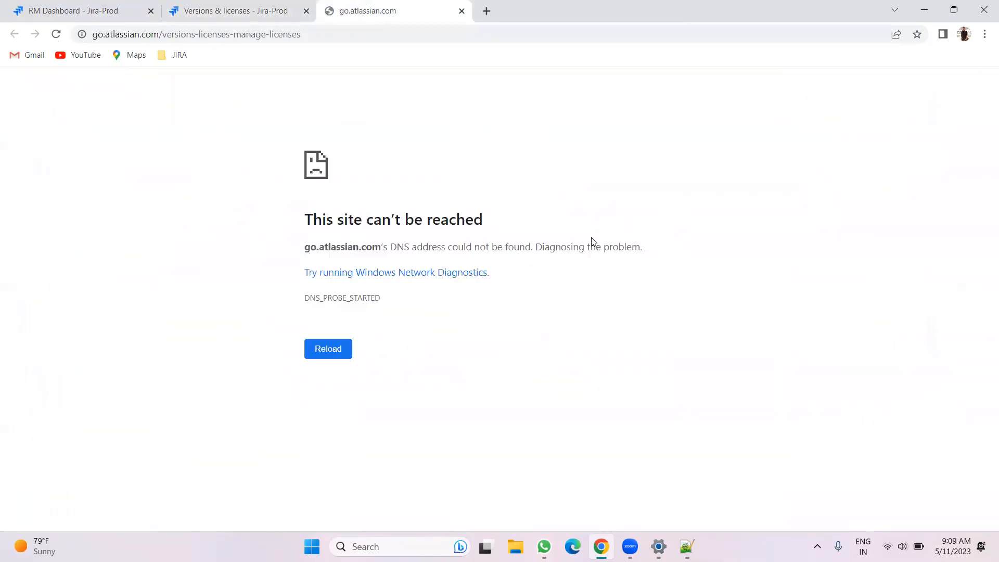
left_click(902, 546)
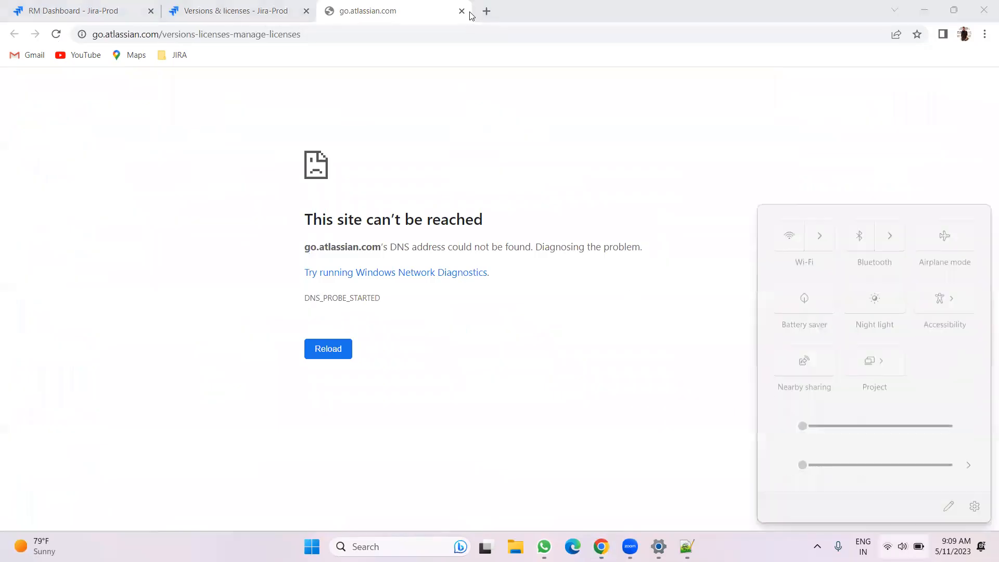
key("ctrl+w")
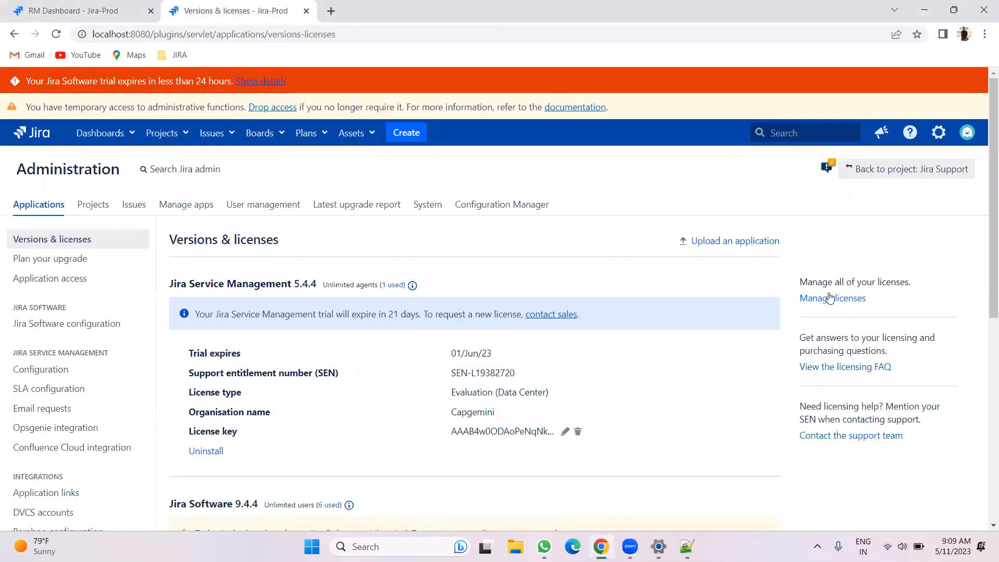
Open the Manage licenses link in a new tab and switch to it once the connection returns
right_click(829, 297)
left_click(859, 310)
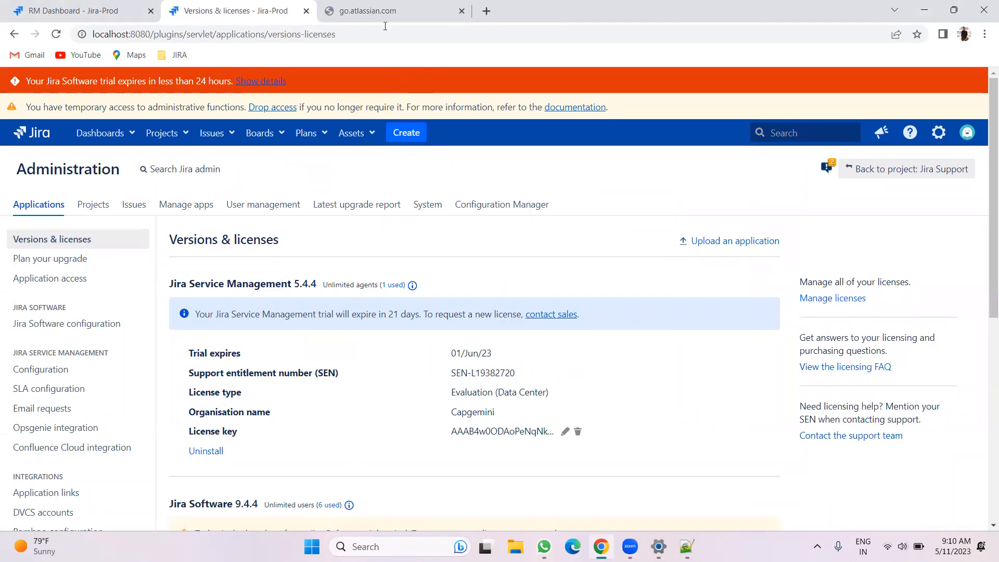
left_click(378, 12)
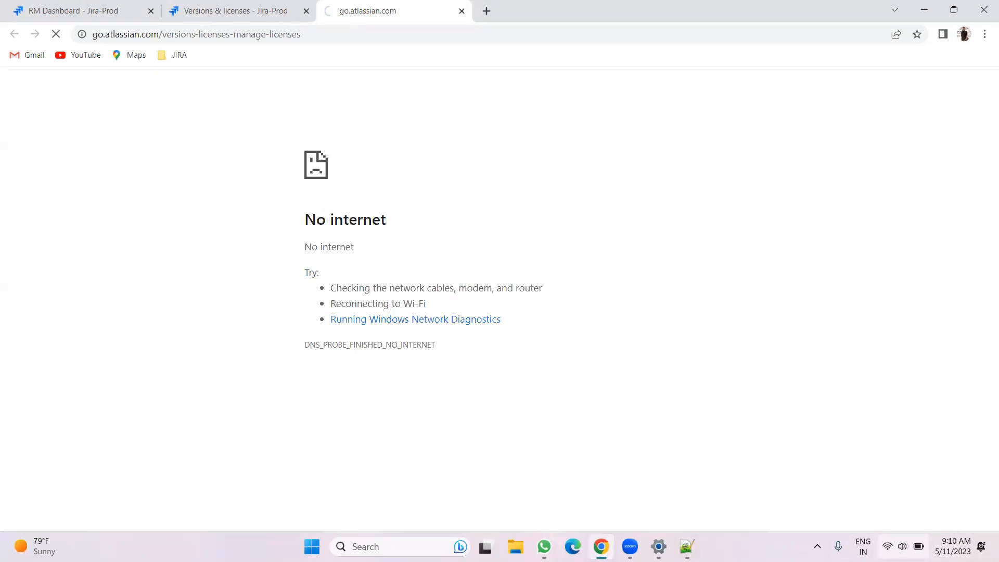
left_click(903, 546)
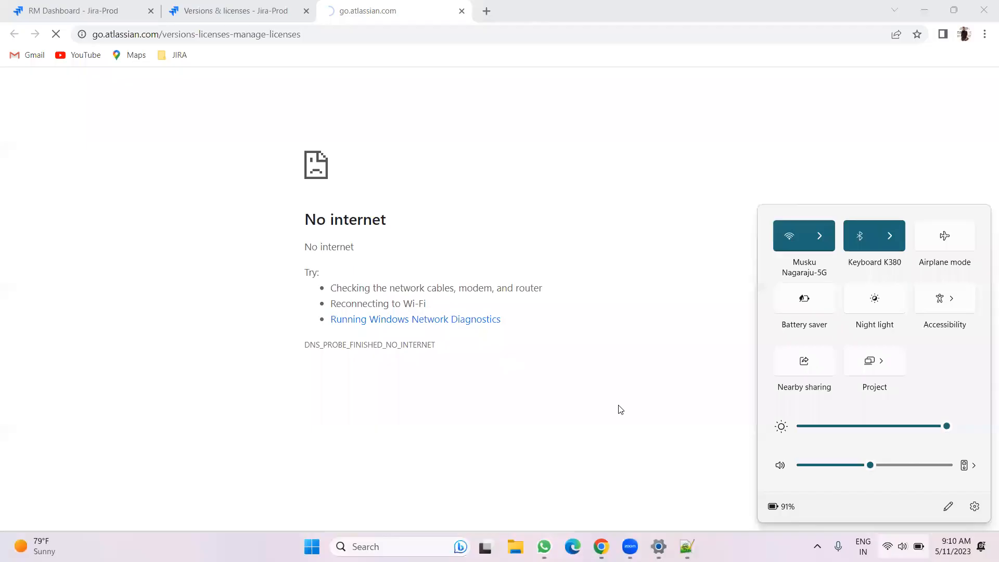
left_click(471, 12)
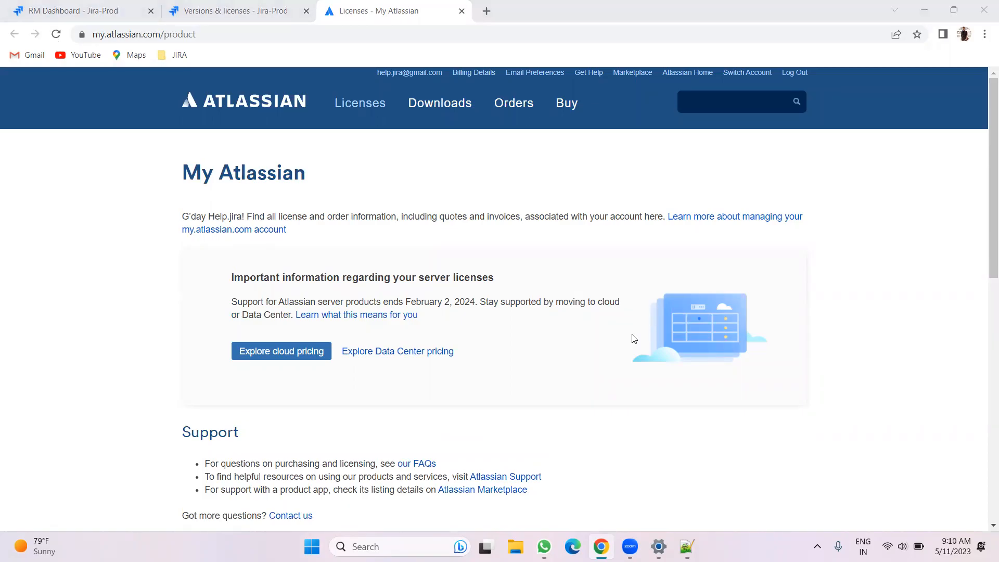
Scroll to the Licenses list and include trial licenses in the listing
scroll(507, 279, "down", 3)
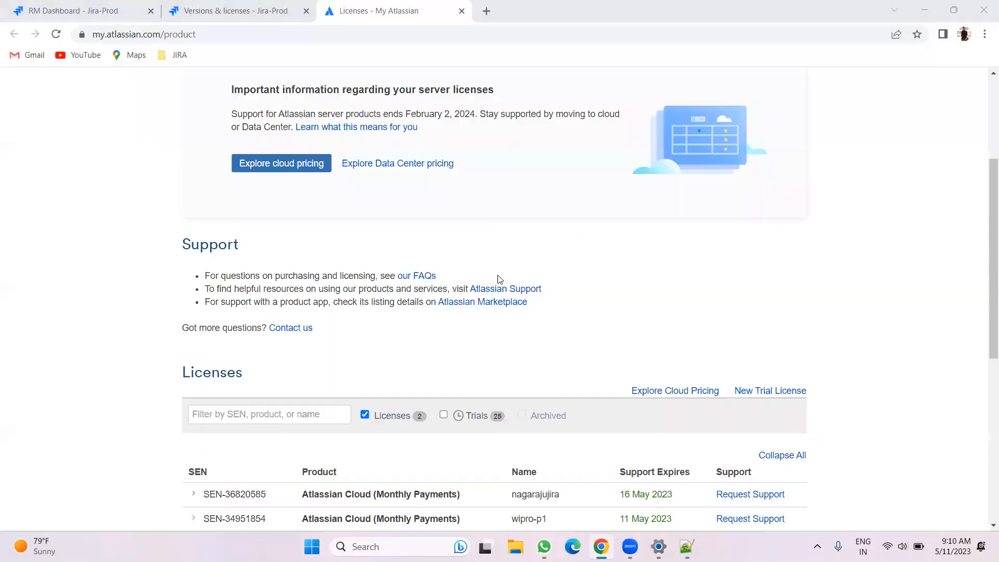
scroll(768, 330, "down", 2)
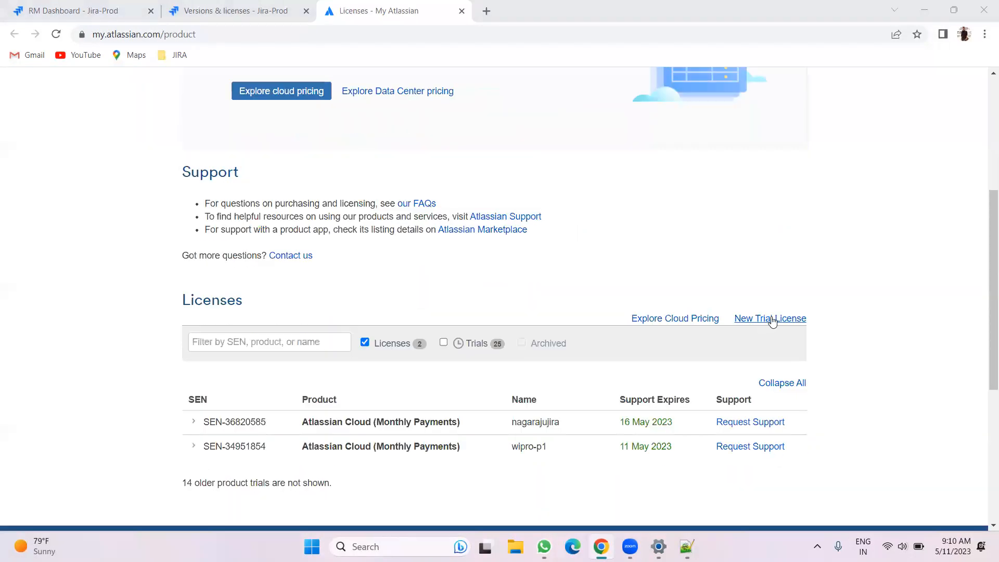
scroll(521, 312, "down", 2)
scroll(440, 151, "down", 2)
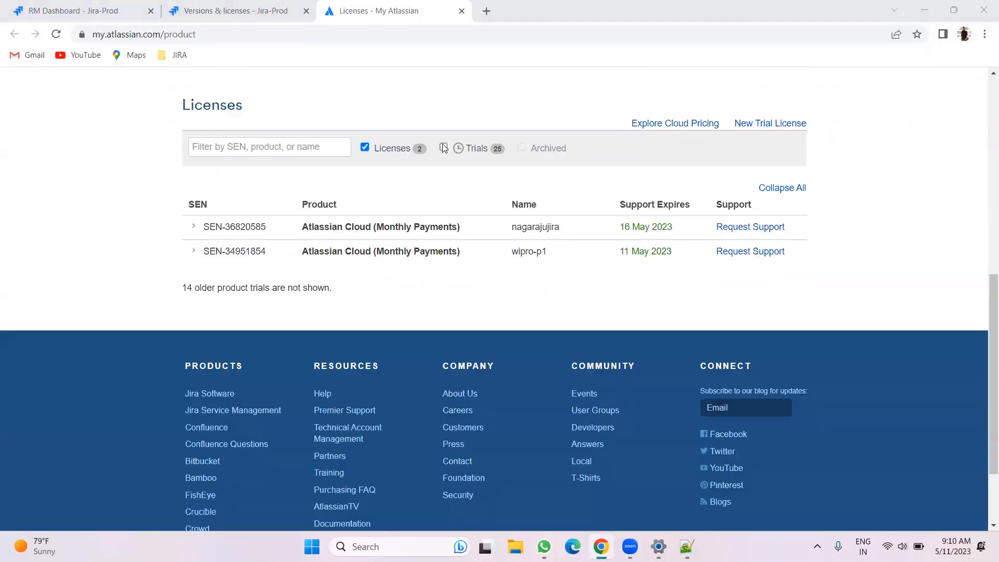
left_click(443, 147)
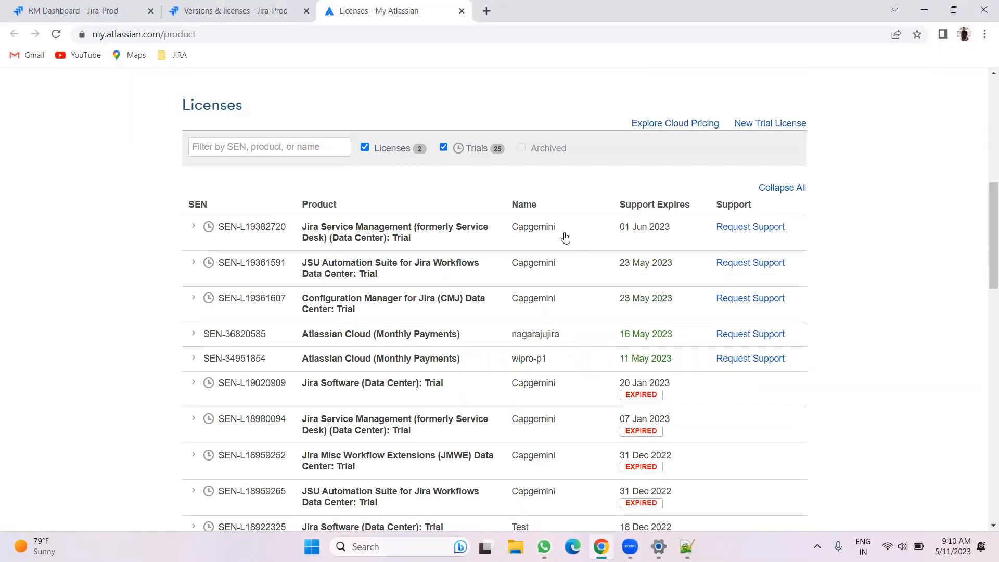
Expand the Jira Service Management Data Center trial and copy its Server ID
left_click(196, 227)
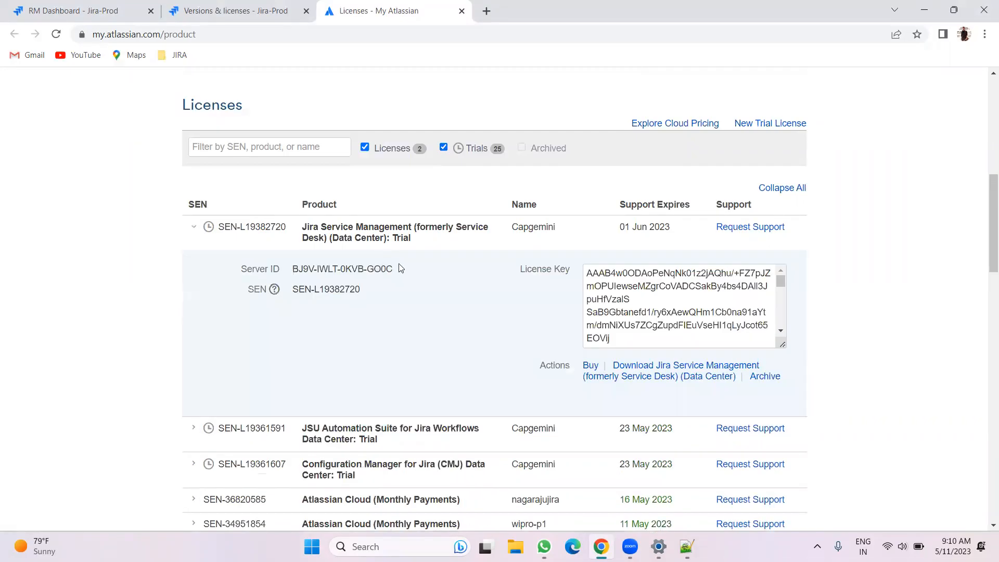
left_click_drag(402, 269, 291, 269)
right_click(353, 270)
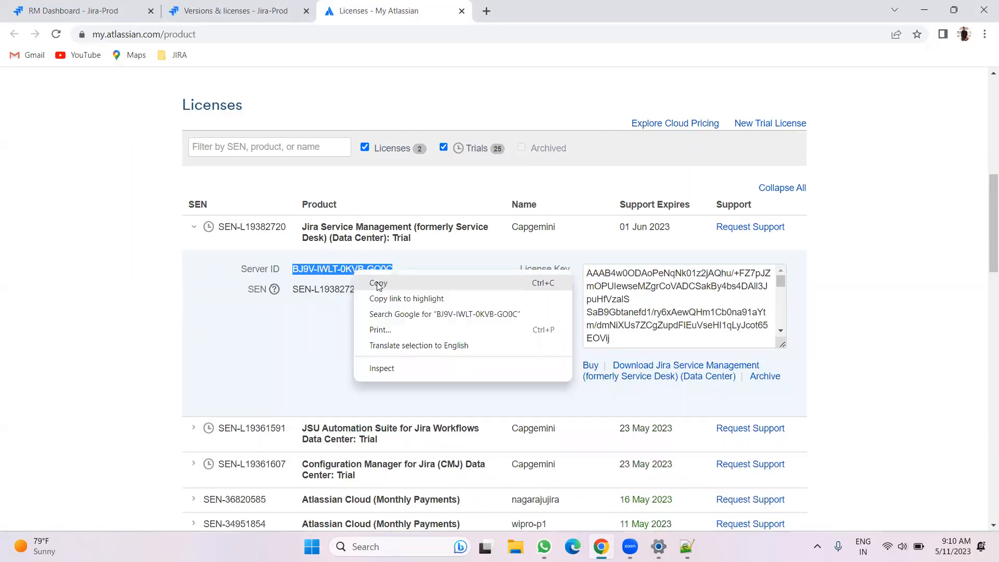
left_click(379, 281)
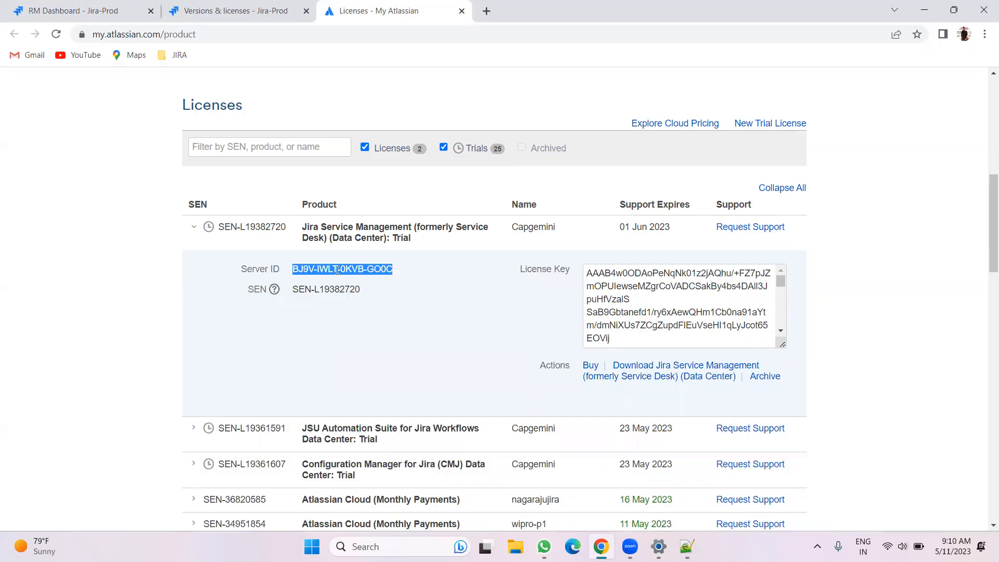
Start a New Trial License and choose Jira Software as the product
left_click(751, 128)
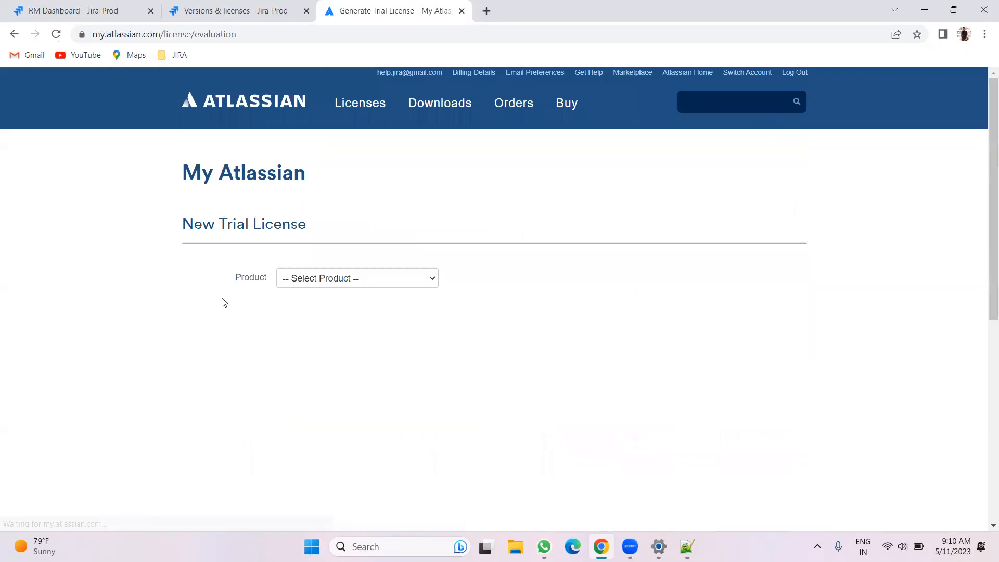
left_click(302, 278)
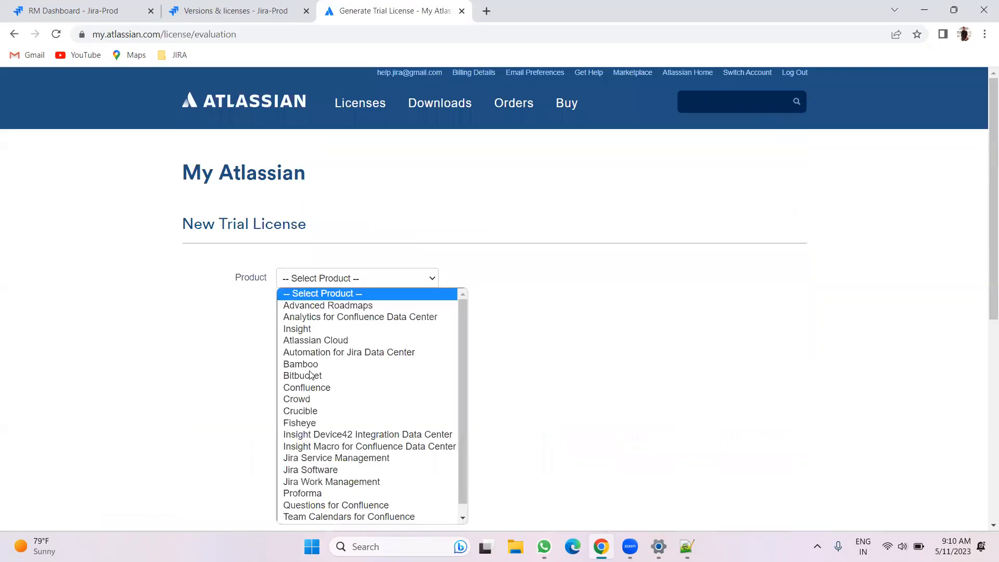
left_click(312, 470)
Select the Jira Software (Data Center) license type
scroll(529, 366, "down", 1)
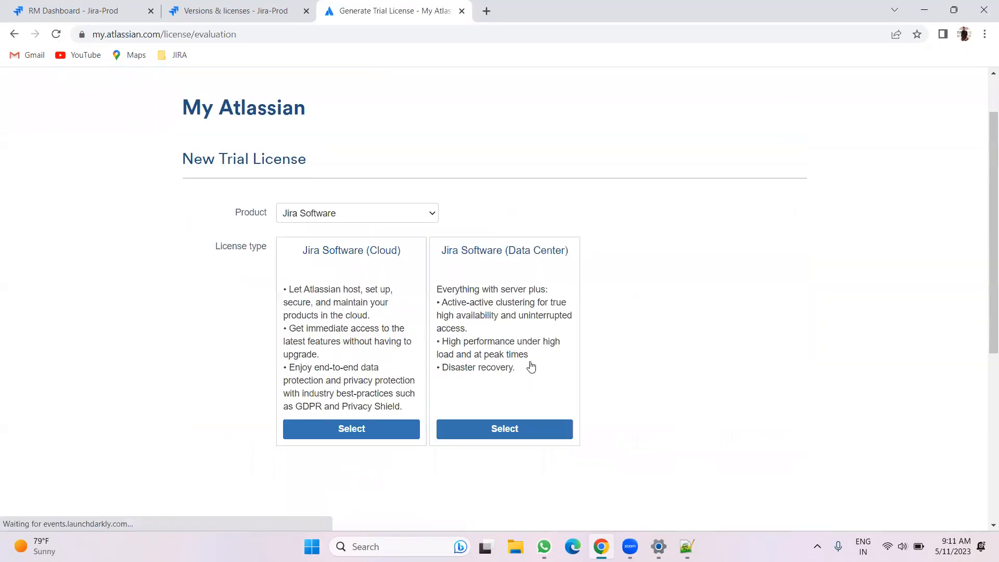
scroll(367, 106, "down", 1)
left_click(364, 149)
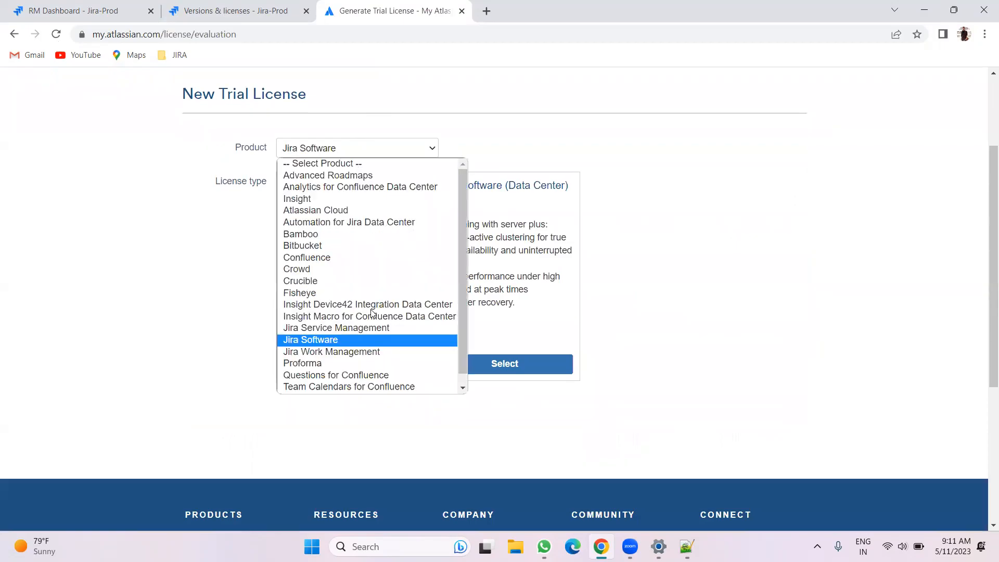
left_click(333, 340)
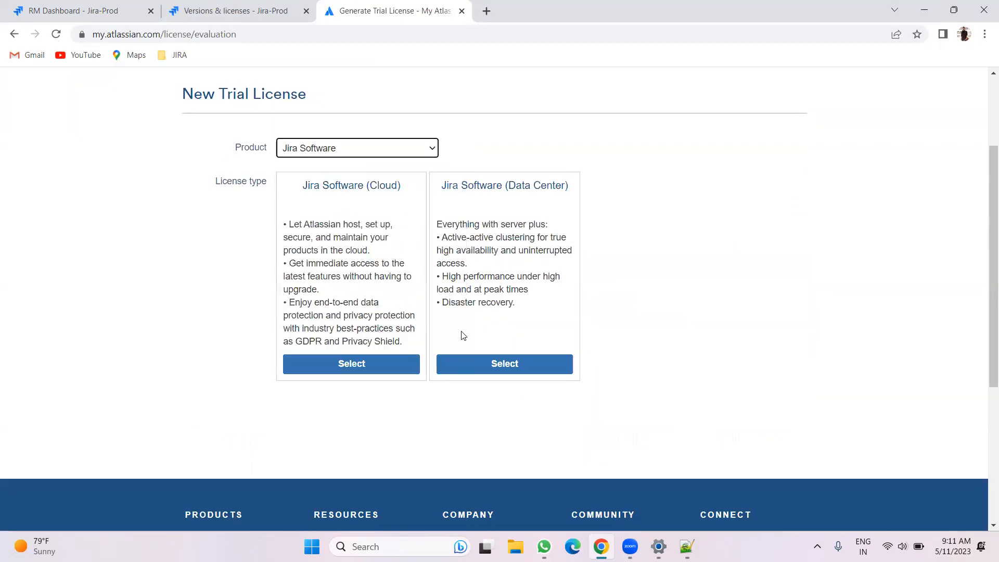
left_click(507, 368)
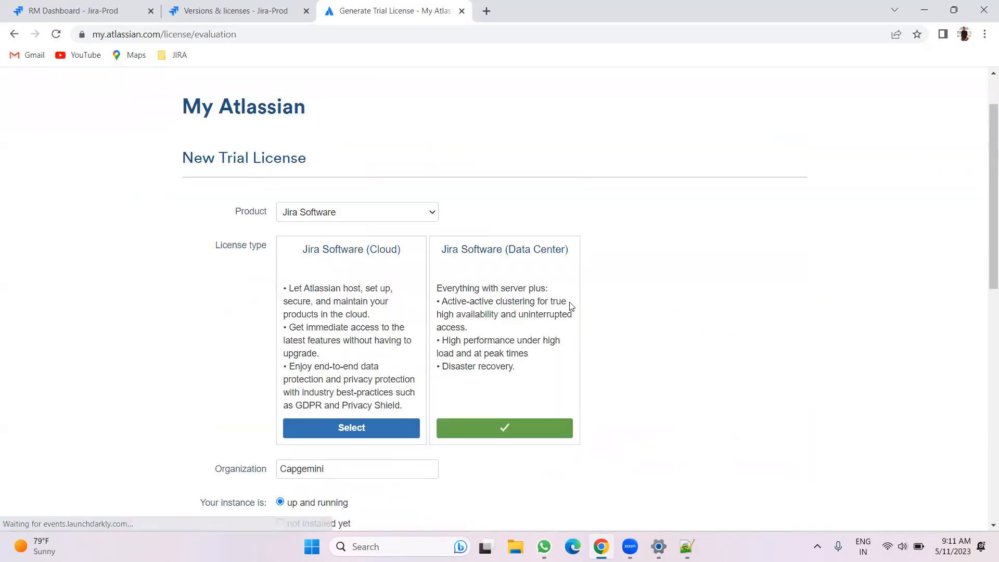
Paste the copied Server ID into the Server ID field and generate the license
scroll(571, 306, "down", 5)
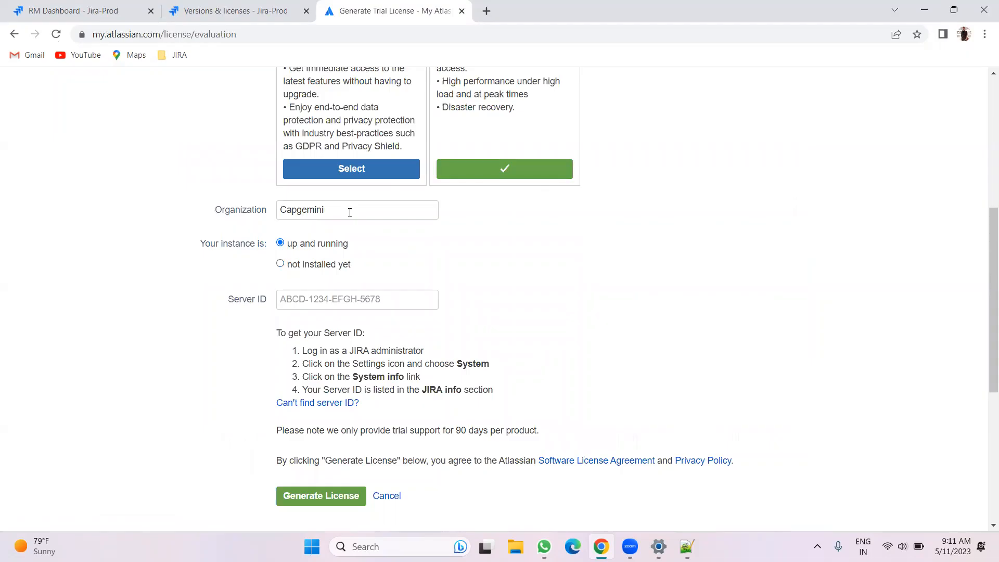
left_click(300, 299)
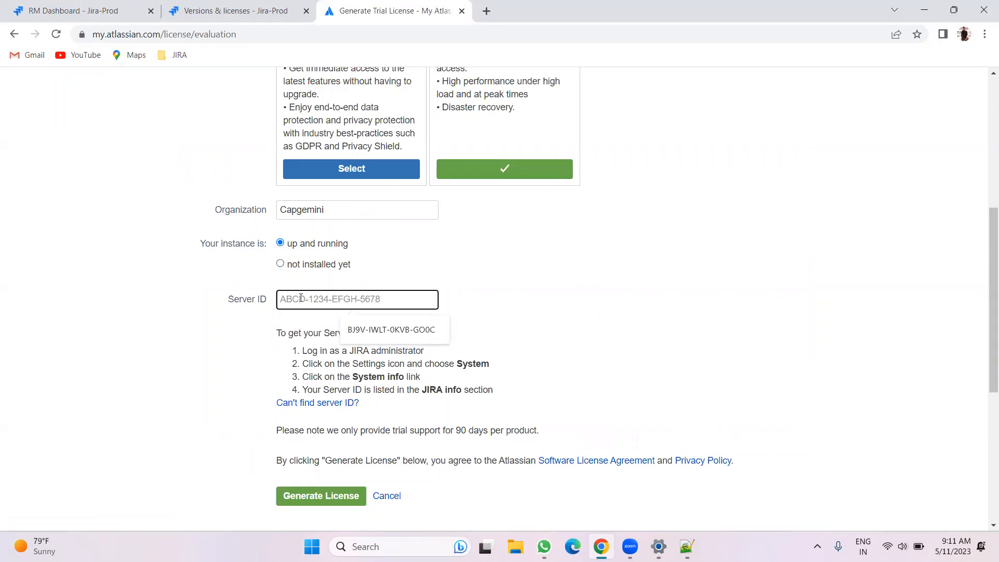
left_click(391, 330)
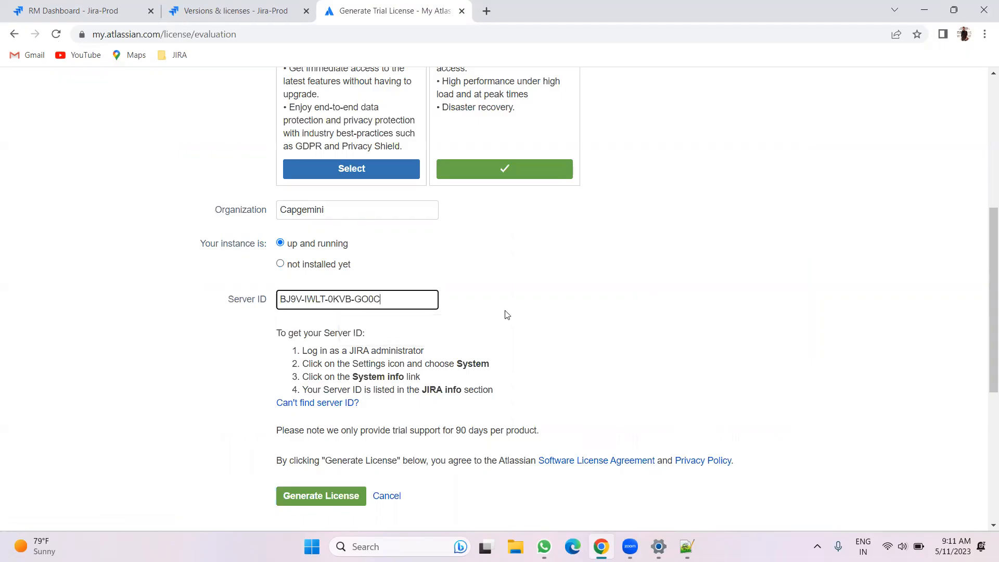
scroll(319, 420, "down", 3)
left_click(316, 300)
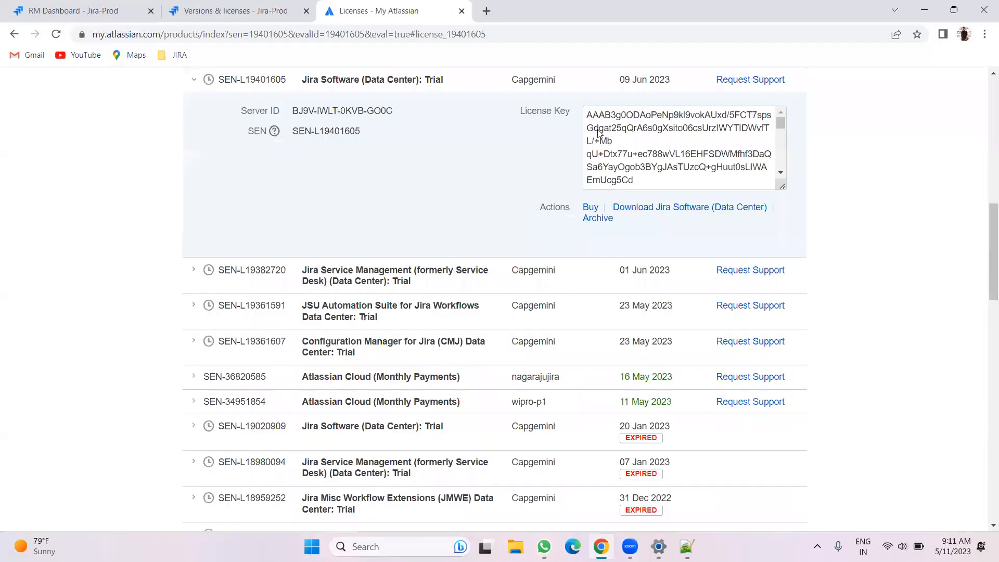
Copy the new Jira Software Data Center license key and return to the Jira administration tab
right_click(597, 131)
left_click(619, 147)
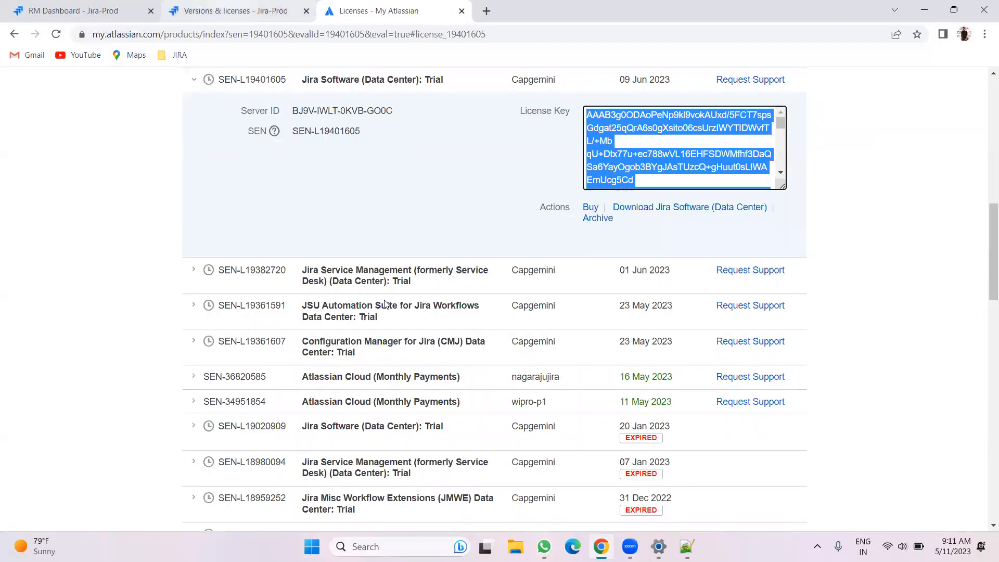
key("ctrl+shift+Tab")
Replace the Jira Software license key with the new Data Center key and update the license
left_click(564, 326)
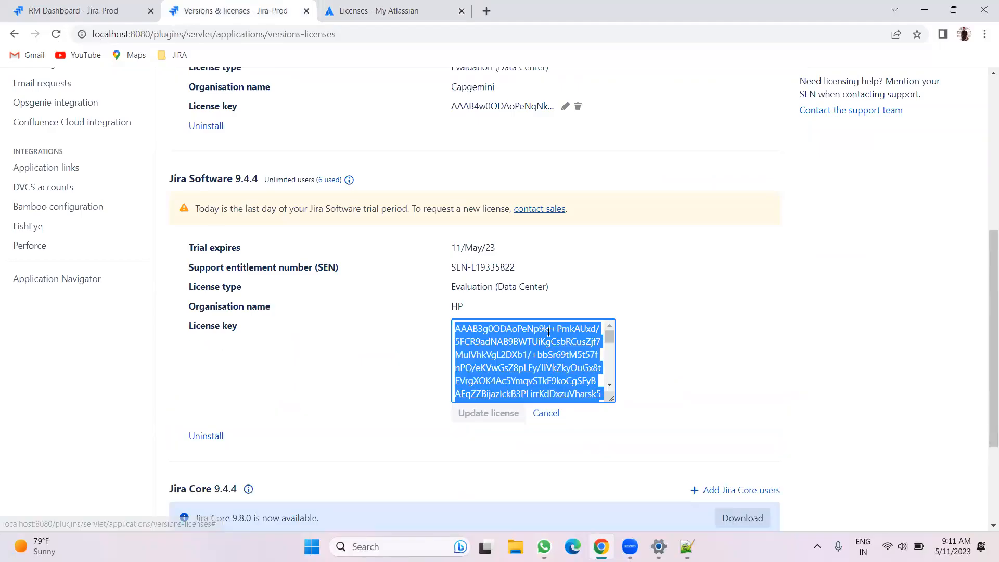
key("BackSpace")
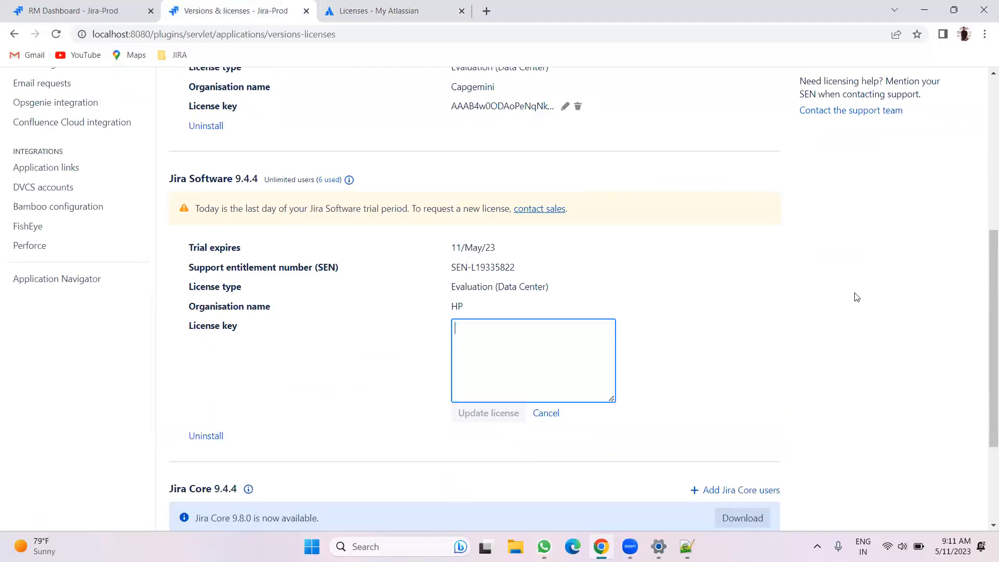
key("ctrl+v")
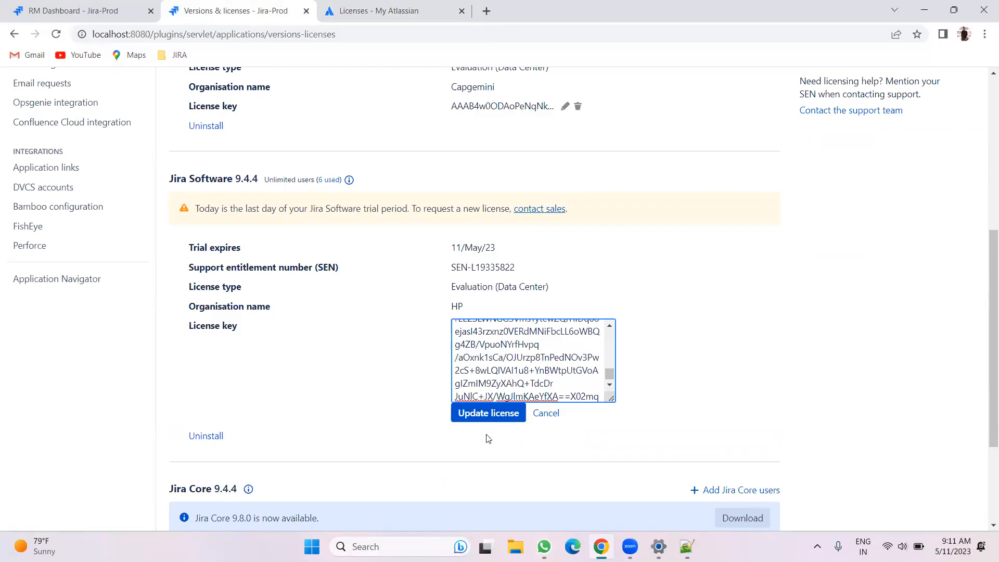
left_click(482, 421)
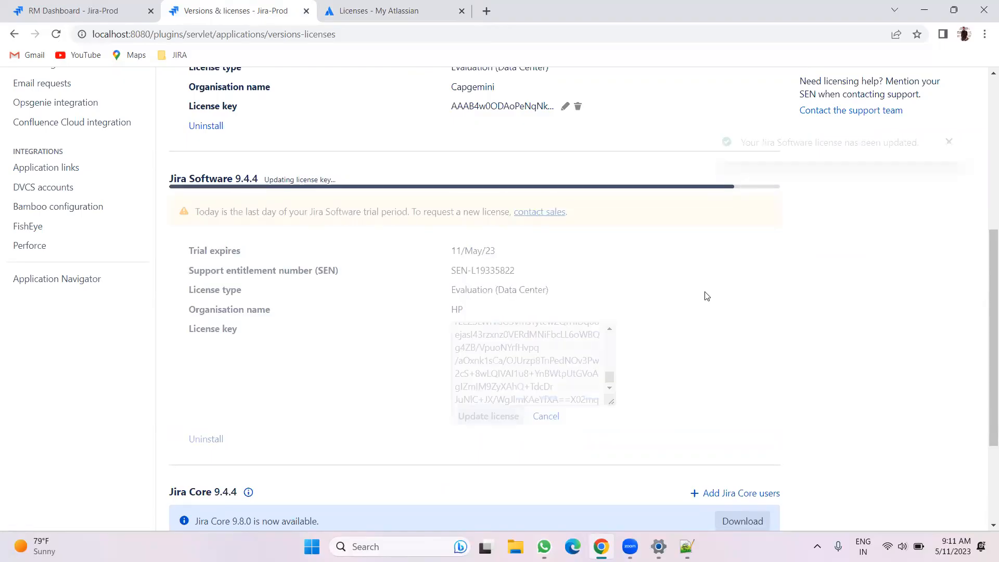
Review the updated Jira Software and Jira Service Management license details on the Versions & licenses page
triple_click(528, 250)
left_click(657, 325)
scroll(657, 325, "up", 5)
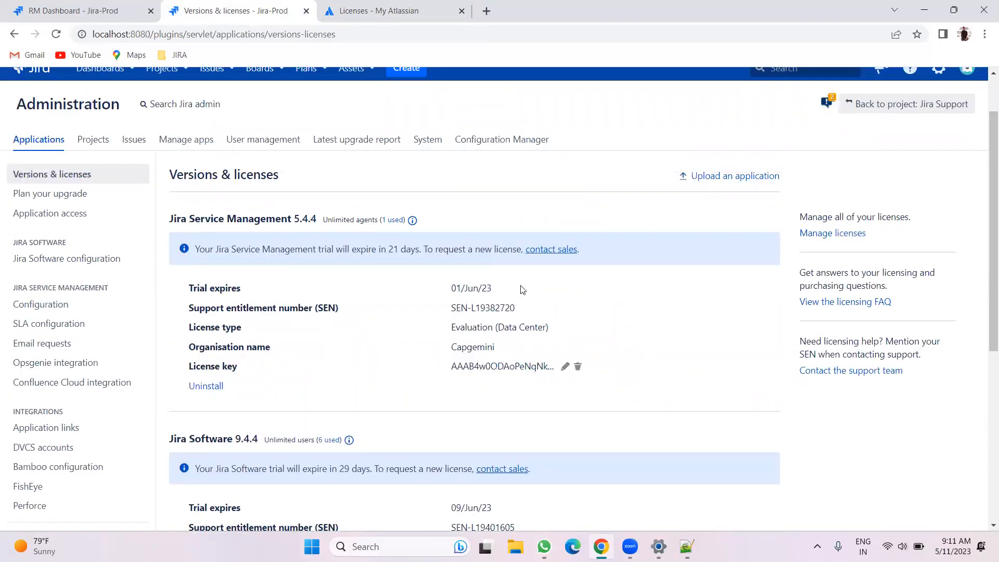
scroll(541, 284, "down", 1)
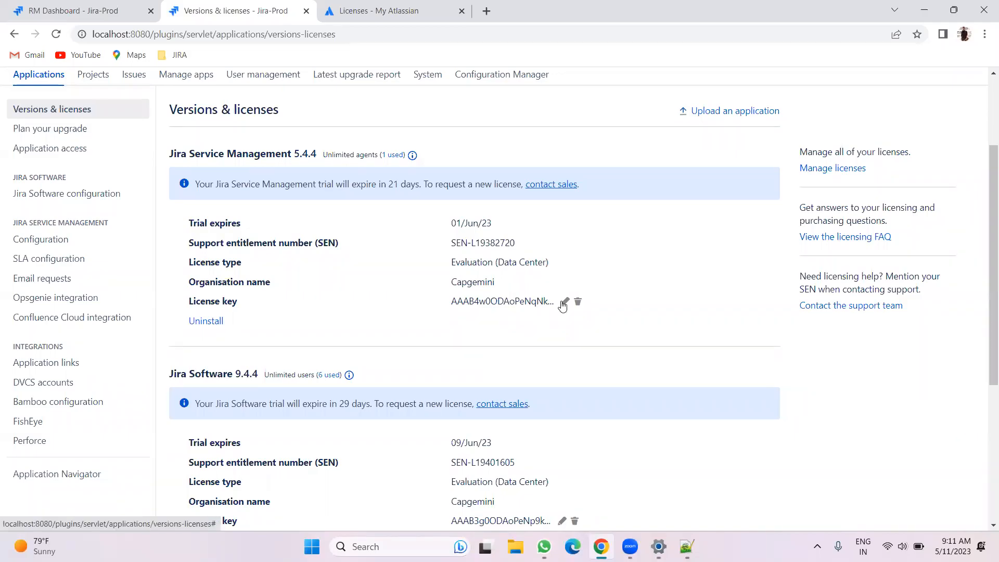
scroll(541, 317, "up", 3)
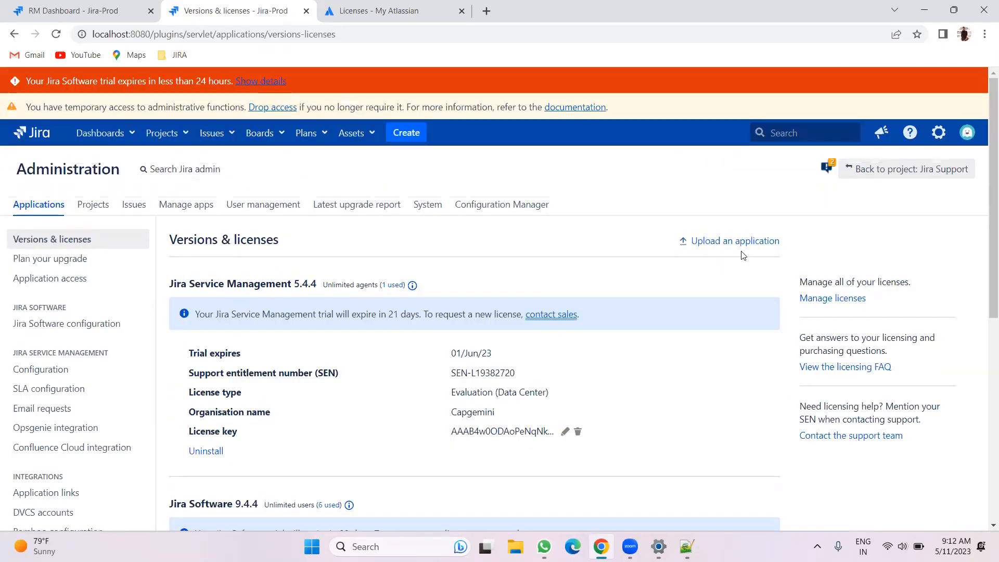
scroll(606, 312, "down", 3)
scroll(173, 216, "up", 3)
left_click(56, 34)
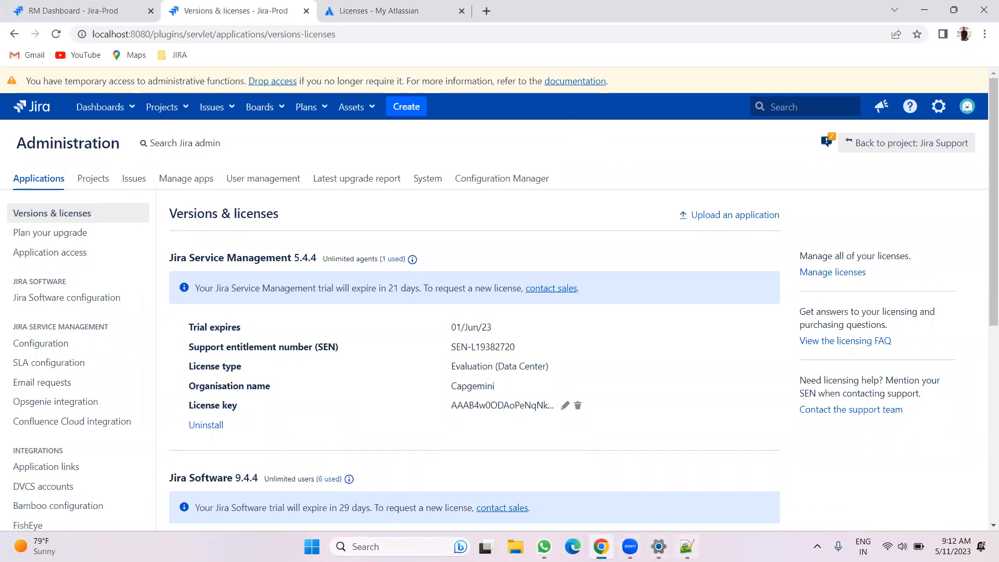
Open the System general configuration settings and scroll through them
mouse_move(687, 547)
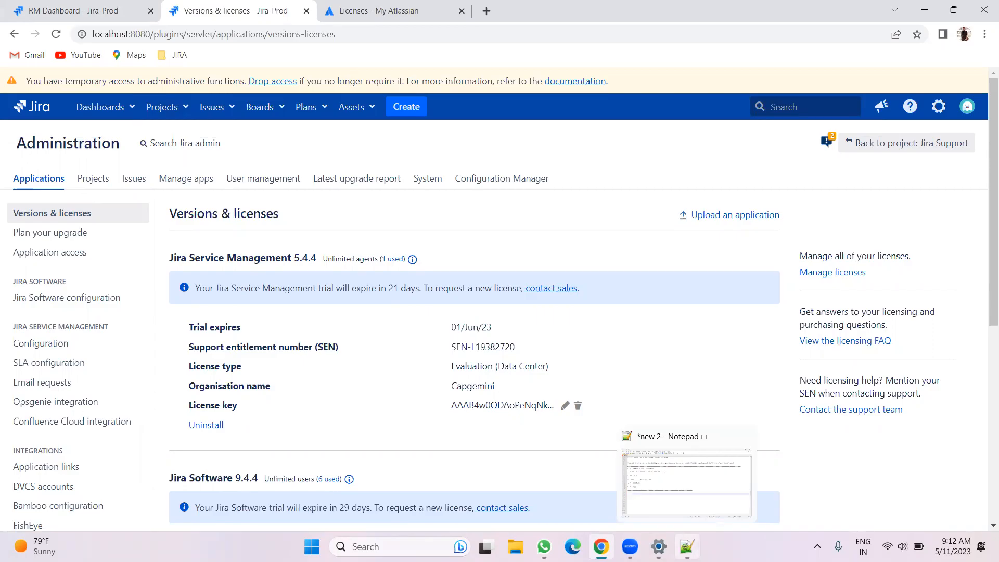
left_click(428, 180)
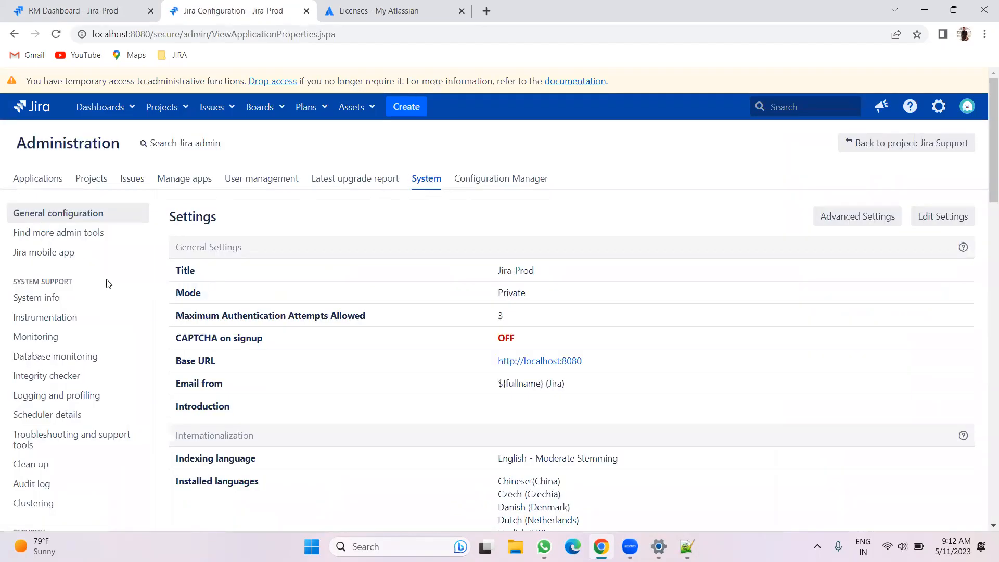
scroll(65, 261, "down", 1)
scroll(71, 267, "down", 9)
scroll(75, 273, "down", 4)
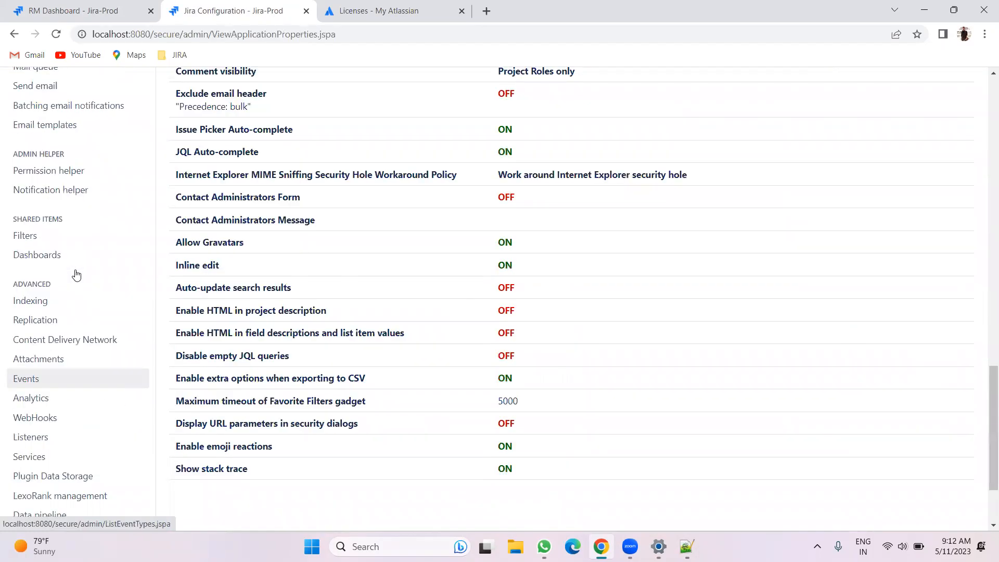
scroll(81, 275, "up", 12)
scroll(80, 275, "up", 3)
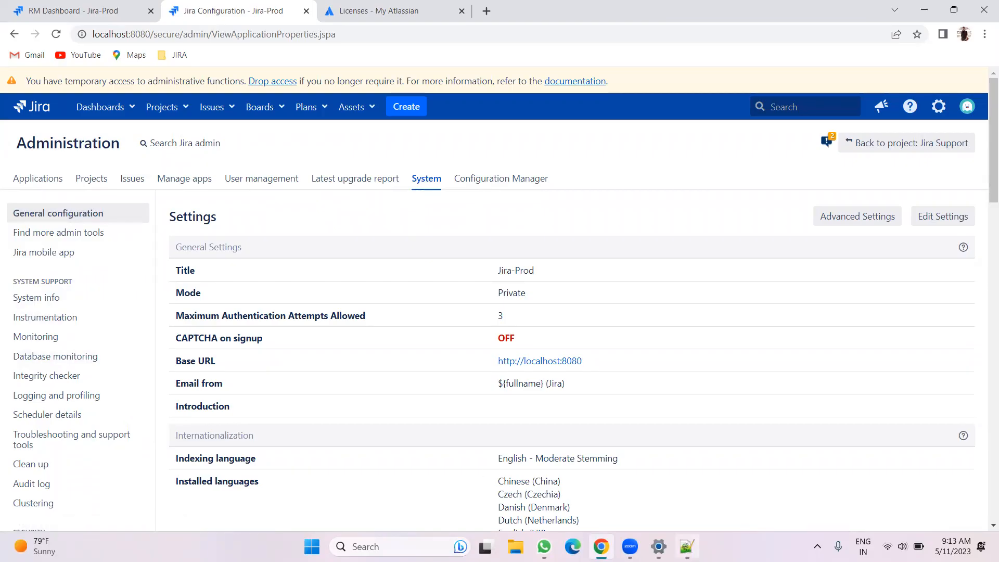
Switch to the Notepad++ notes and add the heading "JIRA Trubleshoot." followed by a blank line
key("alt+Tab")
type("JIRA")
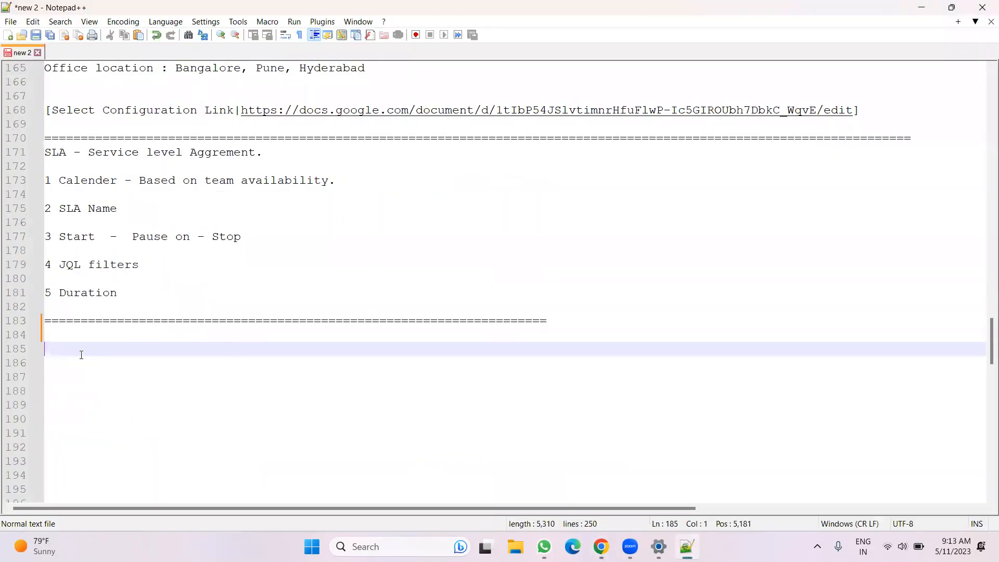
type(" -")
key("BackSpace")
key("BackSpace")
type("Trubloolshjot")
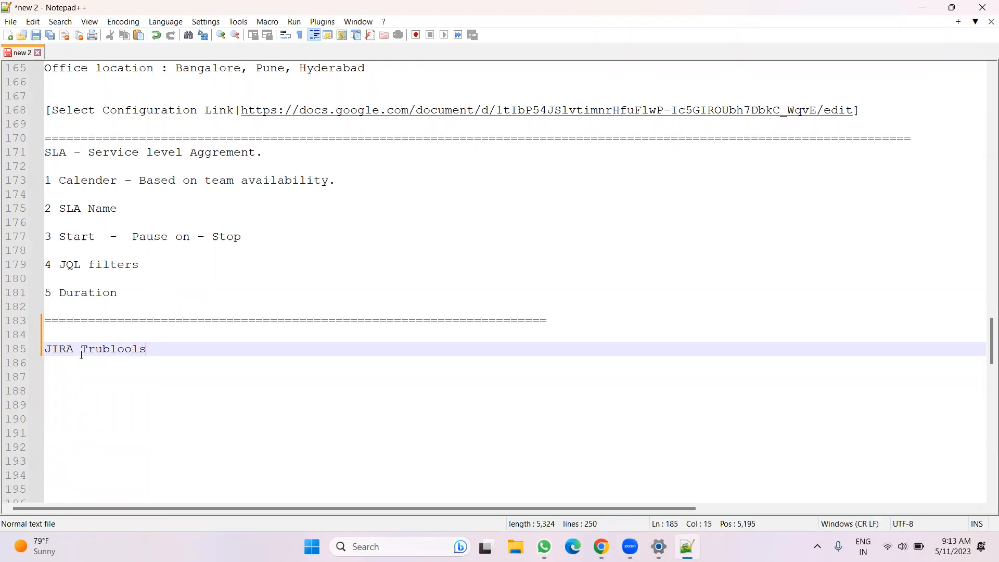
key("BackSpace")
key("BackSpace")
key("BackSpace")
key("BackSpace")
key("BackSpace")
key("BackSpace")
key("BackSpace")
key("BackSpace")
type("eshoot.")
key("Return")
key("Return")
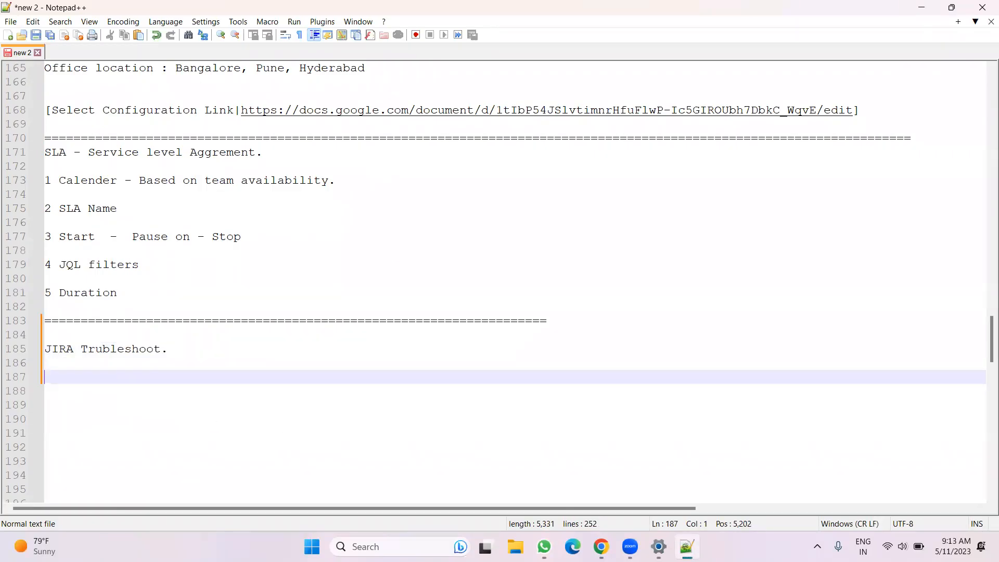
Browse in File Explorer to C:\Program Files\Atlassian\Application Data\Jira\log
left_click(601, 546)
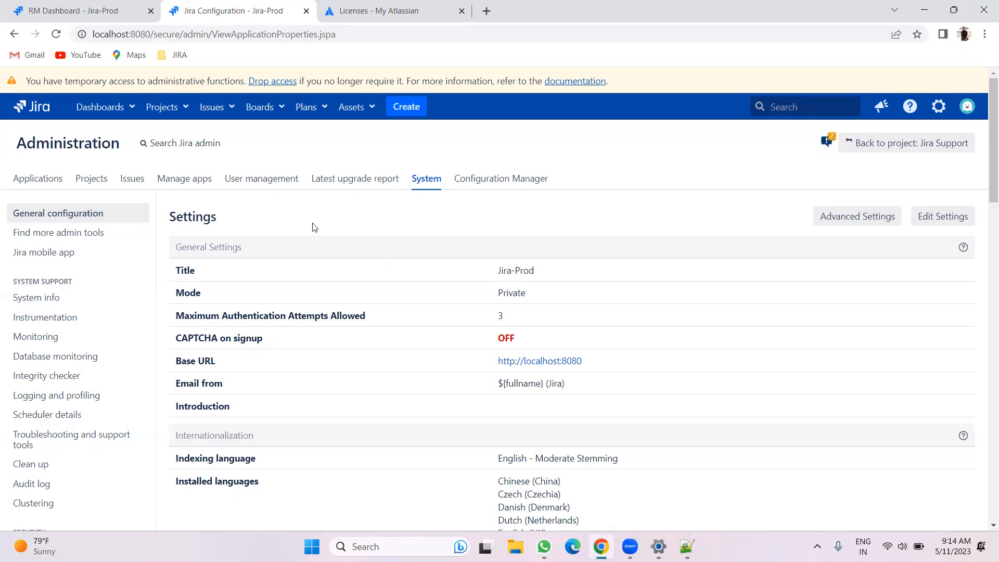
left_click(505, 543)
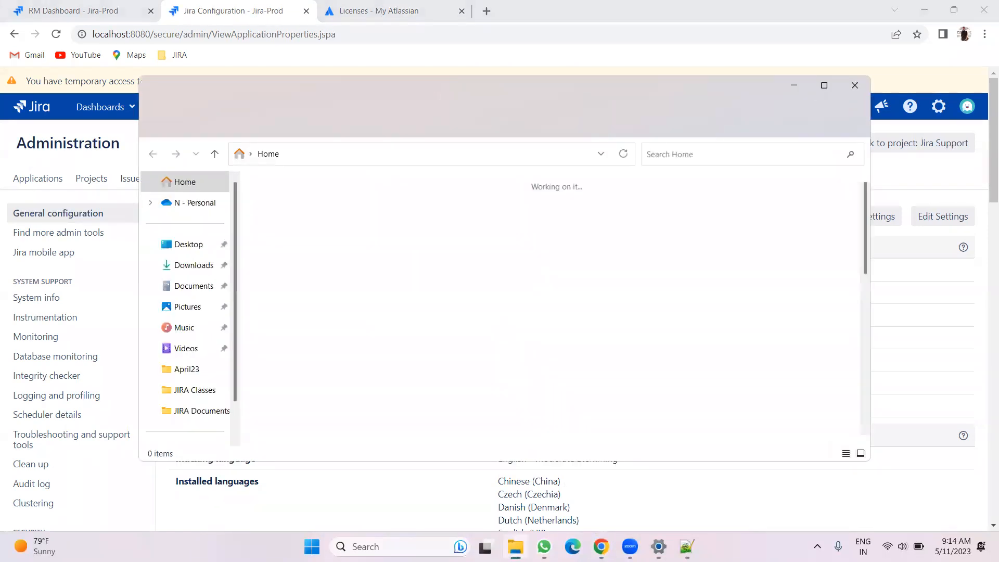
scroll(194, 372, "down", 2)
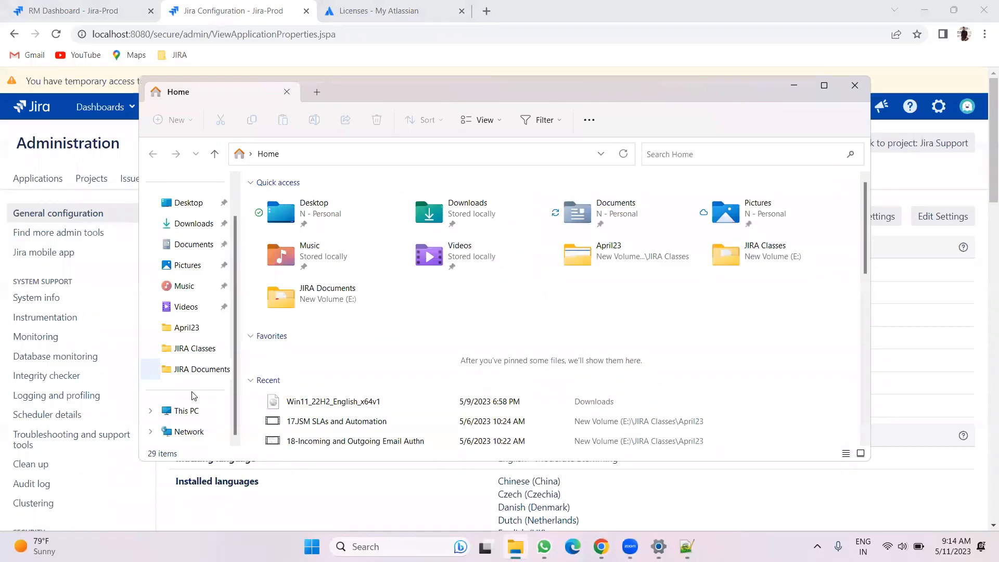
left_click(192, 411)
double_click(316, 221)
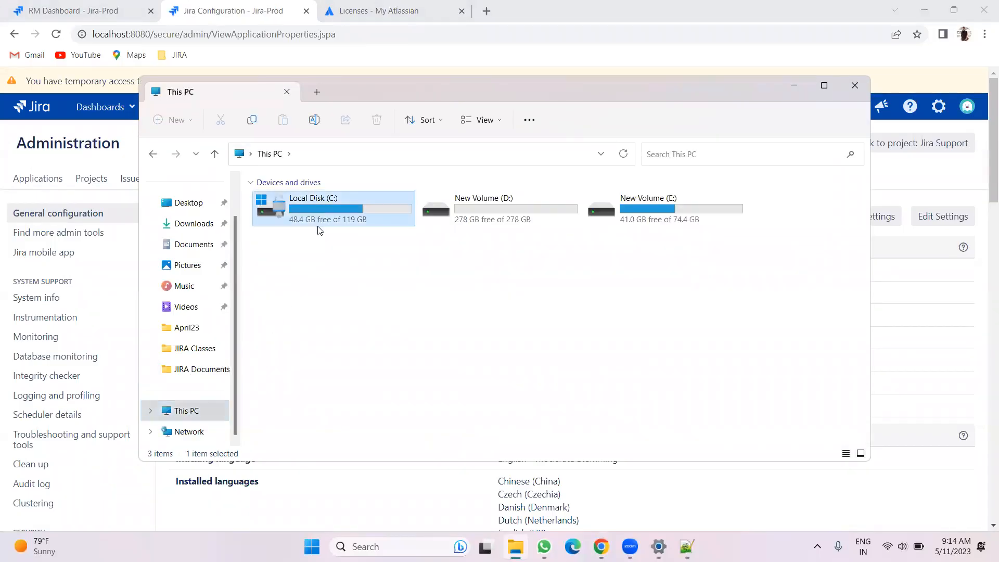
left_click(284, 222)
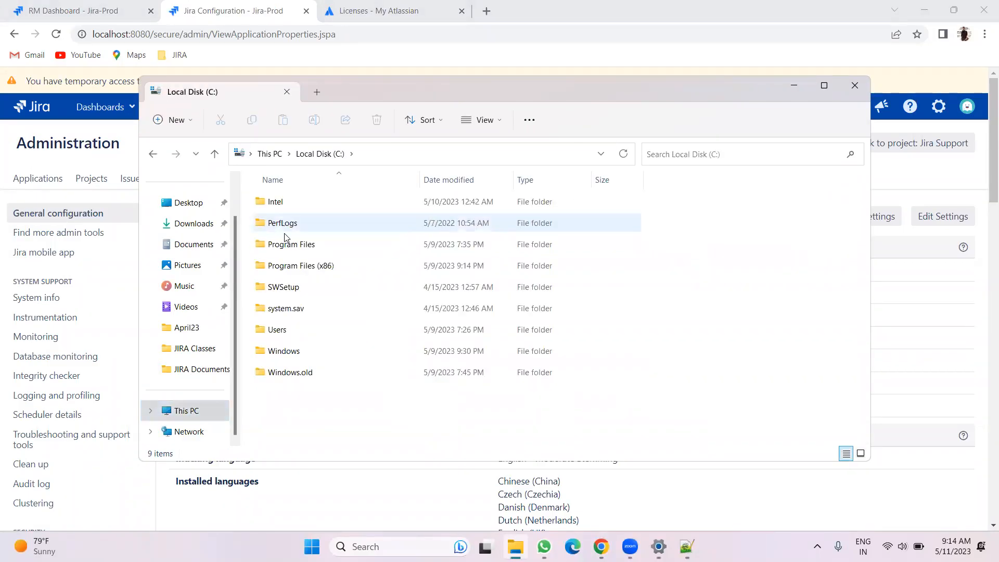
double_click(288, 249)
double_click(290, 201)
double_click(260, 202)
double_click(290, 204)
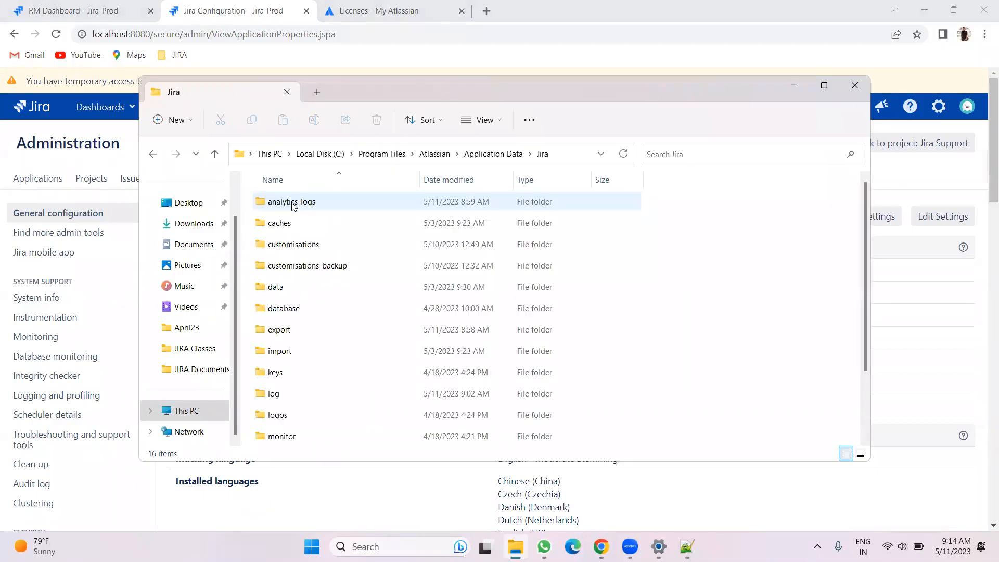
left_click(823, 85)
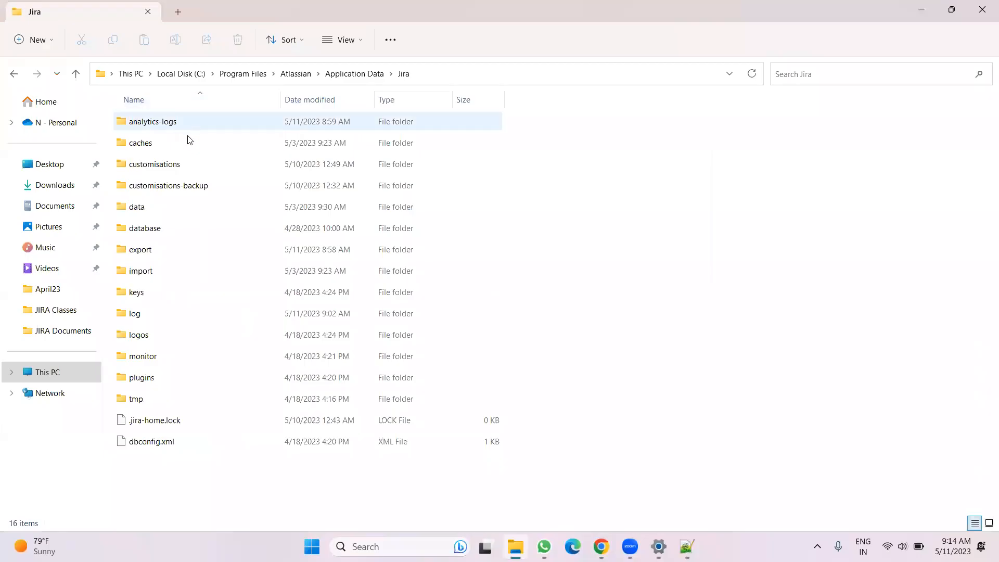
left_click(179, 315)
double_click(179, 313)
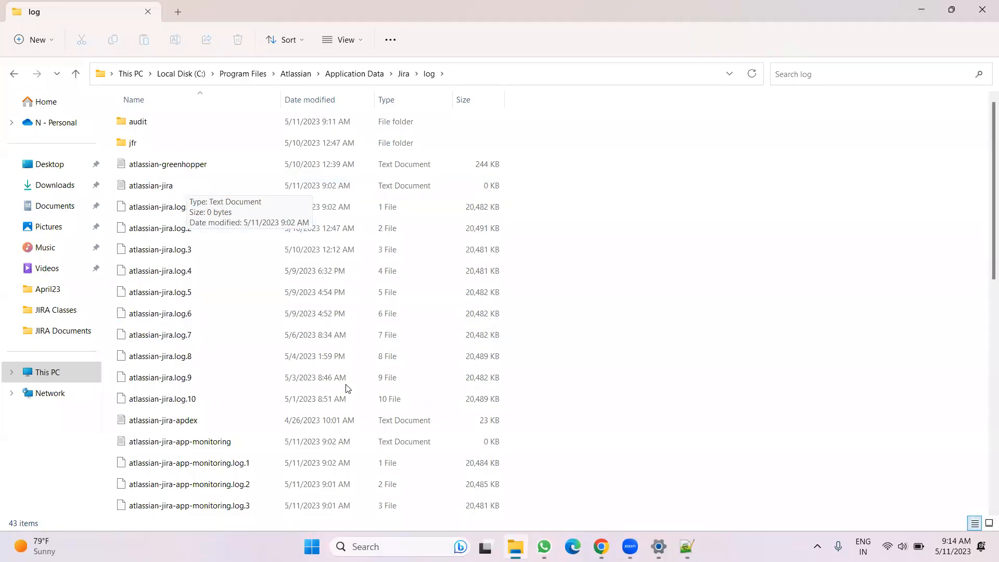
Add the note "1. we need to read atlassian-jira.log" under the troubleshooting heading
left_click(693, 545)
type("1. we need to read lo")
key("BackSpace")
key("BackSpace")
type("atlassian-jira")
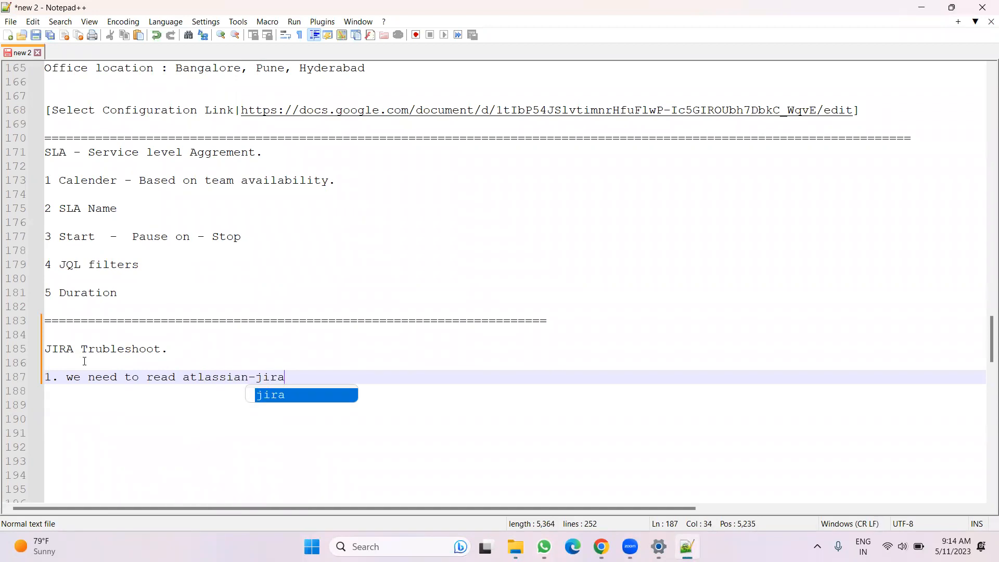
type(".log")
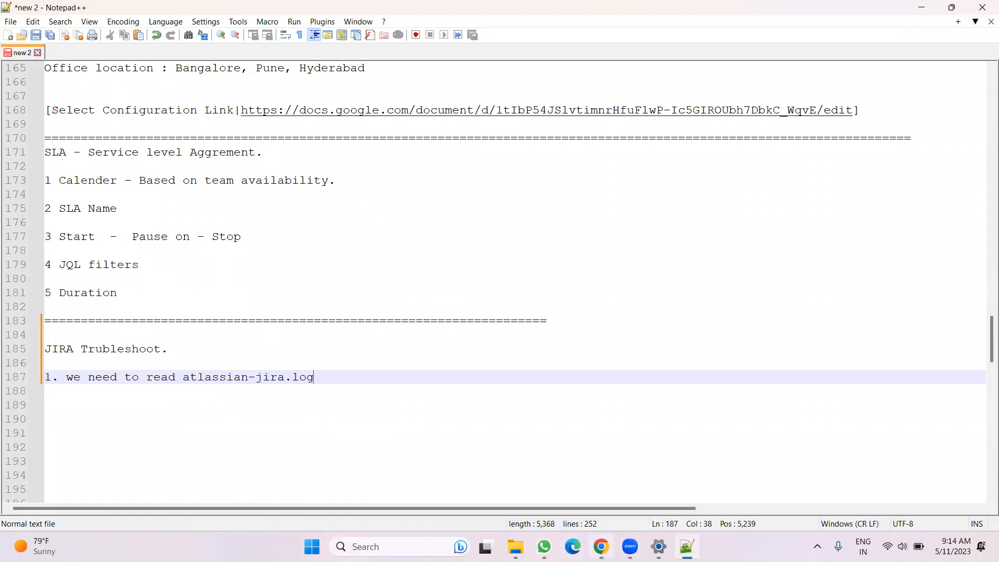
Open the atlassian-jira log file and read through its latest entries
left_click(601, 546)
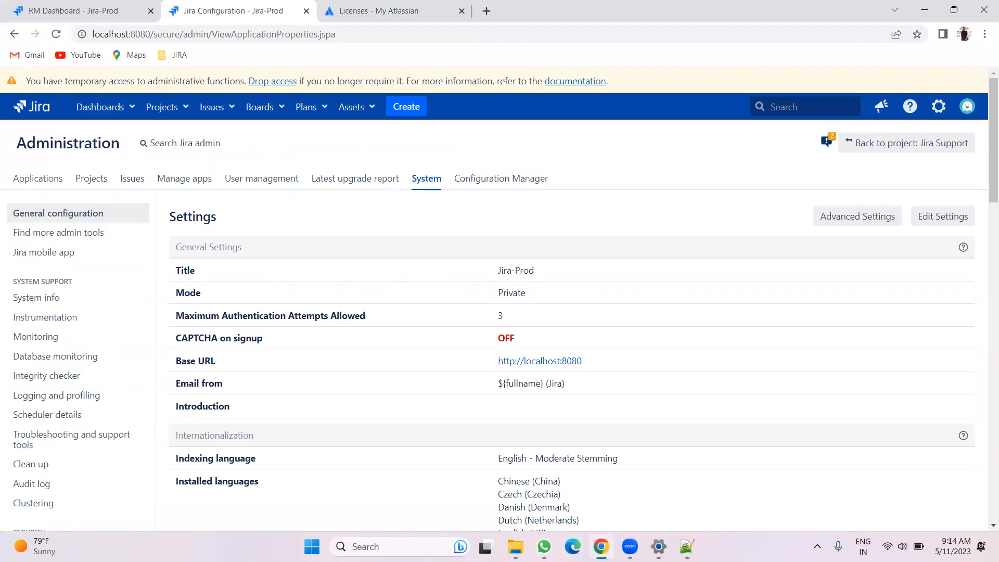
left_click(515, 546)
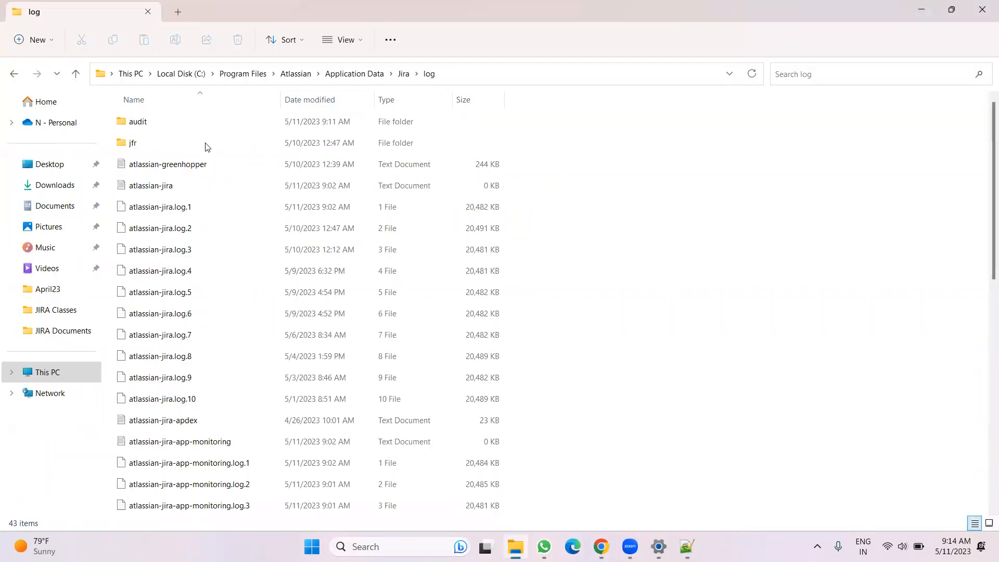
double_click(183, 187)
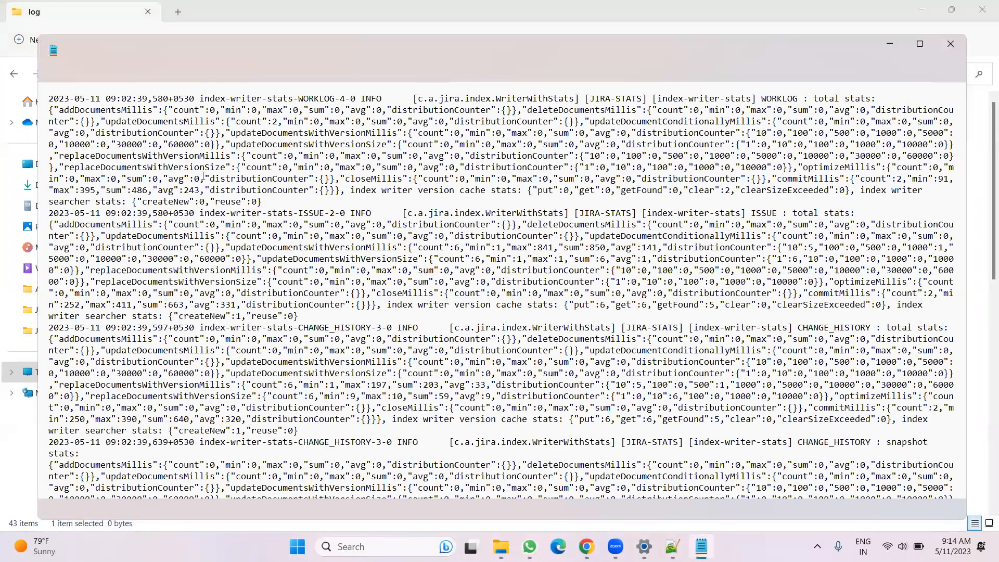
scroll(357, 229, "down", 6)
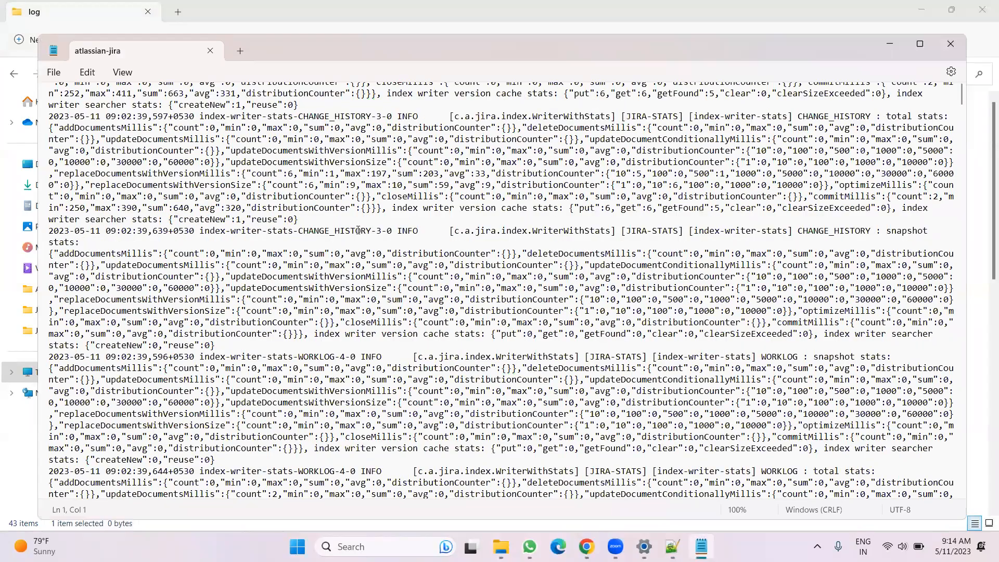
scroll(358, 229, "down", 14)
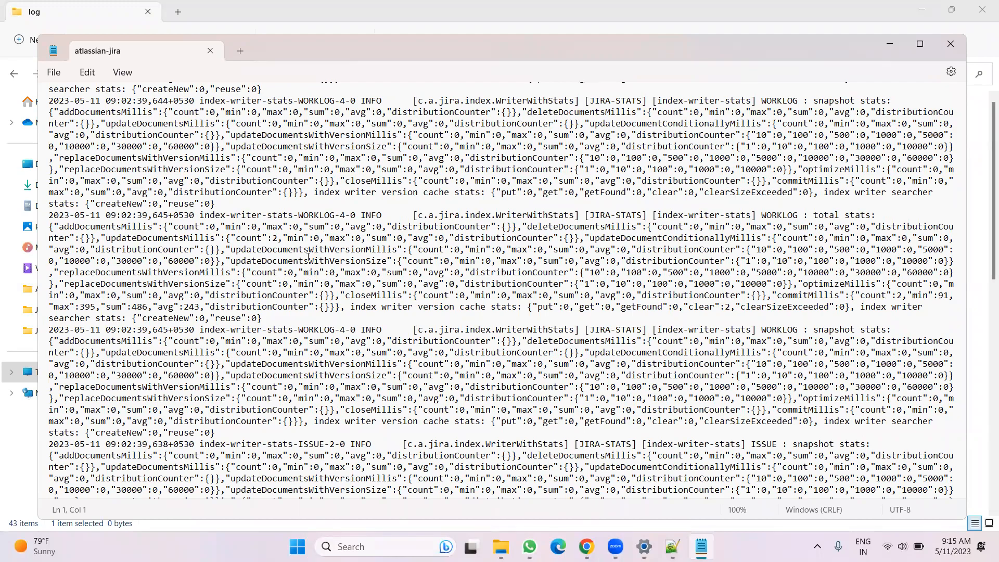
scroll(309, 256, "down", 12)
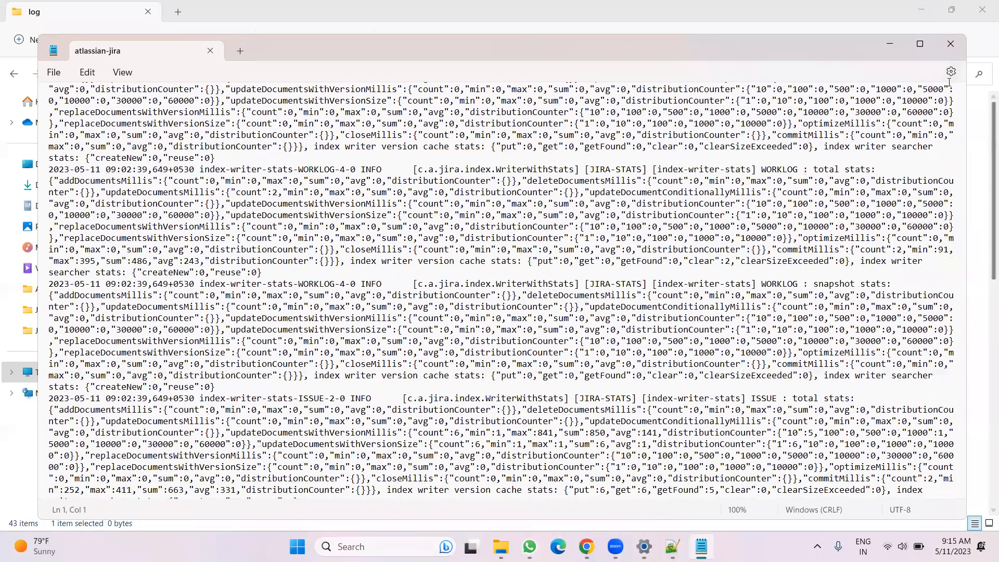
left_click_drag(959, 104, 954, 78)
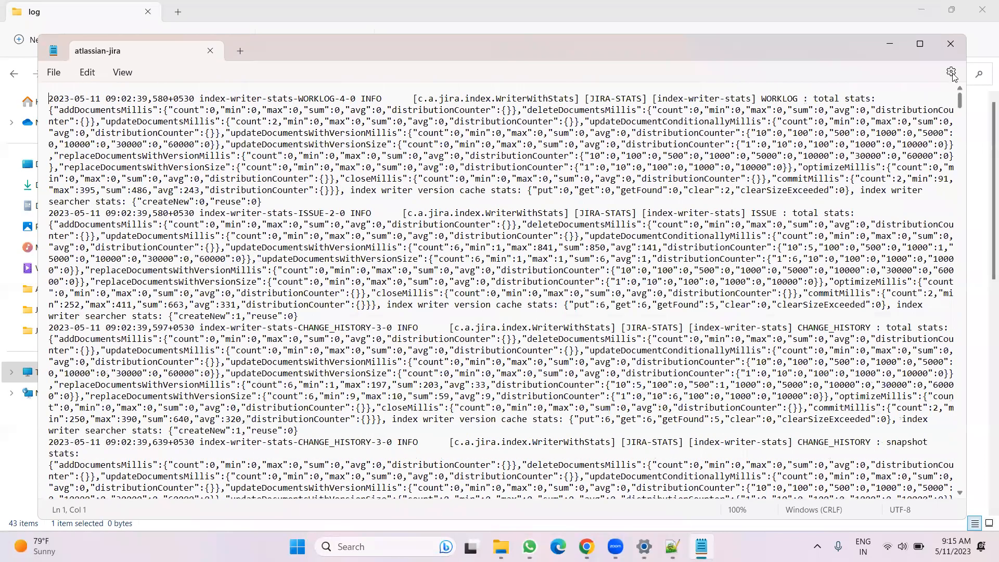
scroll(311, 428, "down", 20)
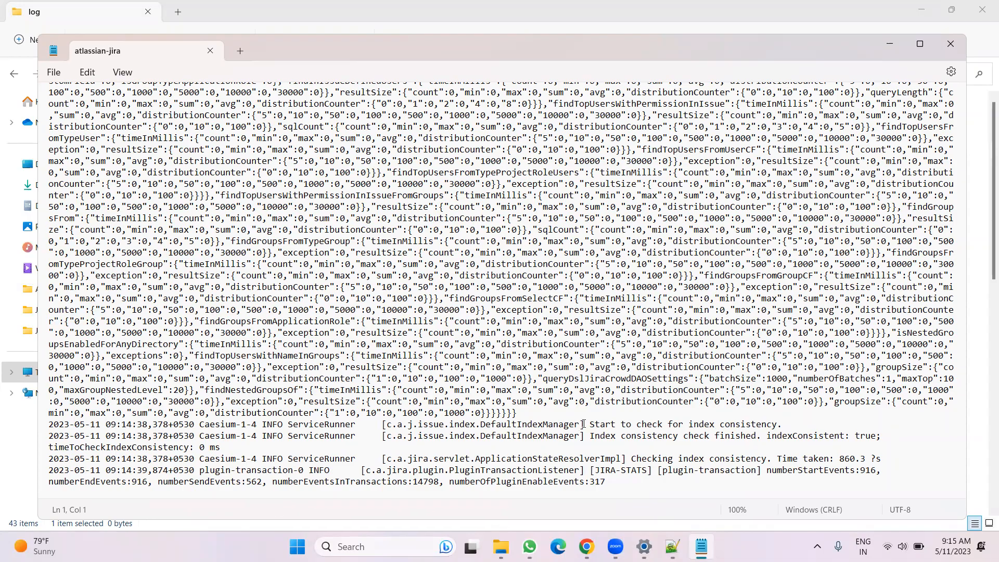
left_click_drag(584, 436, 756, 437)
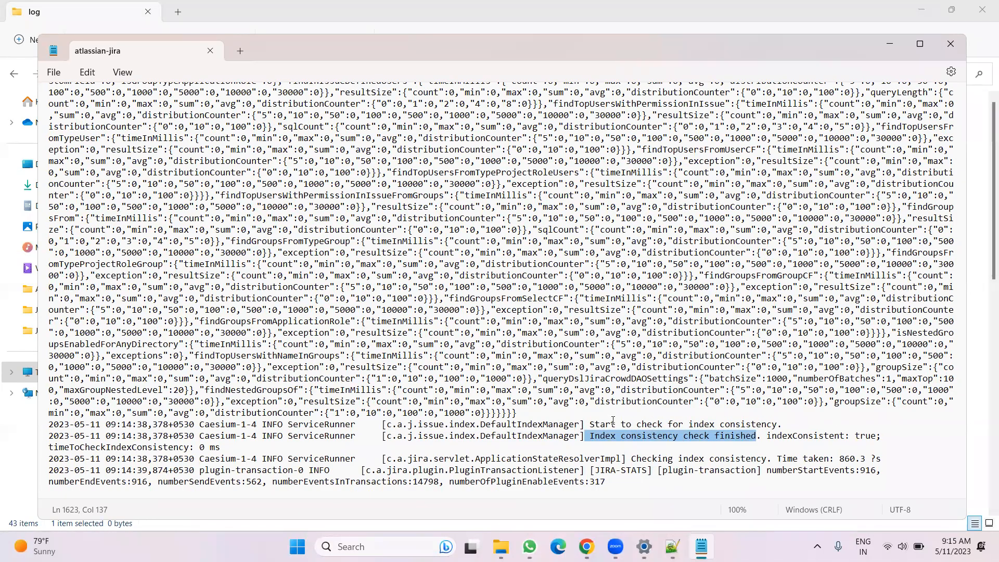
left_click(616, 444)
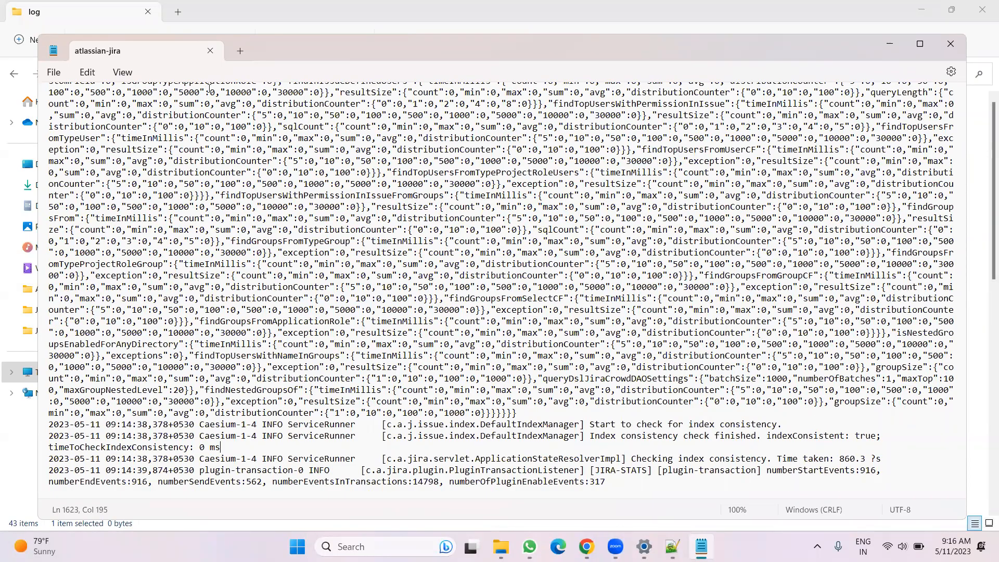
Close the log viewer and look over the atlassian-jira log files in the log folder
left_click(186, 29)
left_click(855, 292)
left_click(145, 188)
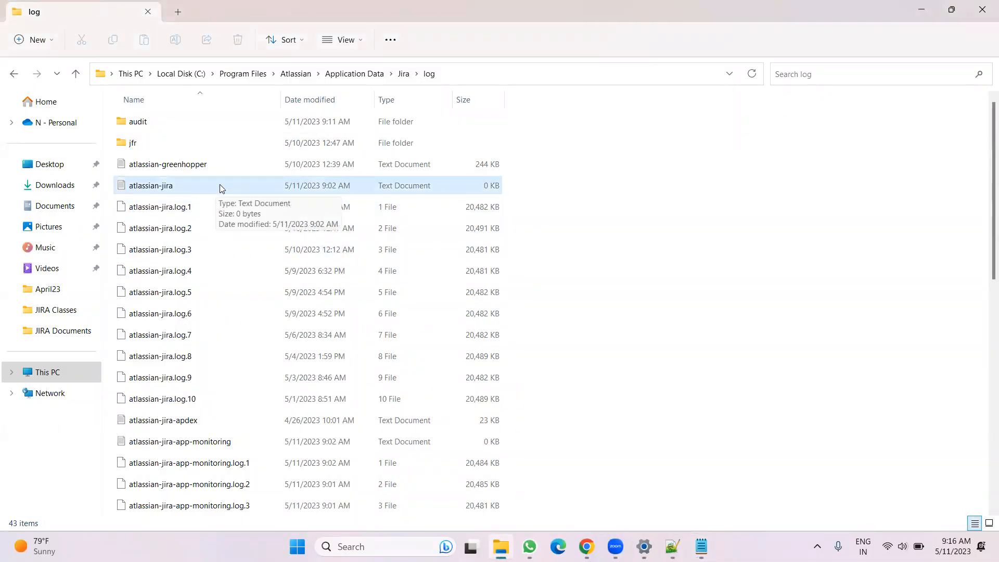
left_click(302, 211)
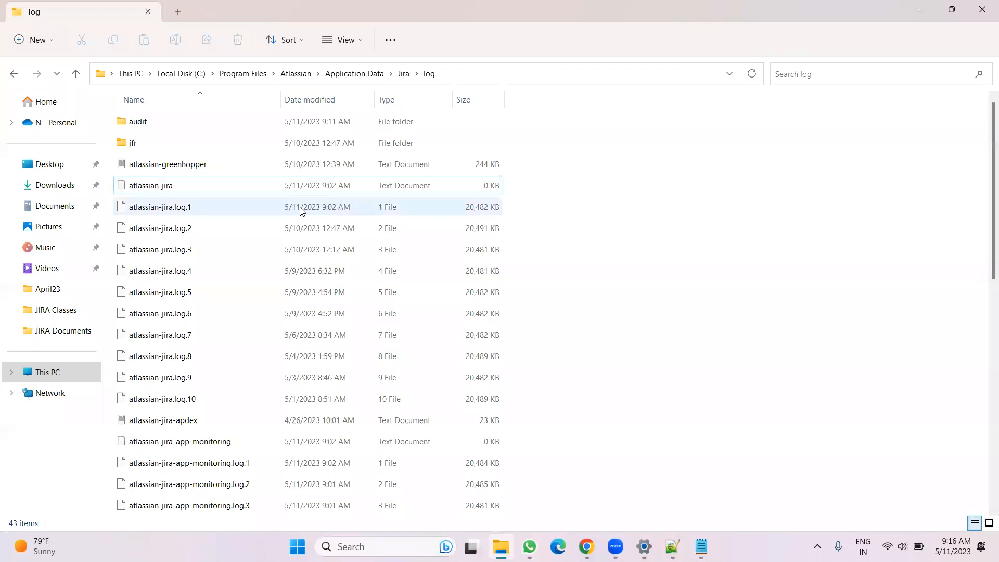
left_click(212, 188)
Open the System info page in Jira administration and review the Java VM memory statistics
left_click(586, 546)
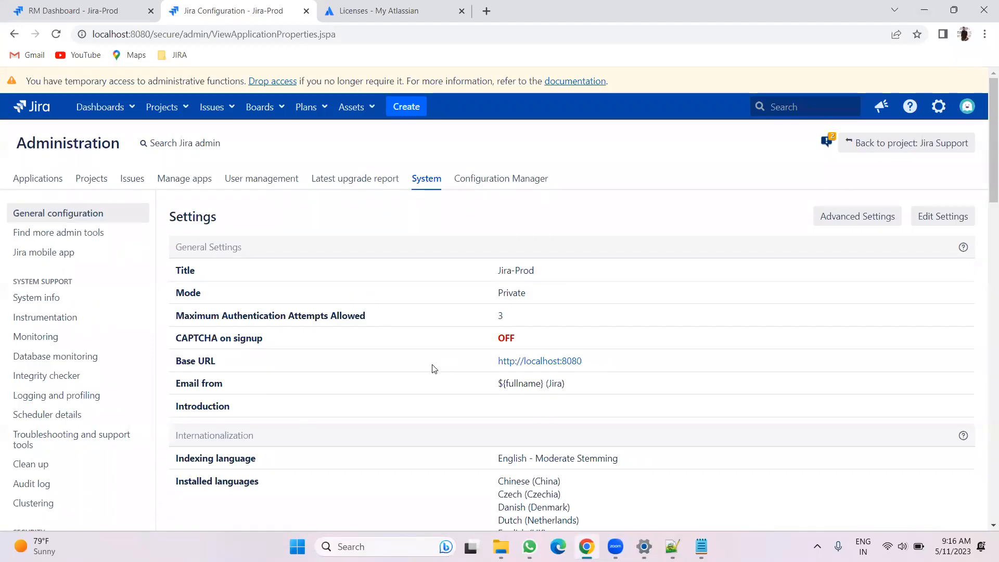
scroll(440, 372, "down", 1)
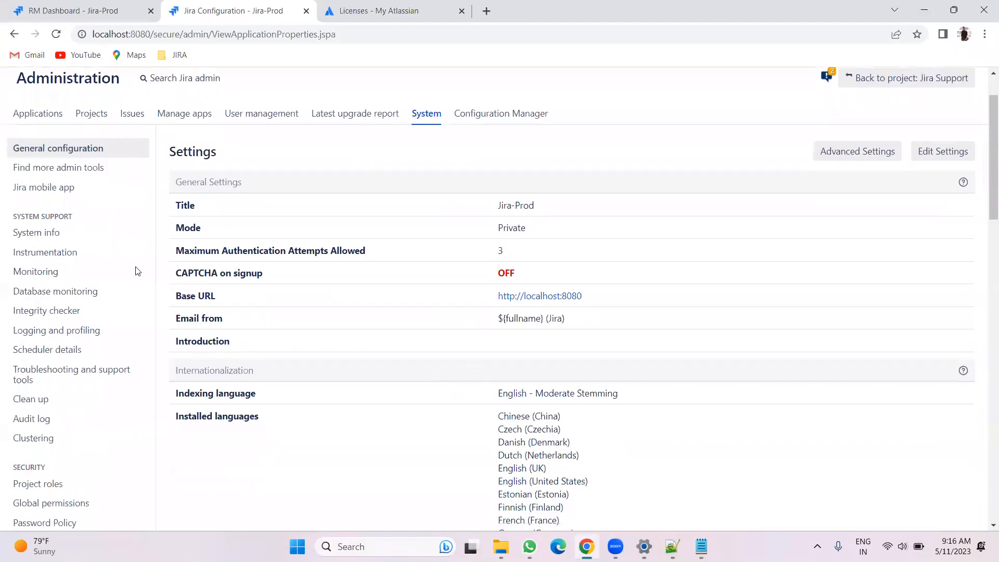
left_click(54, 232)
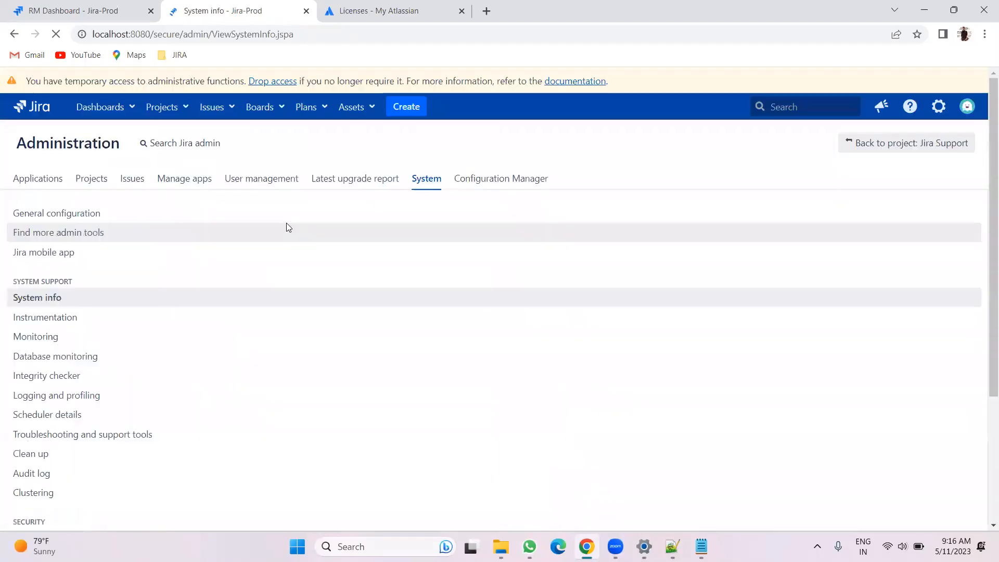
scroll(488, 281, "down", 11)
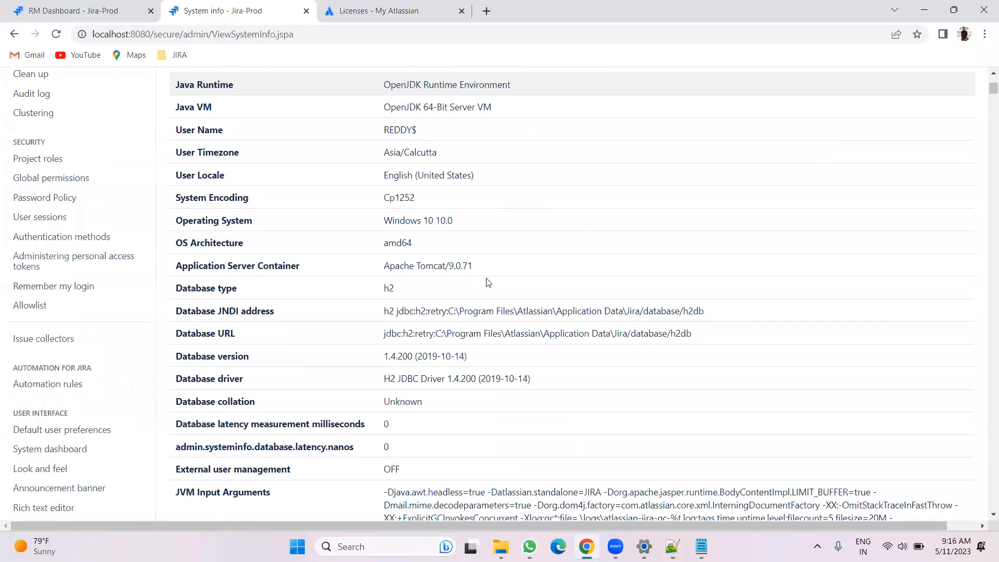
scroll(488, 281, "down", 2)
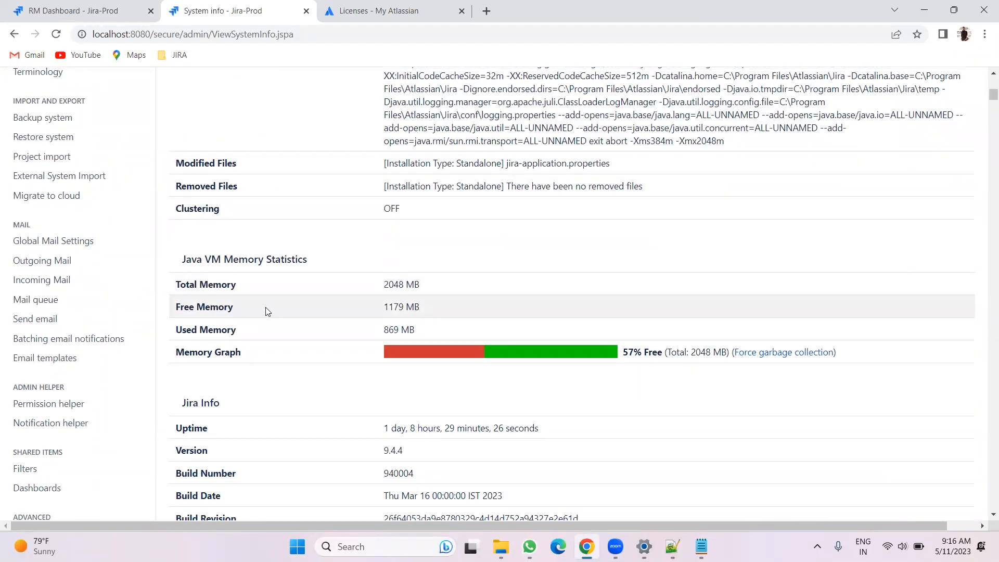
left_click_drag(620, 352, 656, 350)
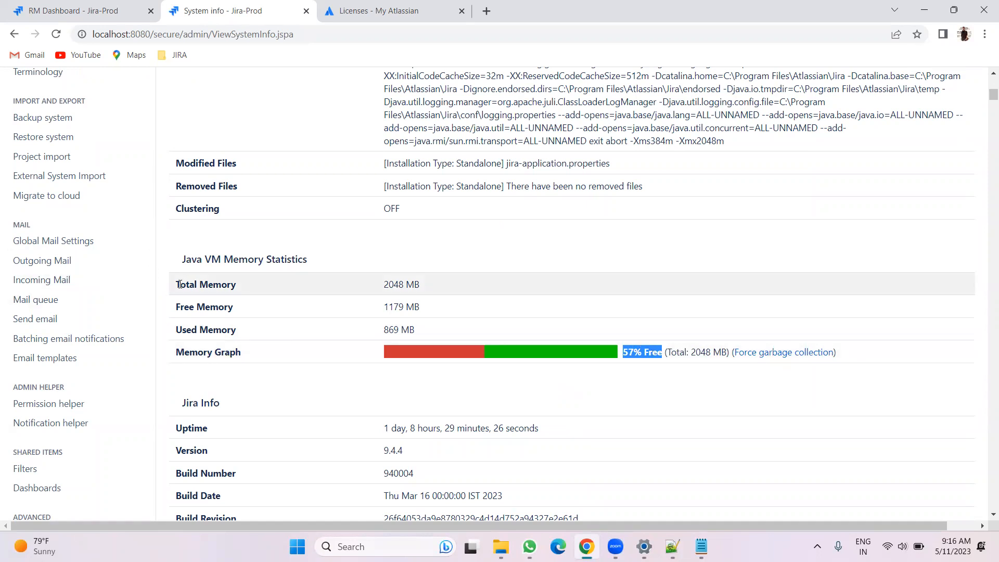
left_click_drag(178, 284, 240, 284)
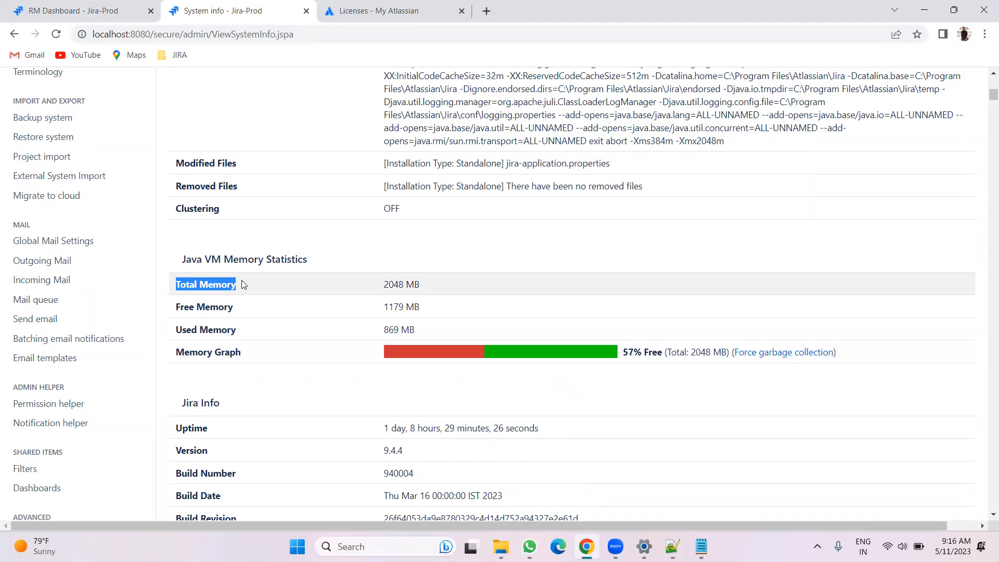
left_click(309, 391)
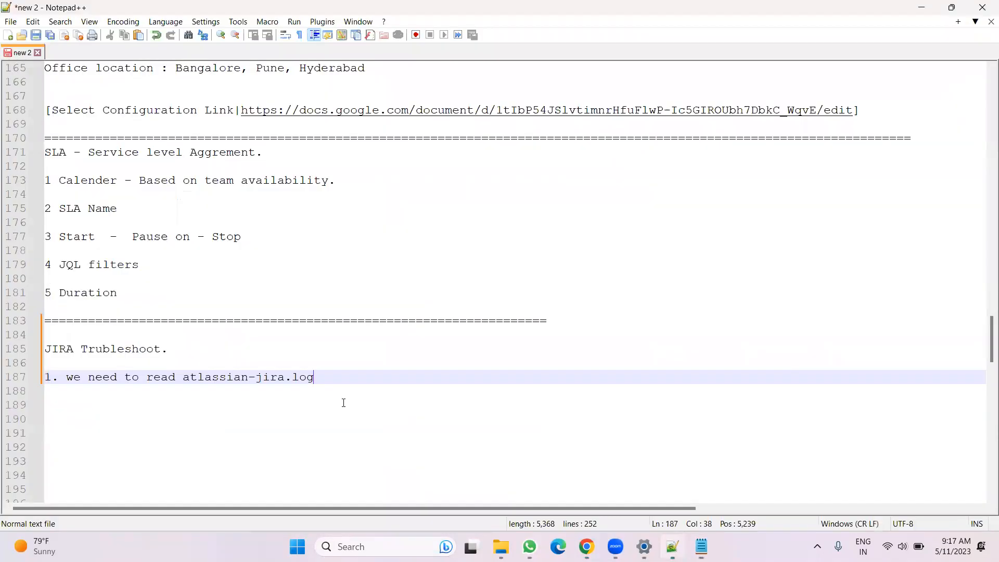
Add the note "2.CHeck JIRA memory -" on a new line below the first troubleshooting point
key("Return")
type("2.CHeck JIRA mem")
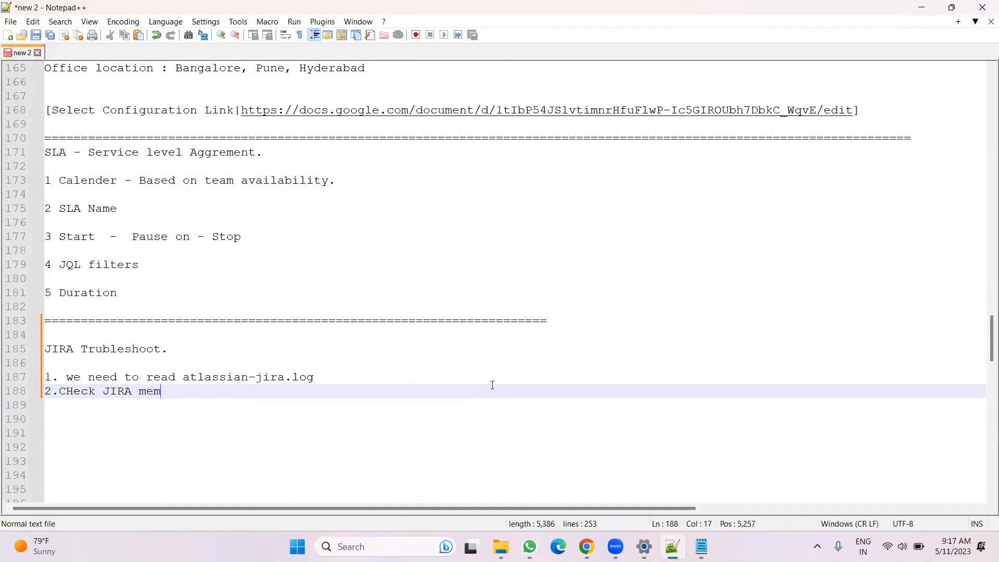
type("ory -")
key("Return")
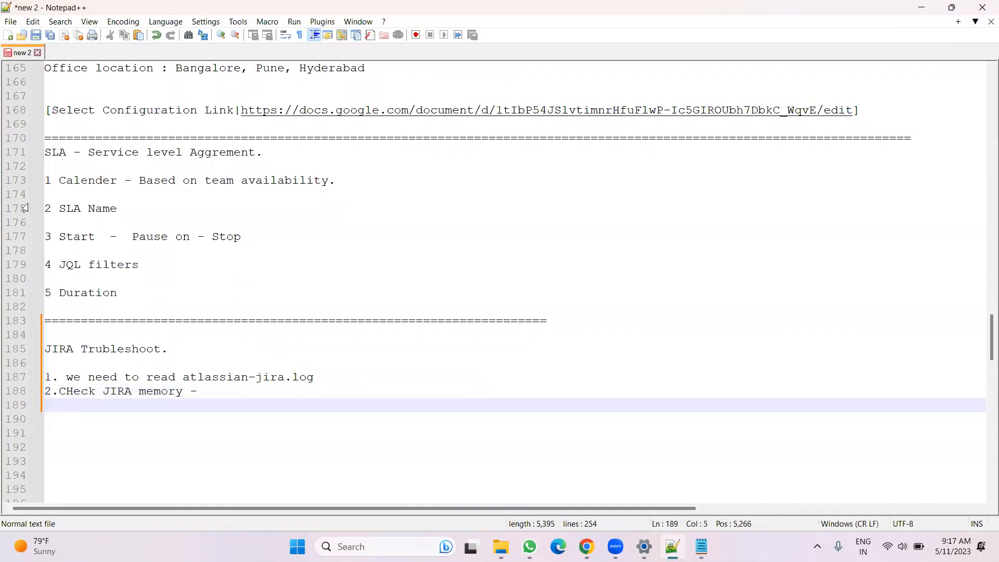
Run Force garbage collection from the Java VM memory statistics on the System info page
left_click(586, 547)
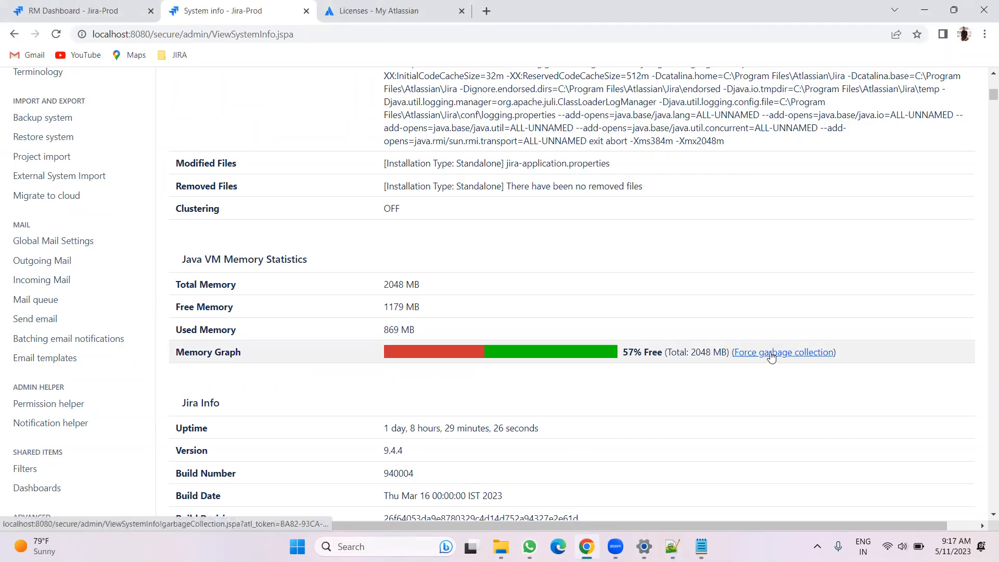
left_click(816, 354)
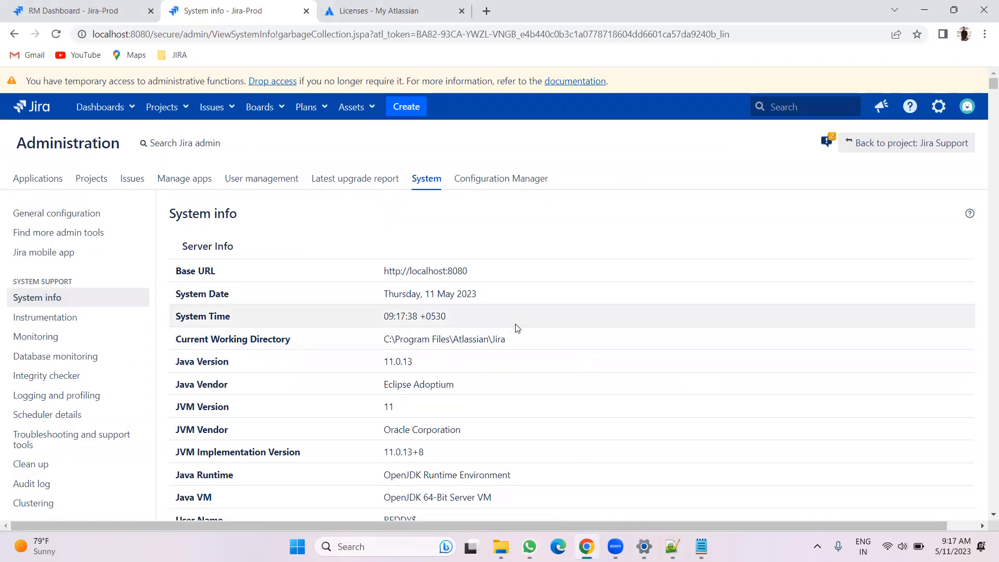
scroll(517, 328, "down", 4)
scroll(517, 328, "down", 15)
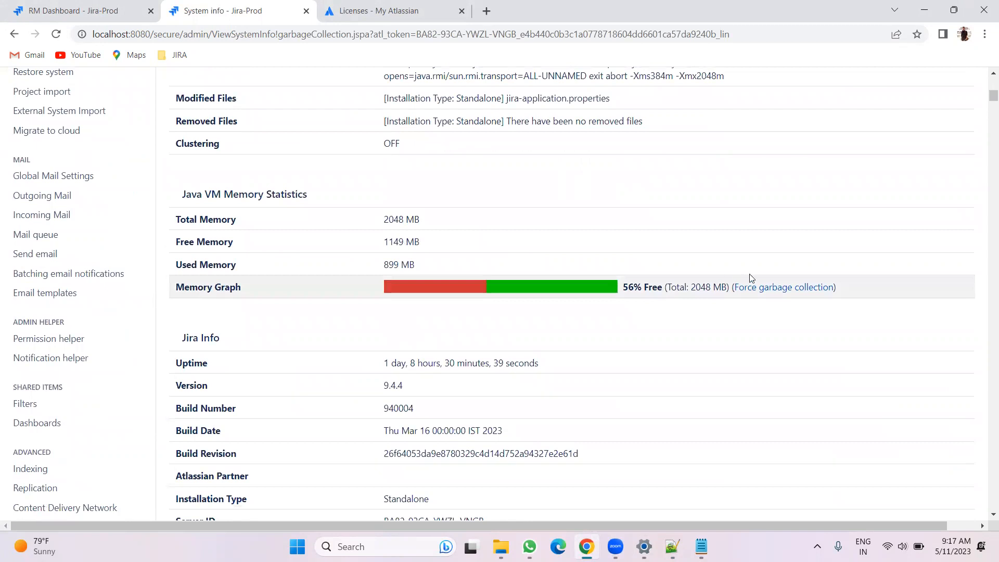
left_click(785, 287)
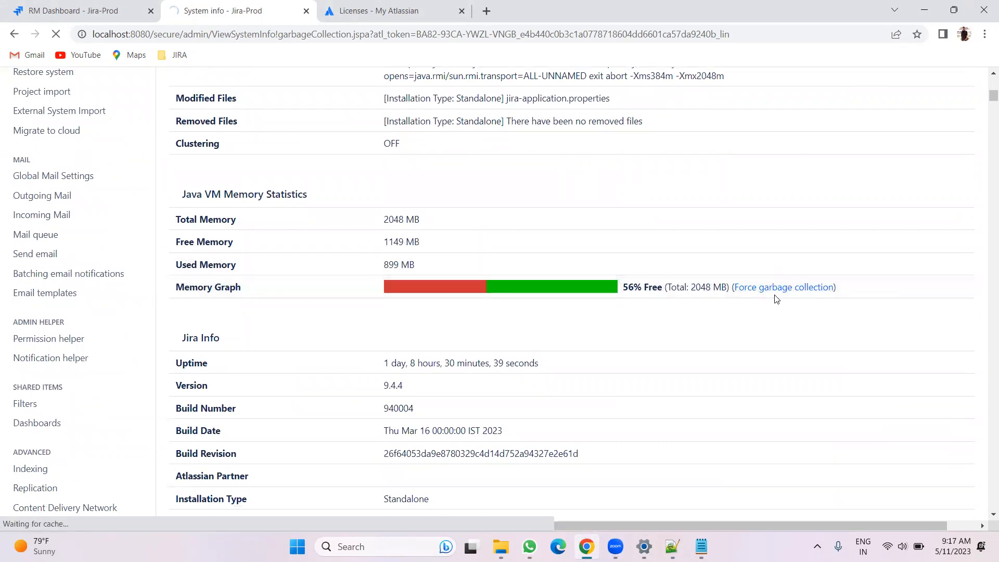
scroll(643, 327, "down", 20)
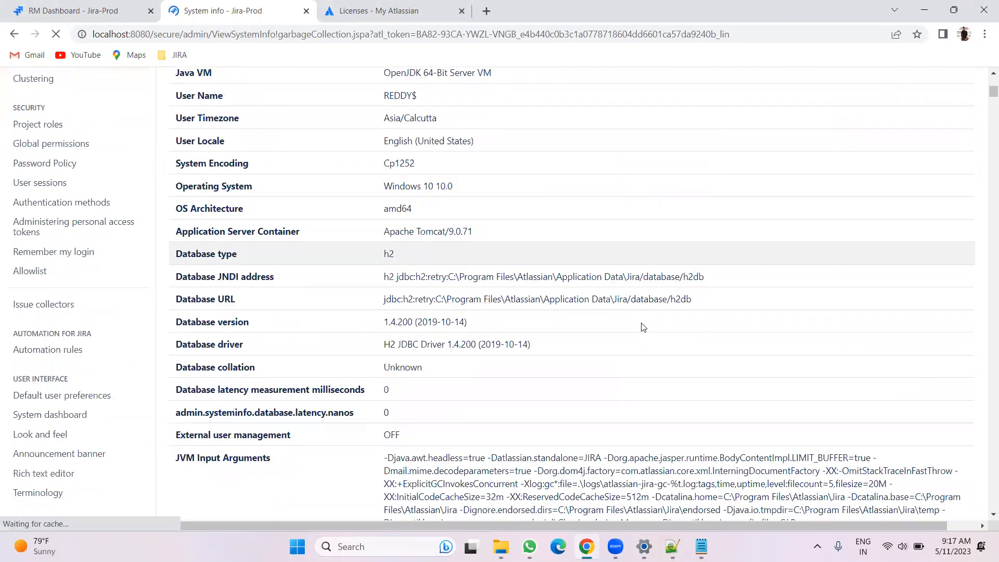
scroll(644, 327, "down", 2)
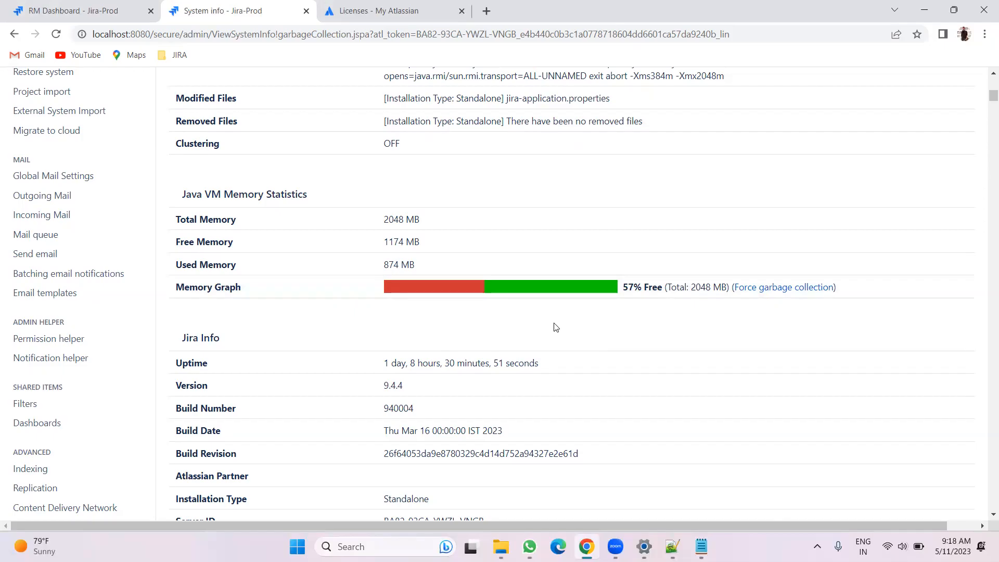
Add the indented sub-note "FOrce garbage collection" under the memory check point
key("alt+Tab")
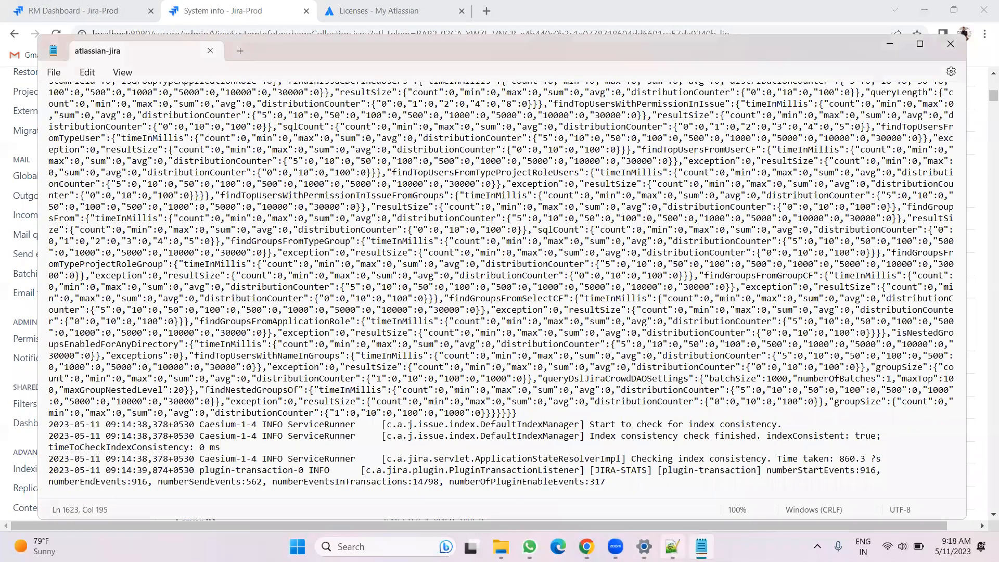
key("alt+Tab")
type("FOrc")
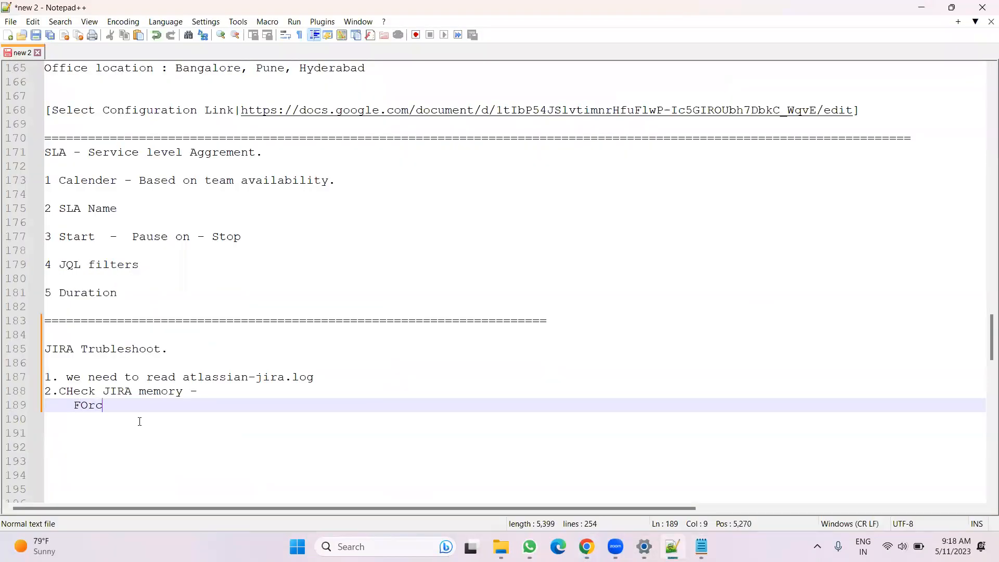
type("e garbage co")
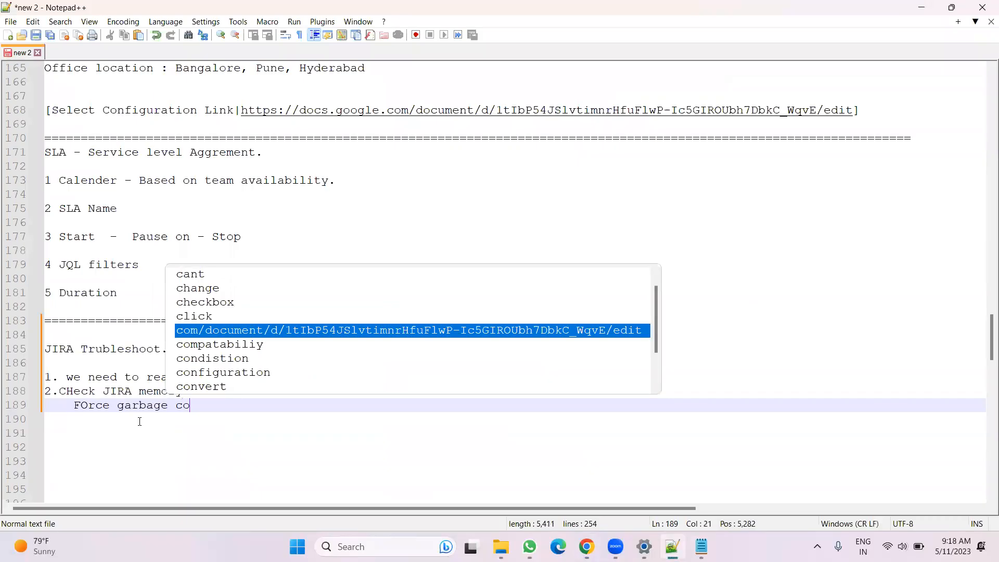
type("llection")
key("Return")
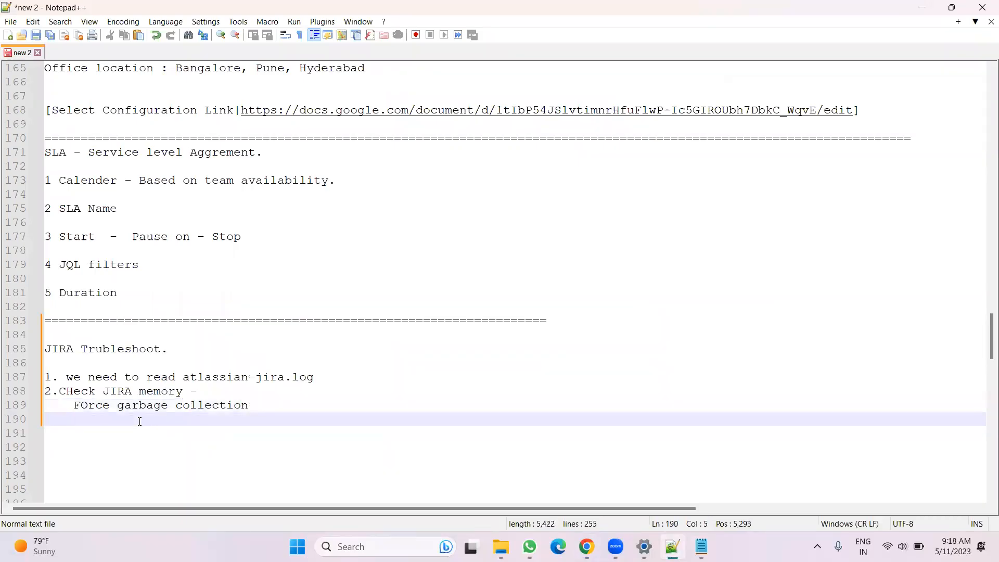
Highlight the Total Memory entry in the Java VM memory statistics
key("alt+Tab")
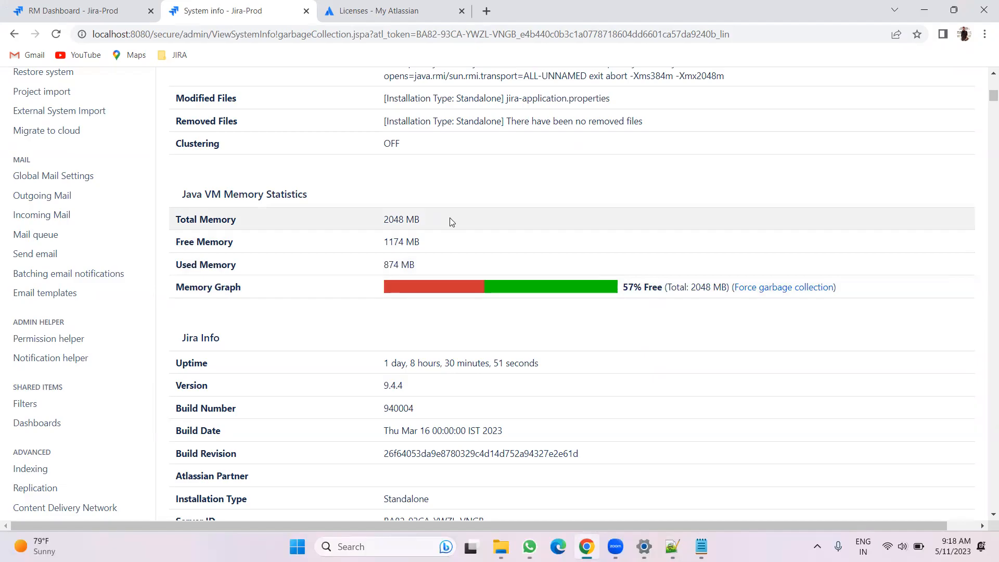
left_click_drag(165, 221, 265, 201)
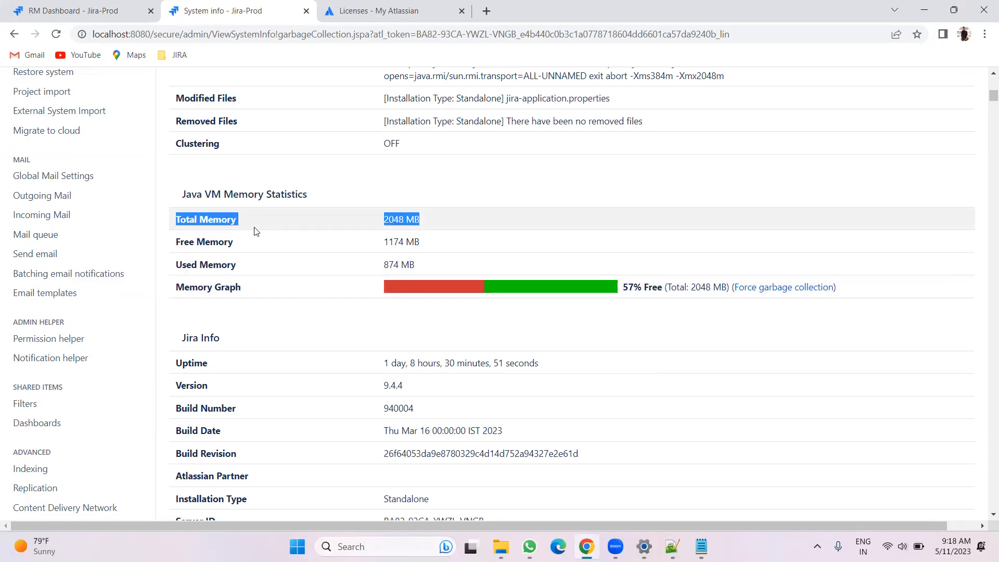
left_click(500, 546)
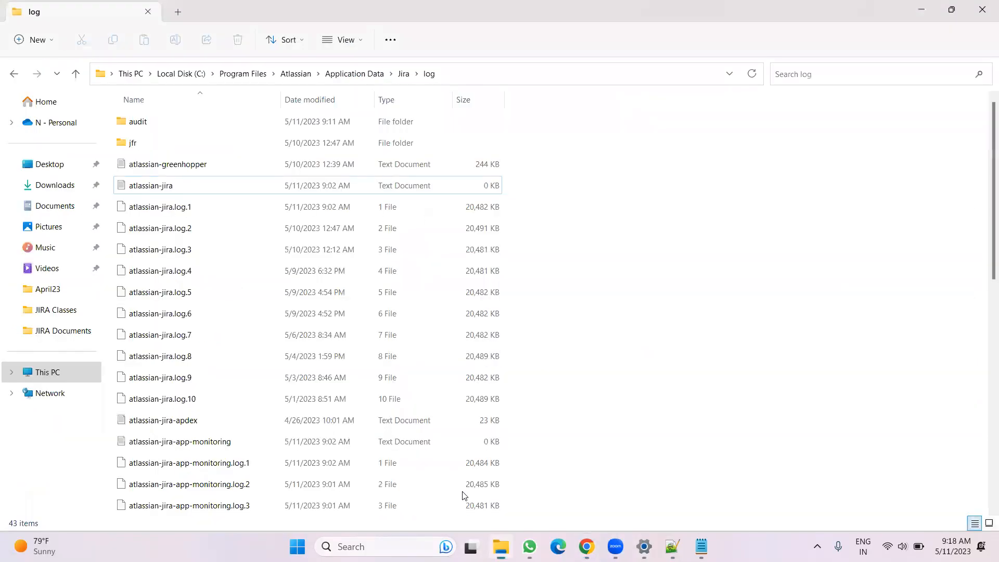
Browse in File Explorer to C:\Program Files\Atlassian\Jira\bin
left_click(279, 77)
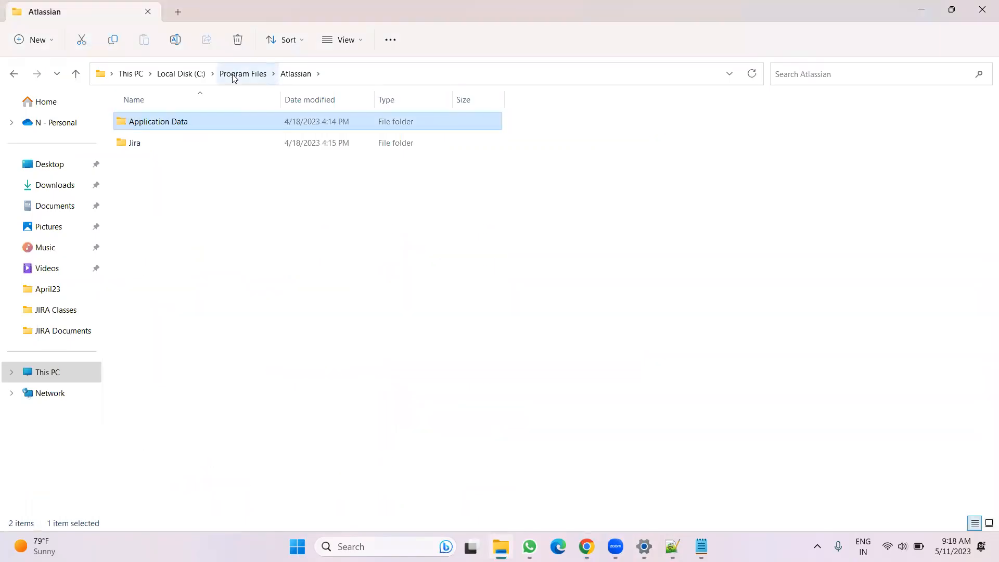
left_click(166, 152)
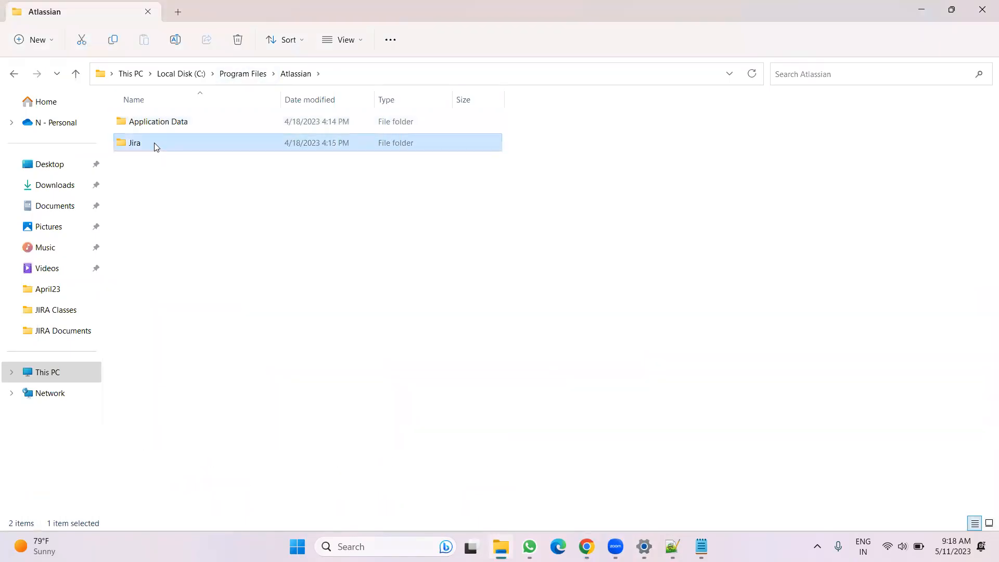
left_click(146, 144)
left_click(200, 142)
key("Return")
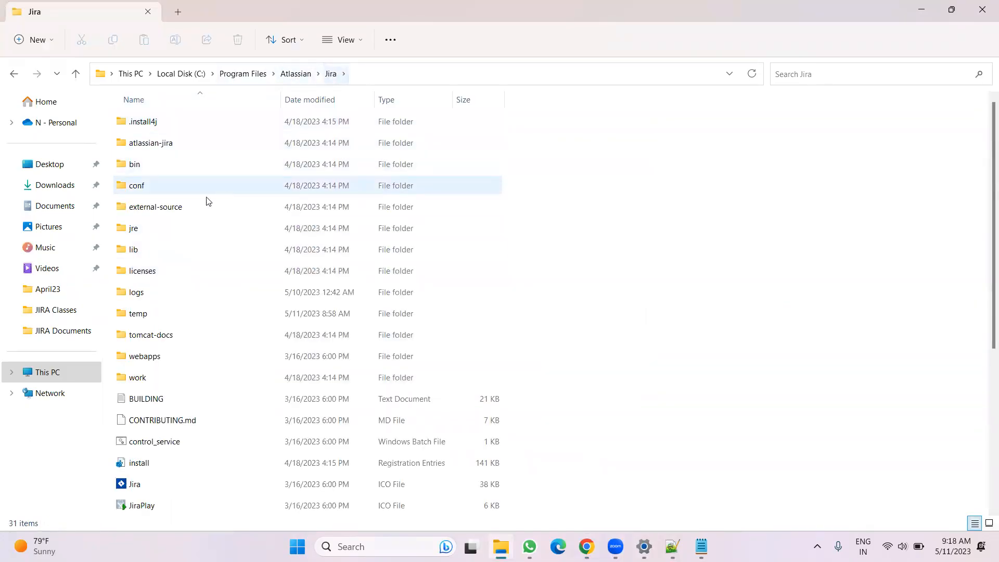
double_click(147, 170)
Open the setenv batch file in Notepad++
scroll(388, 214, "down", 12)
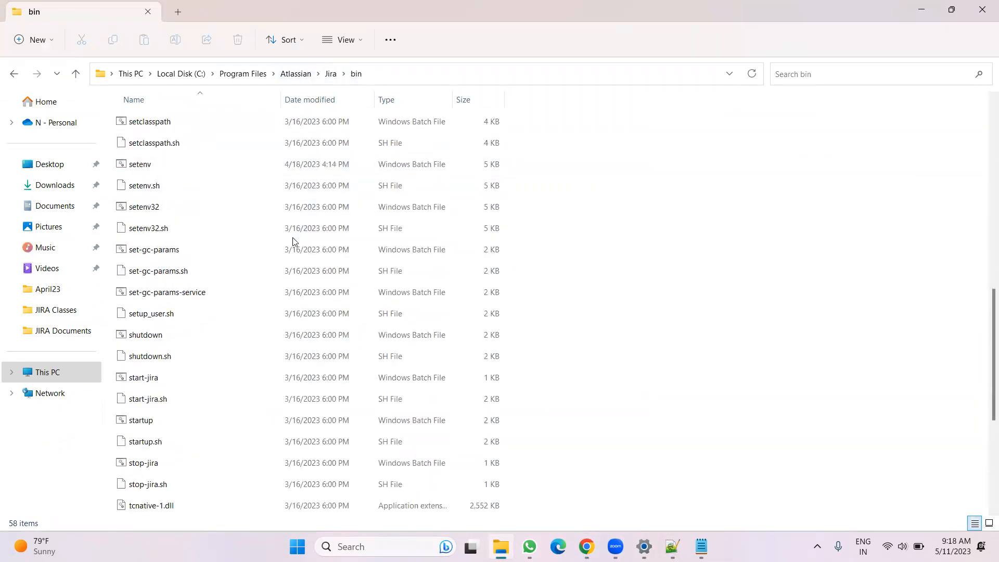
scroll(281, 242, "down", 2)
scroll(274, 251, "up", 1)
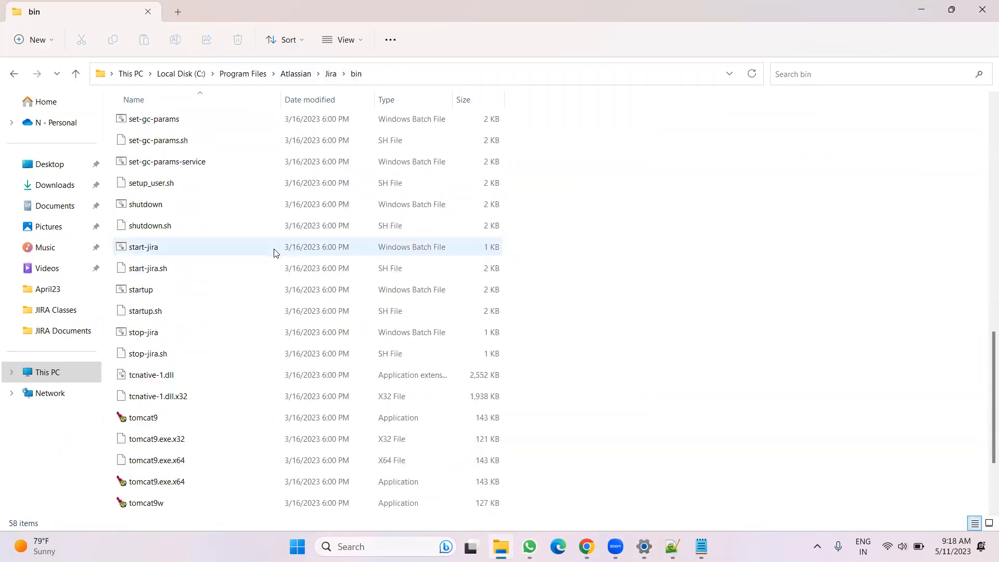
scroll(210, 293, "up", 1)
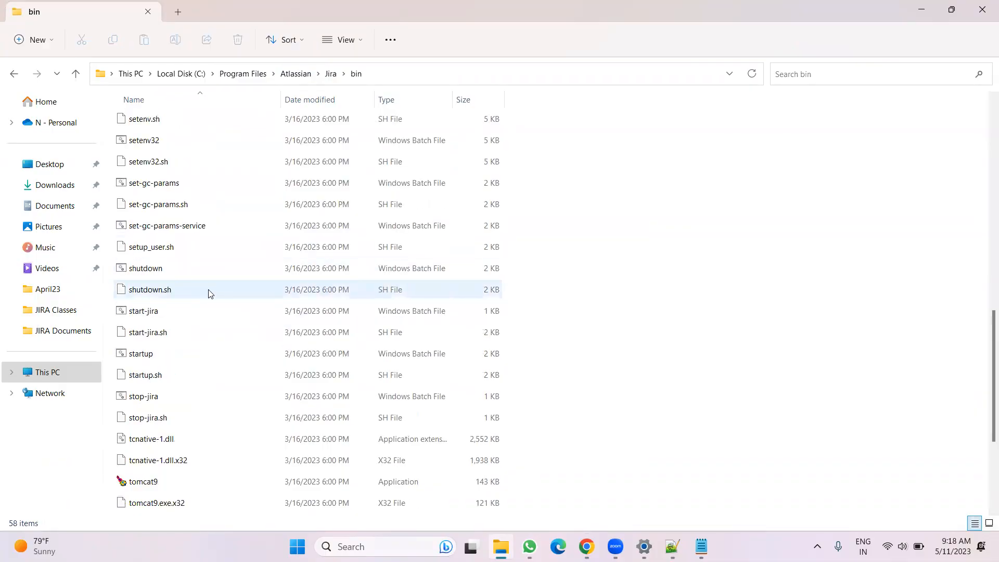
scroll(209, 293, "up", 1)
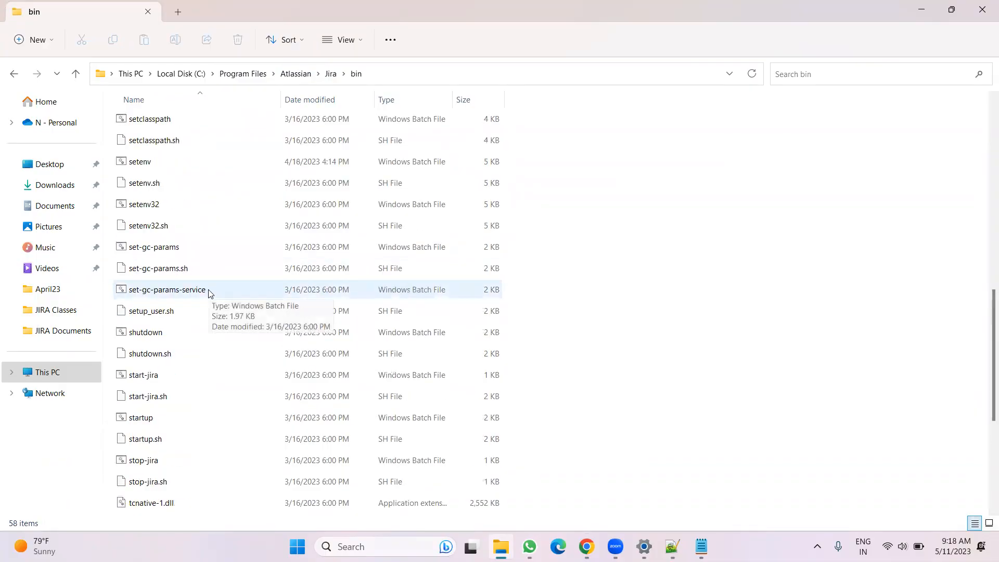
left_click(172, 162)
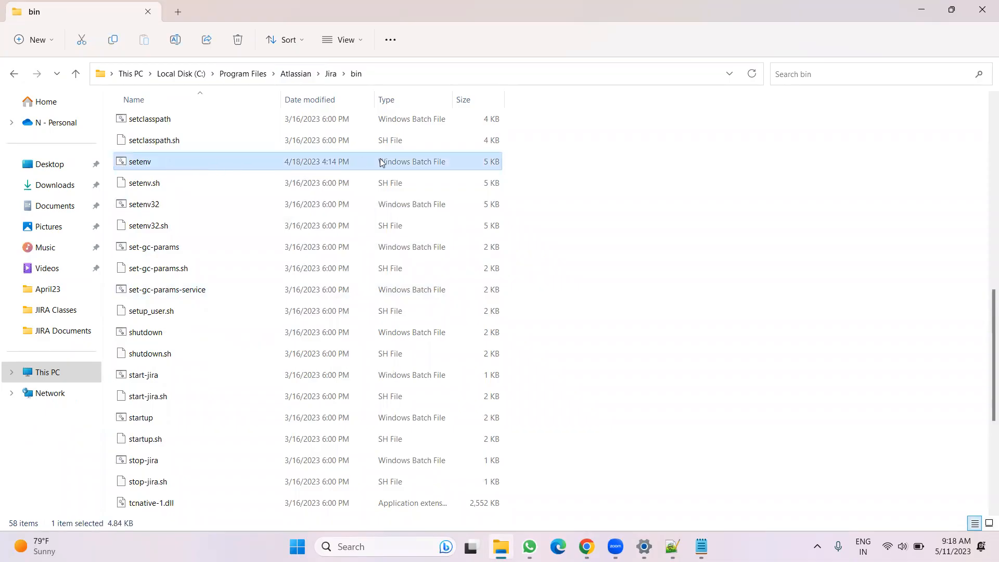
right_click(186, 162)
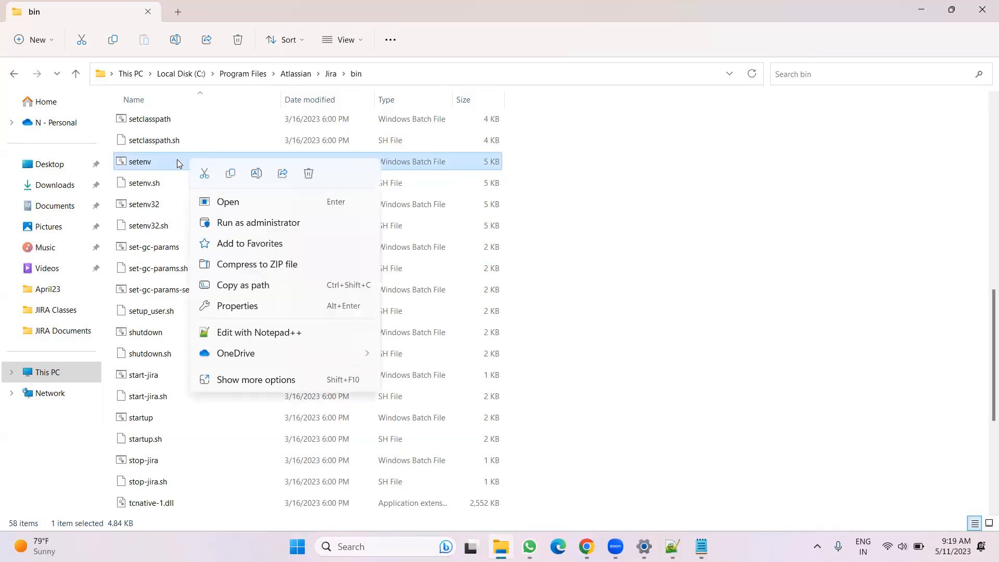
left_click(250, 333)
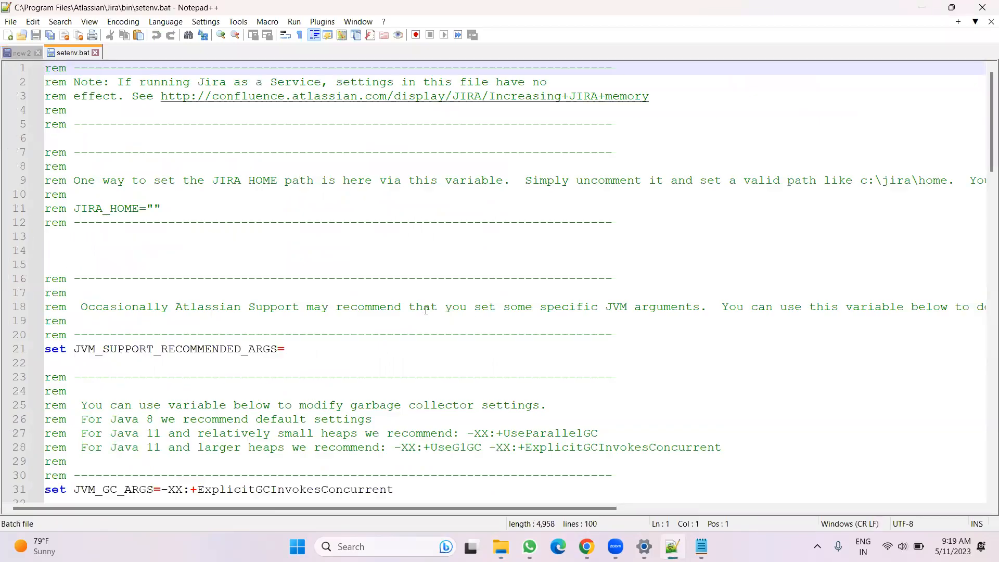
Set JVM_MAXIMUM_MEMORY to 4084m in the setenv file
scroll(347, 291, "down", 4)
scroll(347, 291, "down", 1)
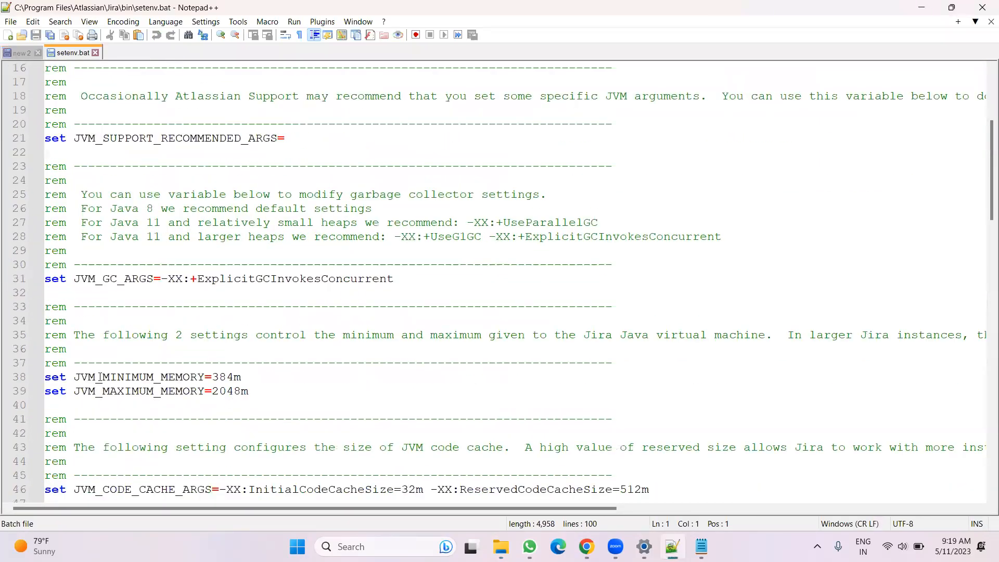
left_click(220, 391)
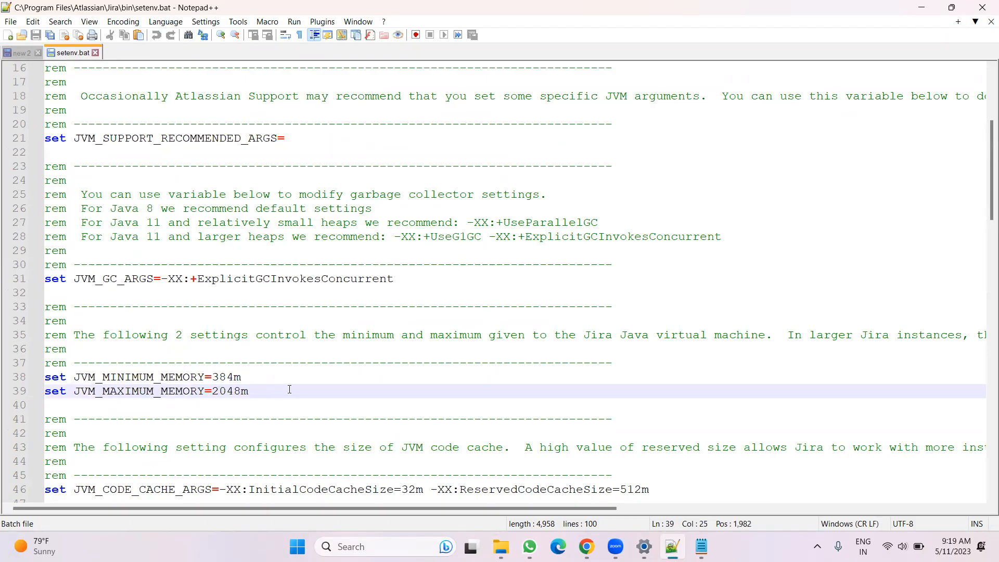
key("BackSpace")
type("4")
key("BackSpace")
key("BackSpace")
type("44")
key("BackSpace")
key("BackSpace")
type("84")
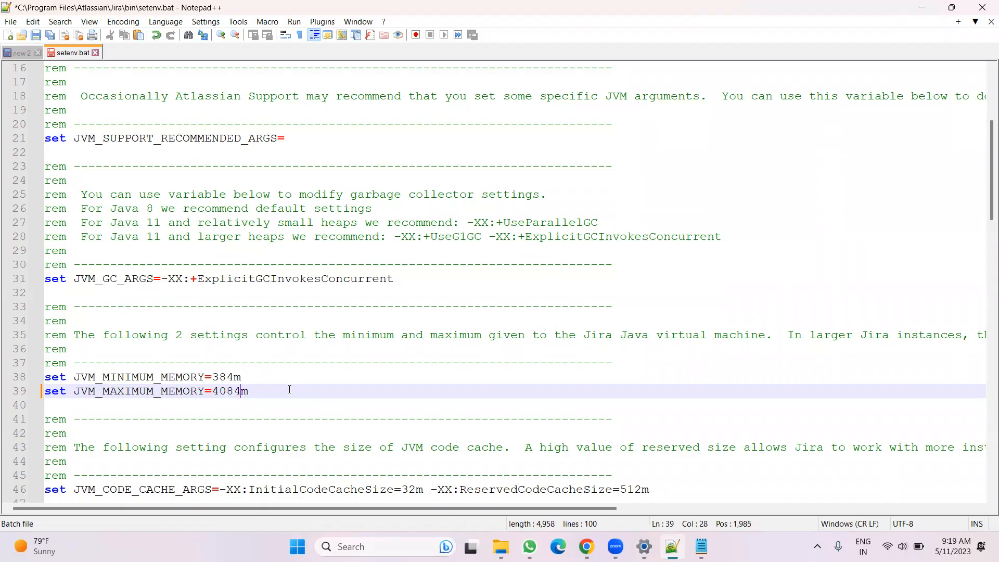
Set JVM_MINIMUM_MEMORY to 2024m, then save and close the setenv file
left_click(221, 378)
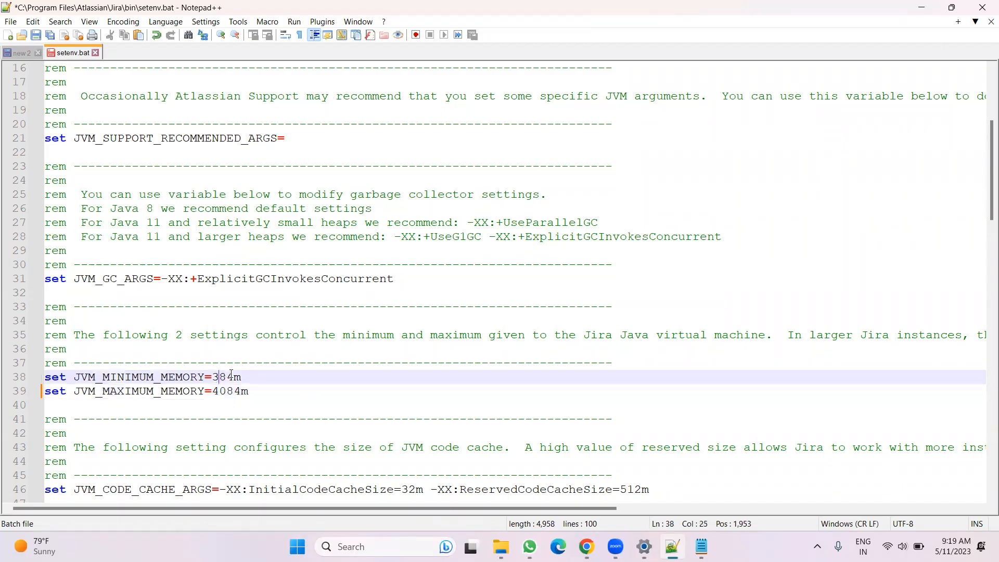
key("BackSpace")
type("20")
key("BackSpace")
type("2")
left_click(36, 35)
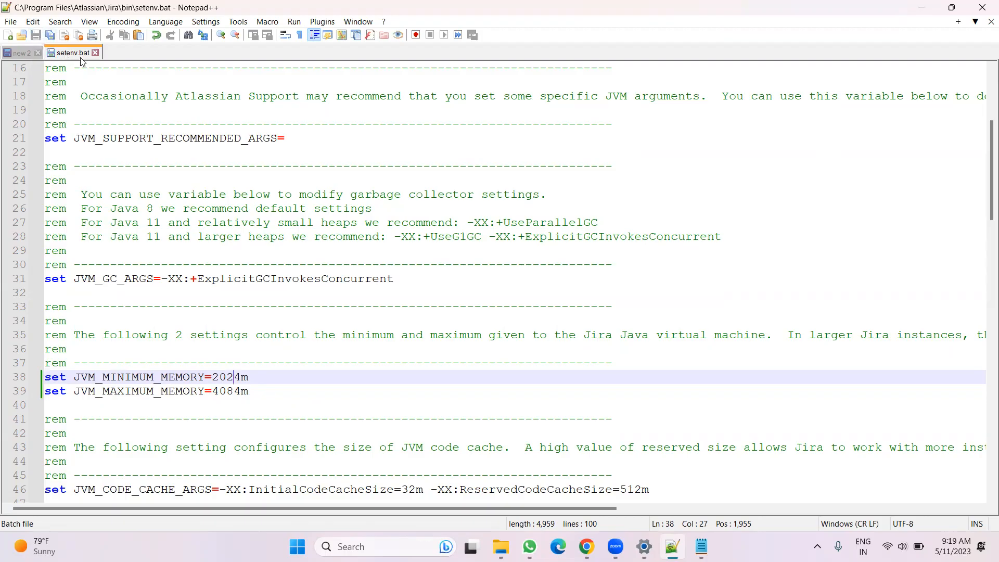
left_click(96, 53)
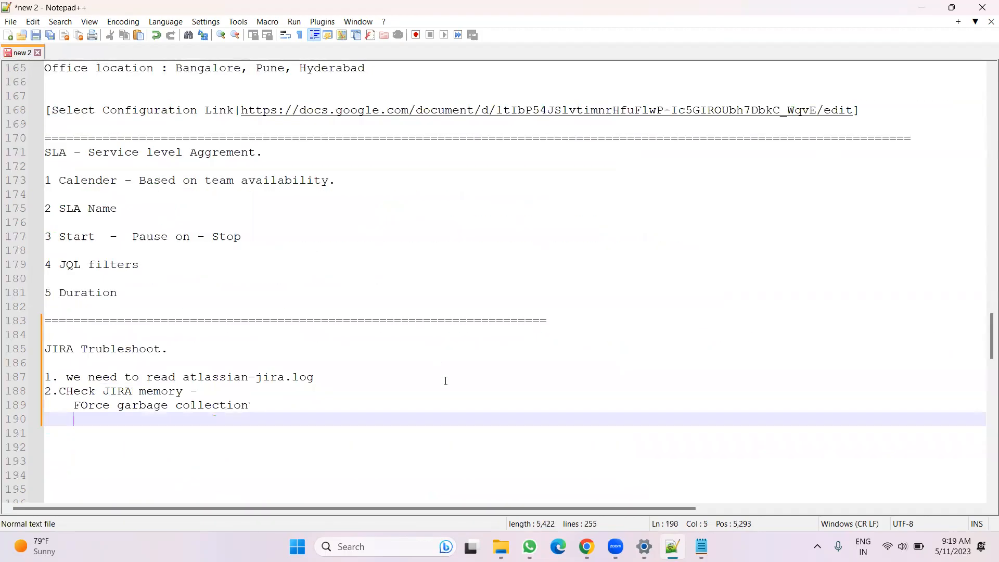
Reload the Jira System info page and highlight the Total Memory and Free Memory values
left_click(587, 547)
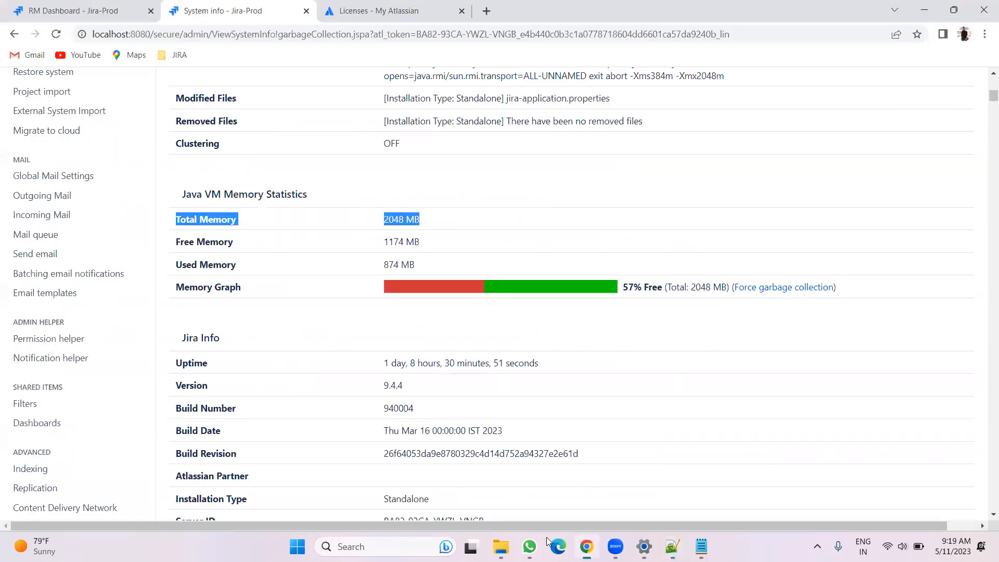
left_click(56, 35)
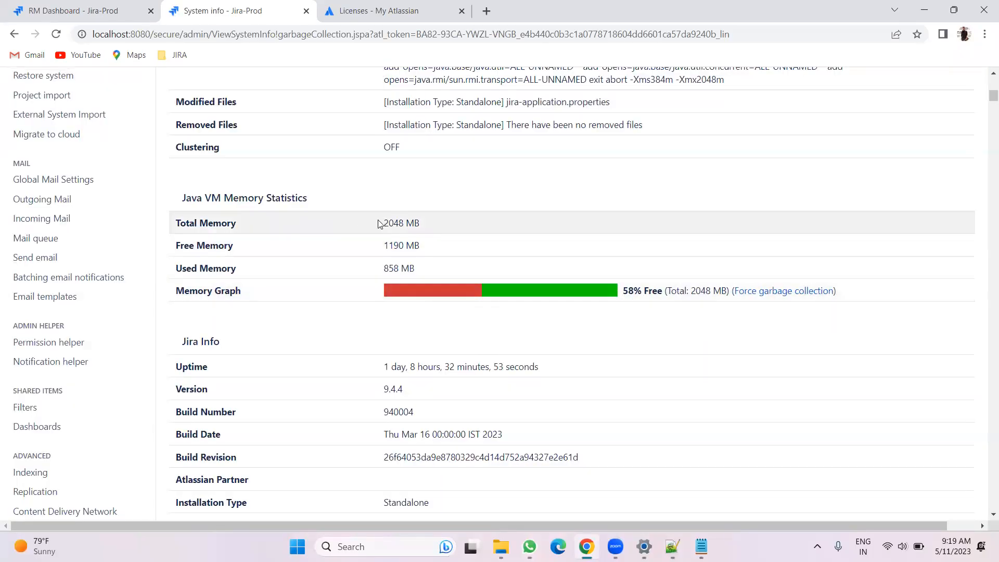
left_click_drag(383, 222, 414, 223)
left_click_drag(383, 245, 438, 249)
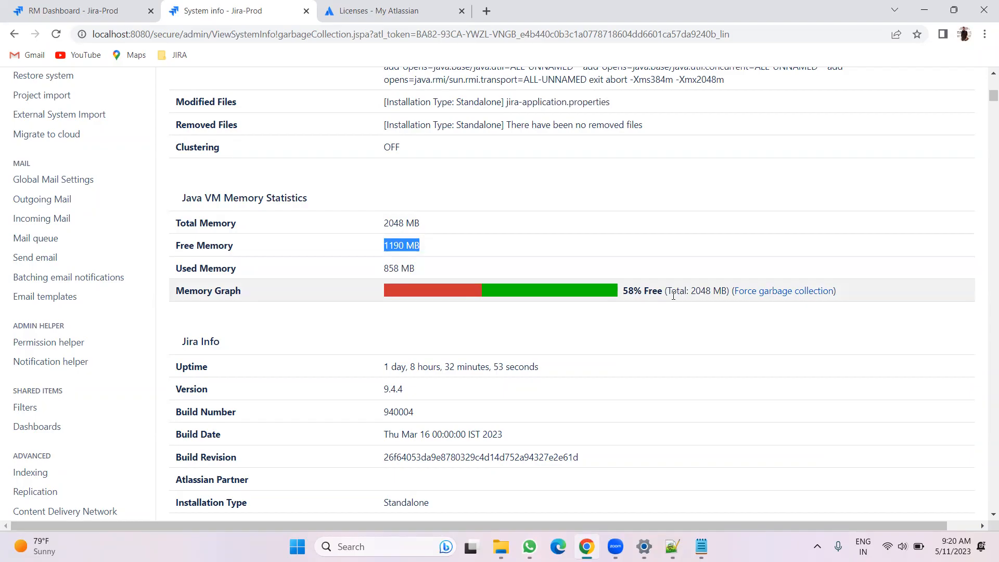
left_click(479, 319)
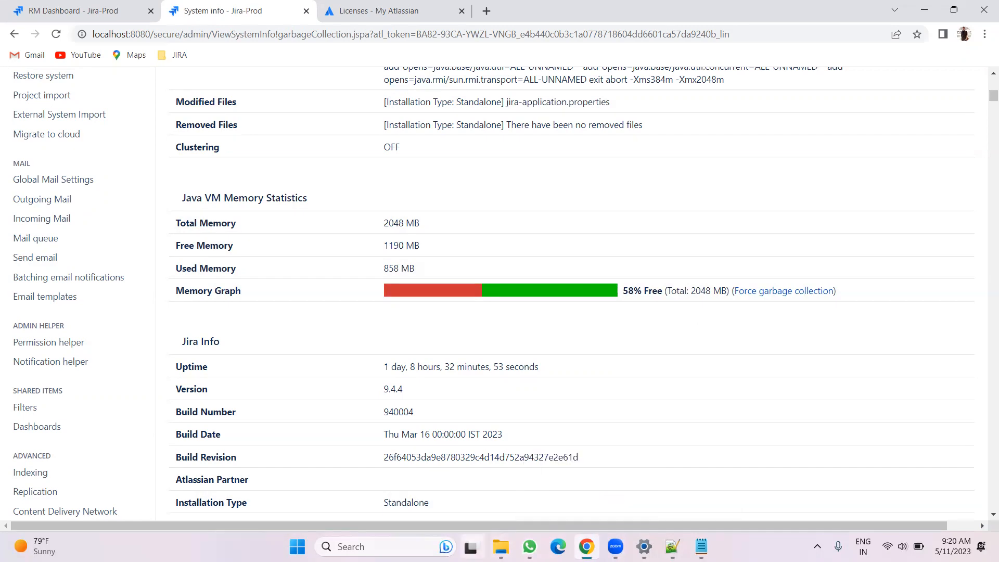
Add the indented sub-note "Increase JVM in Setenv File." under the memory check point in the notes
left_click(500, 546)
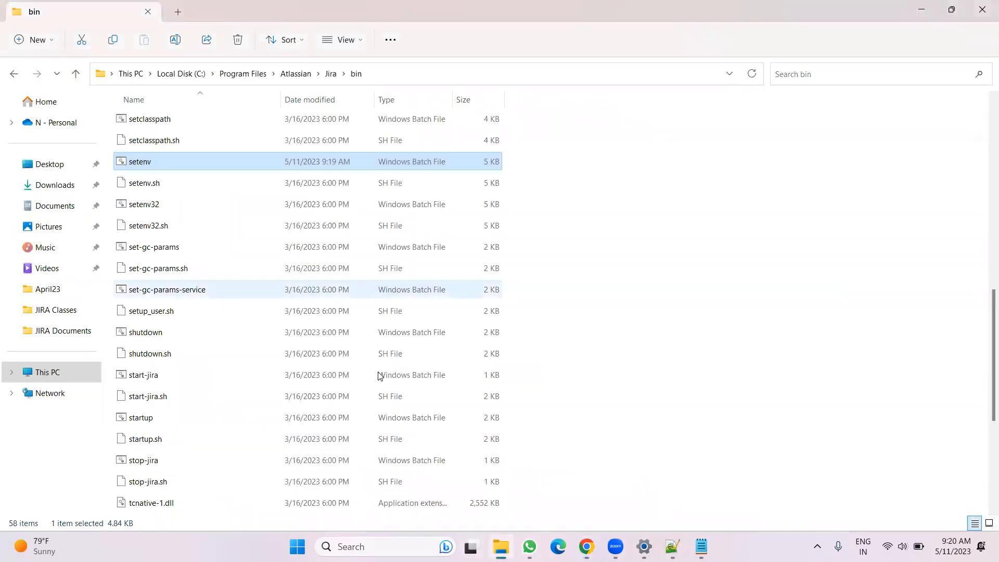
left_click(587, 546)
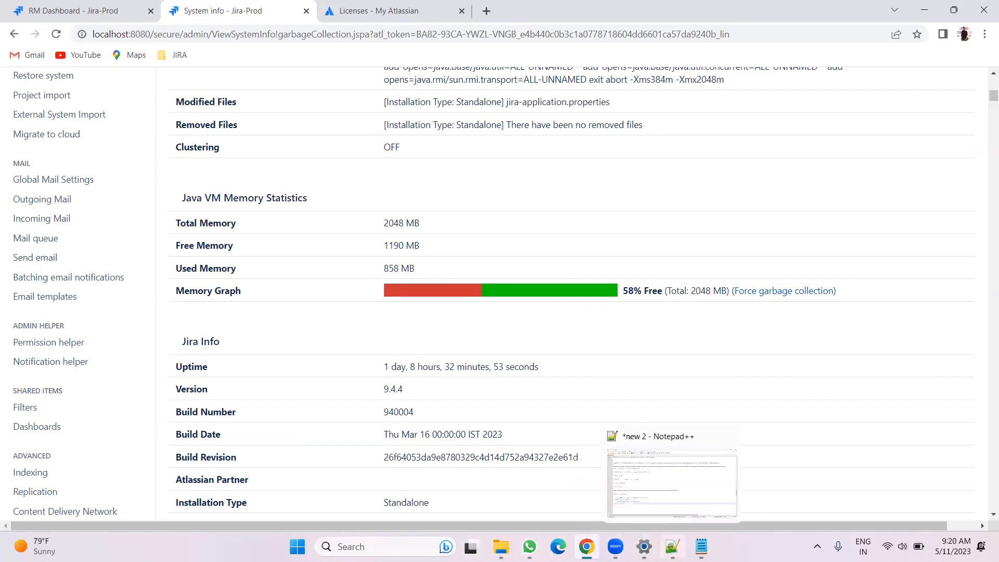
left_click(672, 546)
type("Increase ")
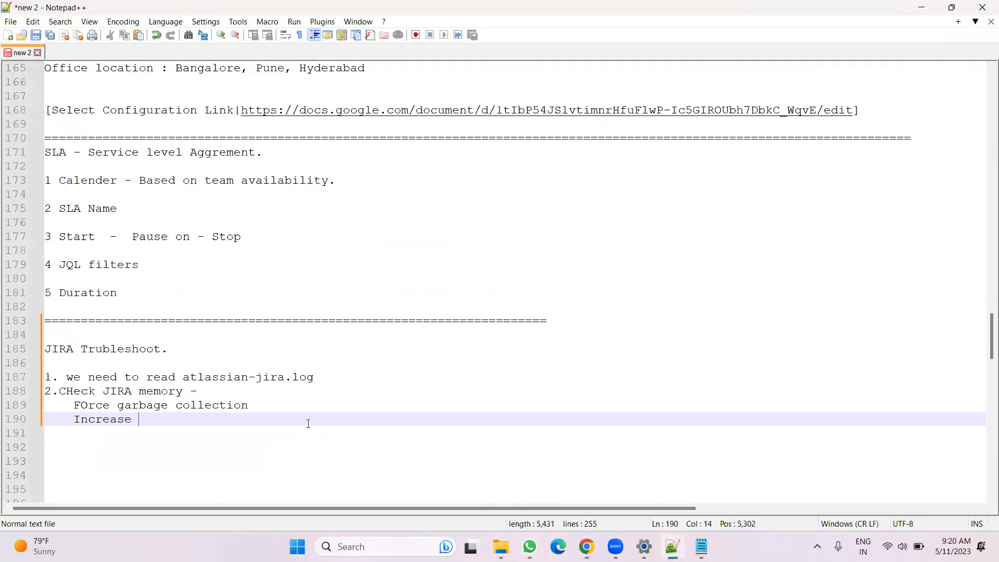
type("JVM i")
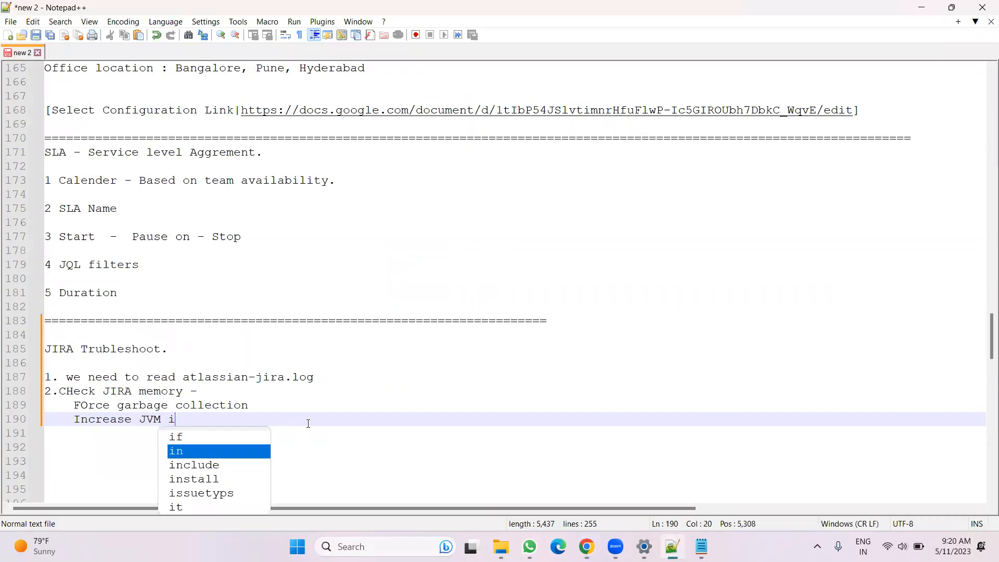
type("n Setenv")
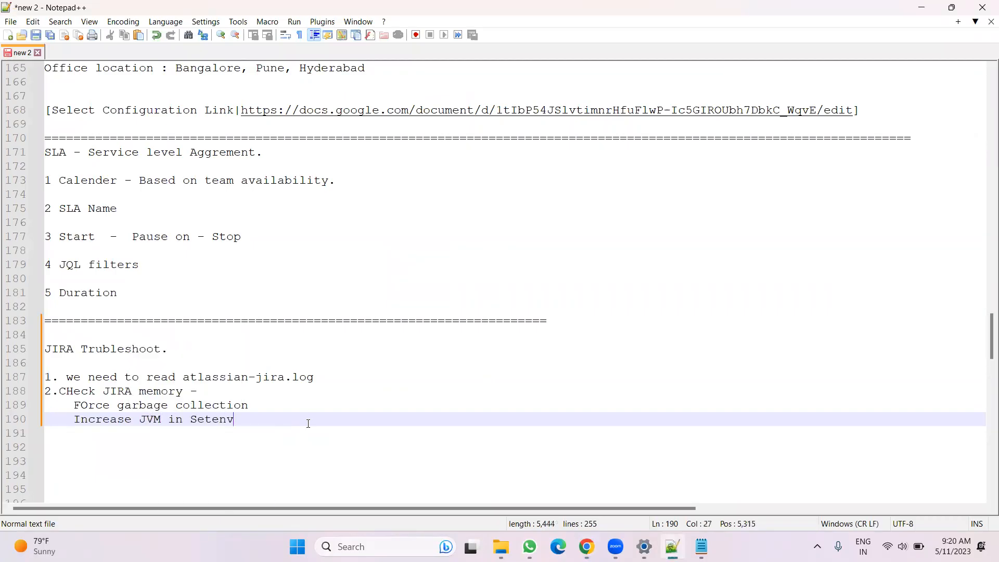
type(" File.")
key("Return")
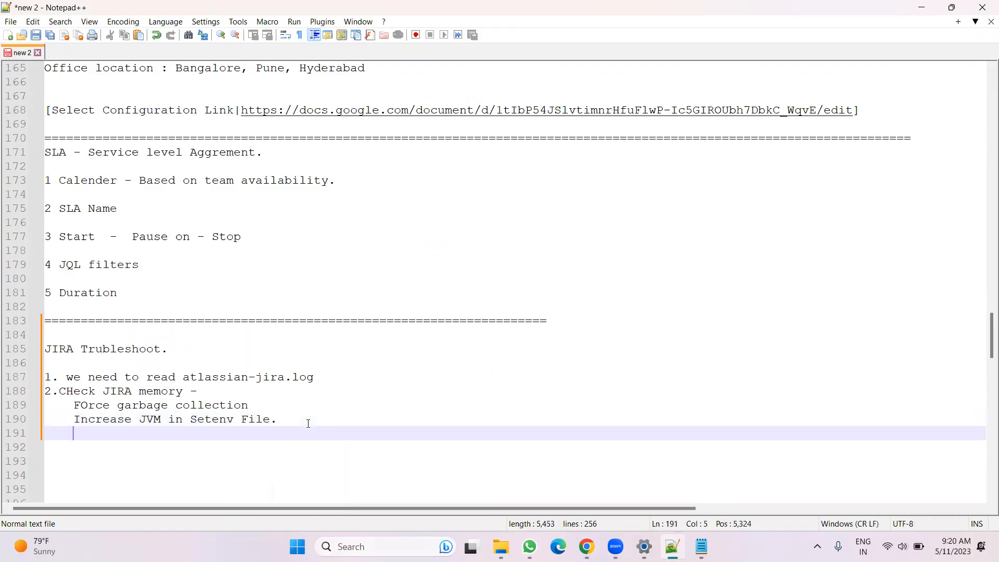
Start a third numbered point "3." below the memory notes
key("Return")
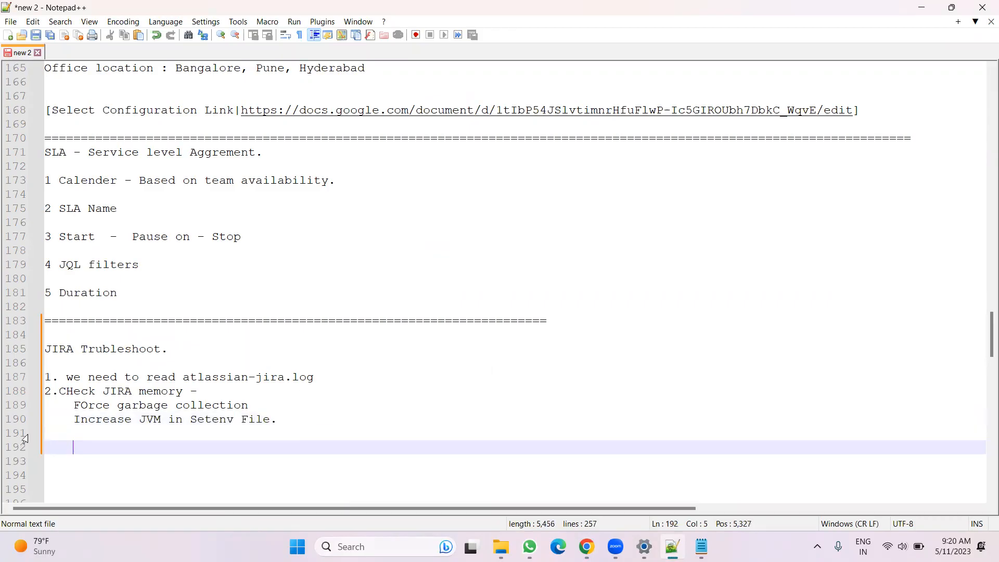
left_click(52, 433)
type("3.")
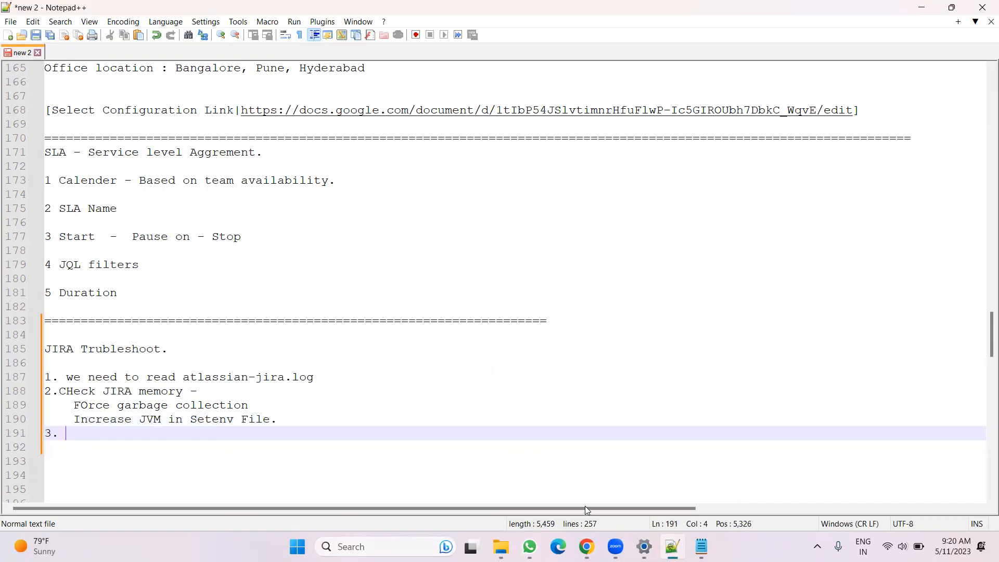
mouse_move(593, 545)
mouse_move(501, 546)
left_click(498, 473)
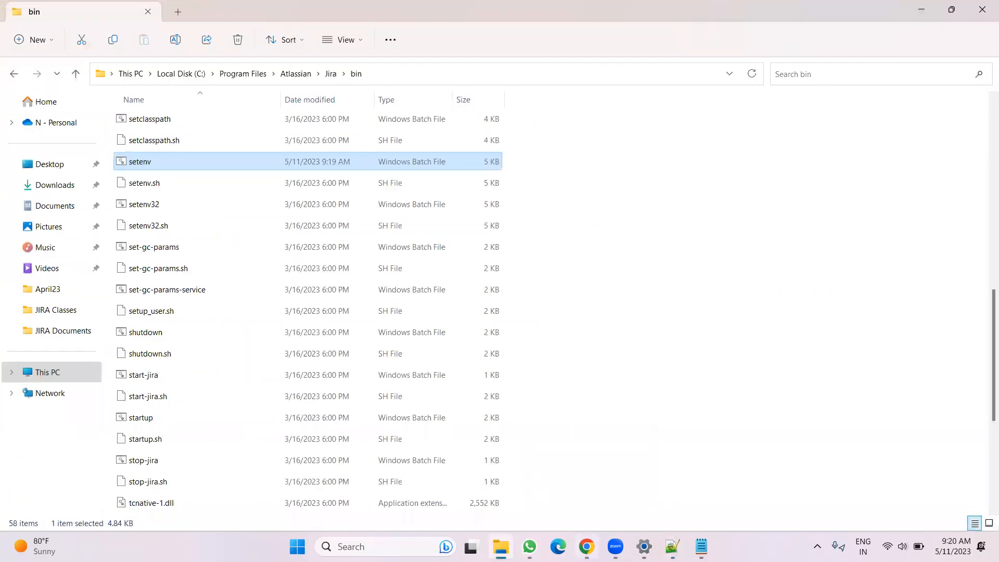
left_click(586, 546)
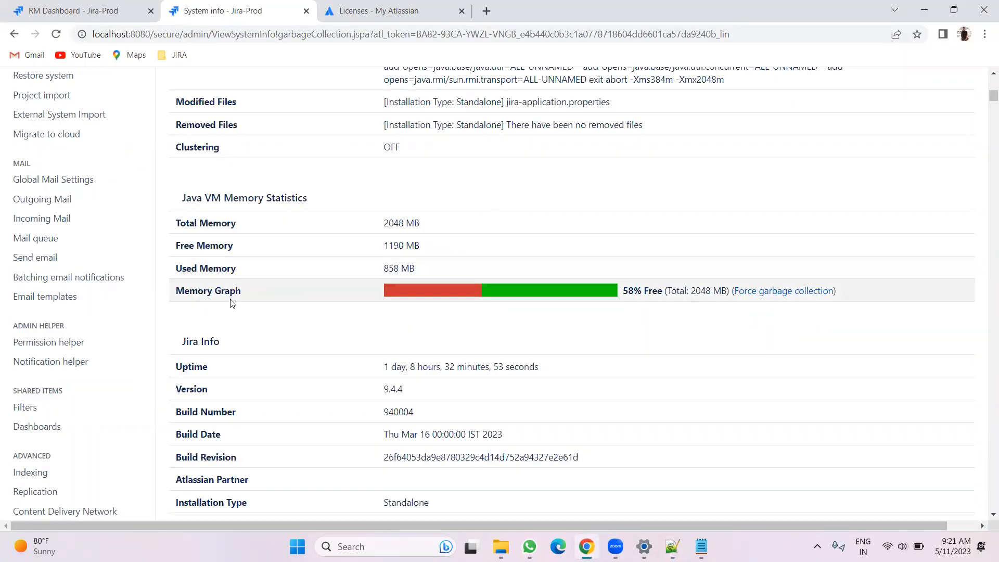
Open Database monitoring in Jira administration and examine the Connection Pool and Reads / Writes graphs
scroll(234, 303, "up", 10)
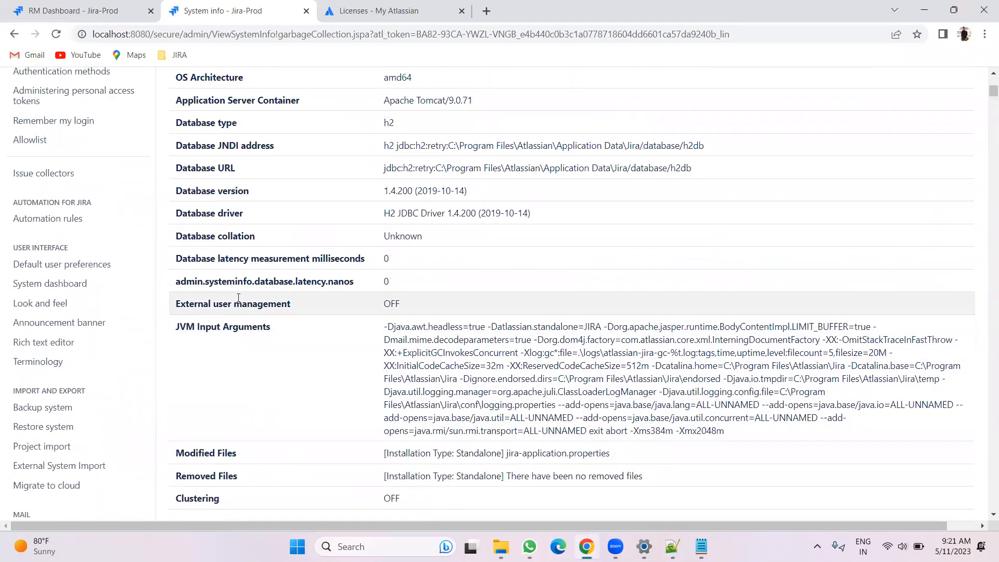
scroll(261, 280, "up", 6)
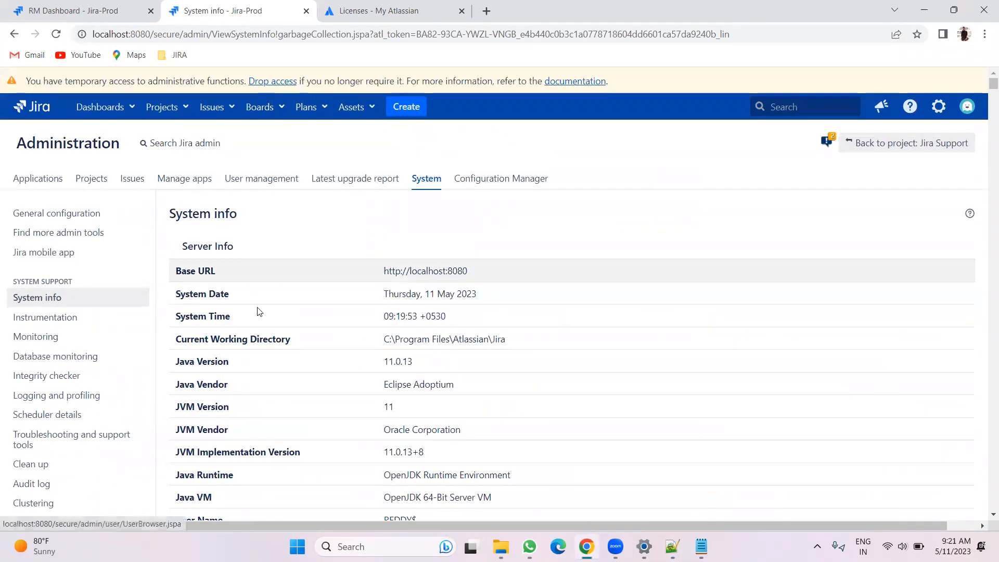
scroll(365, 230, "down", 6)
scroll(365, 247, "up", 7)
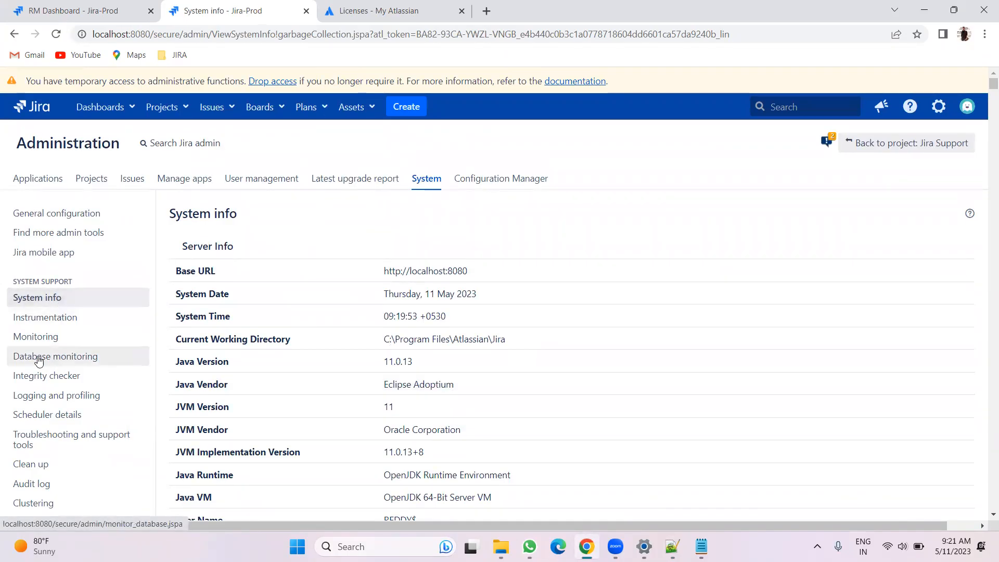
left_click(57, 360)
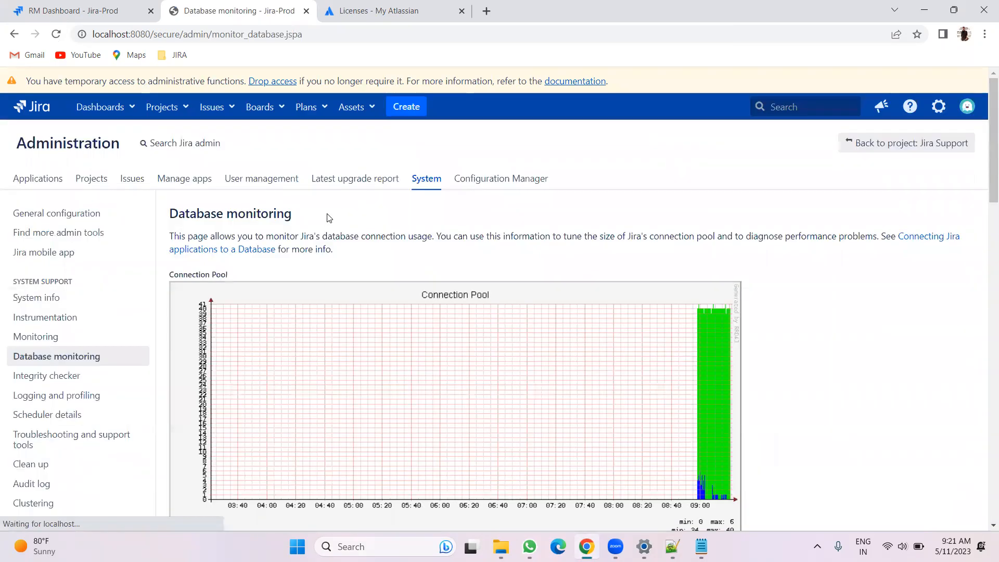
scroll(918, 247, "down", 6)
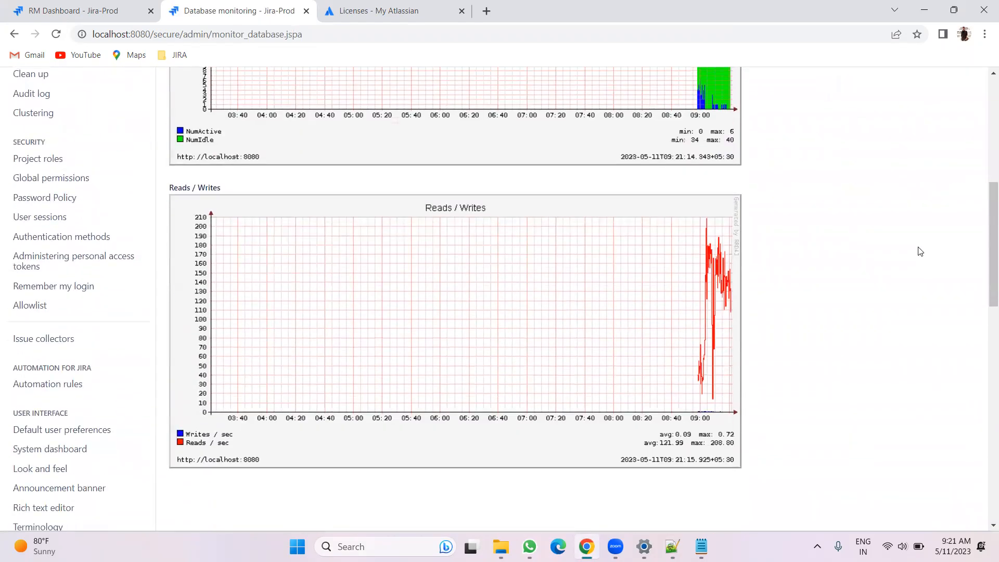
scroll(343, 228, "up", 4)
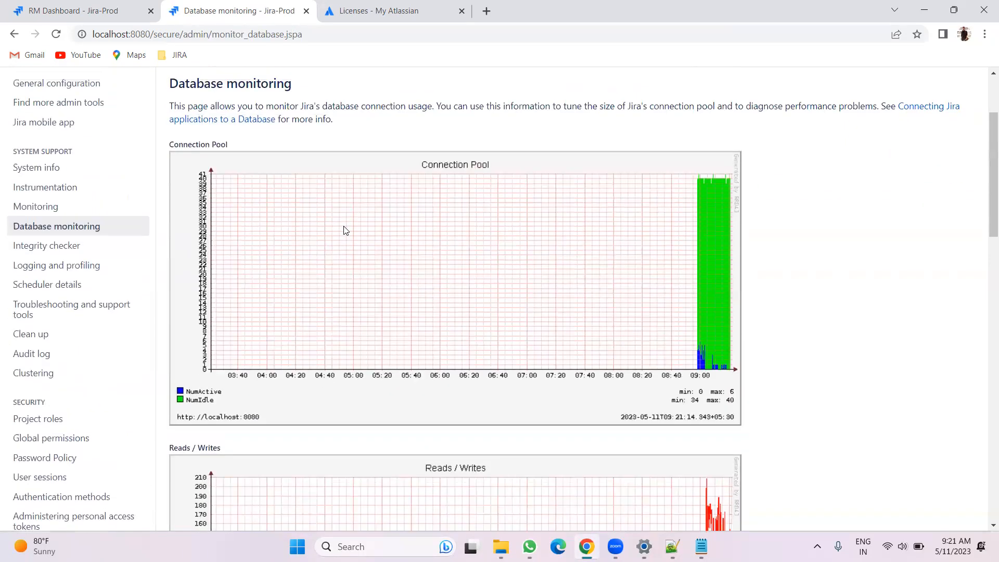
scroll(472, 216, "down", 3)
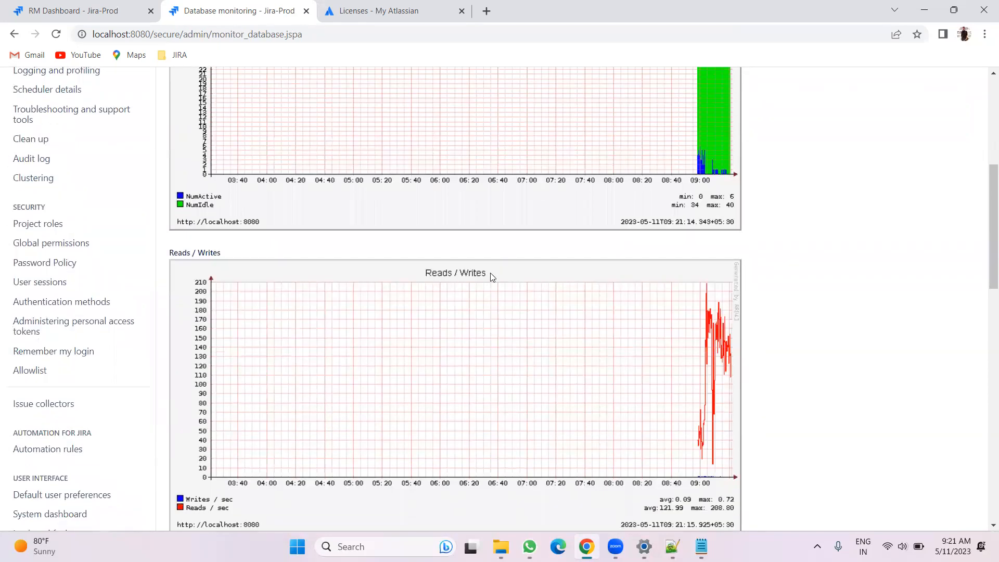
scroll(492, 276, "up", 3)
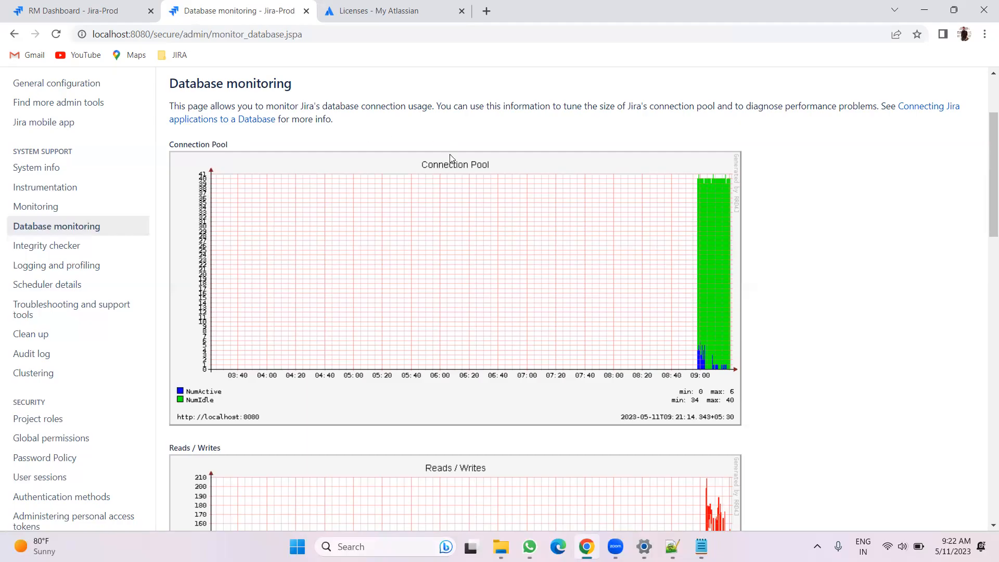
left_click_drag(423, 164, 477, 160)
scroll(549, 291, "down", 6)
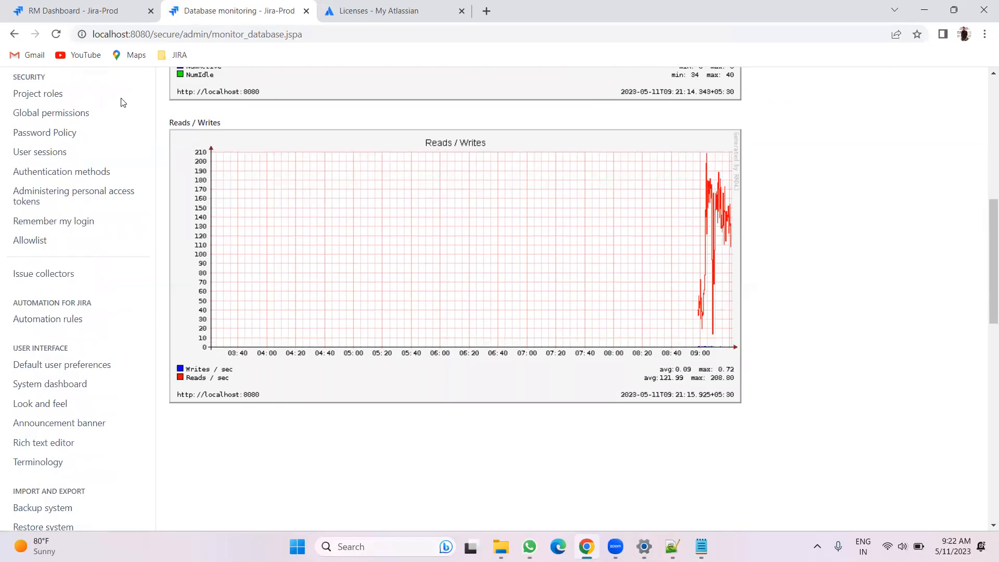
Reload the RM Dashboard tab and return to the Database monitoring page to review it again
left_click(92, 7)
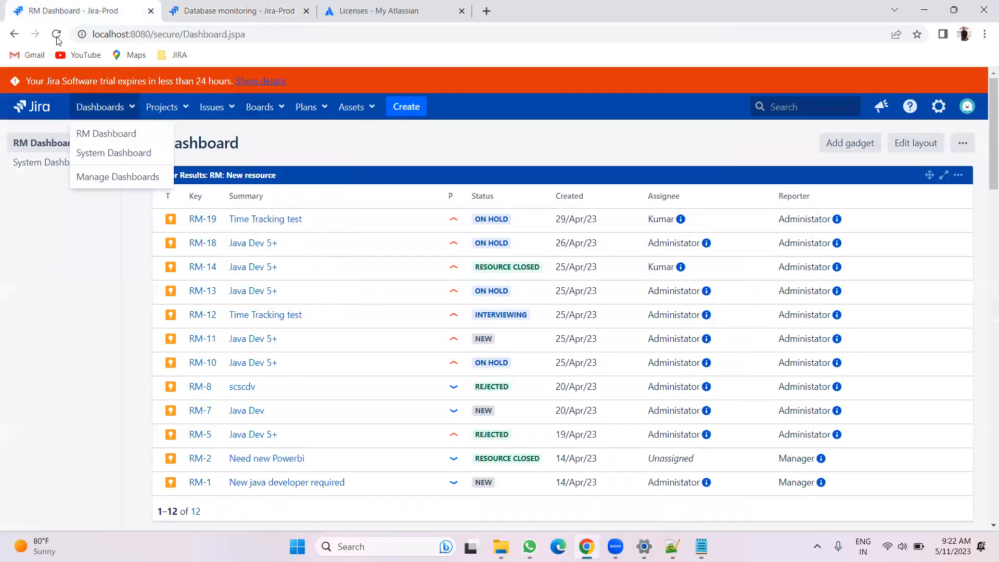
left_click(56, 34)
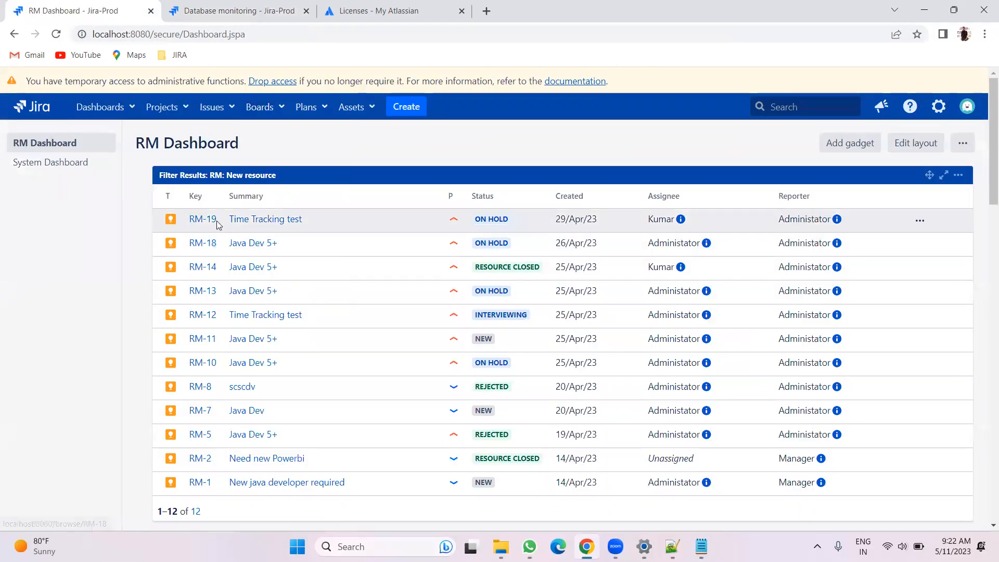
left_click(232, 7)
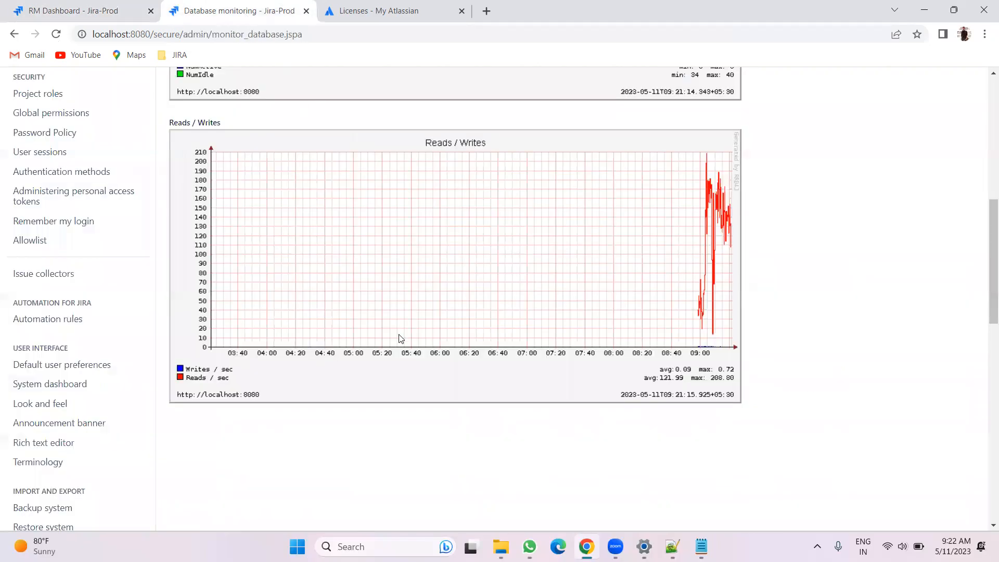
scroll(397, 420, "up", 3)
left_click(99, 10)
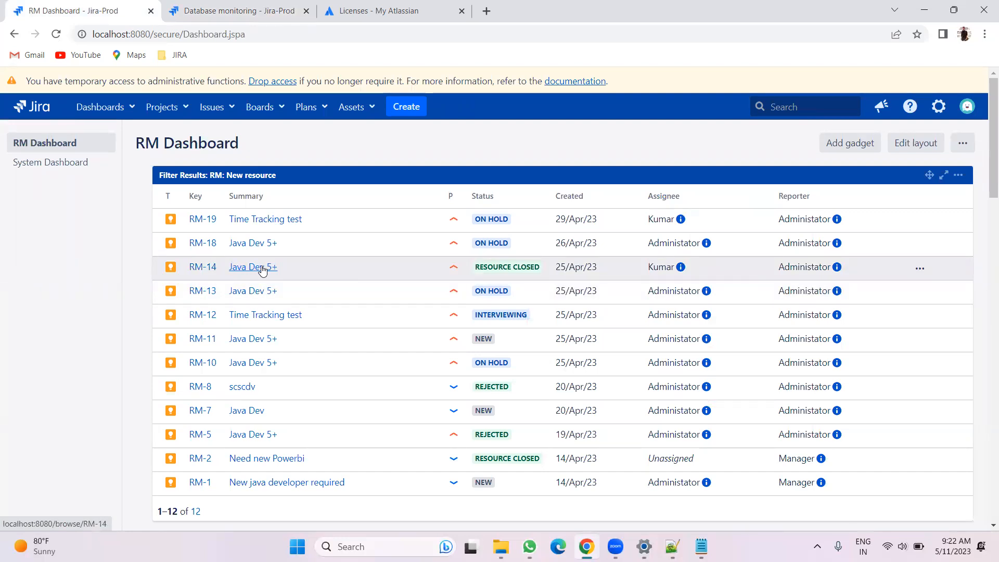
left_click(249, 4)
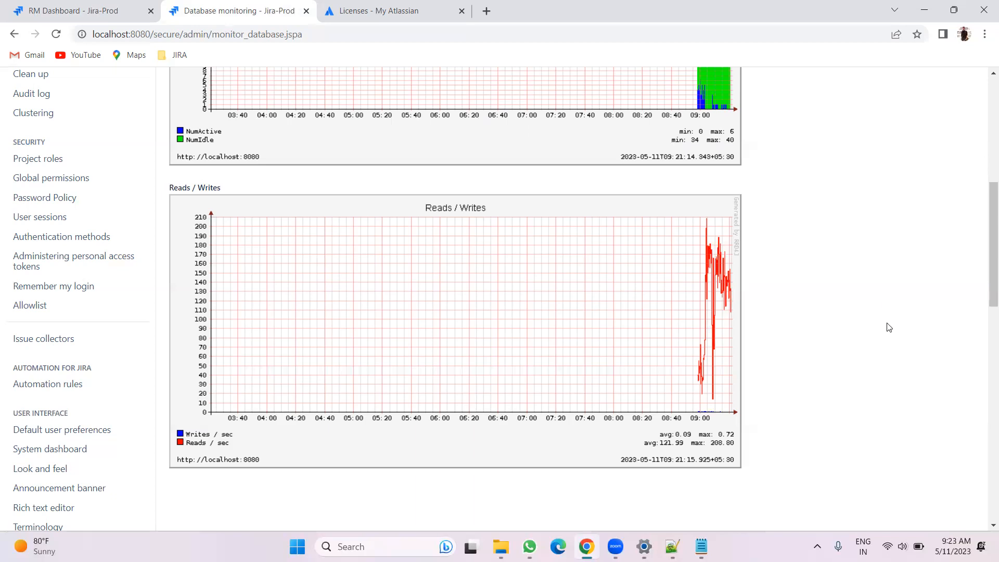
scroll(148, 311, "up", 3)
scroll(149, 312, "up", 2)
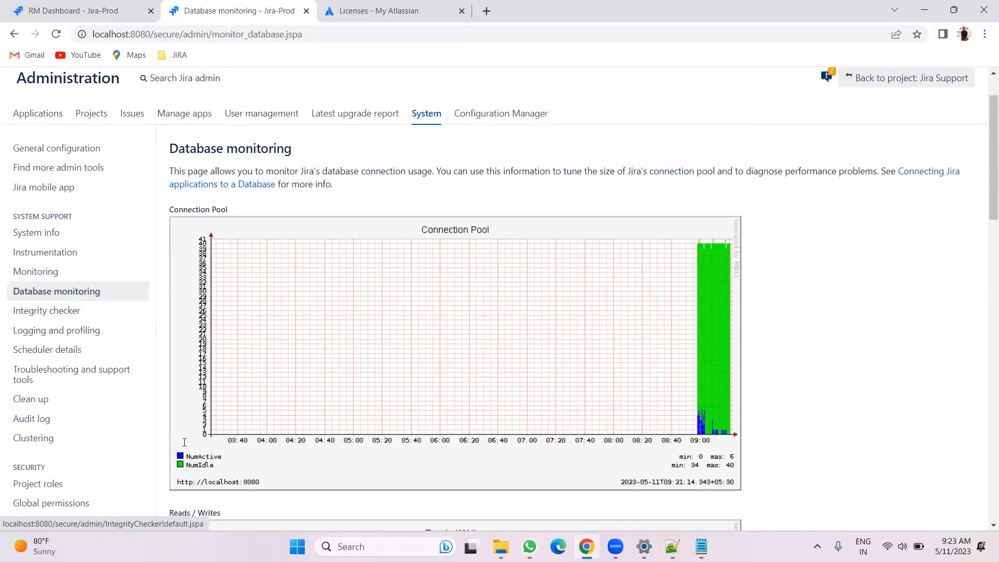
Complete point 3 as "Database monitoring" and start a fourth numbered point "4." in the troubleshooting notes
key("alt+Tab")
type("toring")
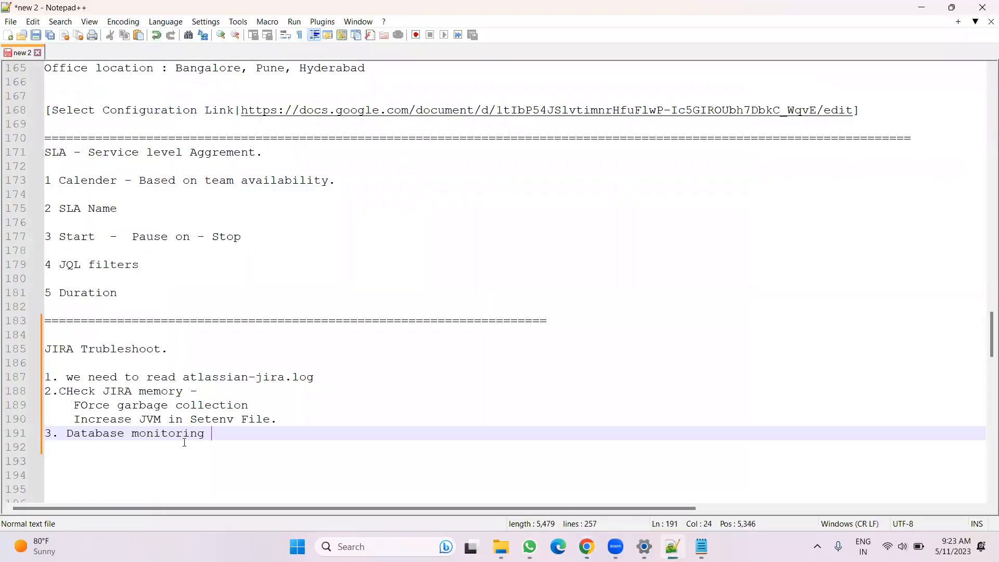
key("Return")
type("4.")
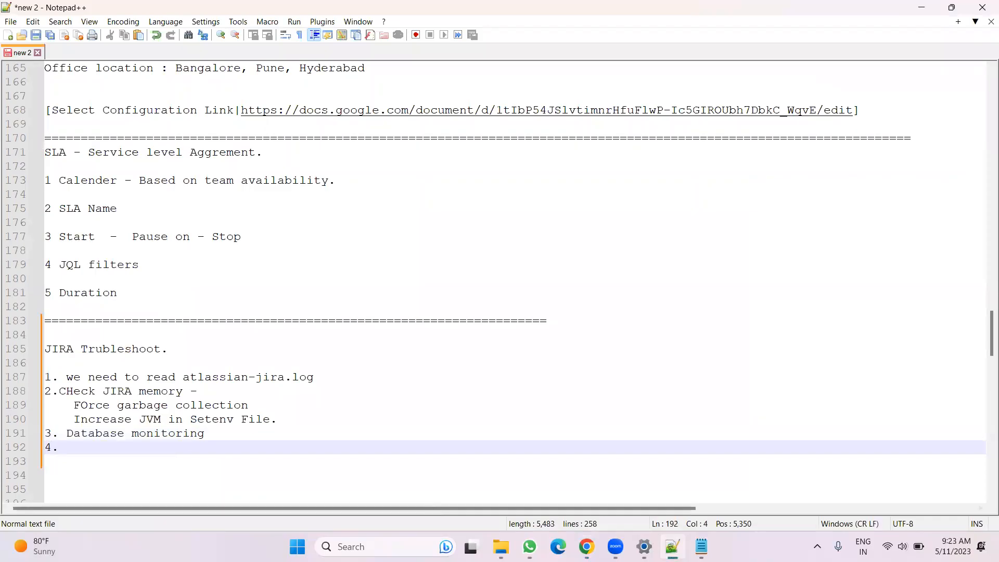
Open the Integrity checker in Jira administration and select all the integrity checks
key("alt+Tab")
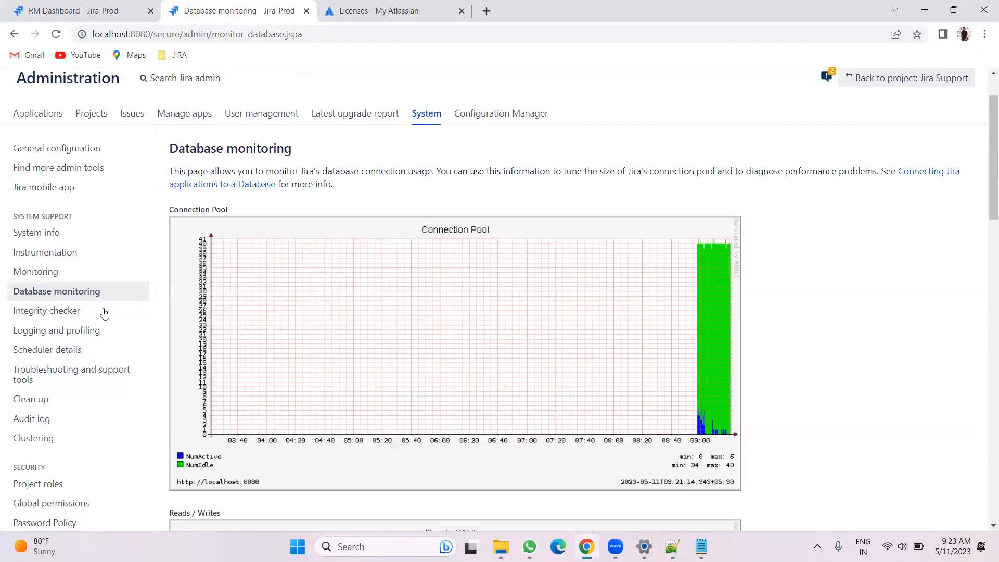
scroll(824, 317, "down", 2)
scroll(825, 317, "up", 2)
left_click(43, 313)
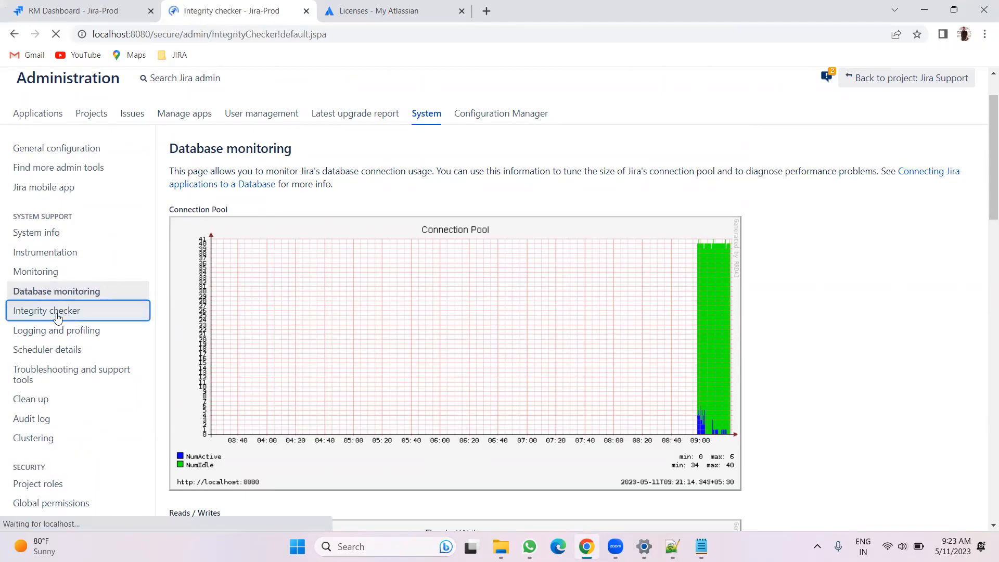
scroll(323, 263, "down", 3)
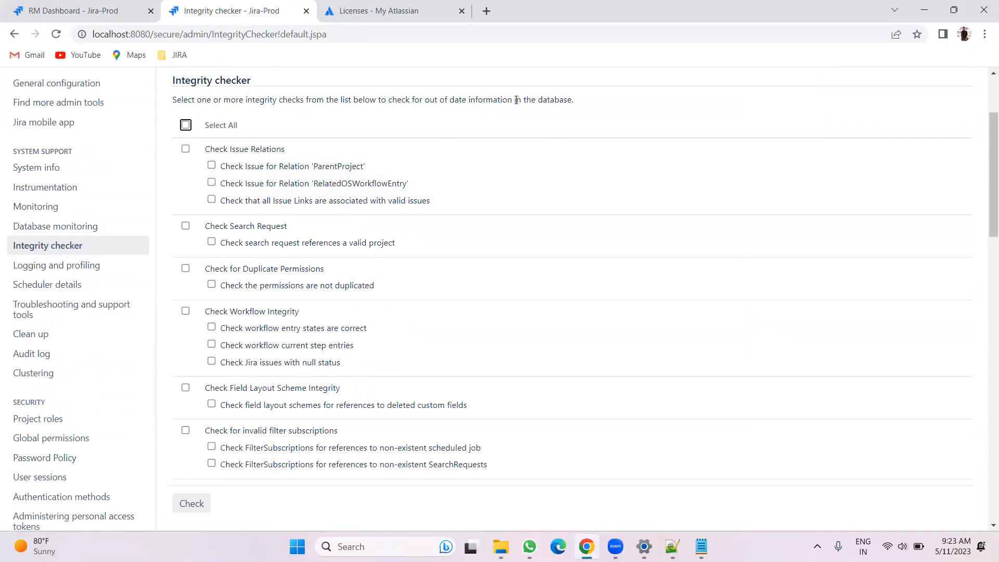
scroll(450, 222, "up", 1)
scroll(451, 223, "down", 1)
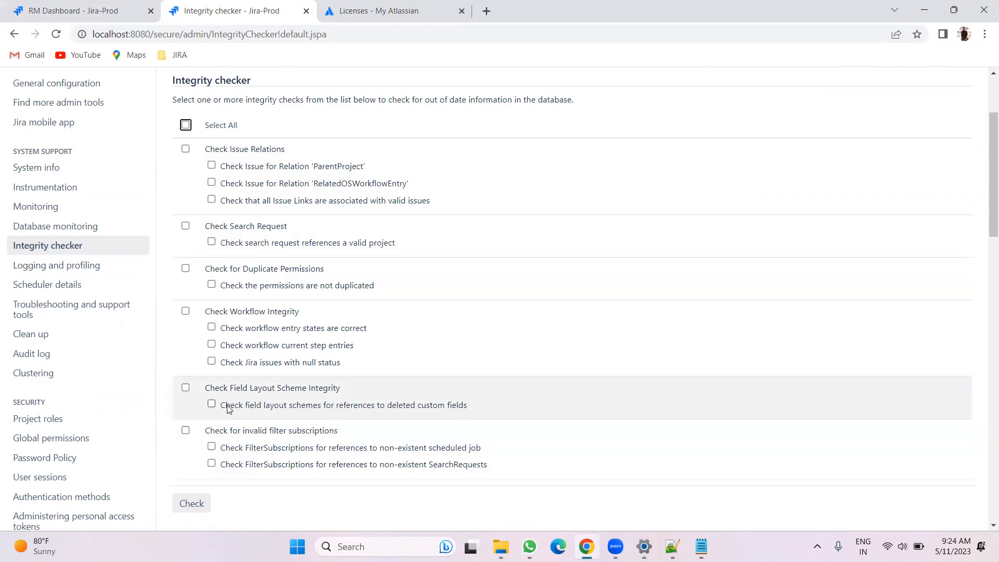
scroll(228, 410, "up", 2)
scroll(248, 392, "down", 1)
left_click(186, 214)
left_click(186, 214)
left_click(211, 264)
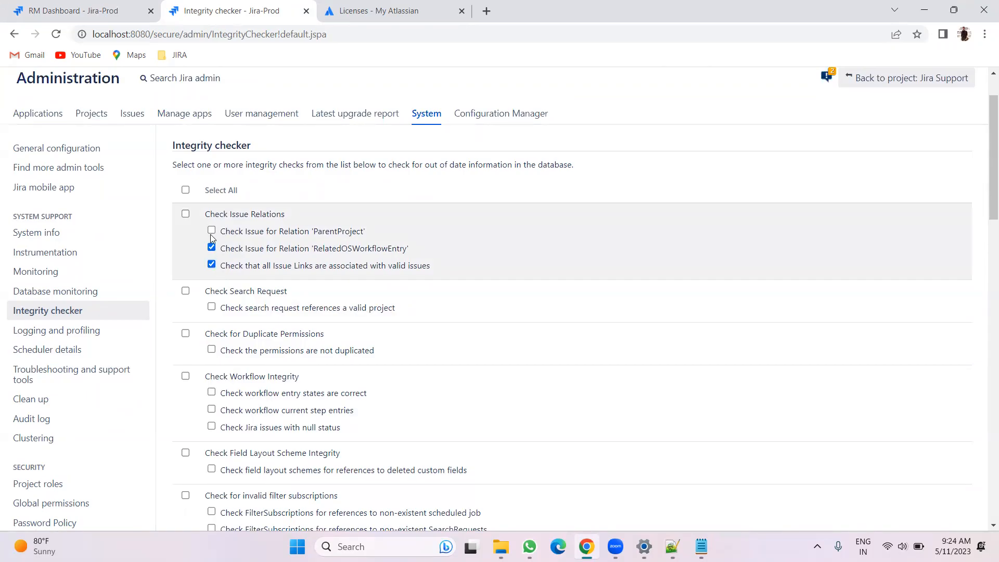
left_click(185, 189)
Run the integrity check with all checks selected
scroll(266, 195, "down", 1)
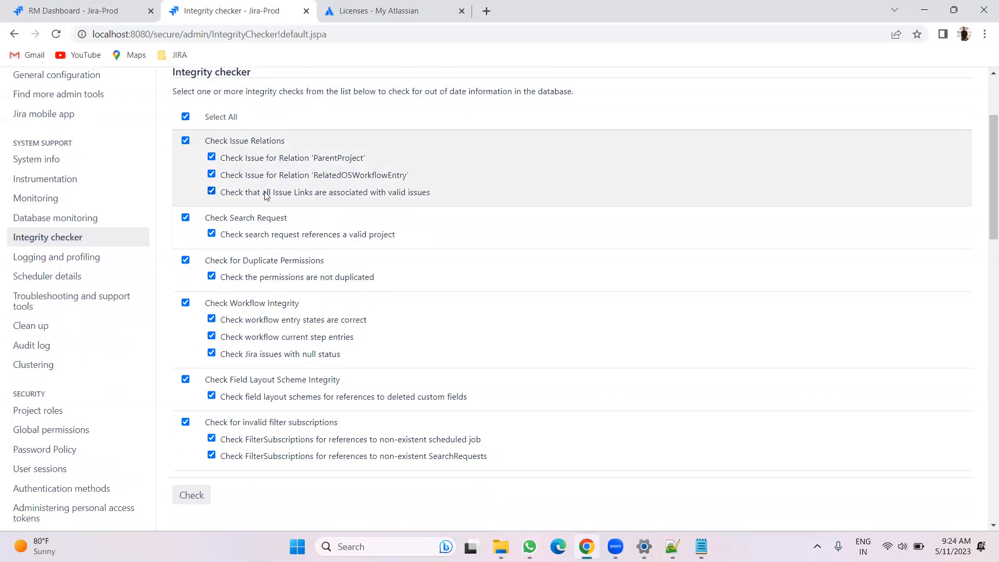
scroll(266, 195, "down", 2)
scroll(275, 403, "up", 2)
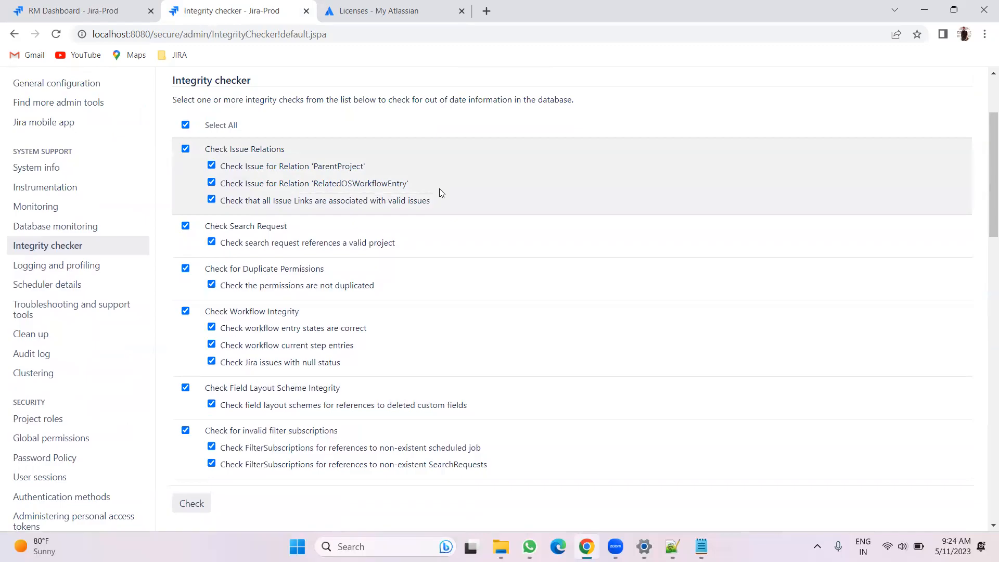
scroll(388, 386, "down", 1)
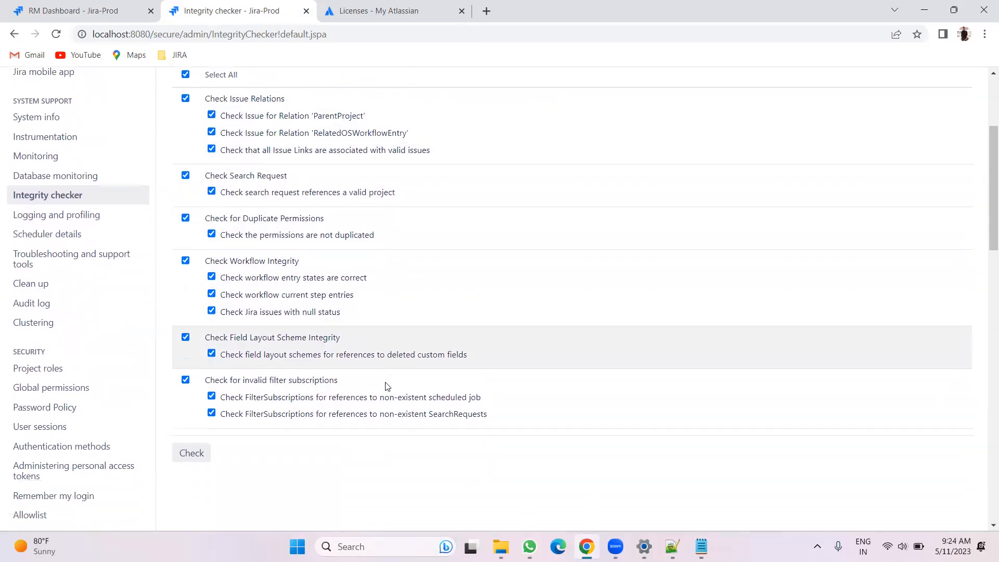
scroll(387, 386, "down", 1)
left_click(200, 371)
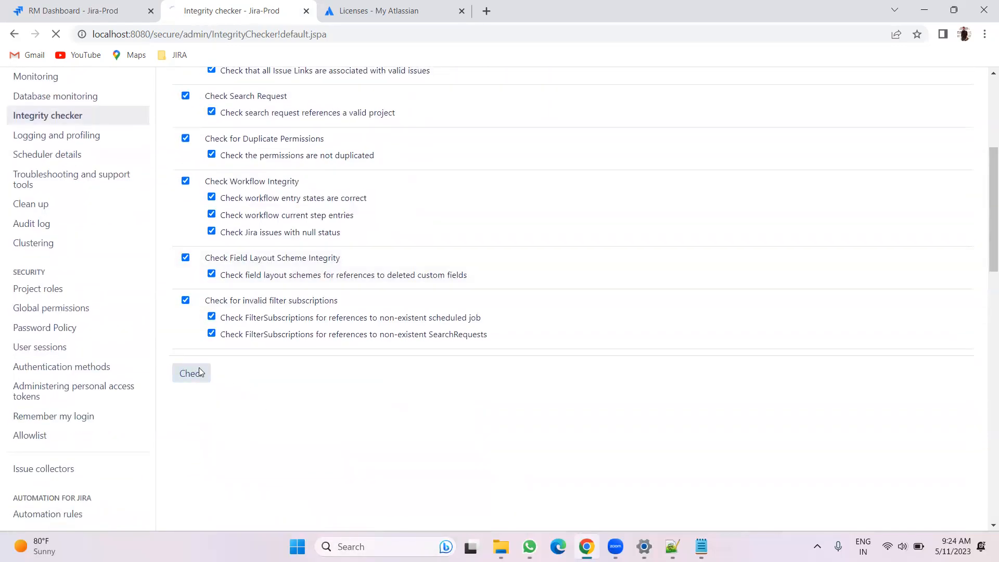
Review the integrity check results for each check group
scroll(420, 430, "up", 3)
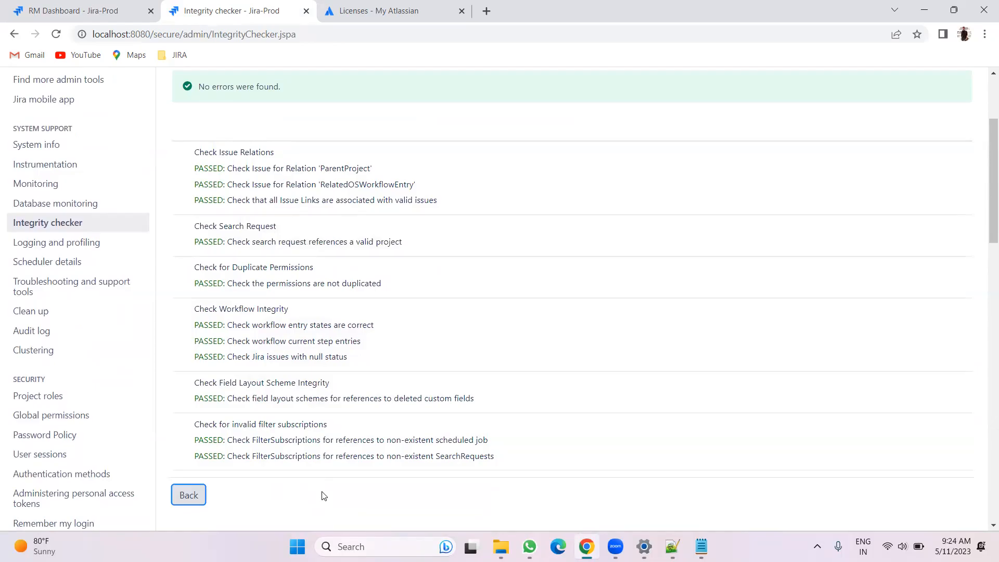
scroll(307, 458, "down", 1)
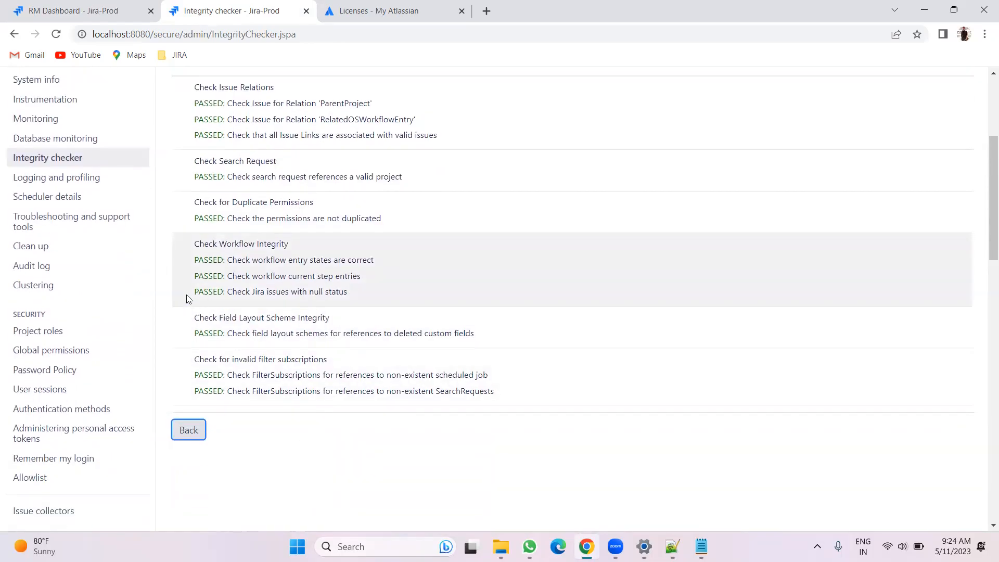
left_click_drag(195, 292, 222, 289)
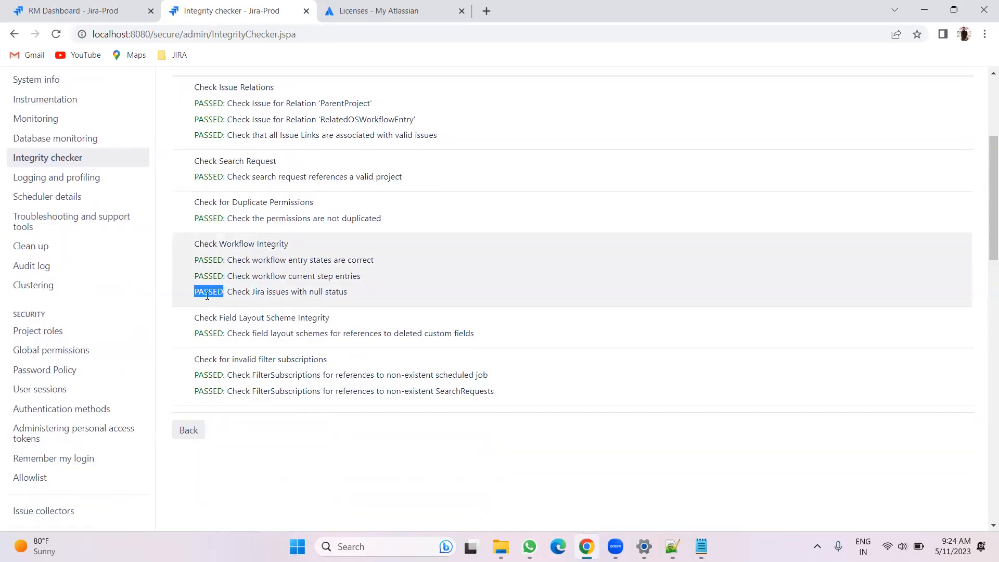
scroll(221, 296, "down", 2)
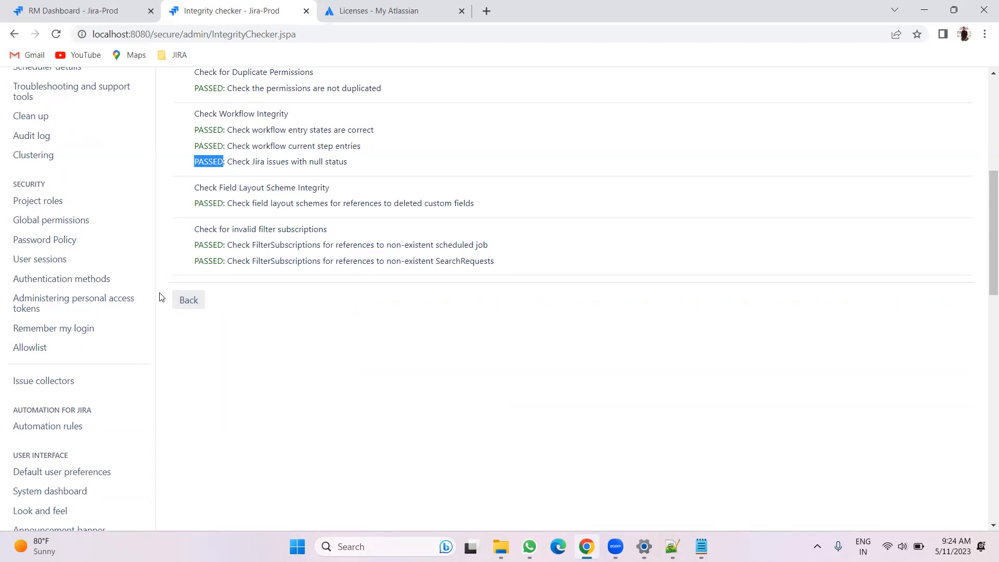
left_click(290, 336)
scroll(265, 336, "up", 3)
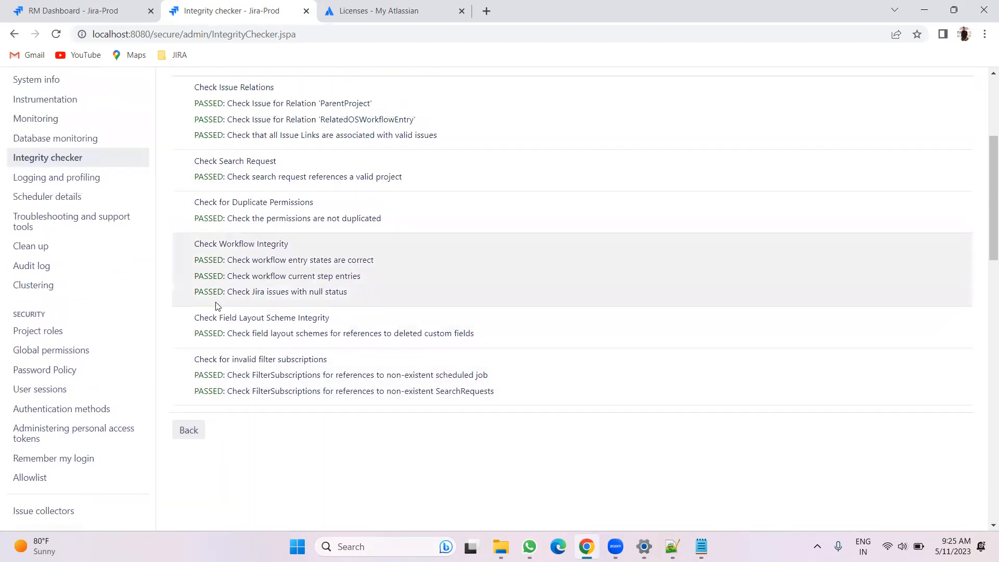
scroll(224, 322, "down", 3)
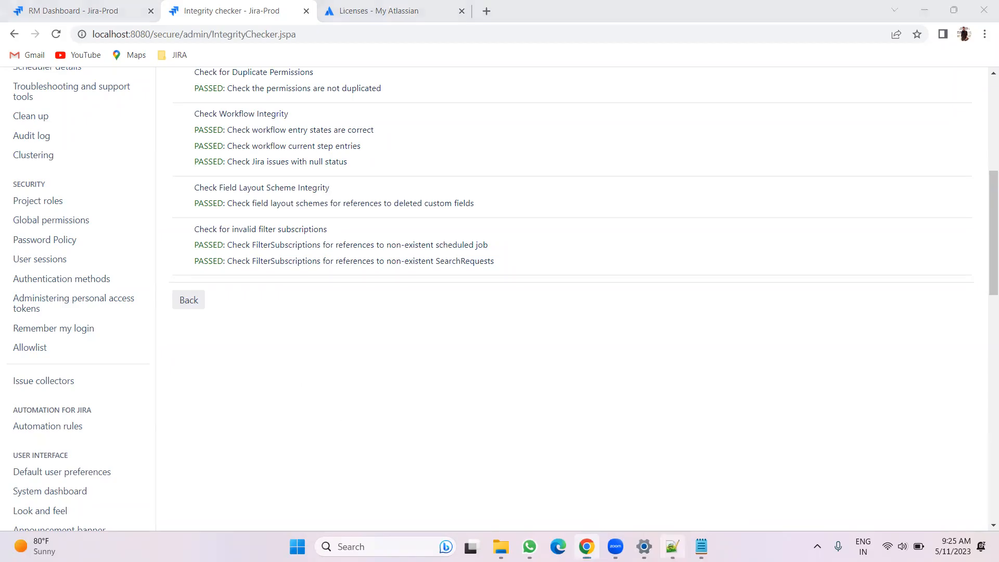
Write point 4 as "Intergrity checker" in the notes and start a fifth point "5."
left_click(672, 546)
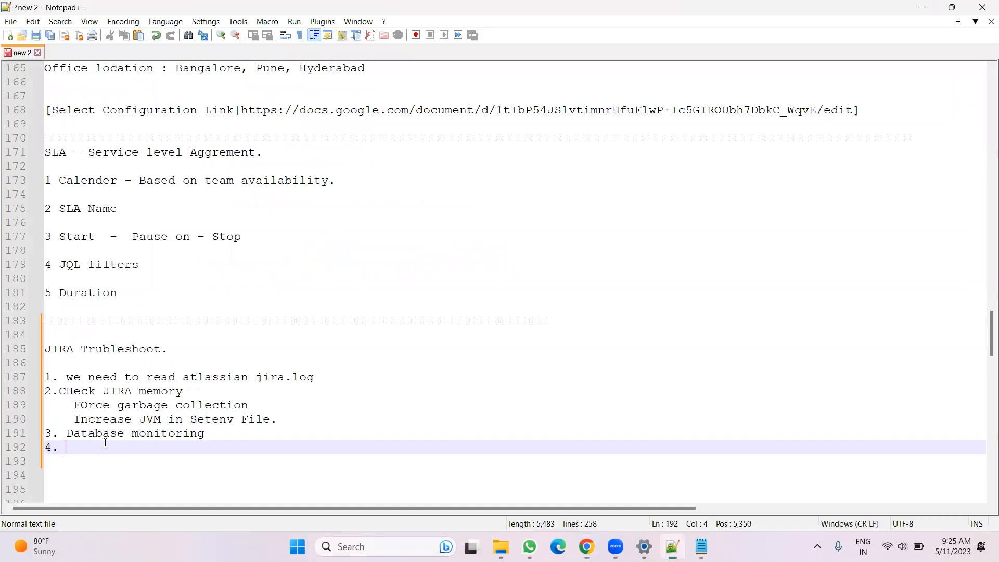
type("Intergrity che")
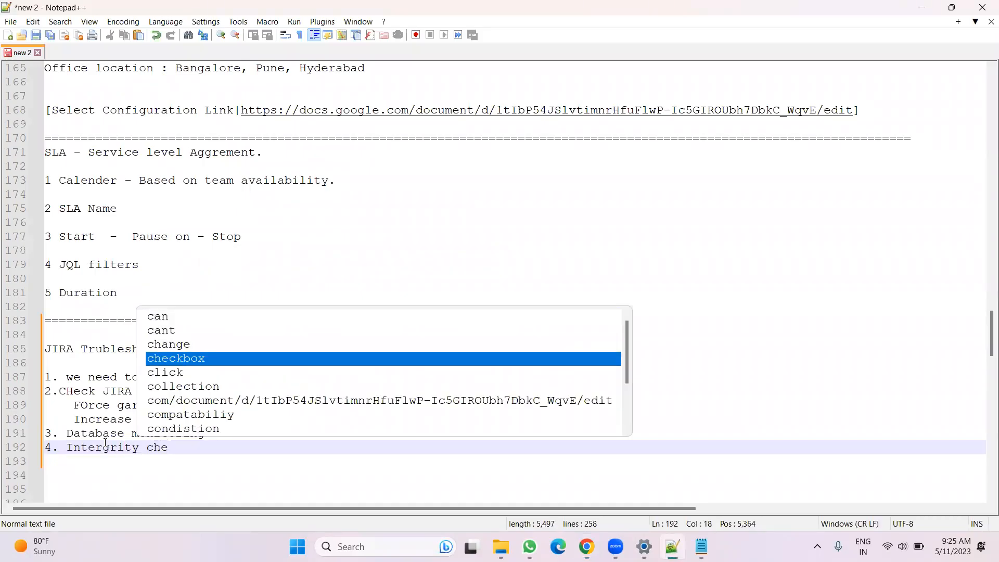
type("cker")
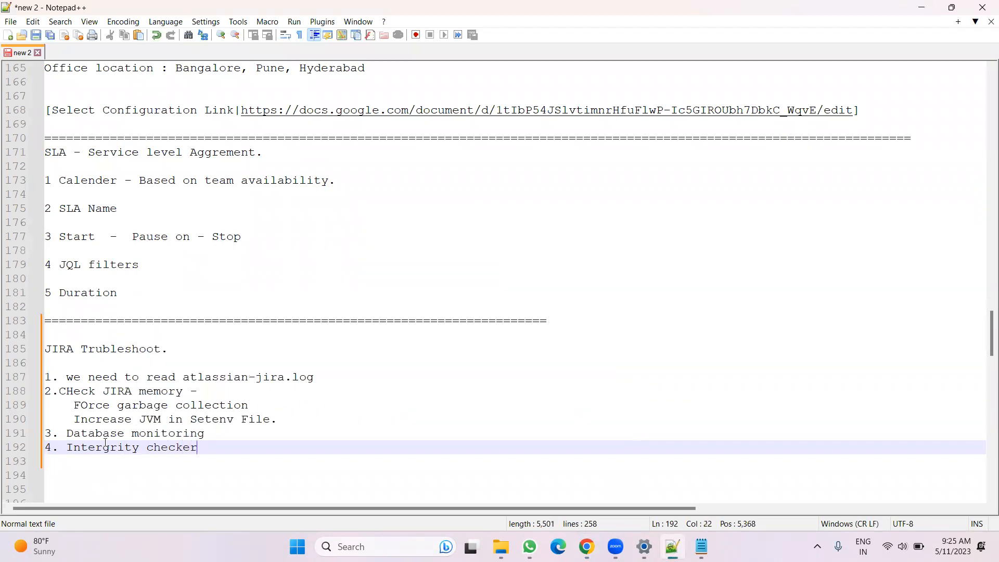
key("Return")
type("5.")
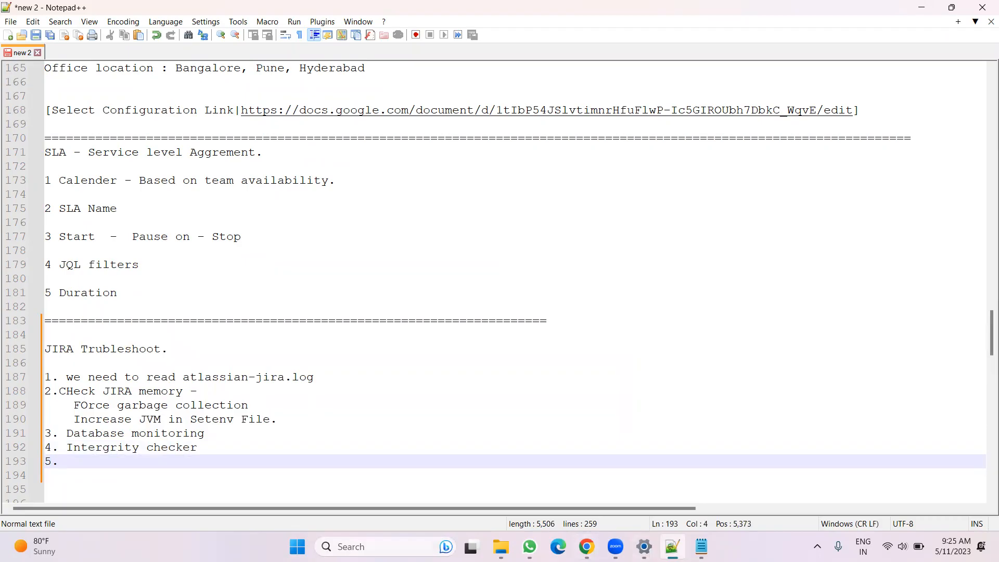
Open the Indexing page in Jira administration
left_click(644, 546)
left_click(672, 547)
key("alt+Tab")
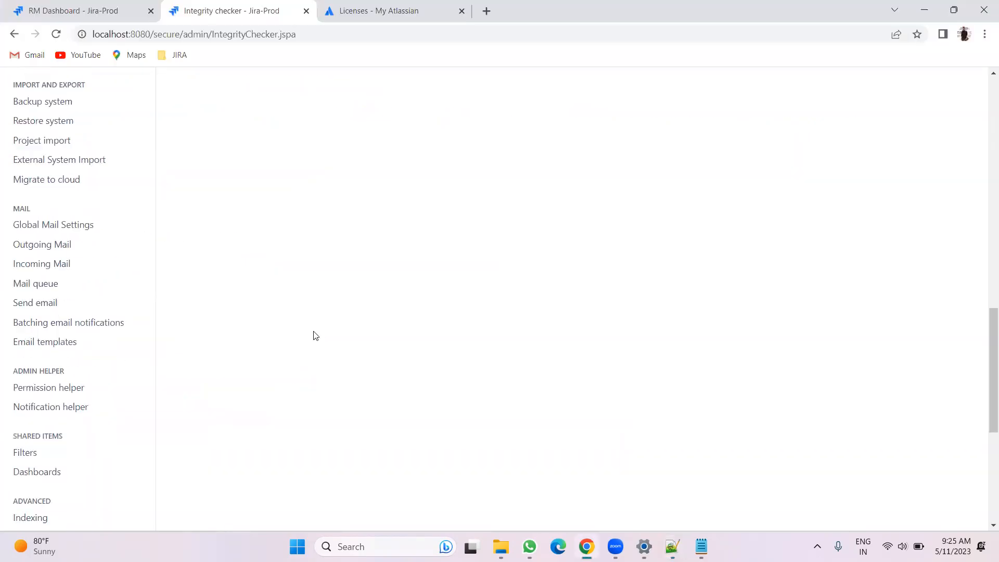
scroll(314, 335, "down", 3)
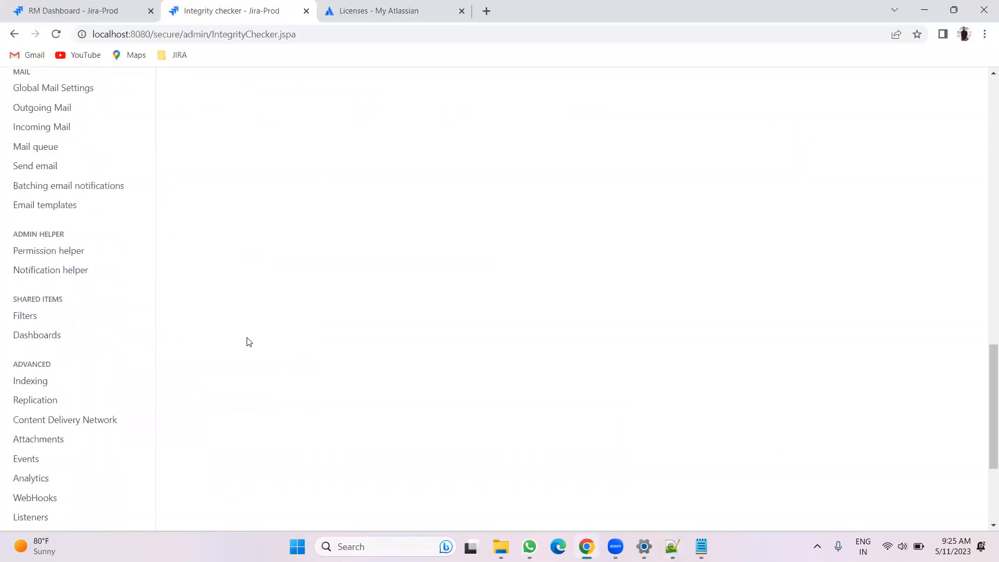
scroll(154, 356, "down", 1)
left_click(76, 318)
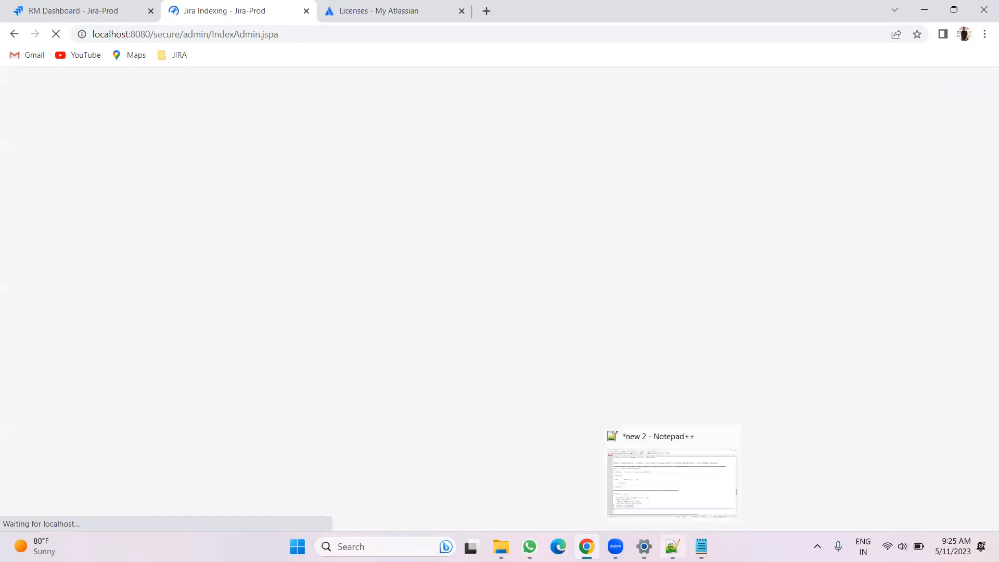
Write point 5 as "INdexing" and add the indented sub-note "2 level" below it
left_click(671, 546)
type("IN")
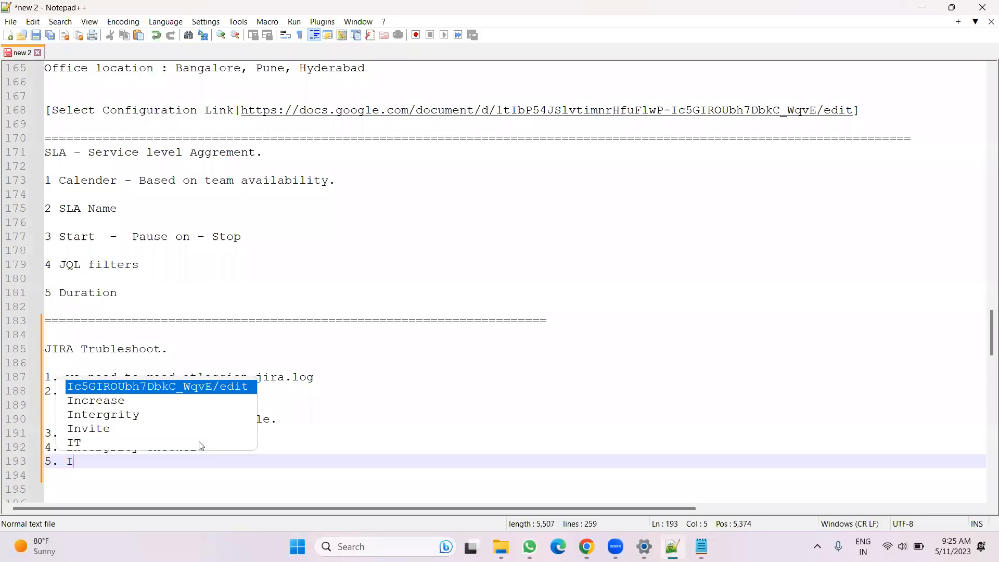
type("ing")
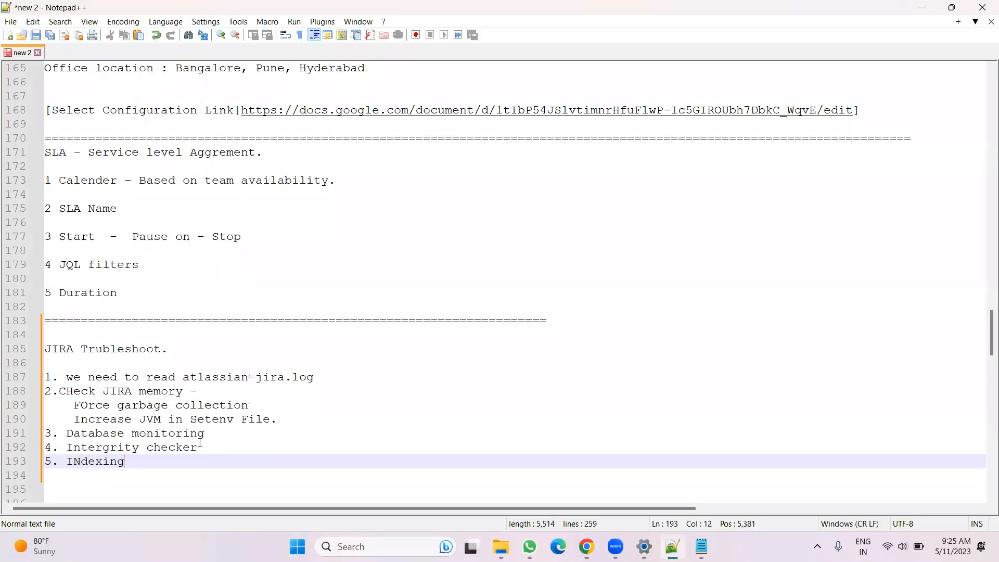
key("Return")
key("Tab")
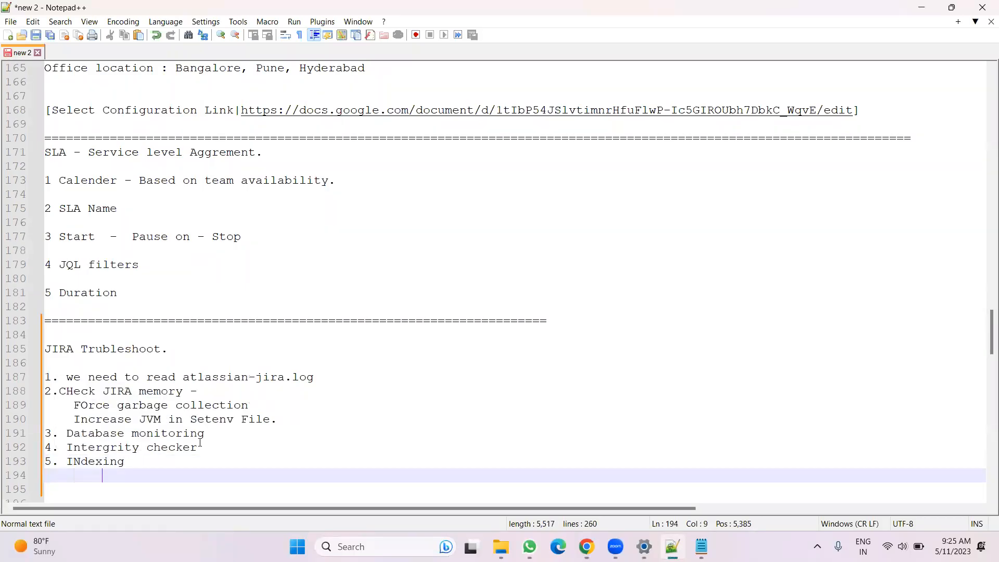
type("2 level")
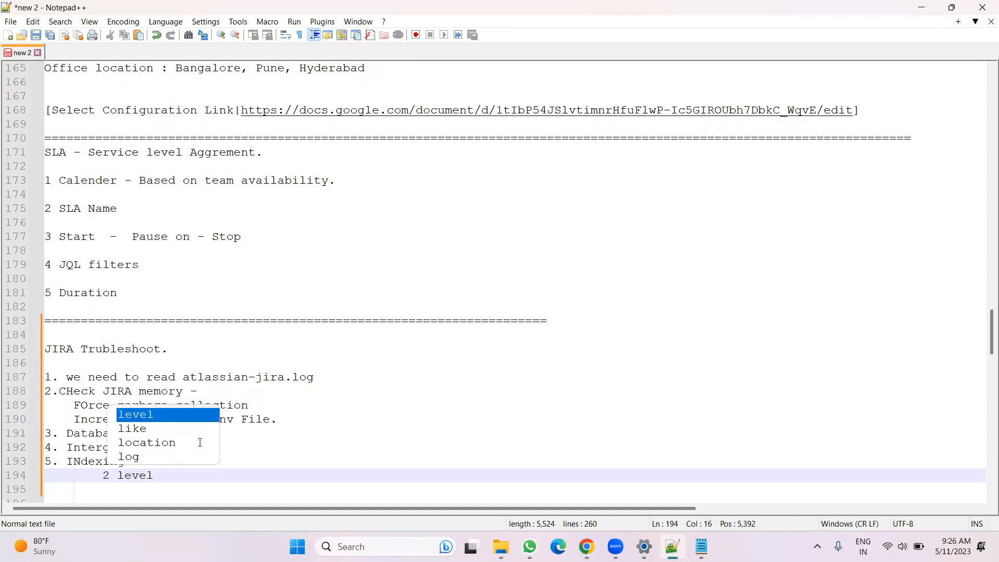
key("Return")
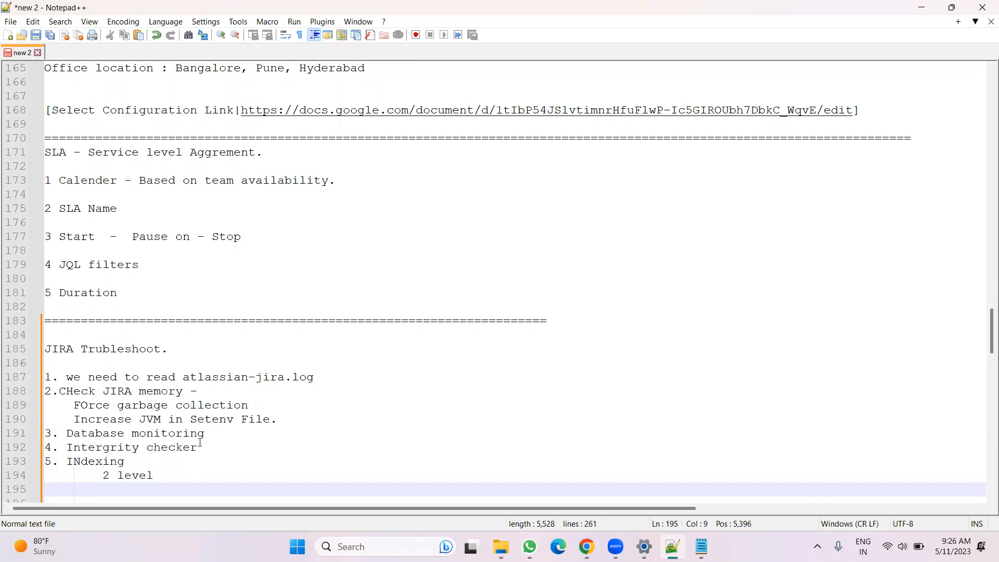
Add the indented sub-notes "Project" and "JIRA level" under the indexing point
type("Project")
key("Return")
type("JIRA level")
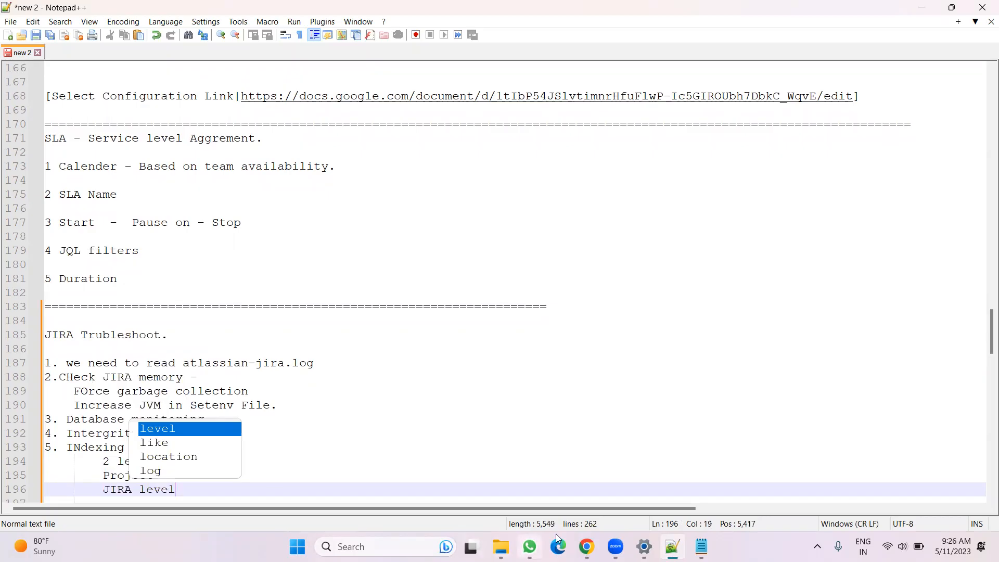
Open the Resource Management project settings through issue RM-19 on the RM Dashboard
left_click(586, 546)
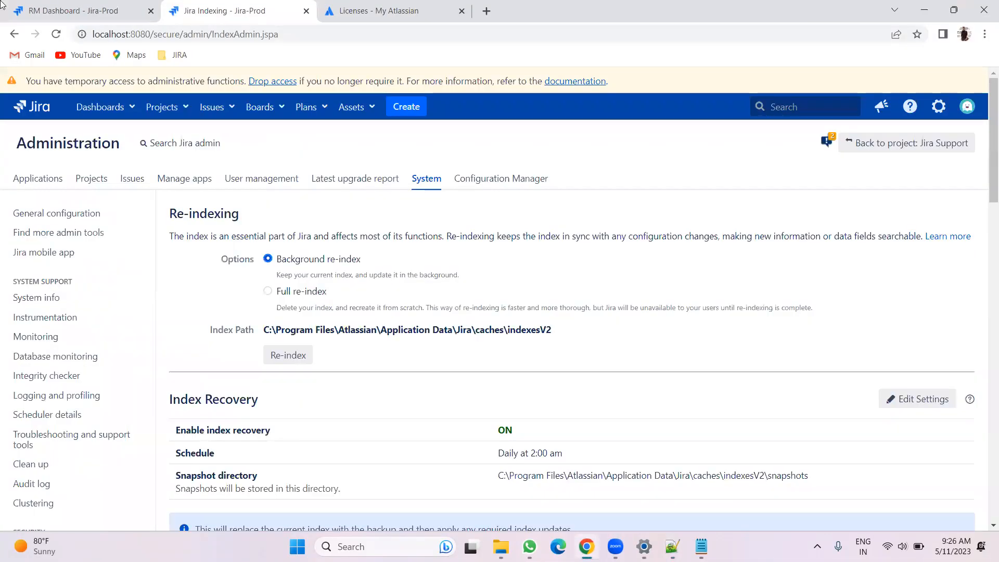
left_click(73, 11)
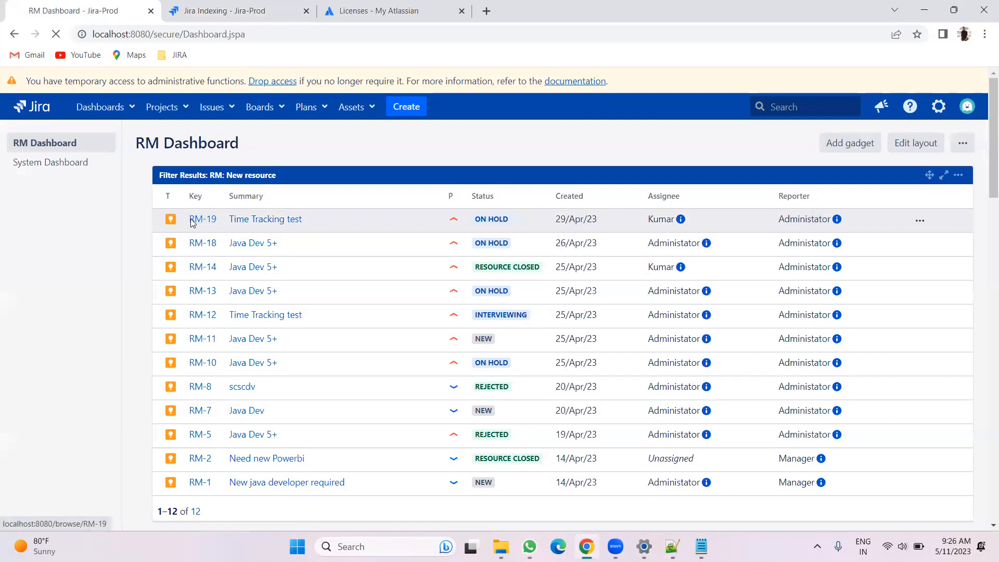
left_click(204, 219)
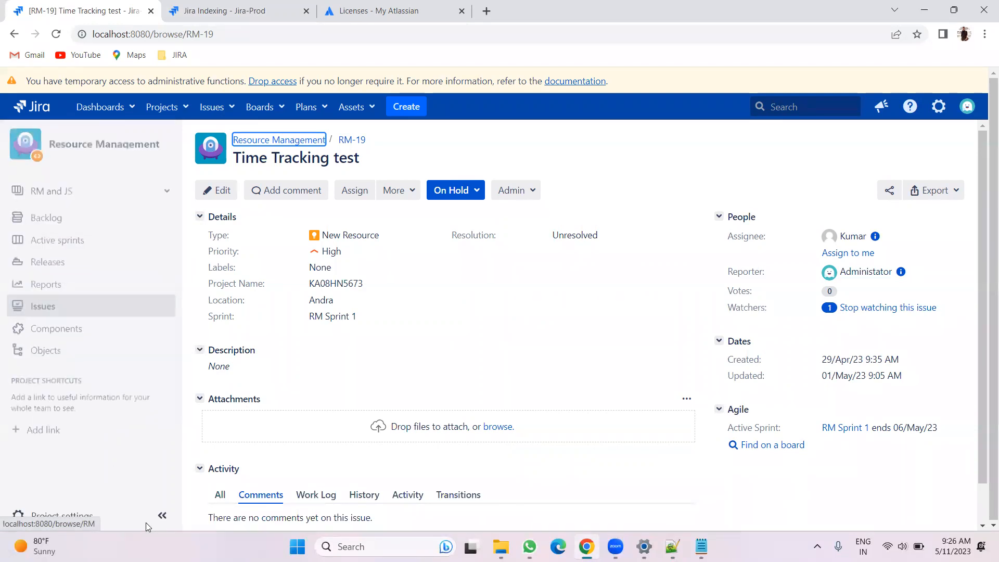
left_click(75, 516)
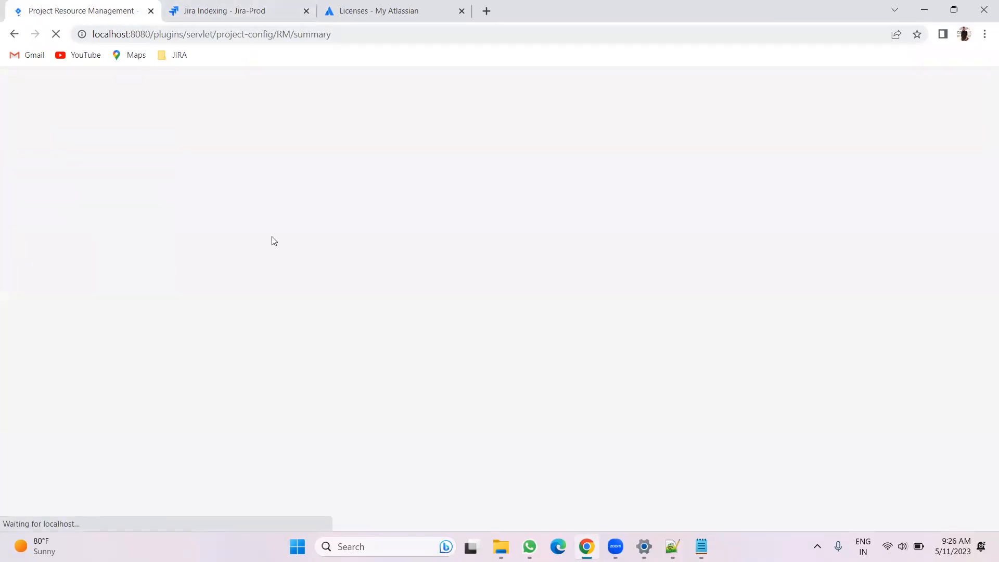
left_click(234, 12)
left_click(71, 13)
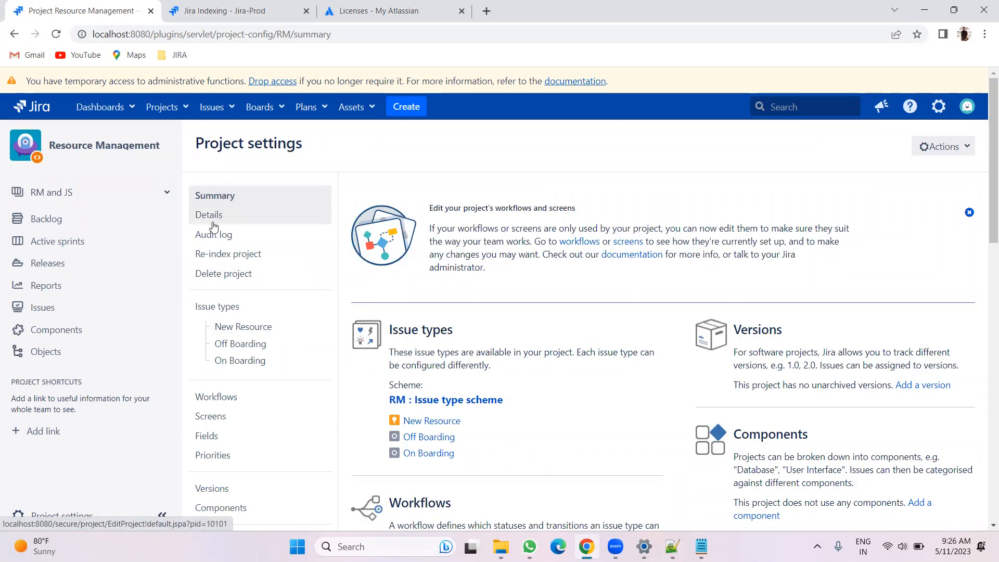
Open the project's Re-index page, then add a dash after the "Project" sub-note in the troubleshooting notes
left_click(227, 255)
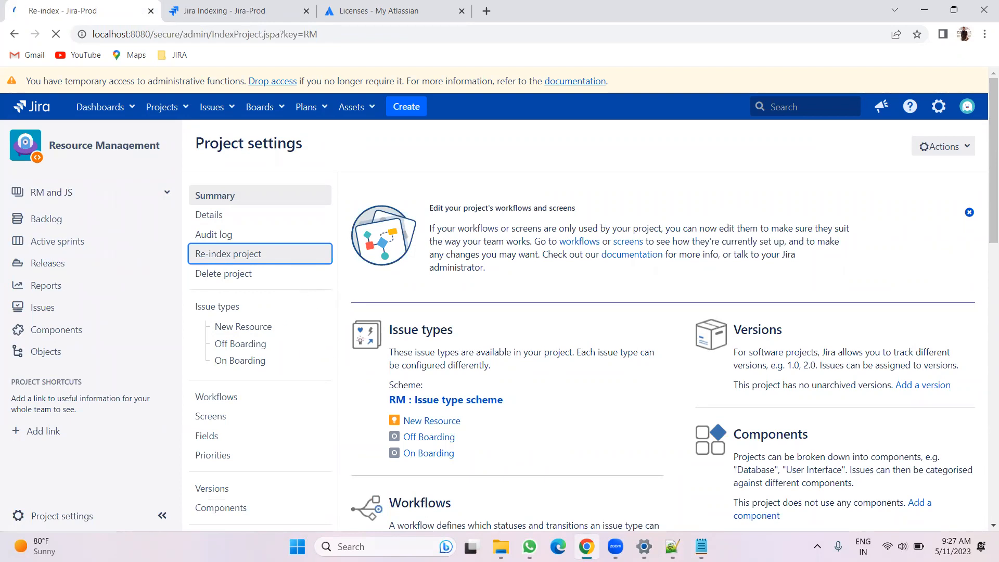
left_click(644, 546)
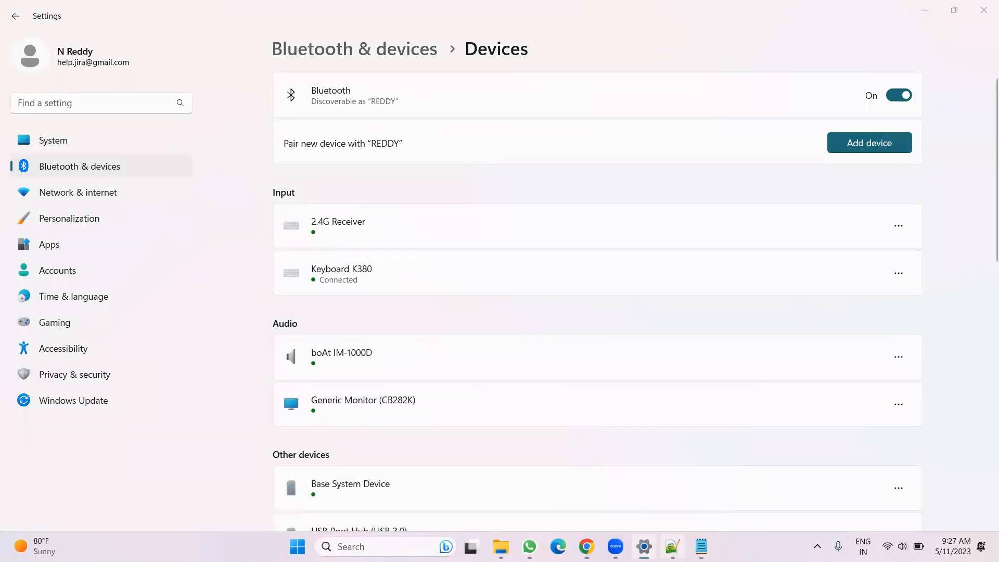
left_click(672, 546)
scroll(242, 455, "down", 3)
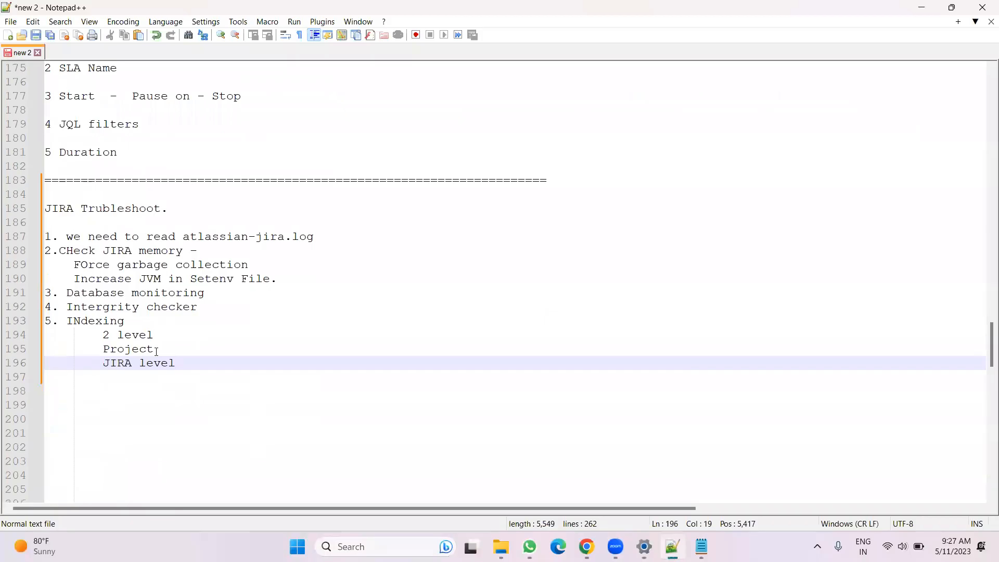
left_click(166, 349)
type("-")
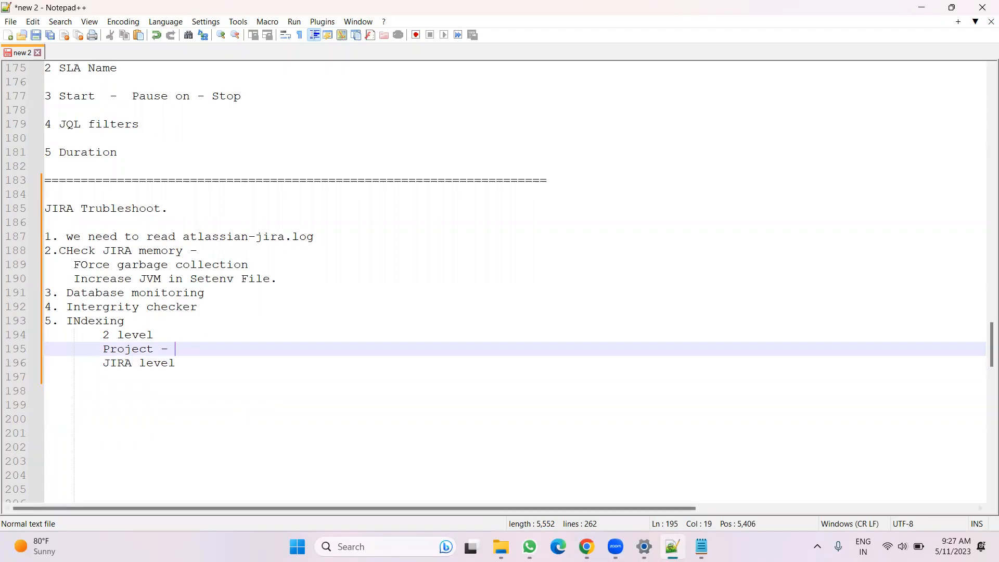
Start a project re-index of Resource Management, refresh its progress and acknowledge the completed task
key("alt+Tab")
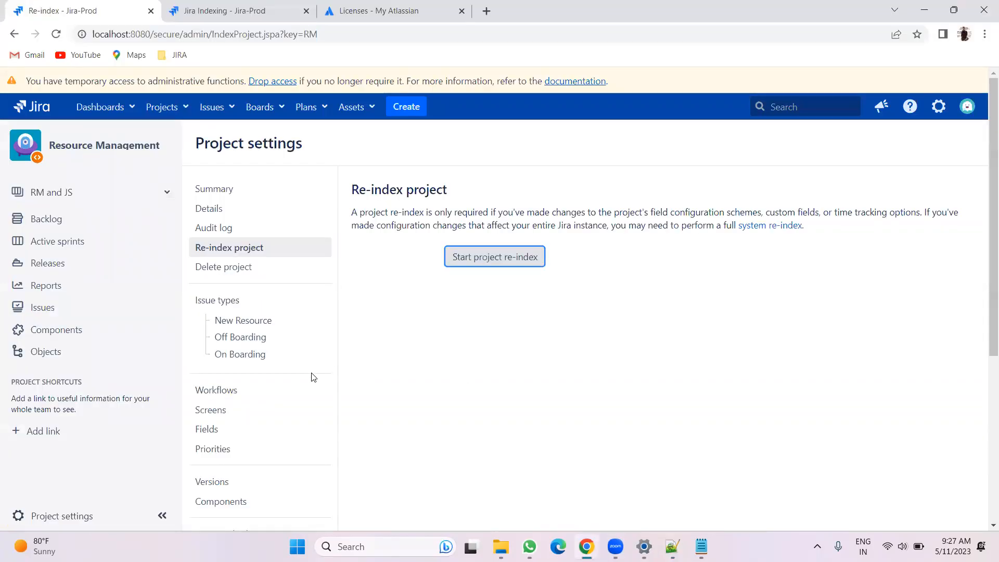
scroll(284, 395, "down", 4)
scroll(284, 395, "up", 4)
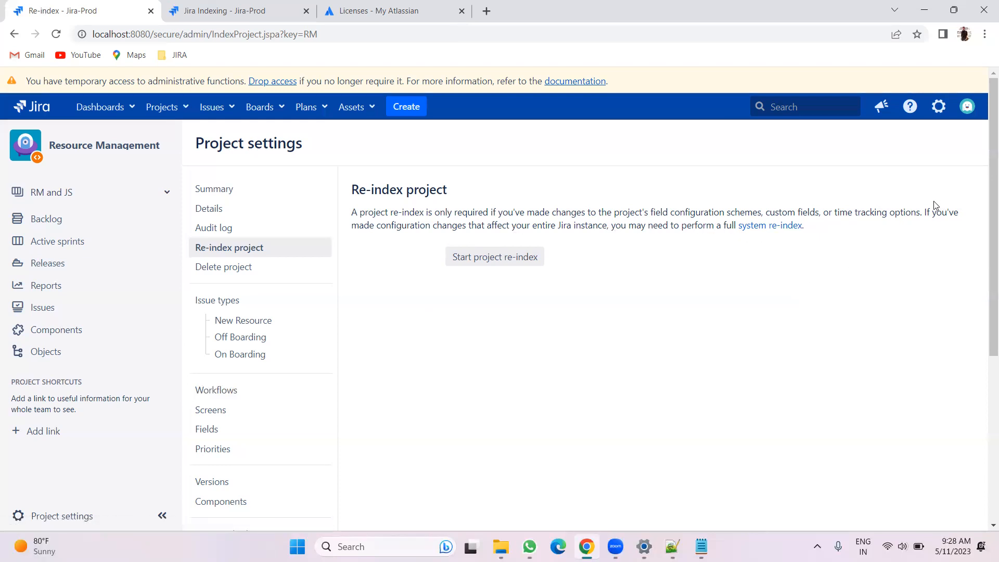
left_click_drag(921, 213, 618, 212)
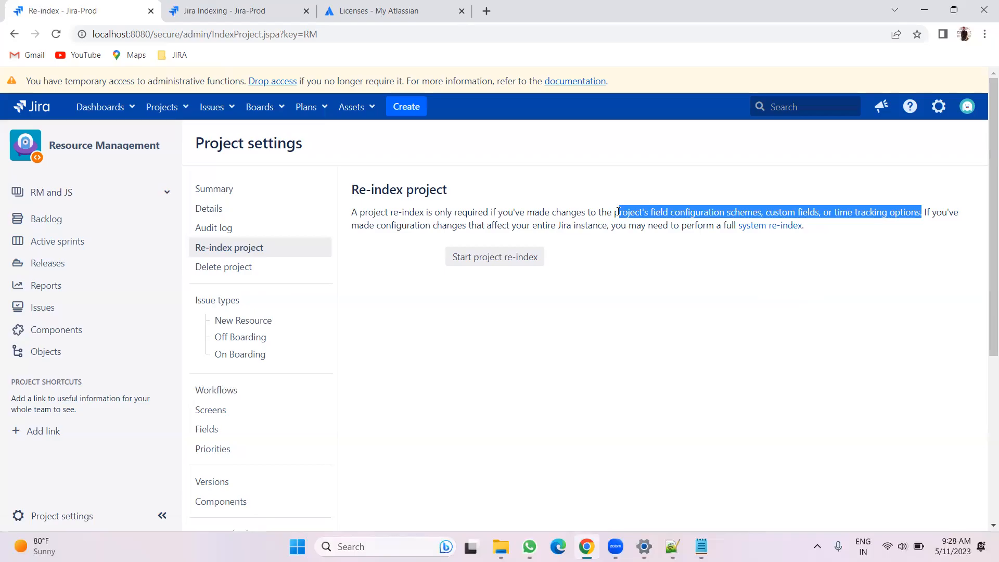
left_click(619, 304)
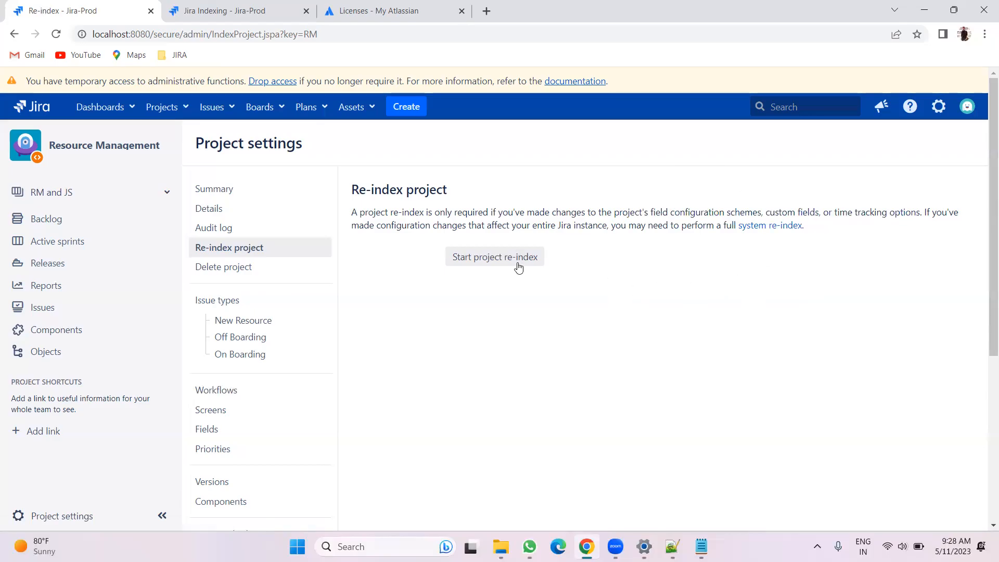
left_click(472, 265)
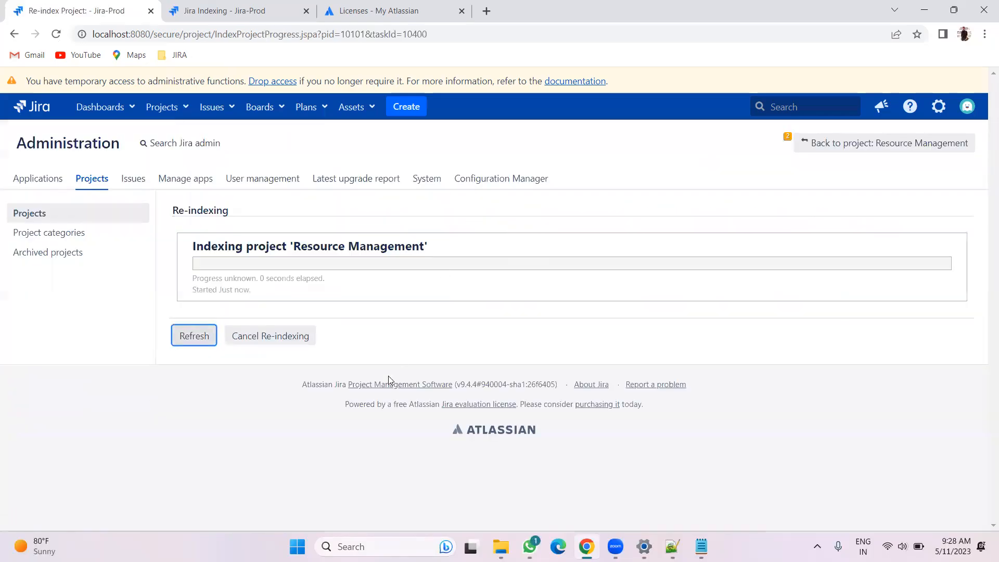
left_click(183, 336)
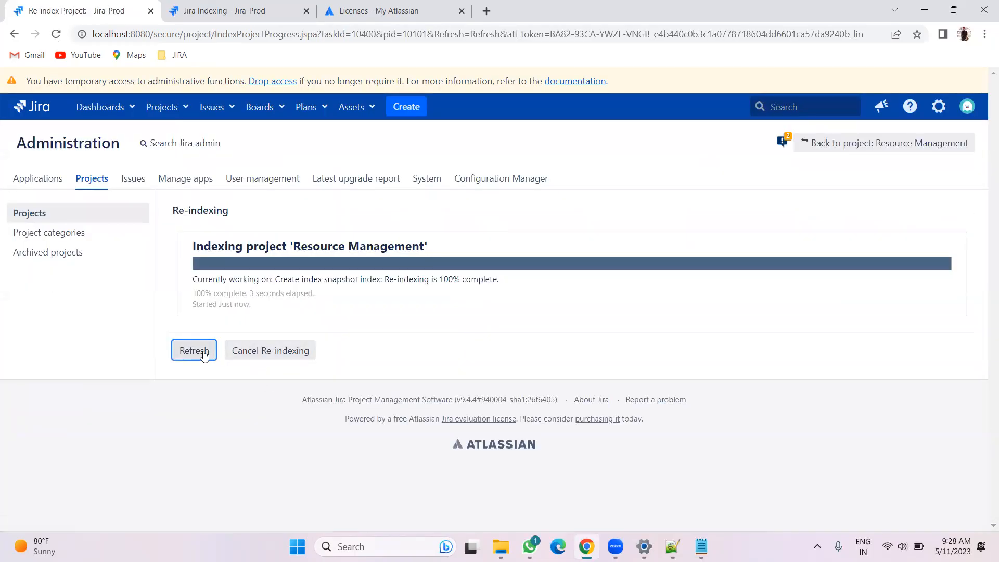
left_click(183, 355)
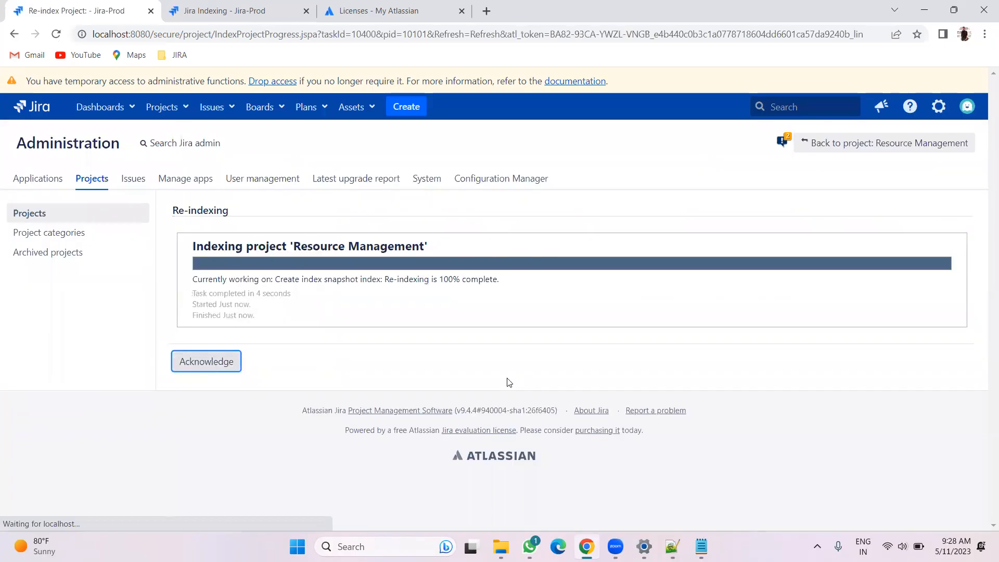
left_click(217, 361)
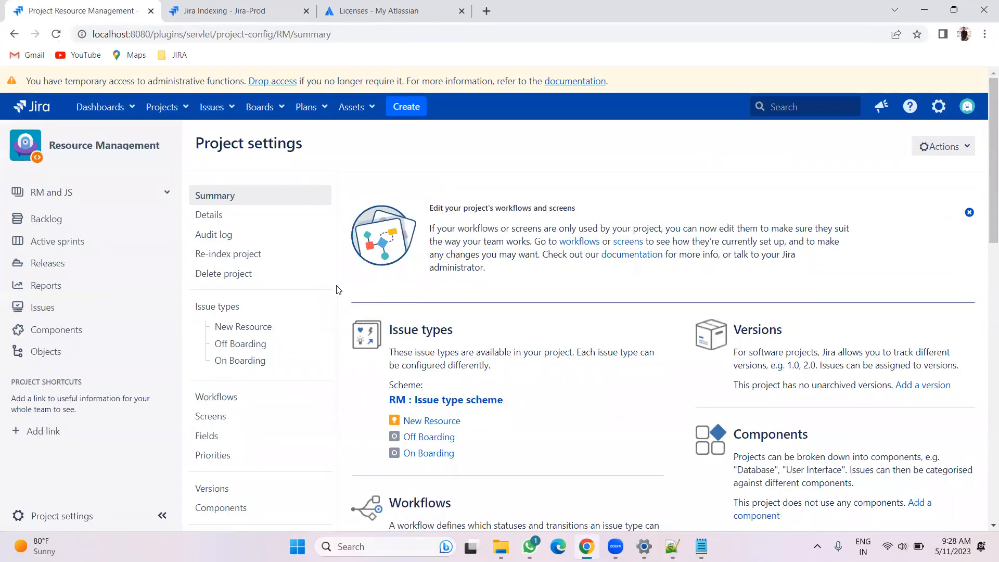
Add a dash after the "JIRA level" sub-note and start a new indented line below it
scroll(338, 290, "down", 1)
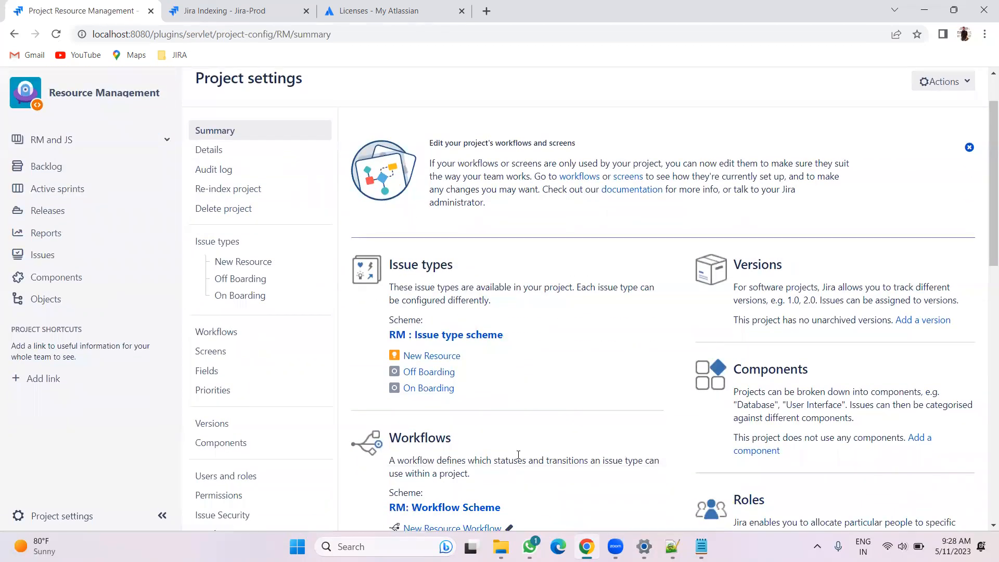
left_click(672, 547)
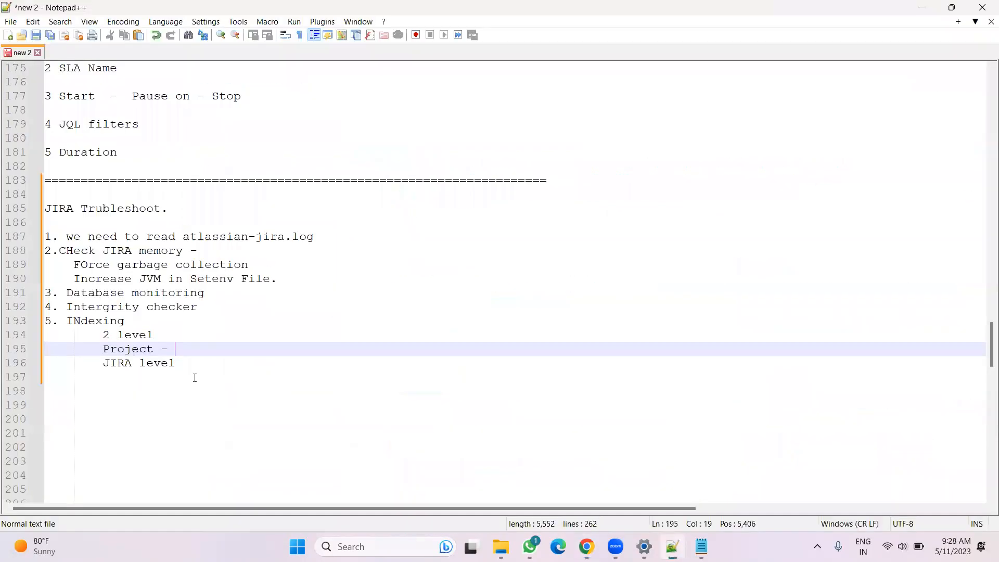
type("'")
key("BackSpace")
left_click(188, 359)
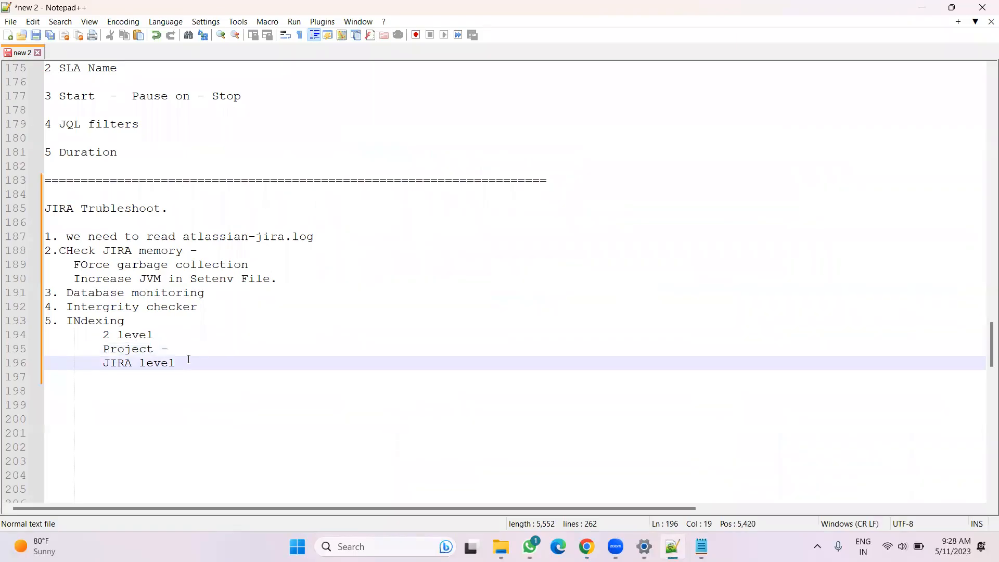
key("Return")
key("Tab")
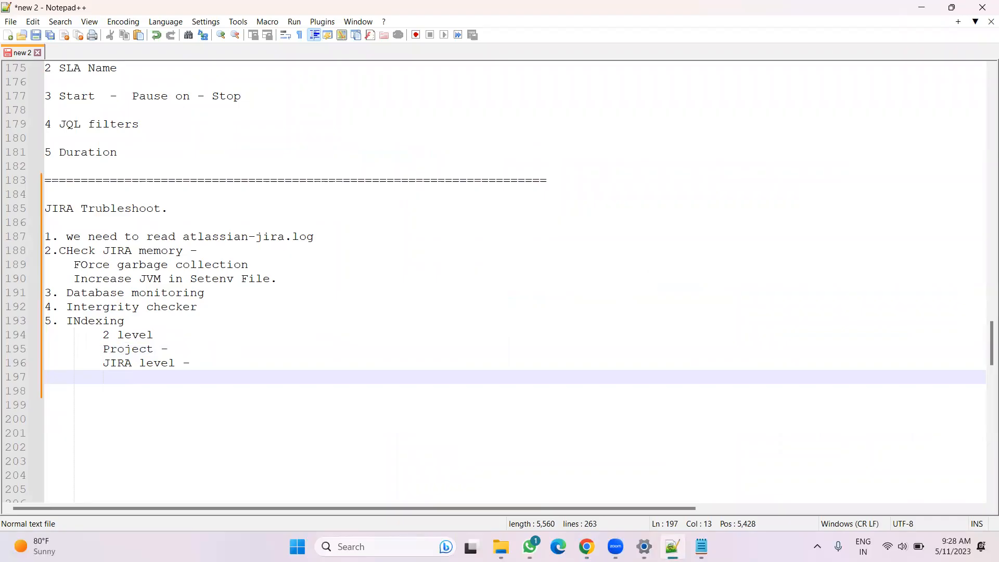
Browse File Explorer to the Jira caches indexesV2 folder listed as the index path on the Indexing page
key("alt+Tab")
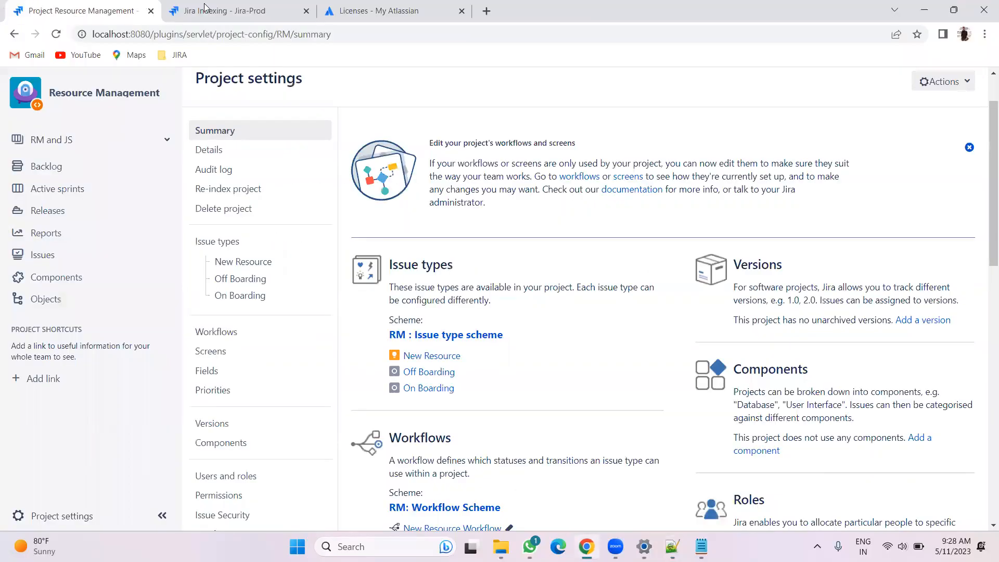
left_click(206, 9)
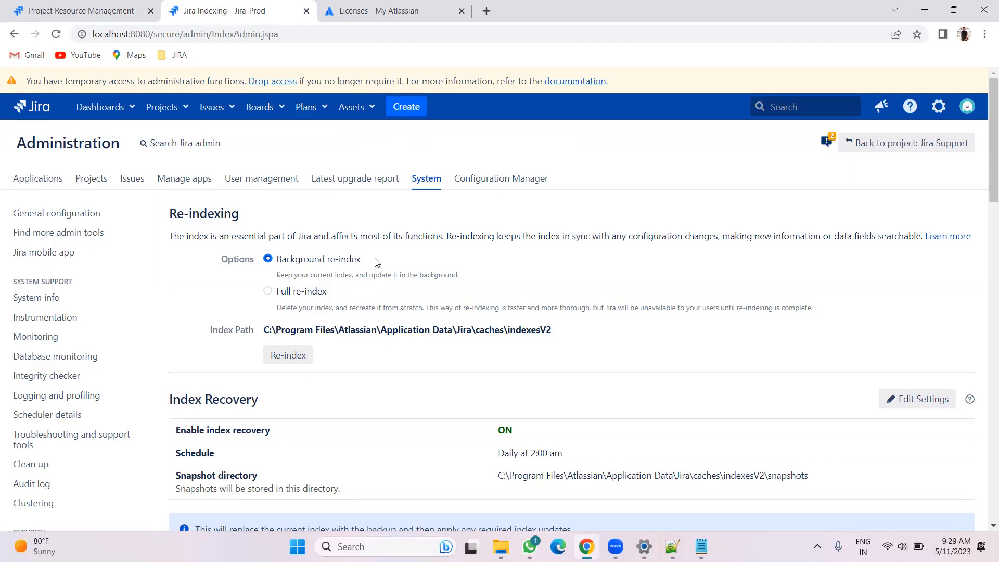
left_click(500, 545)
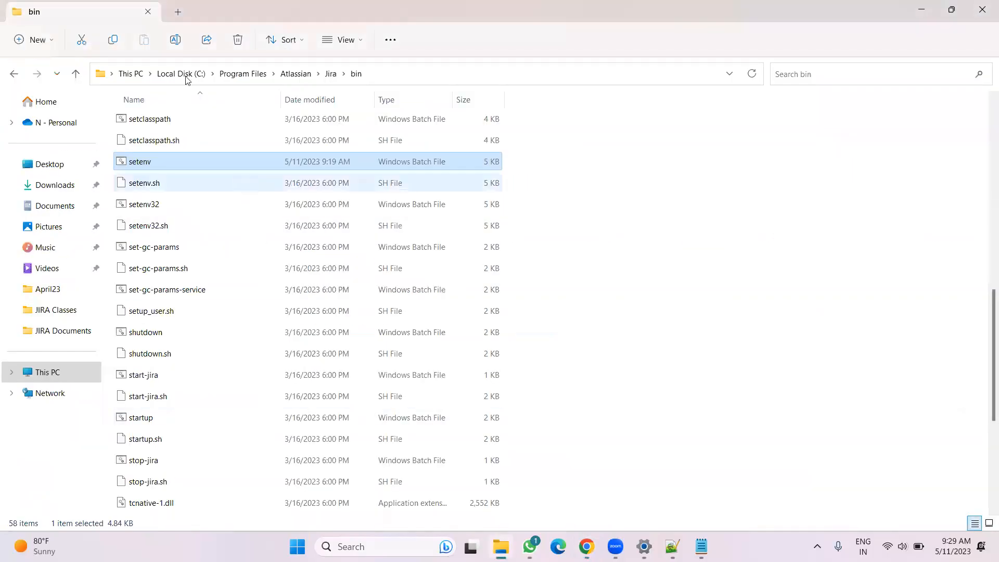
left_click(234, 77)
left_click(174, 123)
left_click(183, 121)
left_click(203, 119)
double_click(202, 118)
left_click(173, 123)
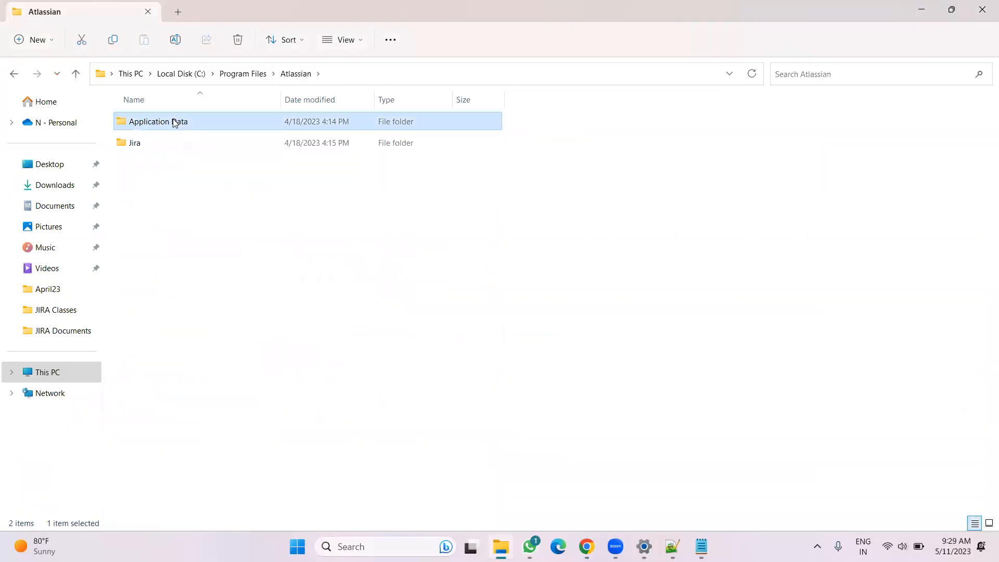
double_click(184, 121)
left_click(182, 119)
left_click(178, 117)
left_click(177, 116)
double_click(177, 116)
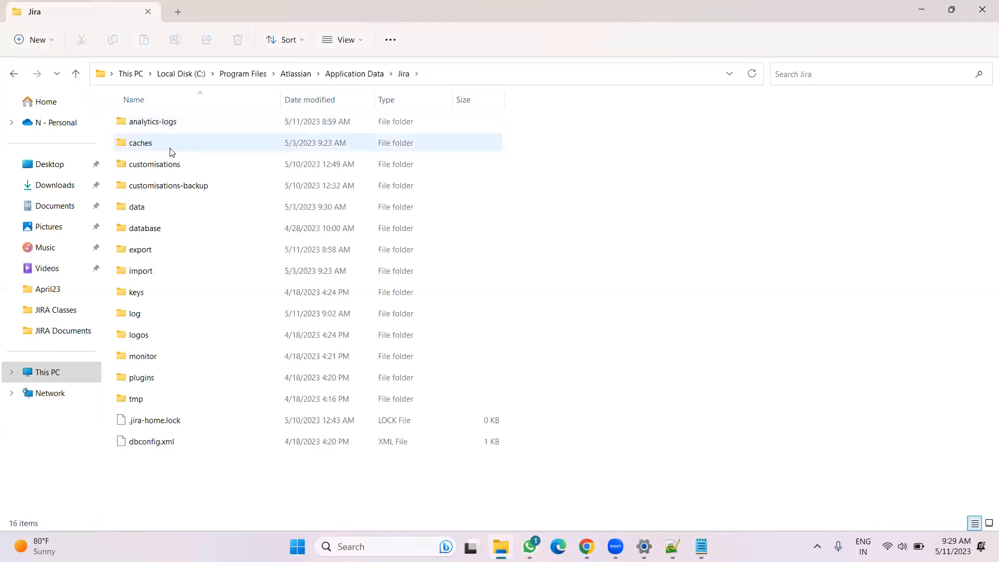
double_click(170, 150)
double_click(163, 125)
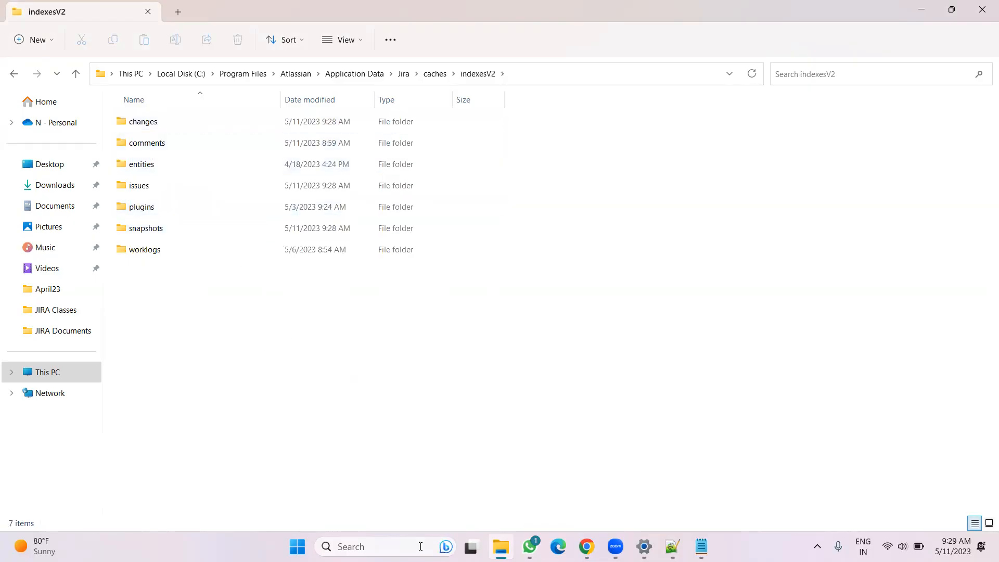
Compare the index path on the Indexing page with the indexesV2 folder and look inside its issues folder
left_click(586, 546)
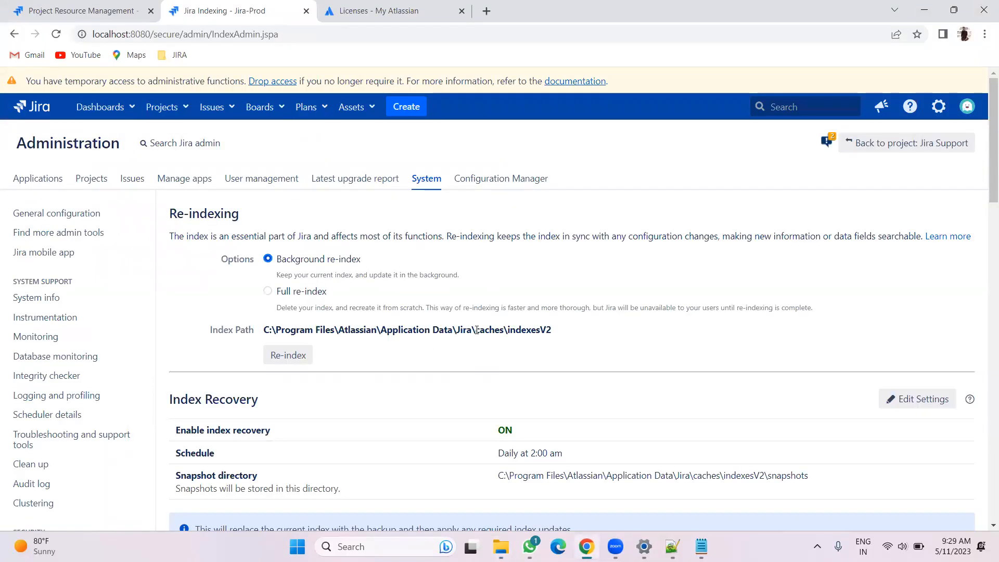
left_click_drag(551, 329, 472, 330)
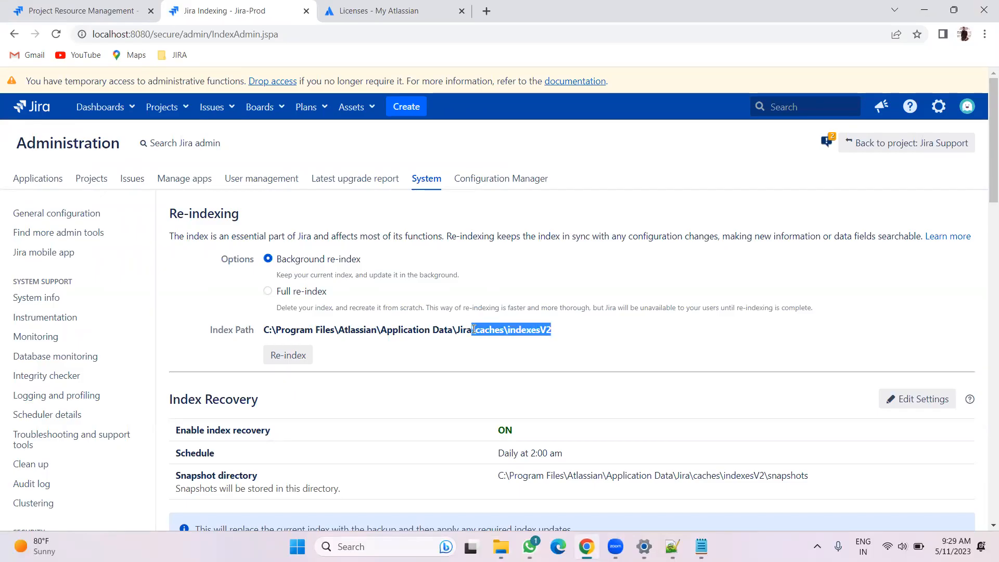
left_click(604, 358)
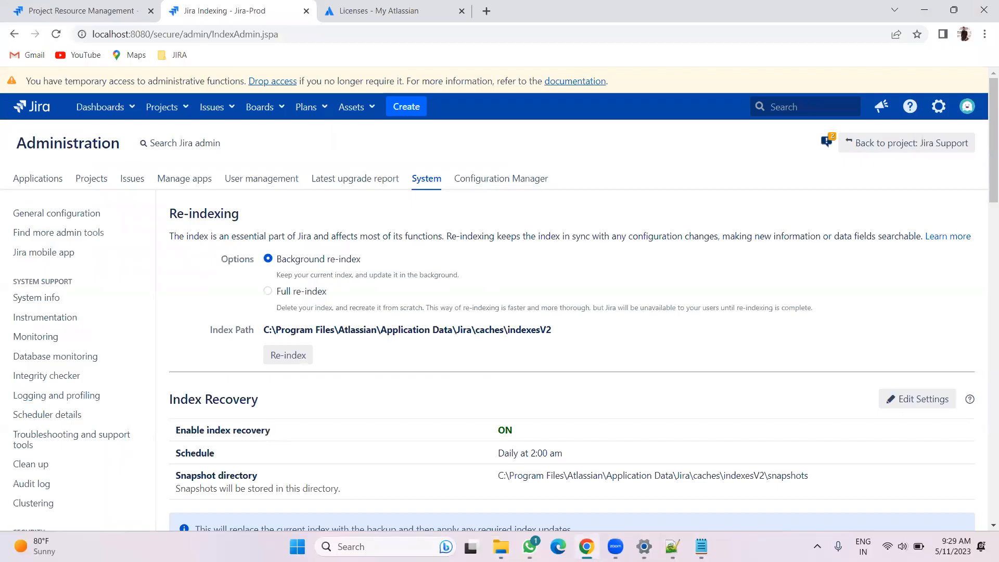
key("alt+Tab")
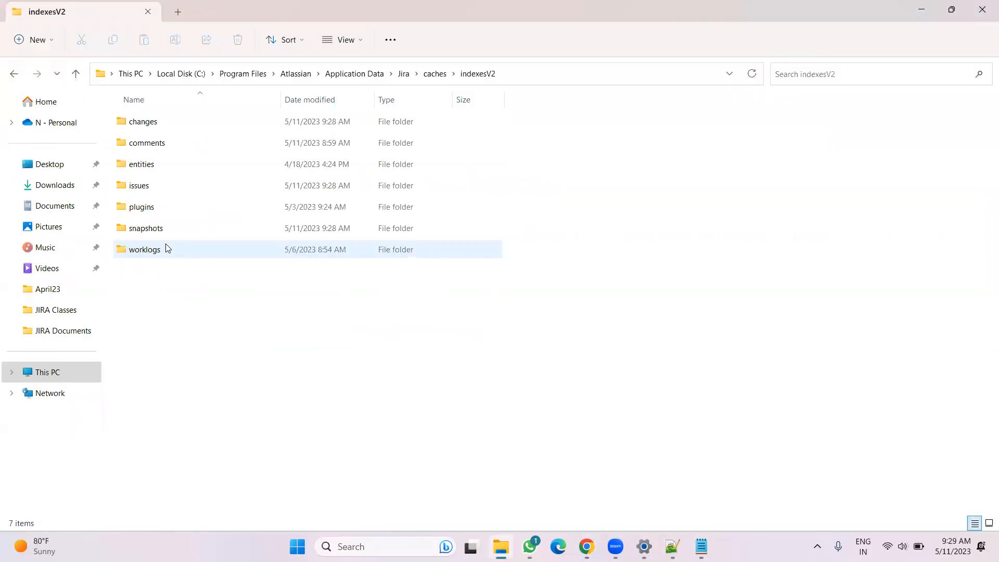
double_click(166, 184)
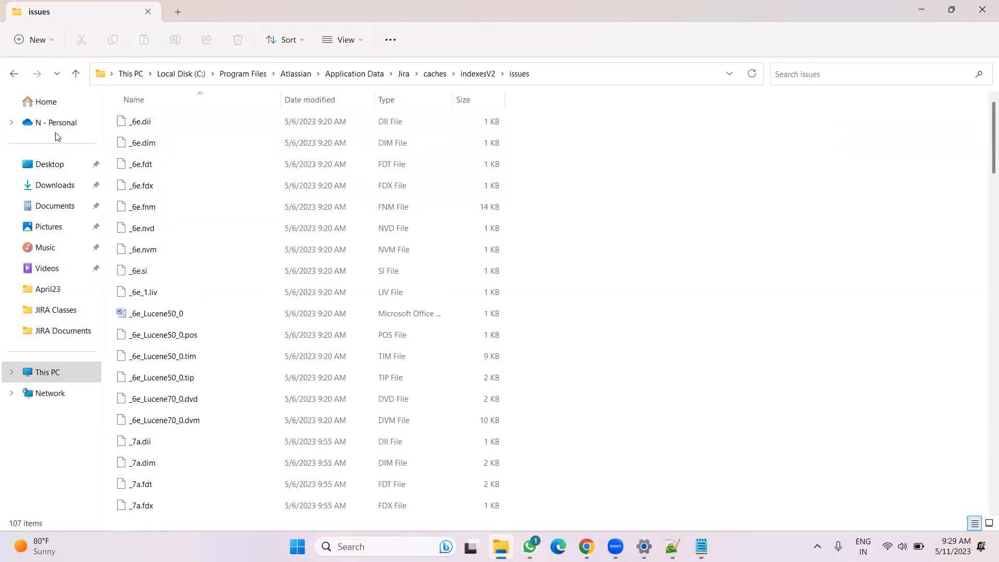
left_click(13, 77)
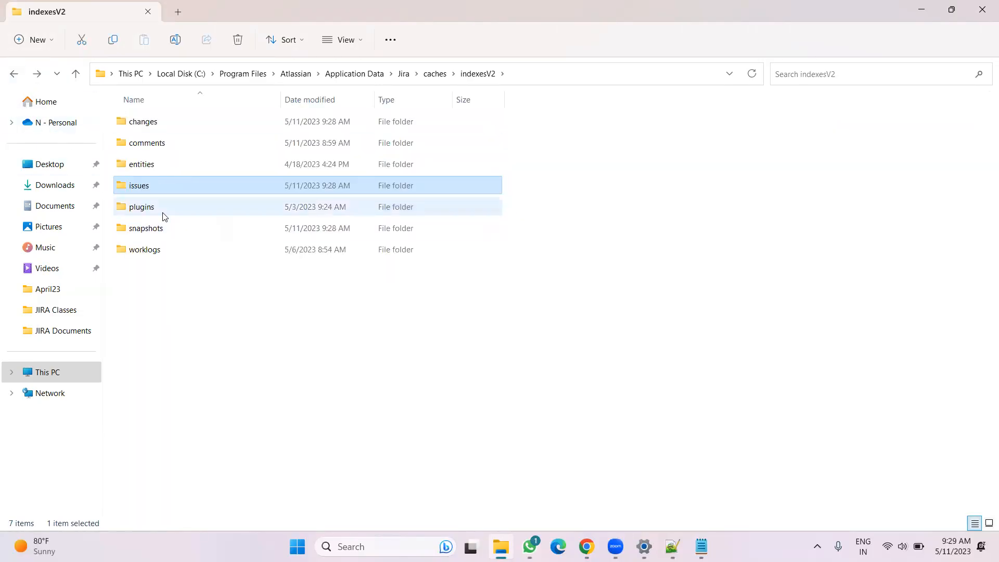
left_click(227, 359)
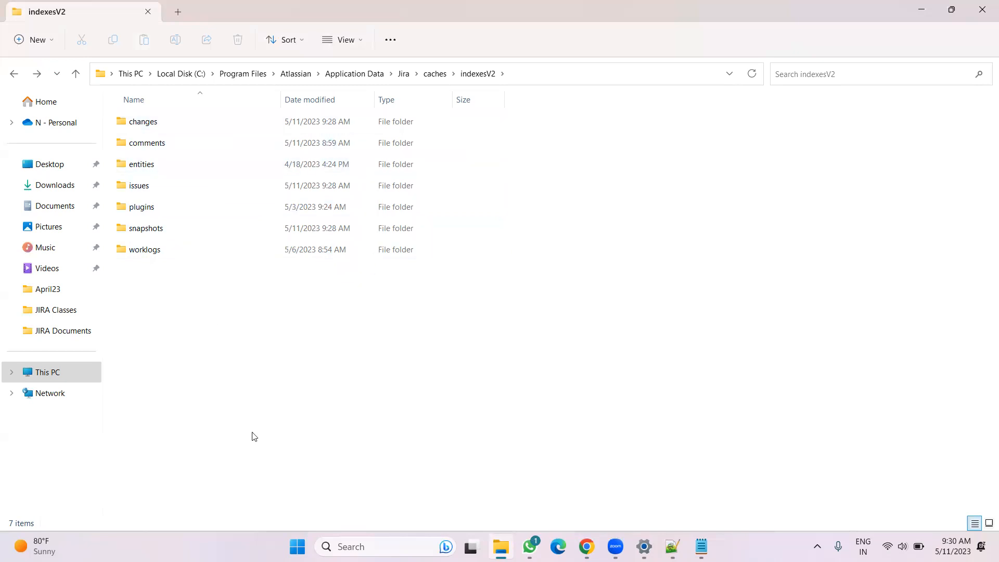
Read the descriptions of the Background re-index and Full re-index options on the Indexing page
left_click(503, 544)
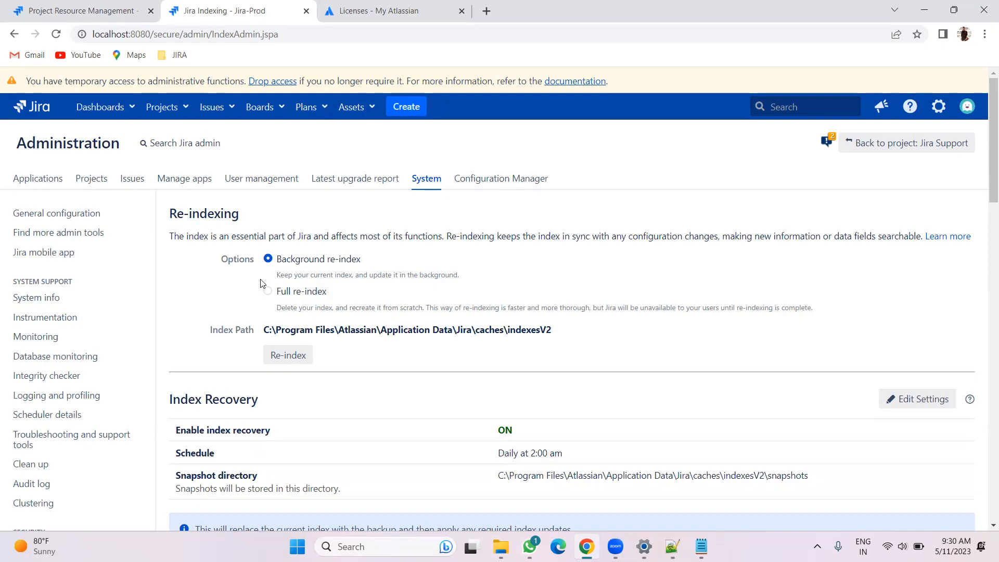
left_click_drag(271, 280, 465, 279)
left_click(501, 546)
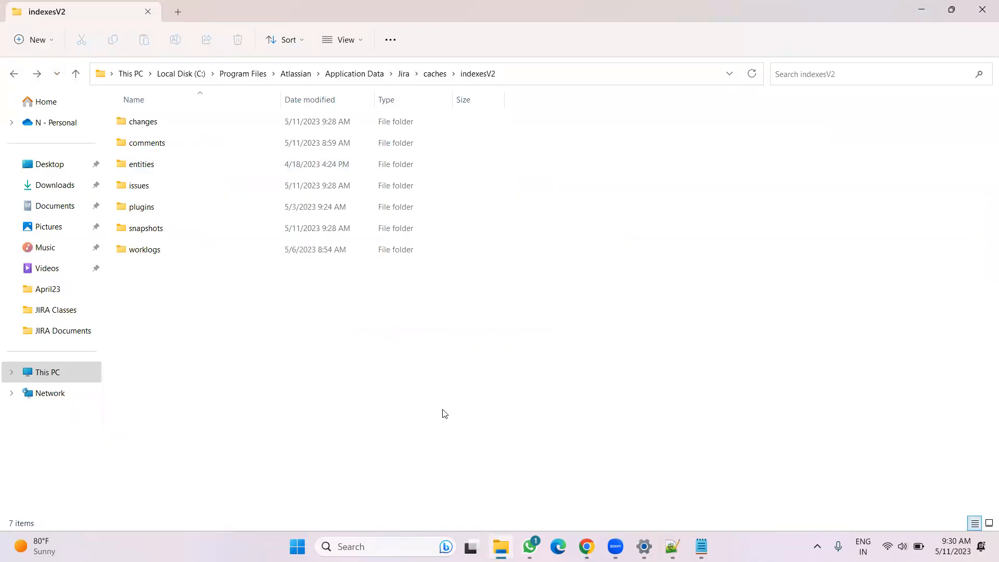
key("alt+Tab")
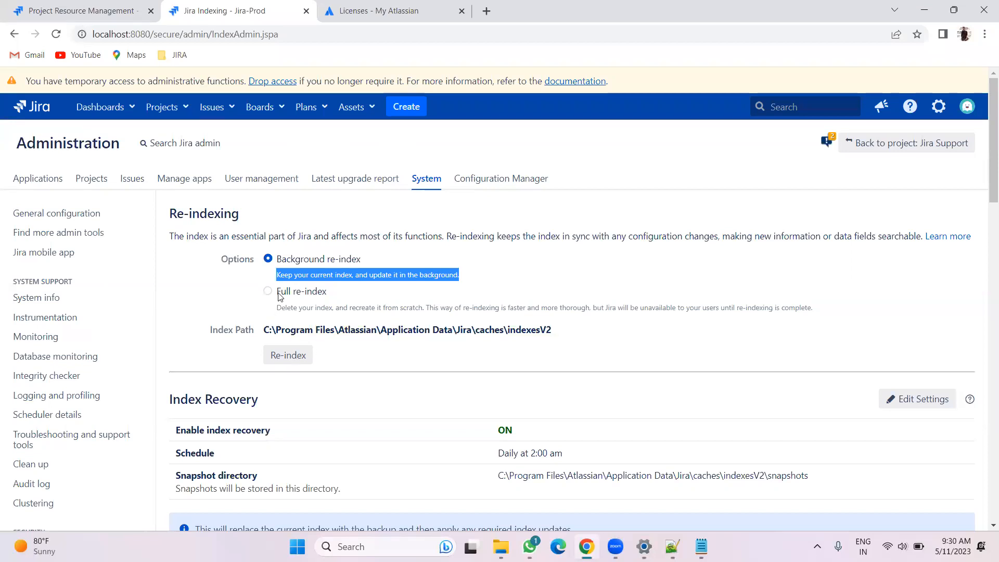
left_click_drag(268, 312, 849, 314)
left_click(849, 314)
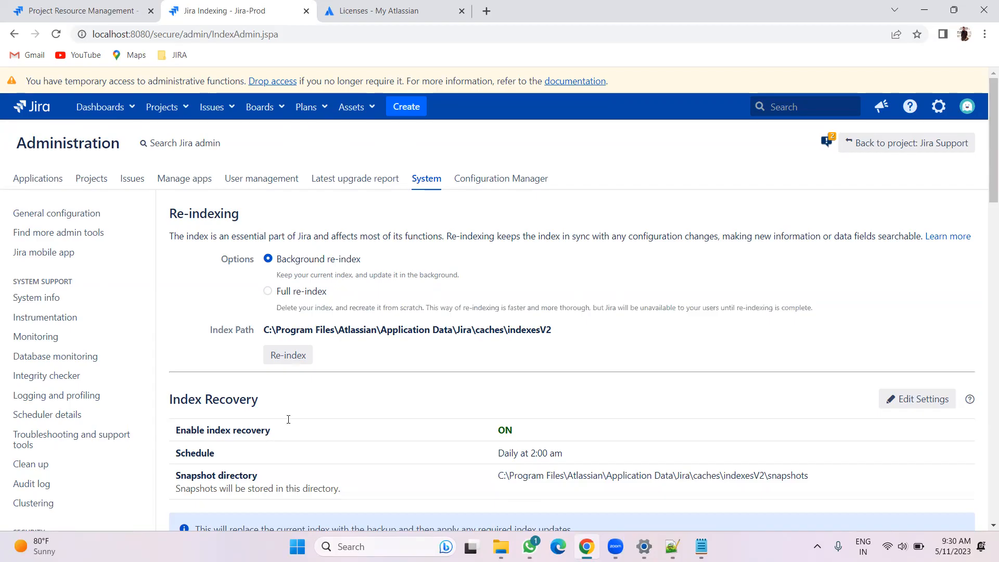
Add the indented note "Backdround - User can do there work same, we can cancel anytime." under the JIRA level line
key("alt+Tab")
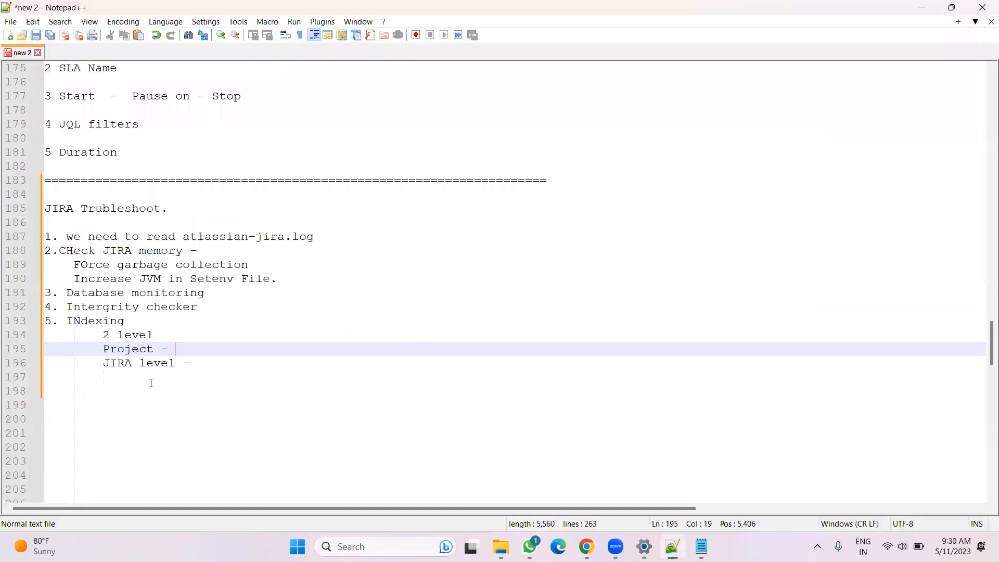
left_click(151, 383)
key("Tab")
type("Back")
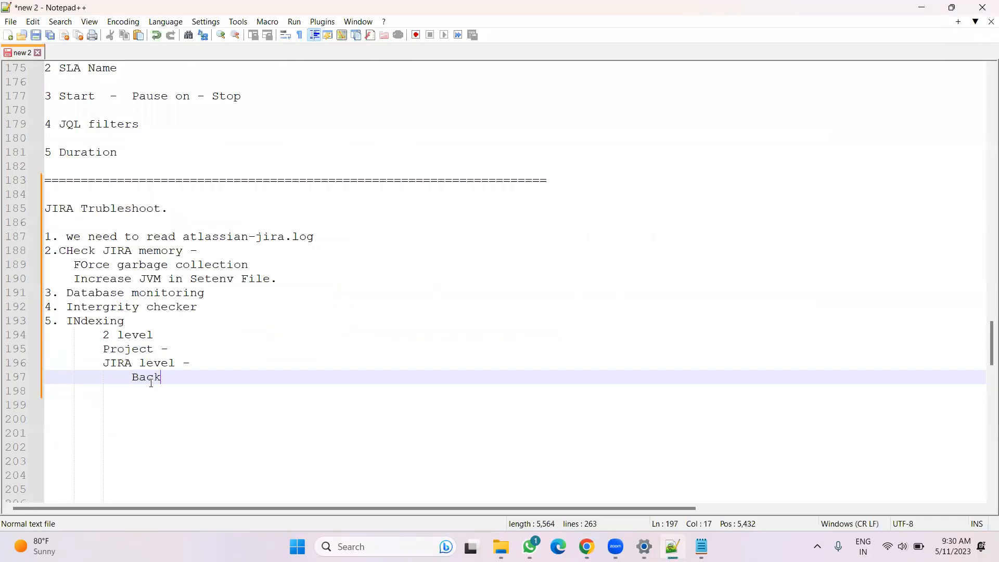
type("dround")
type(" - ")
type("JI")
key("BackSpace")
key("BackSpace")
type("User")
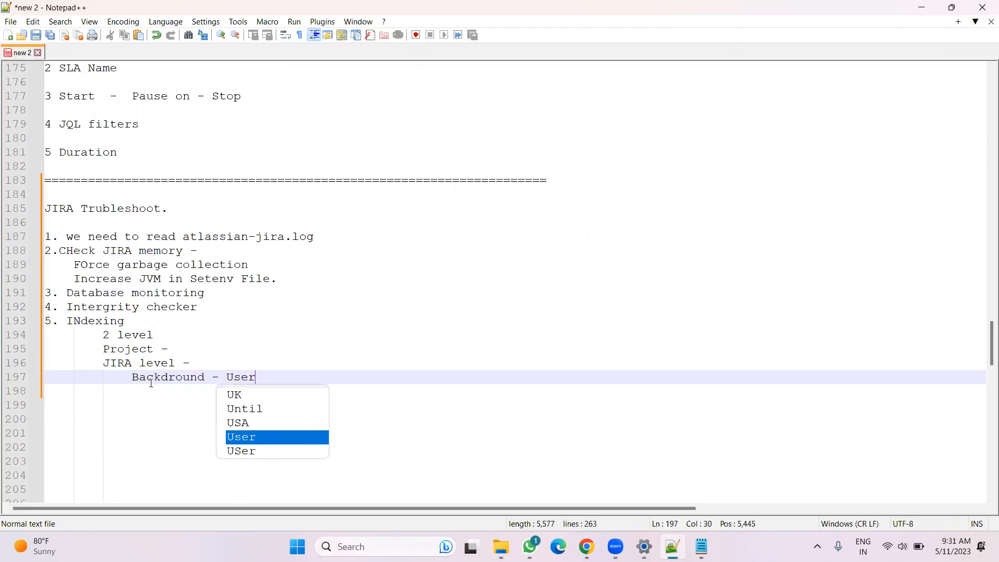
type(" can do there work same")
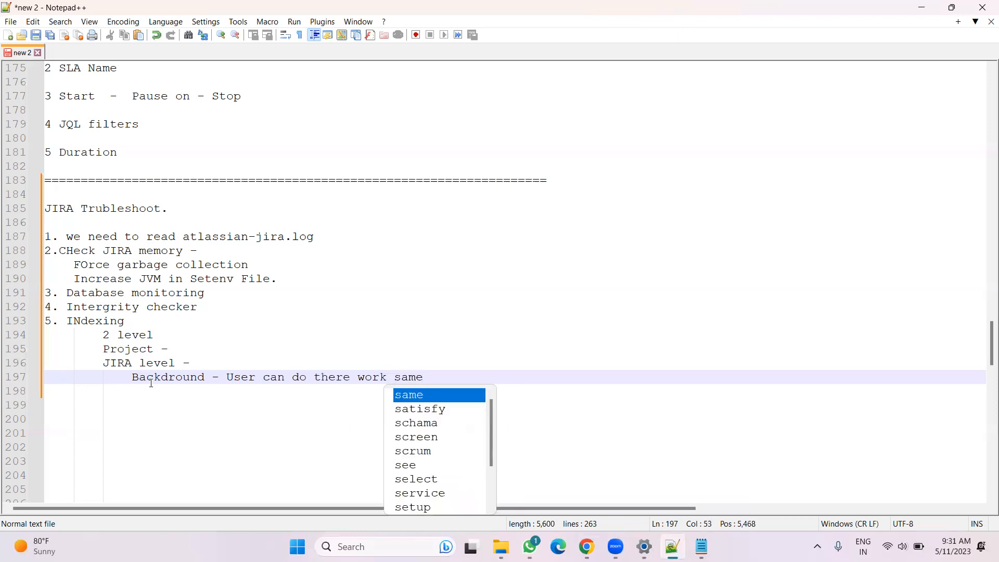
type(", we c")
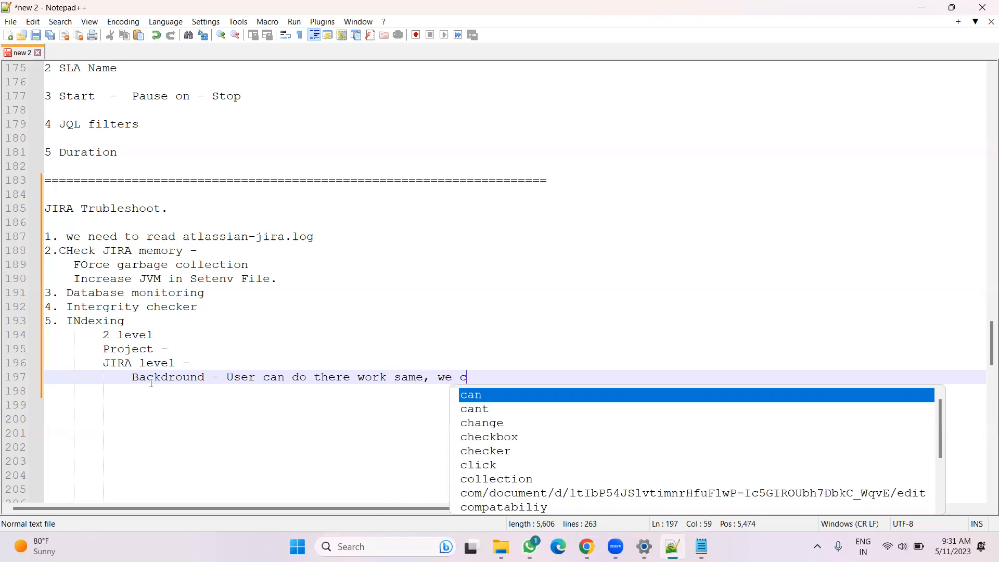
type("an cancel anytime")
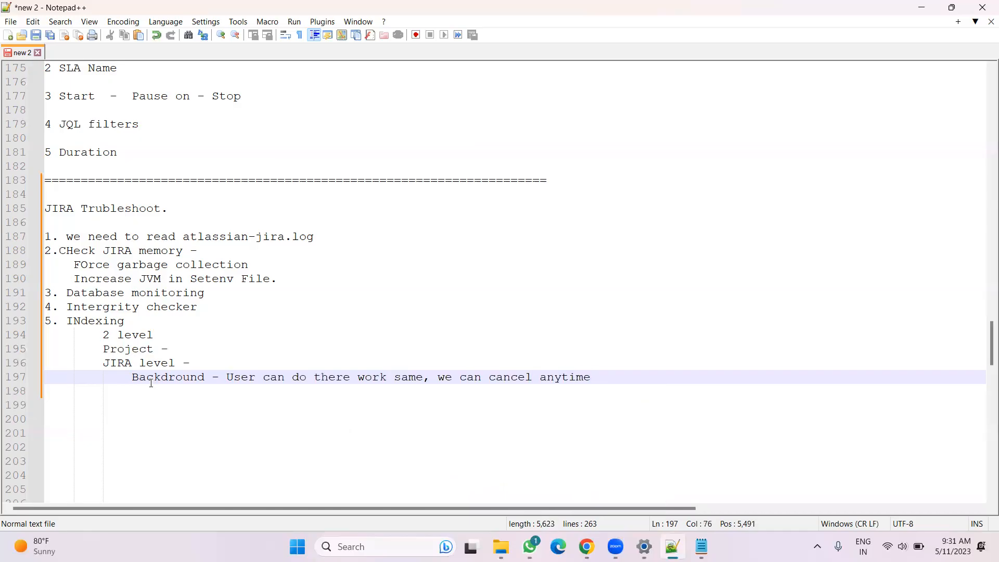
type(".")
Add a second note line "LLock reindex - Users can't login and once started we ca't cancel." followed by blank lines
key("Return")
type("LL")
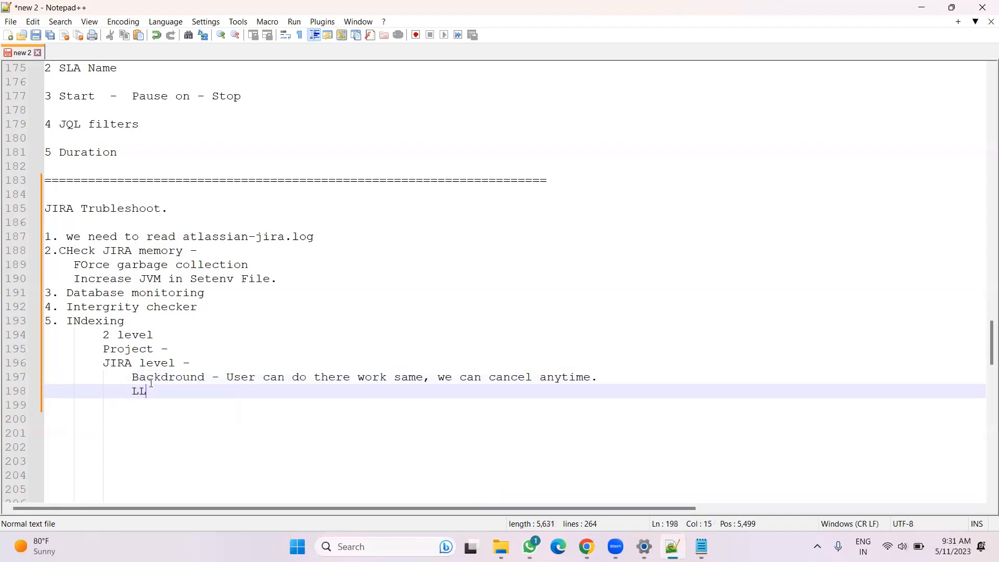
type("ock reindex")
type("- Users can")
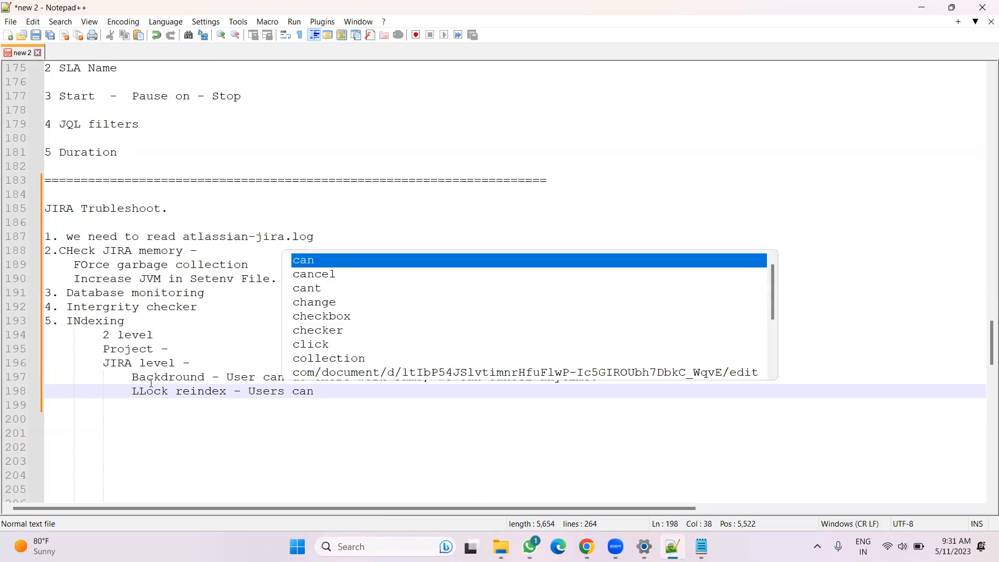
type("'t login")
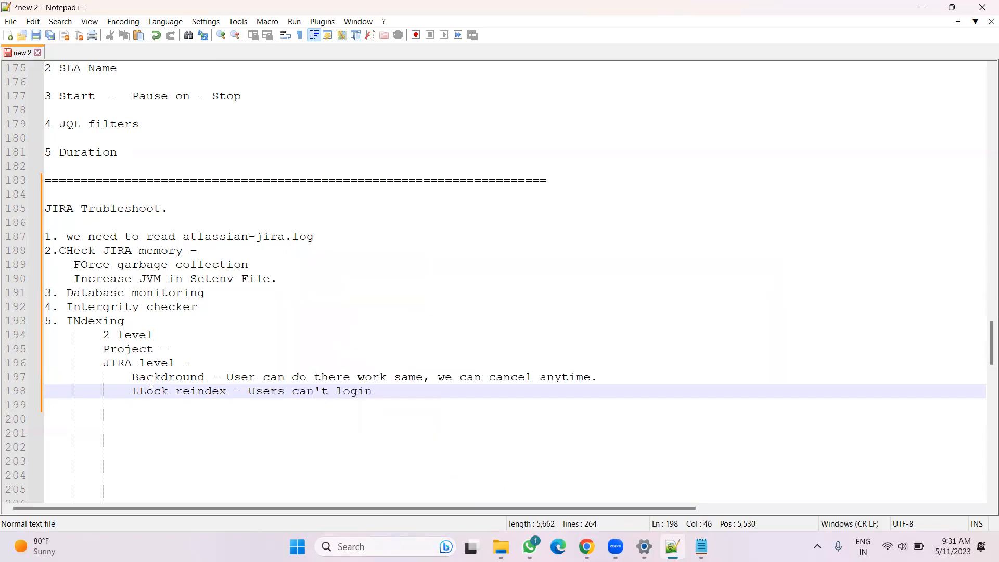
type(" and once s")
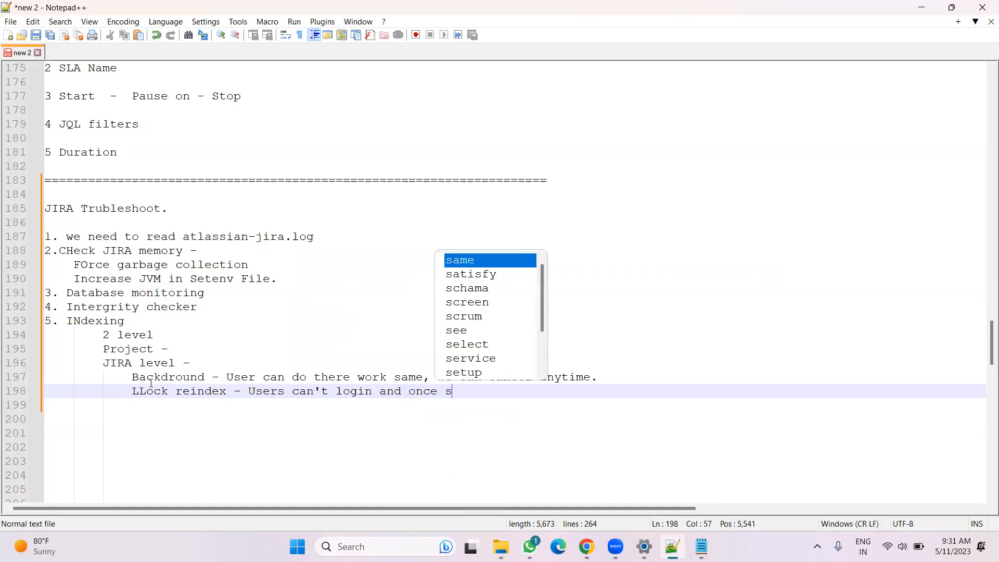
type("tarted we ca't cam")
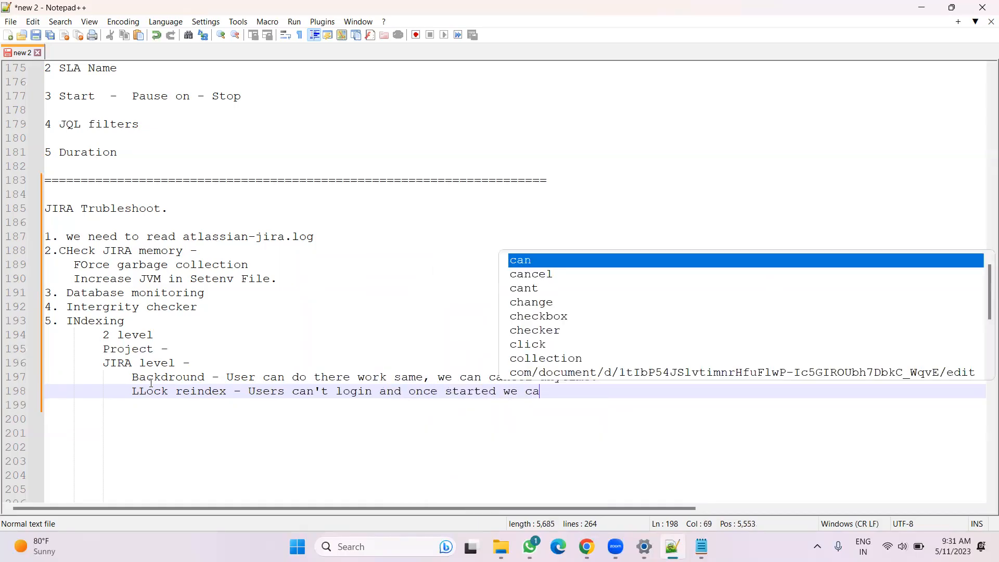
key("BackSpace")
type("ncel")
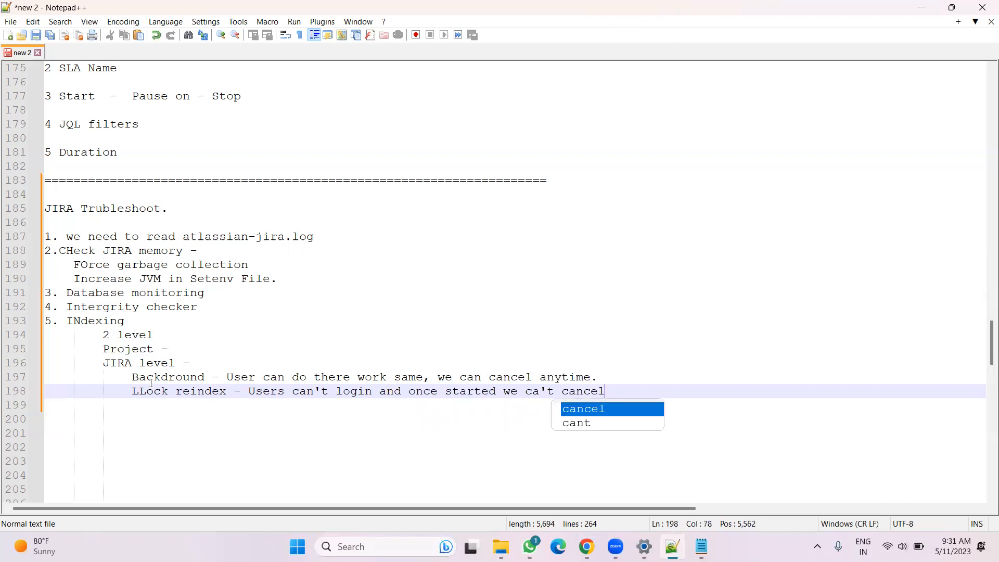
type(".")
key("Return")
key("Return")
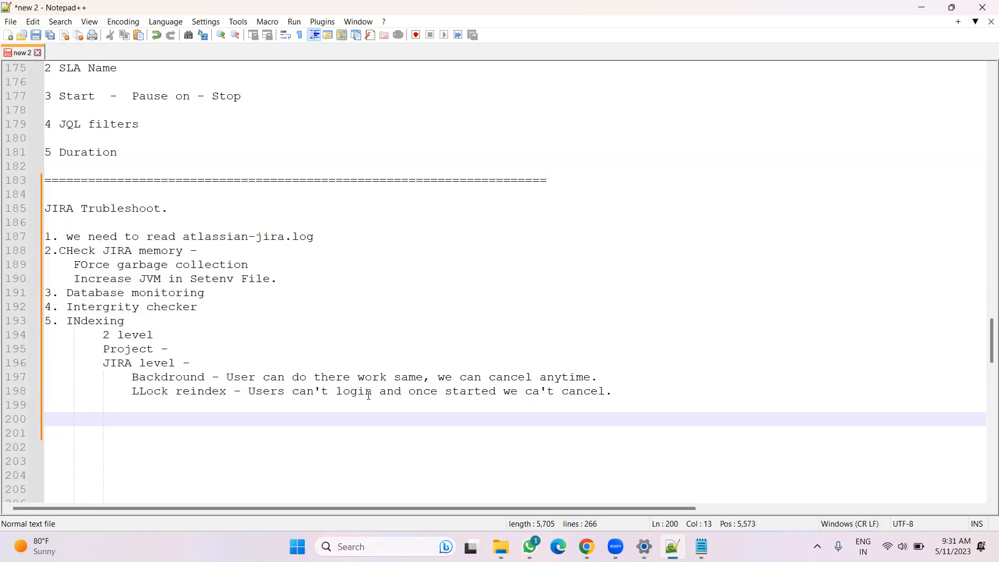
Correct "ca't" to "can't" in the lock reindex note
left_click(540, 393)
type("n")
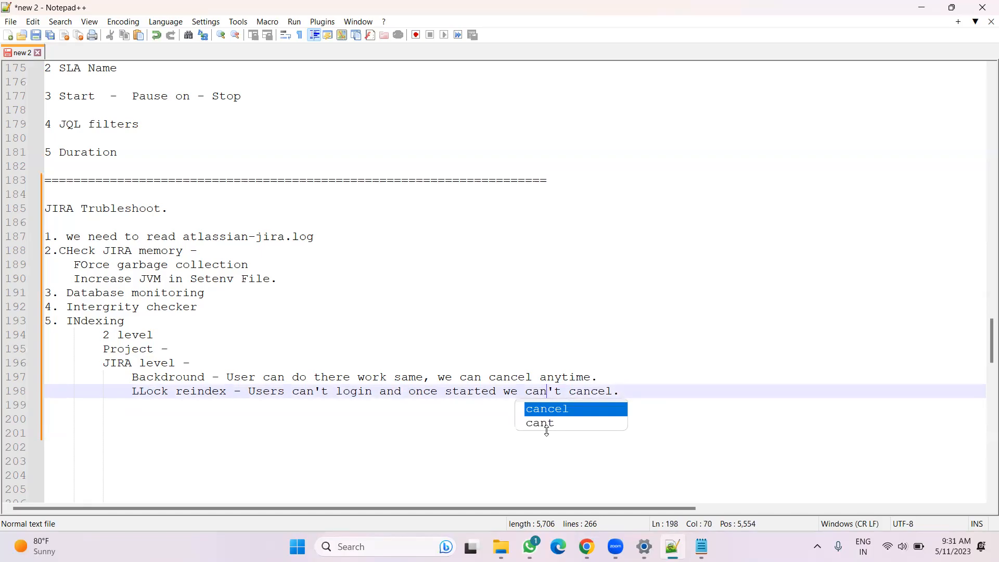
left_click(464, 467)
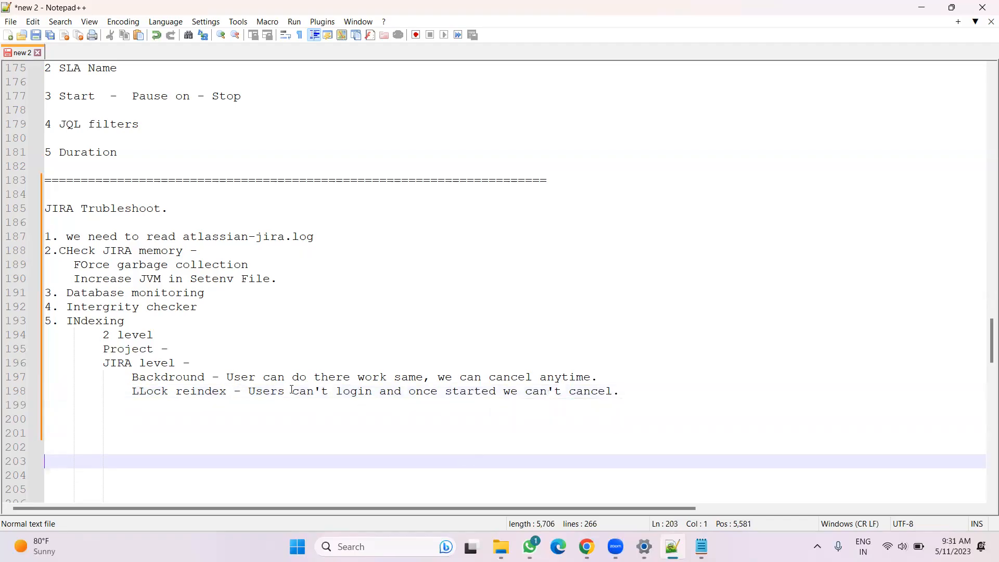
left_click(604, 375)
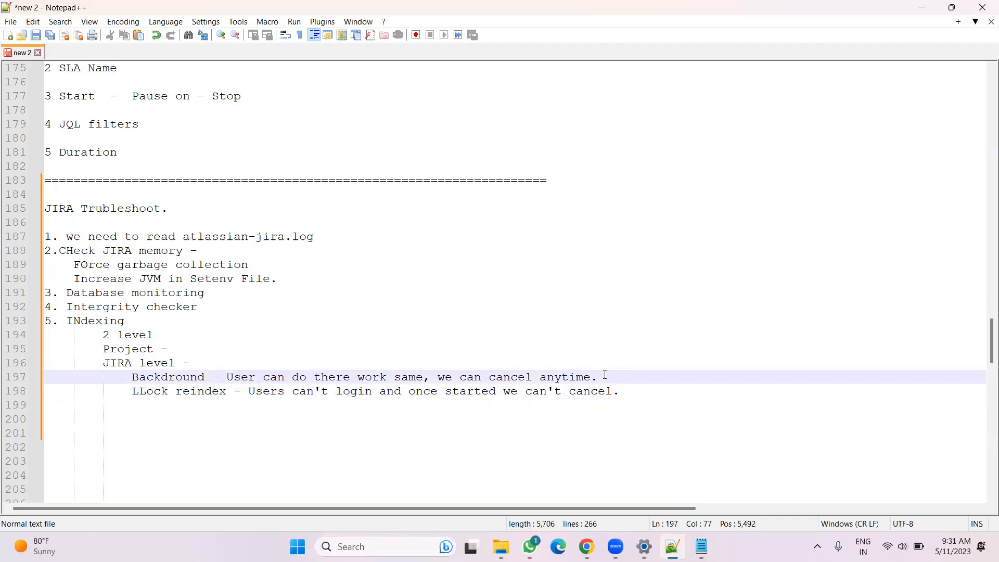
left_click(622, 395)
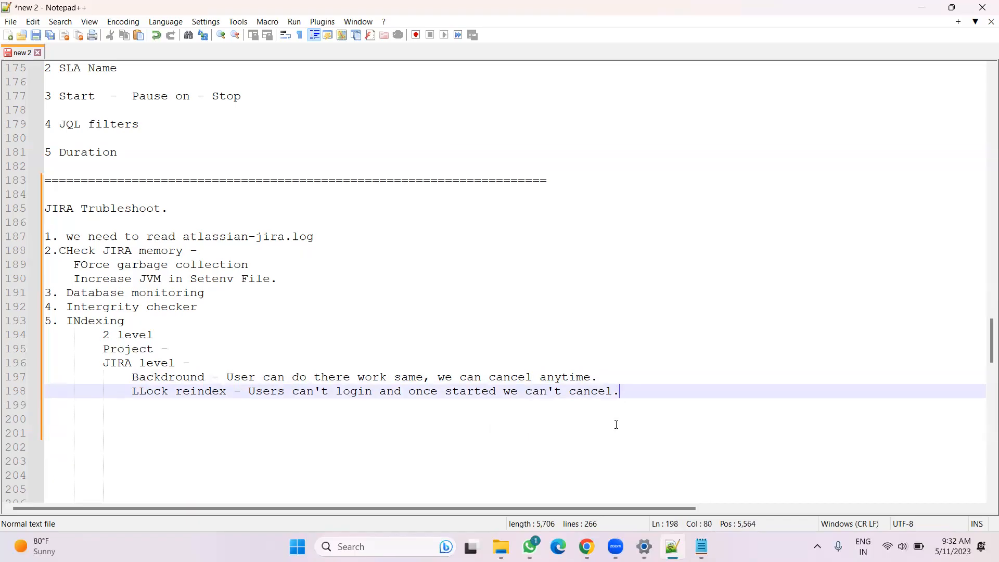
Run a Background re-index from the Jira Indexing page, refresh its progress and acknowledge the completed task
left_click(586, 546)
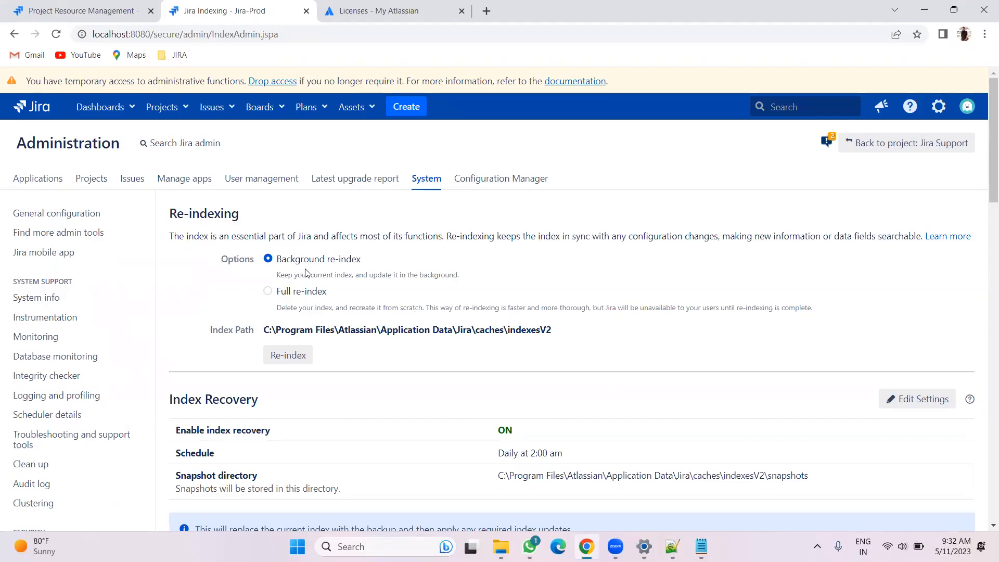
left_click(288, 361)
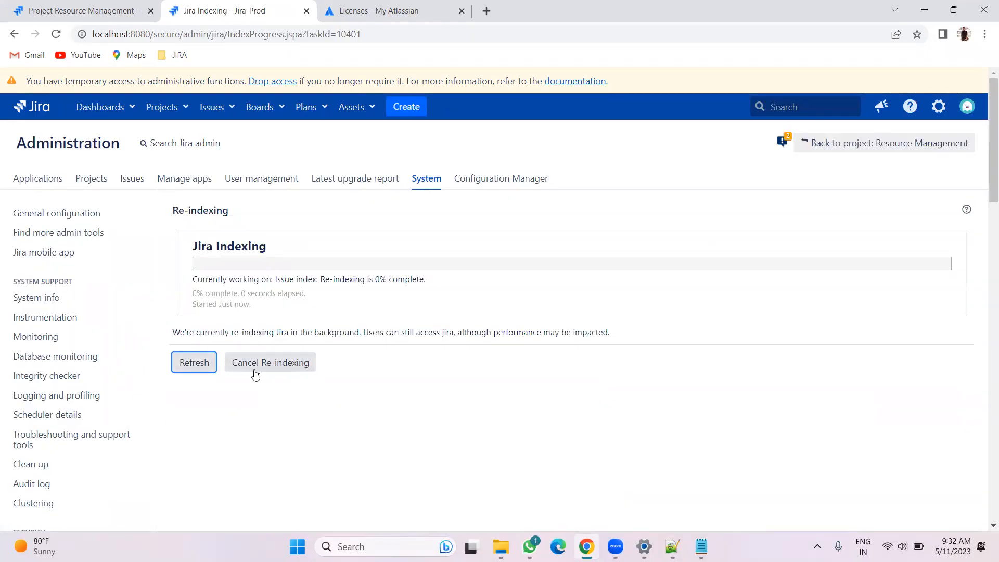
left_click(192, 369)
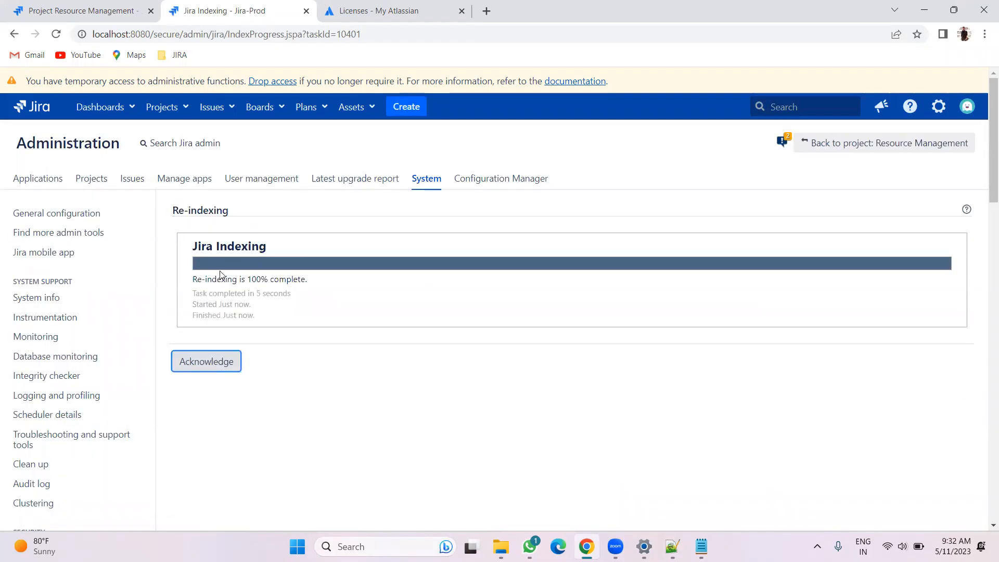
left_click(209, 361)
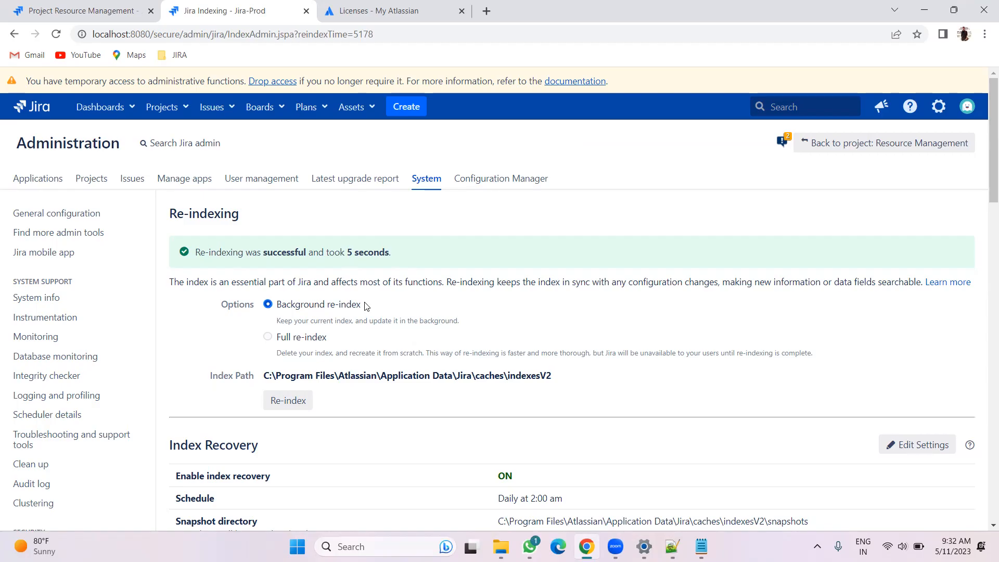
Select Full re-index, start it and confirm the full re-indexing, then refresh the progress page
left_click(267, 338)
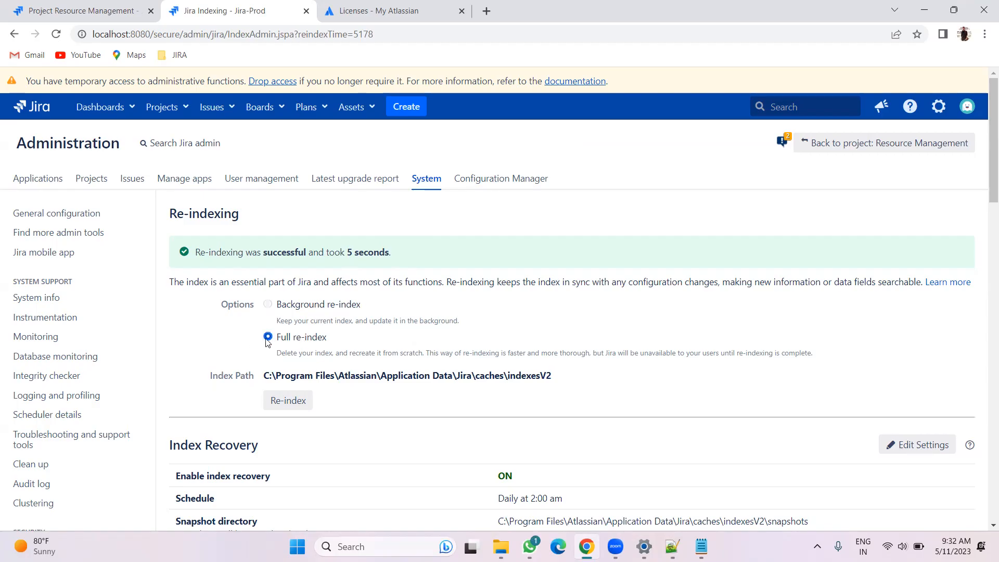
left_click(287, 402)
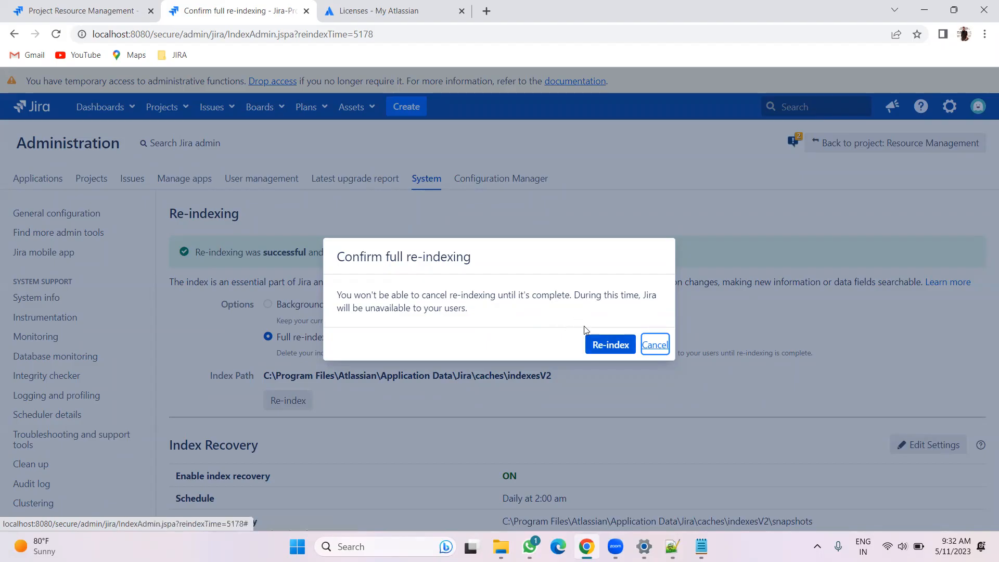
left_click(599, 348)
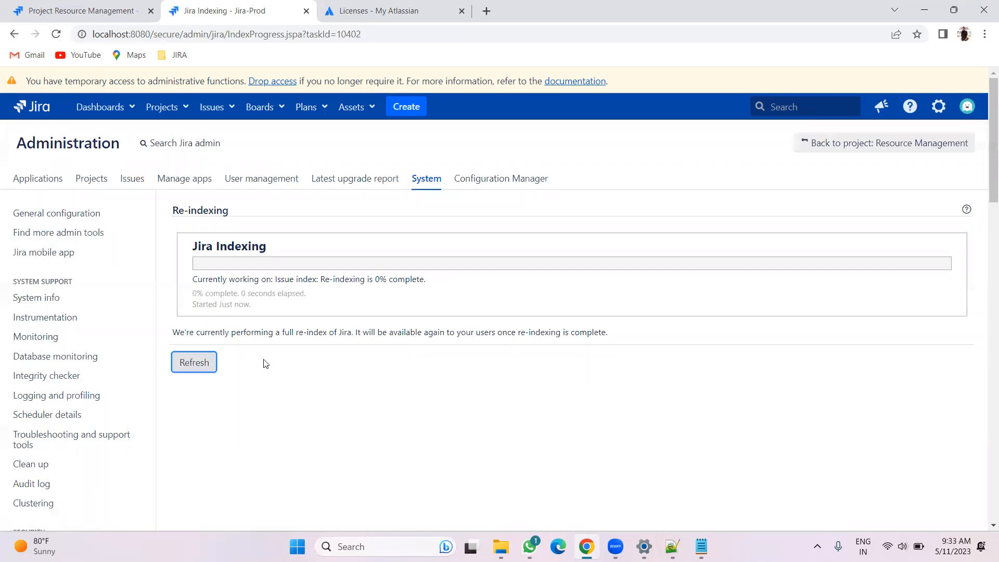
left_click(187, 365)
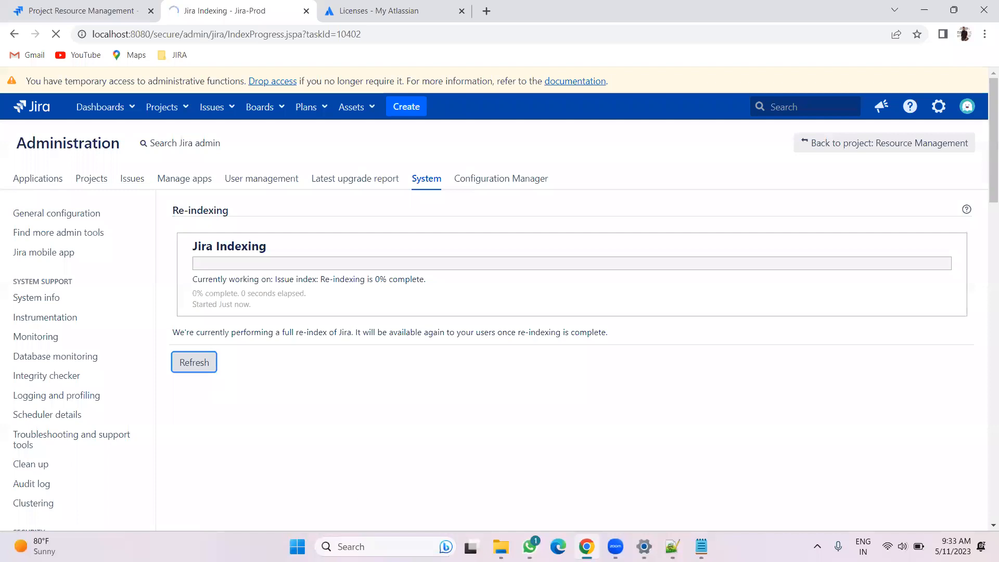
Refresh the indexesV2 folder in File Explorer to check its updated index folders
key("alt+Tab")
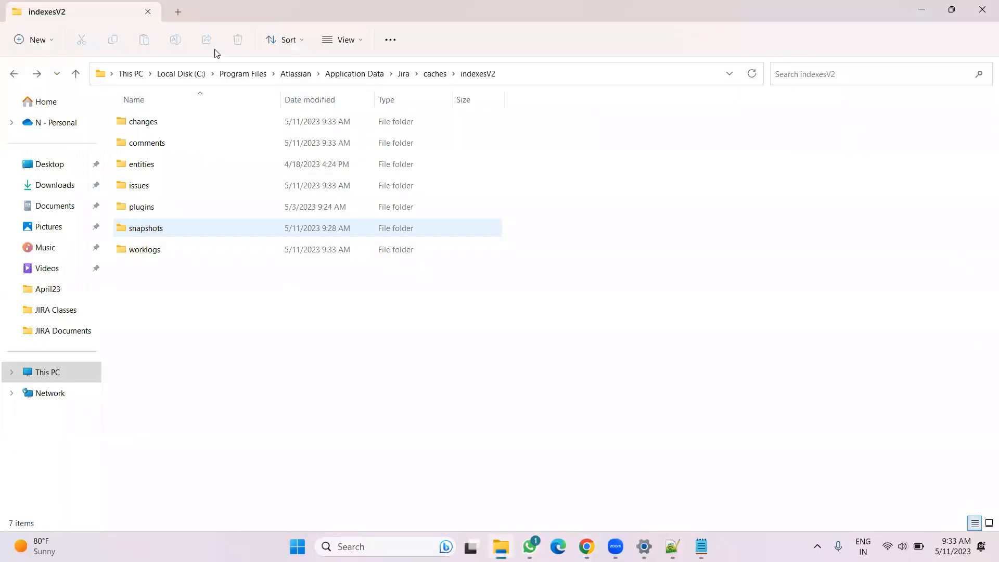
left_click(566, 79)
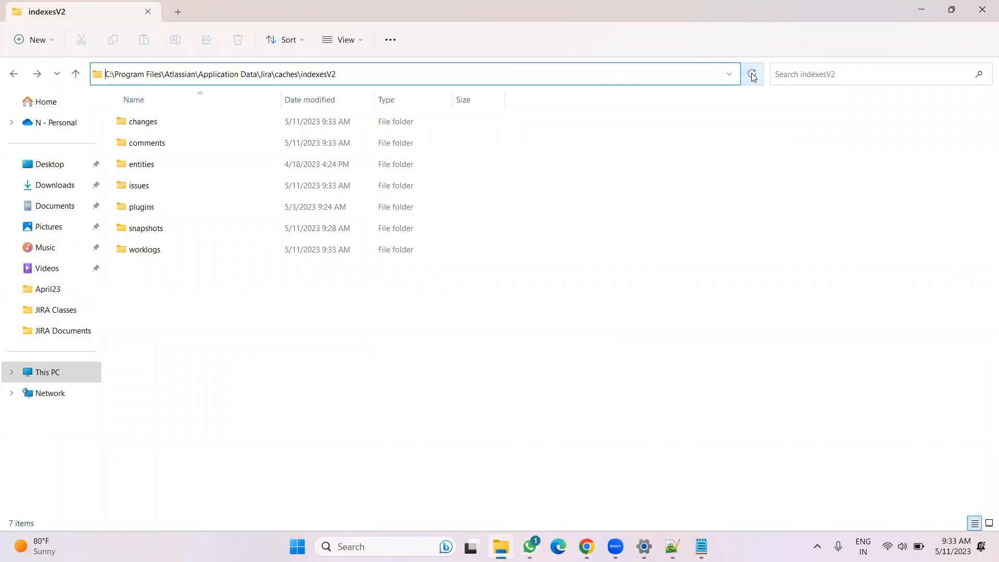
left_click(557, 73)
key("Return")
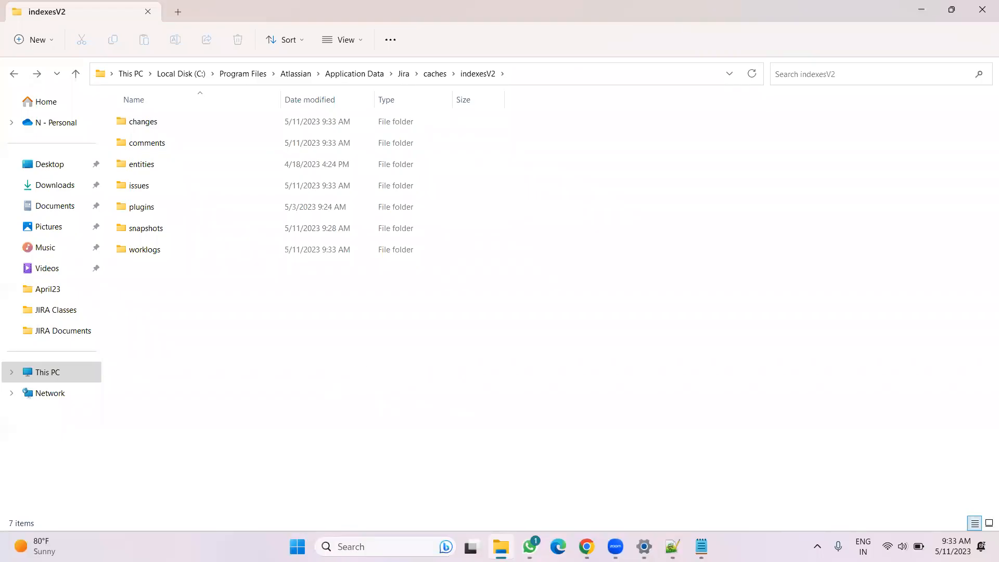
Review the Re-indexing page and the Resource Management project settings with its Re-index project option
key("alt+Tab")
left_click(211, 356)
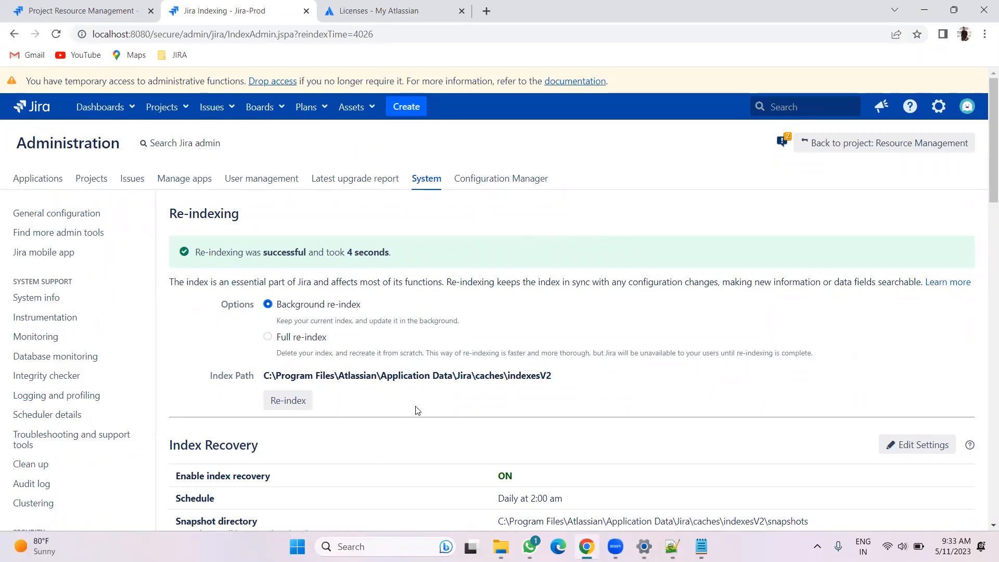
scroll(400, 386, "down", 2)
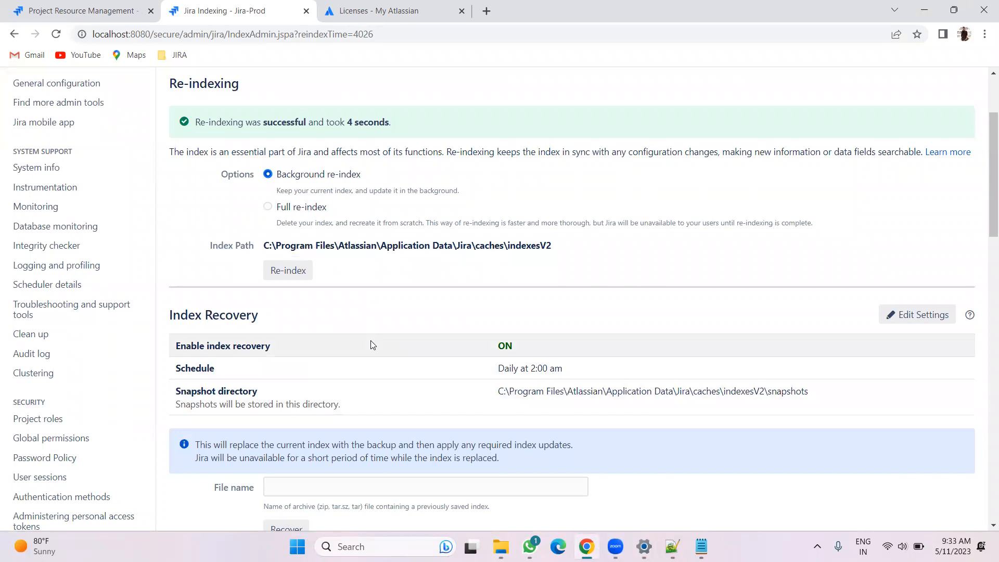
scroll(373, 345, "up", 4)
left_click(83, 11)
left_click(57, 34)
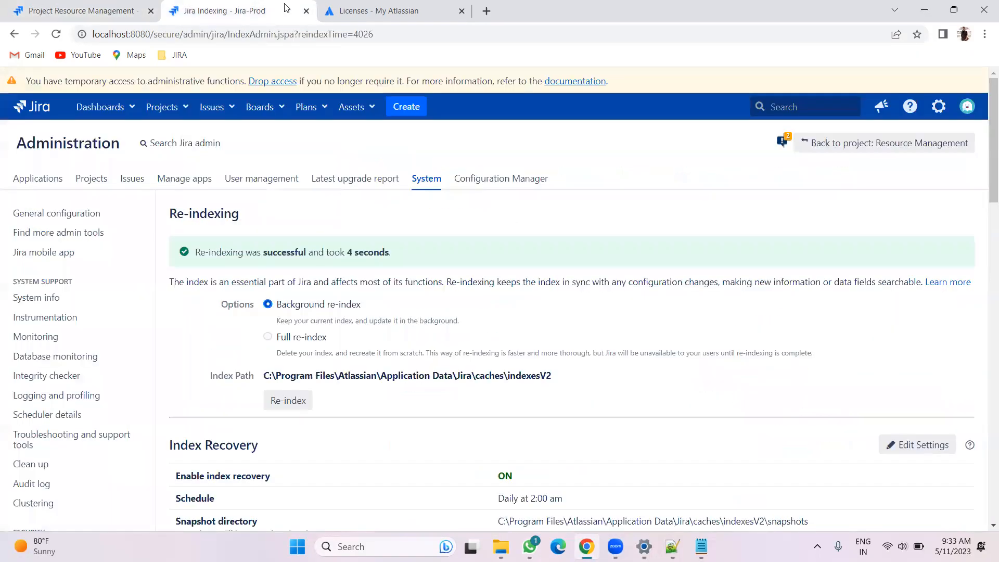
left_click(286, 10)
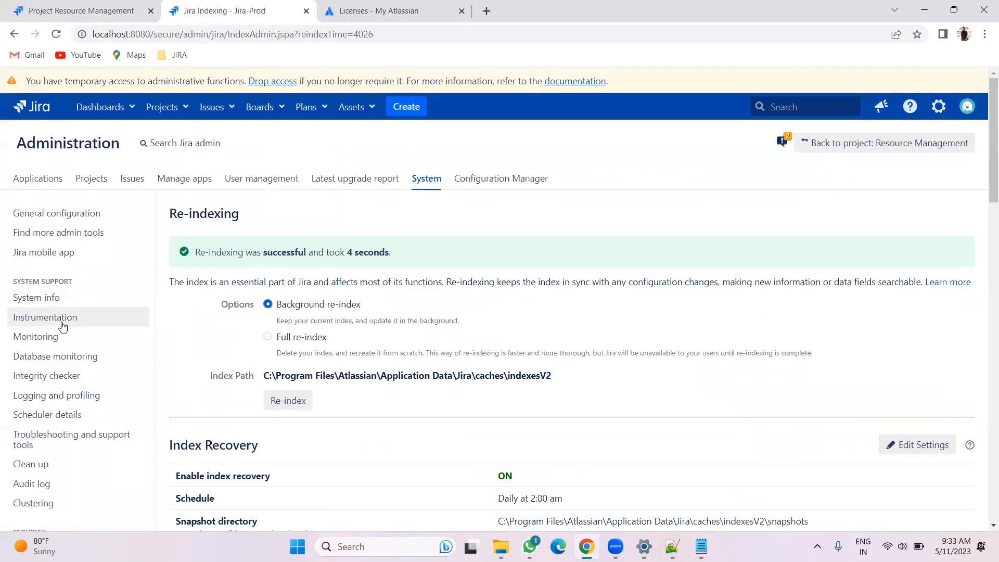
Open Database monitoring and scroll through its connection pool and reads/writes charts
left_click(58, 356)
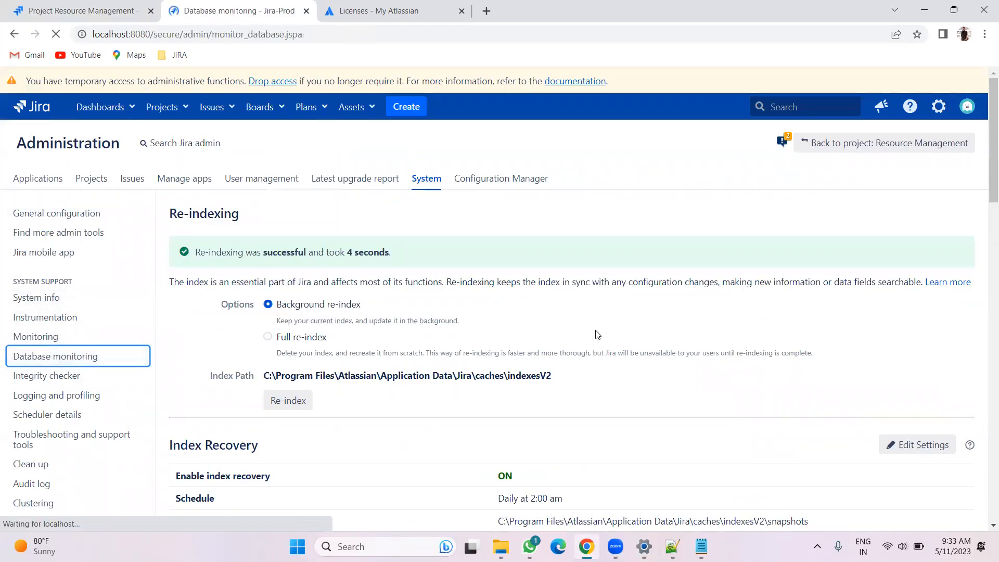
scroll(596, 332, "down", 9)
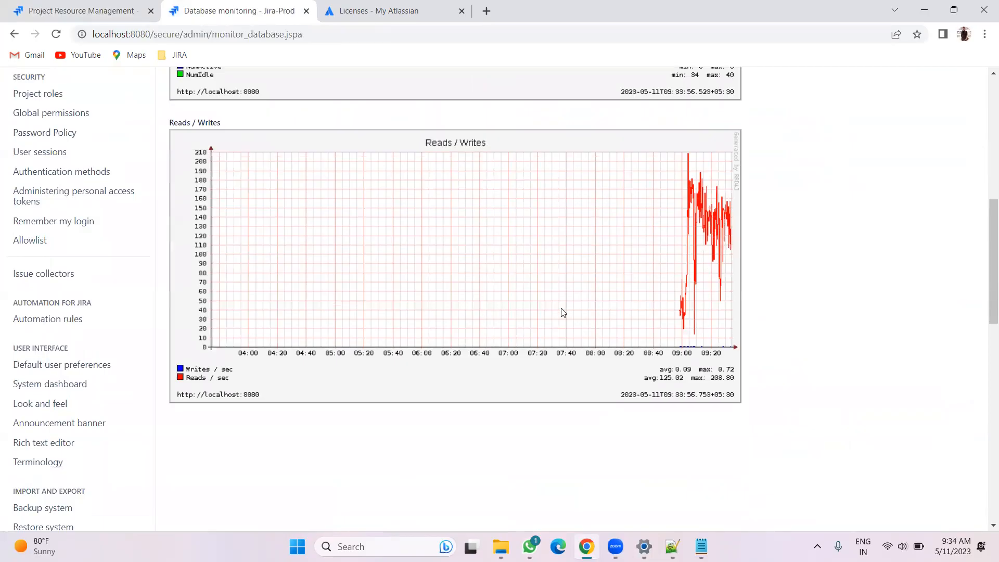
scroll(413, 400, "up", 9)
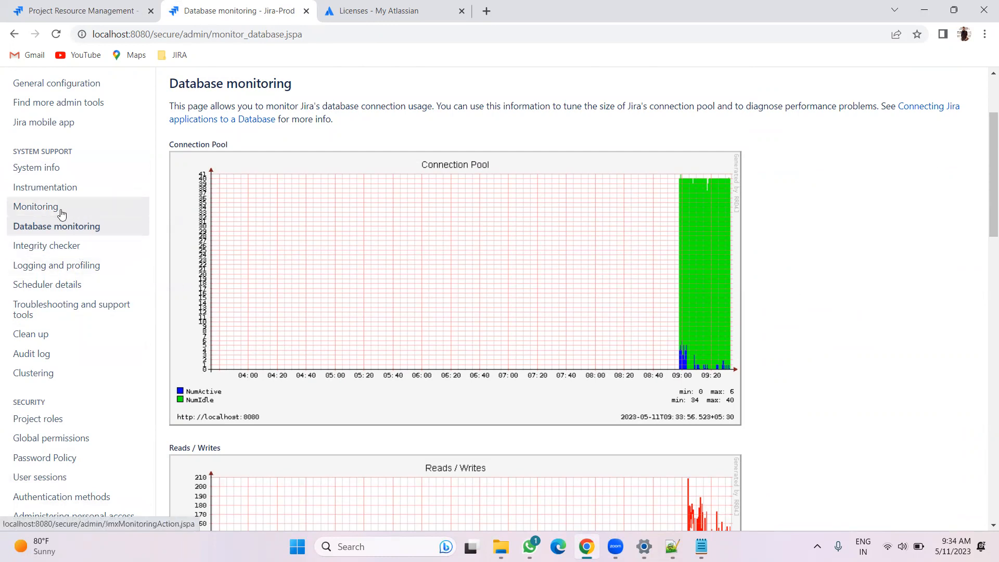
Open Troubleshooting and support tools and close the Licenses – My Atlassian browser tab
left_click(42, 313)
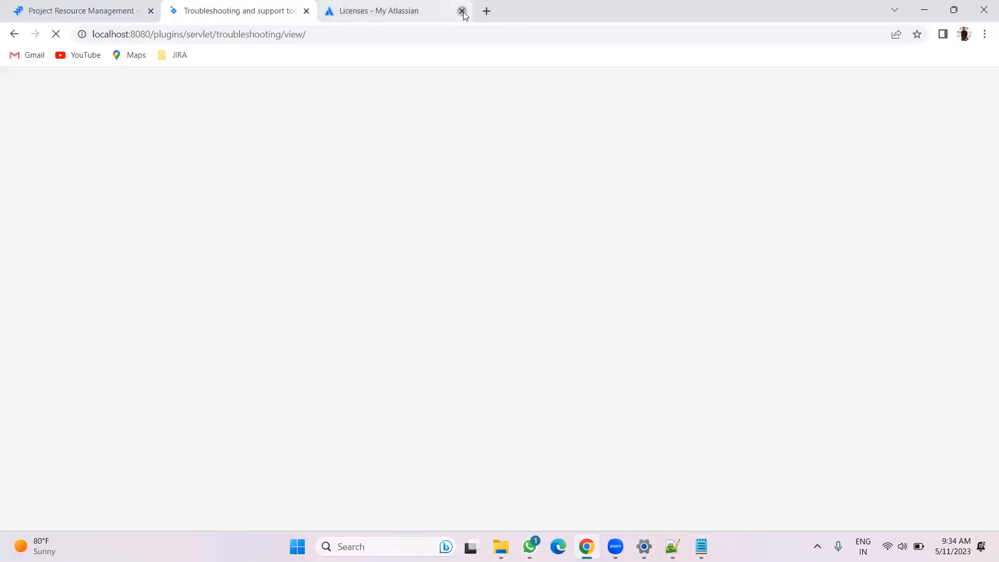
left_click(461, 11)
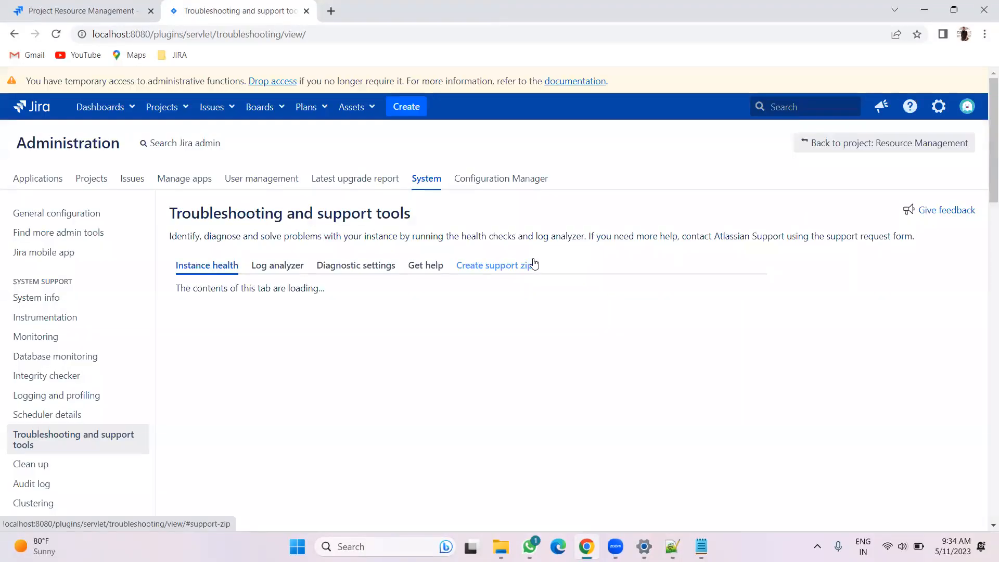
Examine the instance health checks, expanding the Database and Supported Platforms groups and the End of Life check
scroll(570, 257, "down", 4)
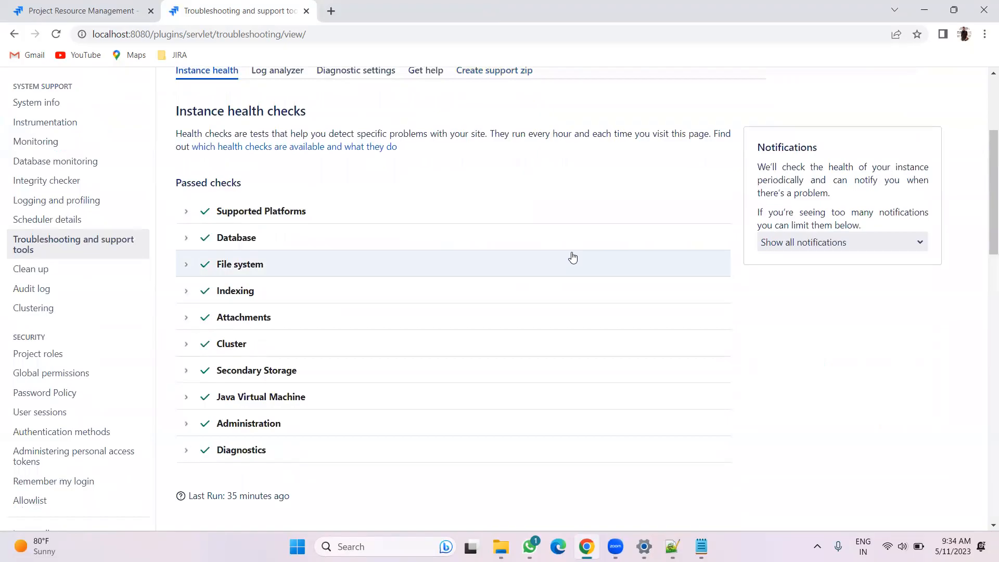
scroll(416, 208, "up", 2)
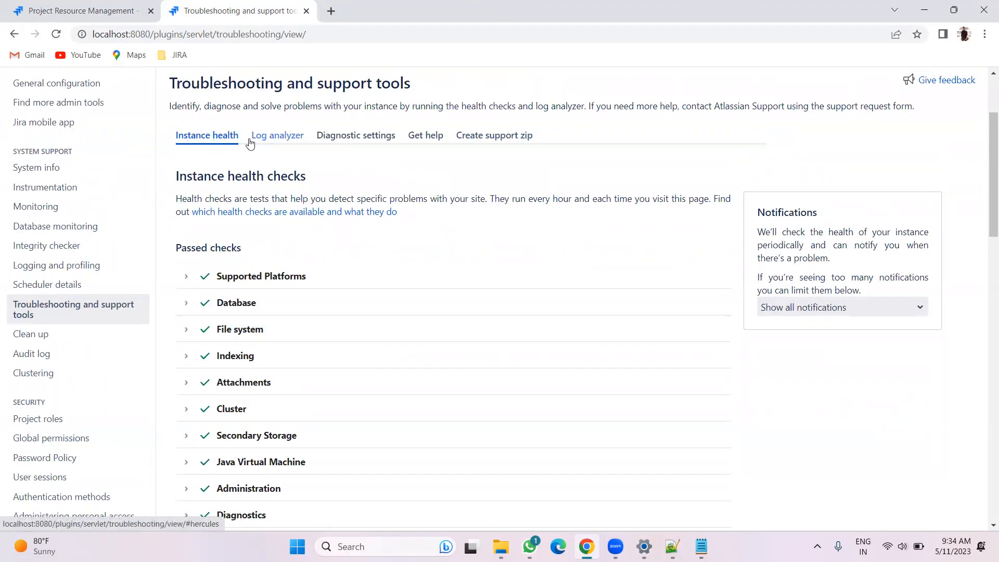
scroll(501, 255, "down", 1)
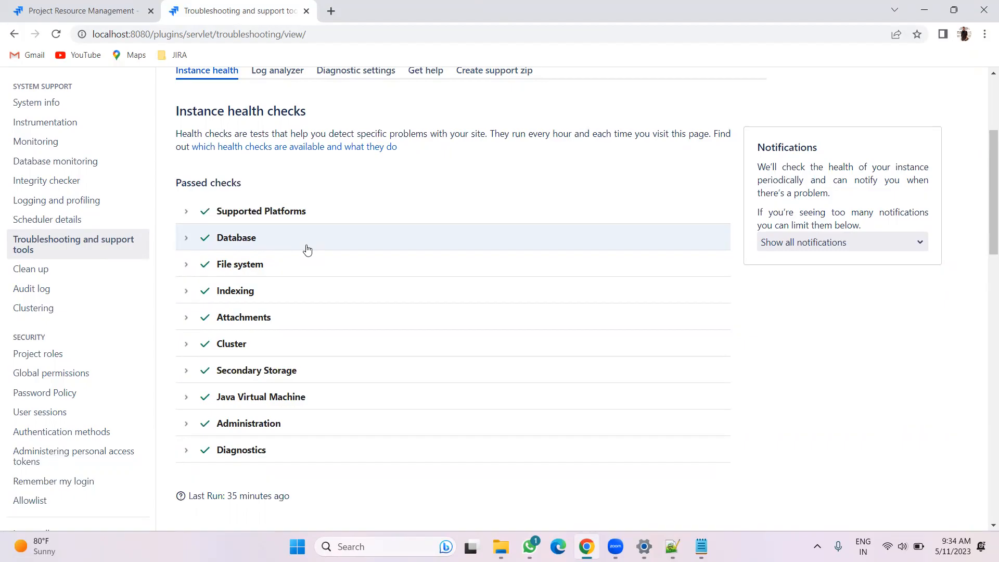
left_click(187, 241)
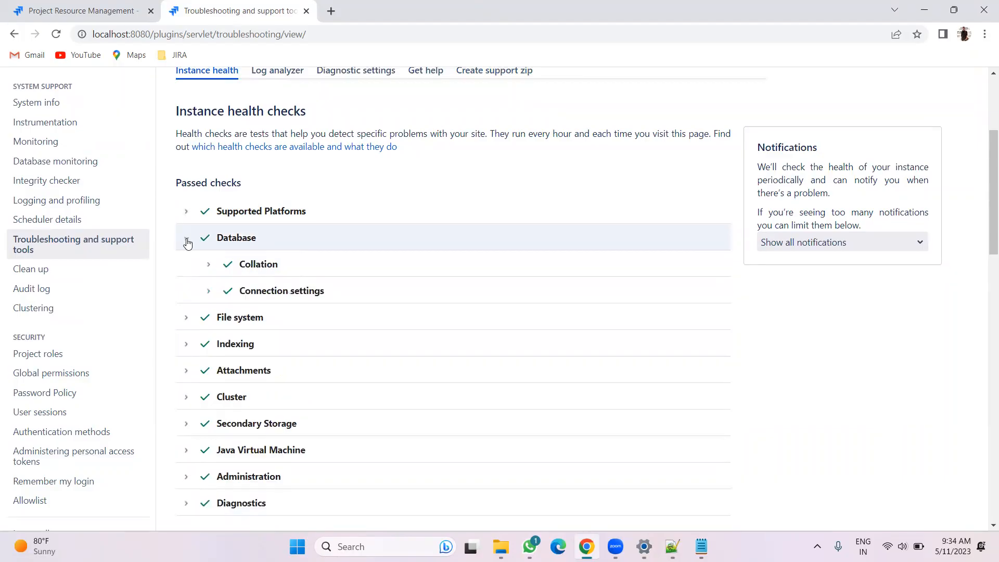
left_click(188, 242)
left_click(187, 213)
left_click(187, 213)
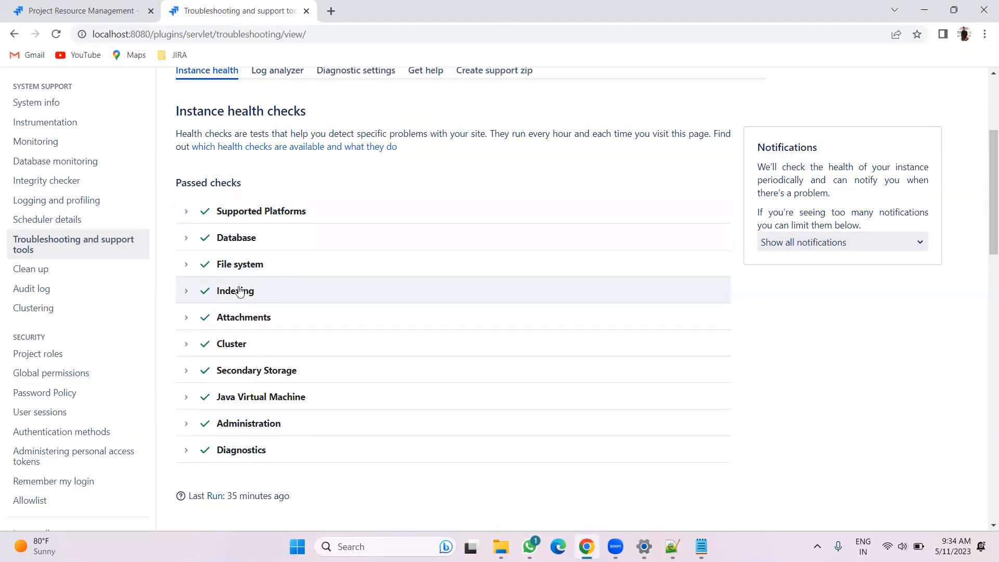
left_click(186, 211)
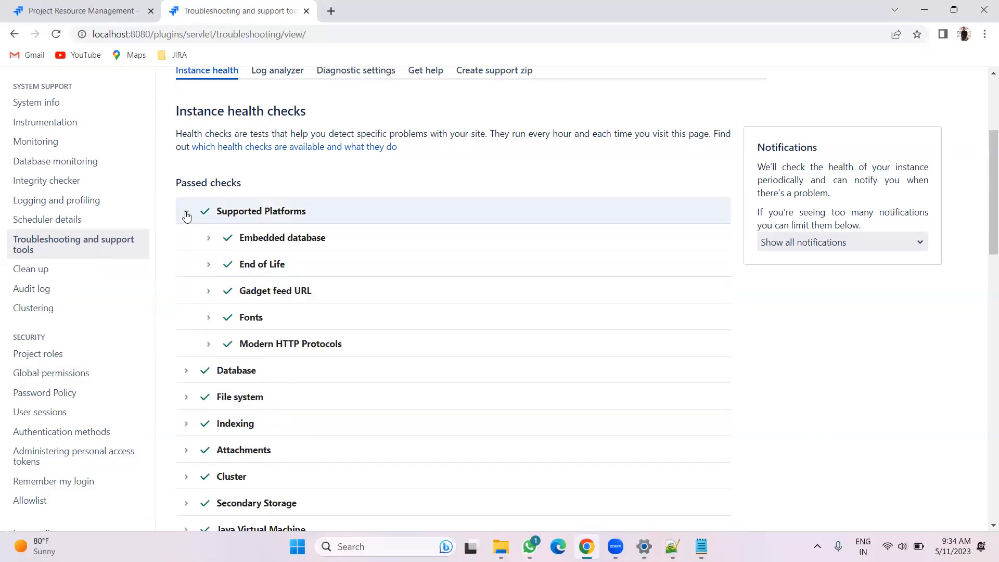
left_click(210, 265)
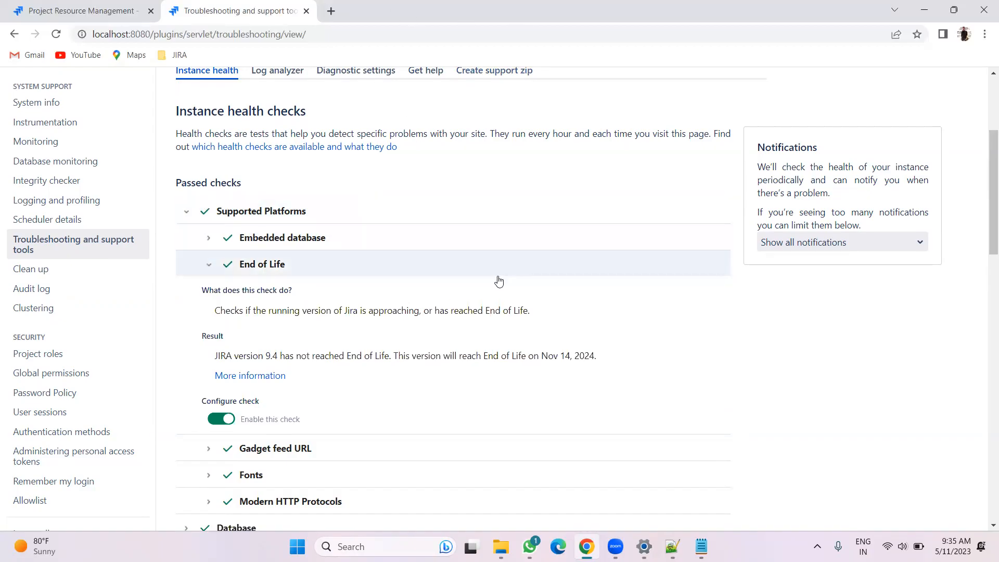
left_click(185, 211)
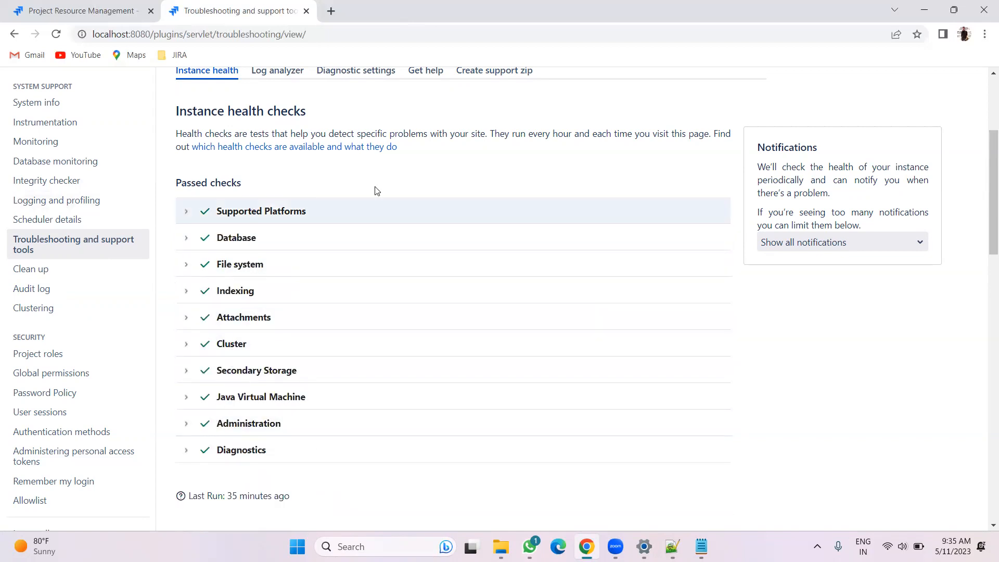
scroll(255, 391, "up", 1)
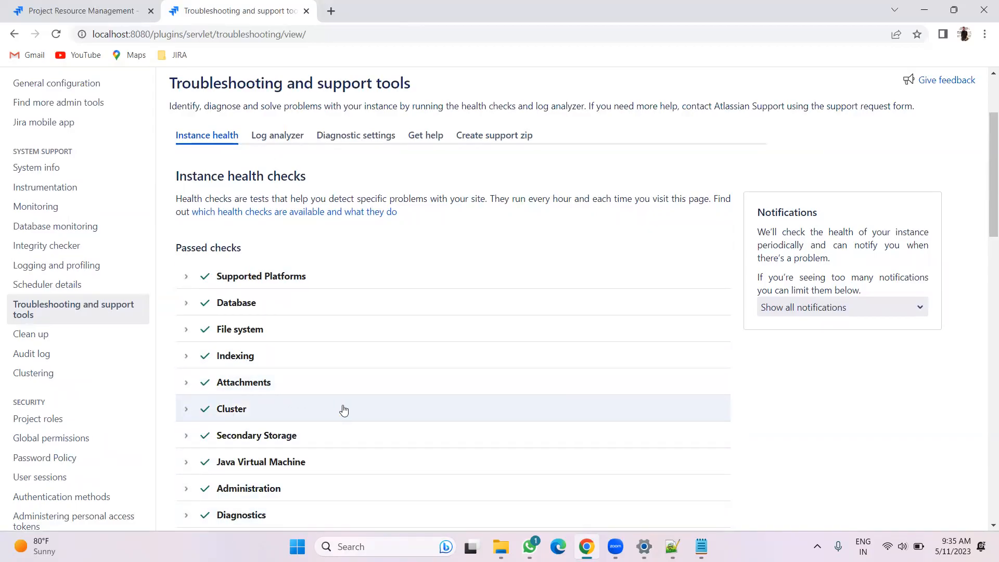
Open the Log analyzer and start a scan of the standard log file
left_click(265, 141)
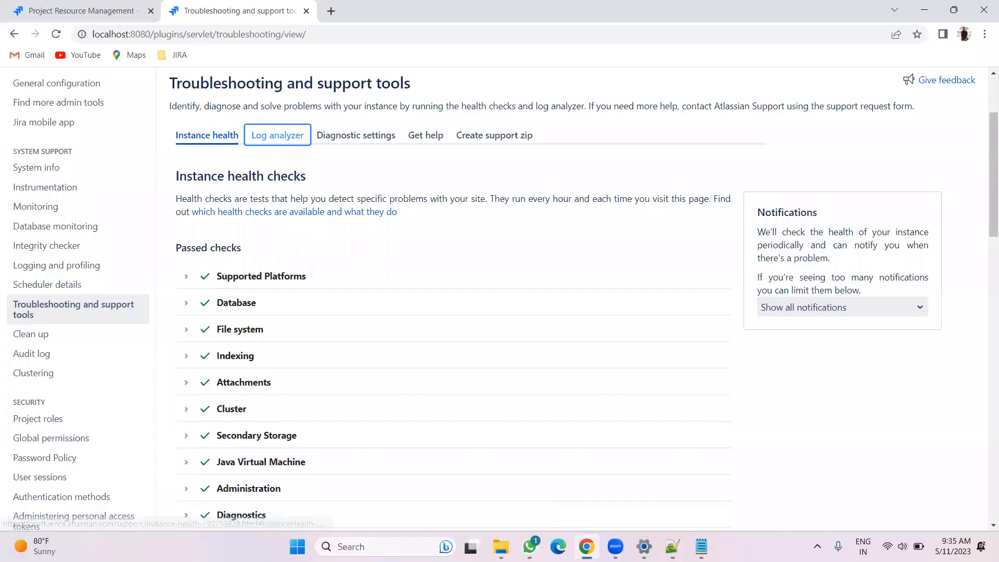
left_click(701, 546)
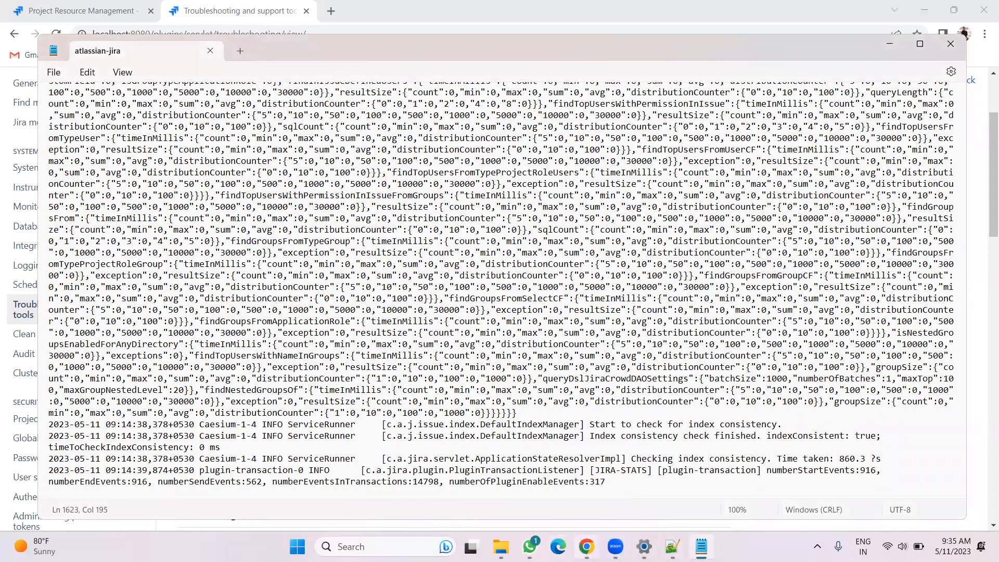
left_click(586, 546)
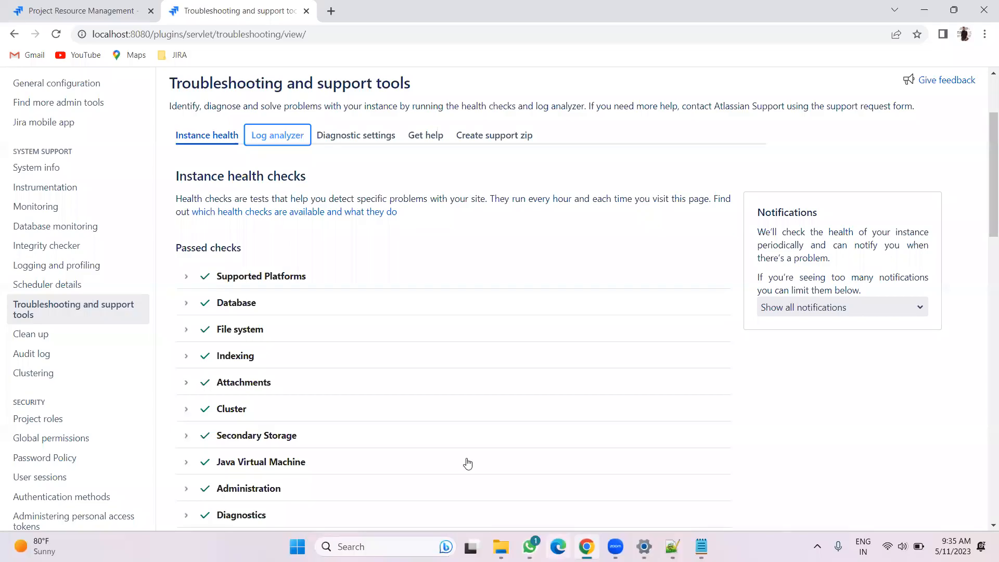
left_click(283, 139)
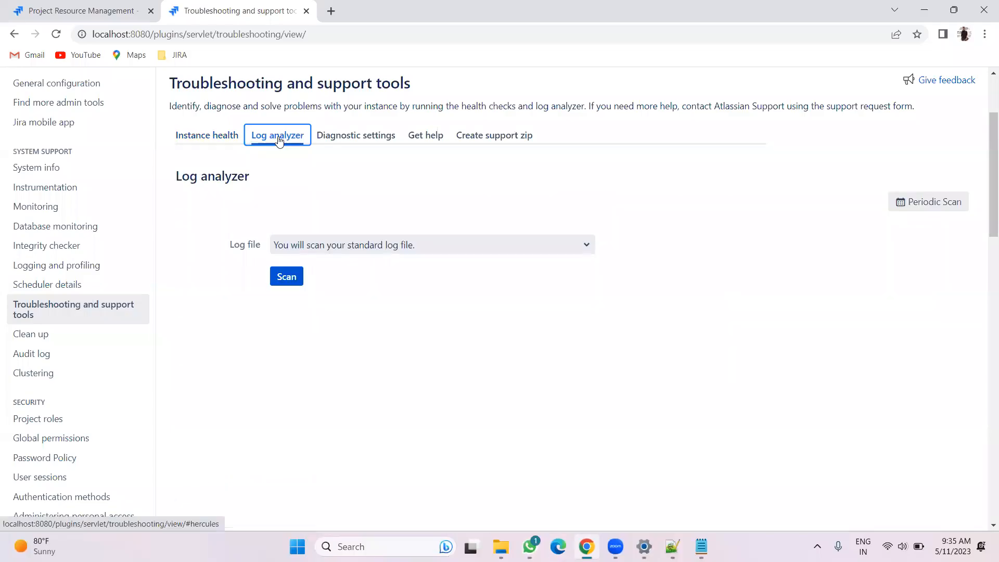
left_click(369, 241)
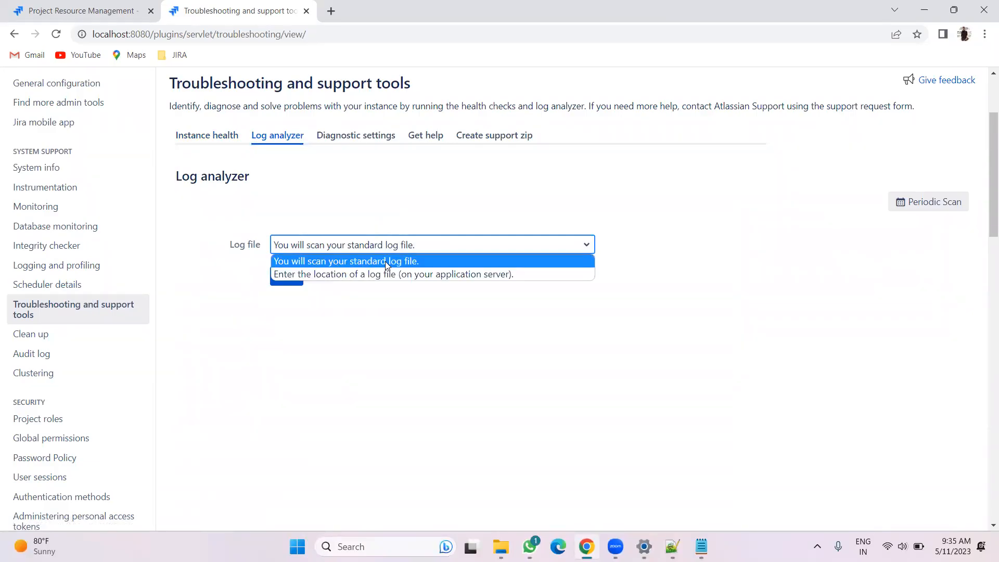
left_click(385, 261)
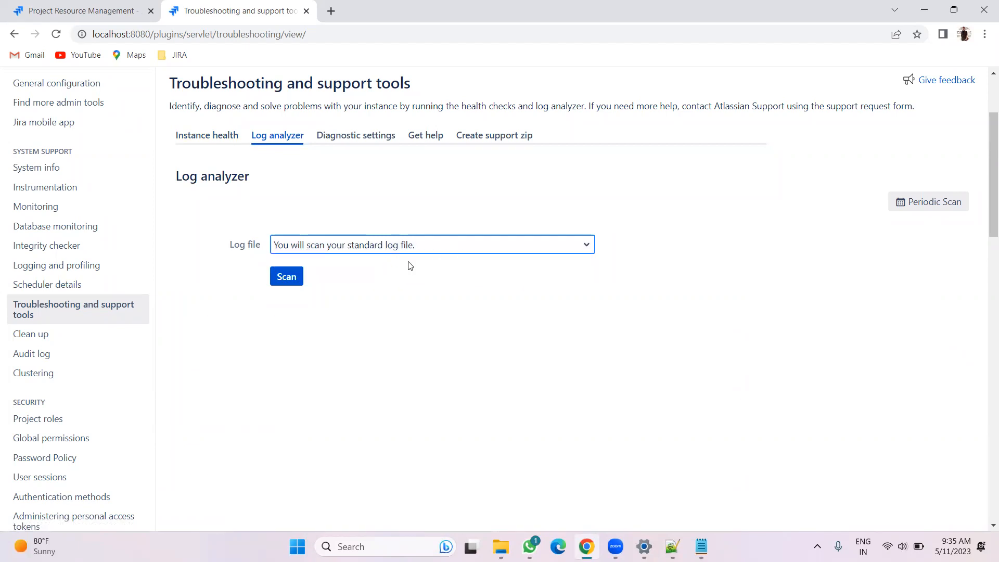
left_click(290, 278)
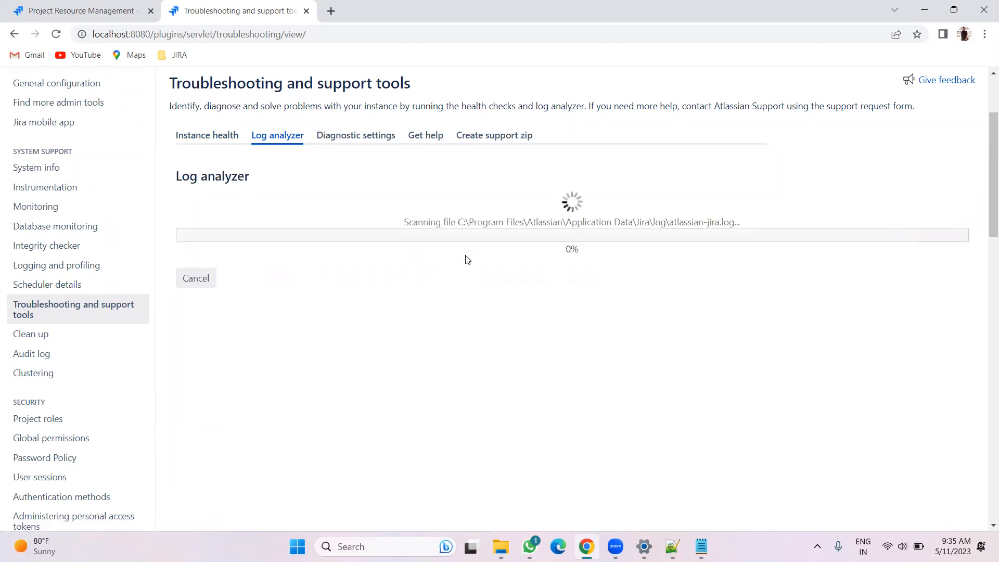
Follow the log scan's progress and the scanned file path, comparing it with the atlassian-jira log open in Notepad
left_click_drag(456, 224, 735, 222)
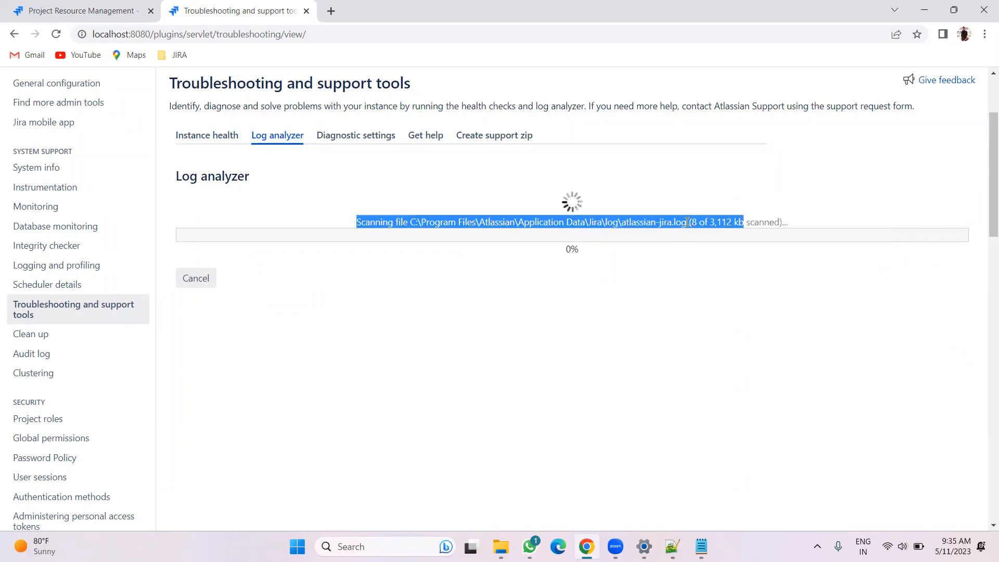
left_click_drag(686, 222, 593, 227)
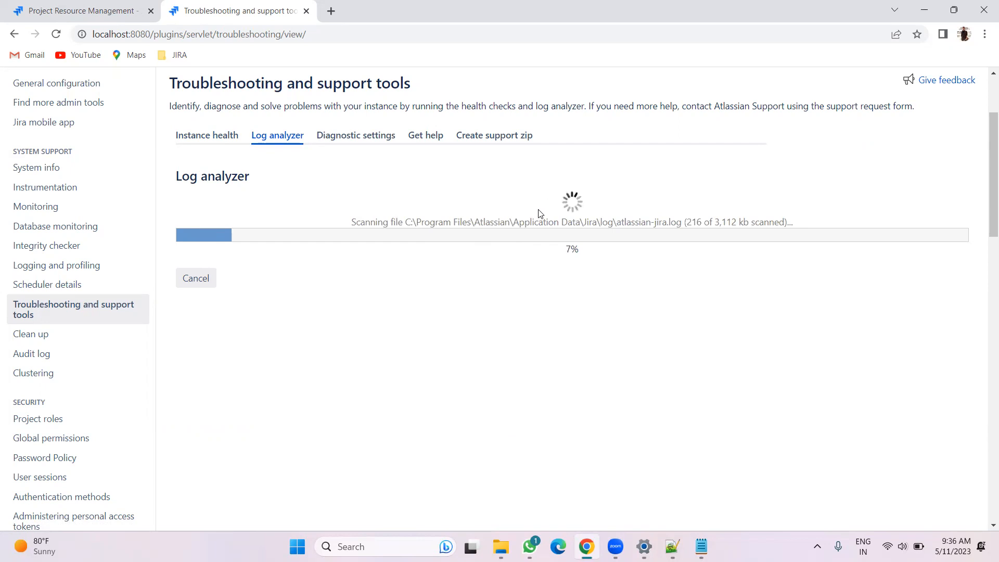
left_click_drag(617, 223, 662, 220)
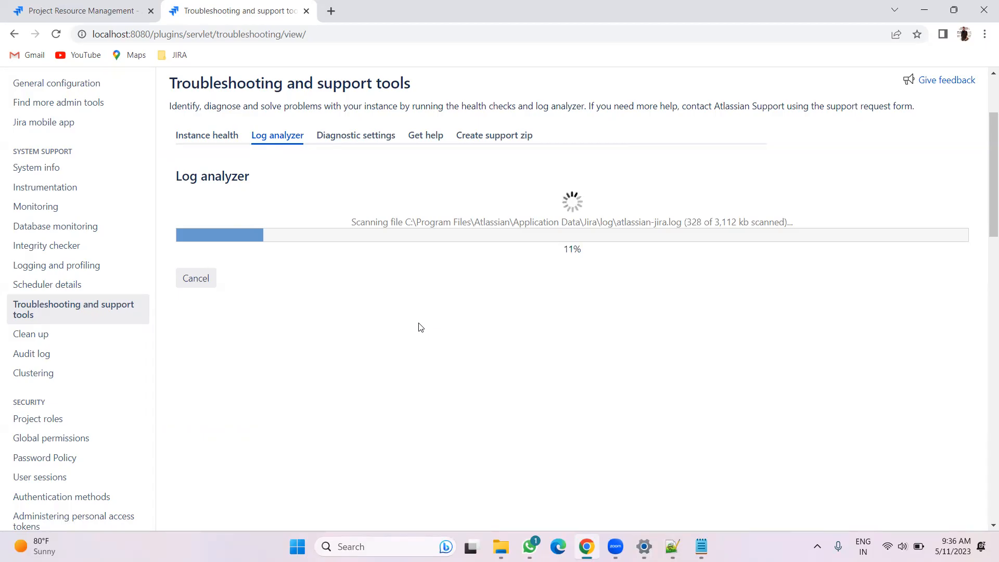
left_click(637, 475)
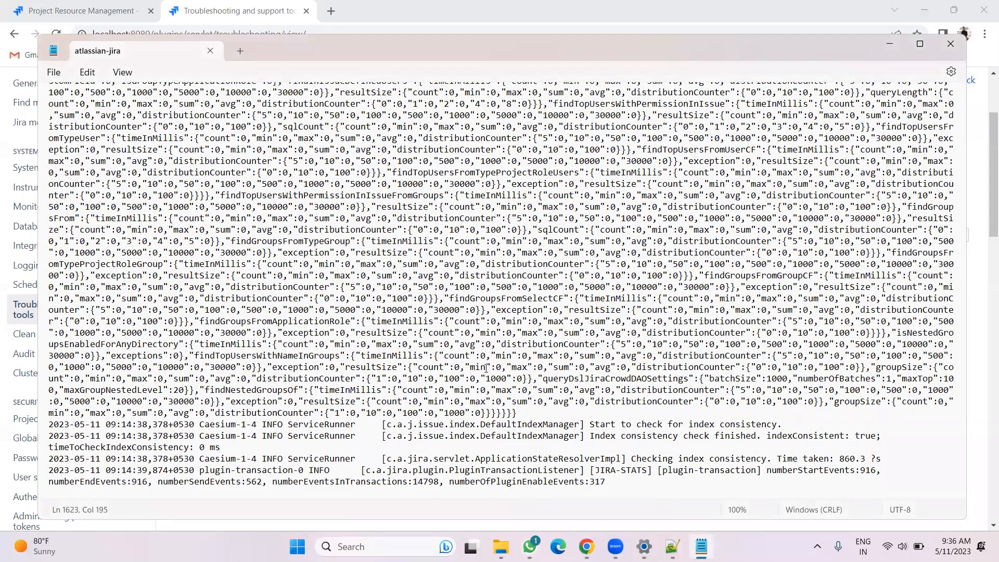
left_click(643, 546)
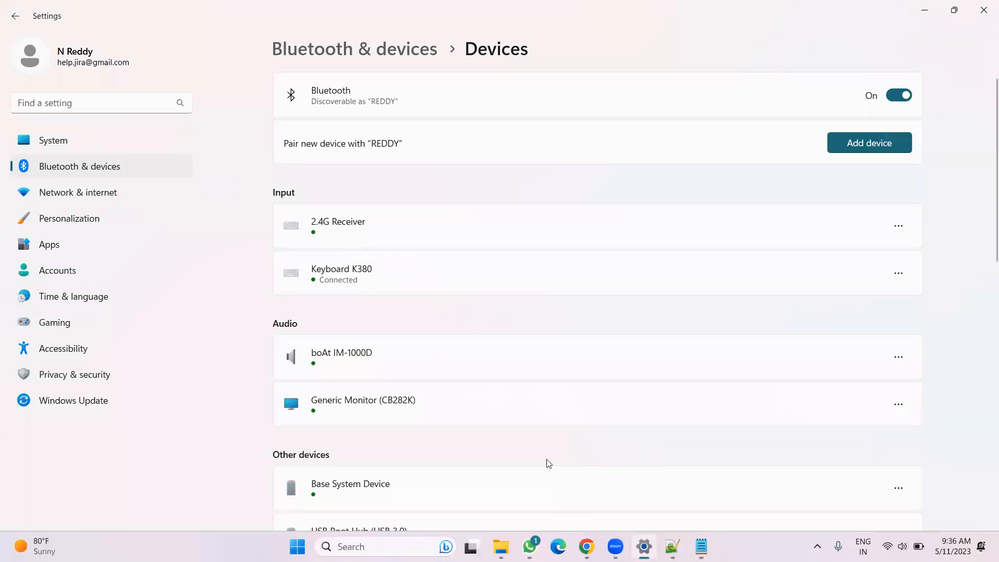
key("alt+Tab")
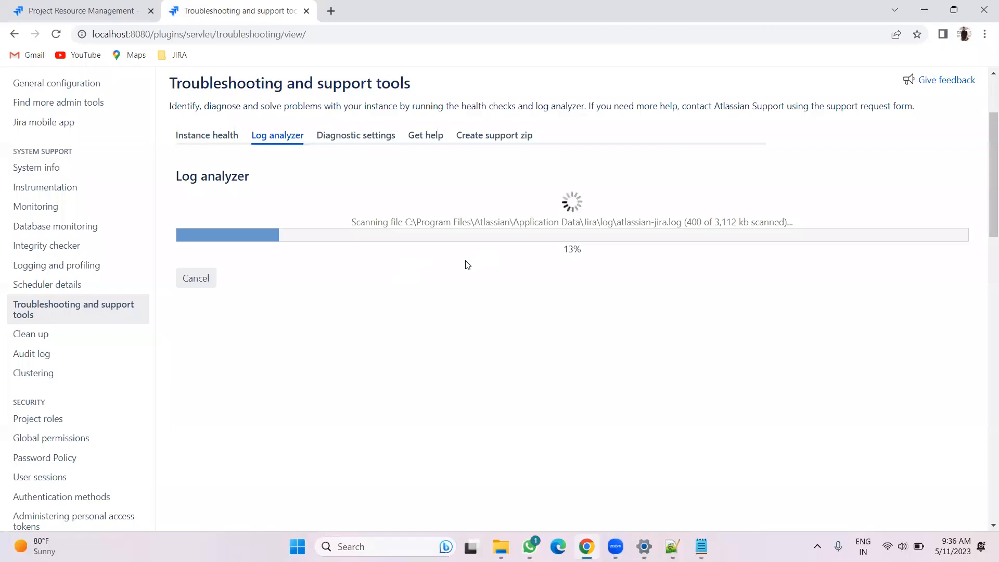
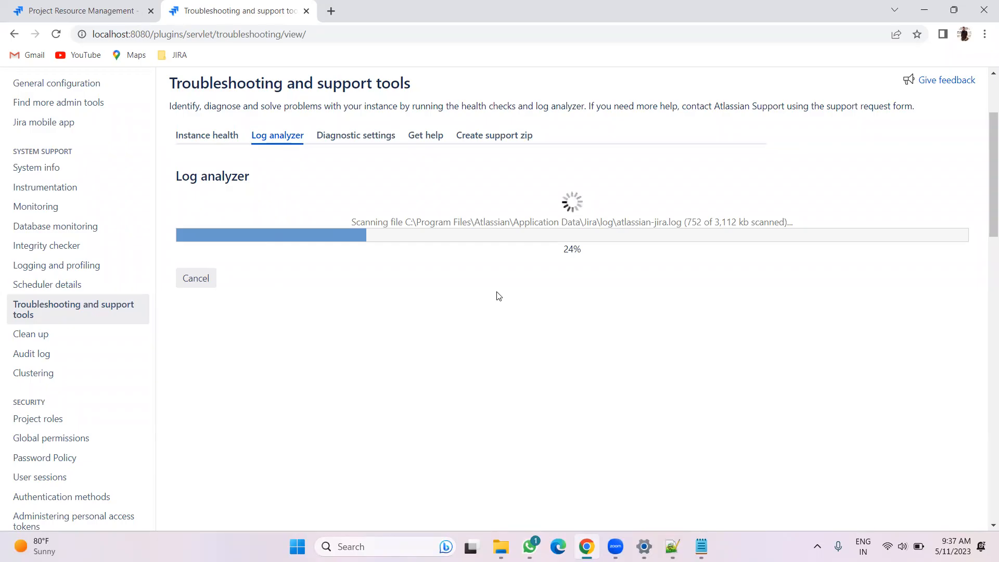
Open the Diagnostic settings and check the Thread diagnostics and Runtime diagnostics options
left_click(339, 140)
left_click(190, 298)
left_click(189, 427)
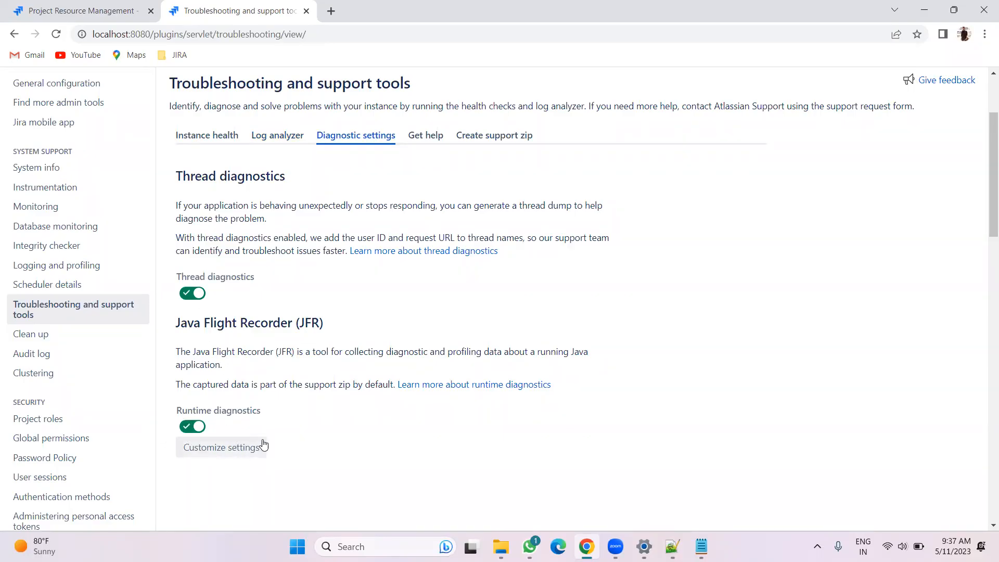
Open Get help and open the Contact Technical Support or Report a Bug request form
left_click(435, 139)
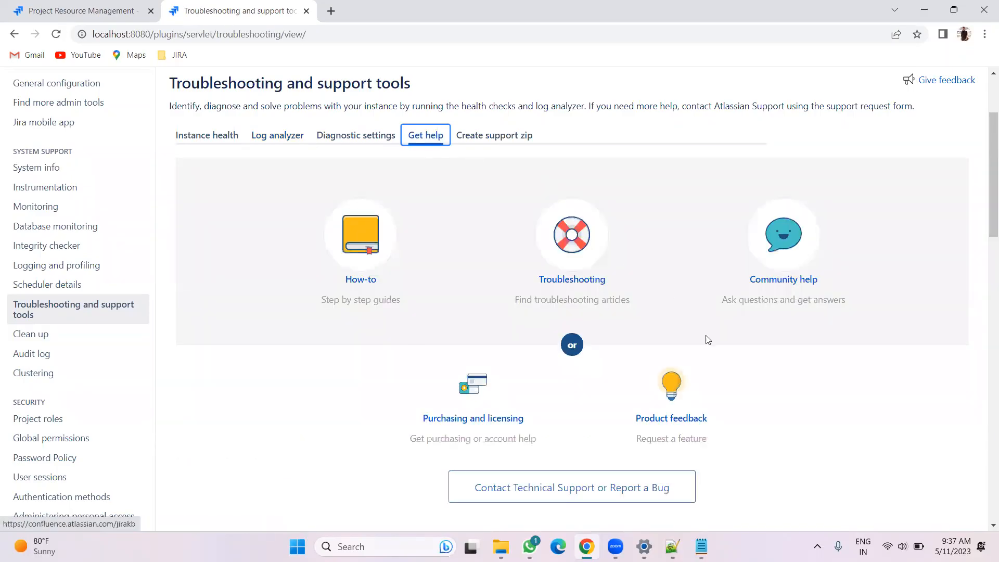
scroll(666, 310, "down", 4)
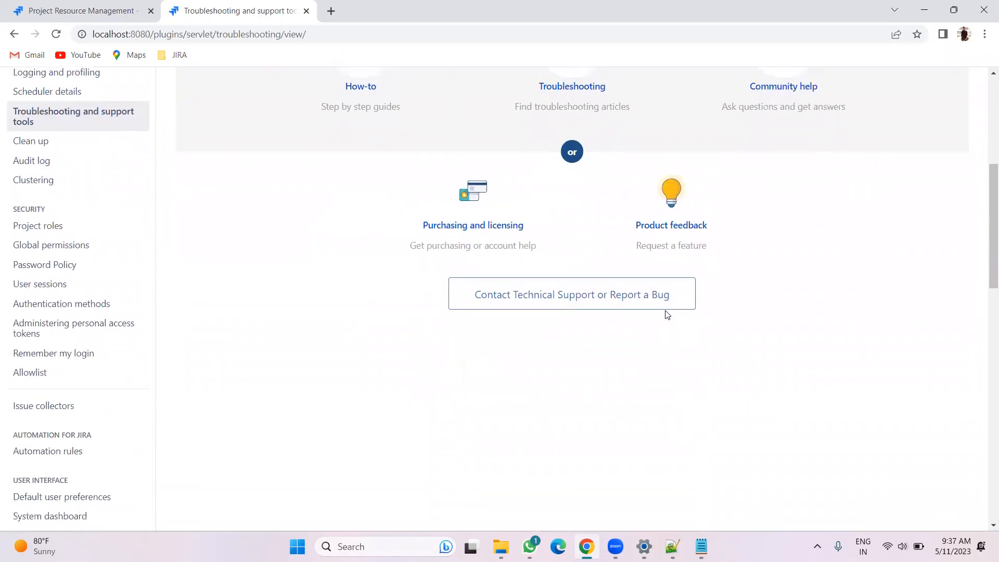
right_click(566, 293)
left_click(586, 325)
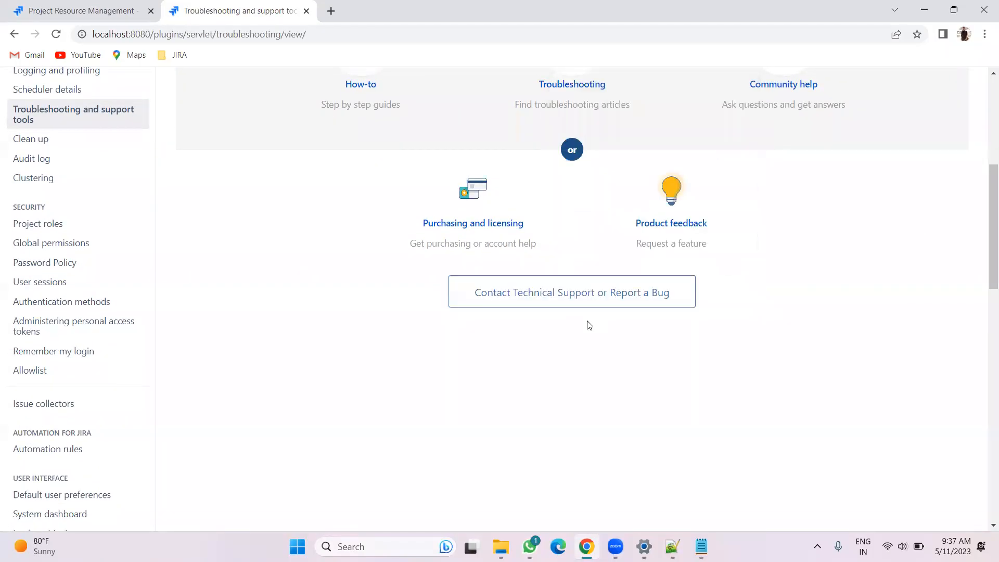
left_click(569, 294)
scroll(435, 289, "up", 1)
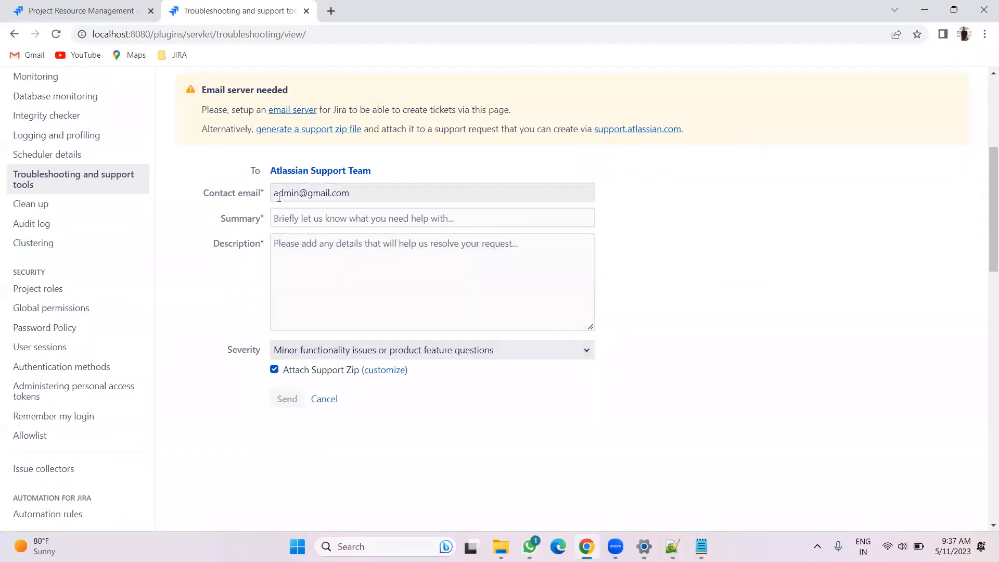
Examine the Create support request form, selecting the recipient text and scrolling through its fields
left_click_drag(388, 168, 270, 167)
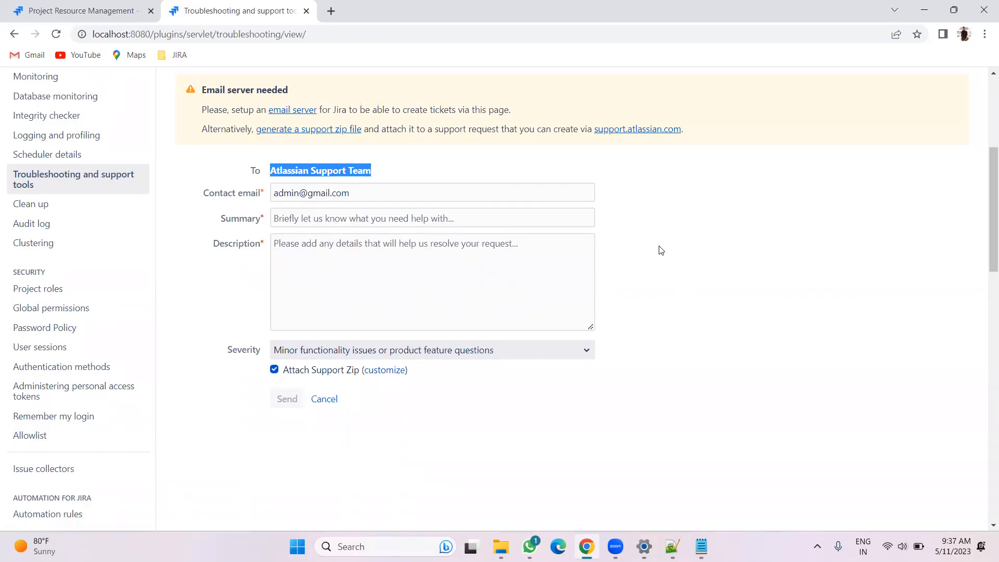
scroll(513, 371, "up", 5)
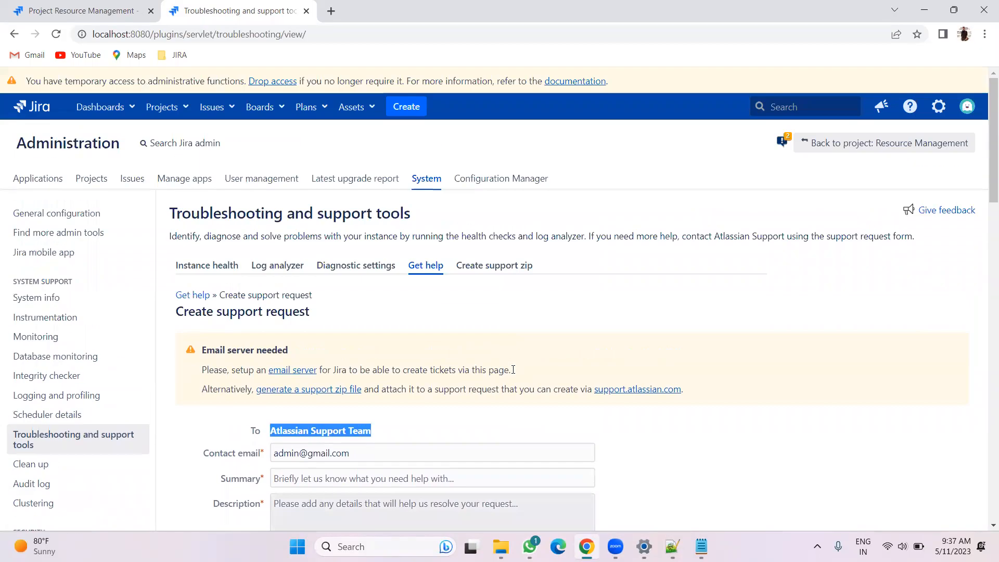
scroll(671, 348, "down", 4)
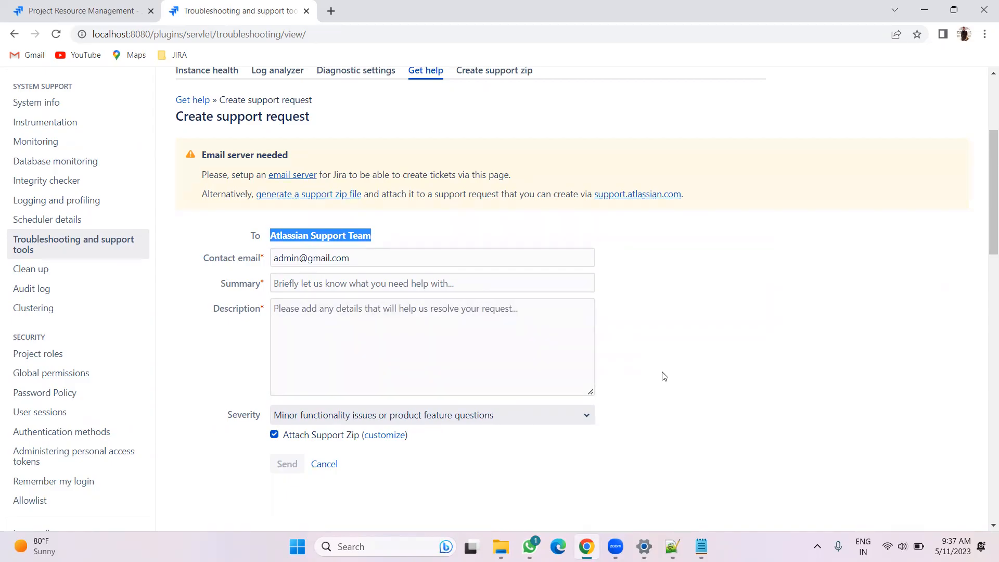
scroll(663, 376, "up", 1)
Open Create support zip and start creating the Jira-Prod support zip
left_click(482, 138)
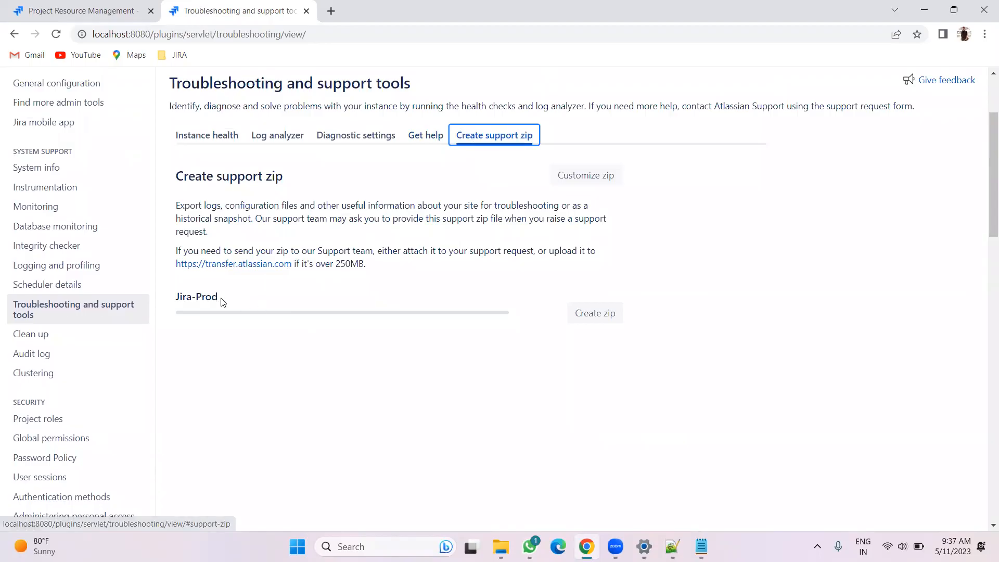
left_click(594, 318)
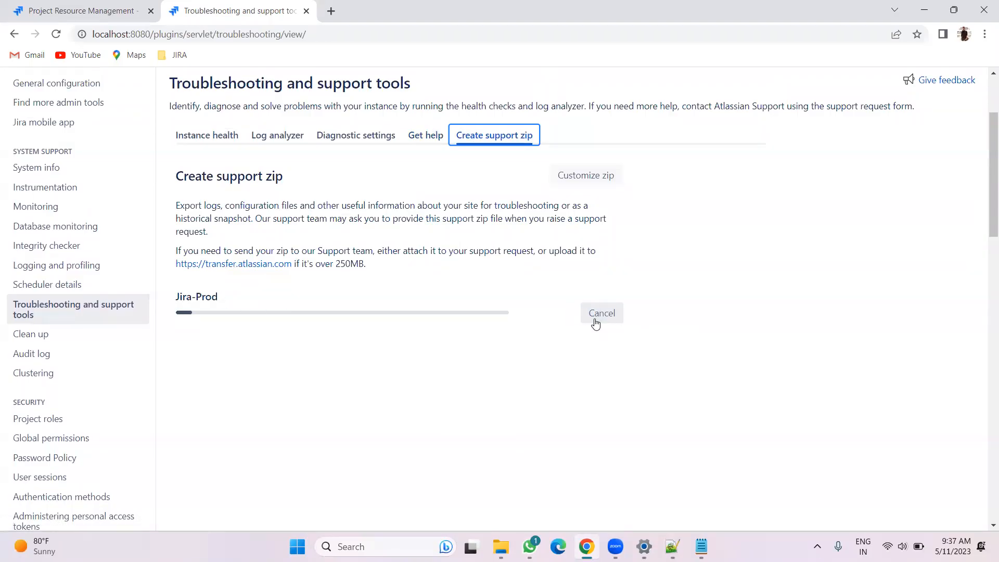
Customize the zip, excluding Tomcat configuration, Cloud migration logs and Jira cluster nodes, and save
left_click(572, 175)
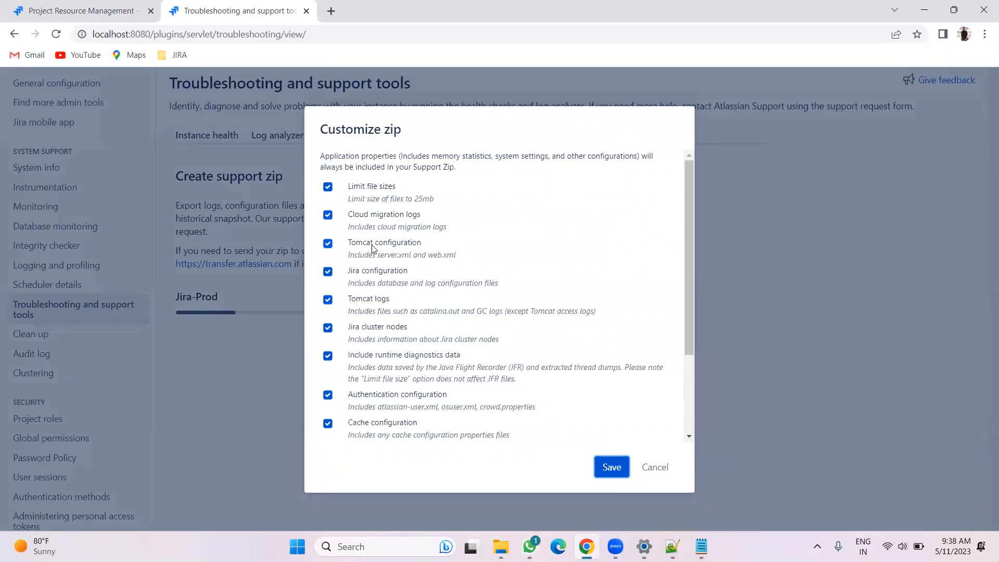
left_click(371, 246)
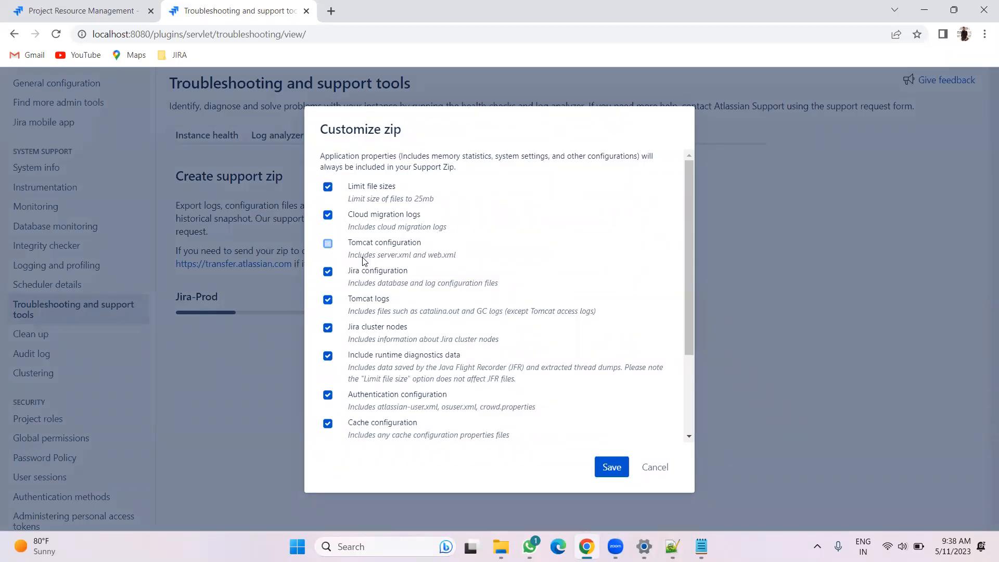
left_click(377, 218)
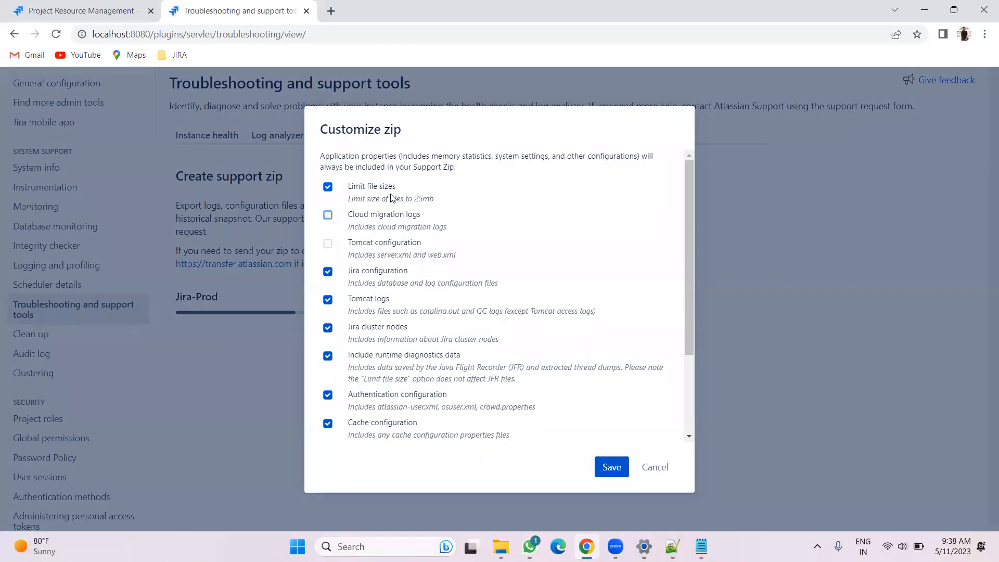
left_click(372, 331)
left_click(607, 468)
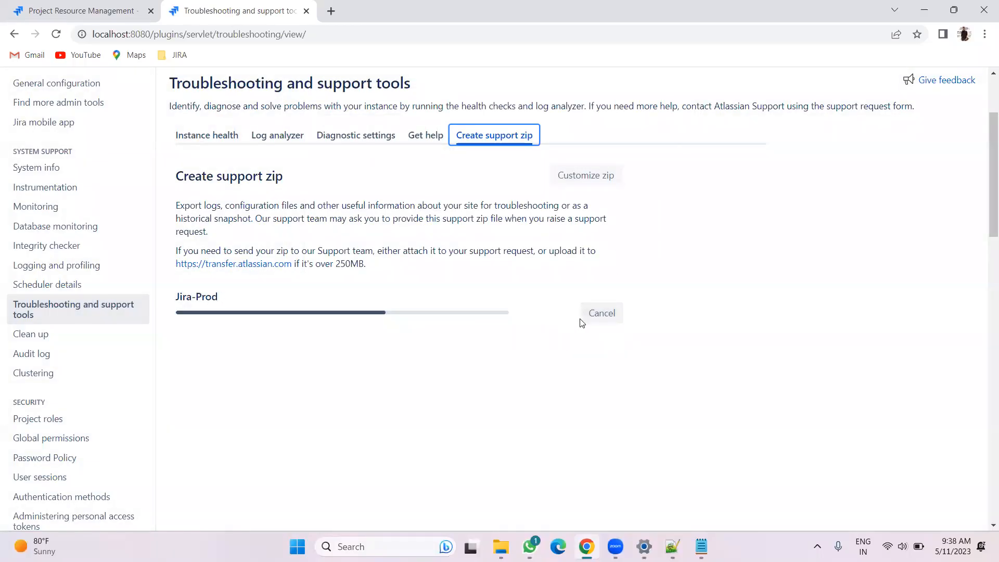
left_click(756, 363)
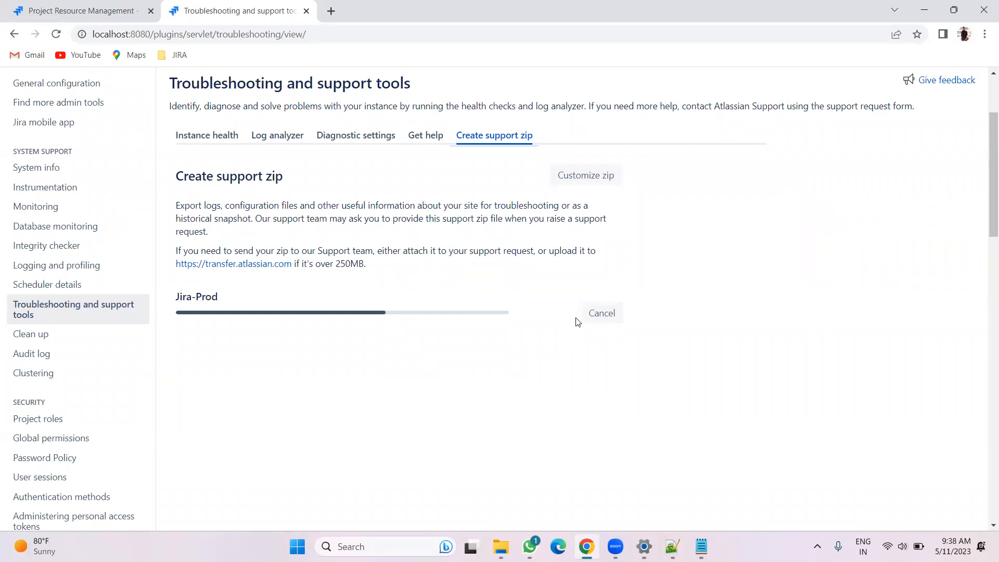
Review the support request's Severity options and the attached zip's customization dialog
left_click(424, 136)
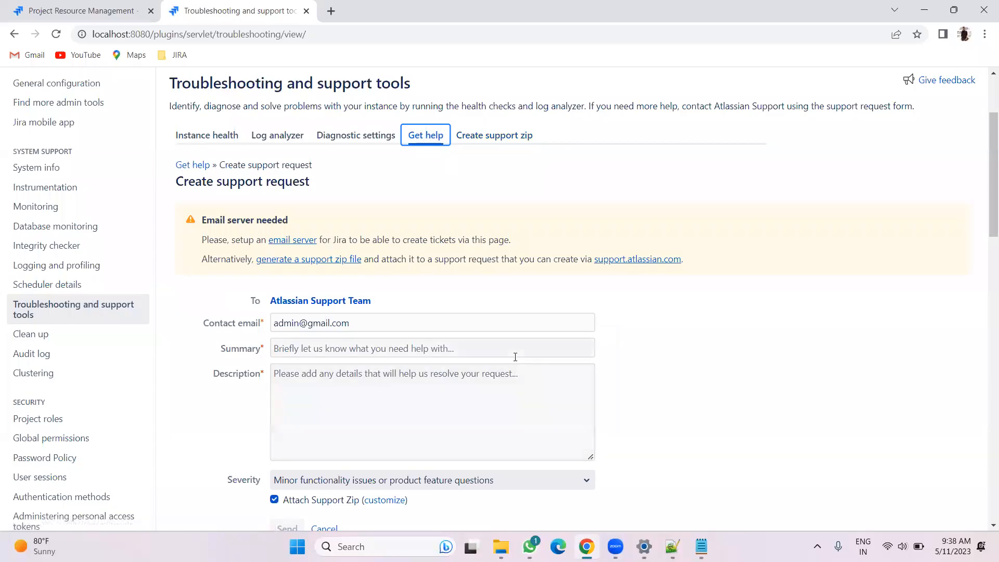
scroll(461, 401, "down", 1)
left_click(462, 416)
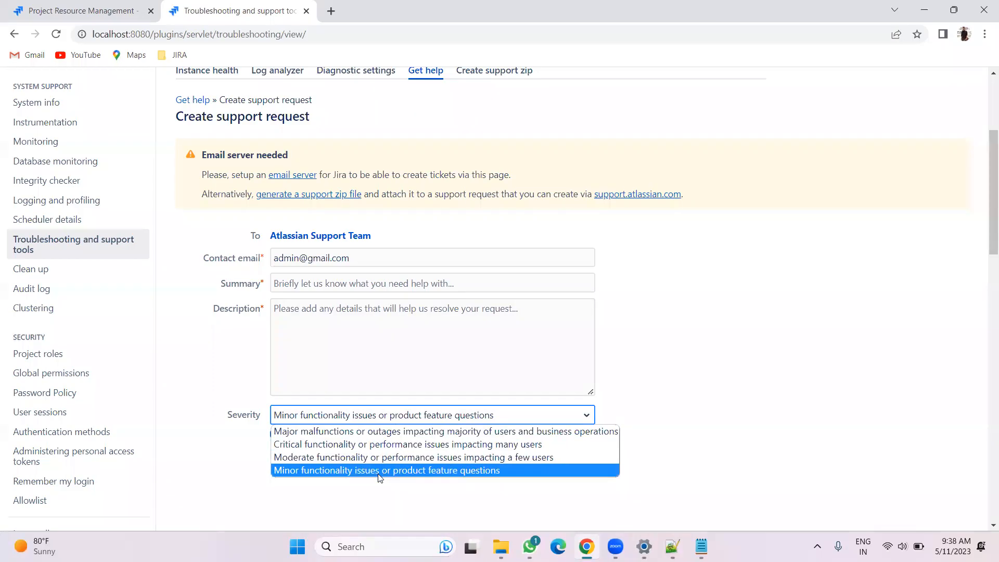
left_click(712, 399)
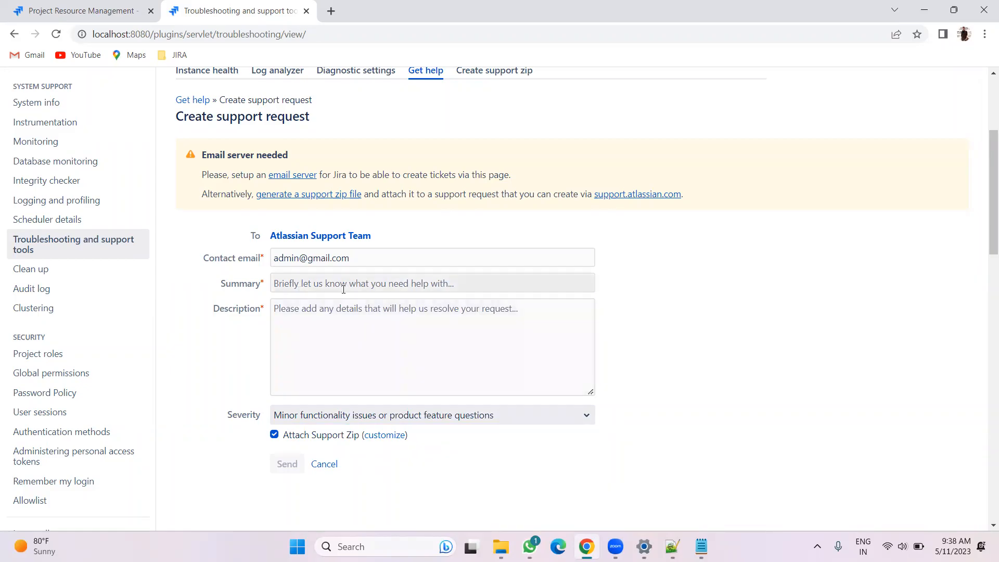
left_click(375, 435)
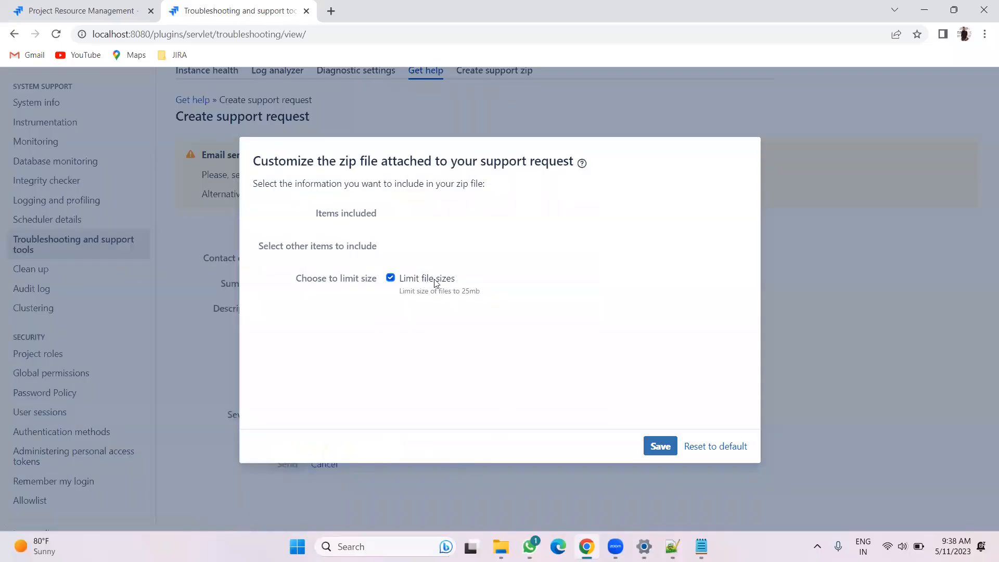
left_click(656, 446)
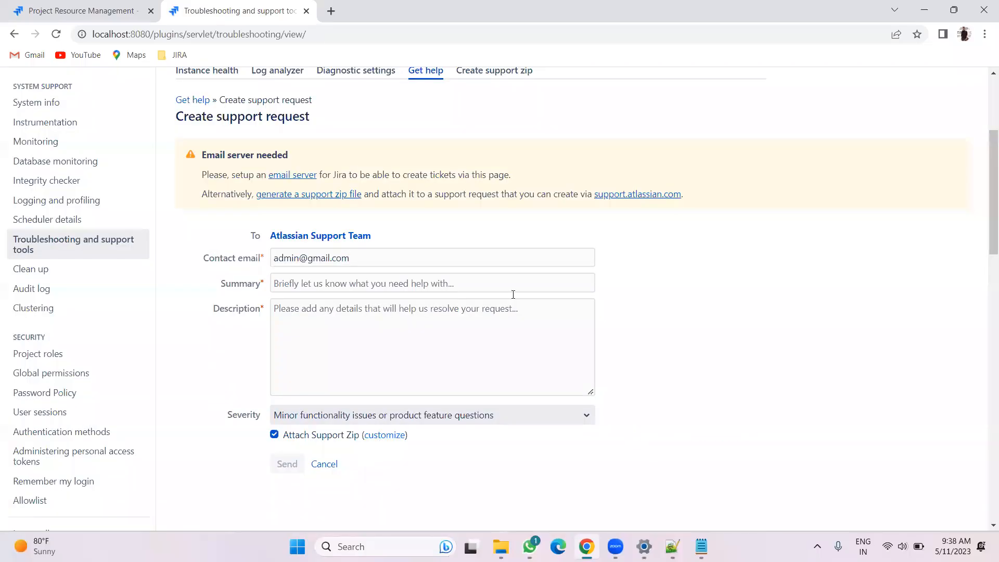
Download the finished support zip
left_click(481, 73)
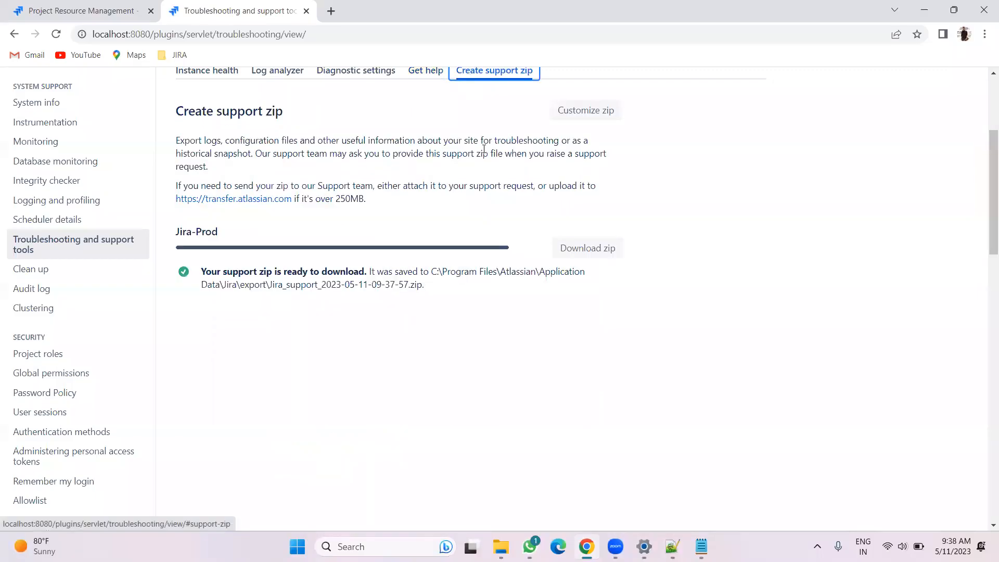
left_click(590, 251)
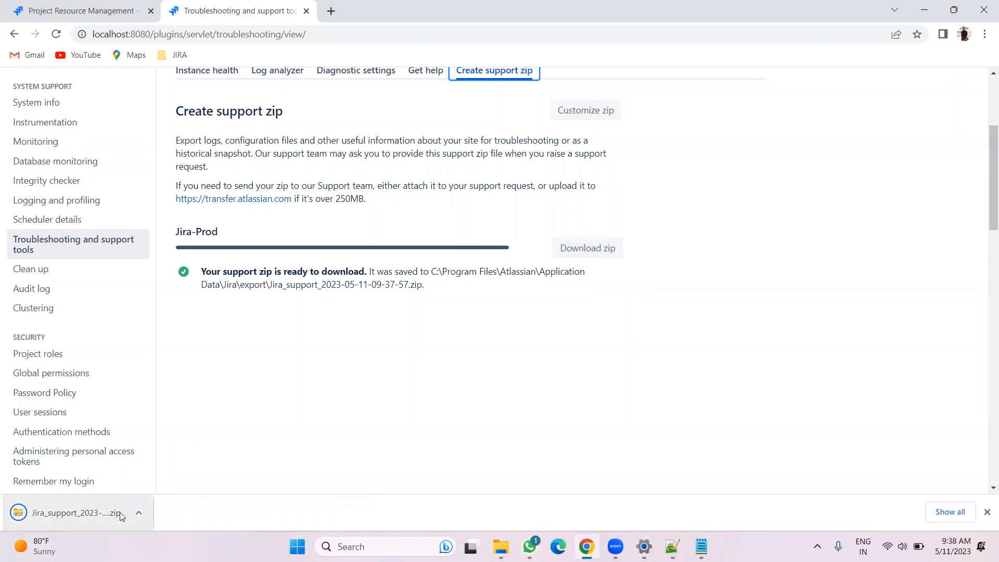
Return to the support request form, select the recipient text and dismiss the downloads bar
left_click(423, 78)
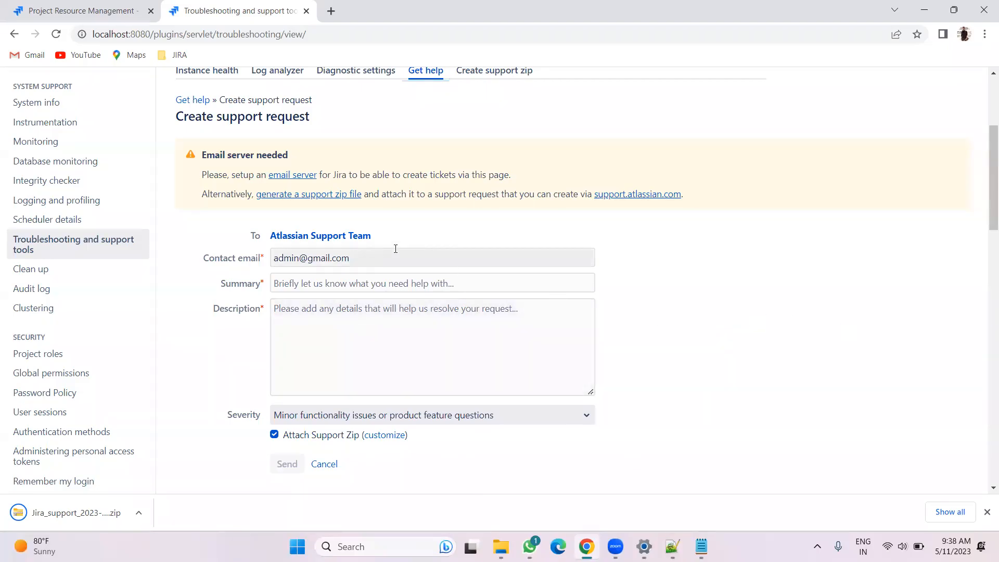
left_click_drag(395, 234, 268, 235)
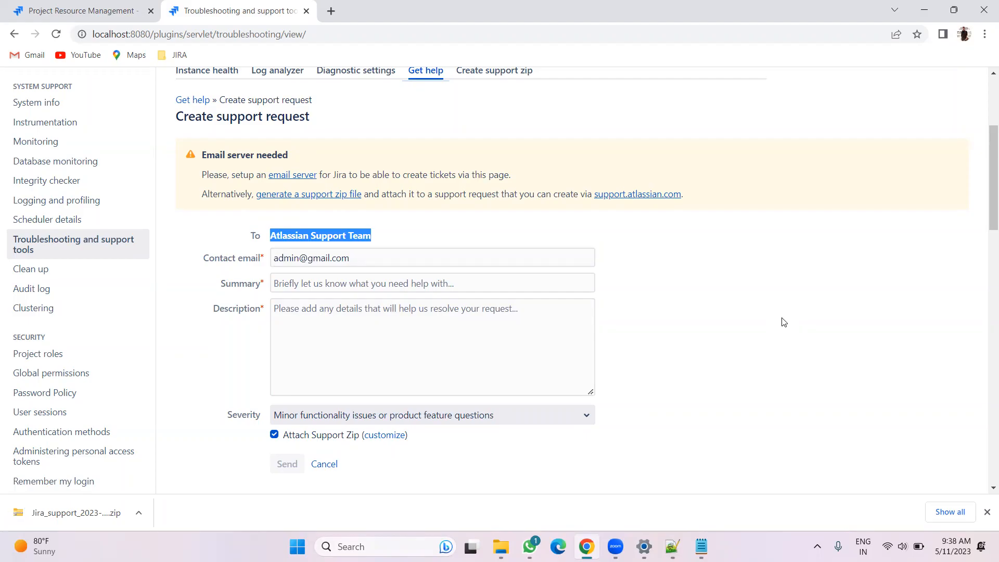
left_click(984, 512)
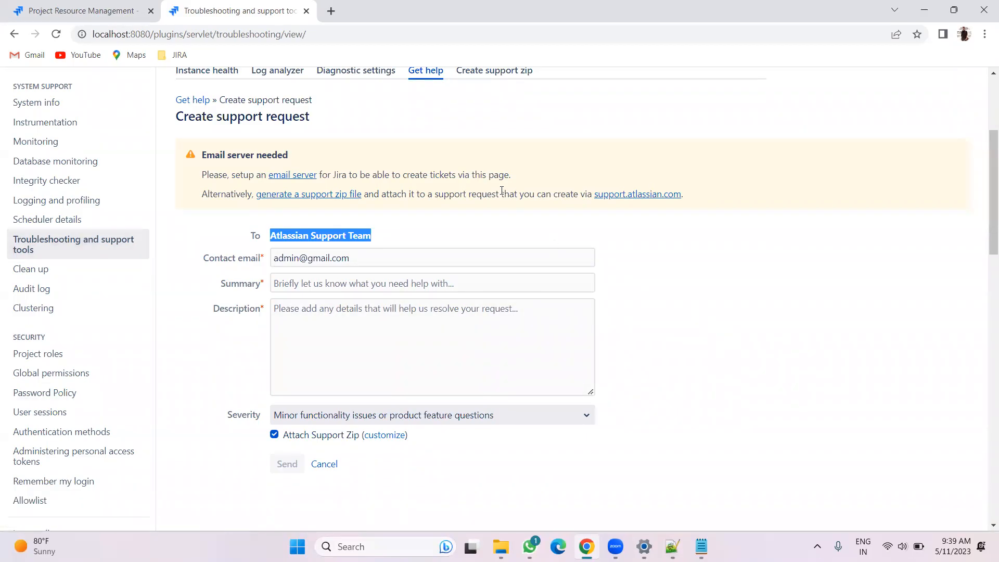
left_click(804, 369)
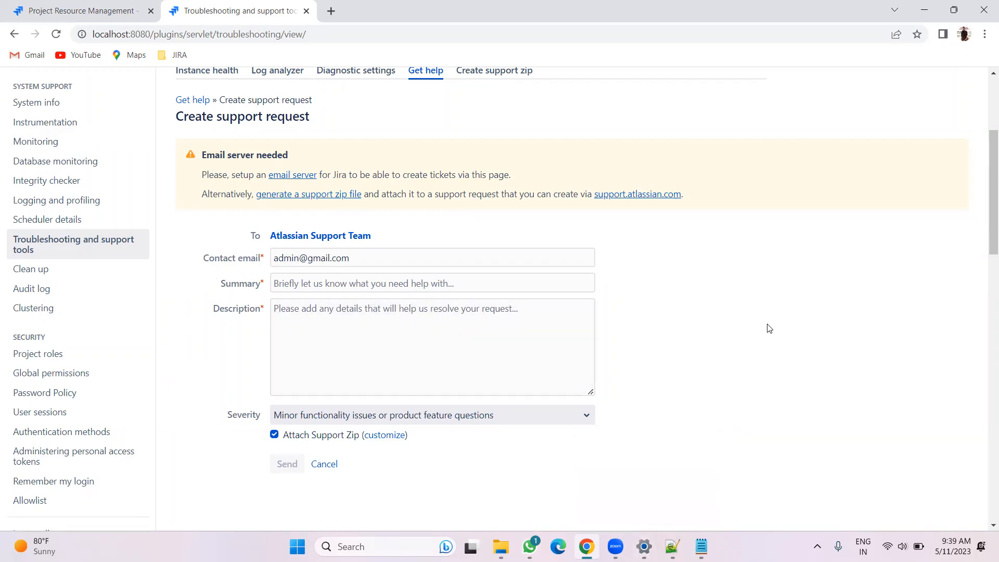
Switch to Notepad++ and add a line of equals signs below the indexing notes as a separator
left_click(672, 546)
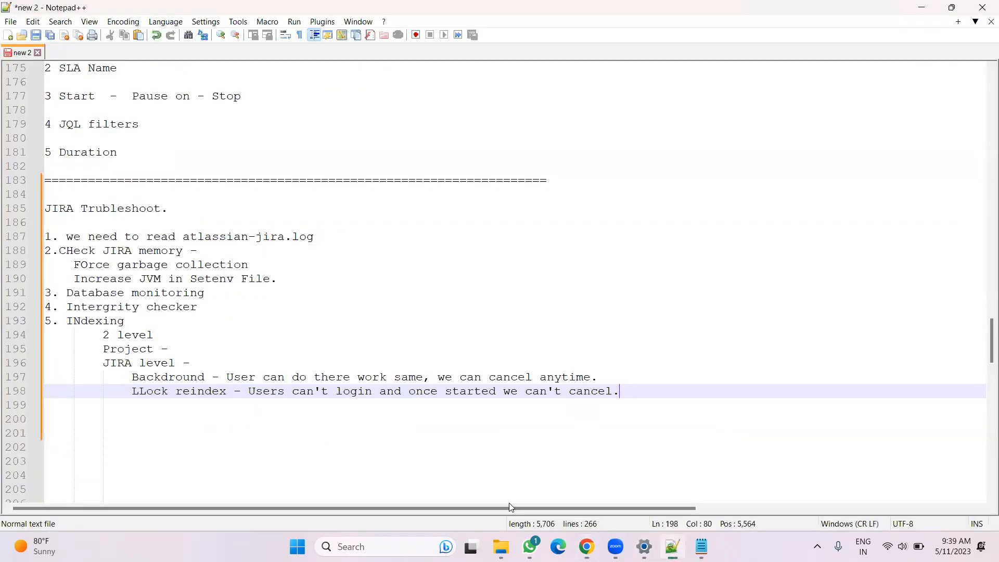
left_click(95, 409)
key("BackSpace")
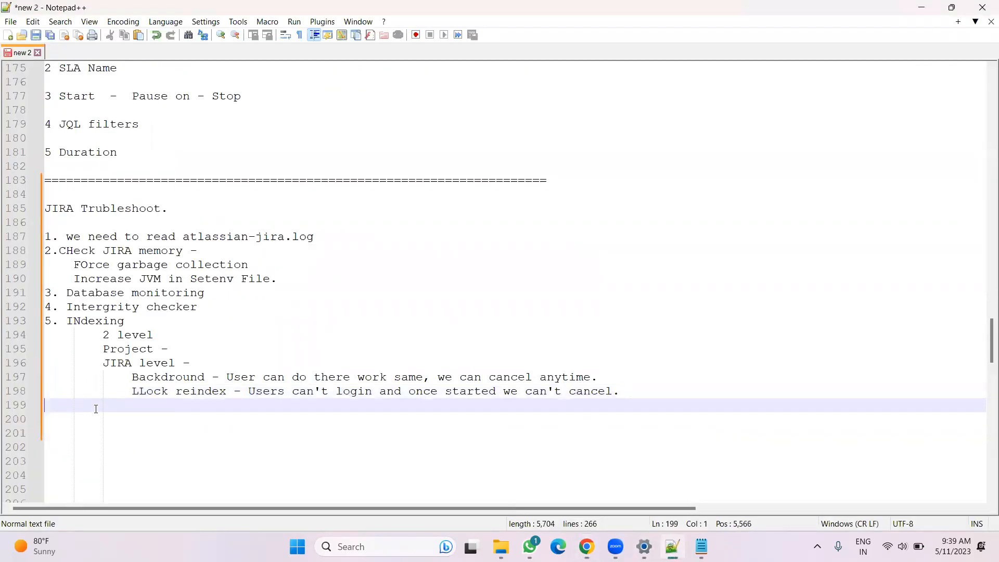
type("==============================")
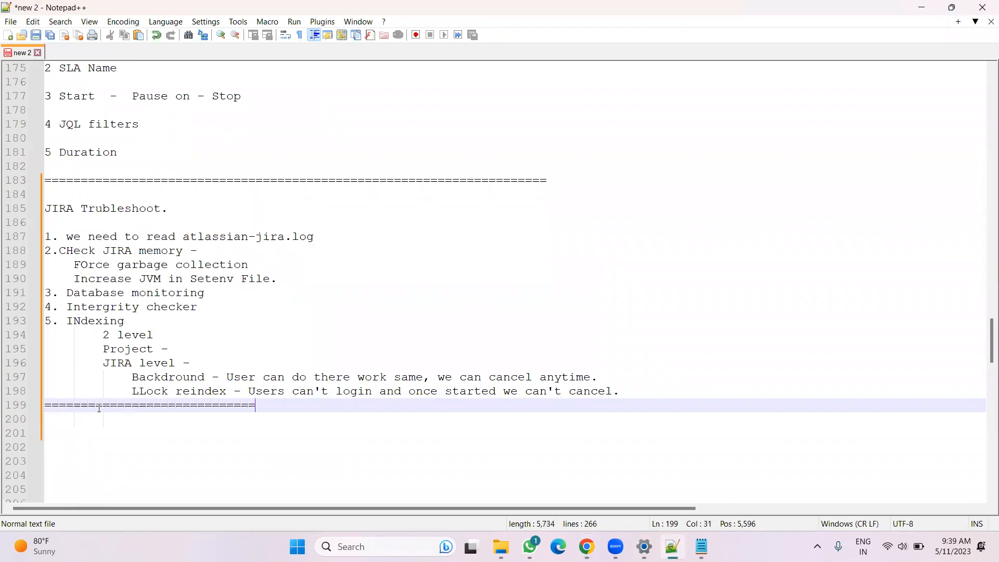
type("======================================================================================")
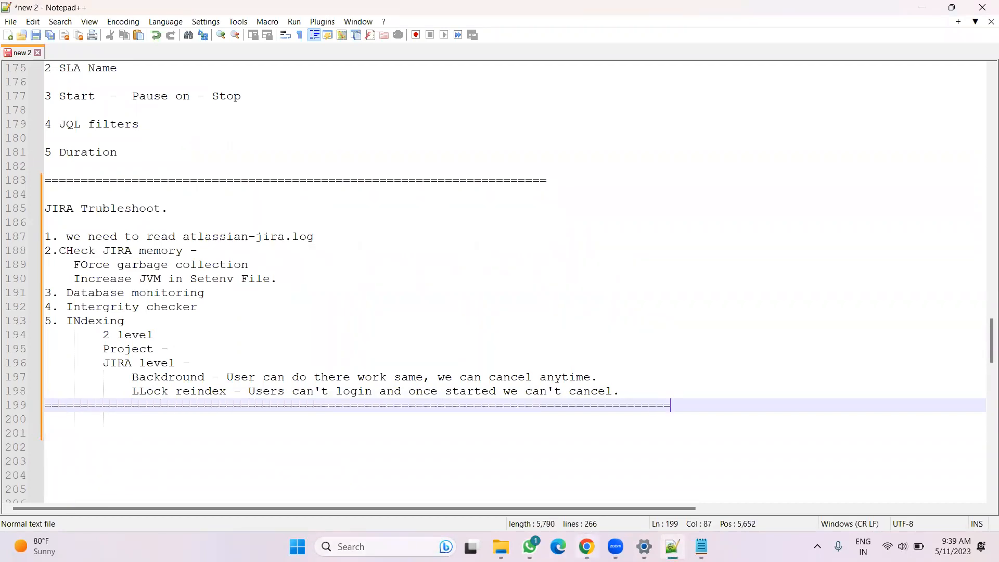
left_click(586, 546)
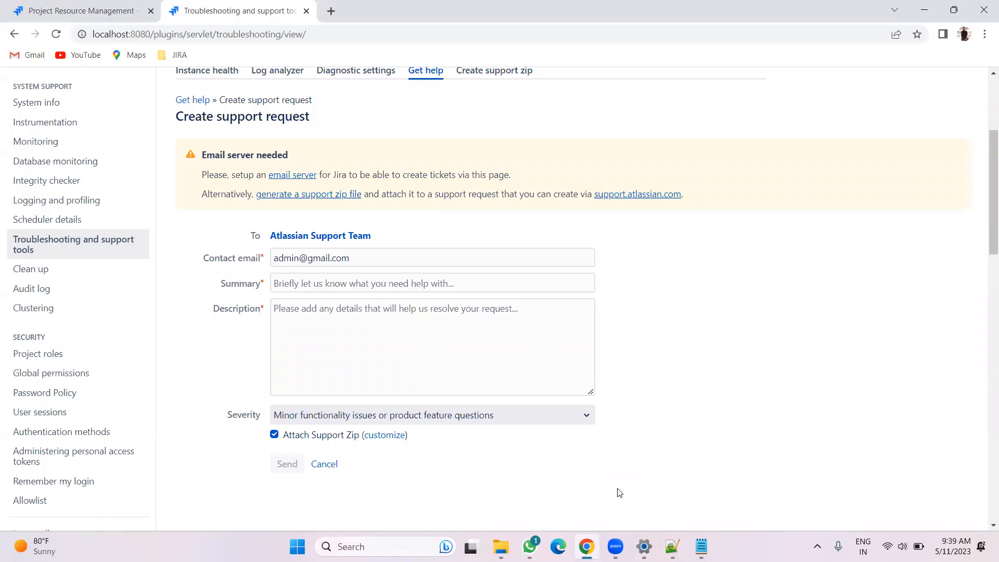
left_click(644, 546)
left_click(672, 546)
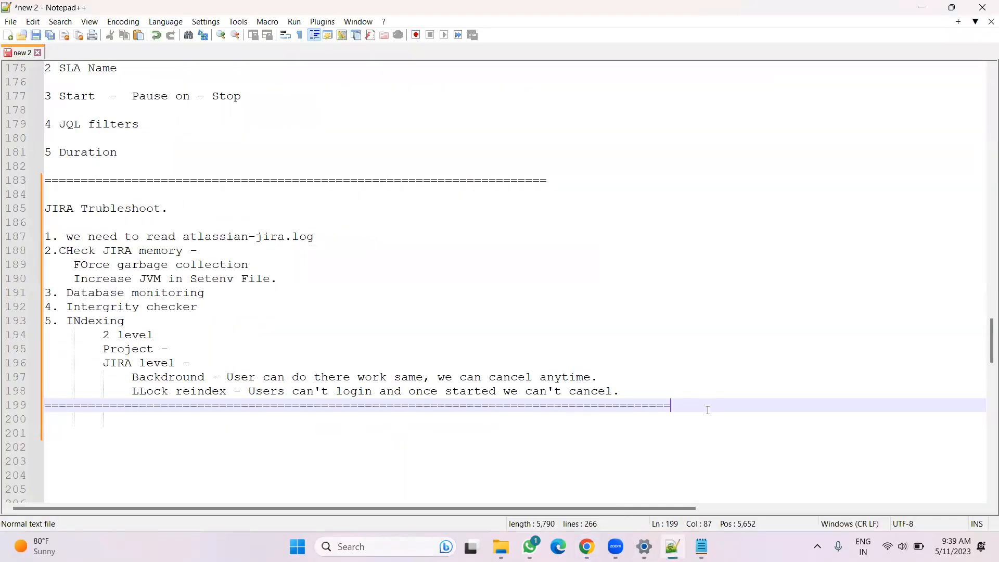
Start a new section headed "JIRA is down." below the separator and bring up the atlassian-jira log in Notepad
key("Return")
key("Return")
type("JIRA not")
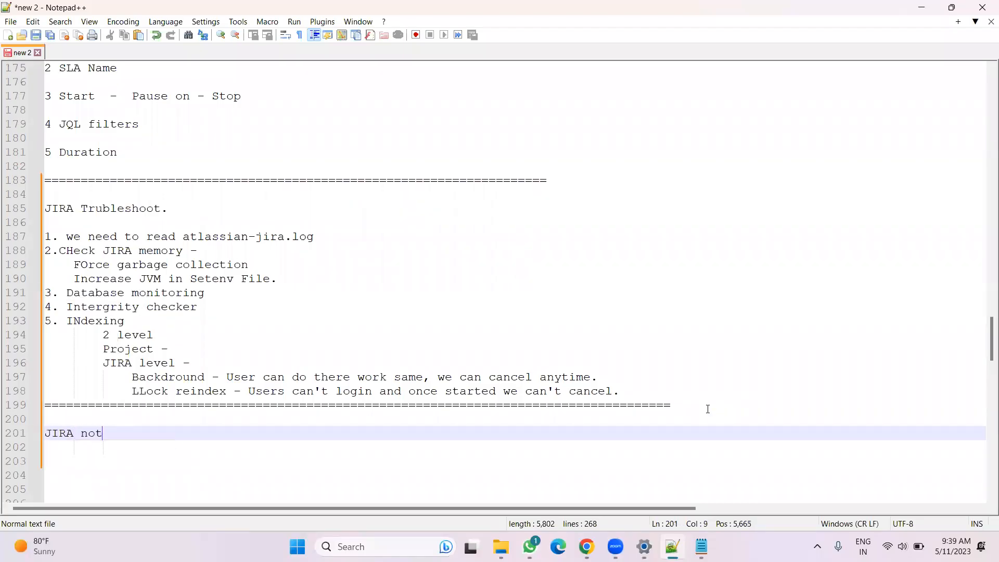
key("BackSpace")
key("BackSpace")
key("BackSpace")
type("is down.")
key("Return")
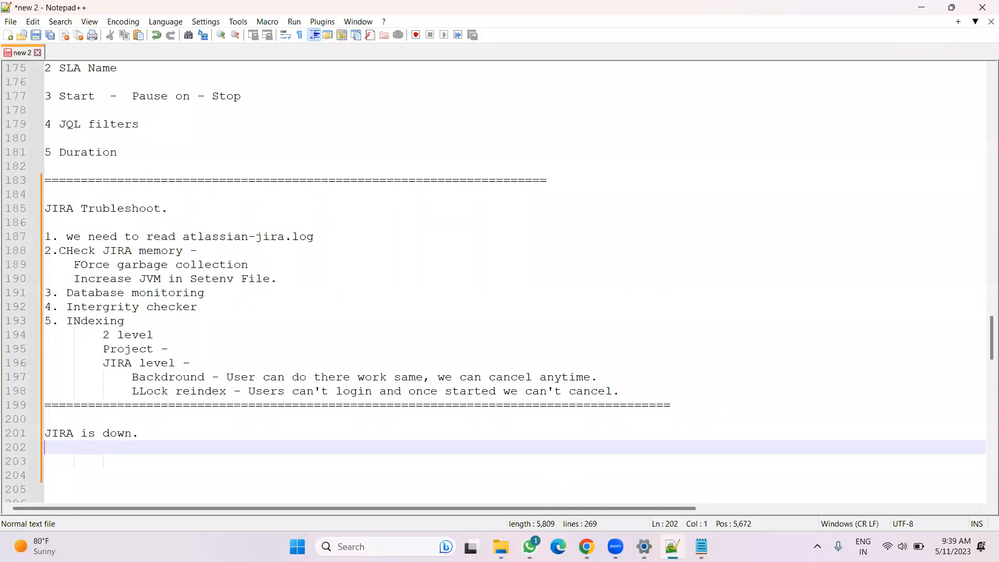
left_click(701, 546)
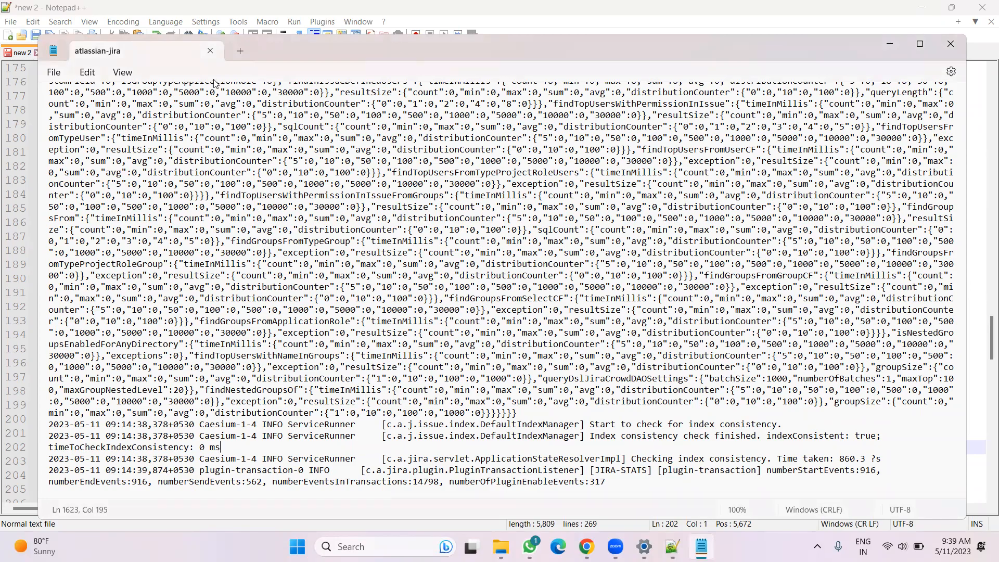
Open the Windows Services console and locate the Atlassian Jira service
left_click(211, 51)
scroll(145, 460, "down", 2)
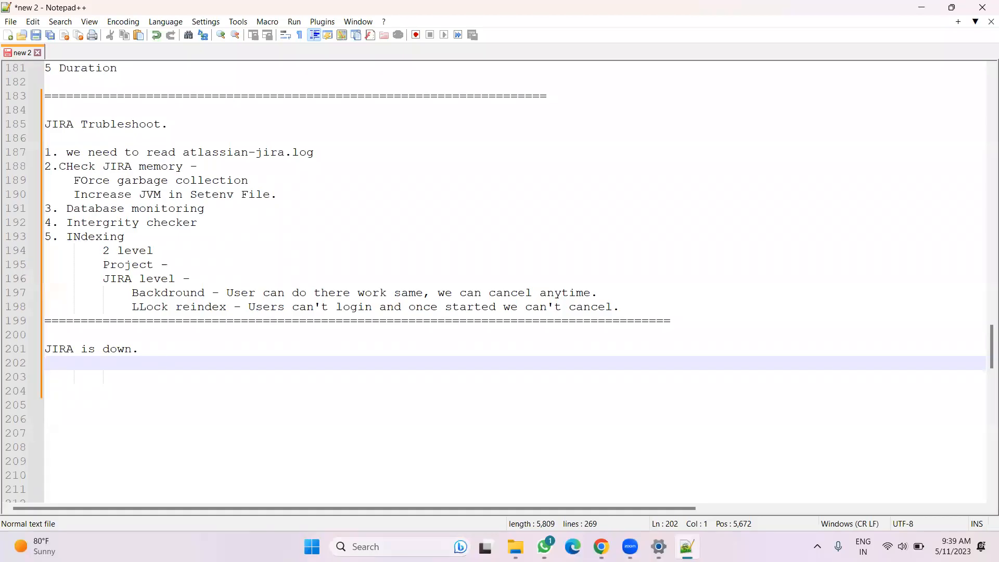
left_click(364, 546)
type("serv")
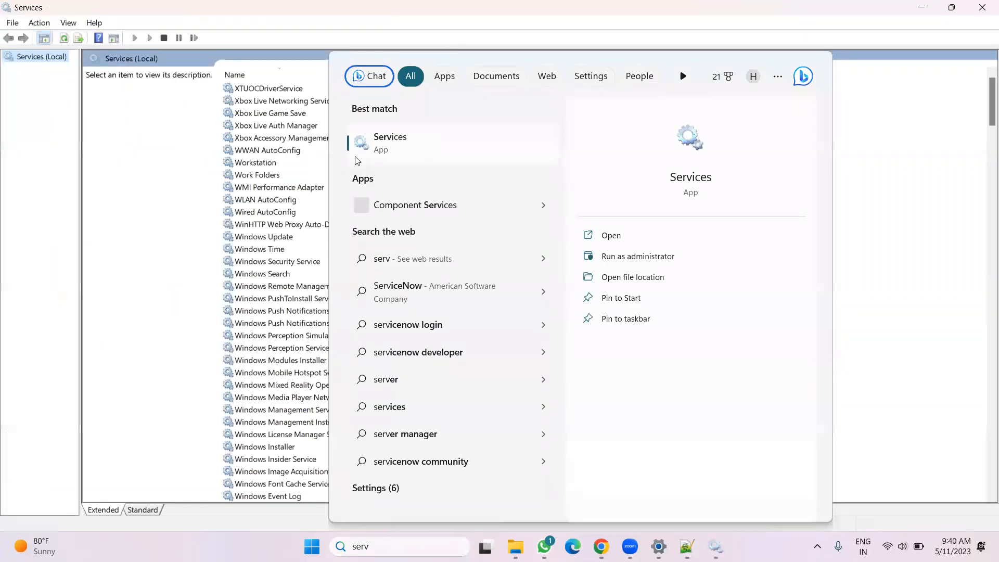
left_click(154, 184)
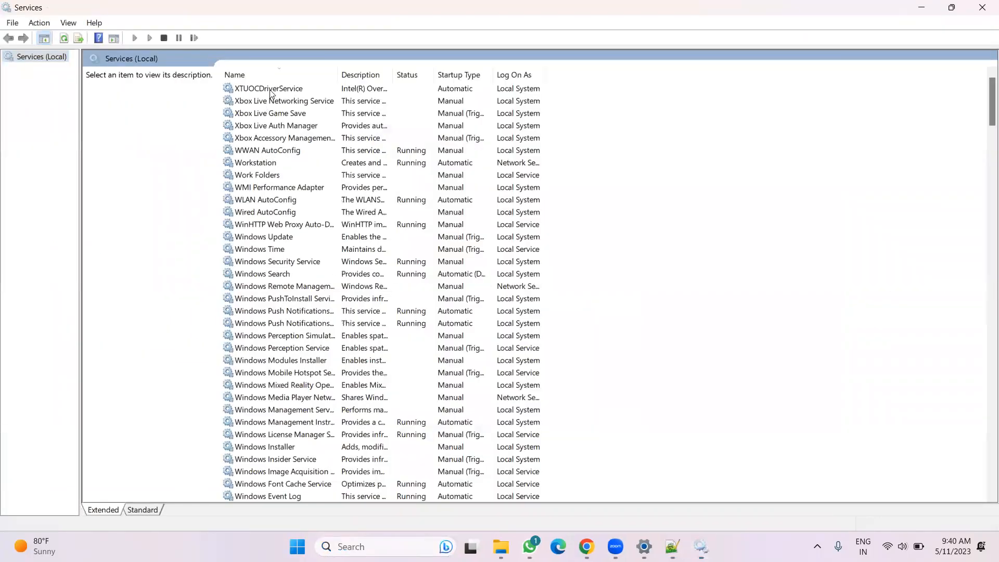
left_click(278, 73)
left_click(286, 213)
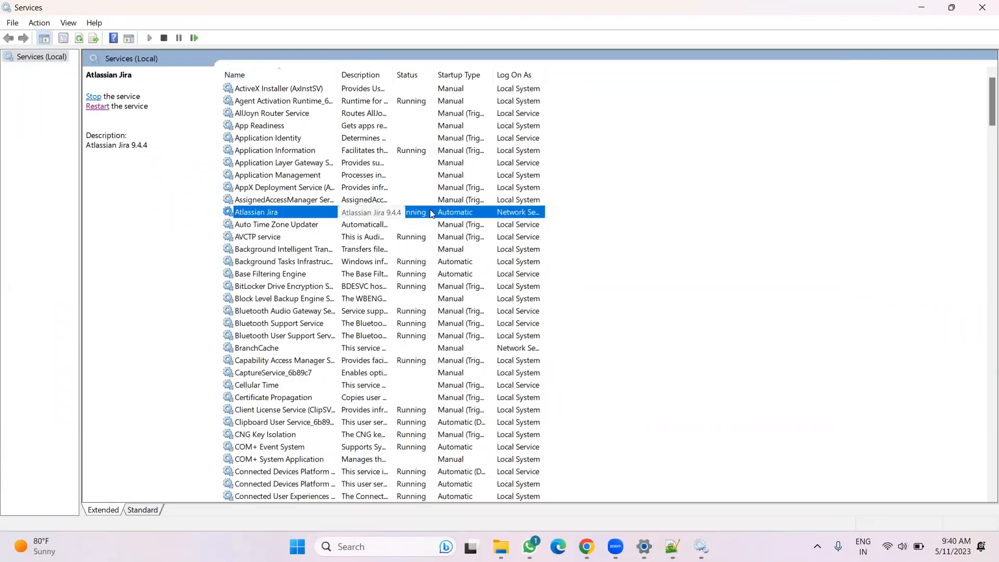
left_click(797, 302)
left_click(586, 547)
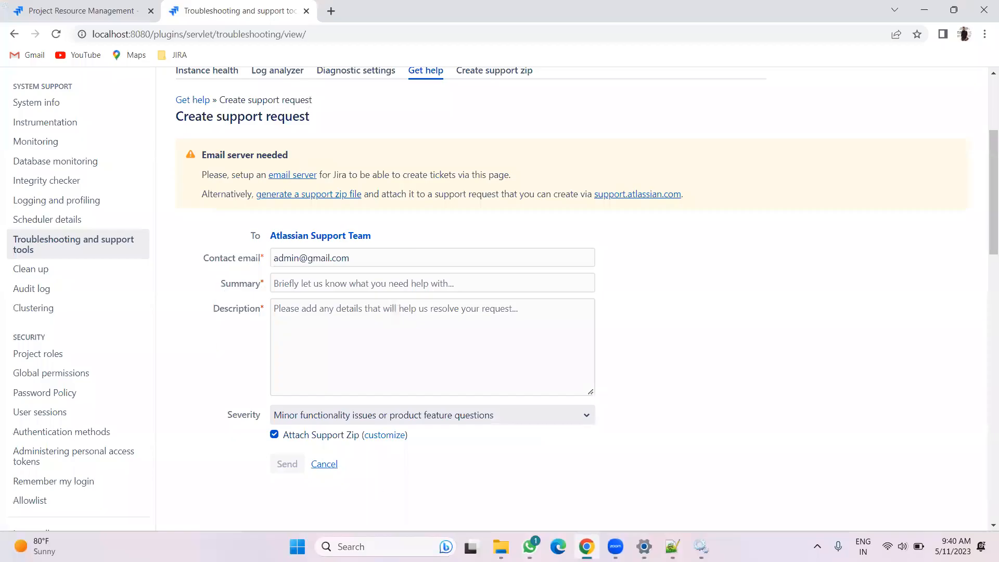
Add the line "Not runnnig - We need to start JIRA." under the JIRA is down heading
left_click(671, 546)
type("Not runnnig -")
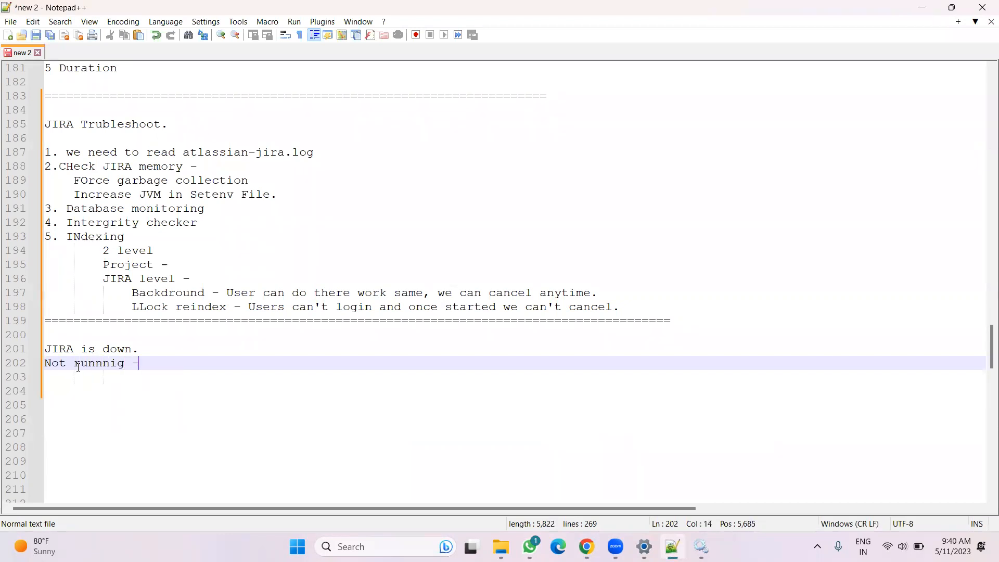
type(" We need to start JIRA")
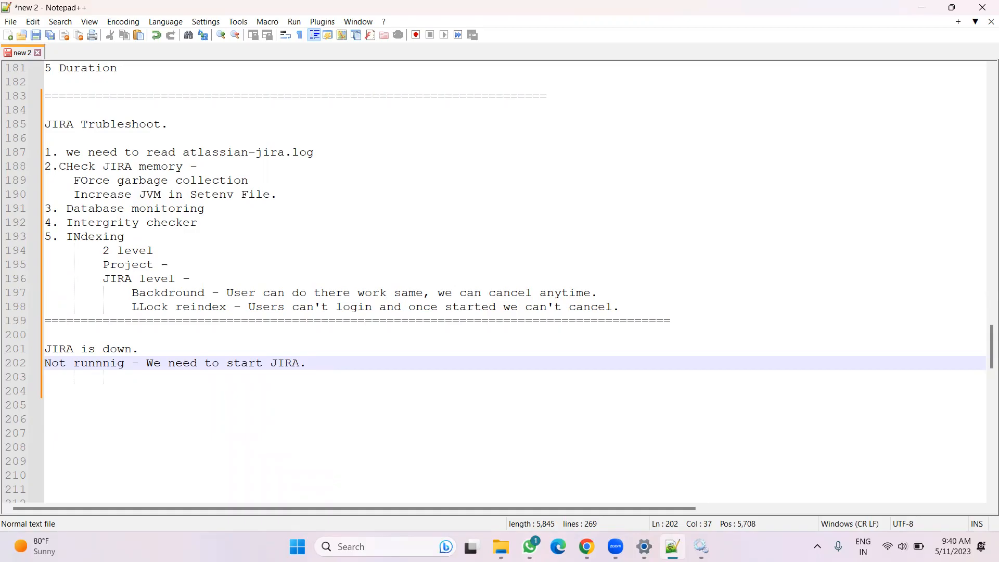
Append "Fine" to the not-running line and start a new line
left_click(672, 546)
left_click(701, 546)
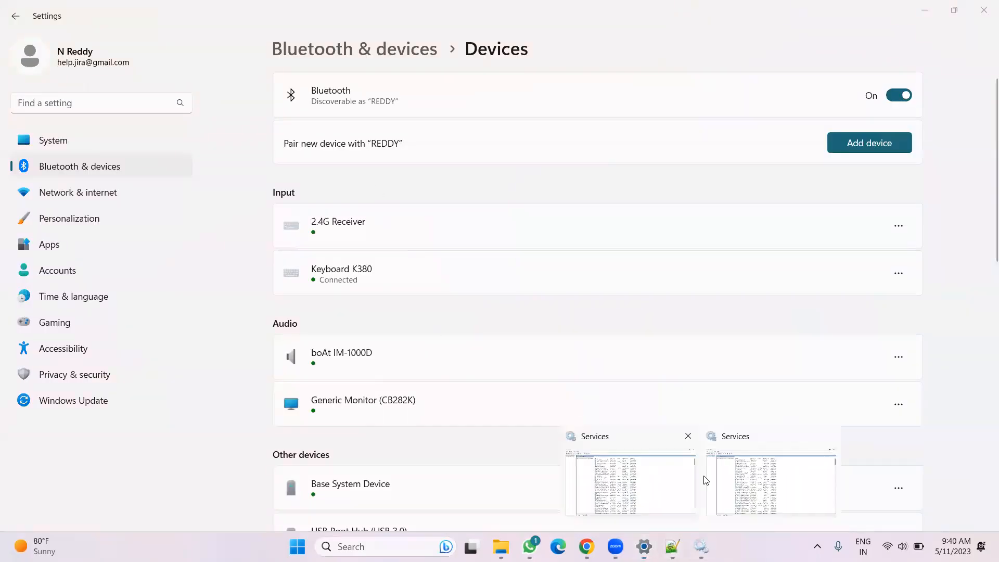
left_click(761, 479)
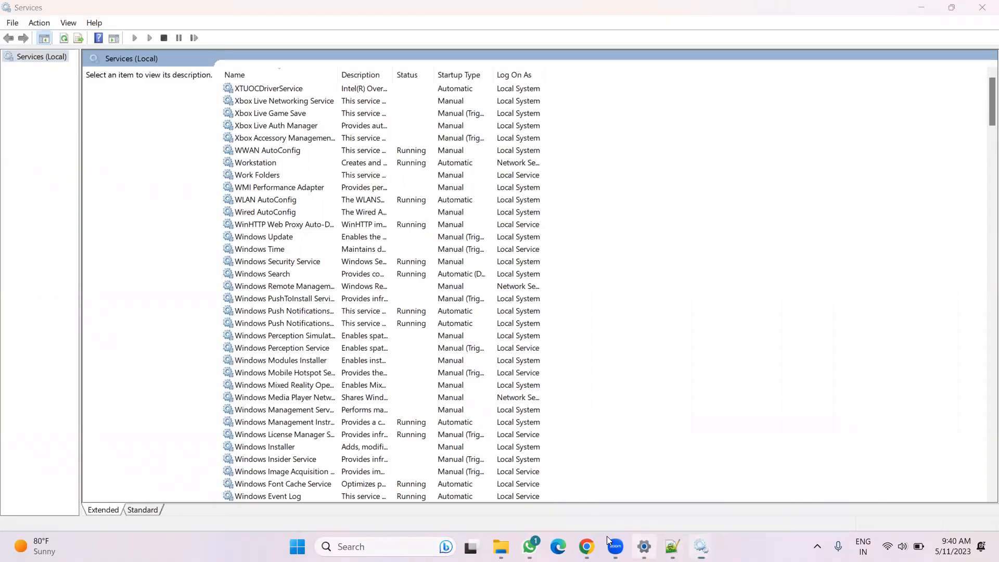
left_click(644, 546)
left_click(672, 546)
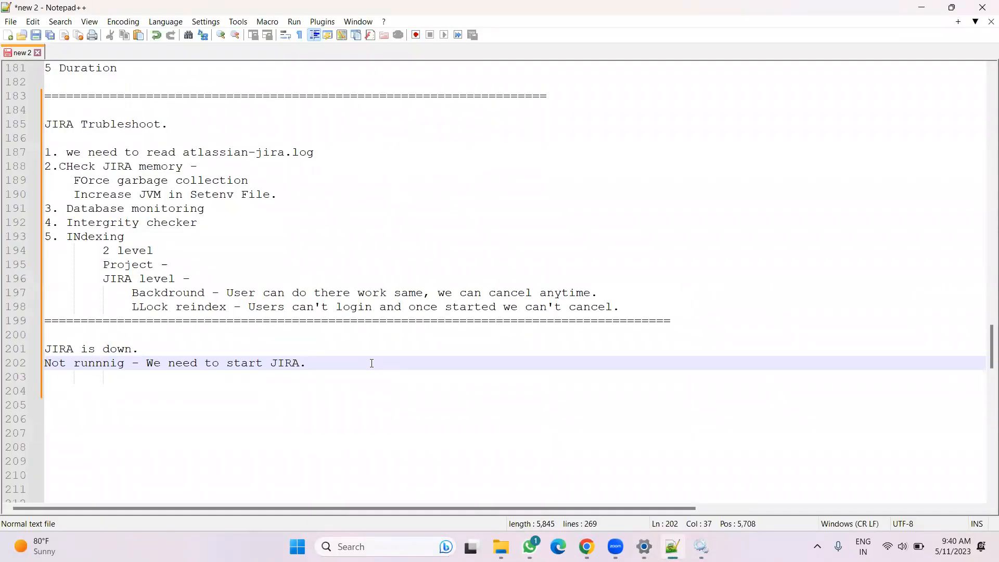
type("Fine")
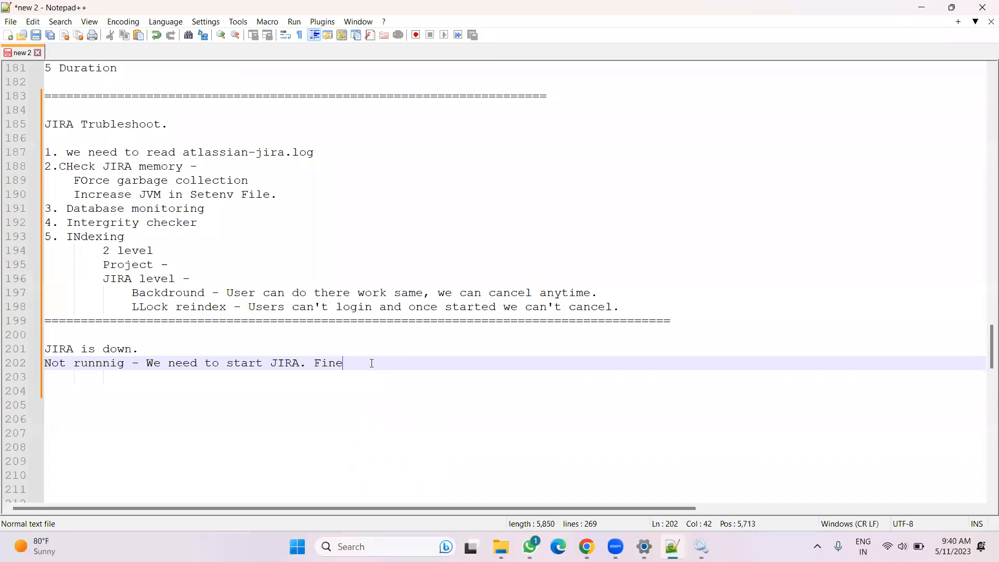
key("Return")
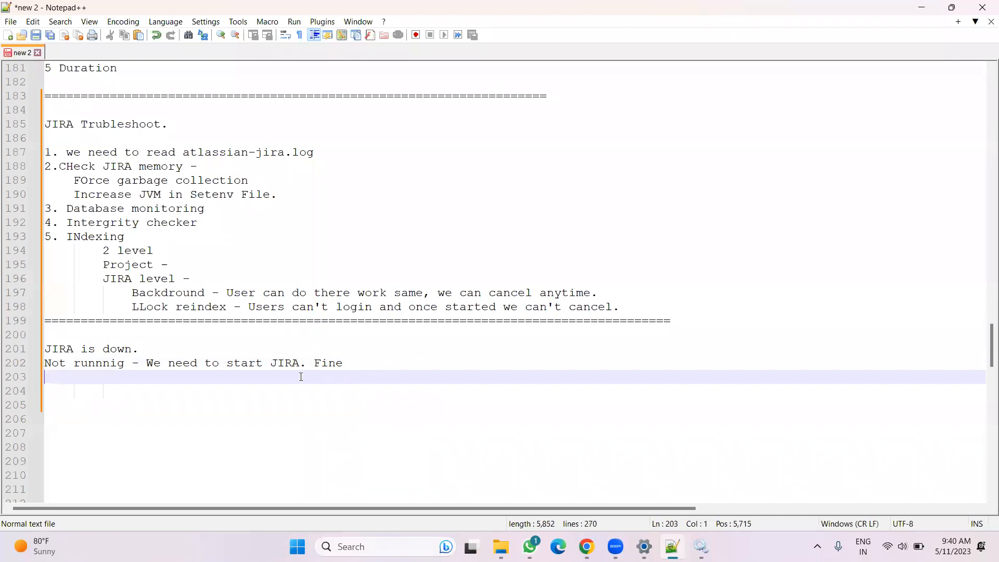
Duplicate the not-running line onto the line below it and close the column editor
left_click_drag(360, 362, 40, 364)
key("alt+c")
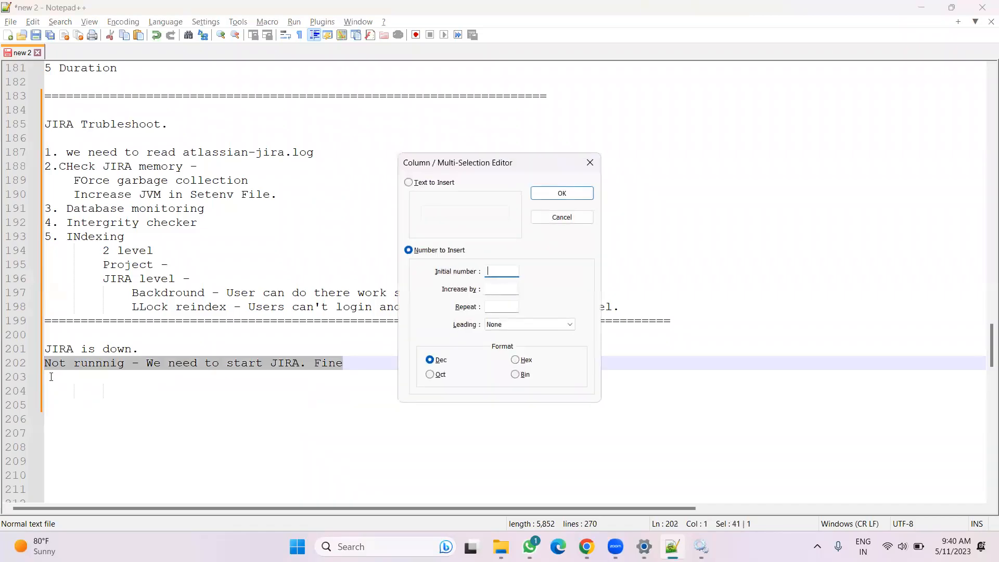
left_click(273, 378)
left_click_drag(343, 363, 29, 367)
key("ctrl+c")
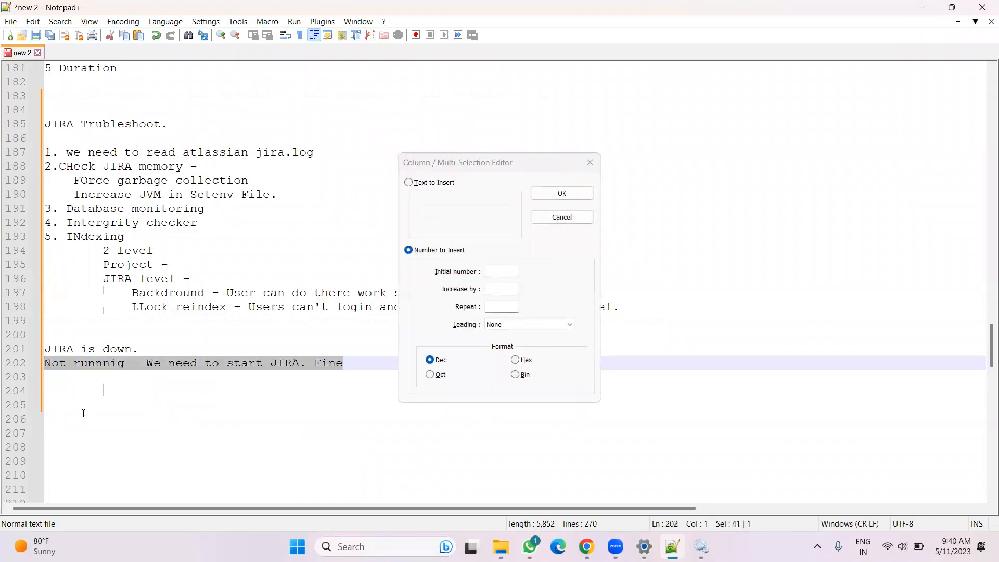
left_click(83, 416)
left_click(349, 363)
key("Return")
key("ctrl+v")
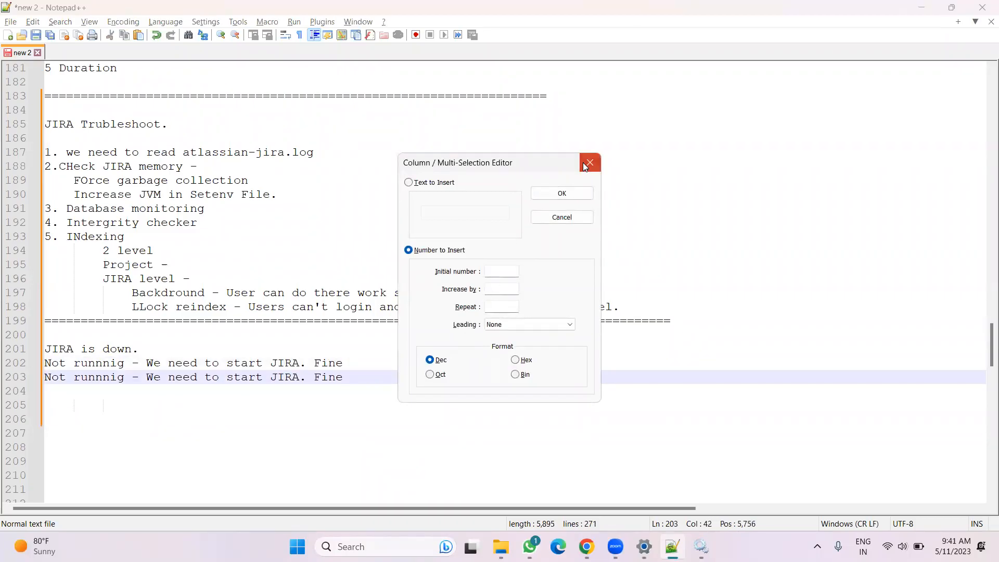
left_click(590, 162)
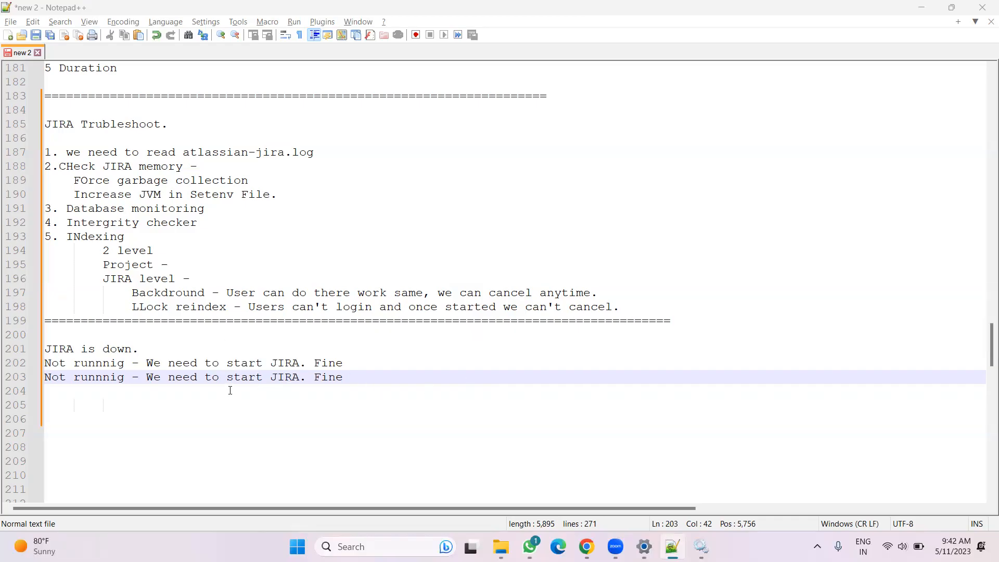
Replace "Fine" at the end of the copied line with "not started."
key("BackSpace")
key("BackSpace")
key("BackSpace")
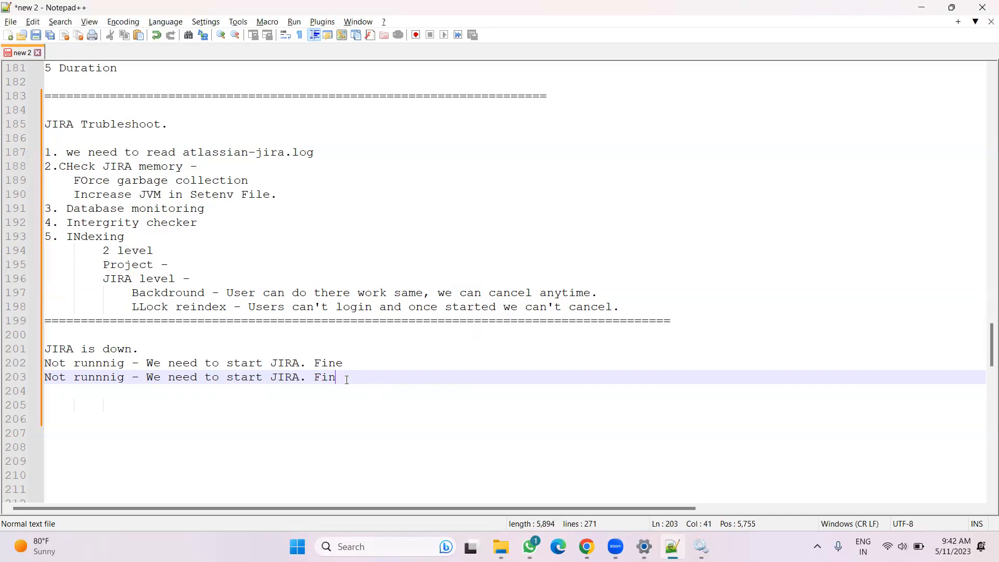
key("BackSpace")
type("not s")
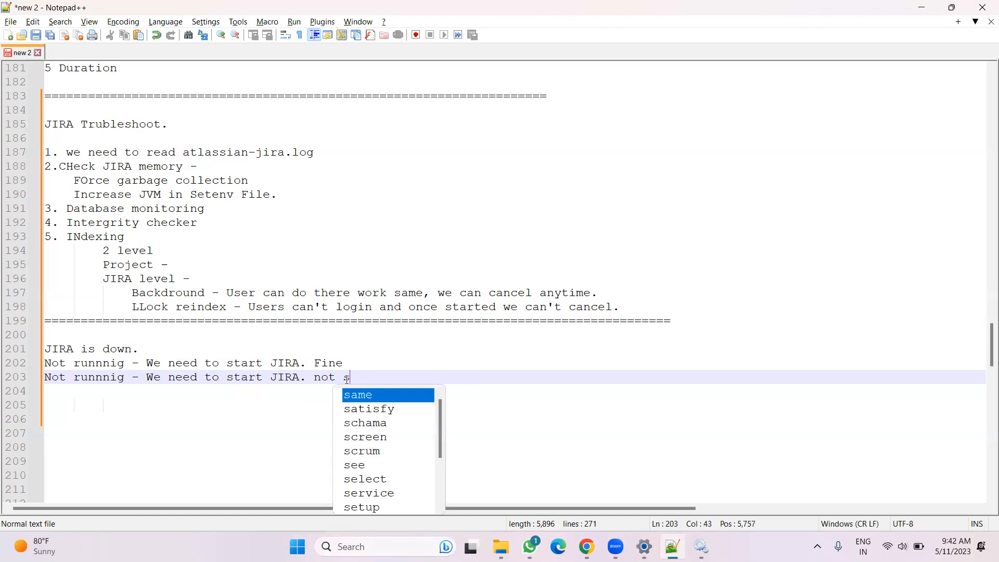
type("tarted.")
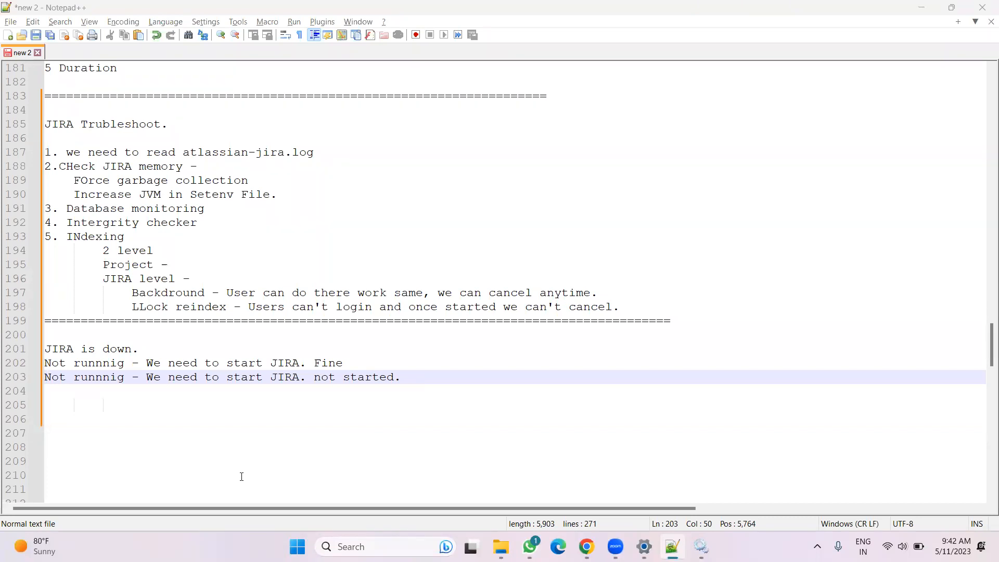
left_click(409, 383)
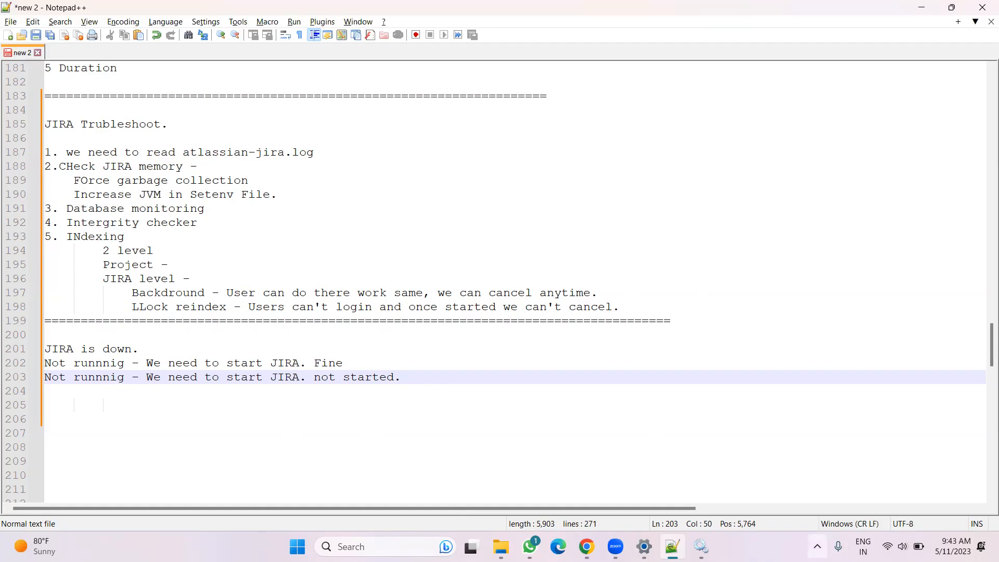
mouse_move(701, 546)
left_click(630, 483)
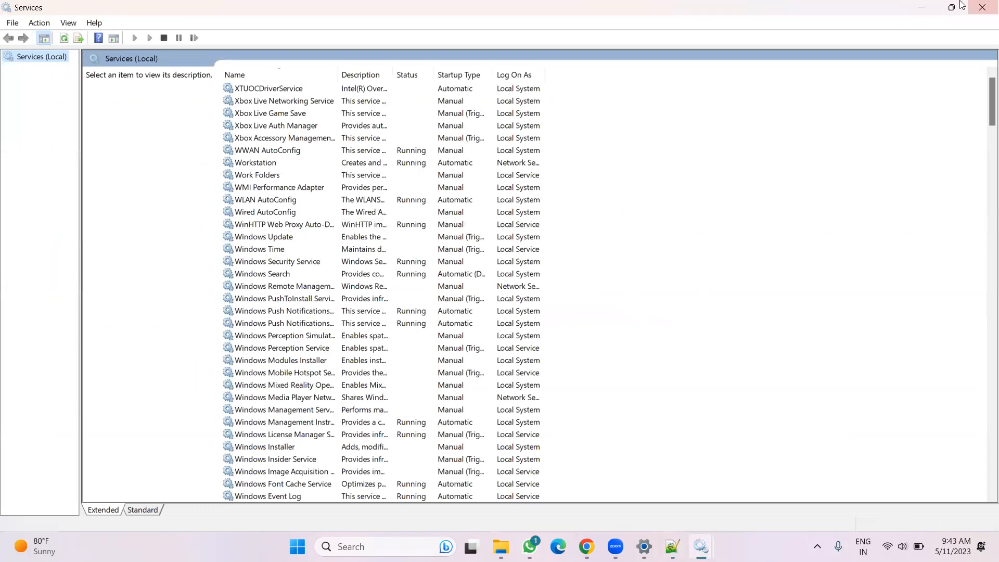
key("alt+Tab")
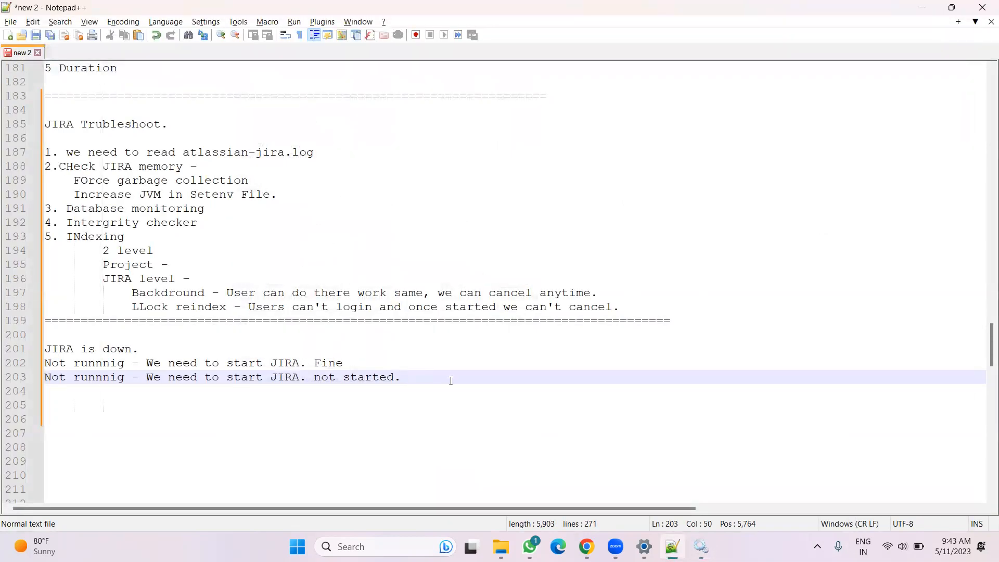
left_click(369, 362)
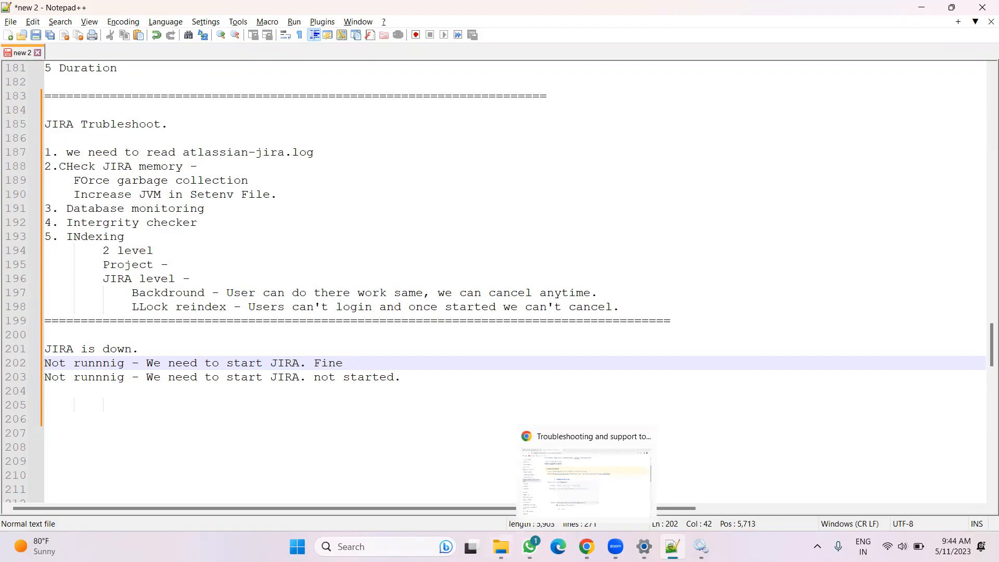
Open the catalina.2023-05-10 log from the Jira installation's logs folder, sorted by date modified, and scroll through it
left_click(500, 547)
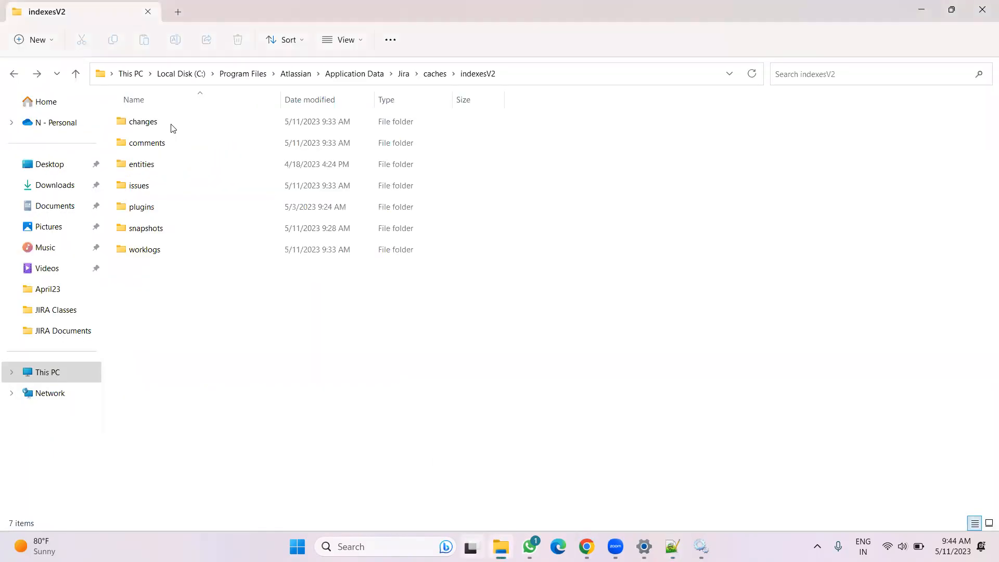
left_click(287, 76)
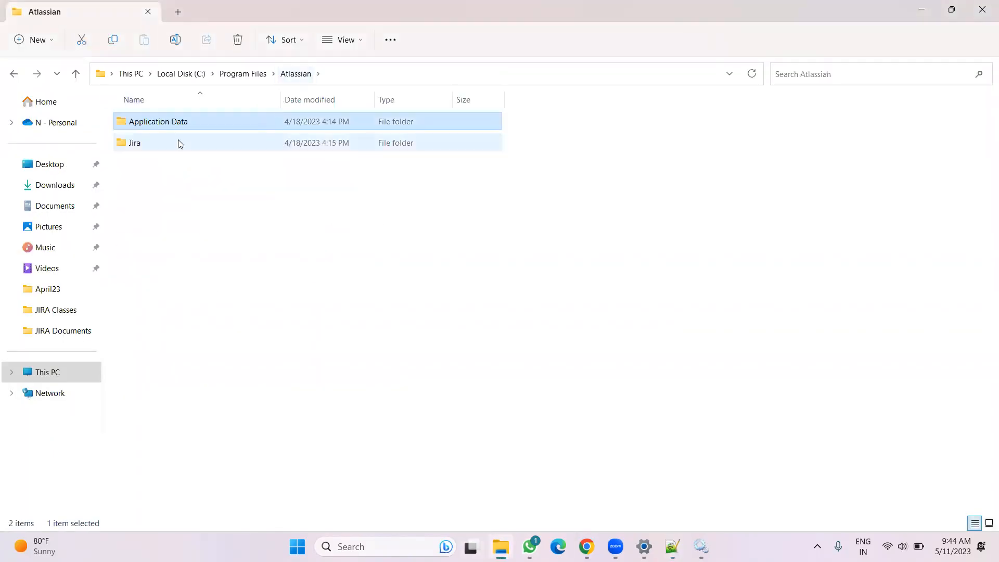
double_click(145, 143)
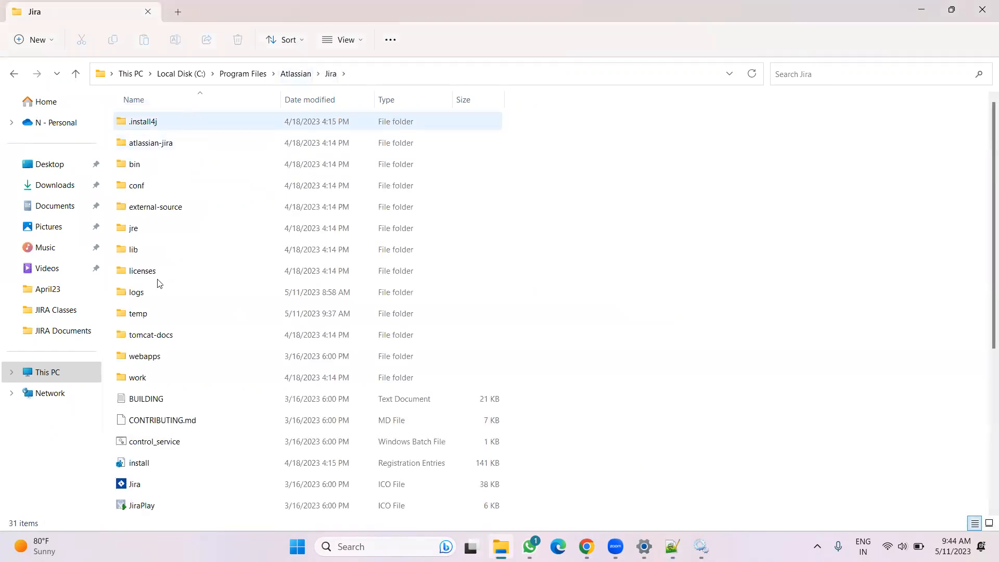
double_click(150, 292)
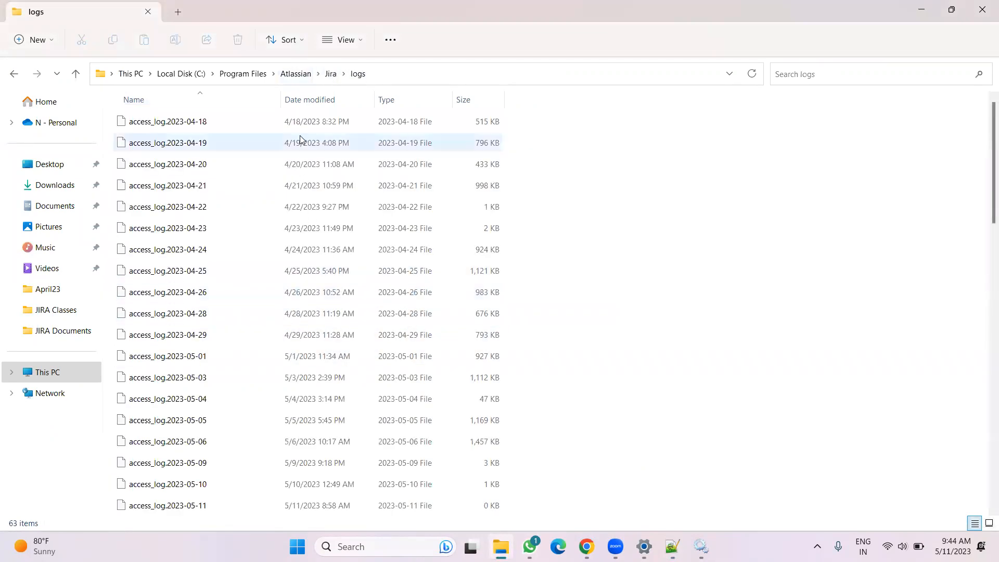
left_click(303, 99)
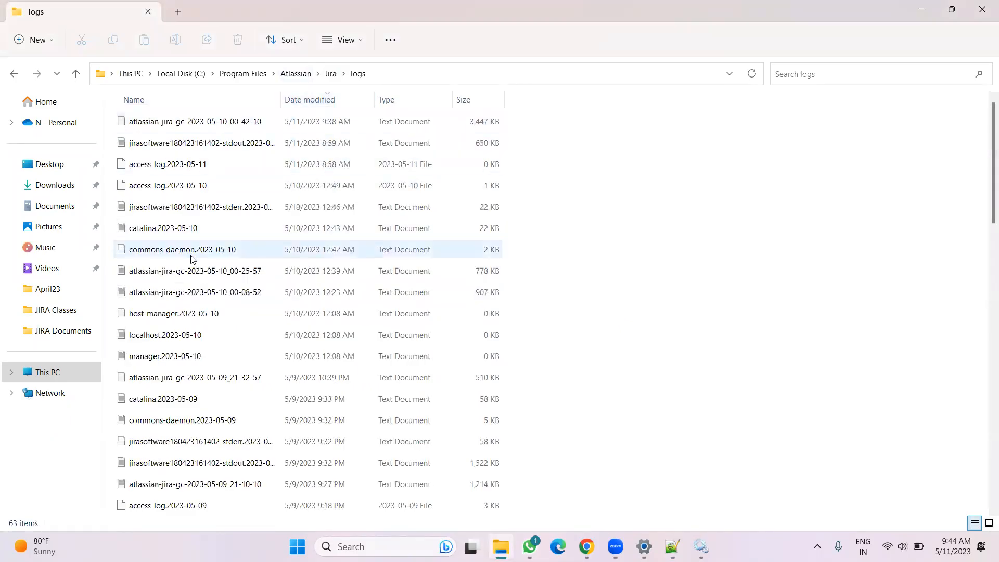
left_click(161, 404)
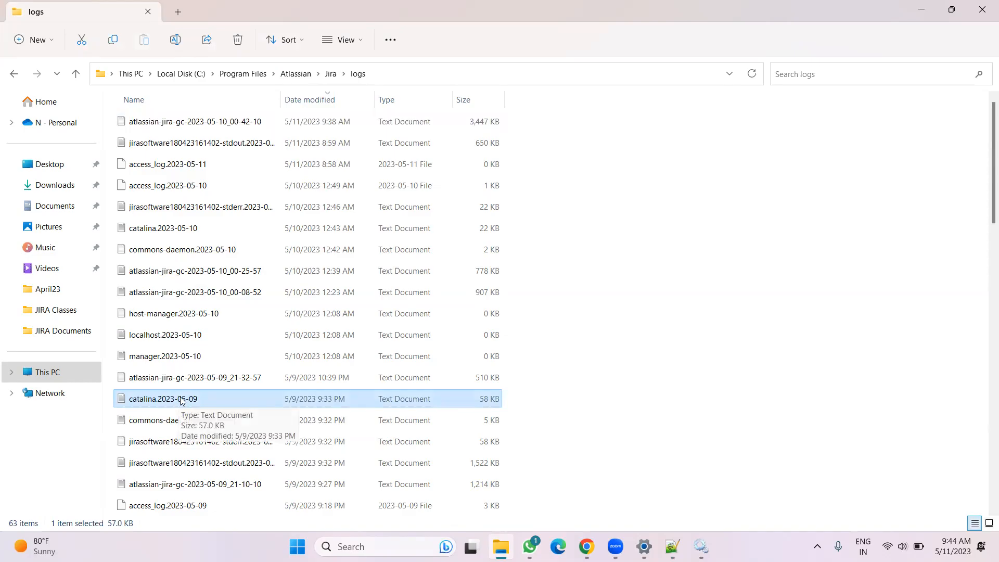
left_click(171, 234)
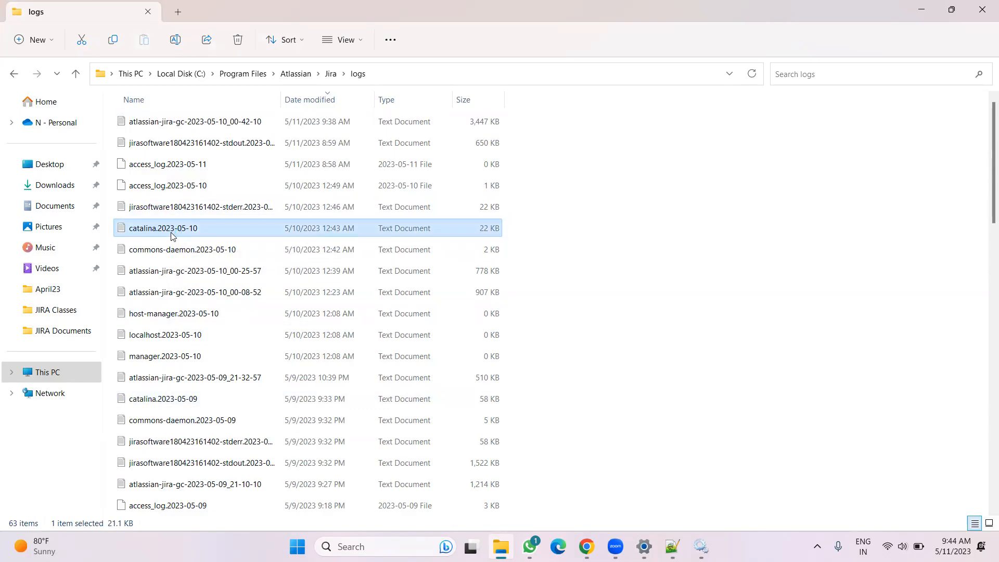
double_click(173, 235)
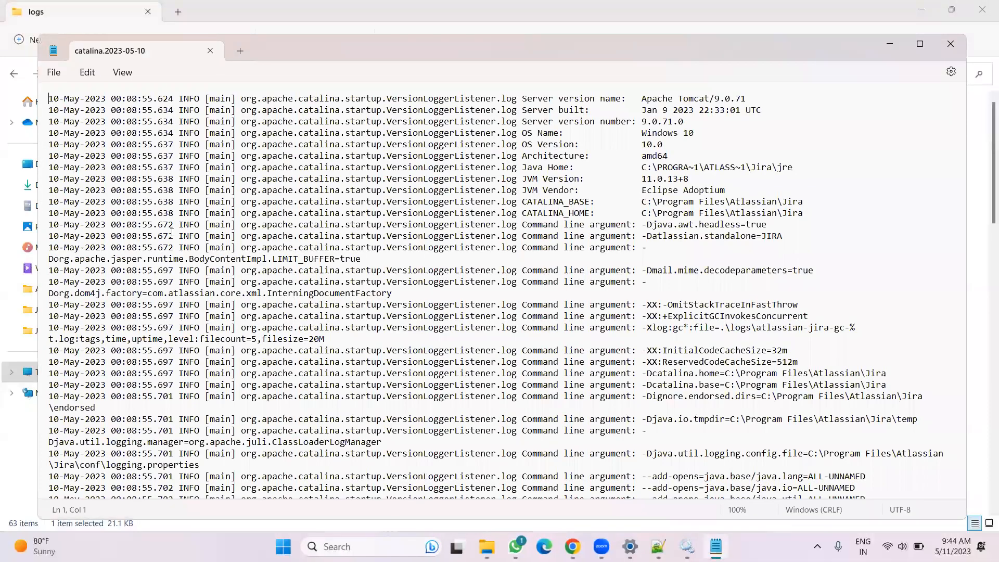
left_click(961, 297)
left_click_drag(961, 297, 961, 450)
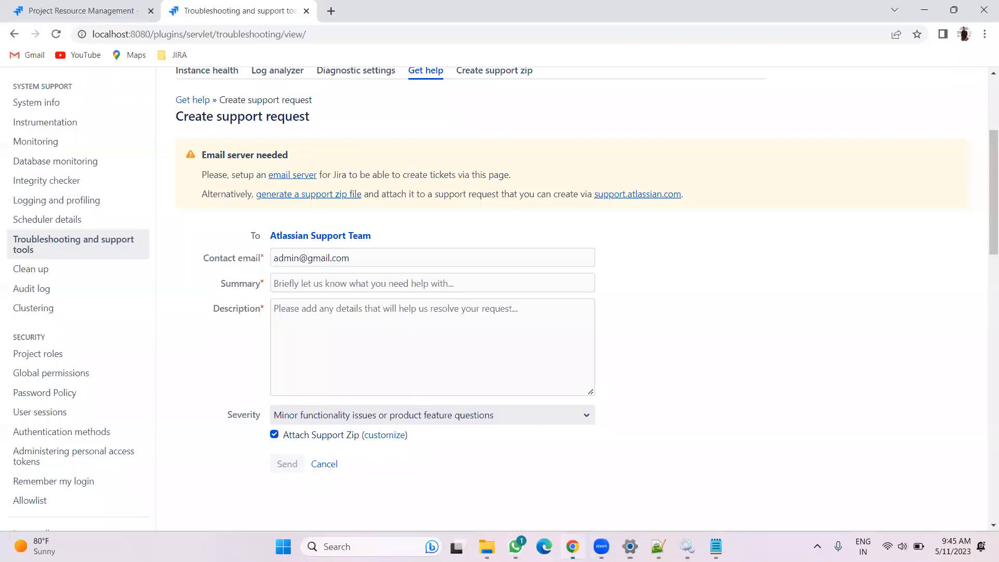
Close the Troubleshooting and support tools browser tab and return to the notes
left_click(307, 11)
scroll(104, 130, "down", 6)
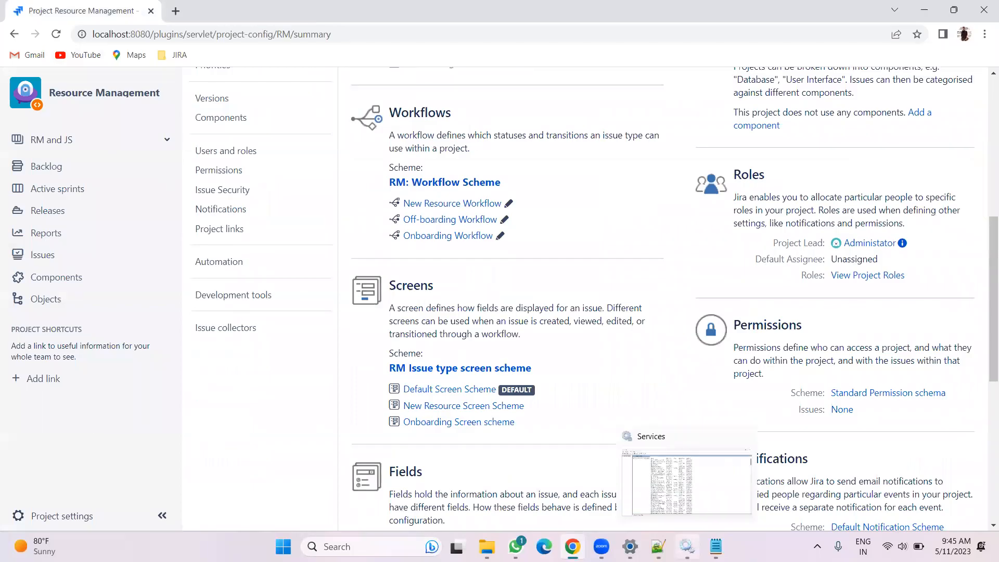
left_click(716, 546)
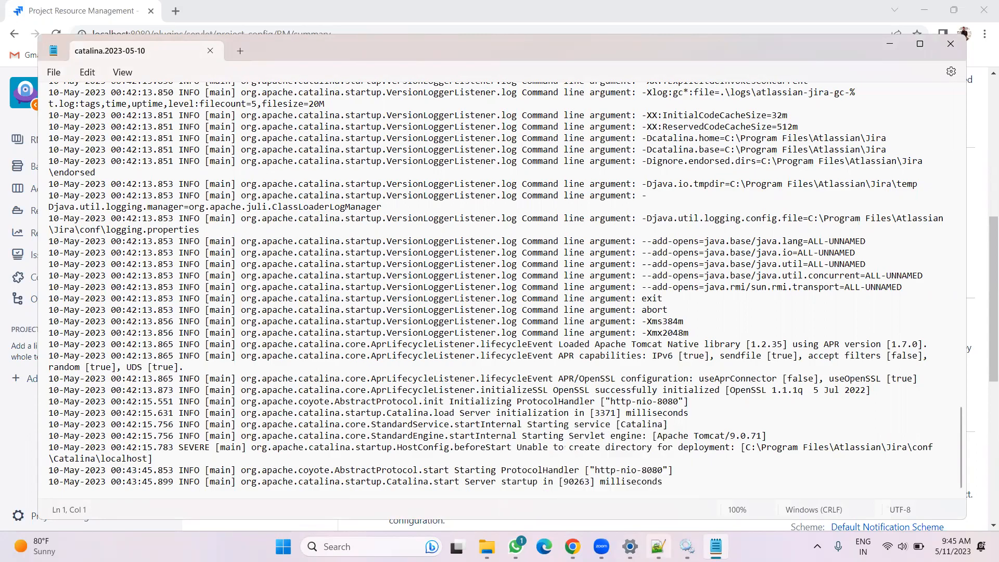
left_click(657, 546)
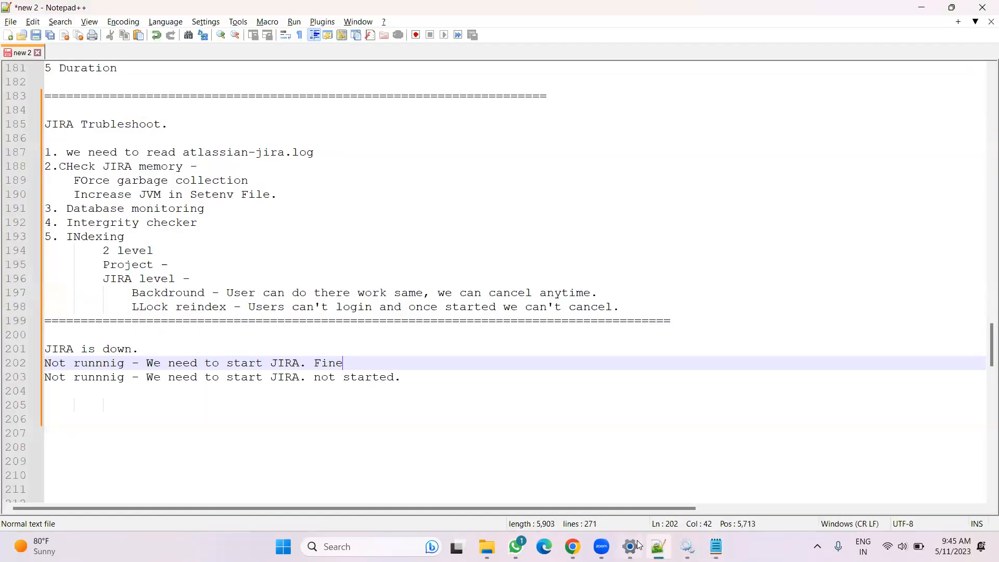
Add a new "Running -" entry a few lines below the two not-running lines
left_click(418, 377)
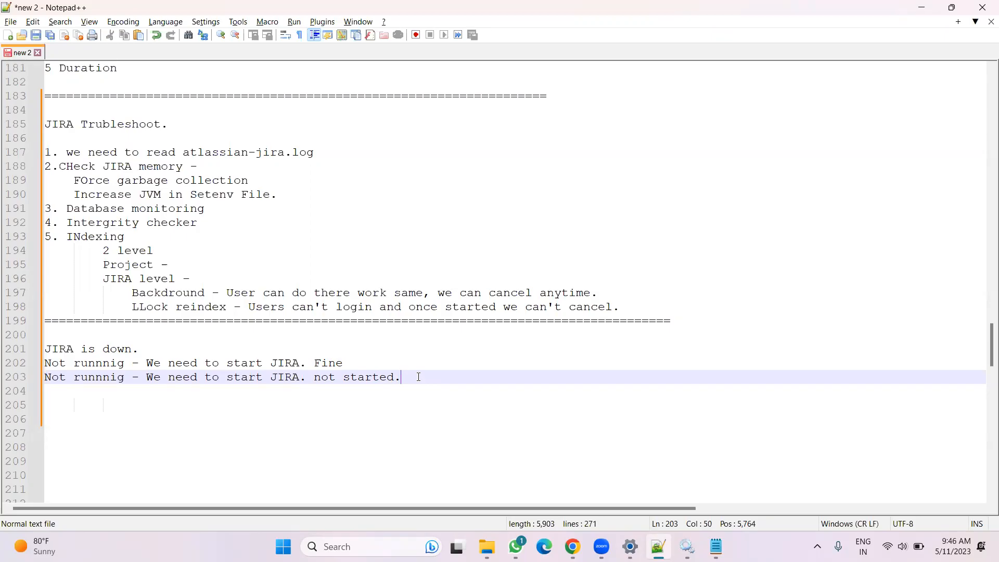
key("Return")
key("Return")
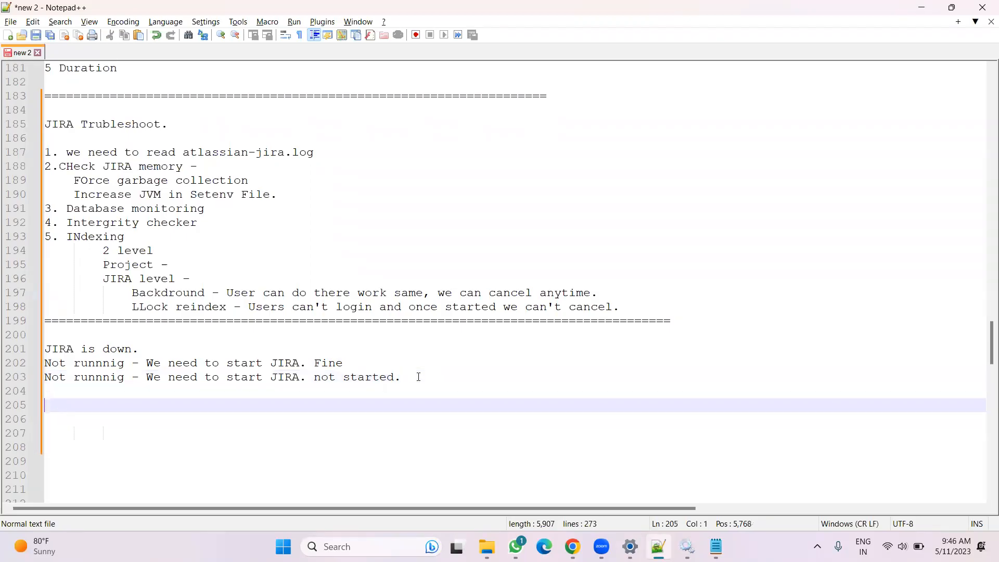
left_click_drag(151, 349, 13, 354)
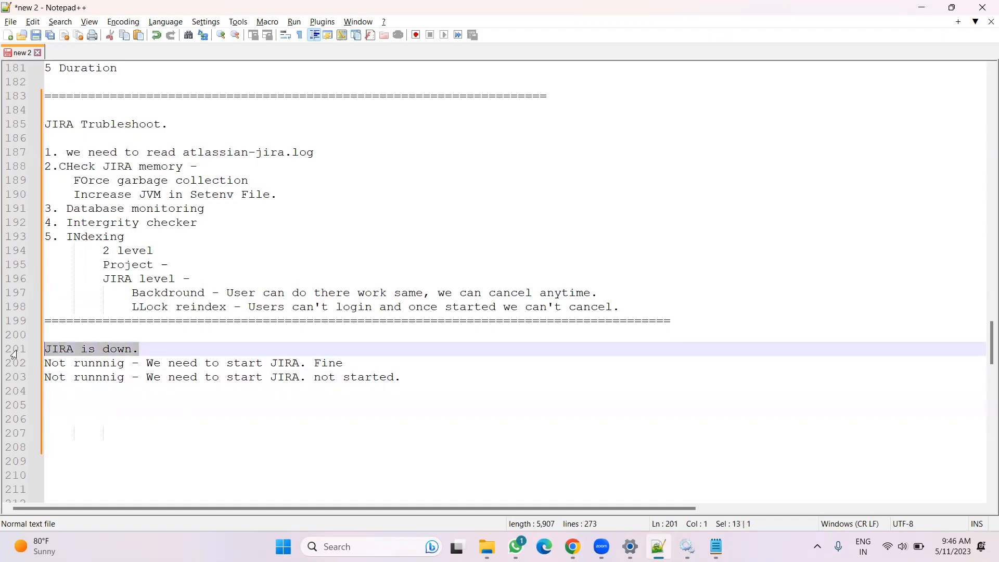
left_click(73, 416)
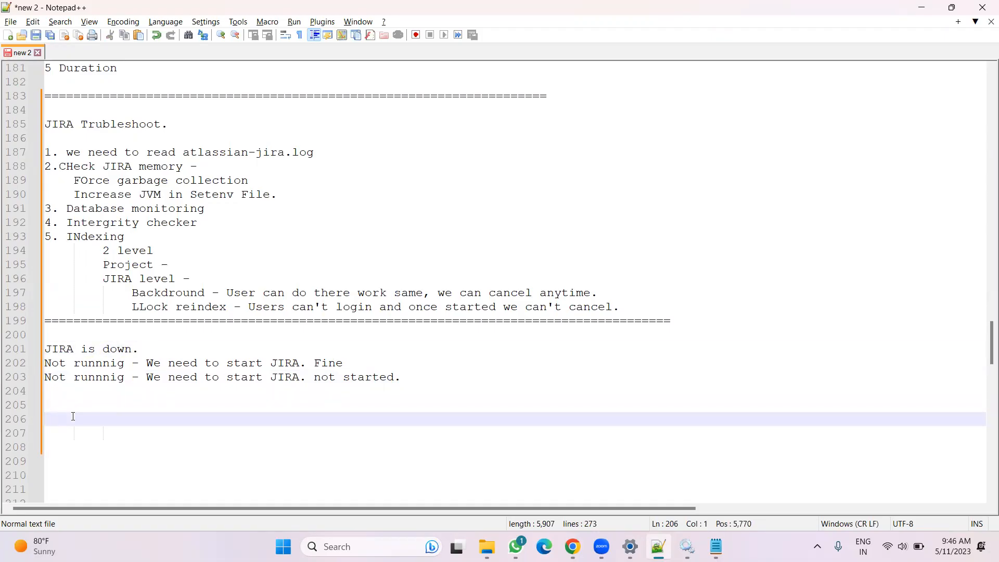
type("Running -")
Open the localhost.2023-05-10 log from the Jira logs folder, then close its tab
key("alt+Tab")
left_click(572, 546)
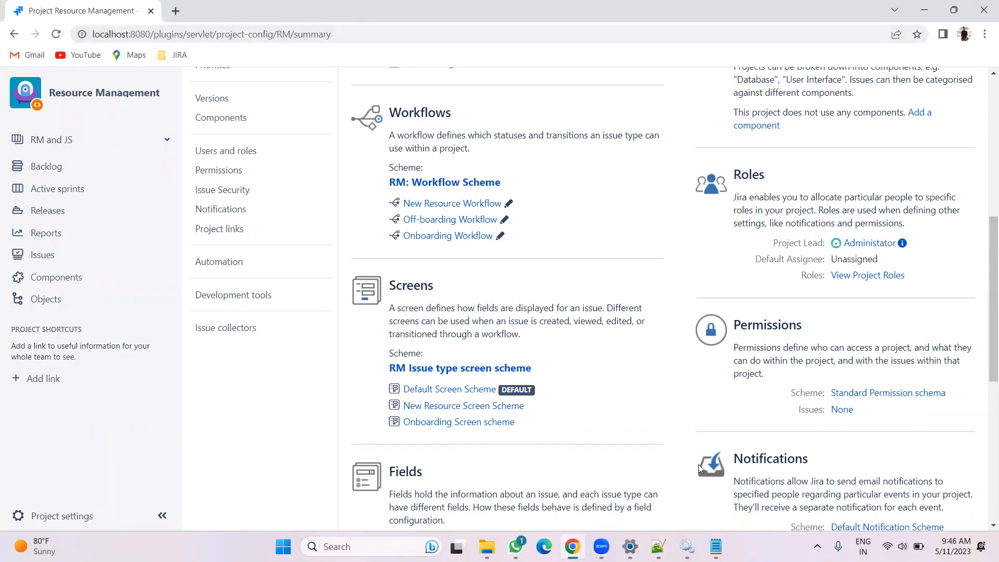
left_click(486, 546)
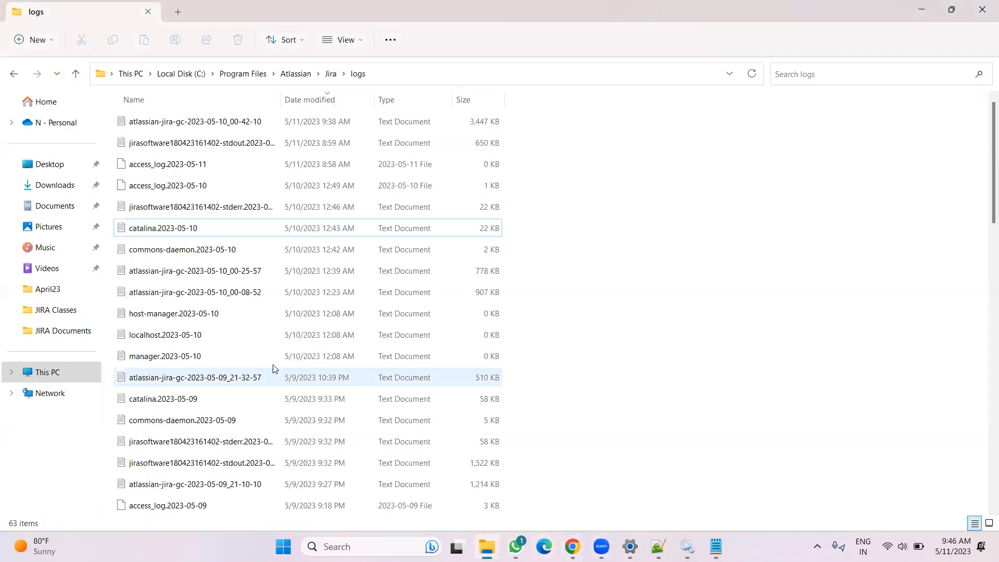
left_click(180, 341)
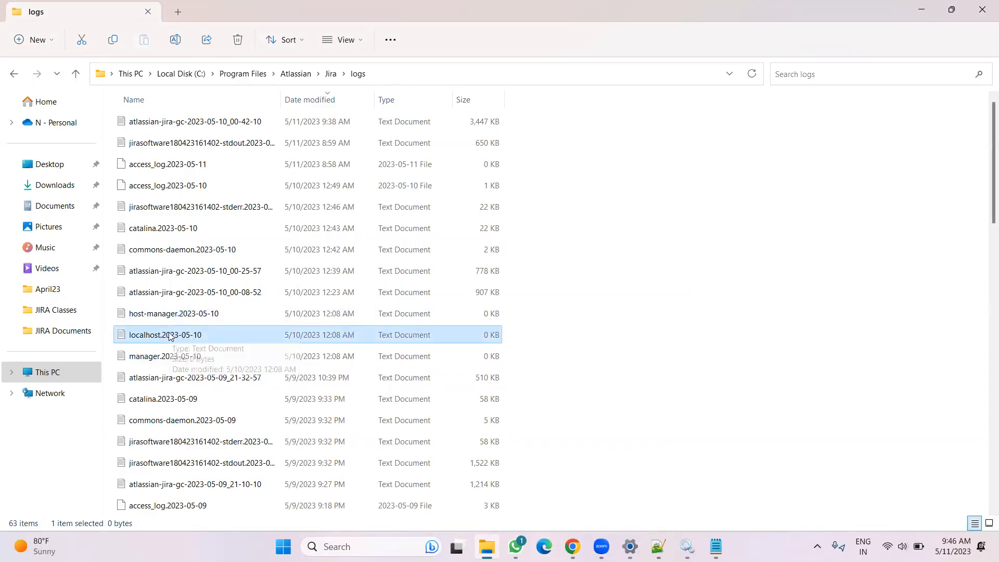
double_click(199, 335)
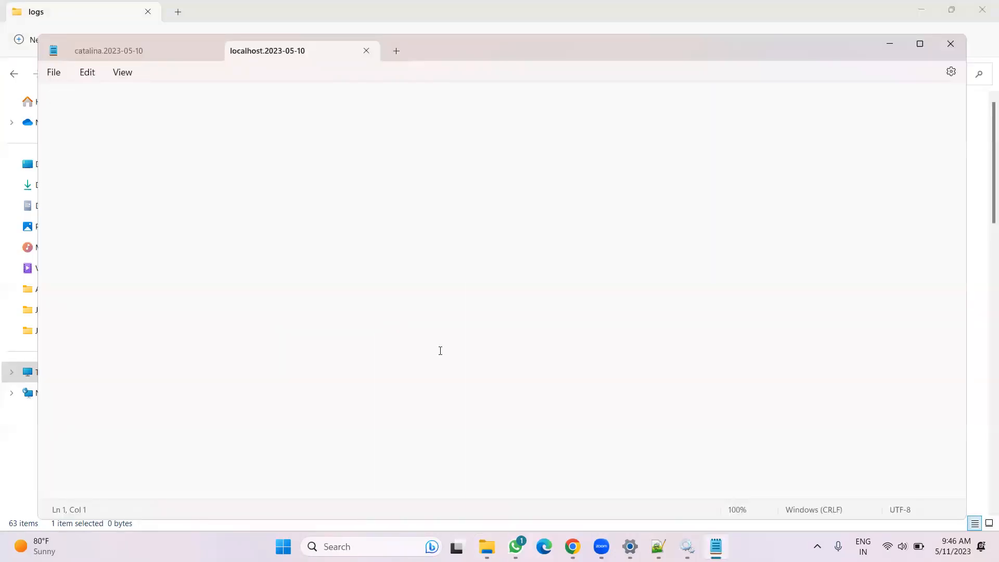
left_click(572, 546)
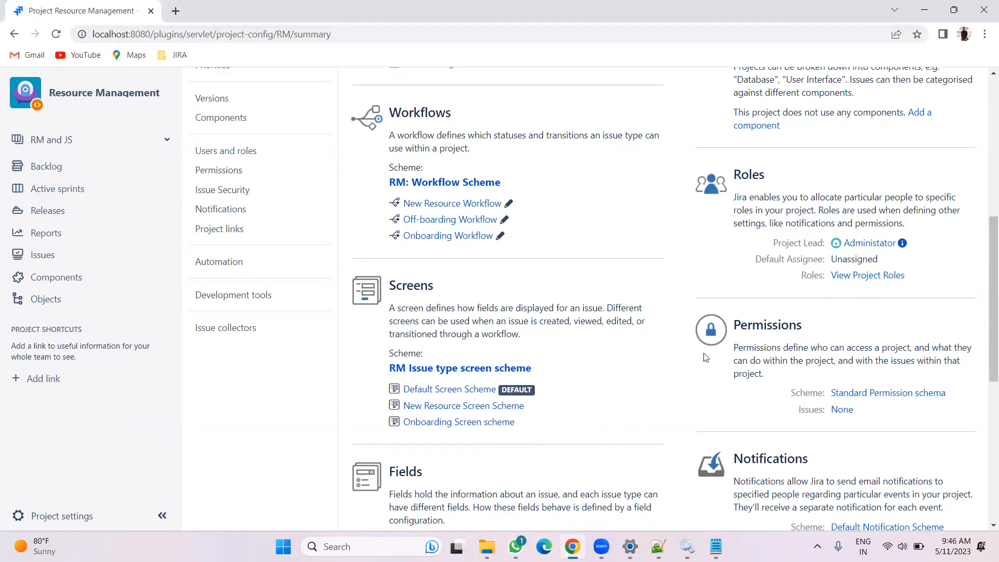
left_click(716, 546)
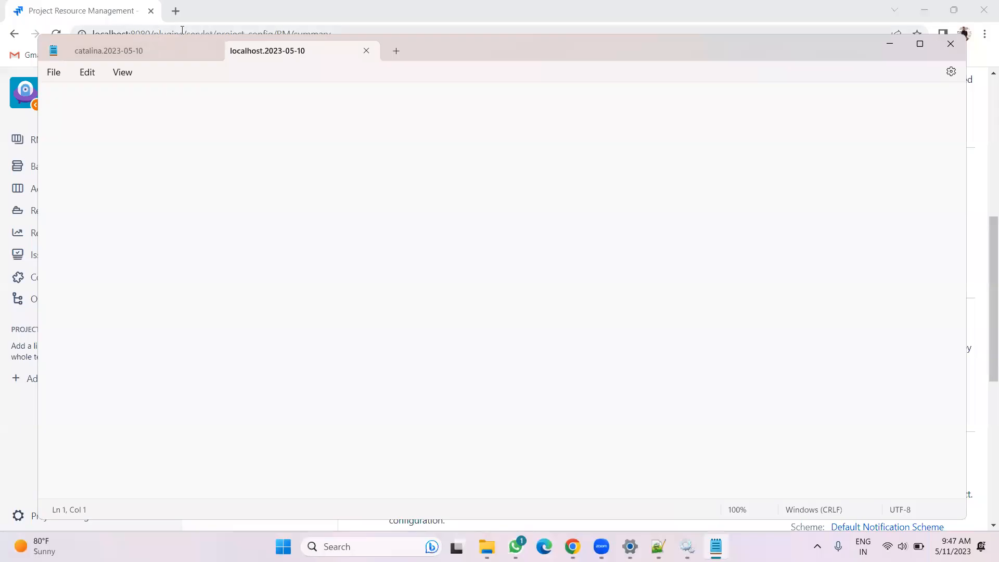
left_click(366, 51)
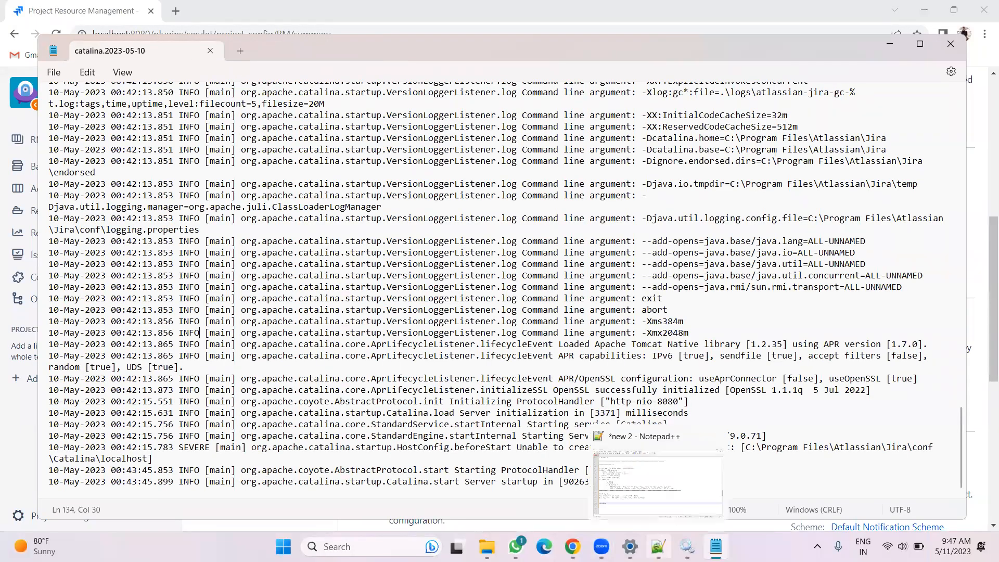
Browse the Jira logs folder, selecting the access_log files for 2023-05-09 and 2023-05-11
left_click(572, 546)
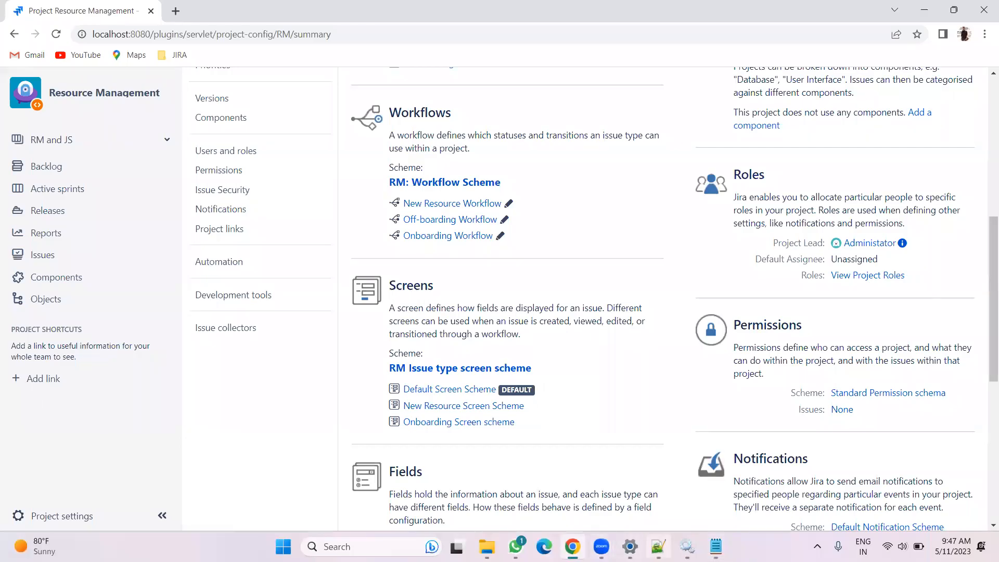
left_click(486, 546)
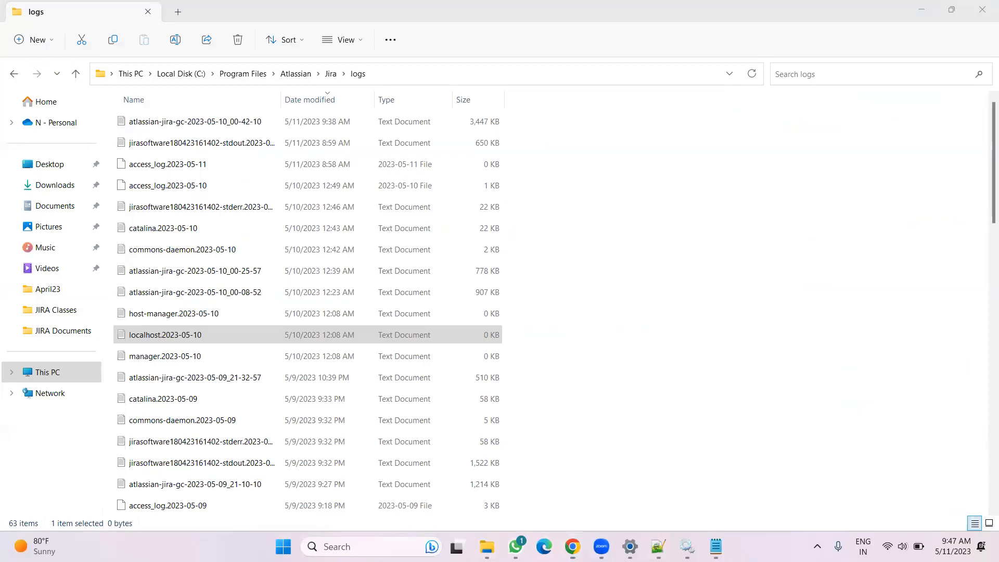
key("alt+Tab")
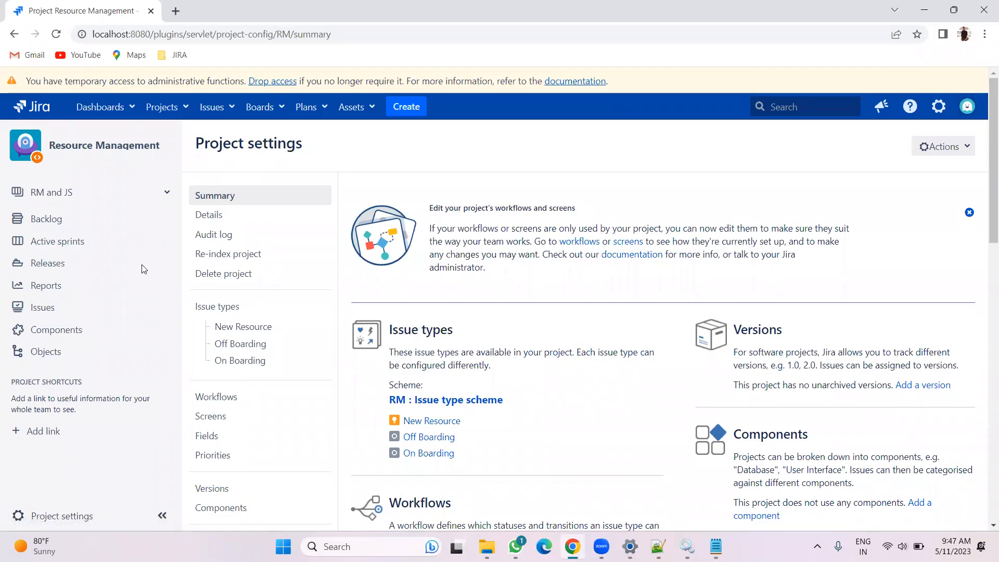
key("alt+Tab")
scroll(179, 344, "down", 1)
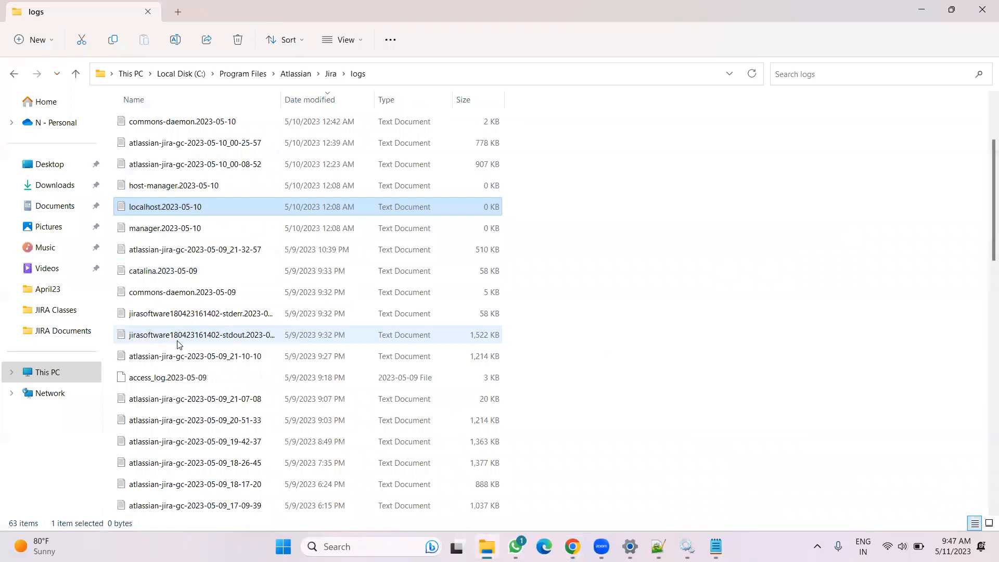
left_click(172, 382)
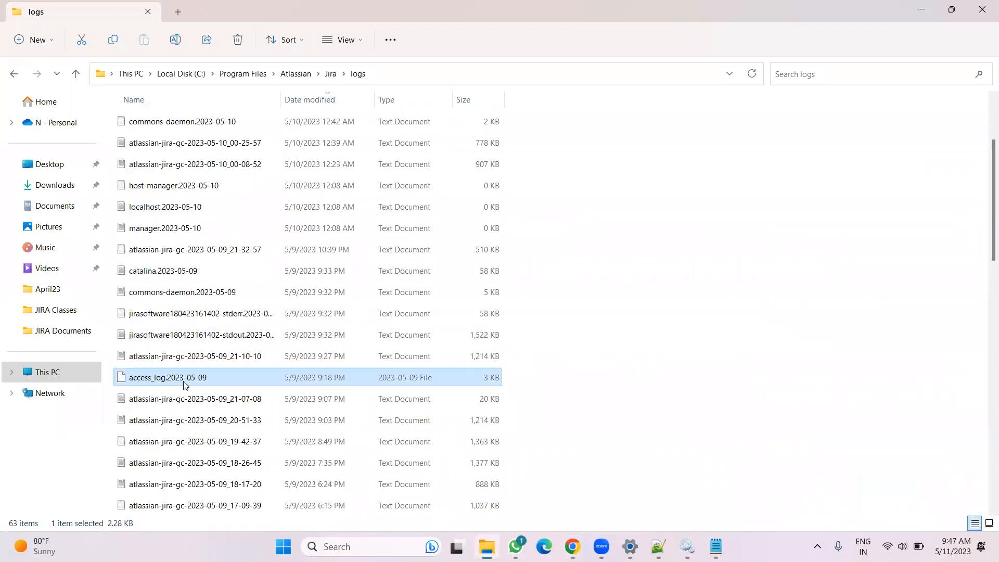
scroll(184, 385, "up", 2)
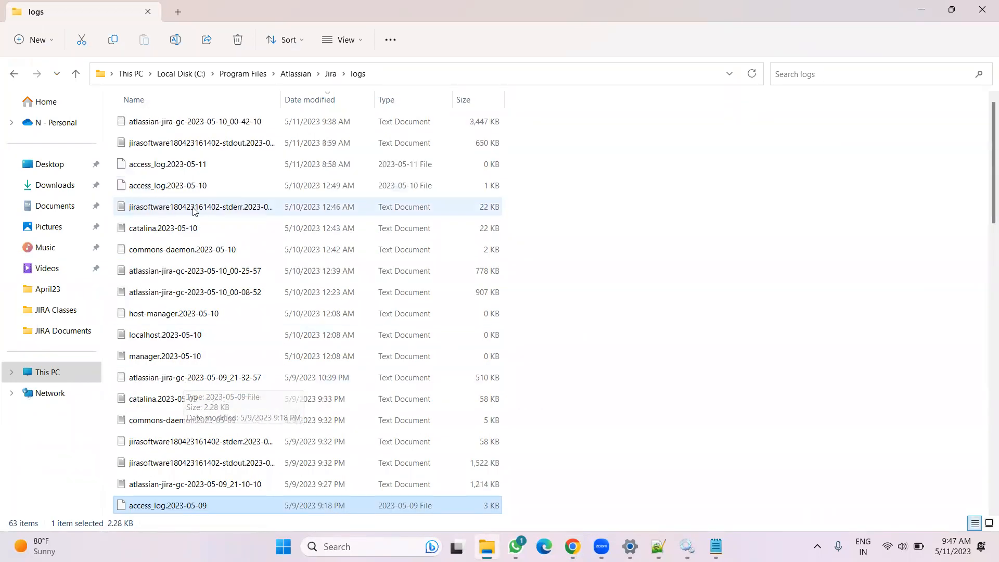
left_click(171, 164)
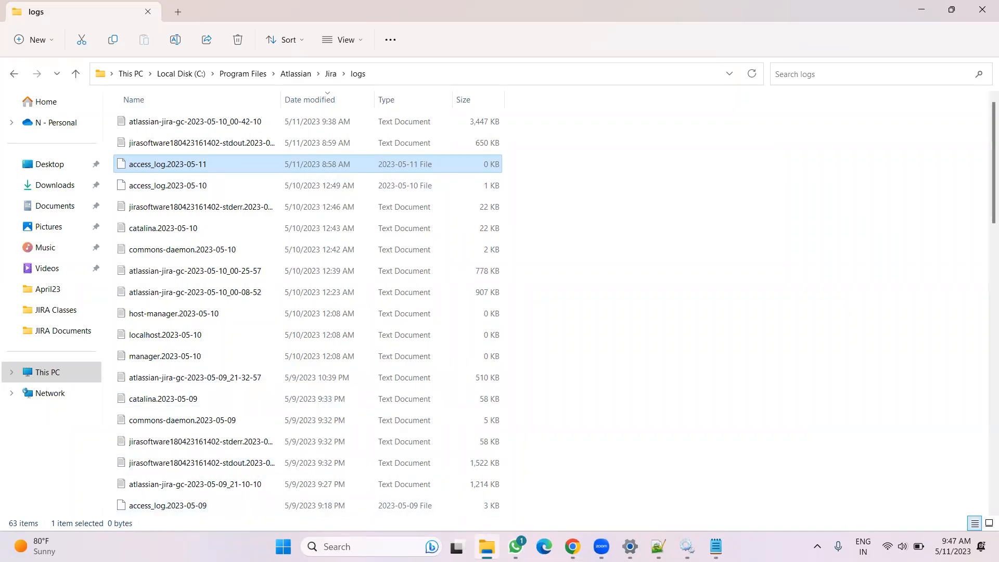
mouse_move(658, 546)
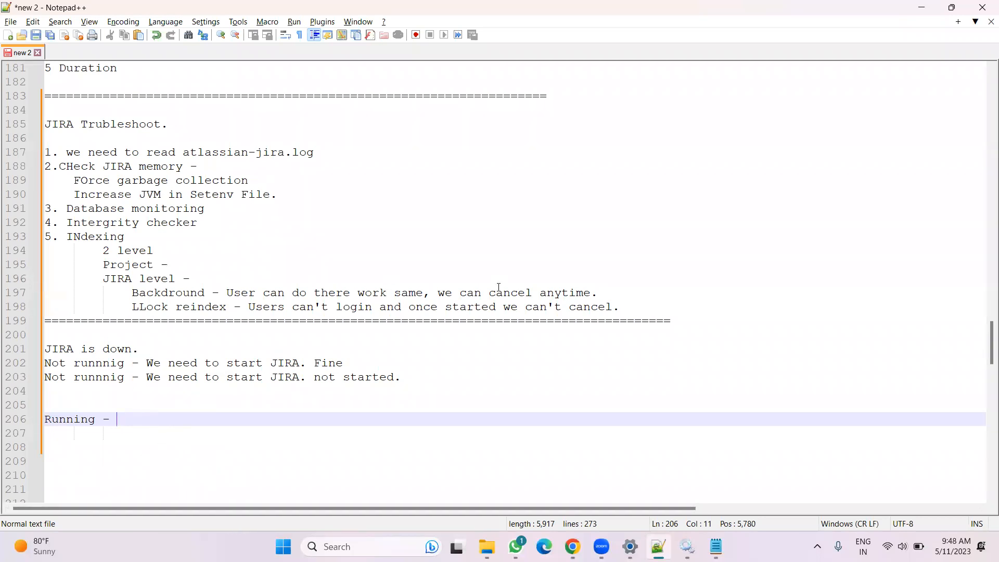
Replace "Fine" at the end of the first not-running line with "Started"
left_click_drag(619, 307, 40, 139)
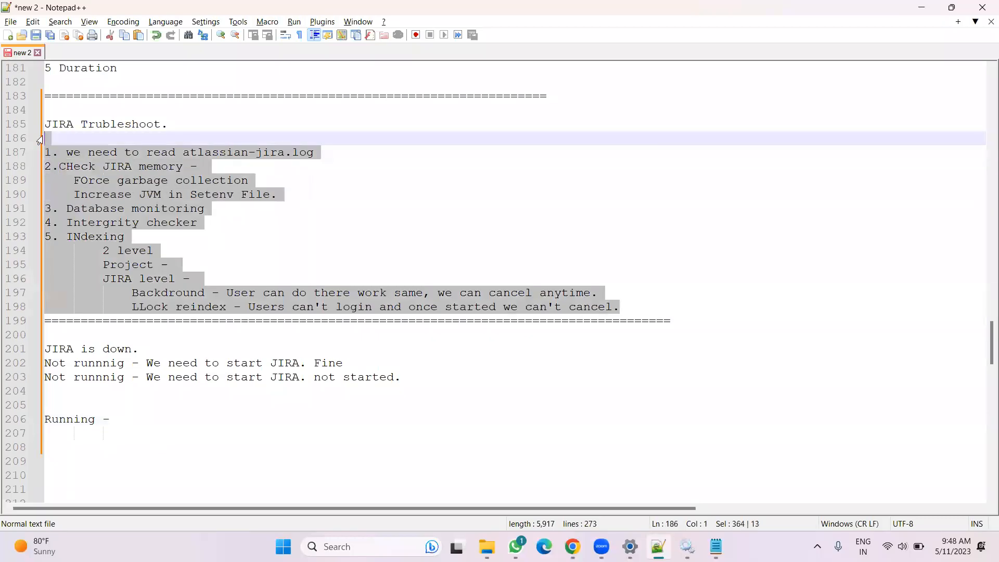
left_click_drag(158, 431, 12, 338)
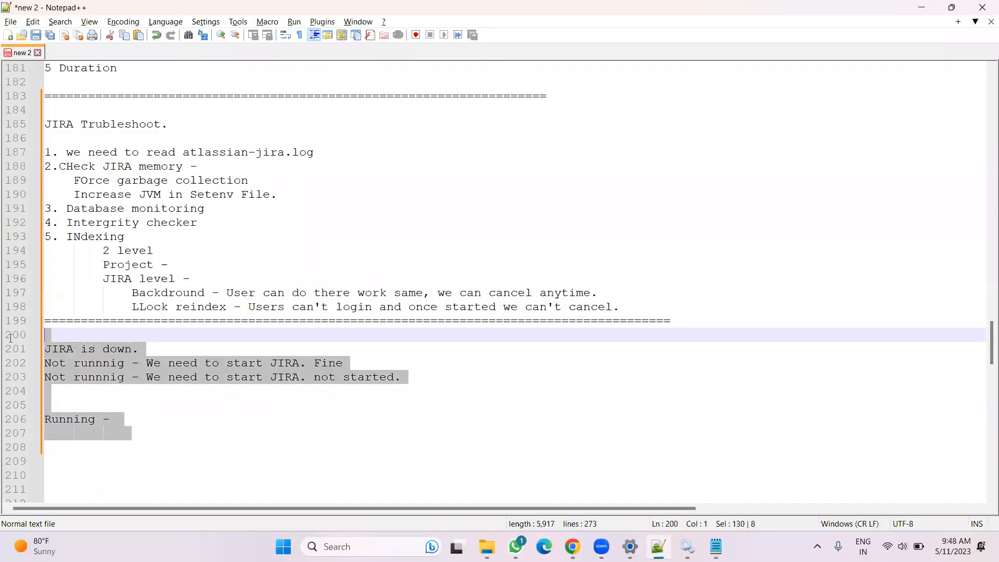
left_click(227, 455)
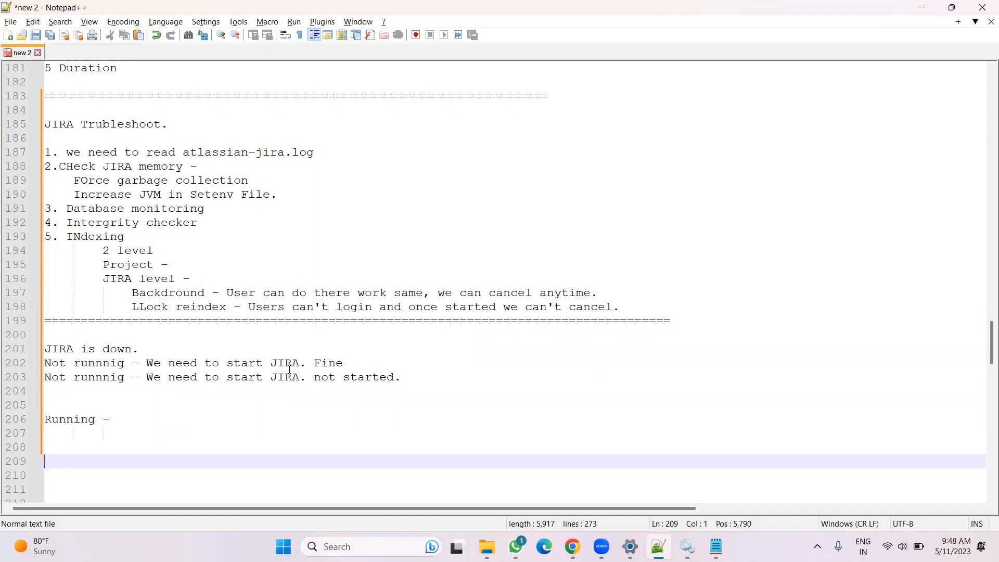
left_click(329, 362)
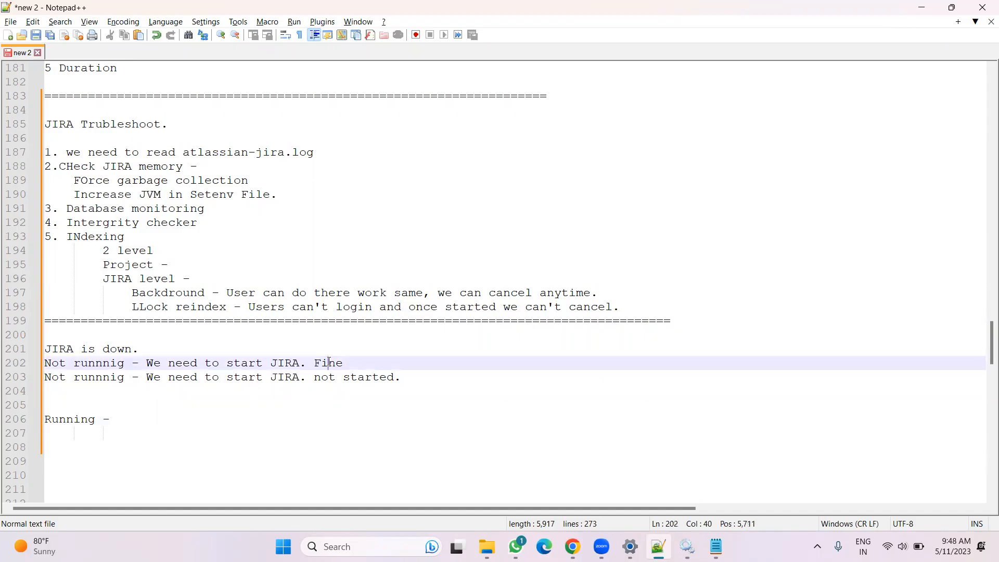
double_click(329, 362)
type("Started")
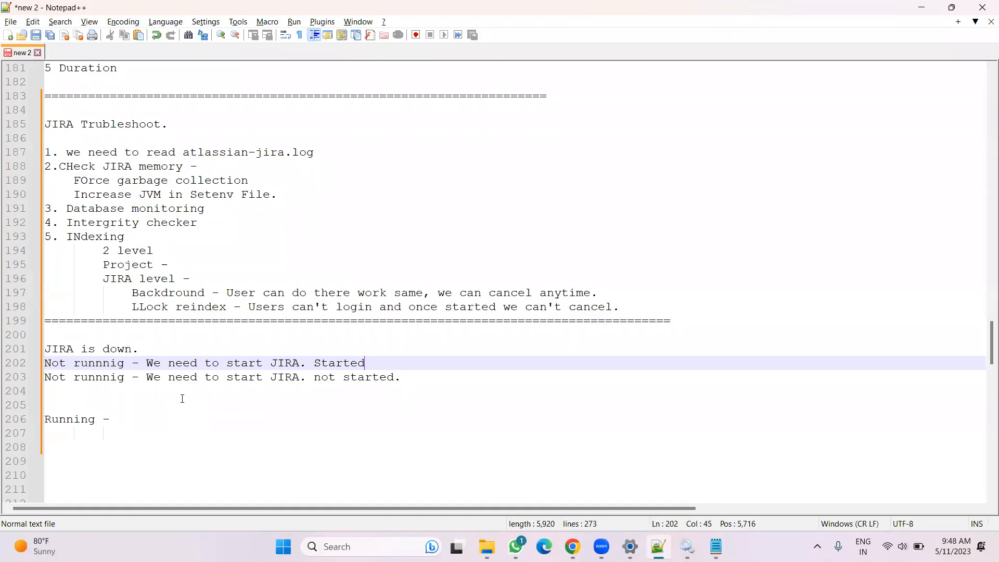
Add a line of = signs as a section separator below the Running entry
left_click(146, 418)
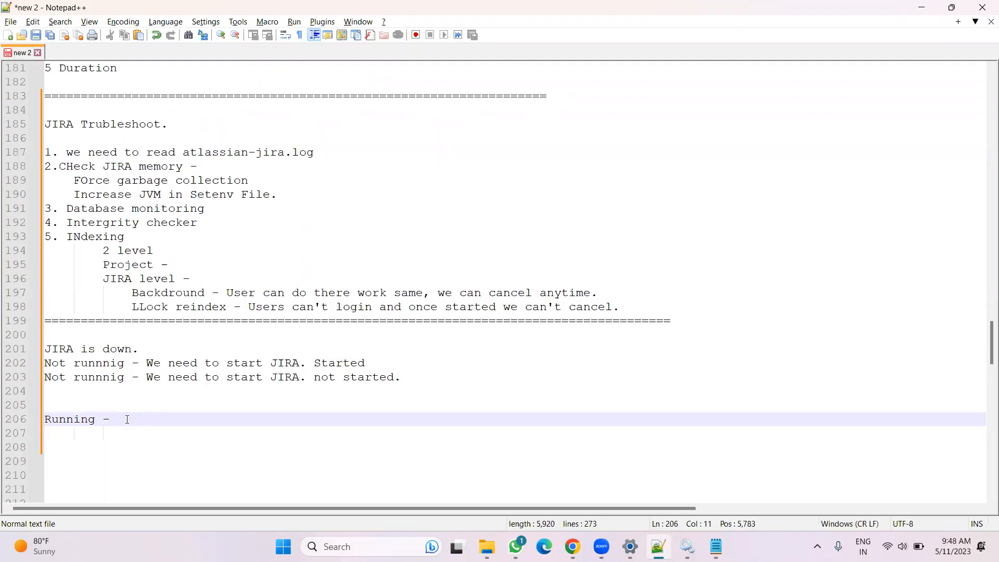
key("Return")
key("Return")
key("Return")
type("==========================================================================================")
key("BackSpace")
scroll(592, 364, "down", 5)
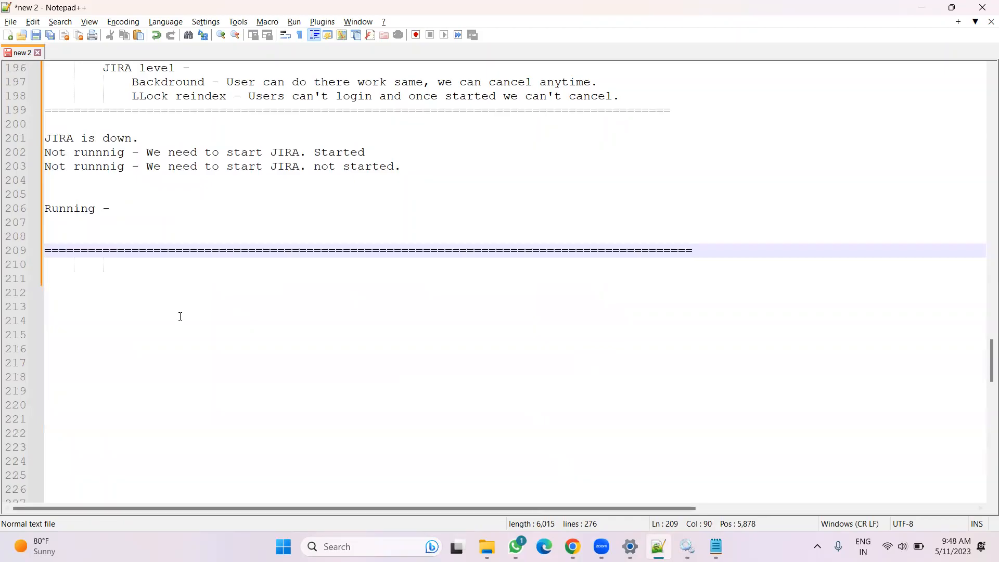
Start a new section under the separator headed "Database migration."
left_click(68, 263)
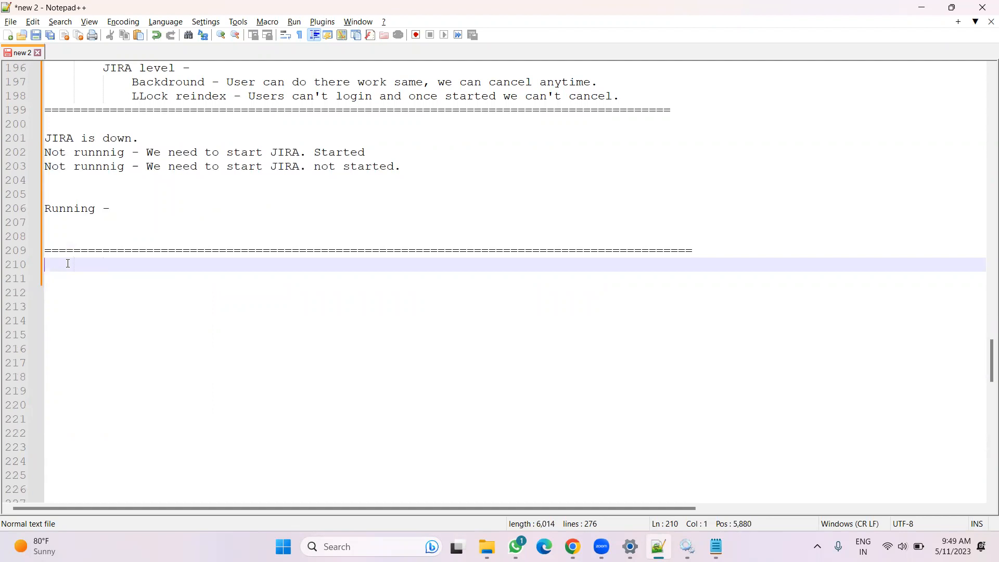
key("Return")
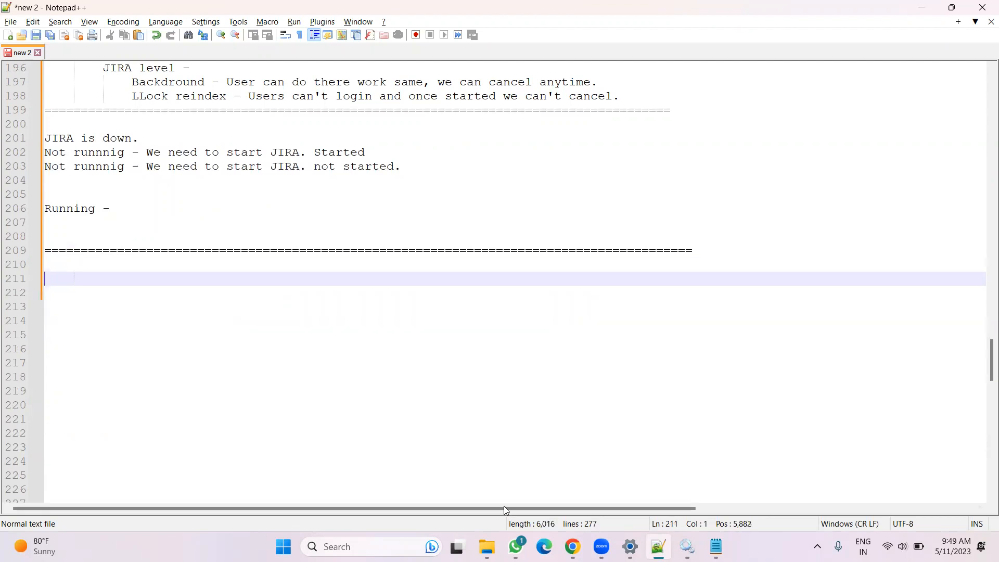
type("Database migration")
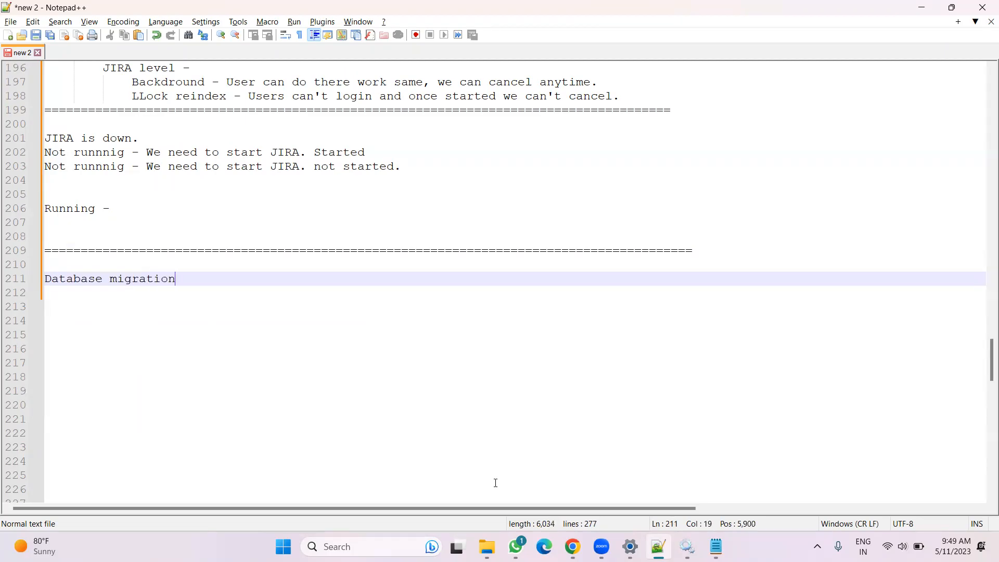
type(".")
key("Return")
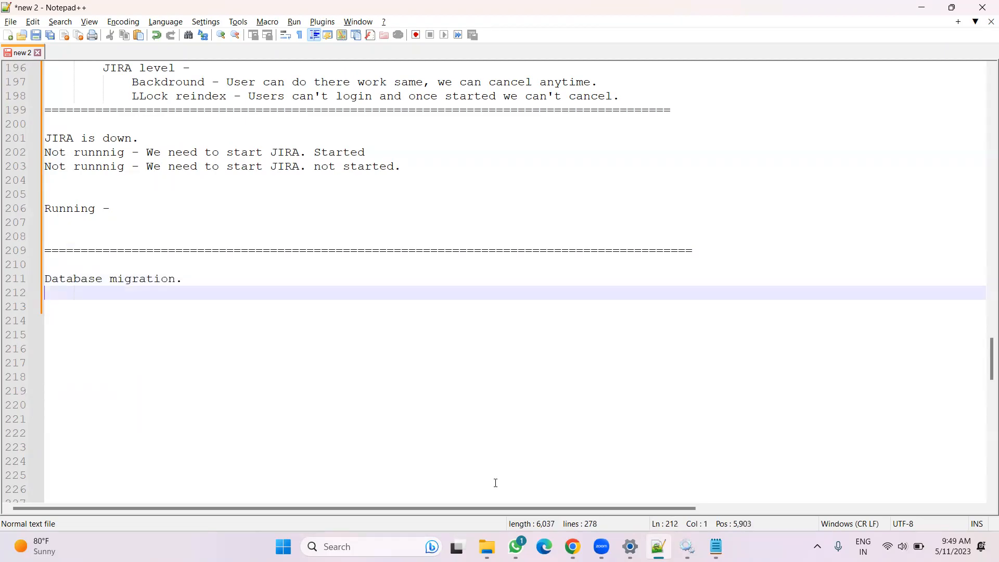
key("Return")
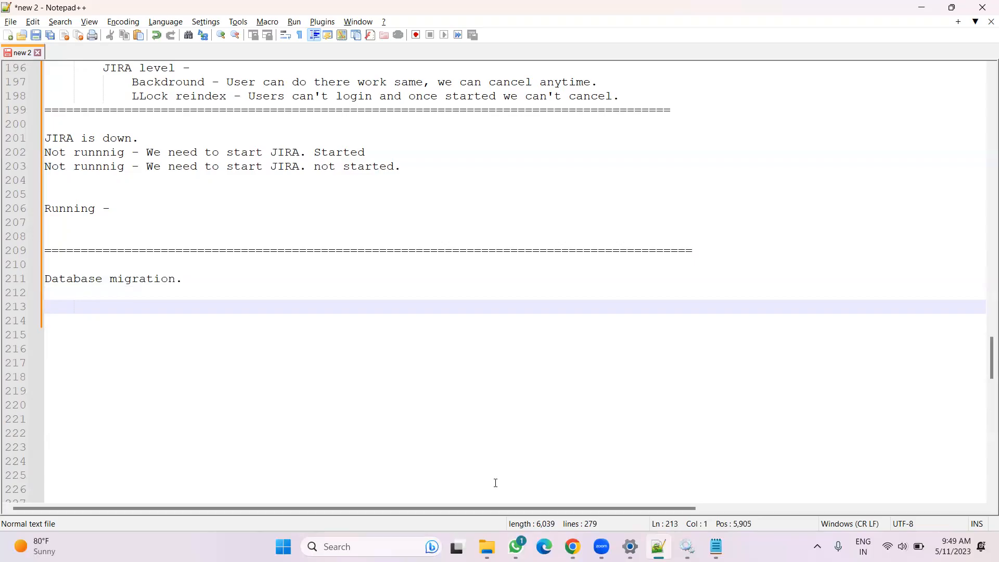
Write "Orcale -> Postgres" as the first entry under the Database migration heading
type("Orcale")
type("> Posgdre")
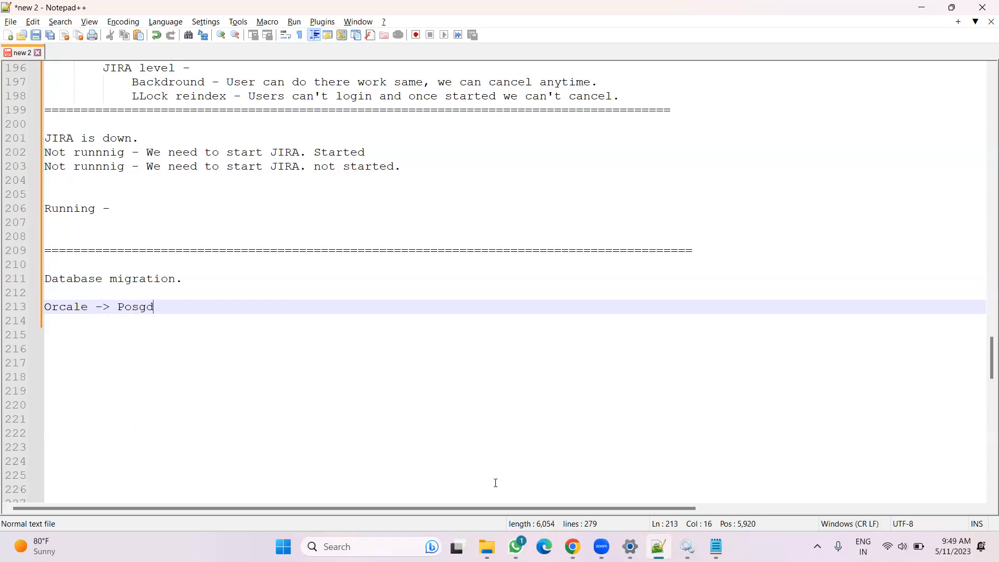
key("BackSpace")
key("BackSpace")
key("BackSpace")
type("tgres")
key("Return")
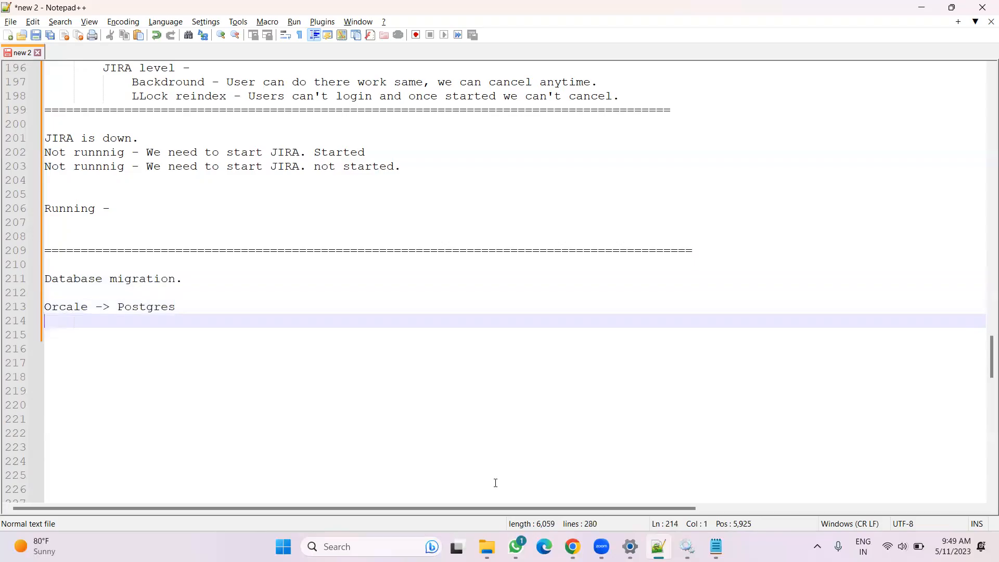
Add the migration line "Postgres --> Microsoft SQL." below it, leaving a blank line after
key("Return")
type("Pos")
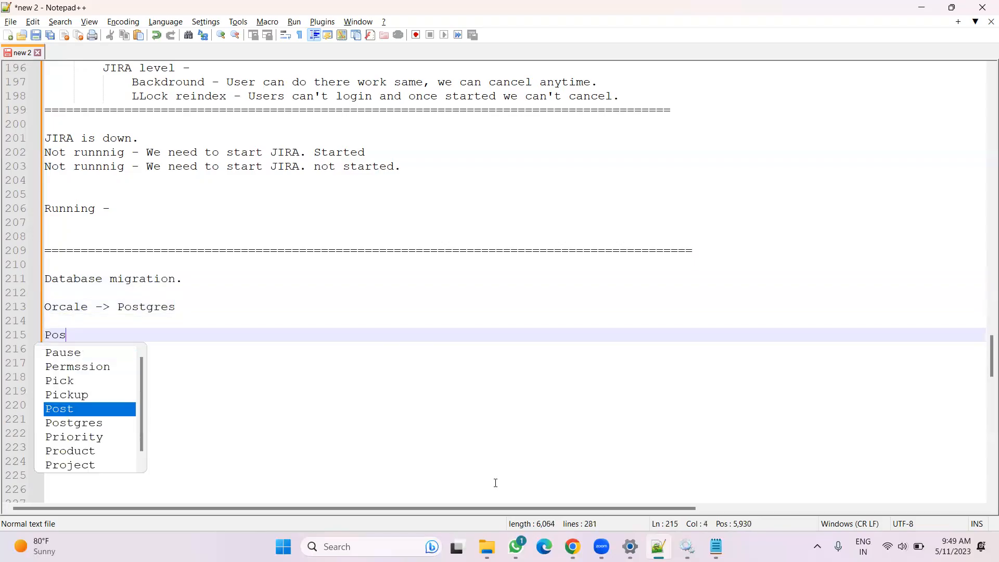
type("tgres -->")
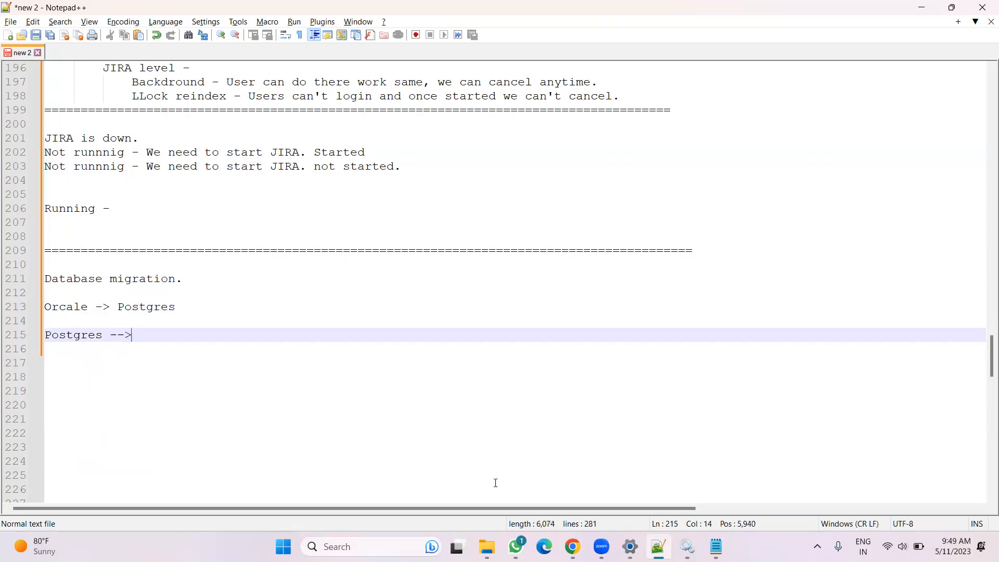
type(" Mi")
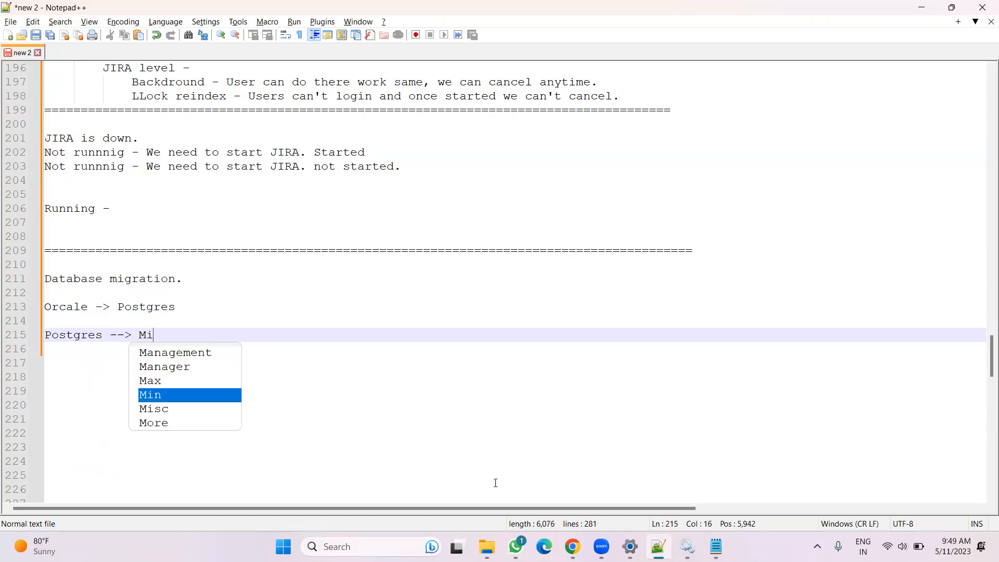
type("sc")
key("Escape")
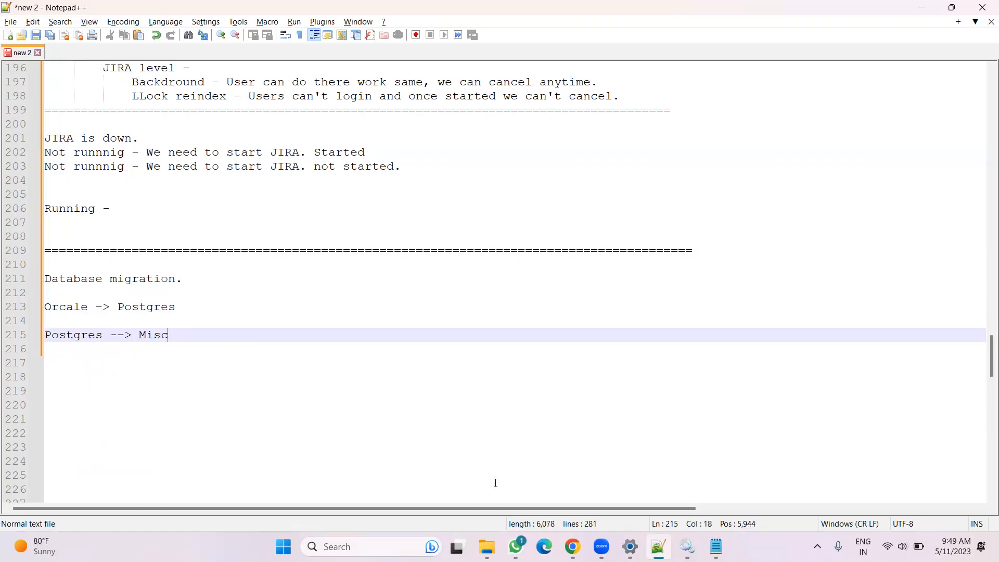
key("BackSpace")
type("crosoft SQL.")
key("Return")
key("Return")
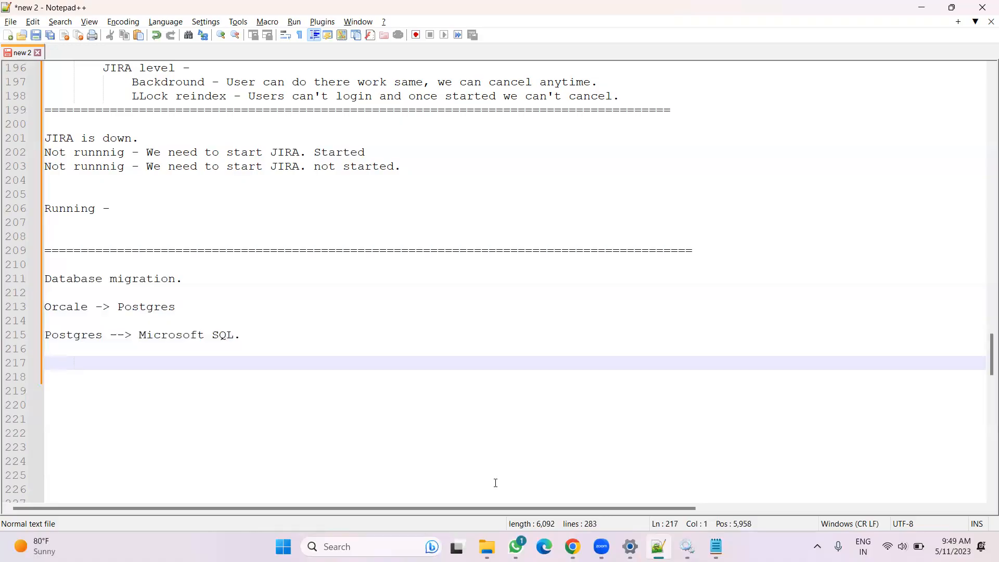
Add the migration line "H2 --> Postgres"
type("H2 --> Postgres")
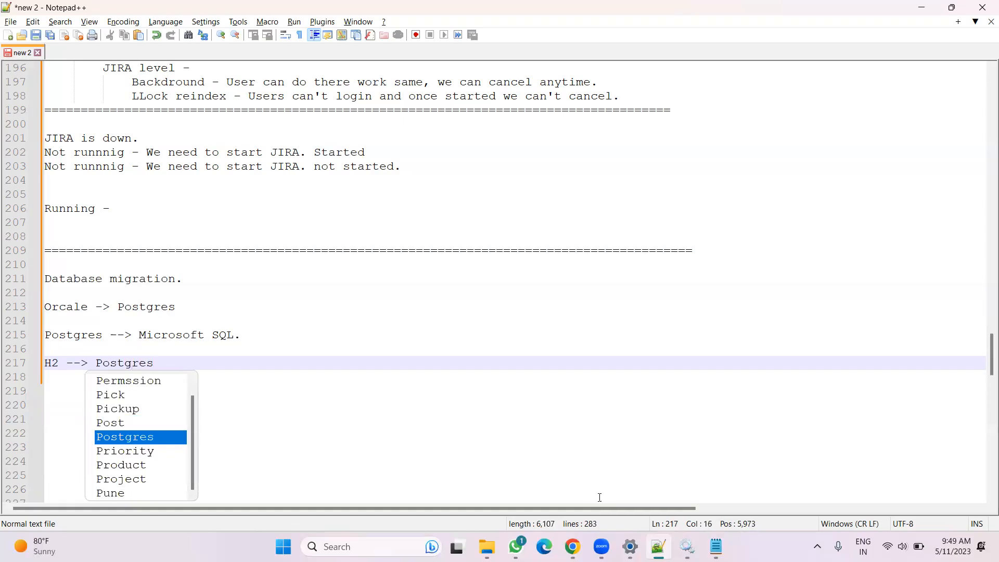
Open Jira's System info administration page, also in a new browser tab
mouse_move(572, 546)
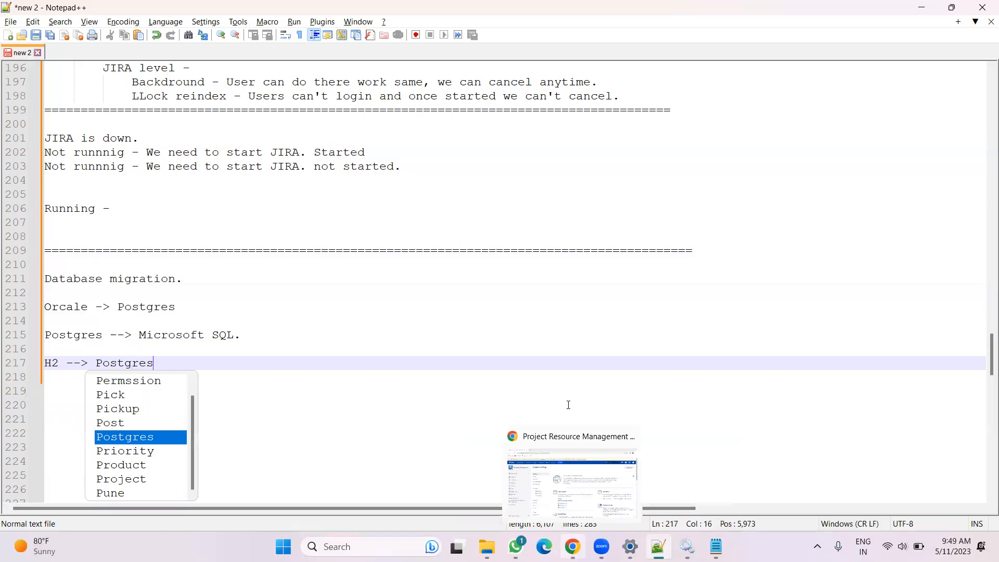
left_click(582, 477)
left_click(940, 112)
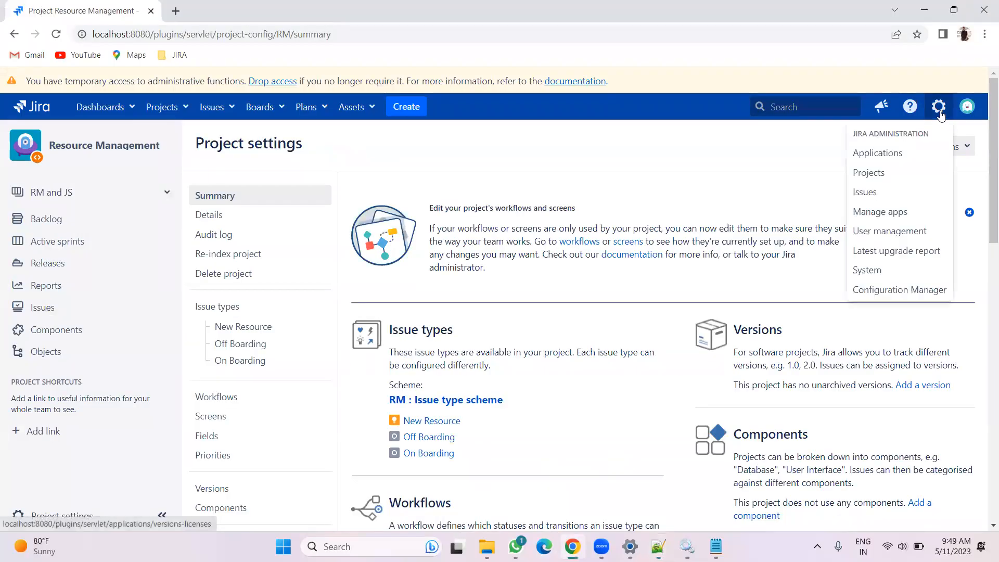
left_click(863, 270)
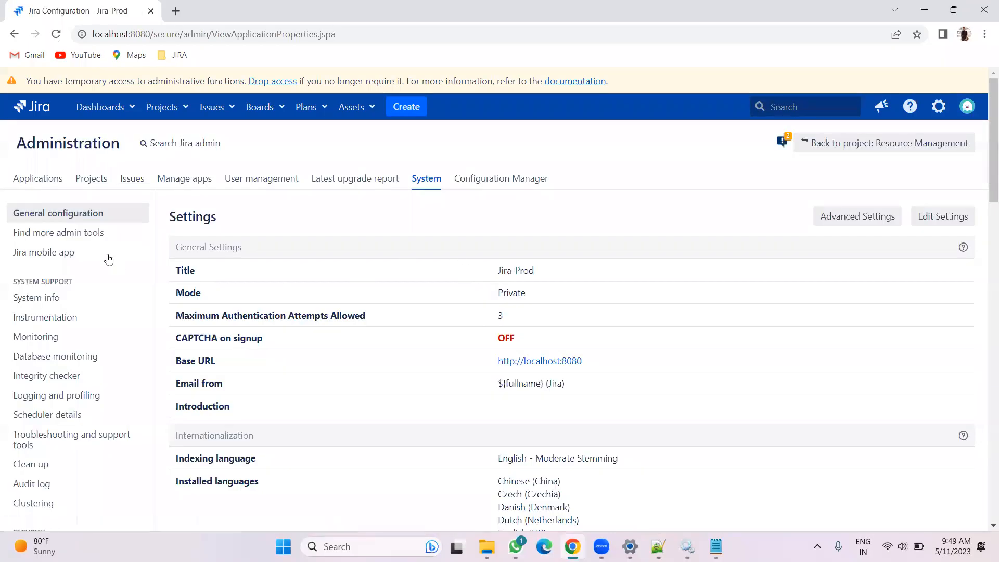
left_click(56, 296)
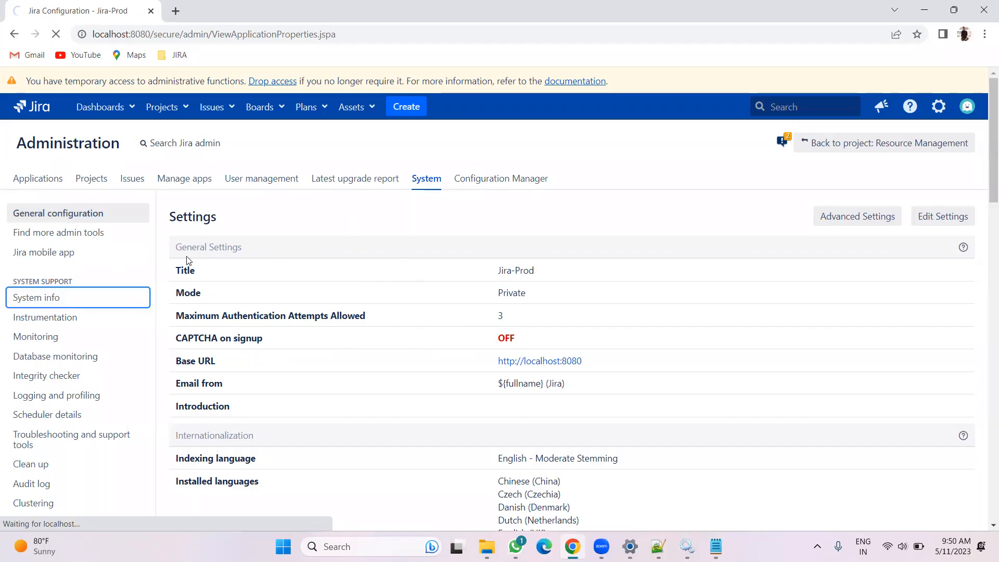
right_click(77, 304)
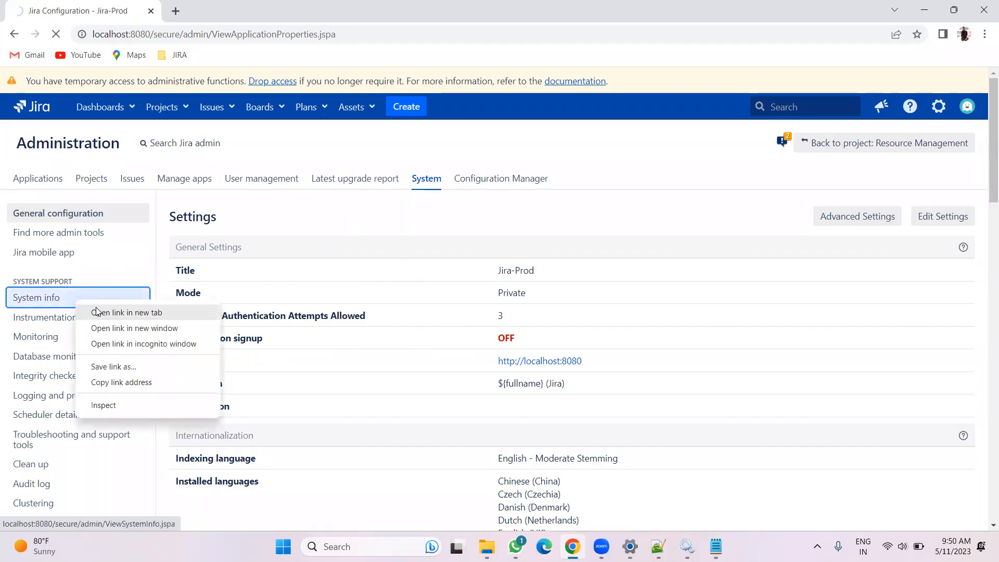
left_click(96, 310)
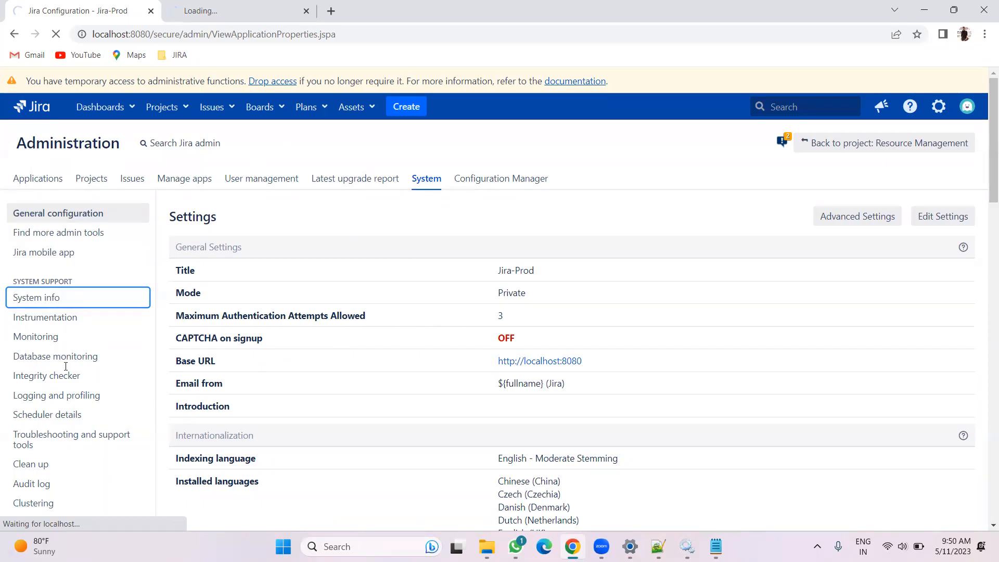
Examine the database type, version and driver listed on Jira's System info page
key("alt+Tab")
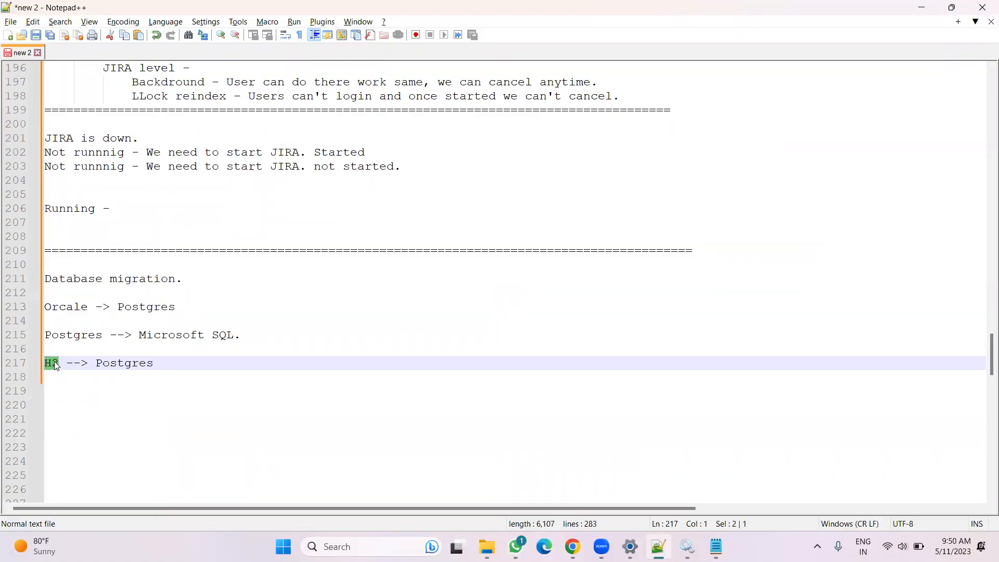
left_click_drag(96, 364, 154, 368)
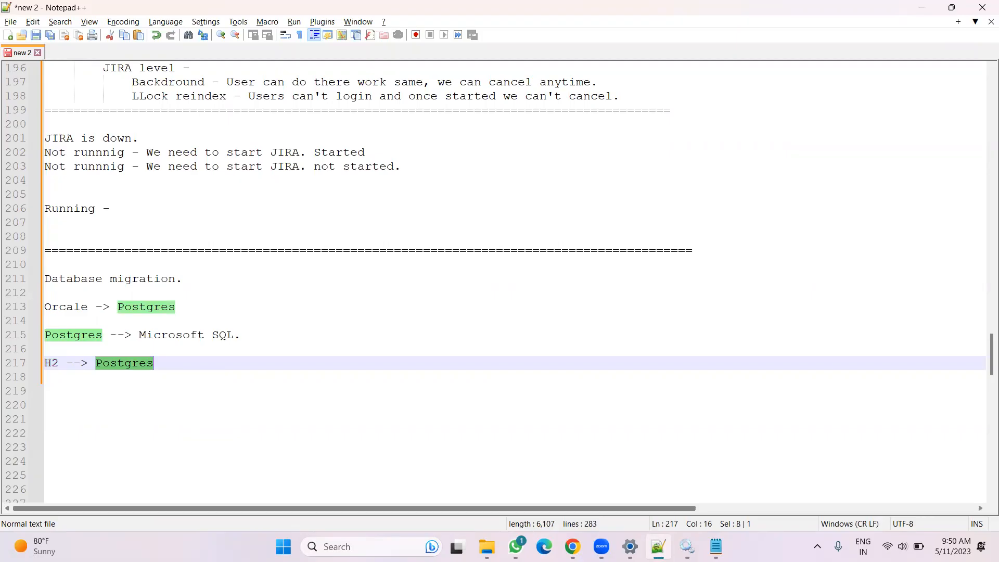
key("alt+Tab")
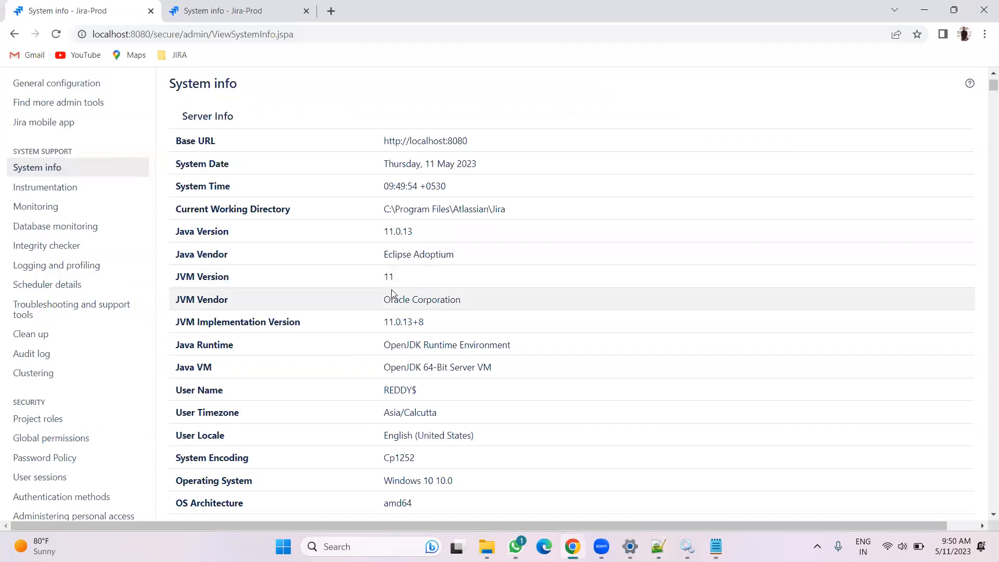
scroll(391, 293, "down", 3)
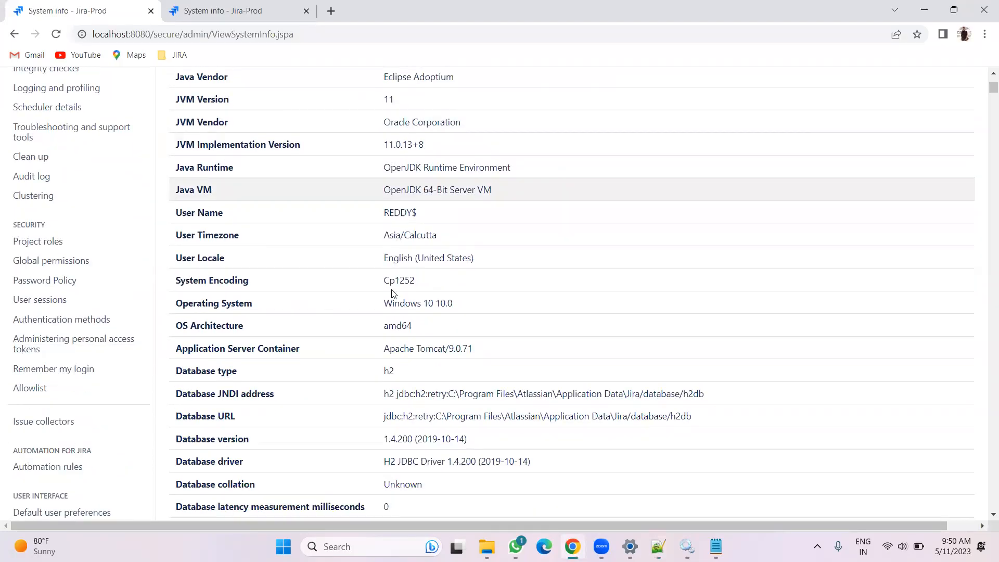
scroll(383, 290, "down", 2)
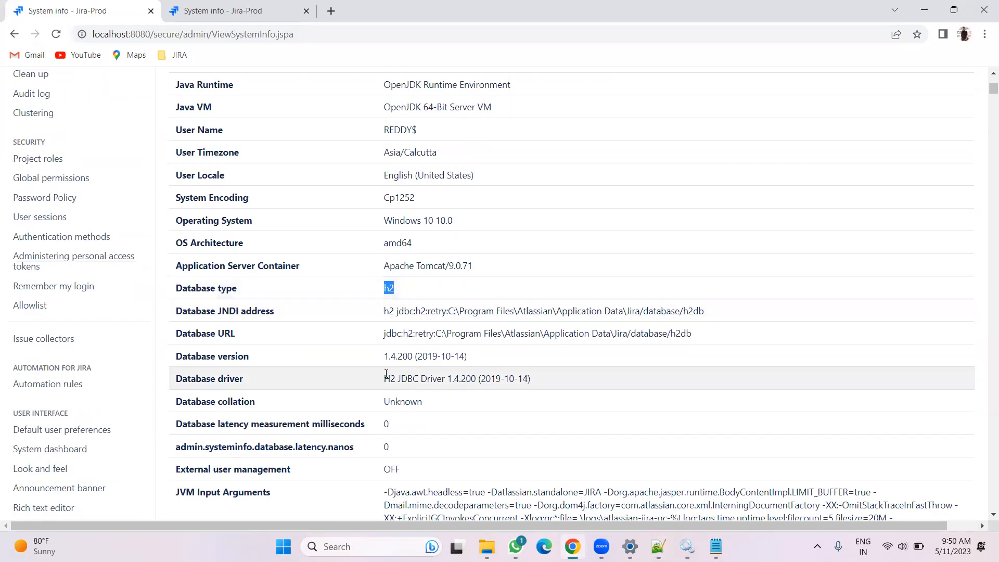
left_click_drag(384, 379, 450, 378)
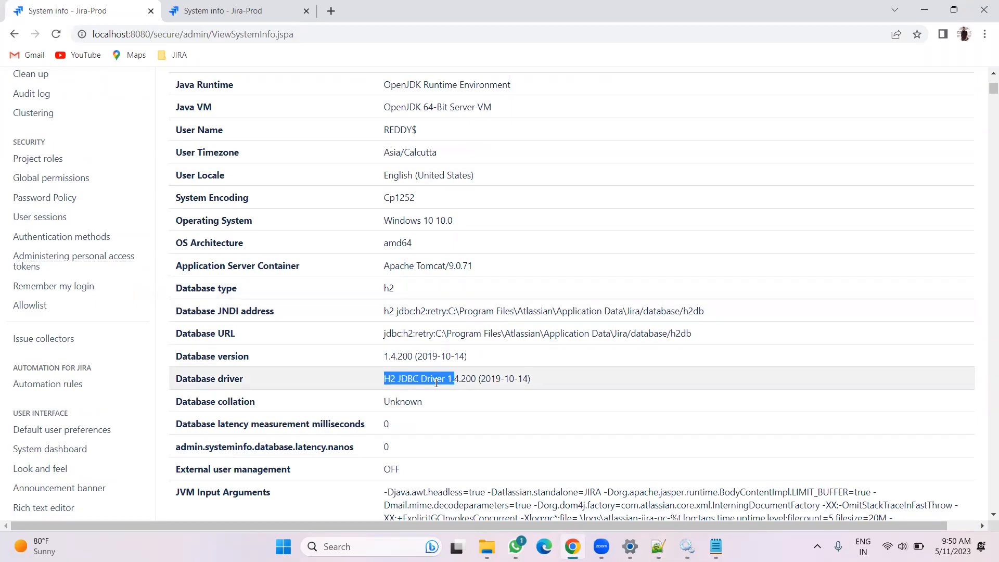
scroll(437, 383, "down", 9)
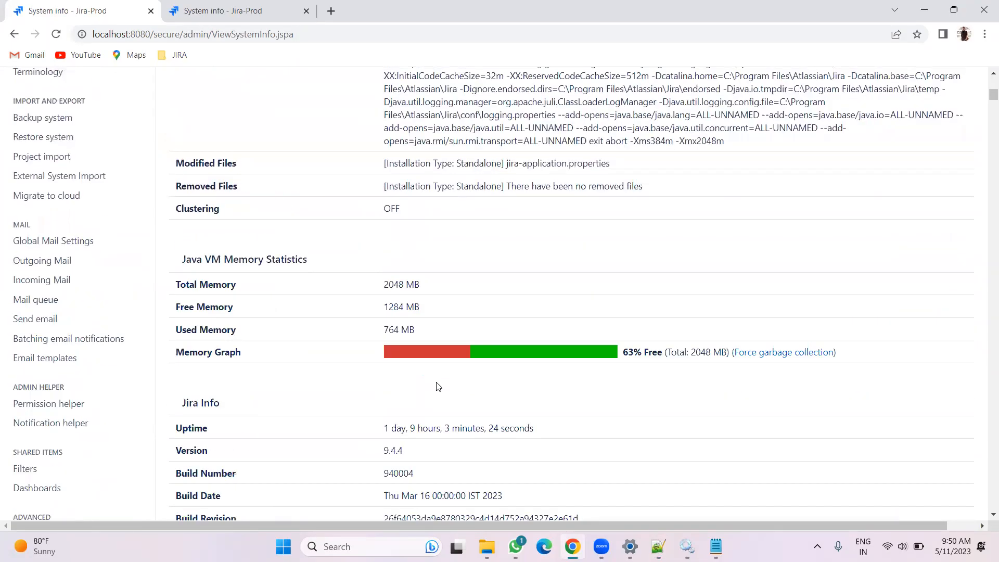
scroll(437, 386, "up", 9)
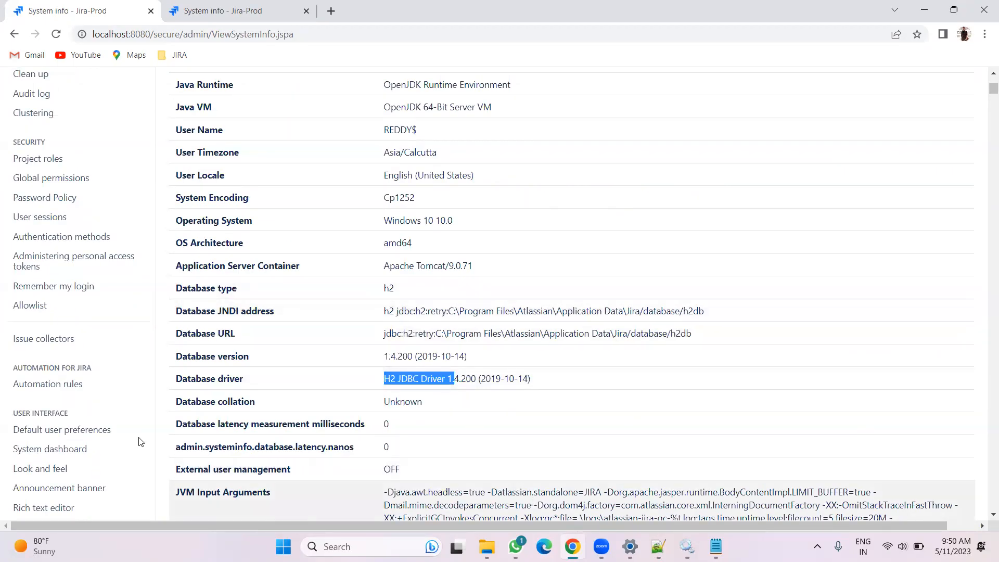
left_click(629, 546)
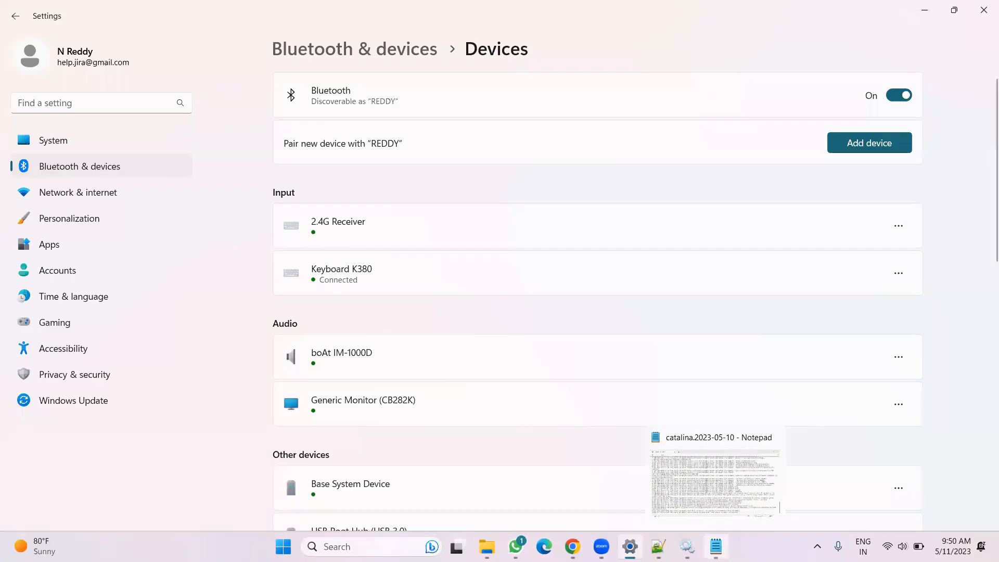
left_click(716, 546)
left_click(941, 49)
left_click(672, 546)
Add two blank lines after the H2 --> Postgres line in the notes
scroll(249, 428, "down", 2)
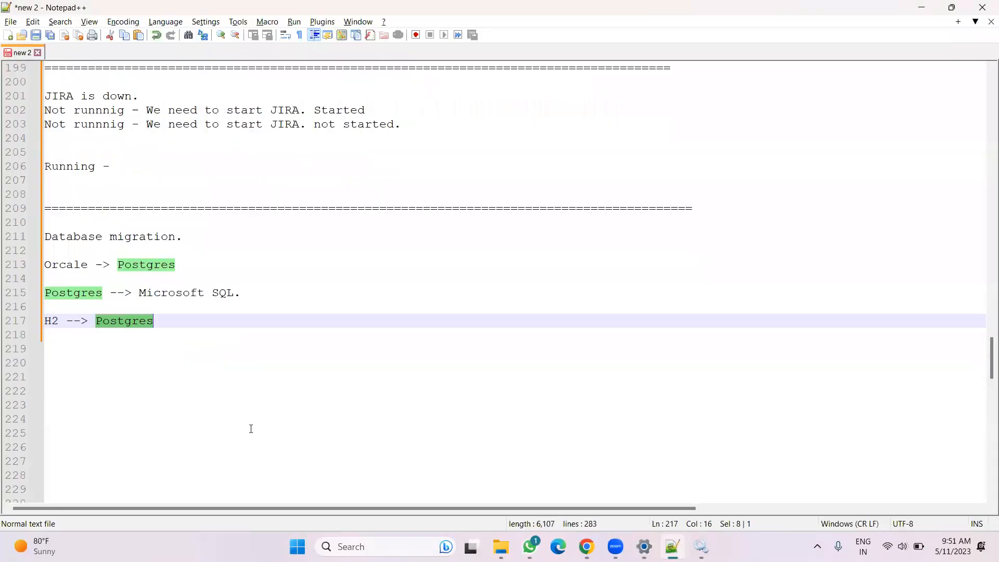
left_click(181, 276)
key("Return")
key("Return")
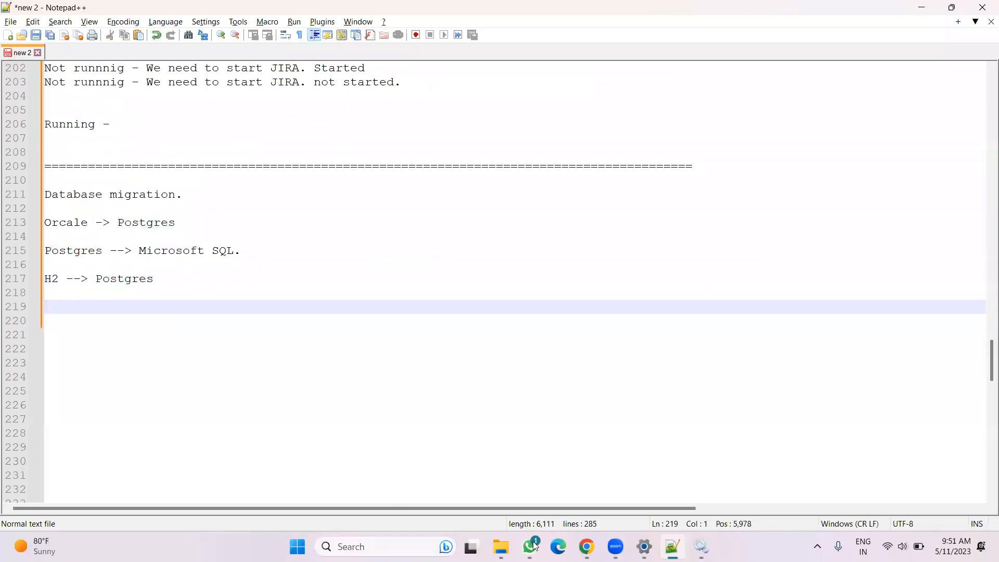
Check the Jira version on System info, then search the web for "9.4.4 jira suported platforms"
left_click(585, 491)
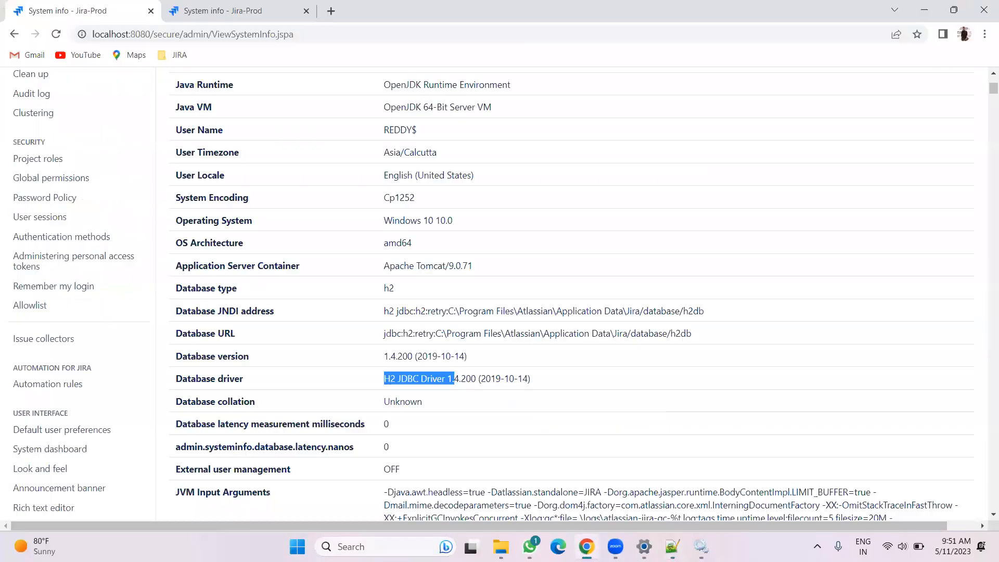
scroll(382, 369, "up", 8)
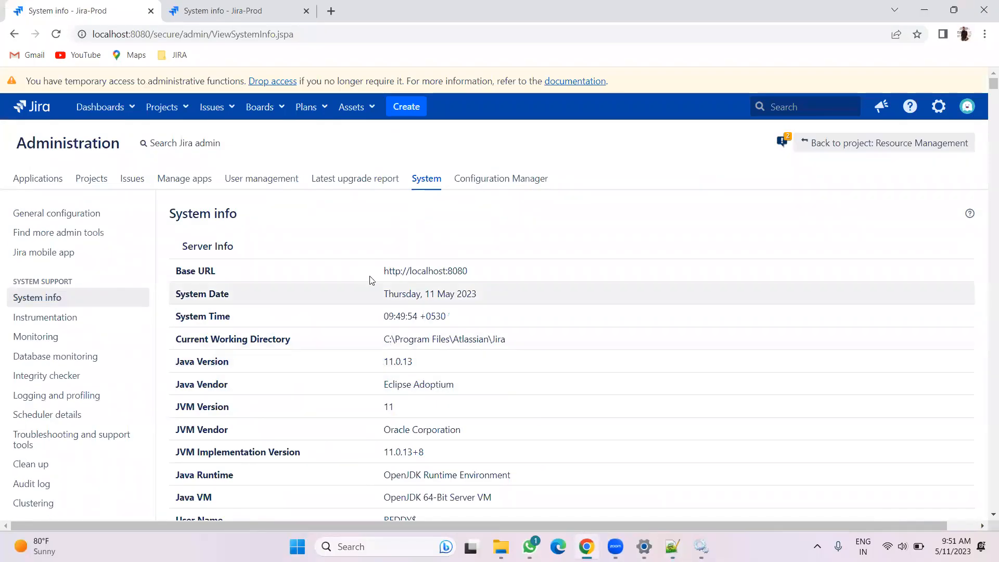
scroll(396, 275, "down", 1)
scroll(397, 276, "down", 15)
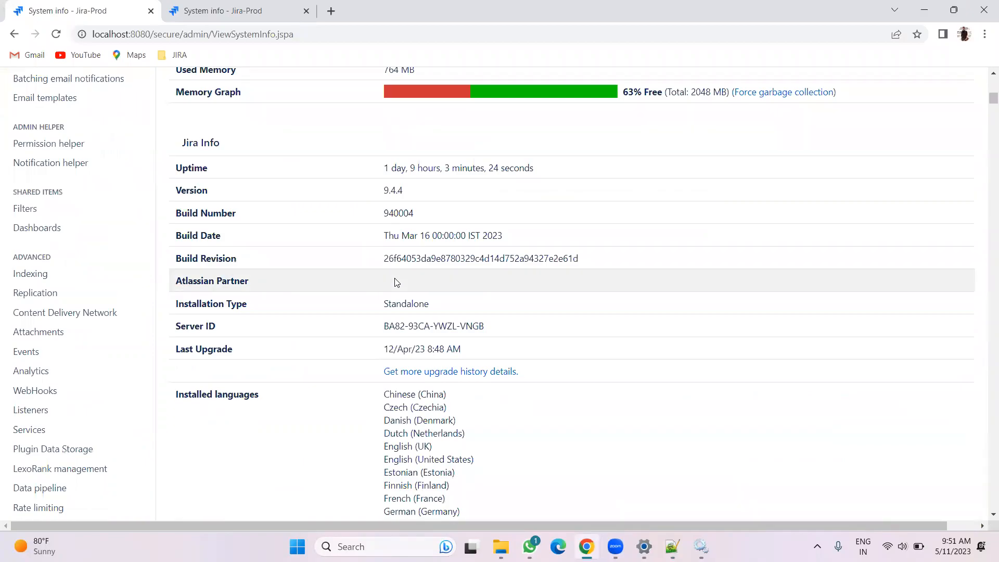
left_click(331, 11)
type("9")
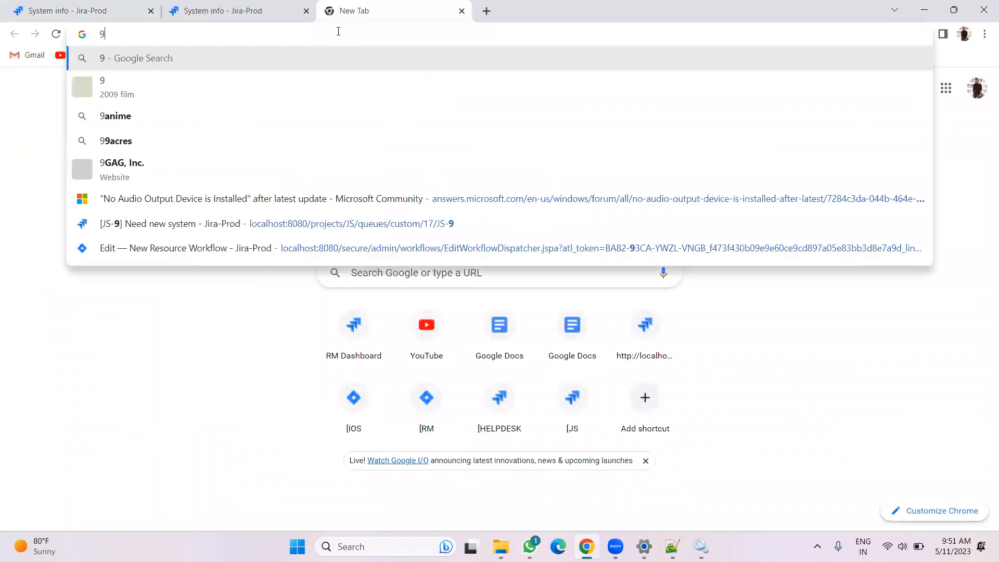
type(".4.4 jira sup")
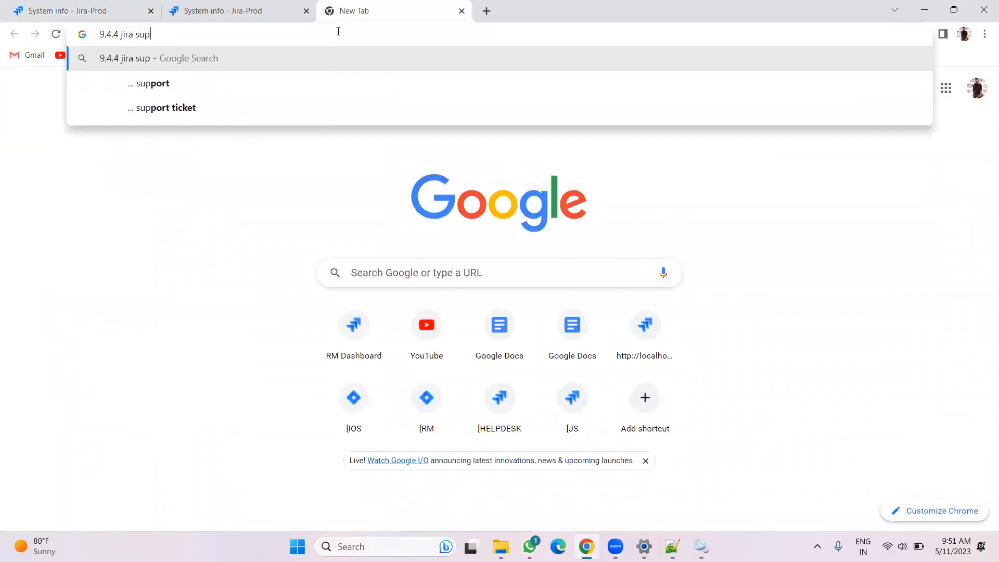
type("orted pl")
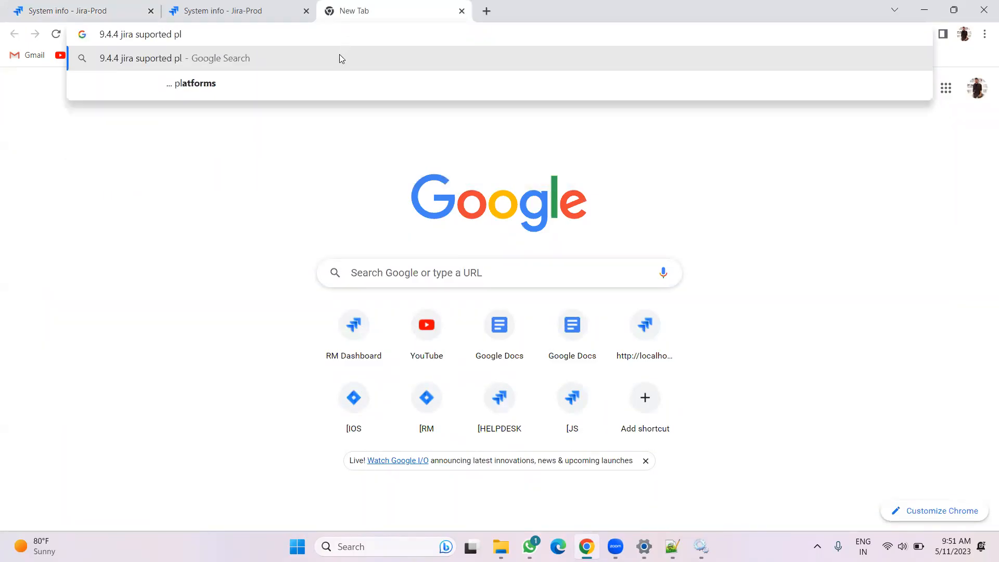
left_click(330, 90)
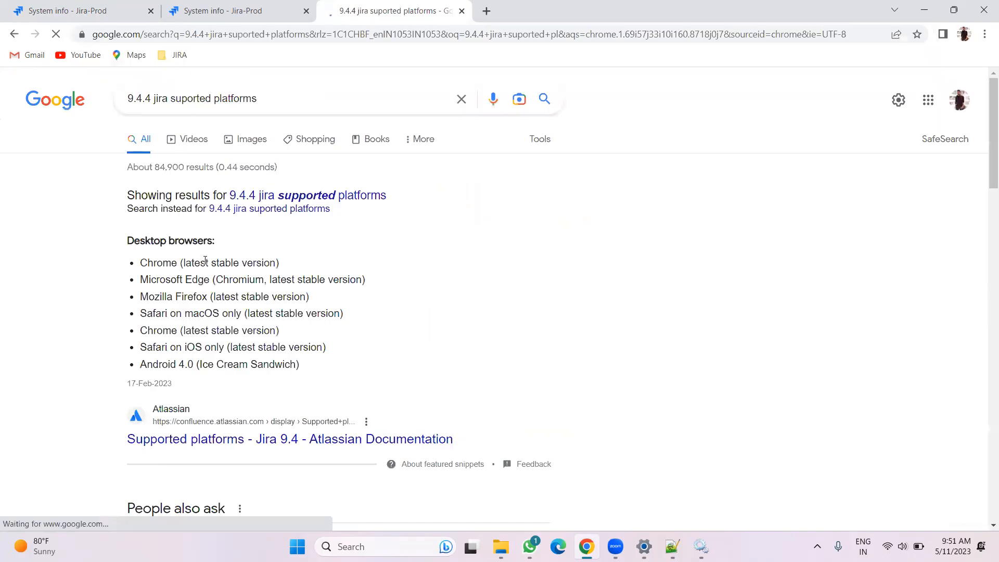
Open the Atlassian "Supported platforms - Jira 9.4" documentation page and browse its contents
scroll(205, 260, "down", 7)
scroll(249, 208, "up", 3)
left_click(266, 180)
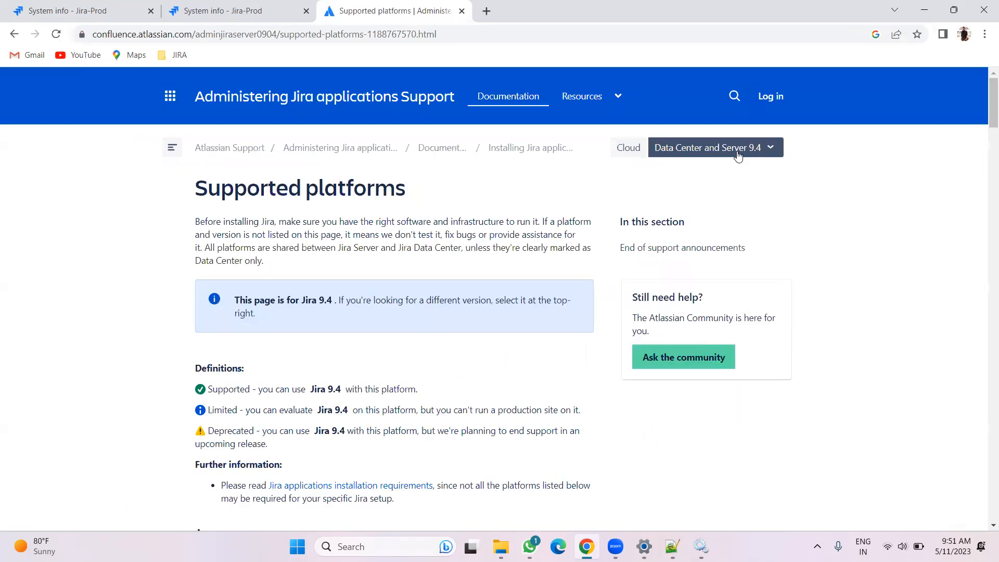
scroll(752, 275, "down", 5)
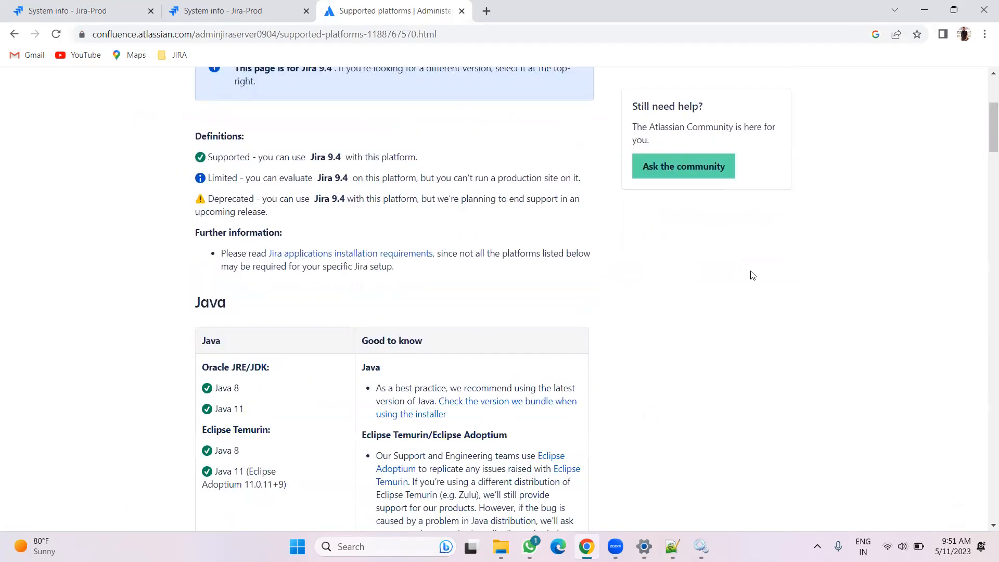
scroll(638, 267, "up", 5)
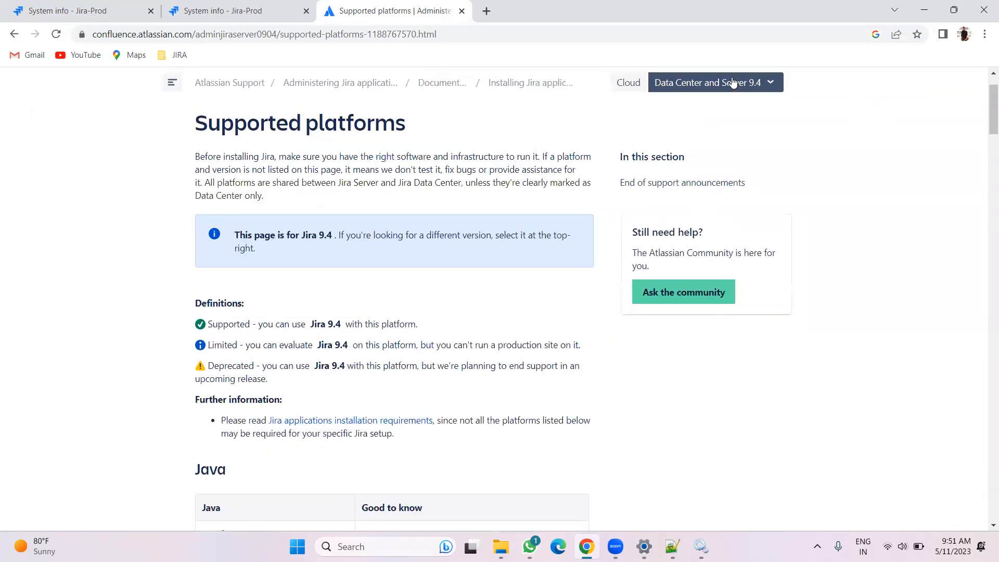
Review the supported database versions for Jira 9.4 on the Supported platforms page, down to the PostgreSQL section
left_click(733, 82)
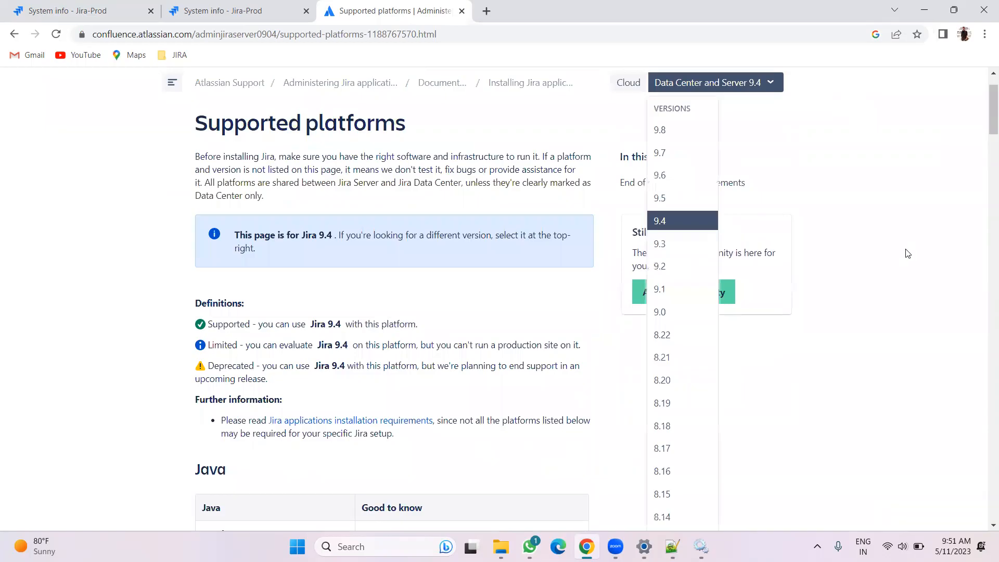
scroll(507, 303, "down", 6)
scroll(507, 303, "down", 15)
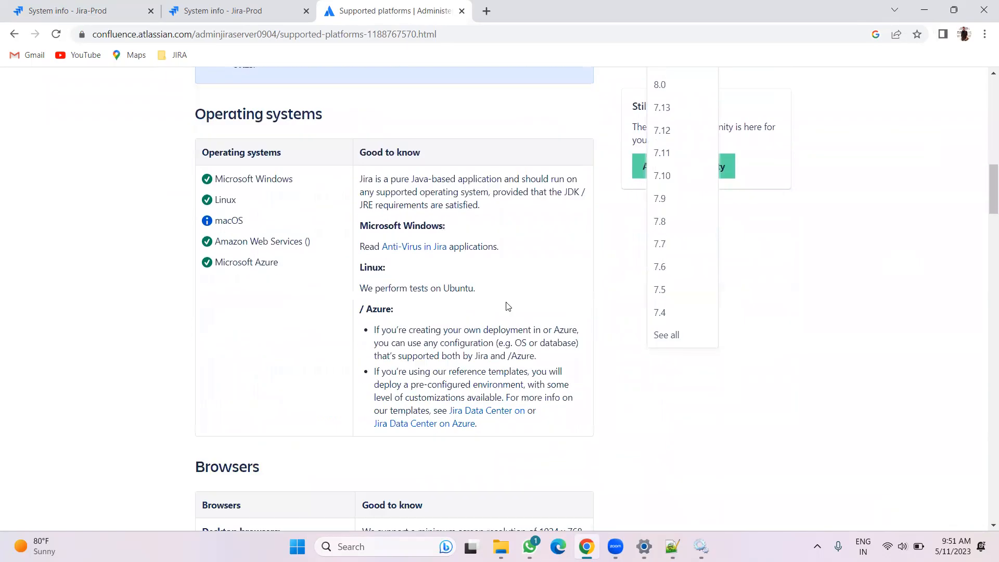
scroll(507, 301, "down", 4)
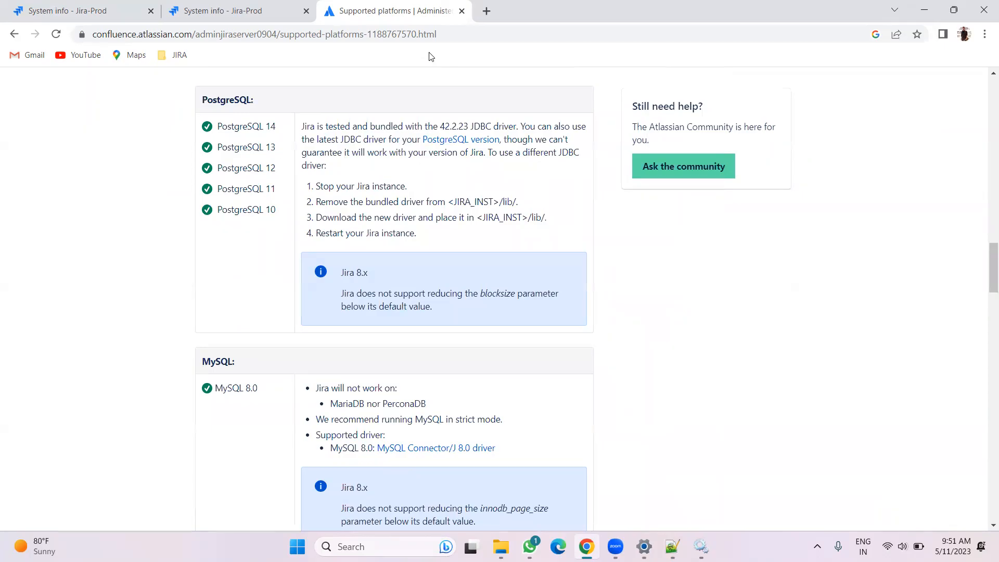
In a new tab, search the web for postgresql download and open the PostgreSQL Windows installers download page
left_click(486, 10)
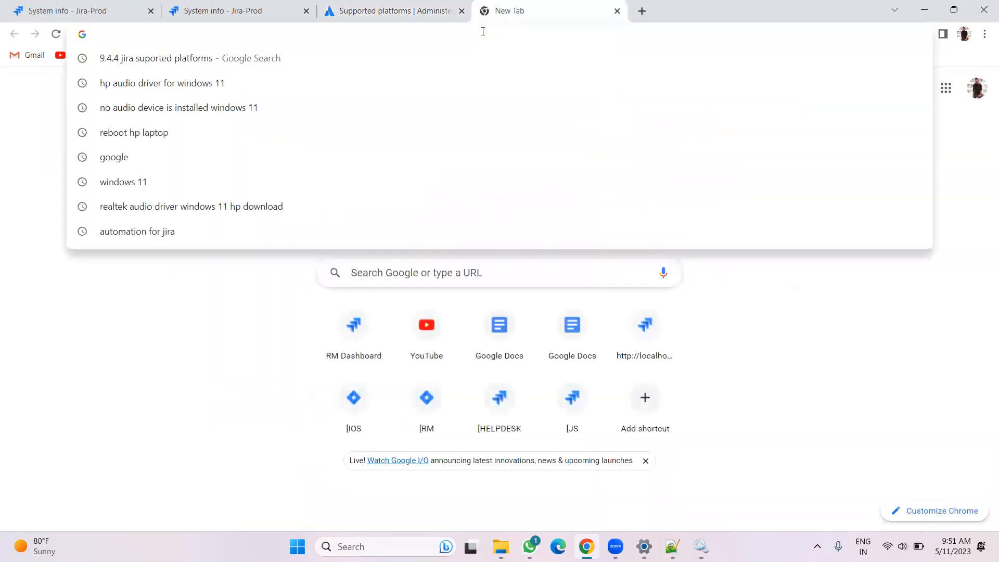
type("post")
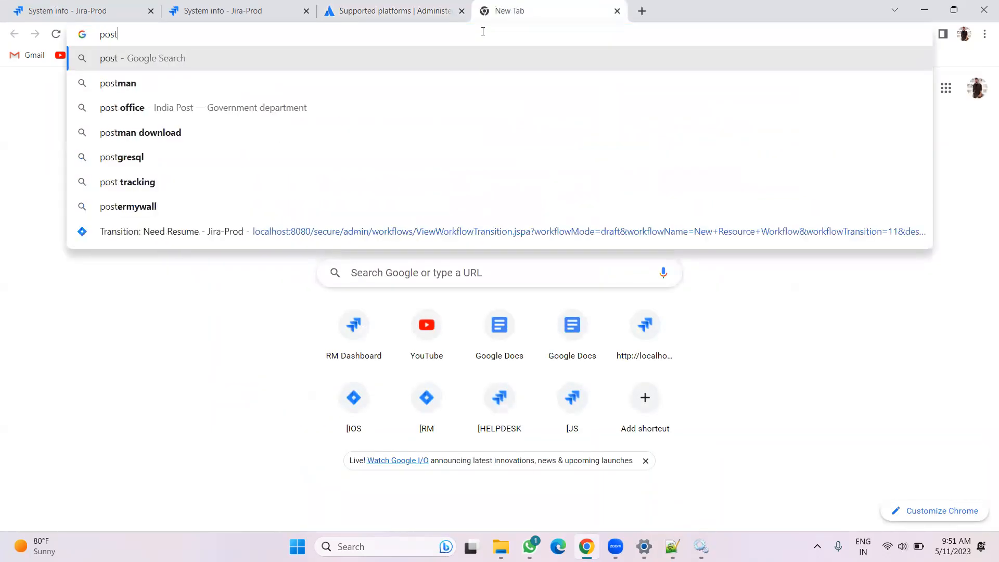
type("gresdql")
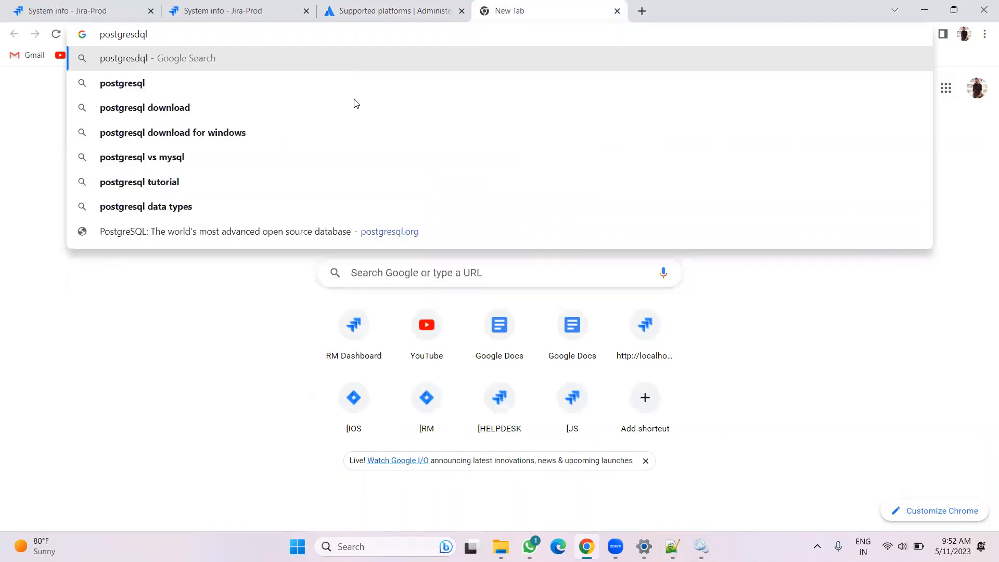
left_click(307, 111)
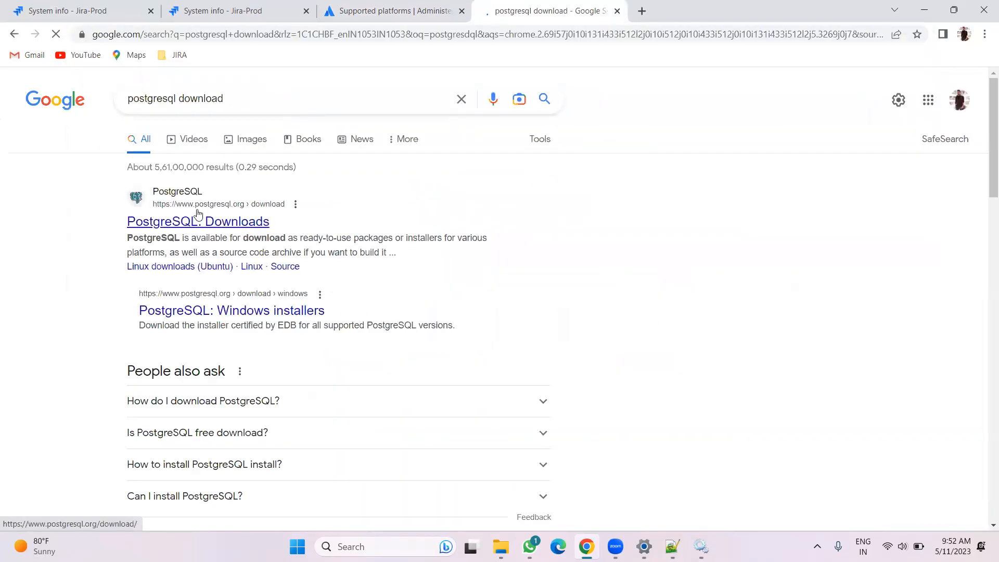
left_click(199, 218)
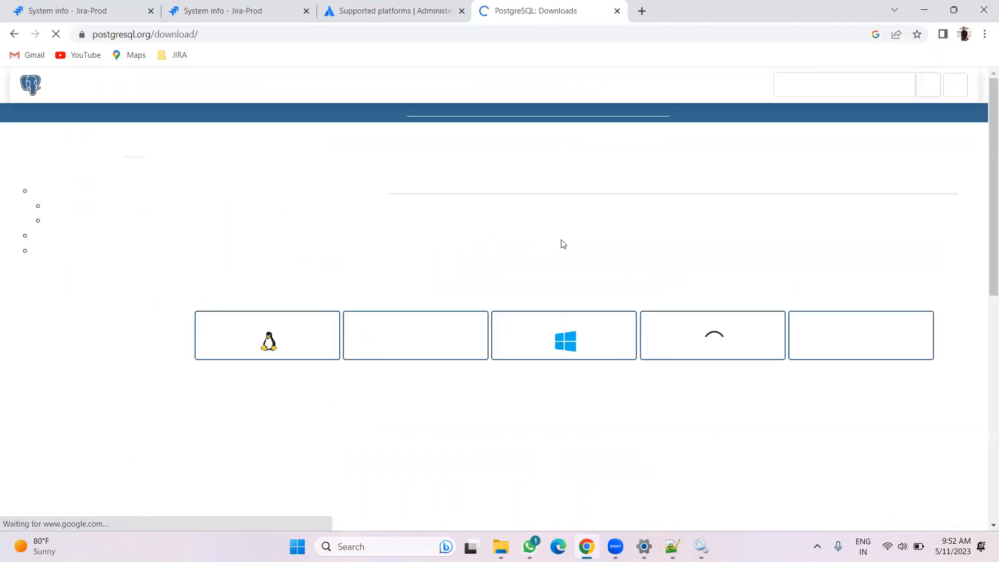
left_click(529, 330)
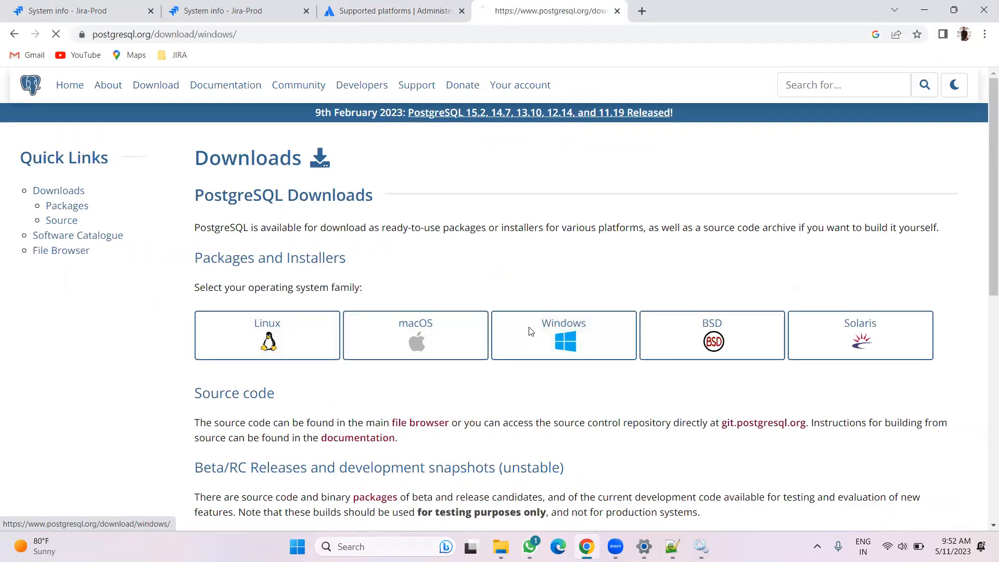
left_click(269, 229)
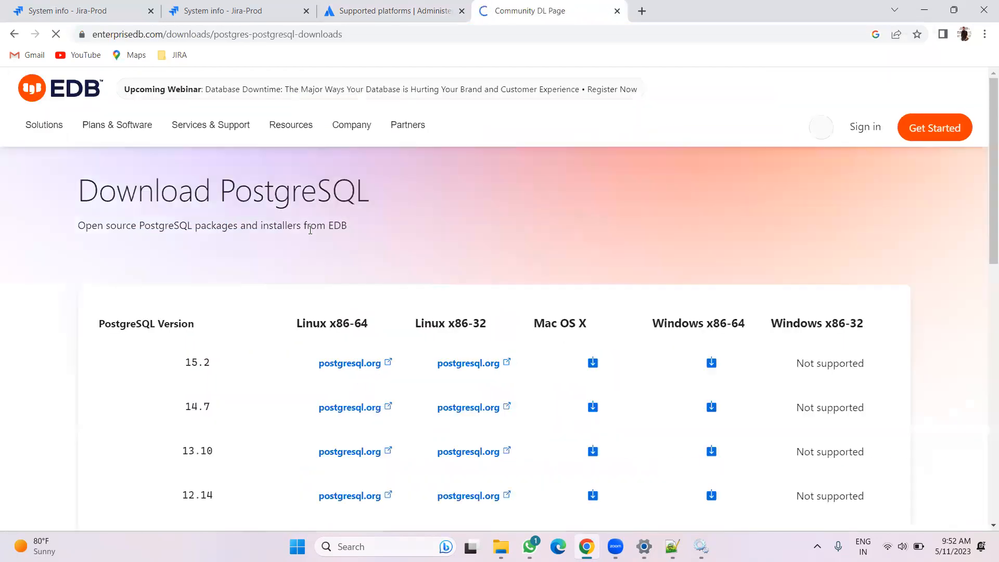
Download the PostgreSQL 13.10 installer for Windows x86-64
scroll(527, 290, "down", 5)
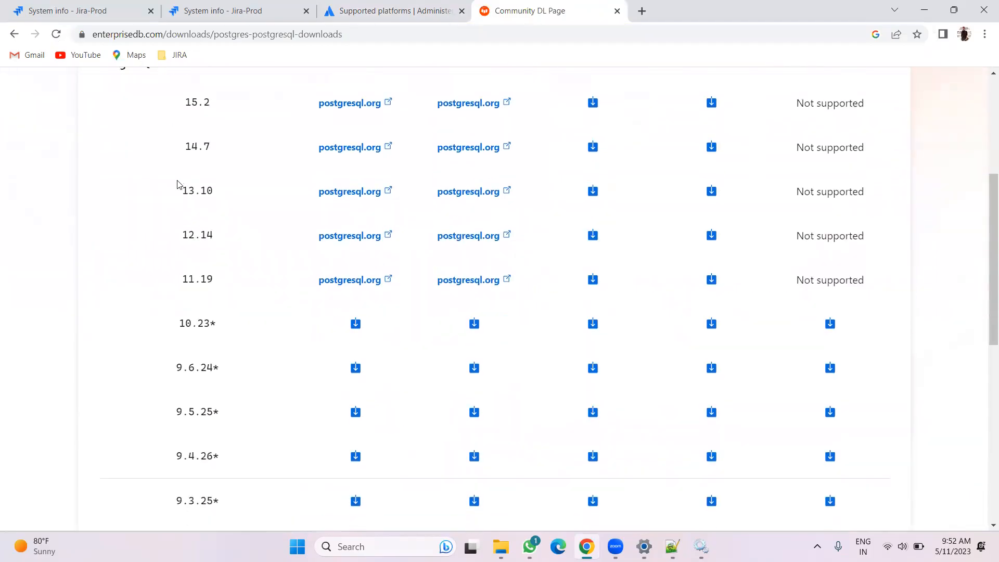
left_click_drag(182, 196, 202, 197)
scroll(243, 221, "up", 2)
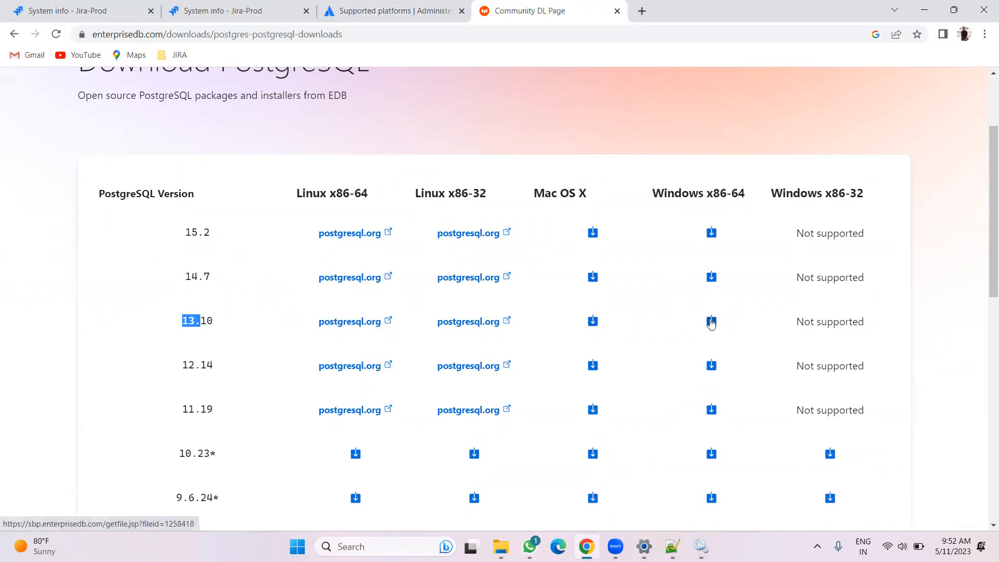
left_click(711, 322)
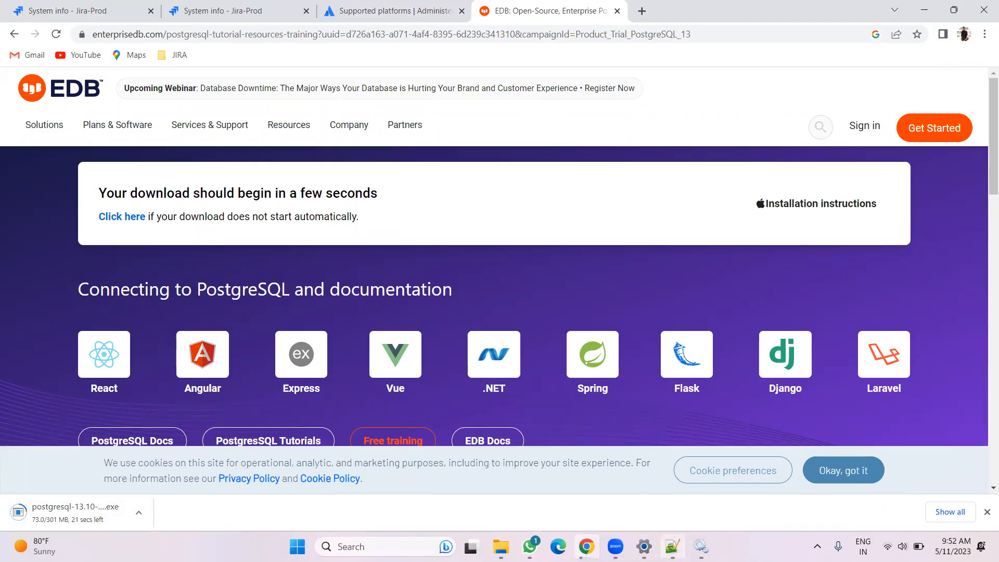
Add the line "1. Install and setup Standard Databse (Postgresql)" below H2 --> Postgres in the notes, then start a new line
left_click(672, 546)
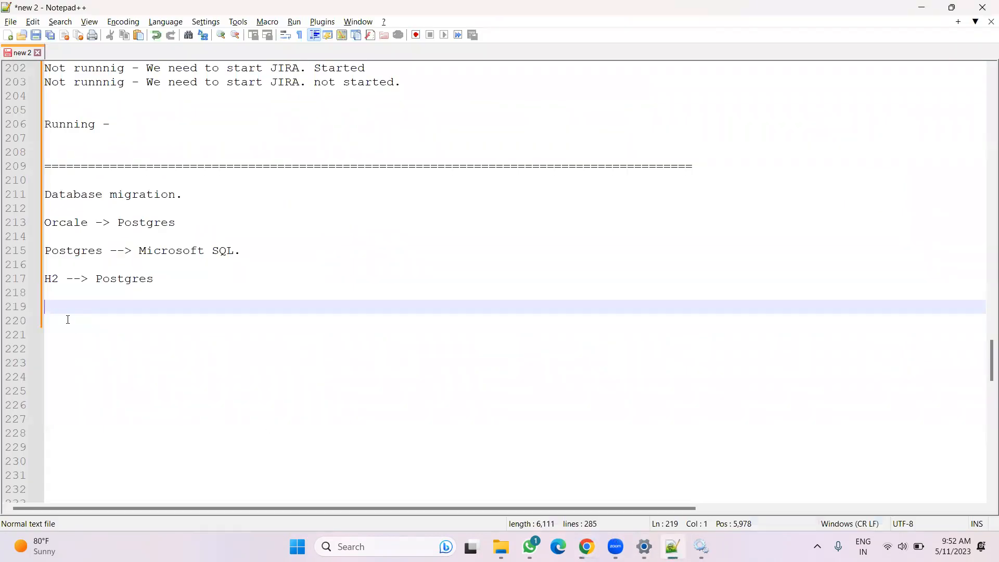
type("1. Install and se")
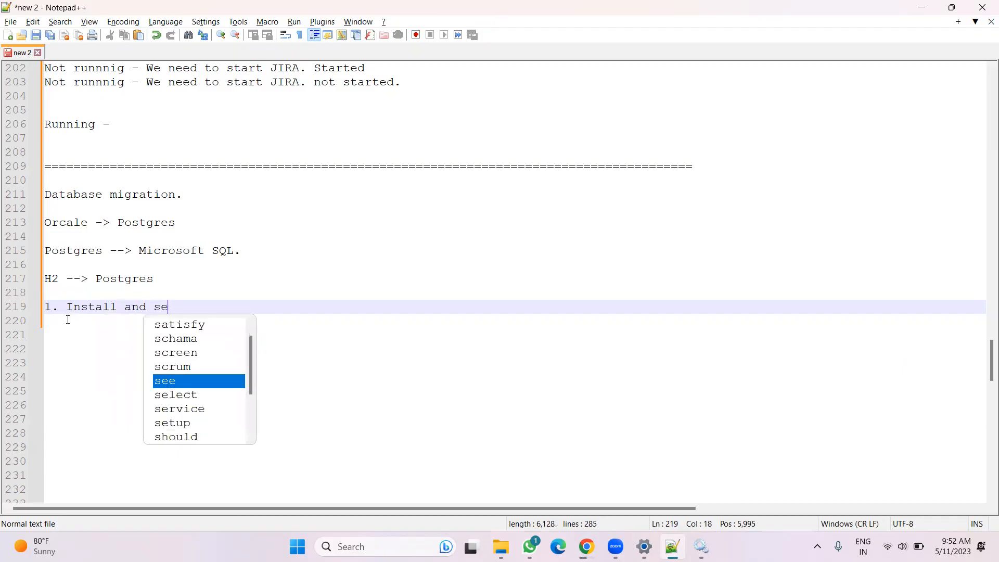
type("tup on")
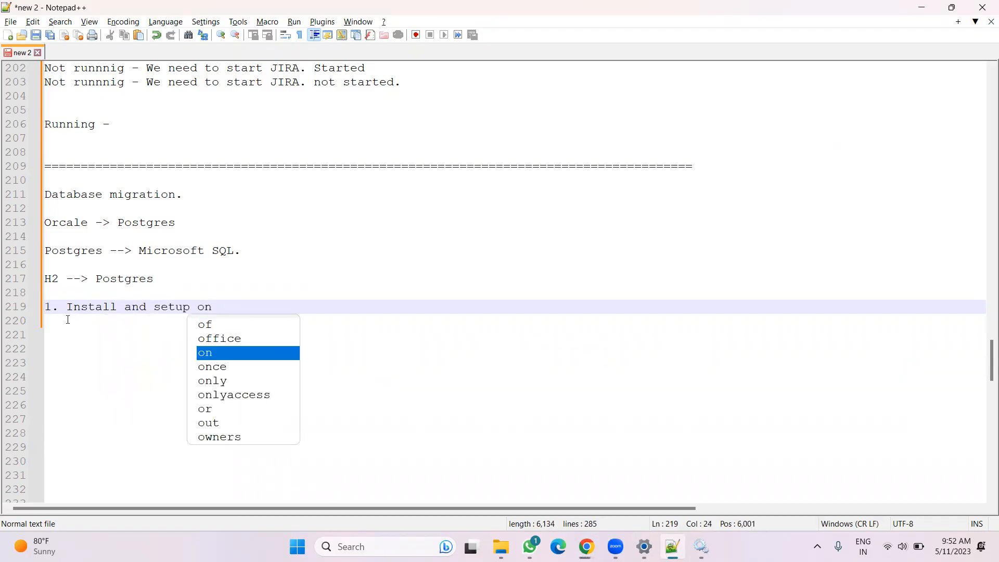
type("-")
key("BackSpace")
key("BackSpace")
key("BackSpace")
type("Star")
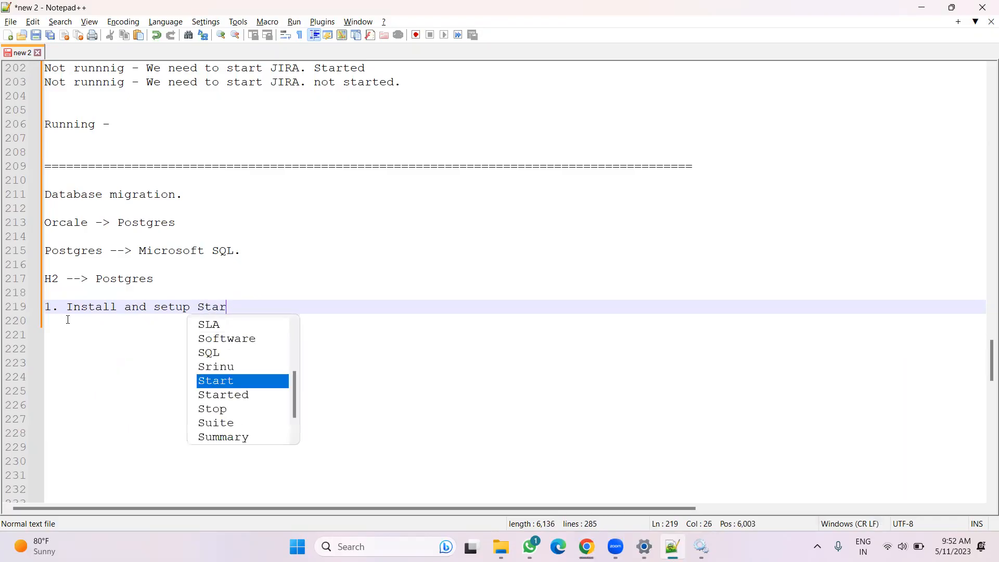
key("BackSpace")
type("ndard Databse")
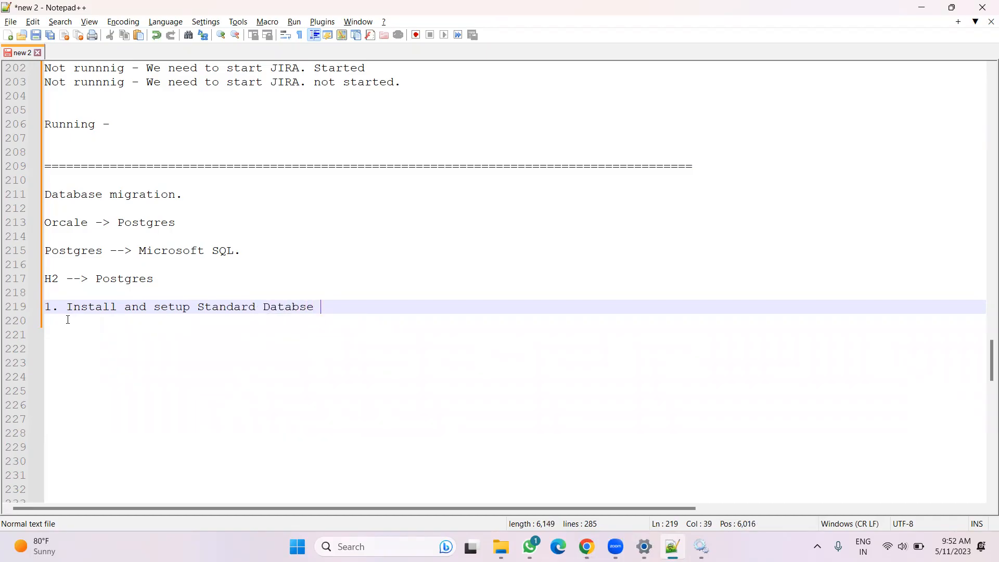
type(" (Po")
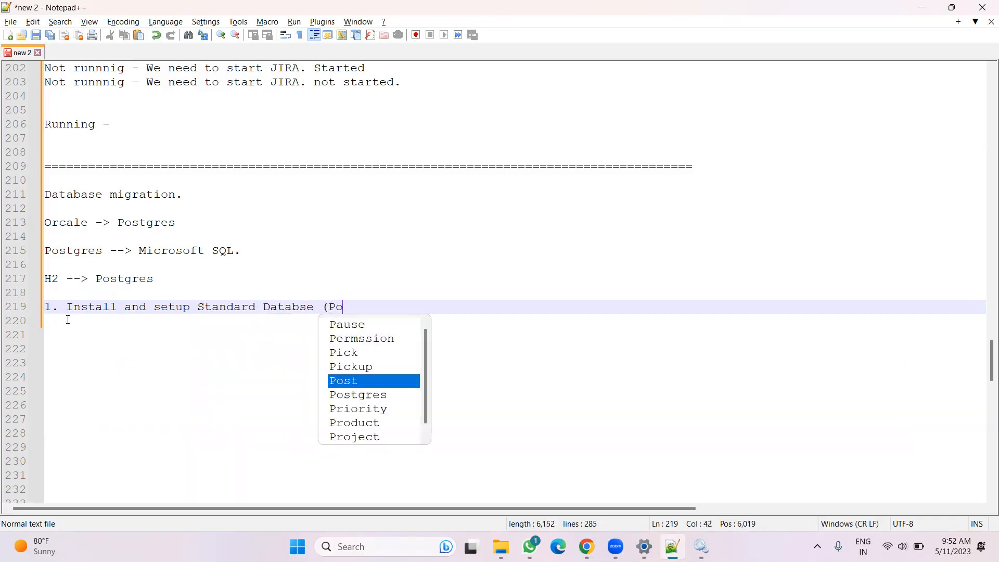
type("stgresql")
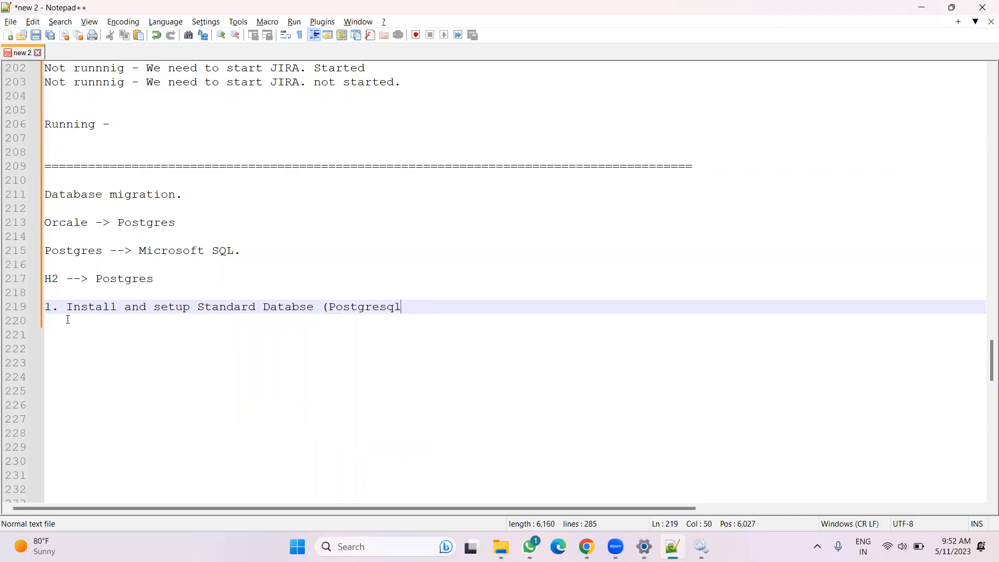
key("BackSpace")
type(")")
left_click_drag(162, 278, 93, 276)
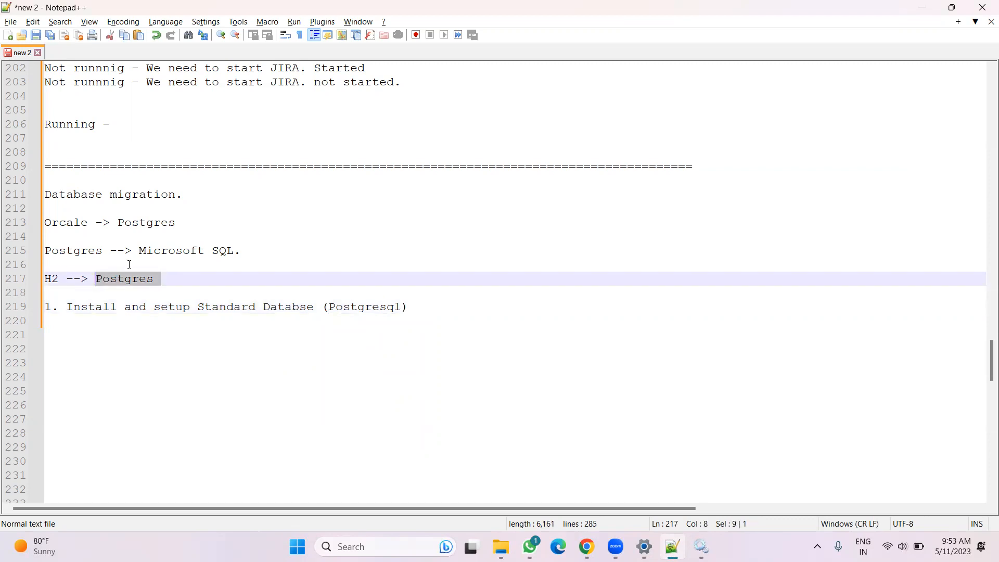
left_click(432, 304)
key("Return")
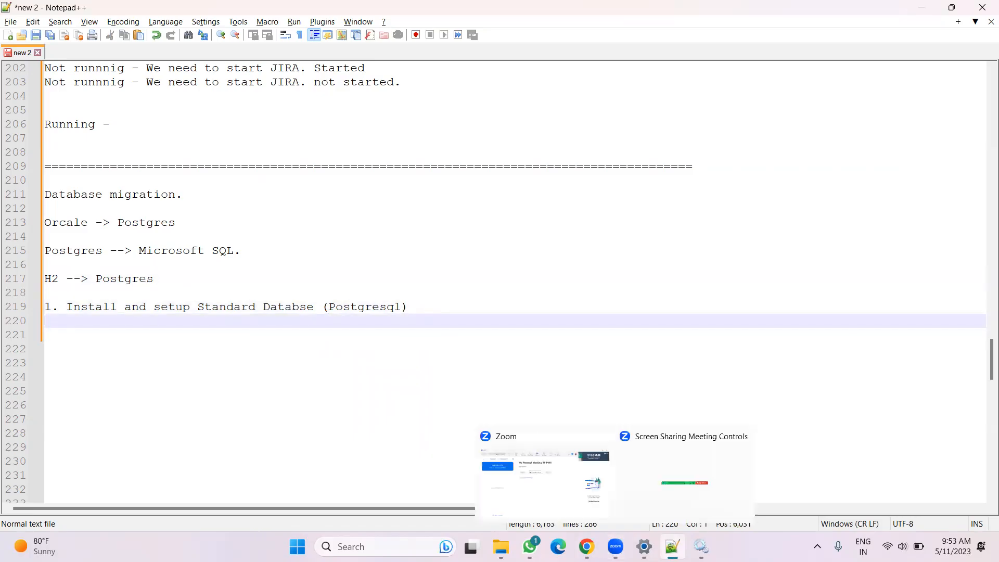
Open the downloads folder and run the postgresql-13.10-2-windows-x64 installer
left_click(587, 546)
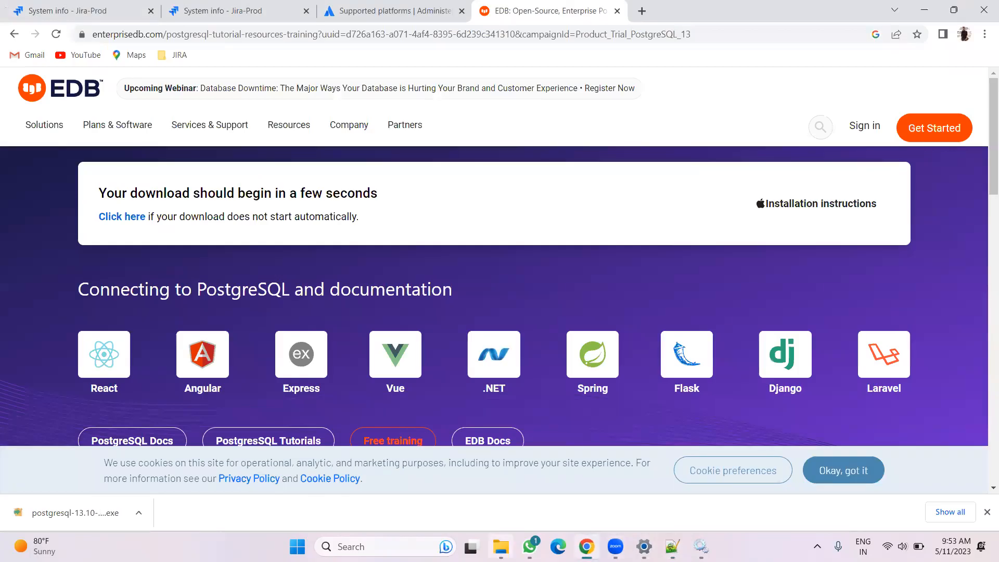
left_click(52, 187)
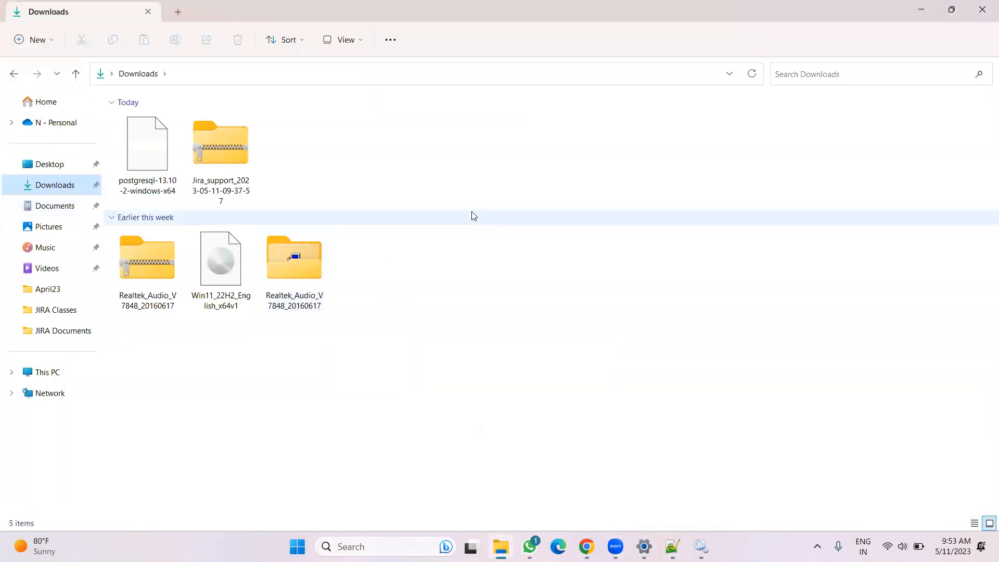
right_click(331, 157)
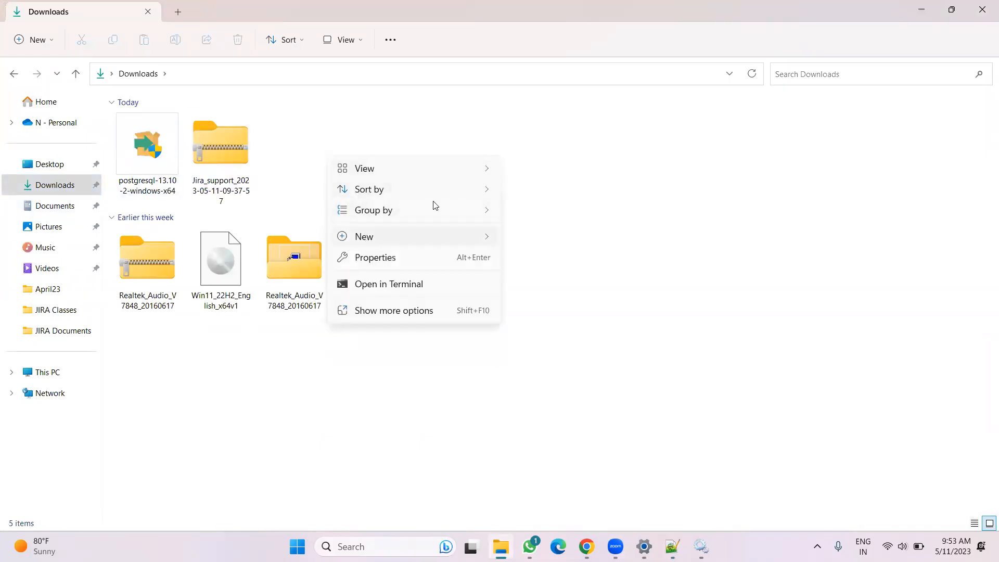
left_click(247, 167)
left_click(166, 168)
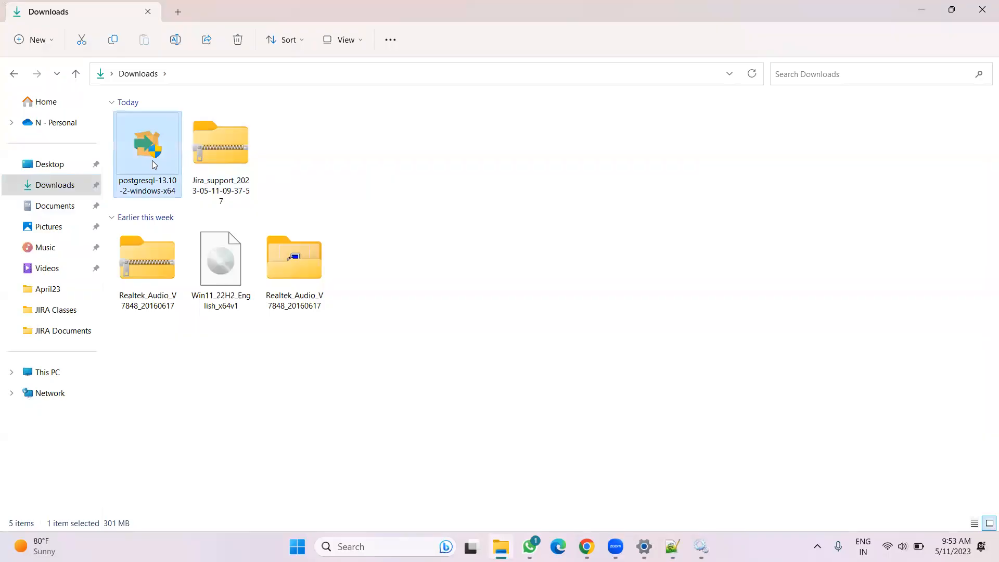
right_click(159, 165)
left_click(204, 226)
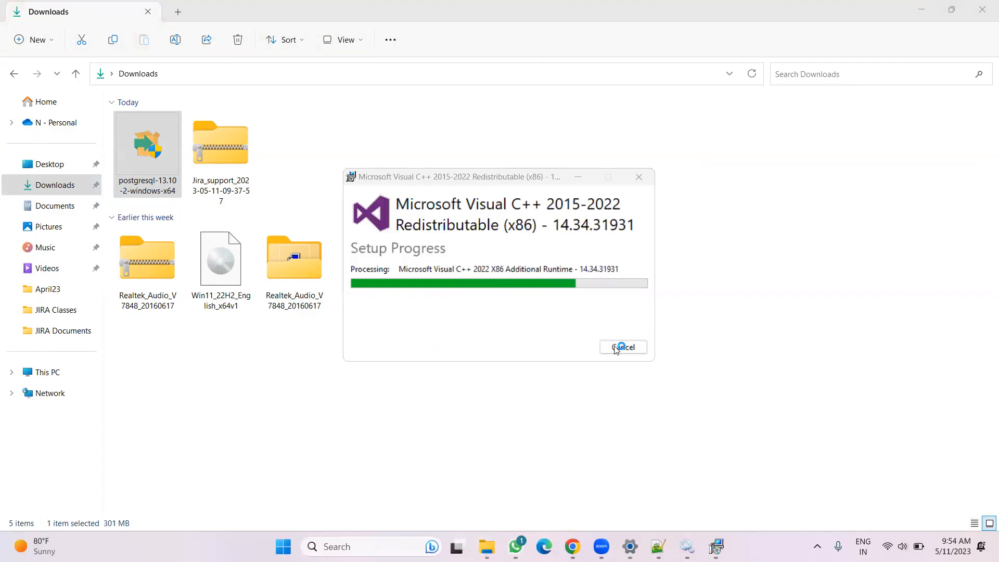
Close the Downloads folder window and the EDB and Supported platforms browser tabs
left_click(983, 6)
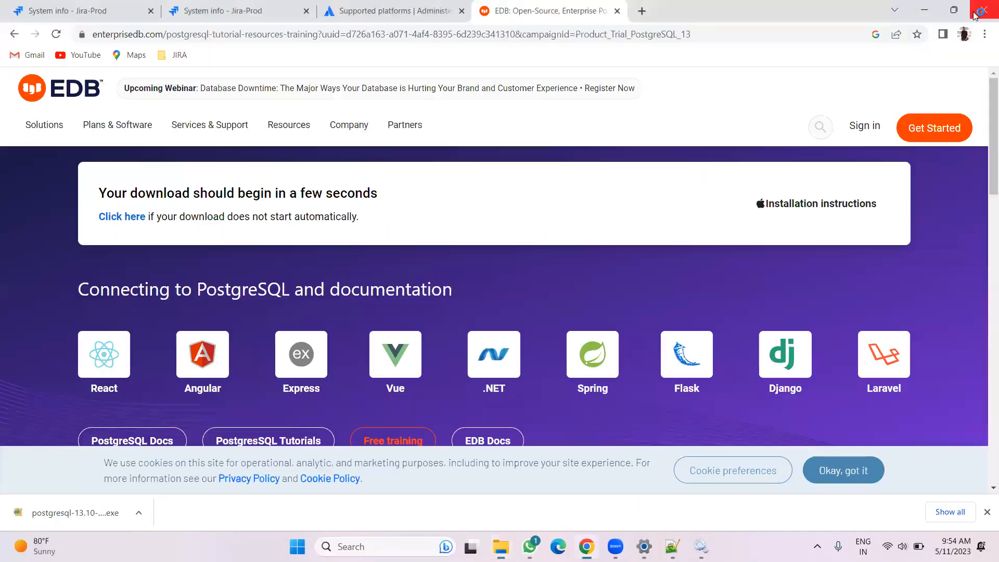
left_click(619, 11)
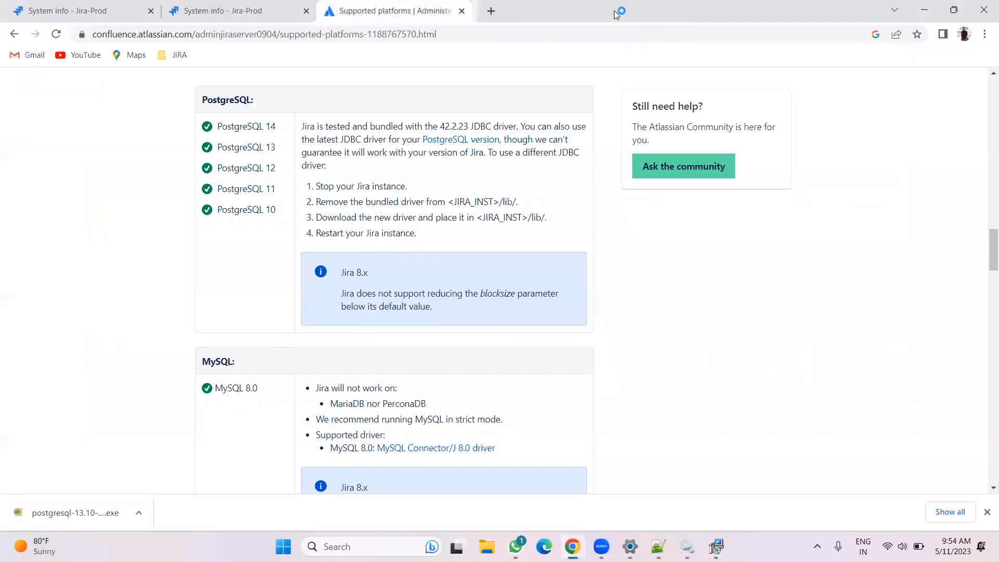
left_click(462, 11)
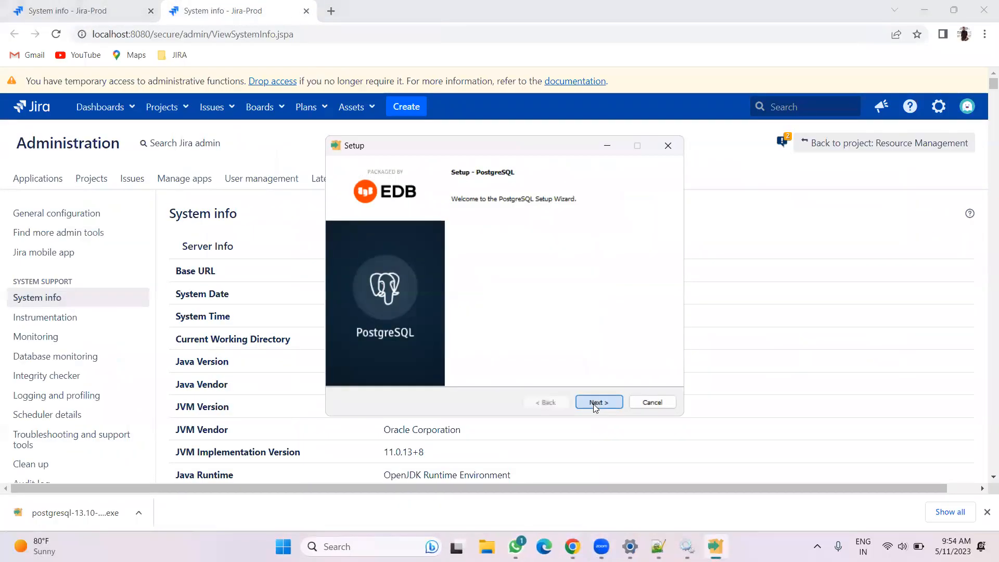
Accept the default installation directory, components and data directory in the PostgreSQL setup wizard
left_click(593, 404)
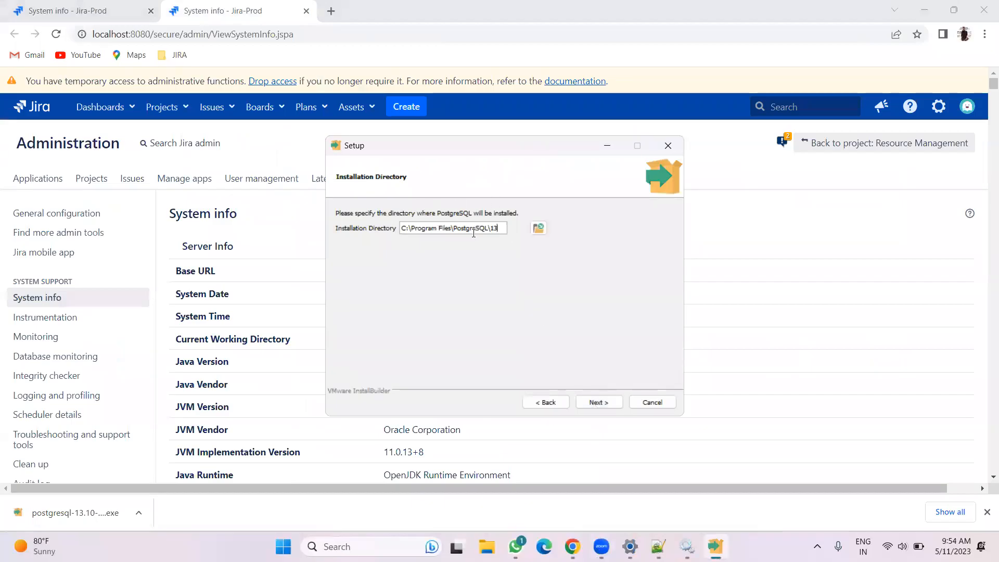
left_click(591, 400)
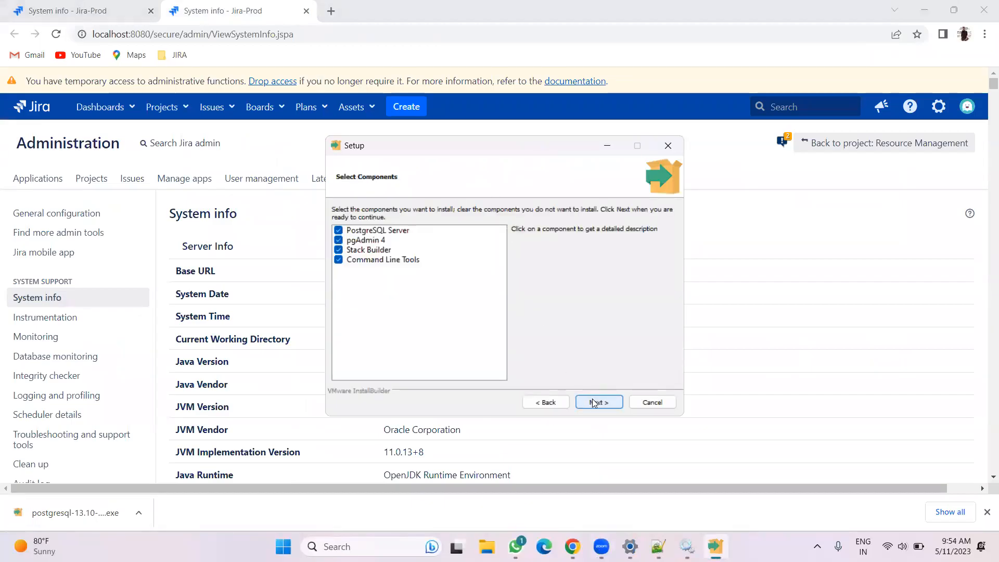
left_click(596, 403)
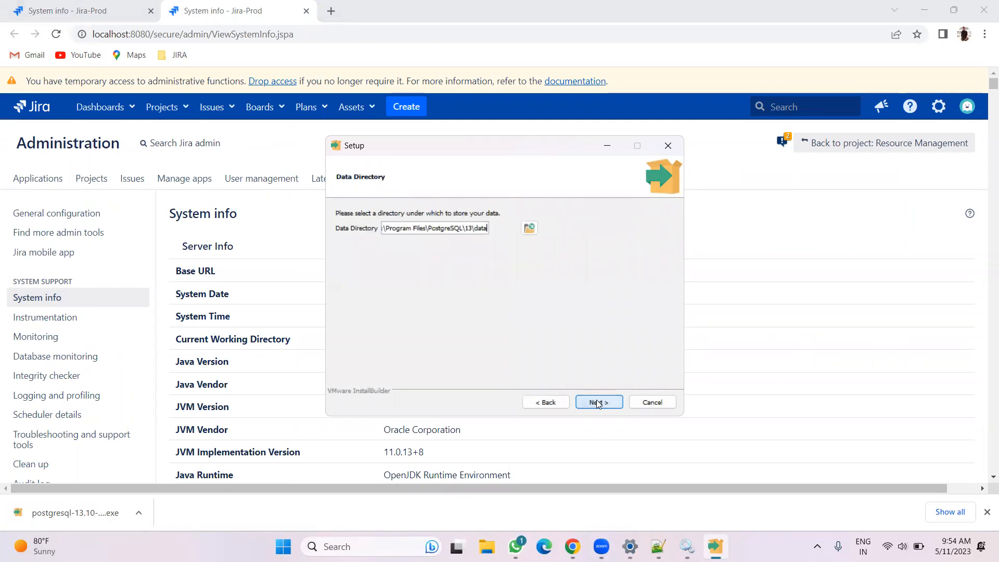
left_click(594, 401)
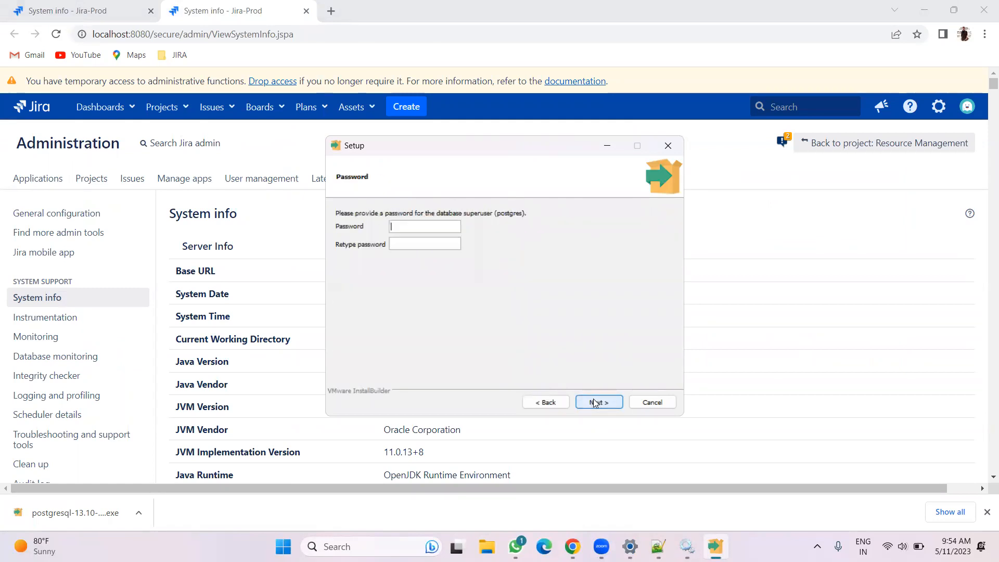
Enter and confirm the password for the postgres database superuser
type("••••••••")
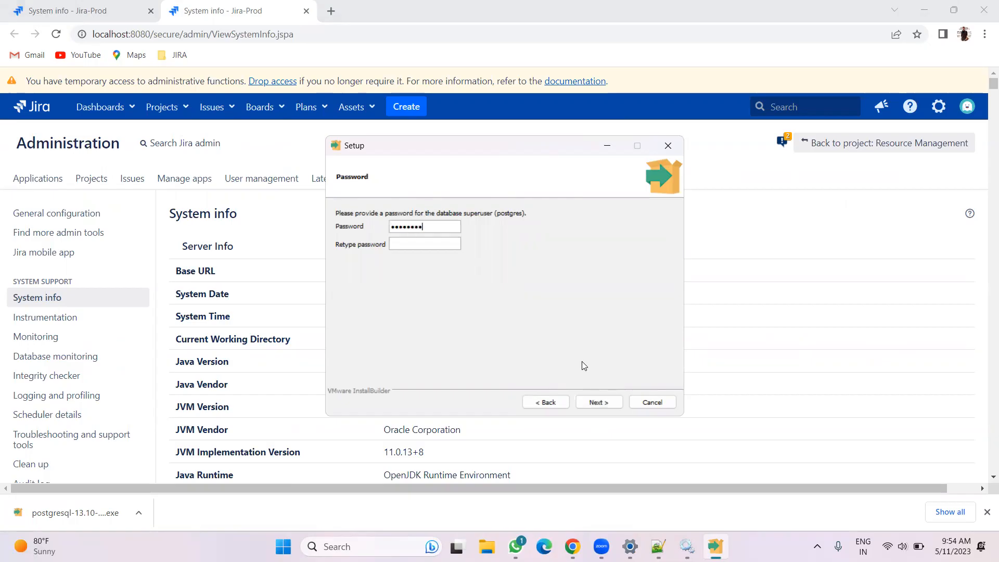
type("••••••••")
left_click(598, 402)
left_click(598, 402)
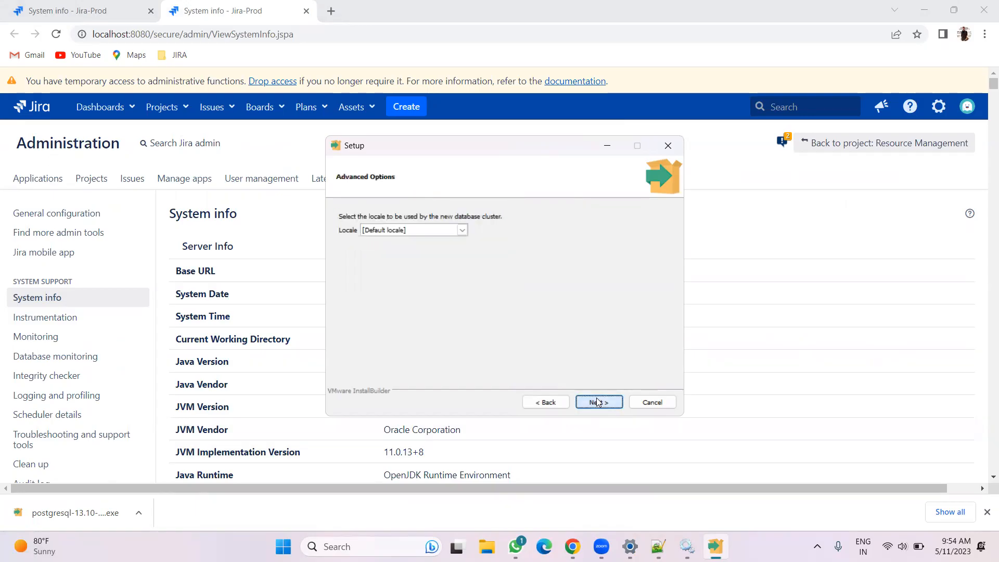
Keep the default locale and start the PostgreSQL installation from the pre-installation summary
left_click(598, 402)
left_click(597, 402)
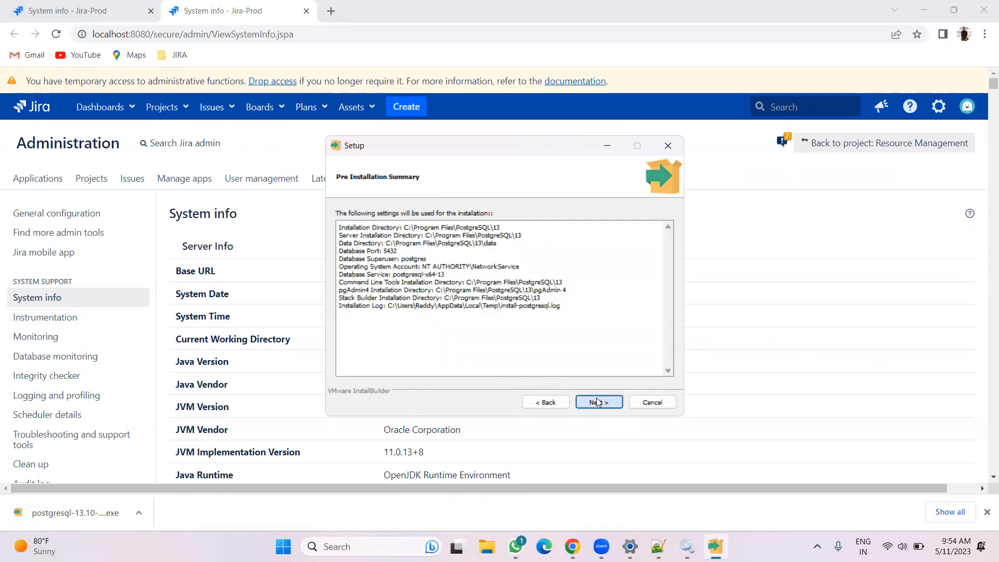
left_click(598, 402)
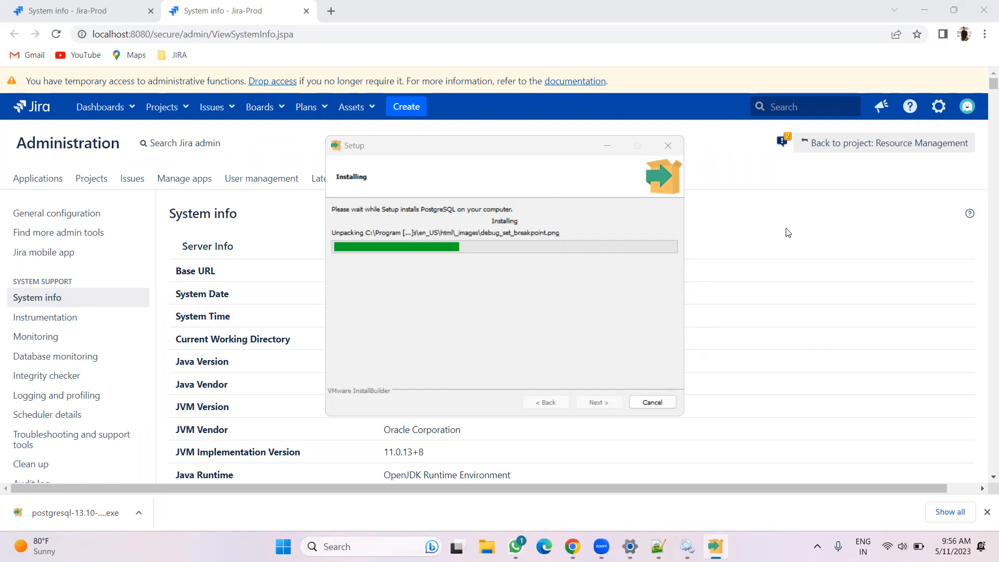
Close the duplicate System info browser tab while the installation runs
left_click(782, 141)
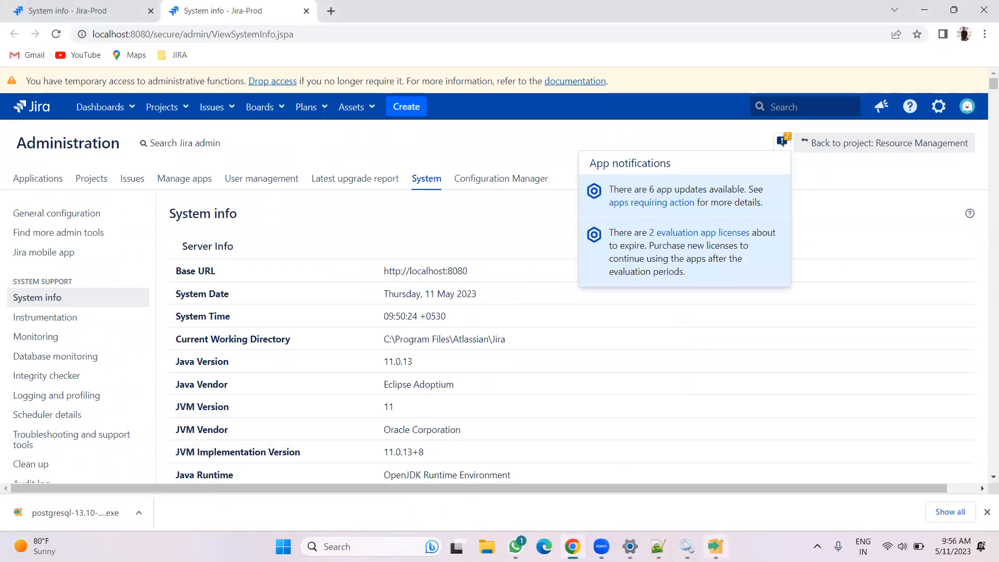
left_click(715, 546)
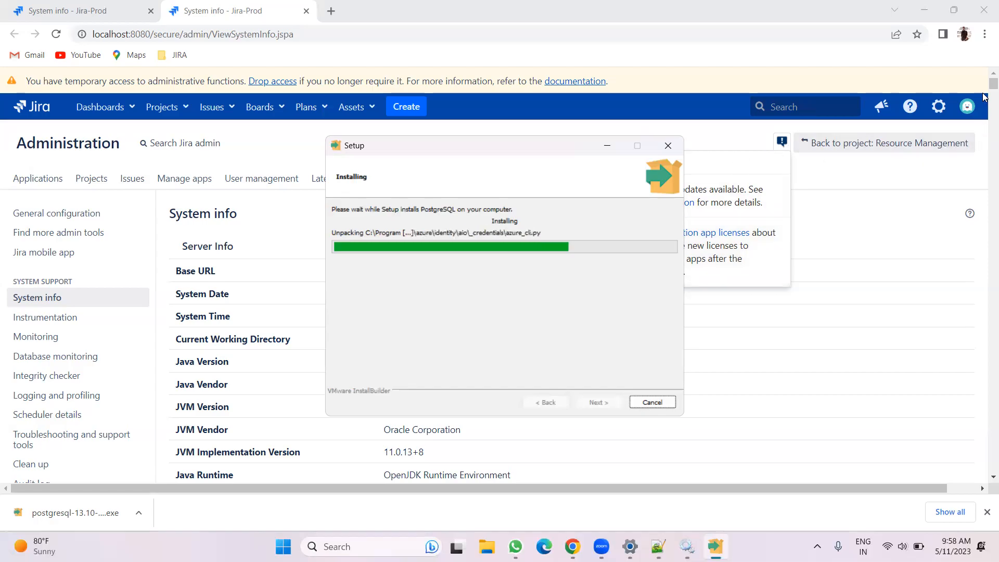
left_click(859, 213)
left_click(60, 5)
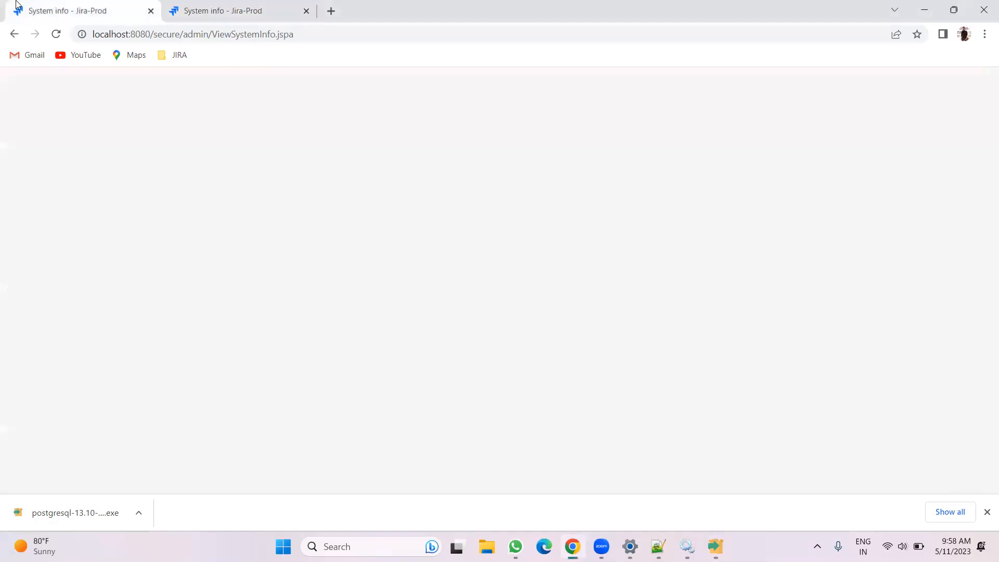
scroll(138, 203, "up", 7)
scroll(145, 193, "up", 10)
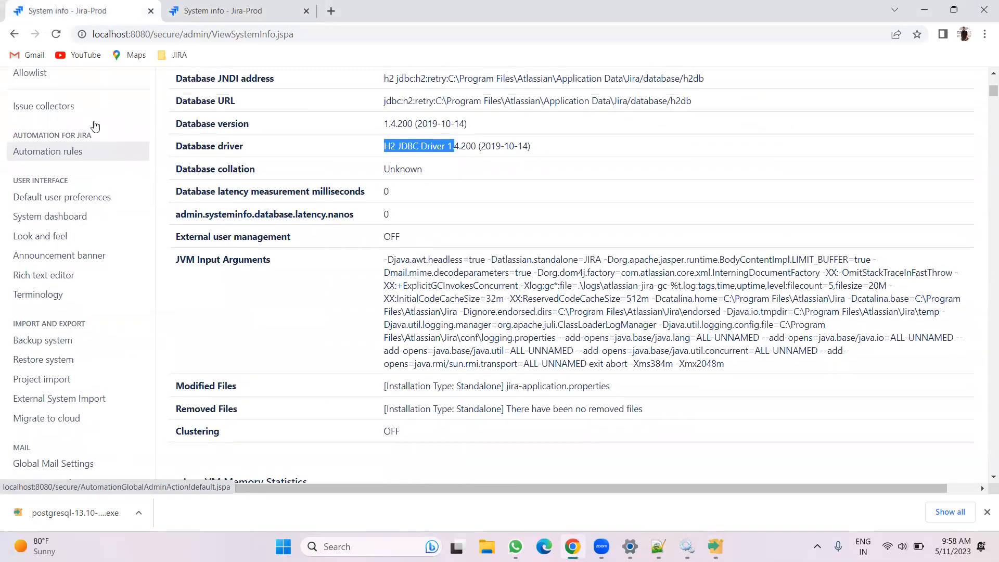
left_click(150, 12)
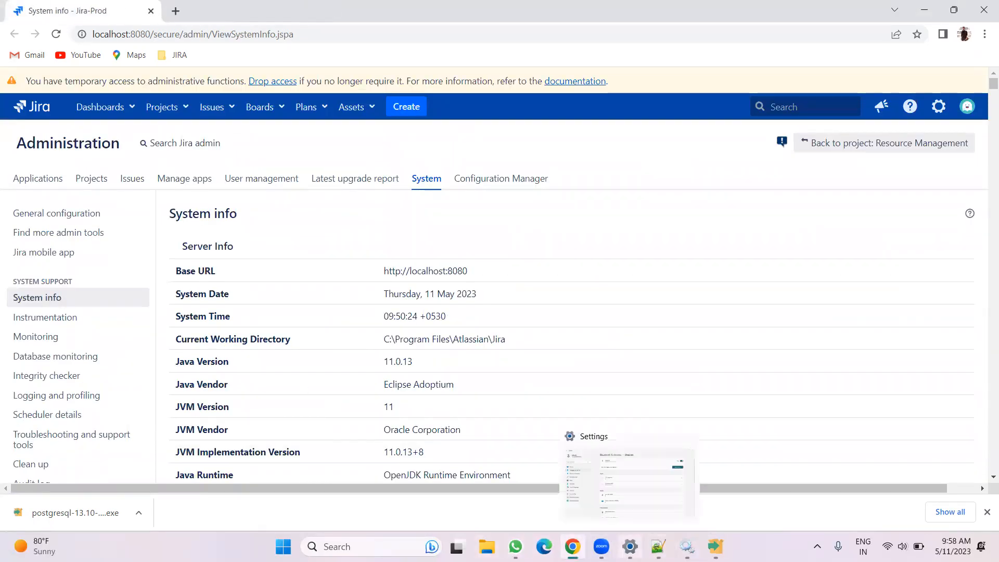
left_click(629, 547)
left_click(985, 5)
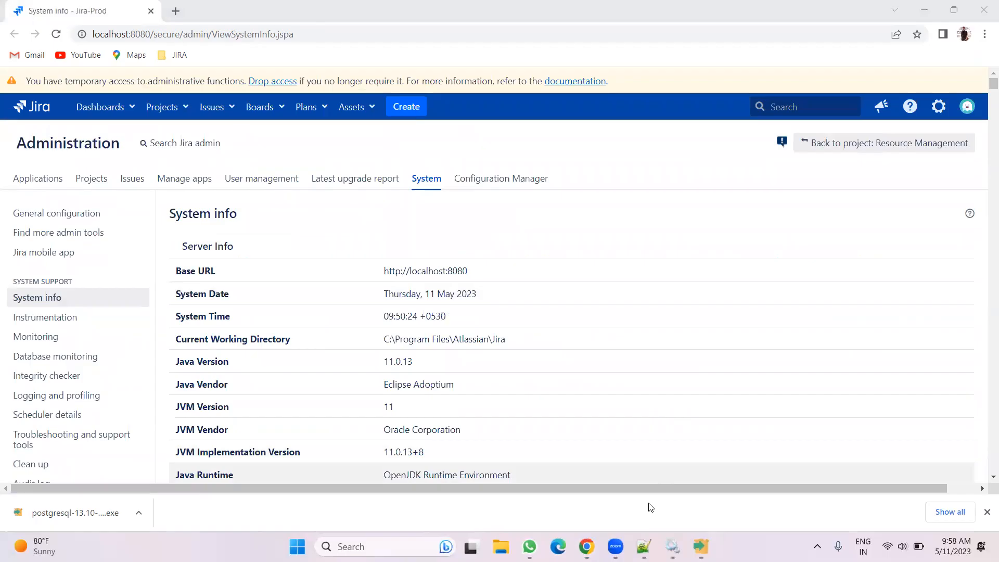
mouse_move(643, 546)
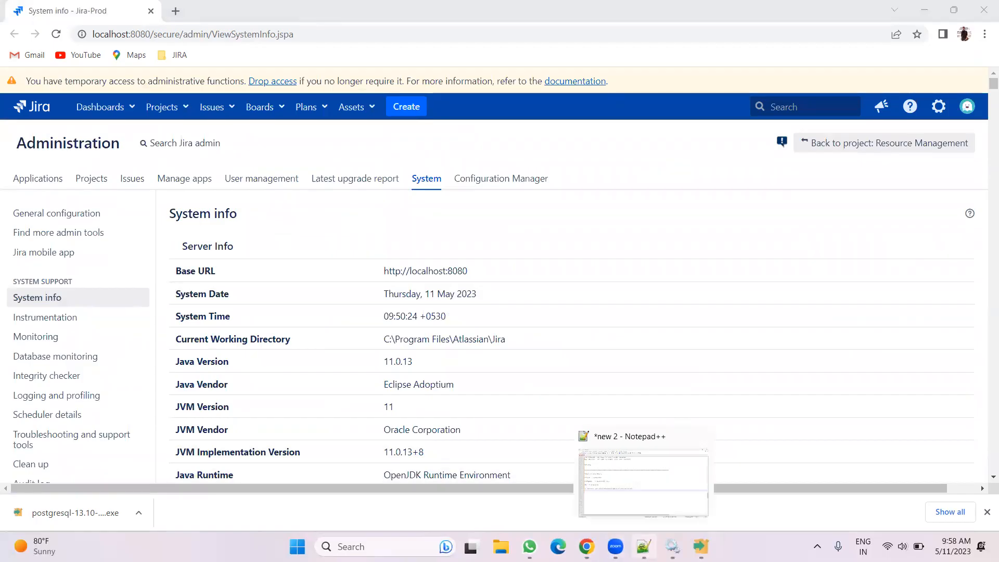
left_click(672, 546)
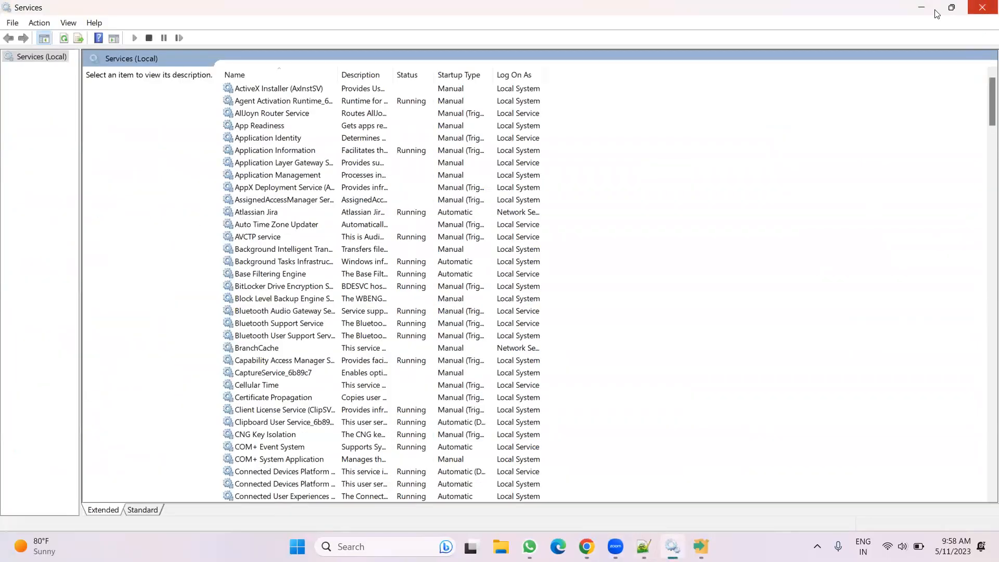
left_click(700, 546)
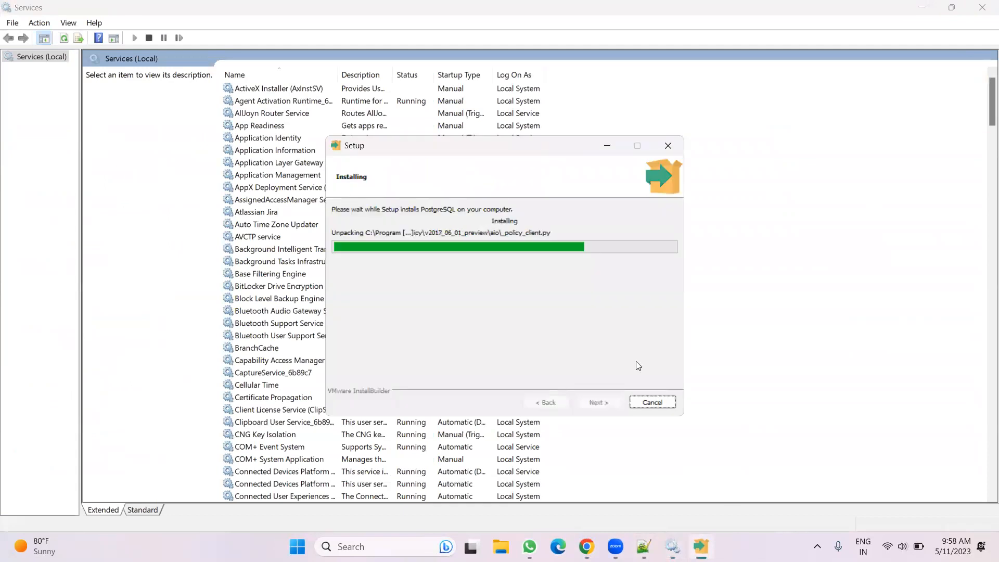
left_click(587, 546)
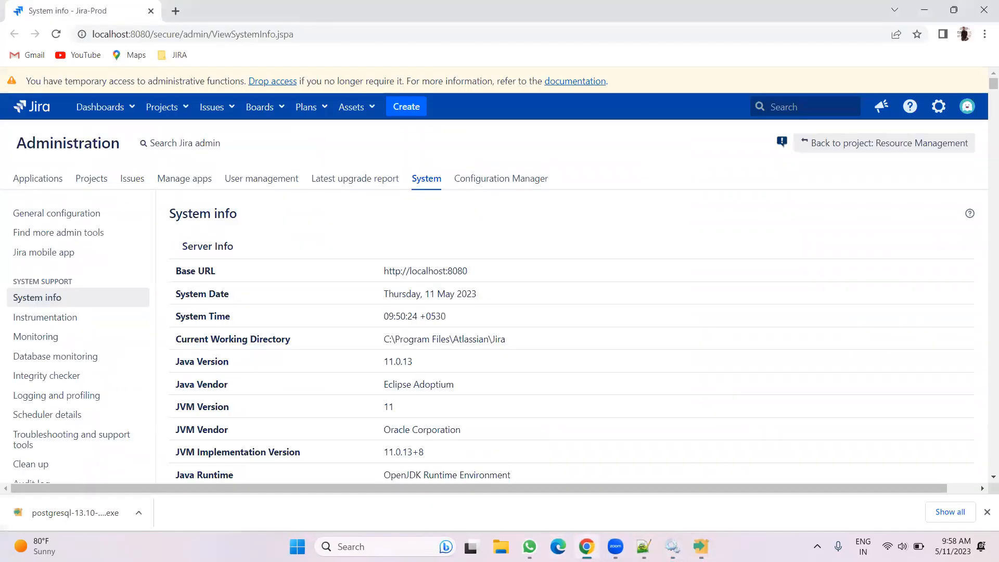
left_click(700, 546)
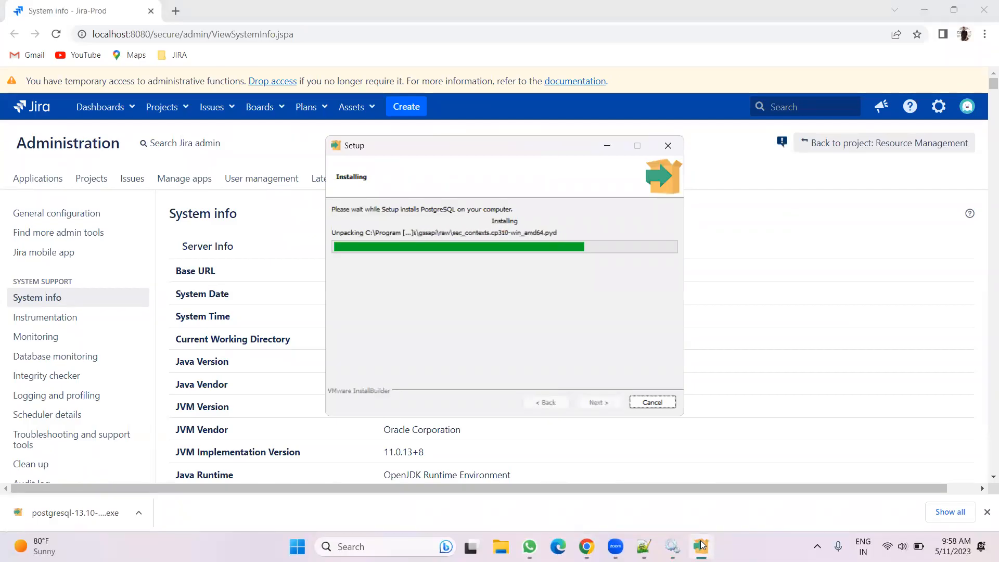
mouse_move(673, 536)
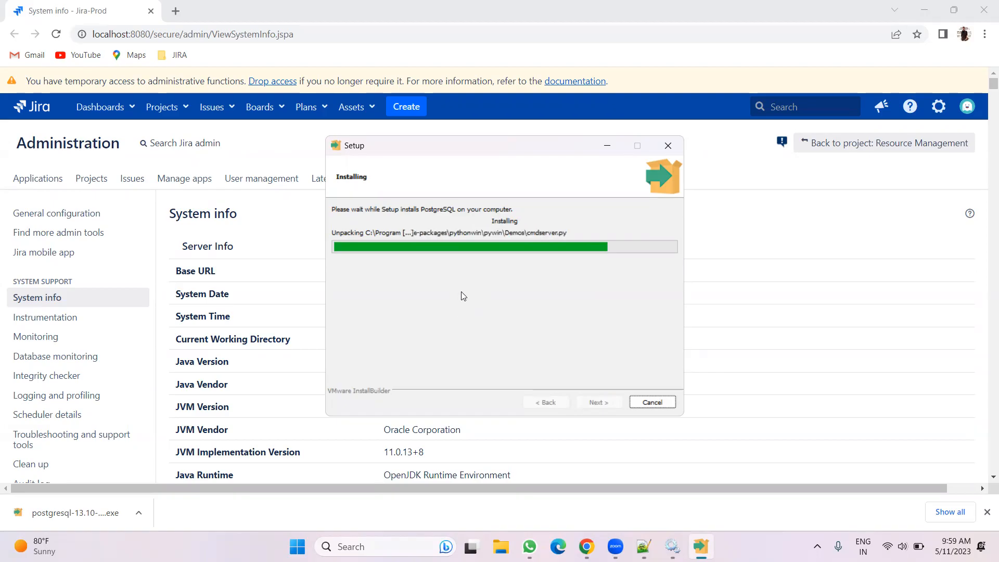
left_click(986, 513)
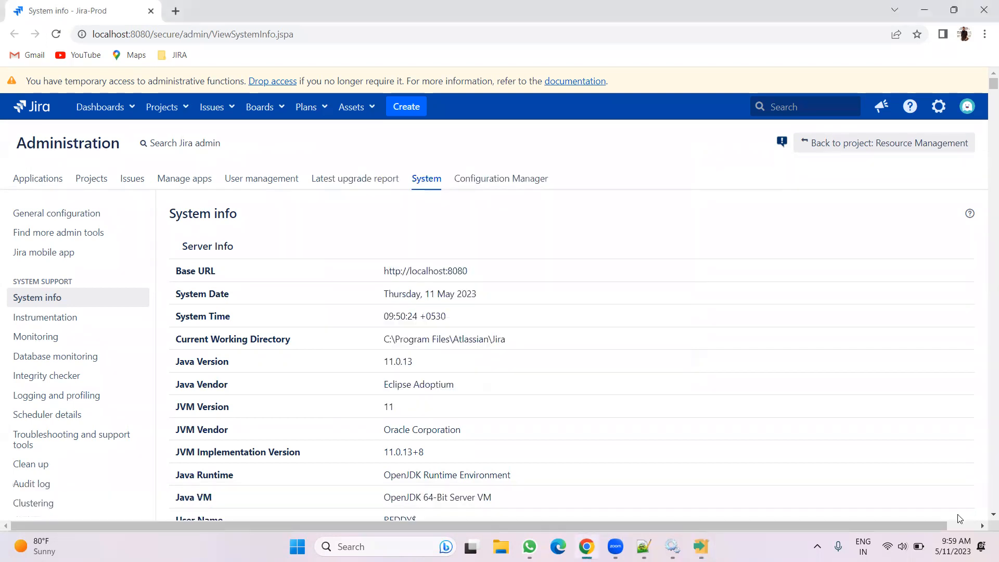
left_click(701, 546)
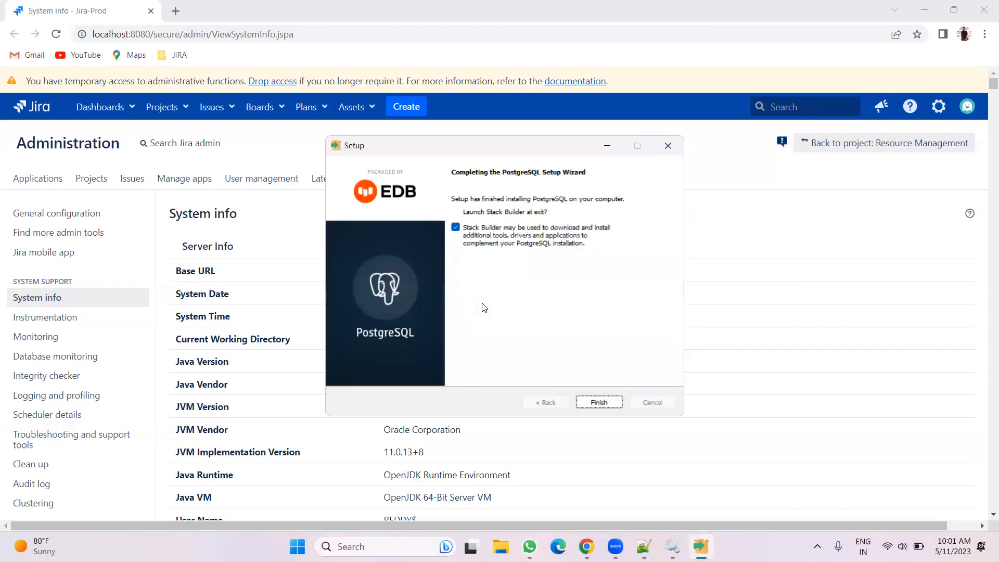
Finish the PostgreSQL setup and exit the Stack Builder wizard that opens afterwards
left_click(587, 403)
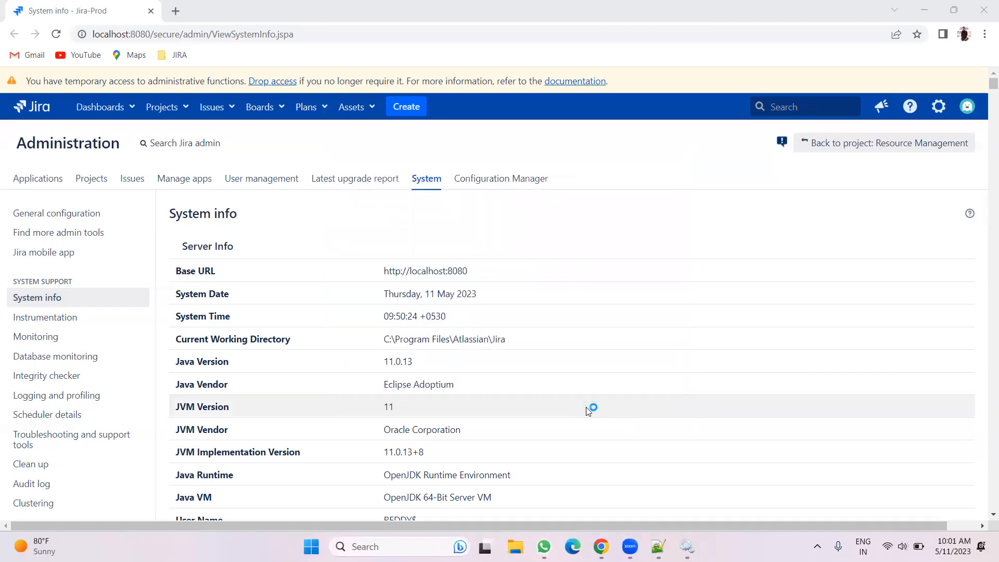
left_click(563, 281)
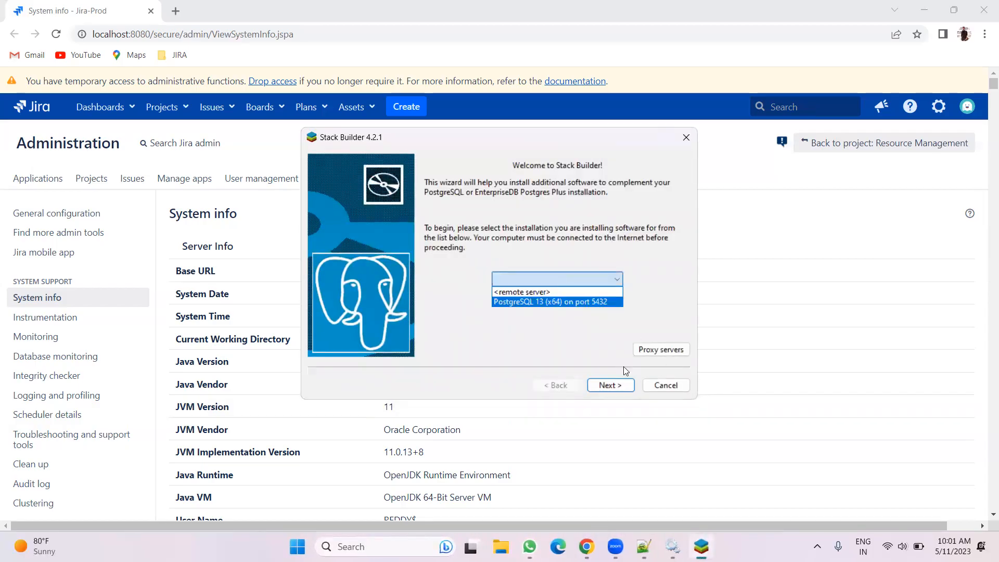
left_click(581, 343)
left_click(674, 384)
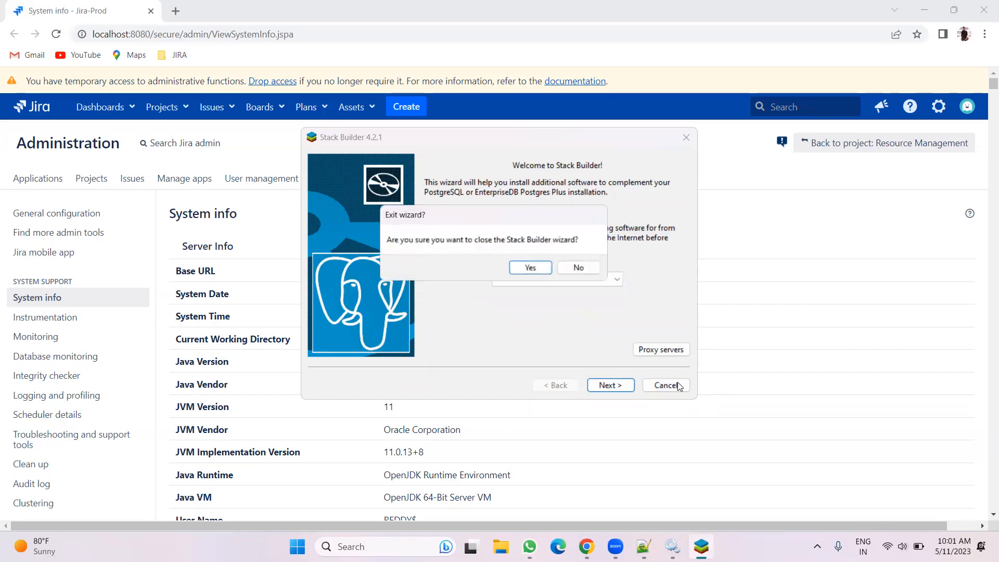
left_click(547, 267)
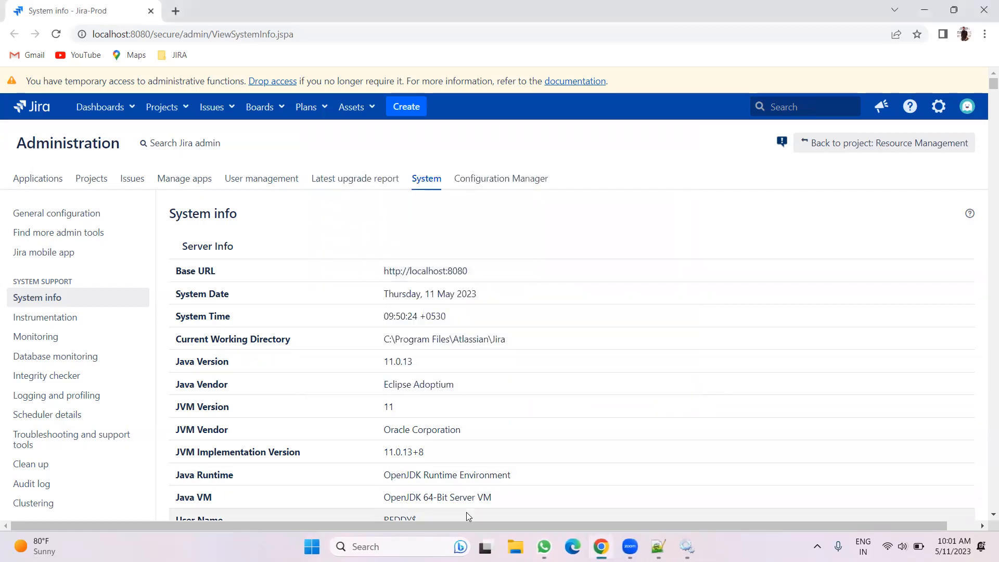
Search for pgAdmin 4 and launch it
key("super")
type("pgad")
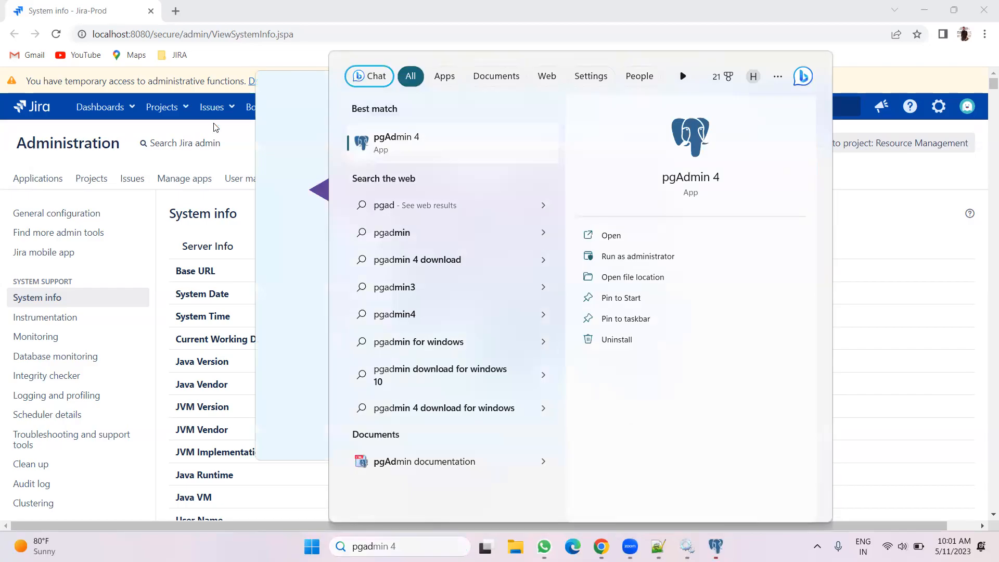
left_click(228, 129)
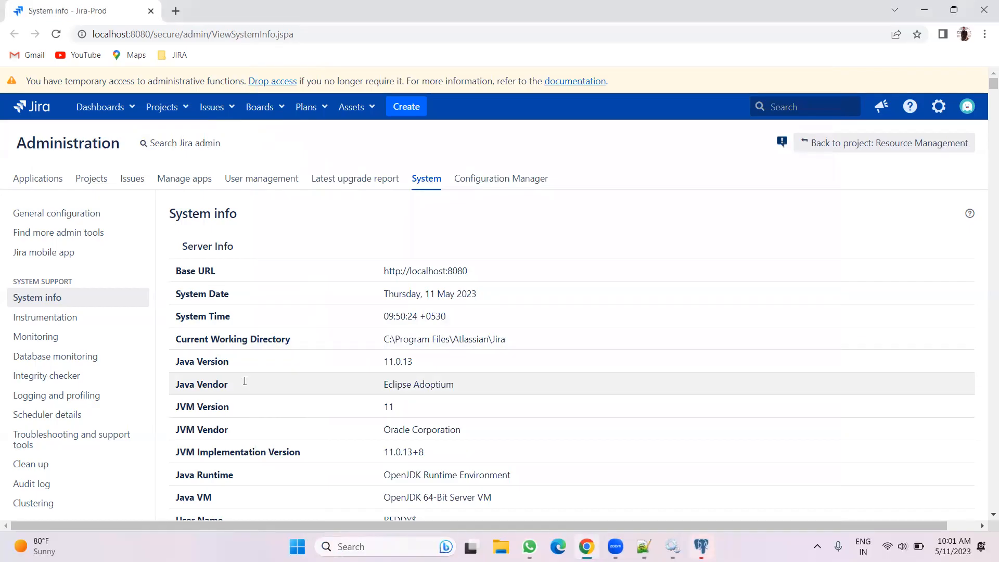
Add the line "2. Take JIRA Backup." below the PostgreSQL step in the notes
key("alt+Tab")
type("Take JIRA a")
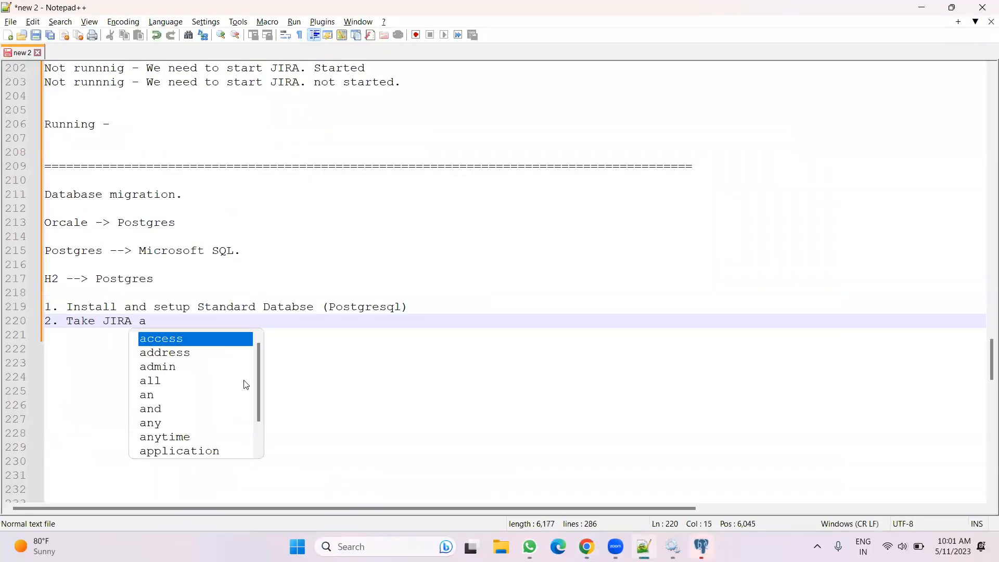
key("BackSpace")
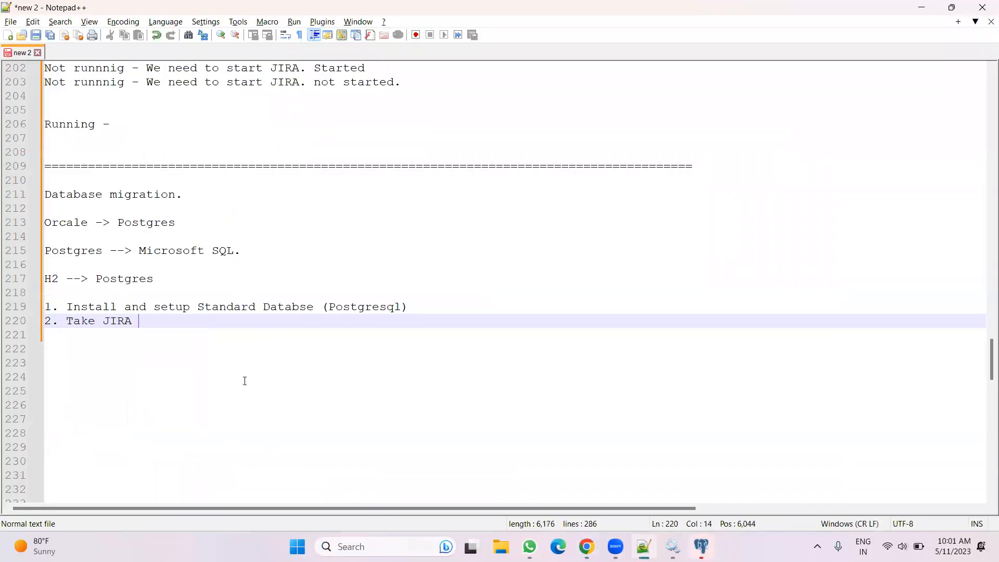
type("Bacl")
key("BackSpace")
type("kup.")
Open the Backup system page in Jira administration and confirm administrator access with the admin password
left_click(586, 546)
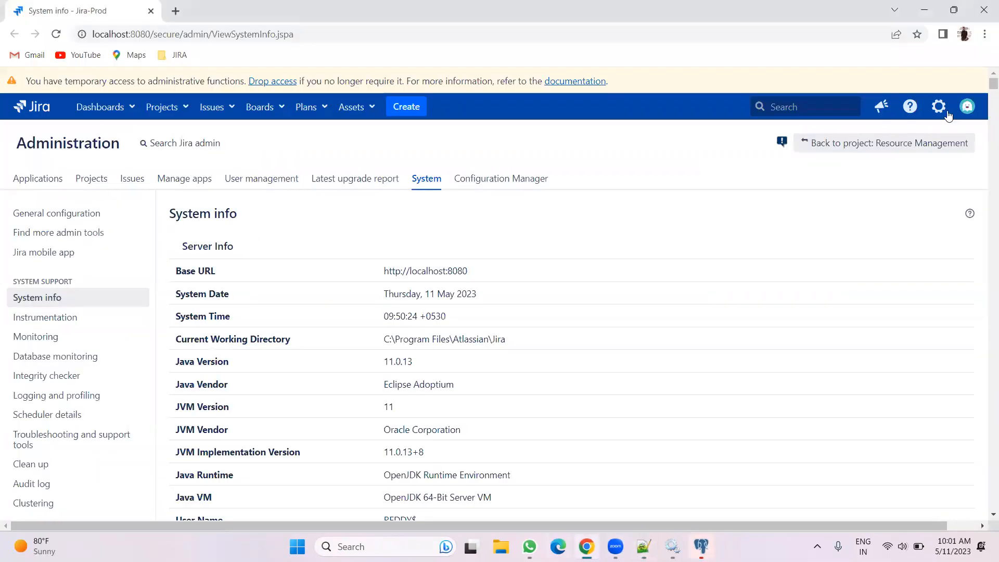
left_click(939, 107)
scroll(104, 284, "down", 6)
scroll(101, 289, "down", 8)
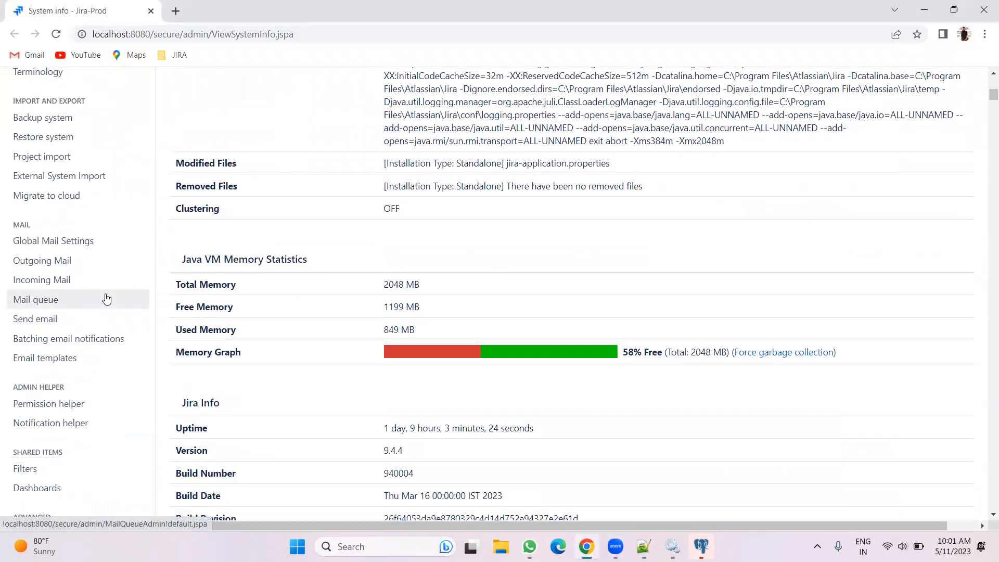
scroll(94, 281, "up", 3)
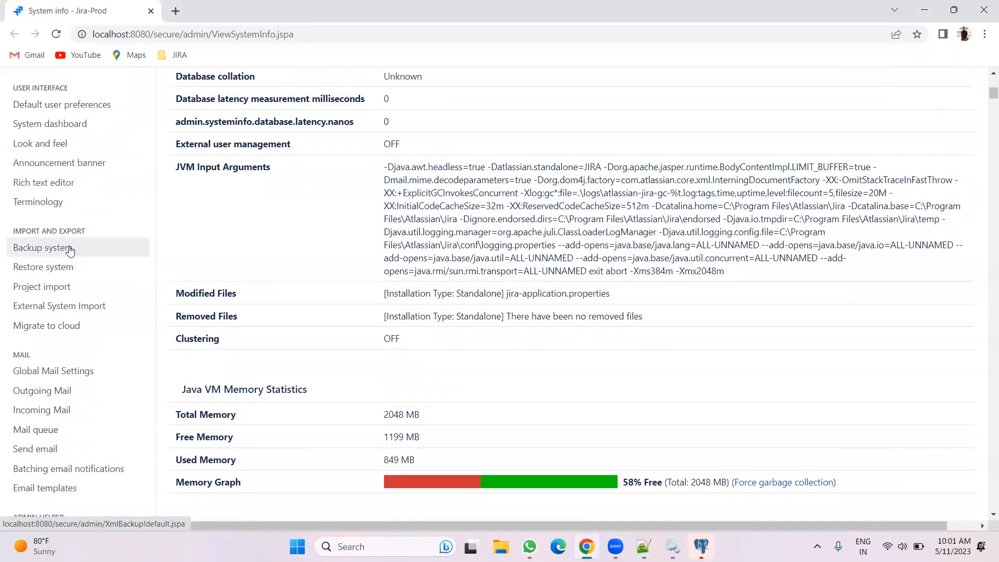
left_click(70, 249)
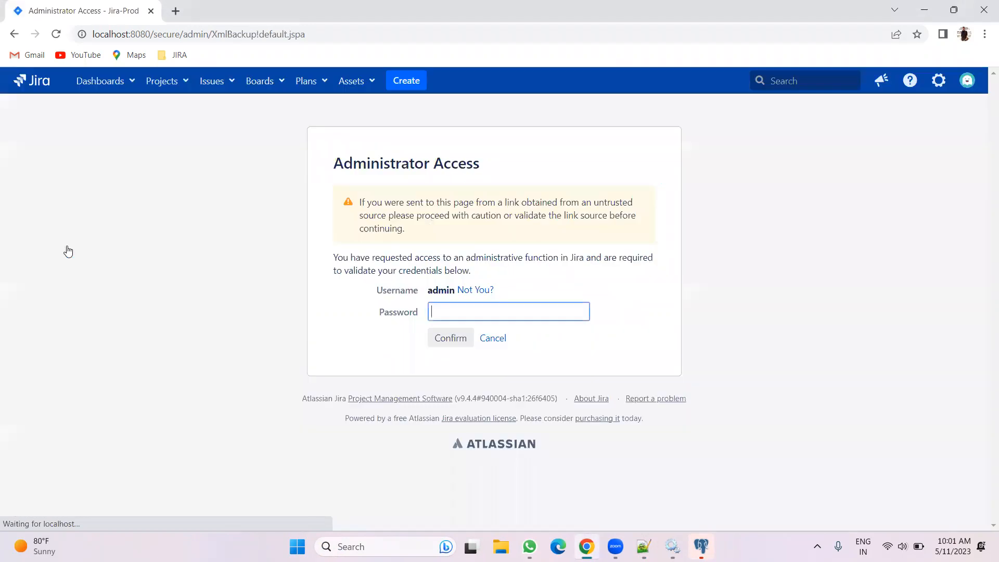
type("admin")
key("Return")
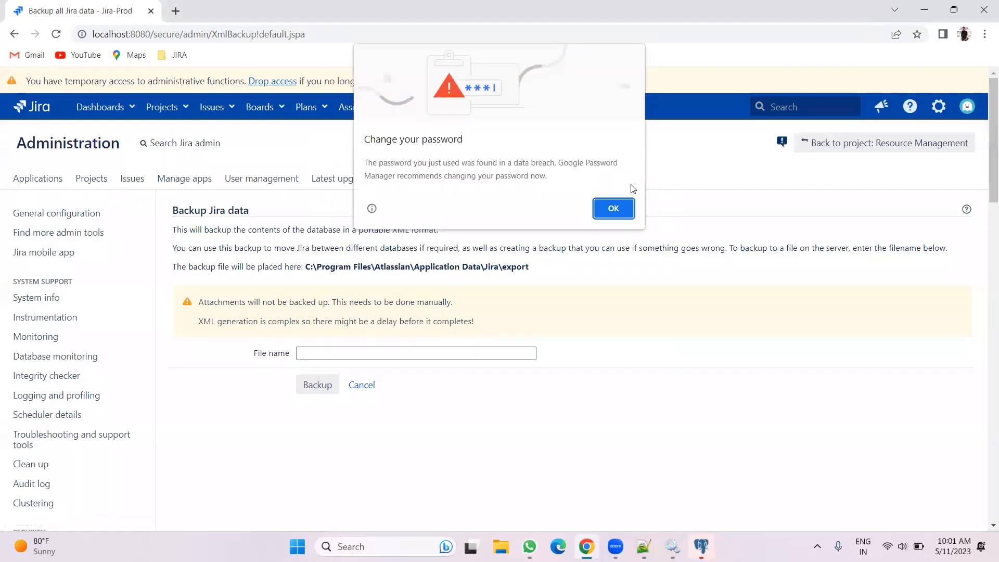
Dismiss the browser password alert and enter h2 as the backup file name
left_click(612, 207)
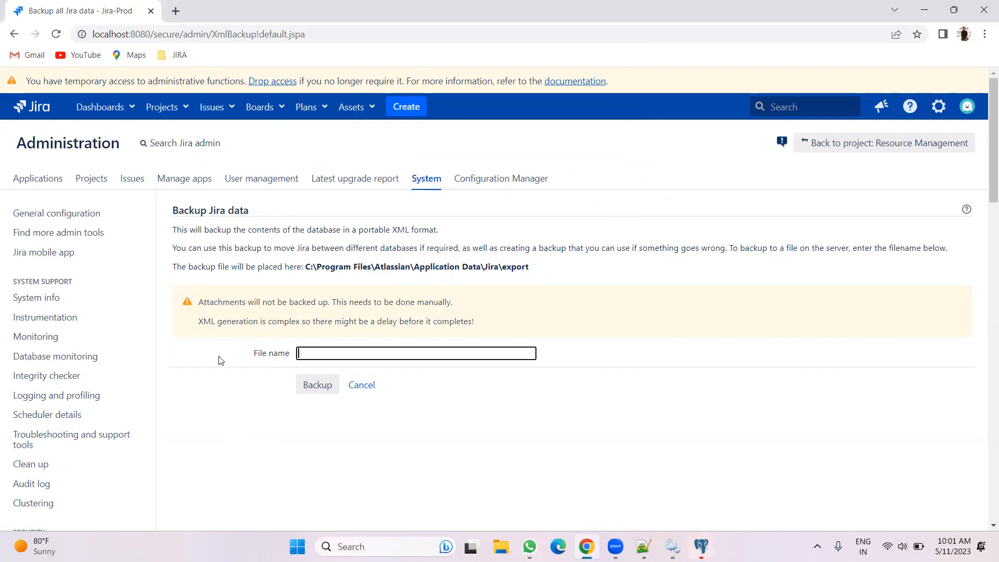
left_click(308, 351)
type("h2")
Open the Jira export folder under Program Files\Atlassian\Application Data\Jira and delete the older dated backup archives
key("super+e")
left_click(52, 371)
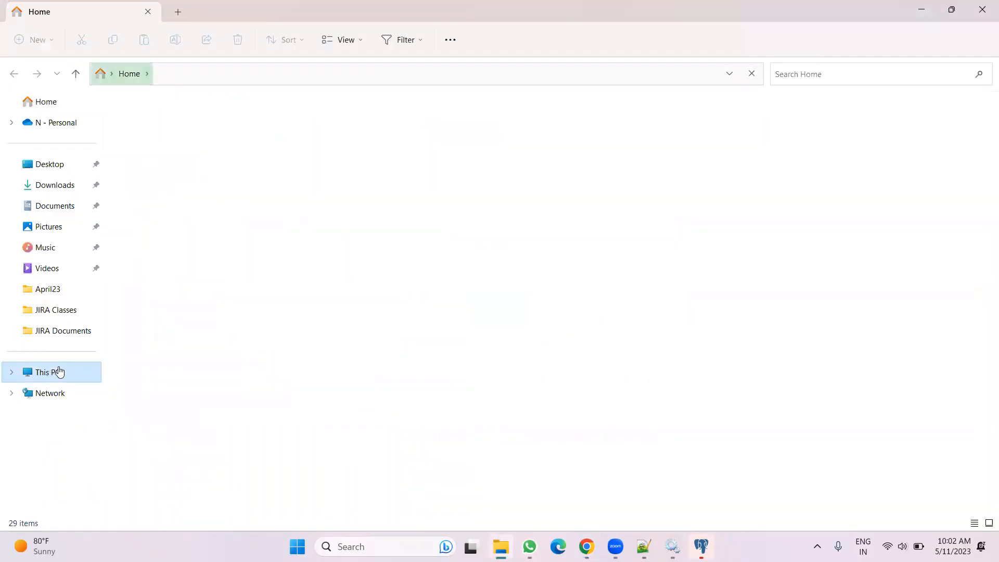
double_click(182, 137)
double_click(183, 161)
double_click(165, 127)
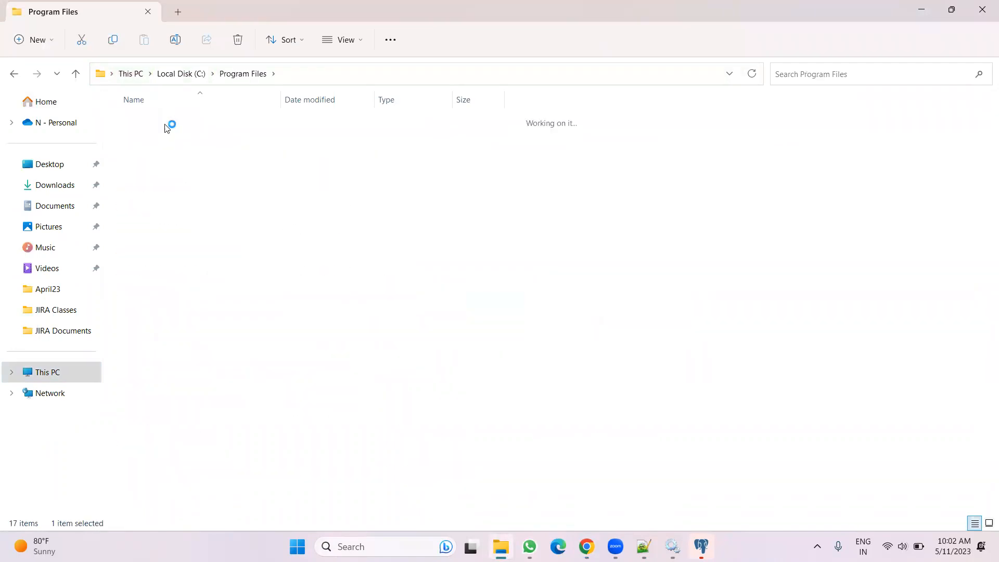
double_click(166, 128)
double_click(163, 124)
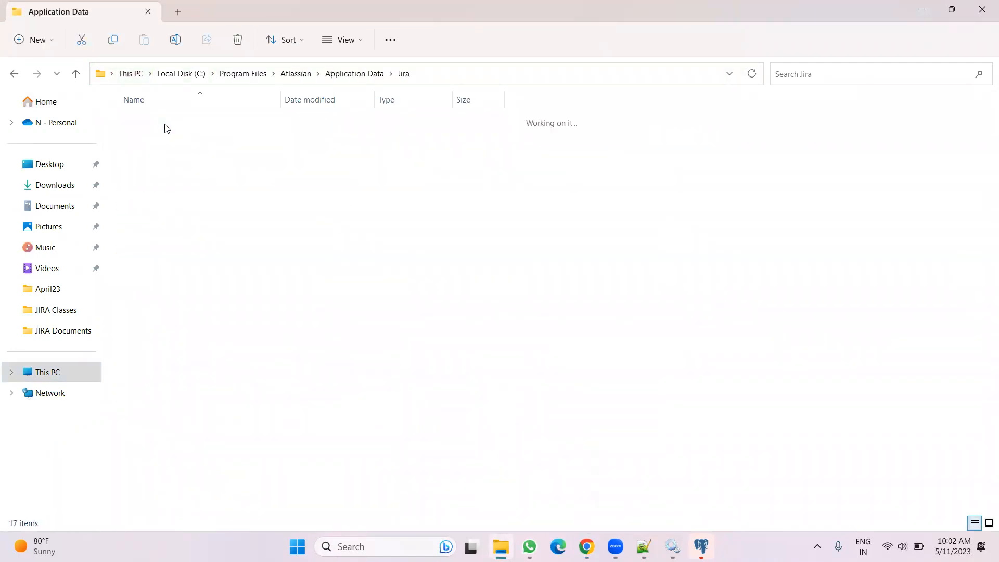
double_click(147, 252)
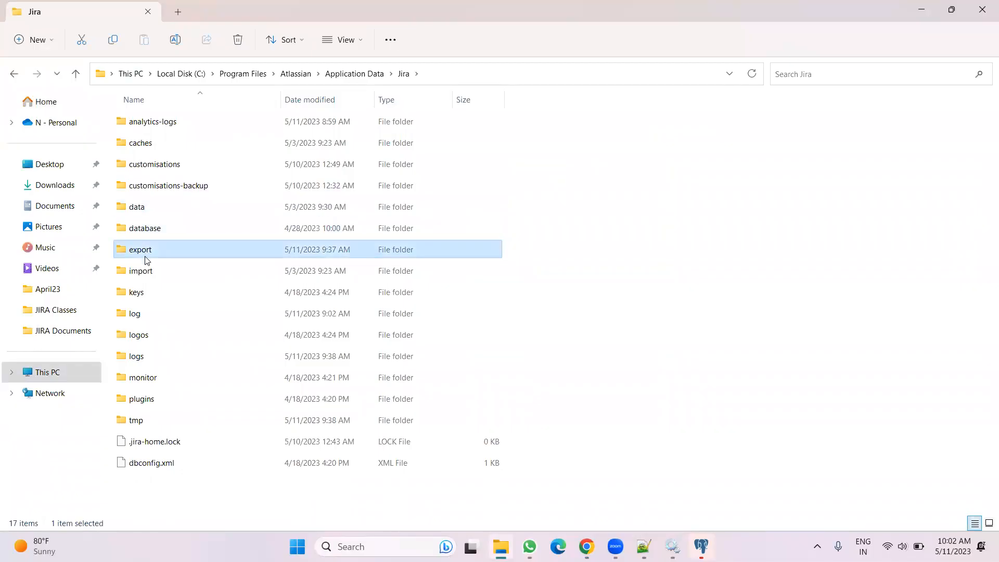
scroll(361, 310, "down", 4)
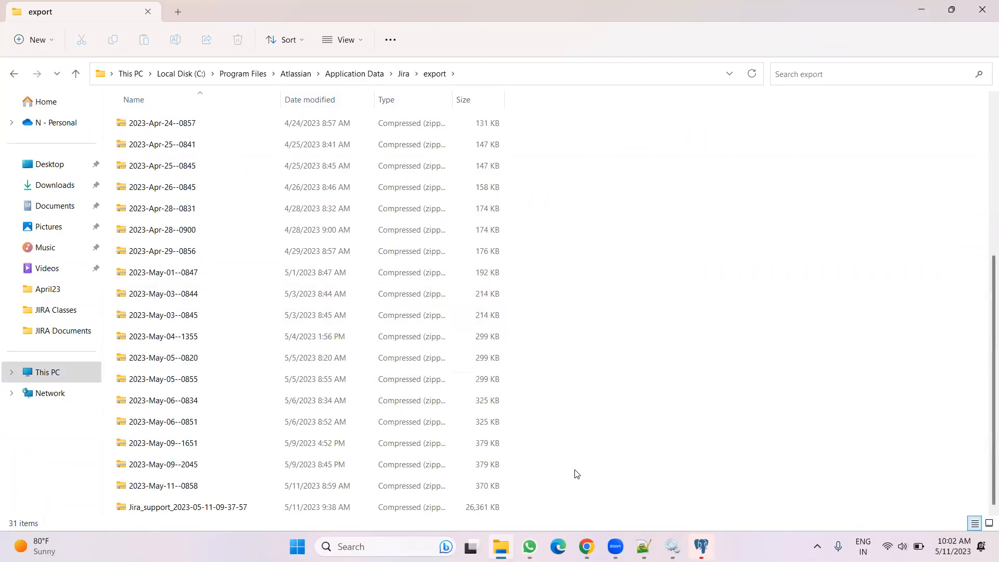
left_click_drag(547, 488, 112, 116)
left_click(235, 40)
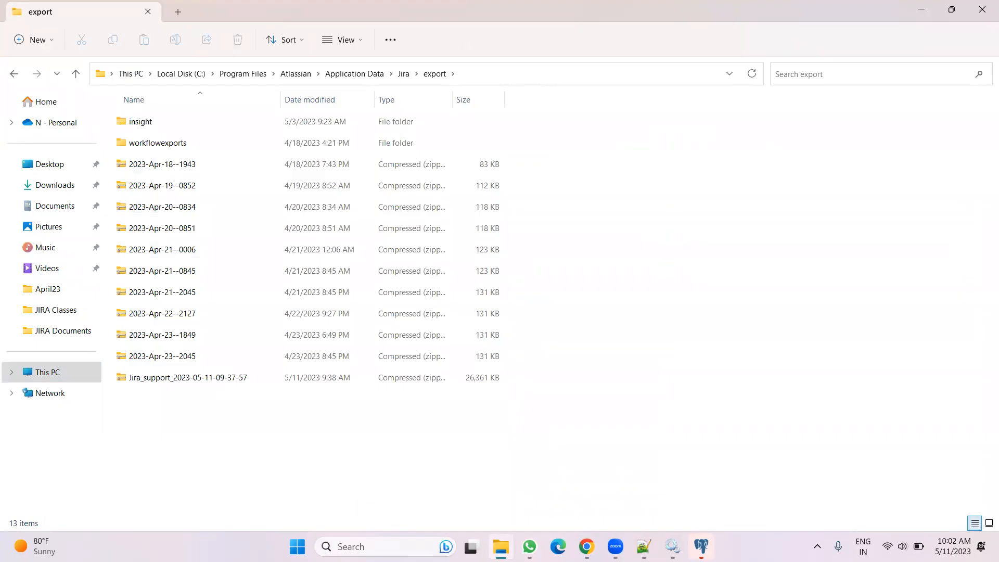
Run the Jira backup, check the new h2 archive in the export folder, and return to Jira
key("alt+Tab")
left_click(315, 385)
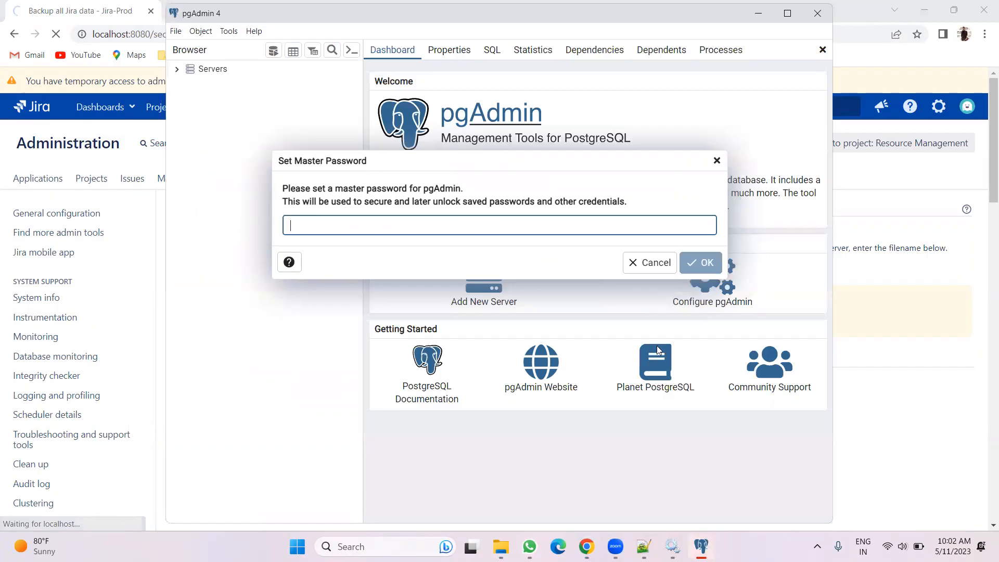
left_click(586, 546)
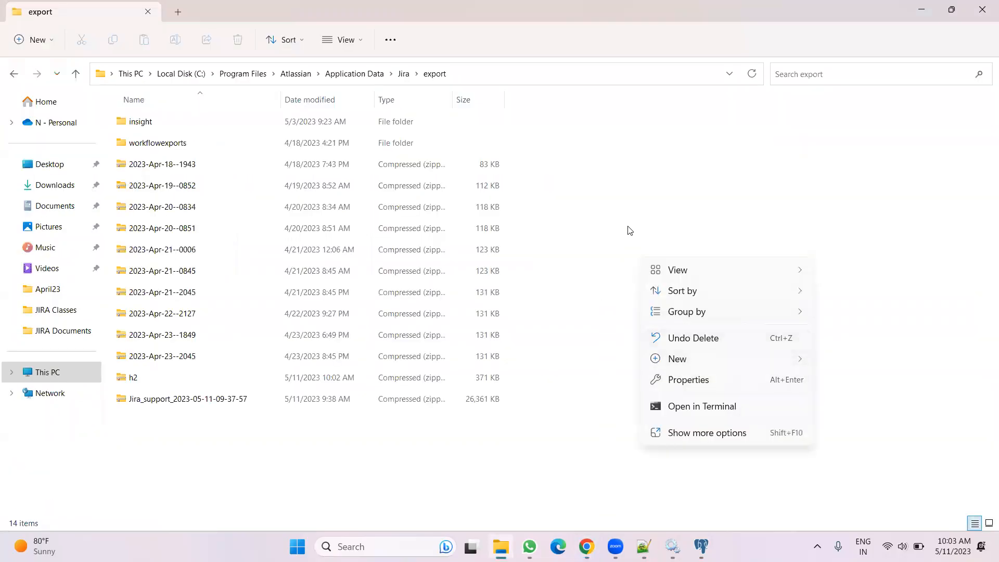
left_click(629, 230)
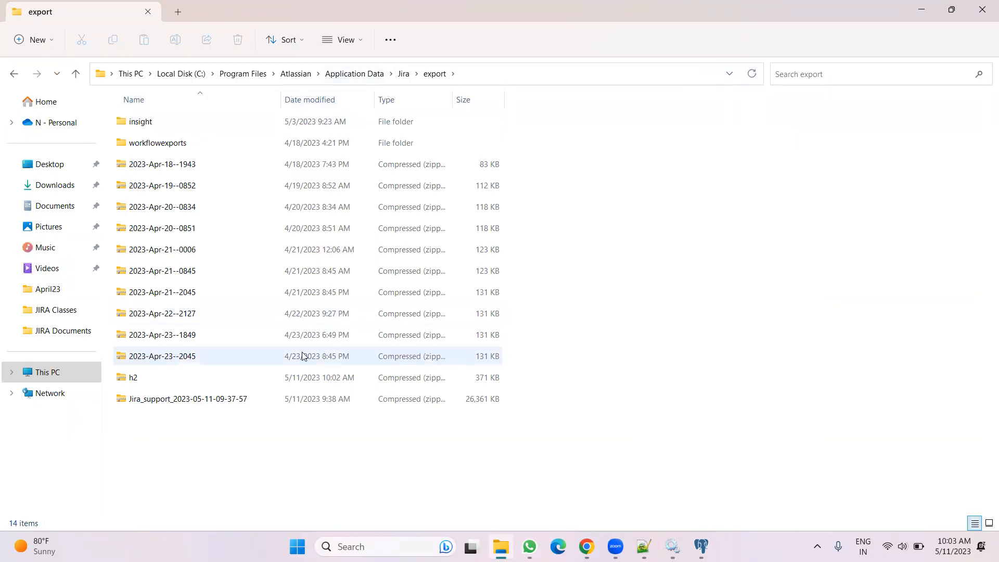
left_click(225, 378)
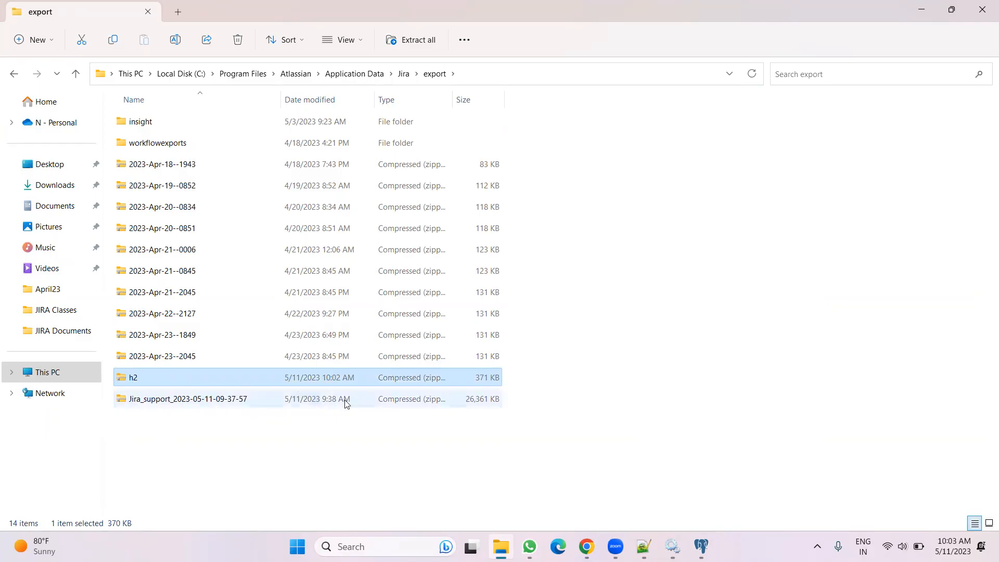
left_click(638, 366)
left_click(586, 546)
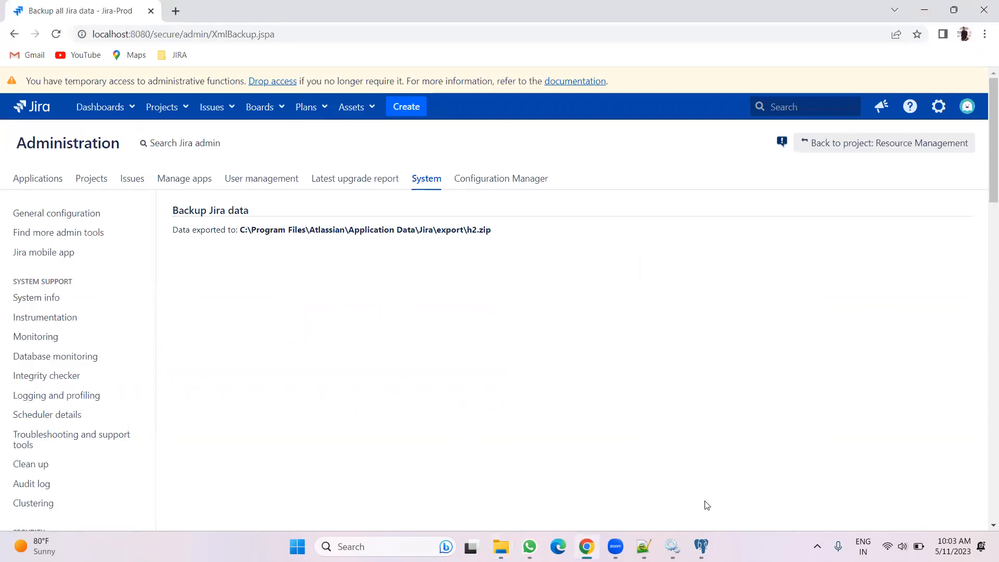
Open Services and stop the Atlassian Jira service
mouse_move(672, 543)
left_click(671, 481)
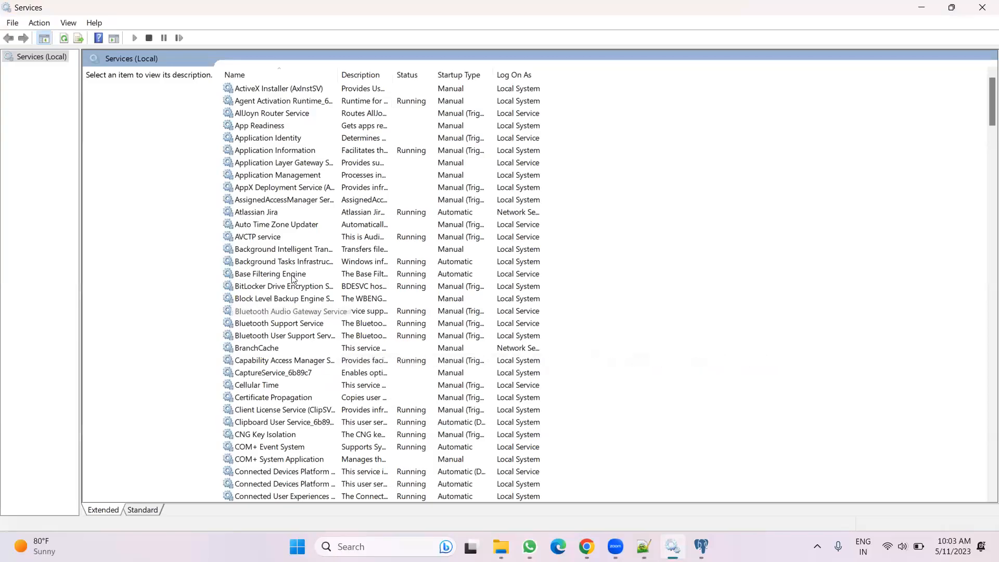
left_click(258, 213)
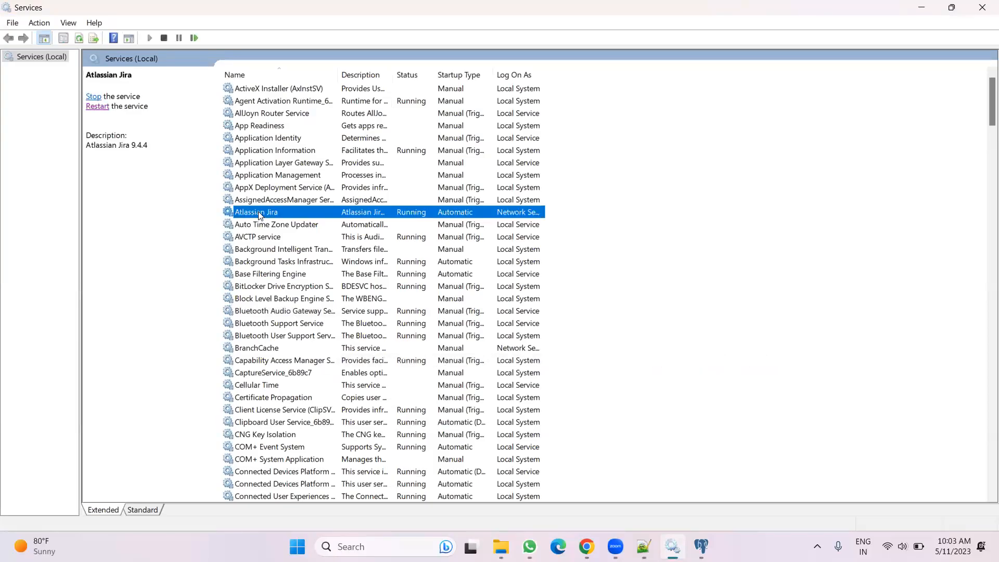
left_click(93, 98)
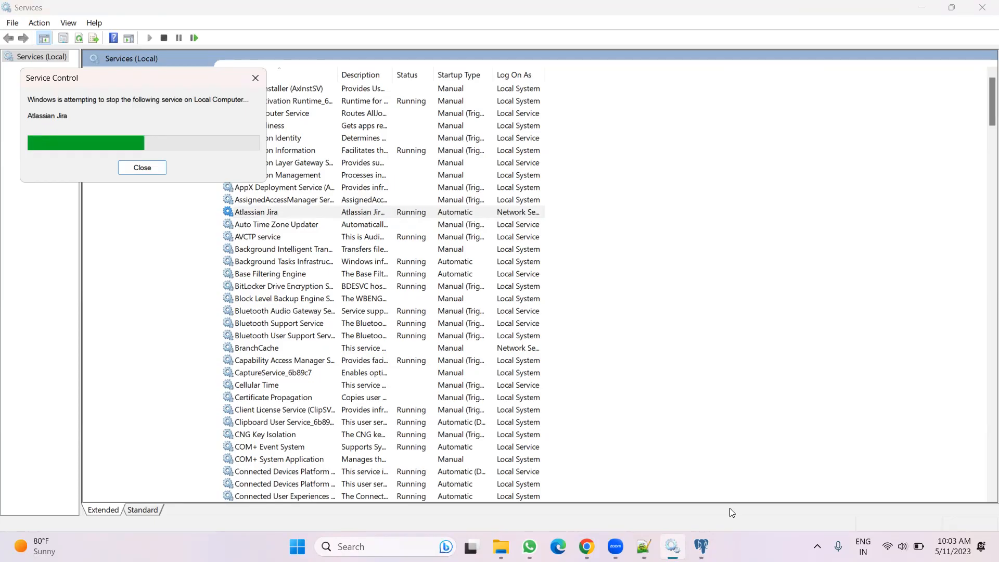
Start a new line numbered "3." below the backup step in the notes
left_click(644, 546)
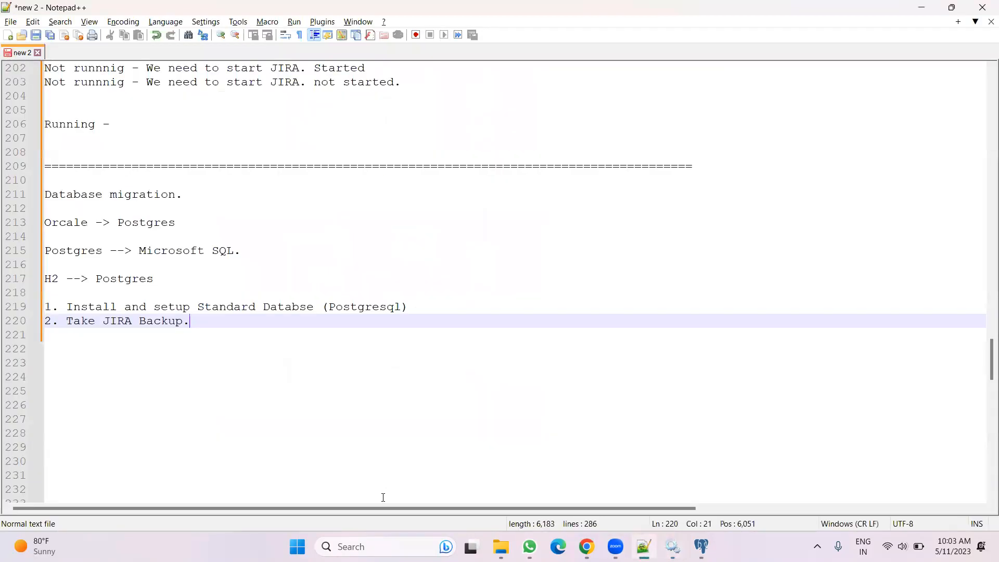
key("Return")
type("3.")
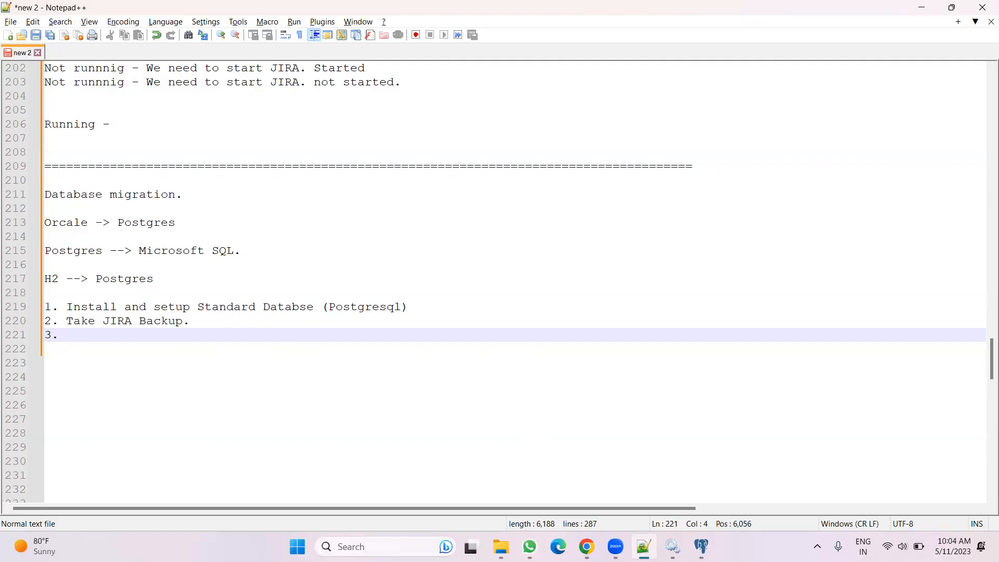
Go up to the Jira home folder in File Explorer and select dbconfig.xml
left_click(501, 484)
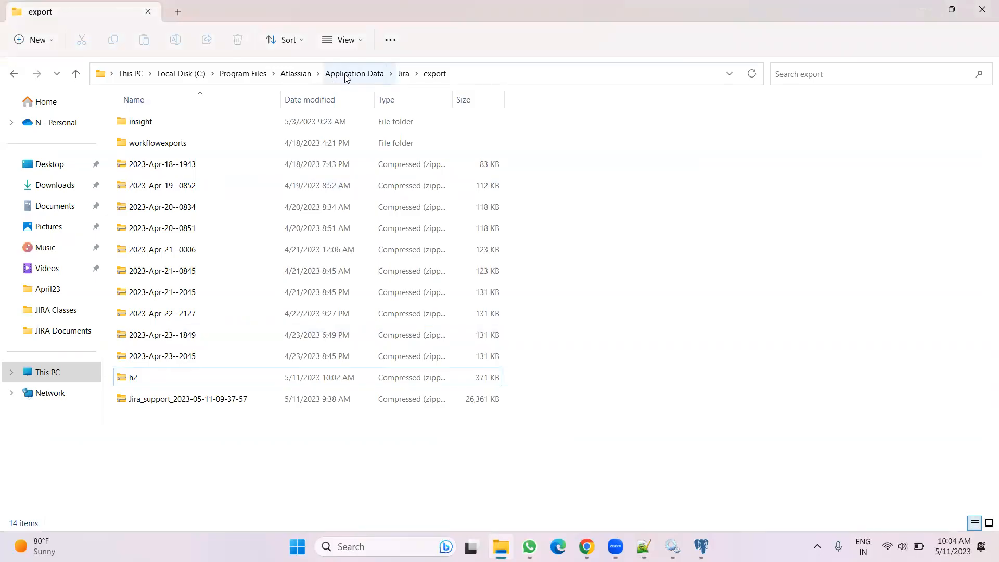
left_click(404, 74)
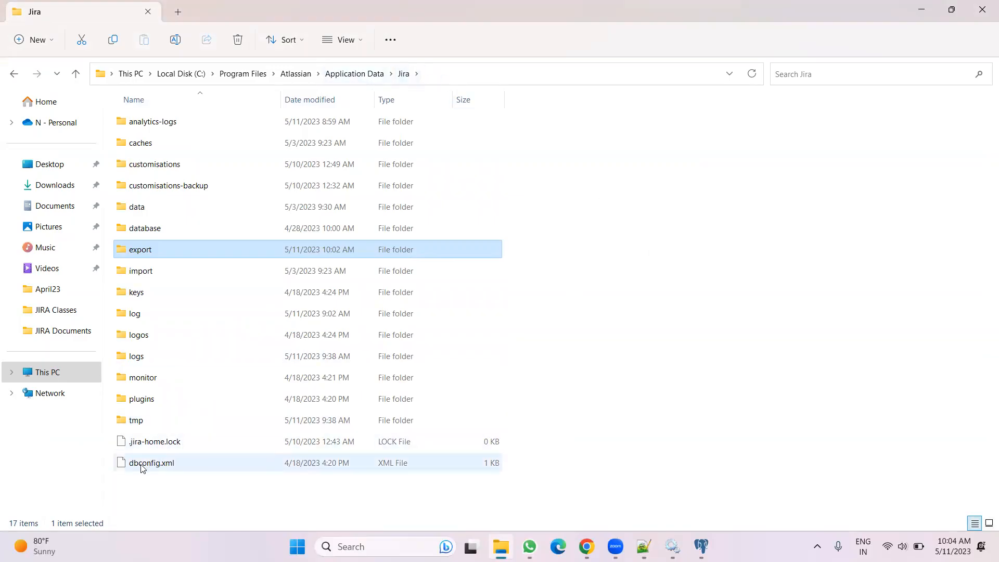
left_click(182, 467)
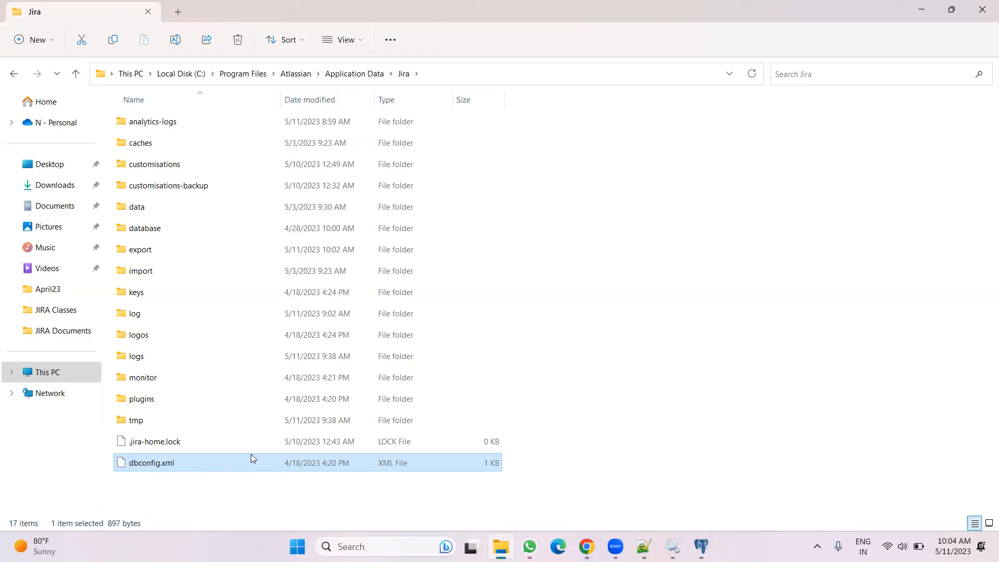
Open dbconfig.xml in Notepad++ and select the h2 database type value
right_click(249, 459)
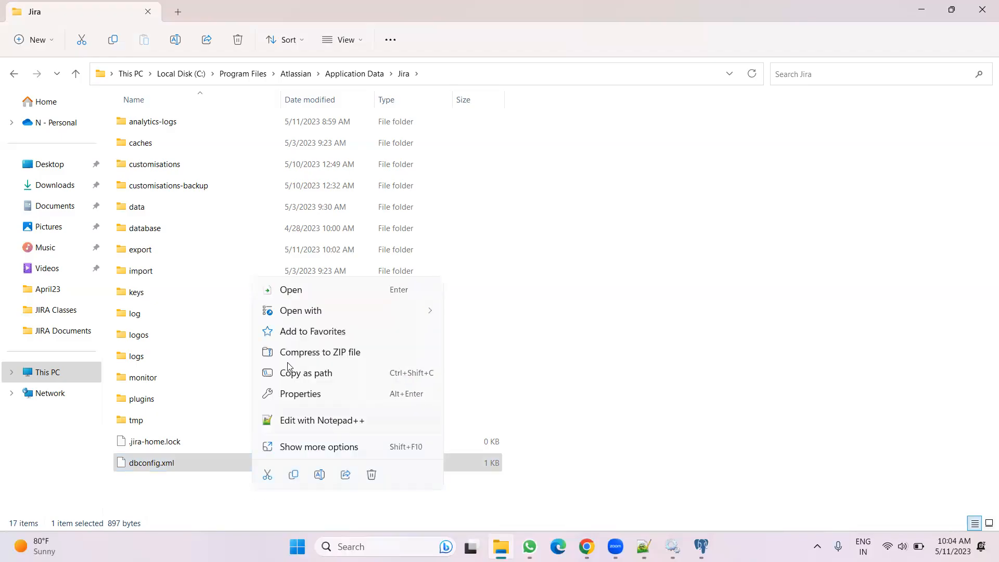
left_click(325, 399)
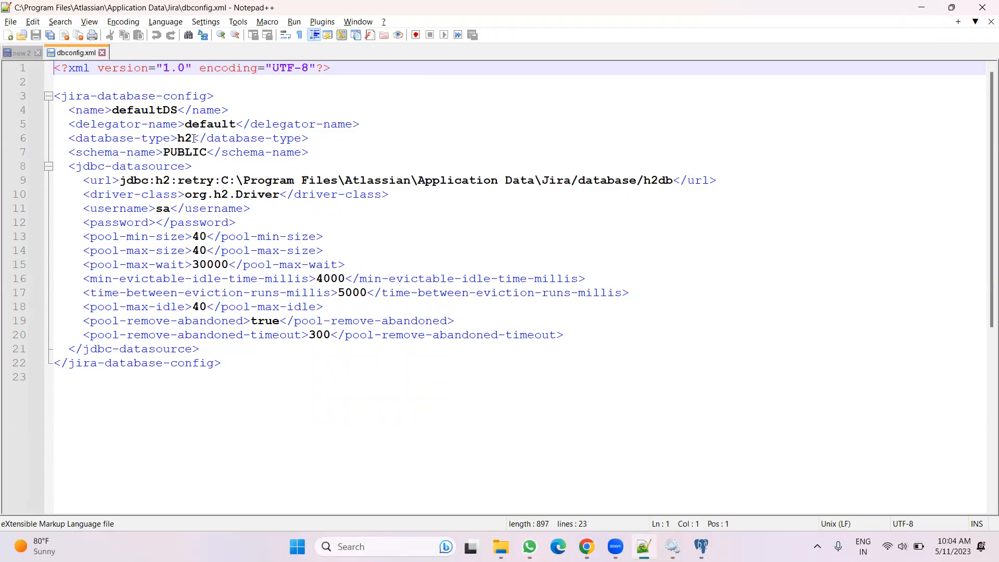
left_click_drag(192, 138, 170, 138)
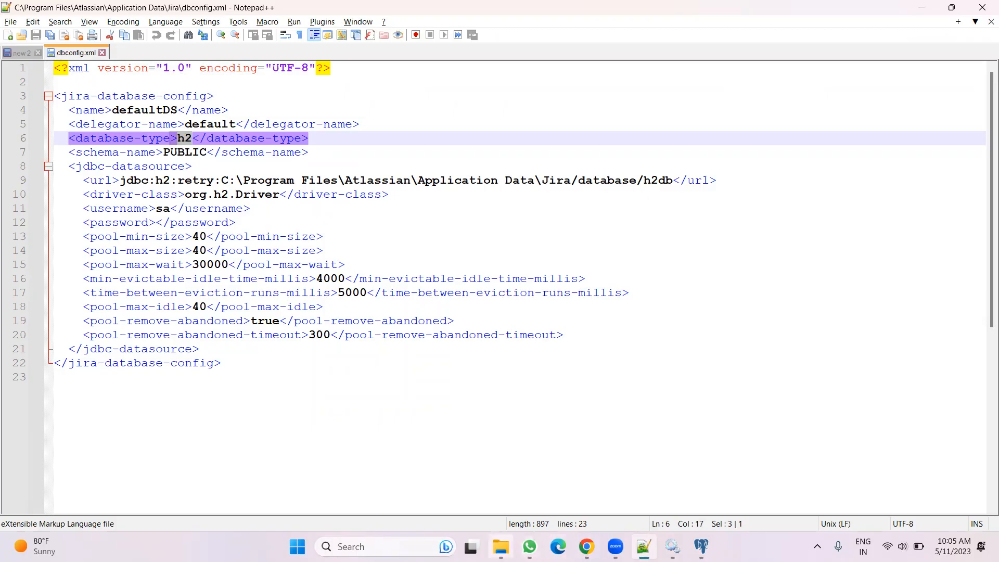
Browse the Jira home's data and database folders in File Explorer, then go up to Application Data
left_click(500, 546)
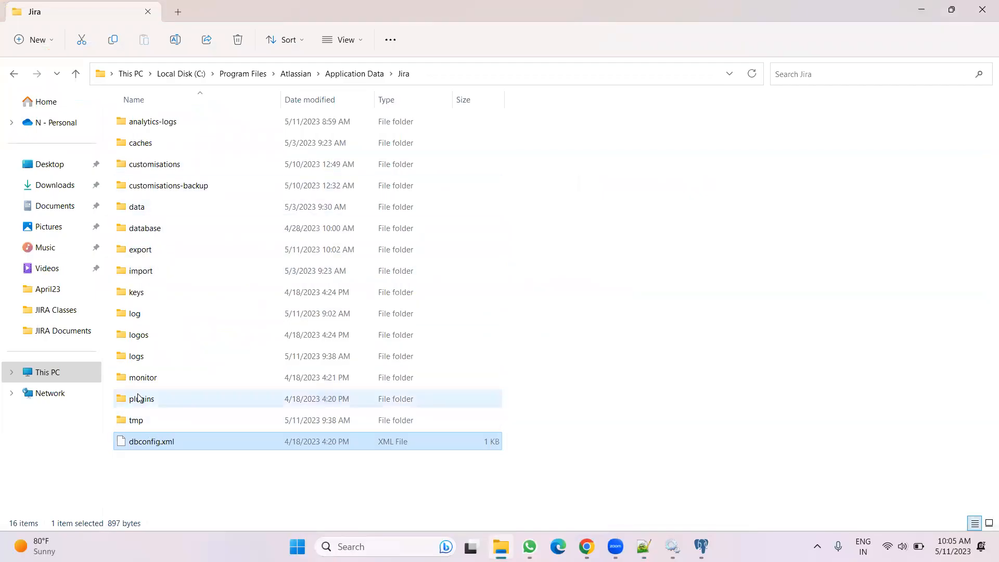
double_click(137, 208)
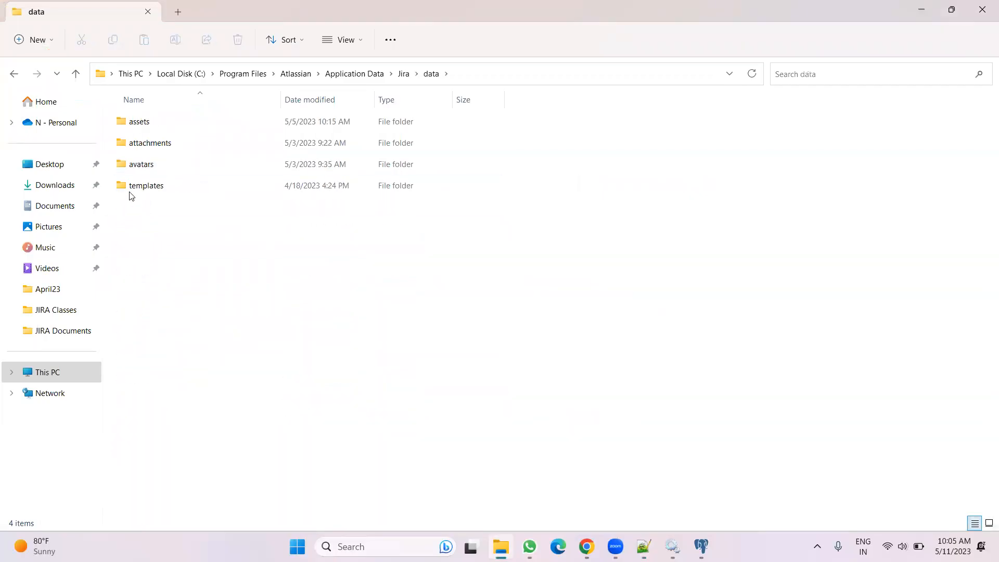
left_click(14, 75)
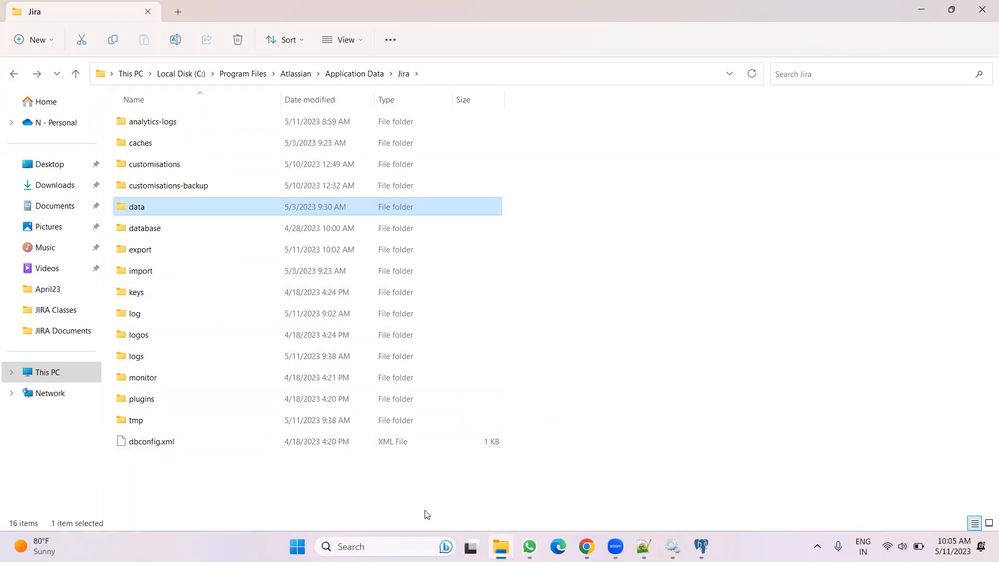
mouse_move(615, 546)
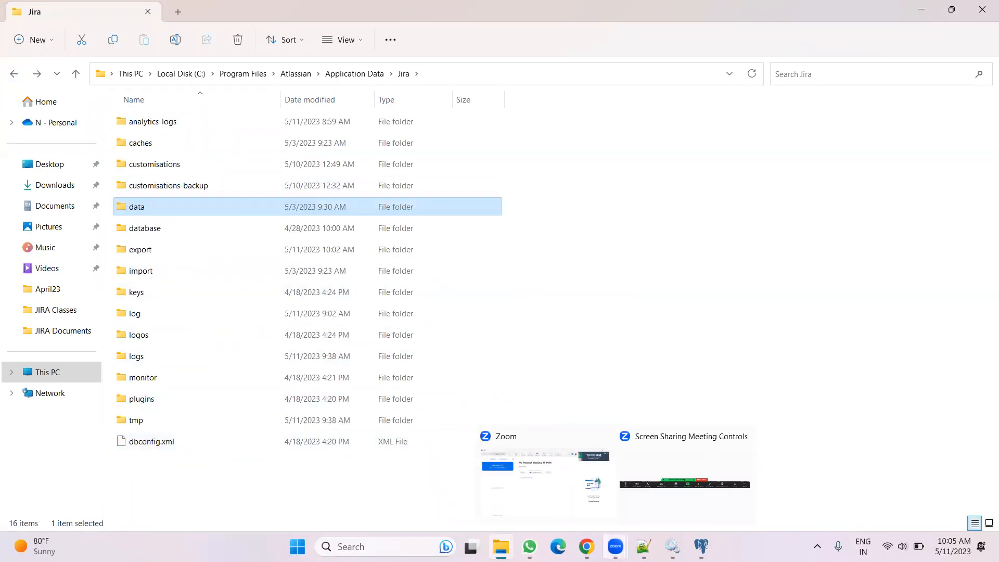
left_click(586, 546)
mouse_move(644, 546)
left_click(670, 483)
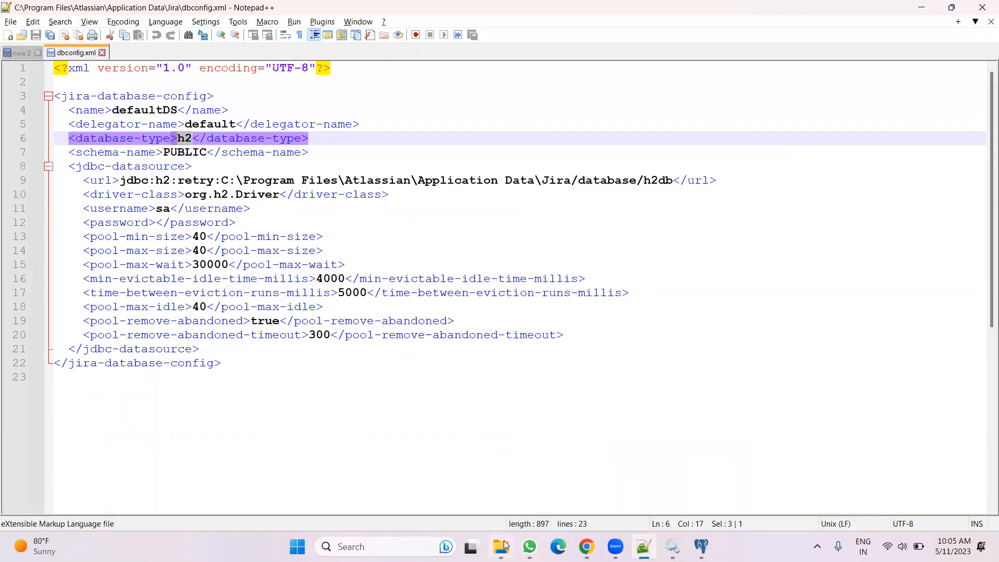
double_click(155, 229)
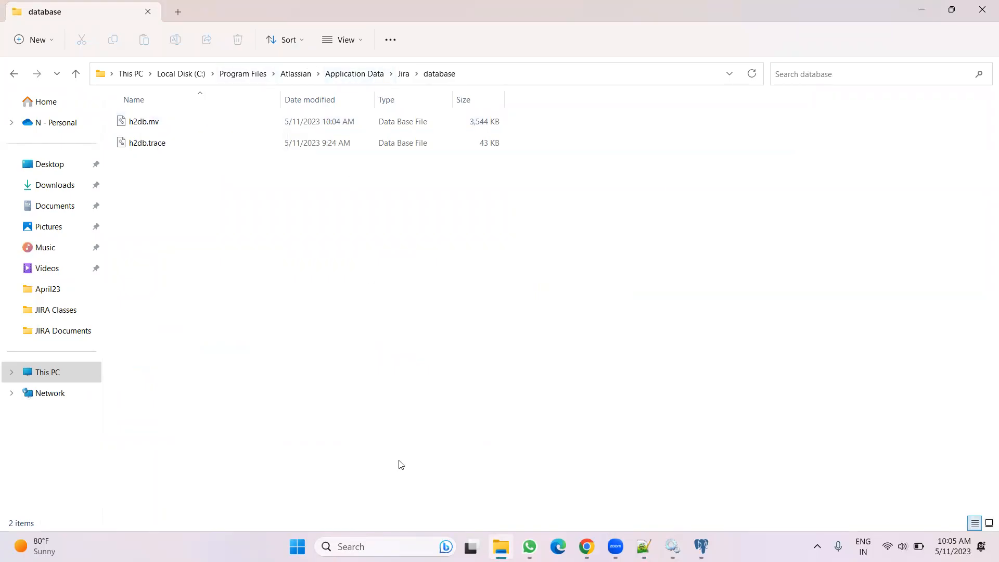
left_click(354, 73)
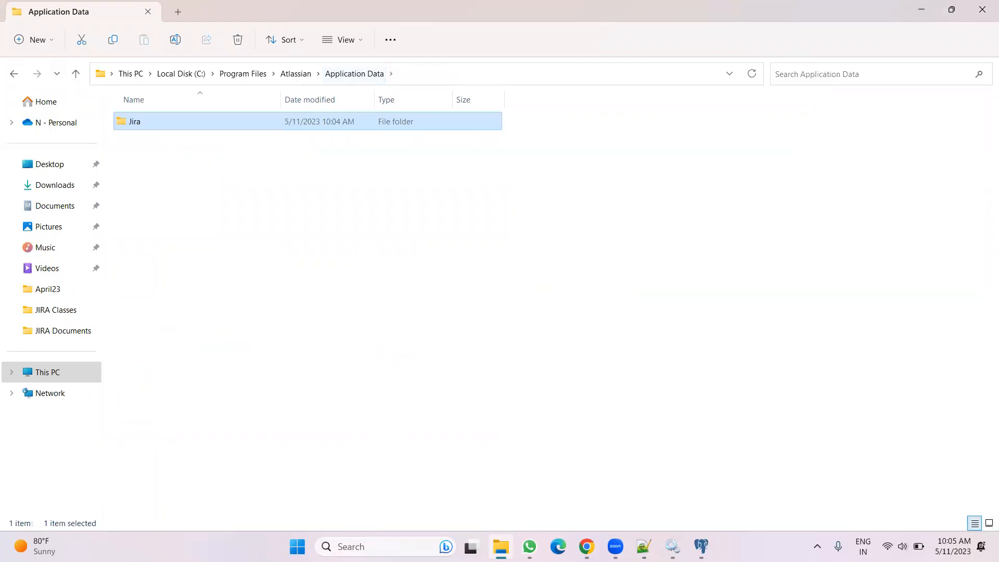
Search Google for "postgresql connect with jira" in a new browser tab
key("alt+Tab")
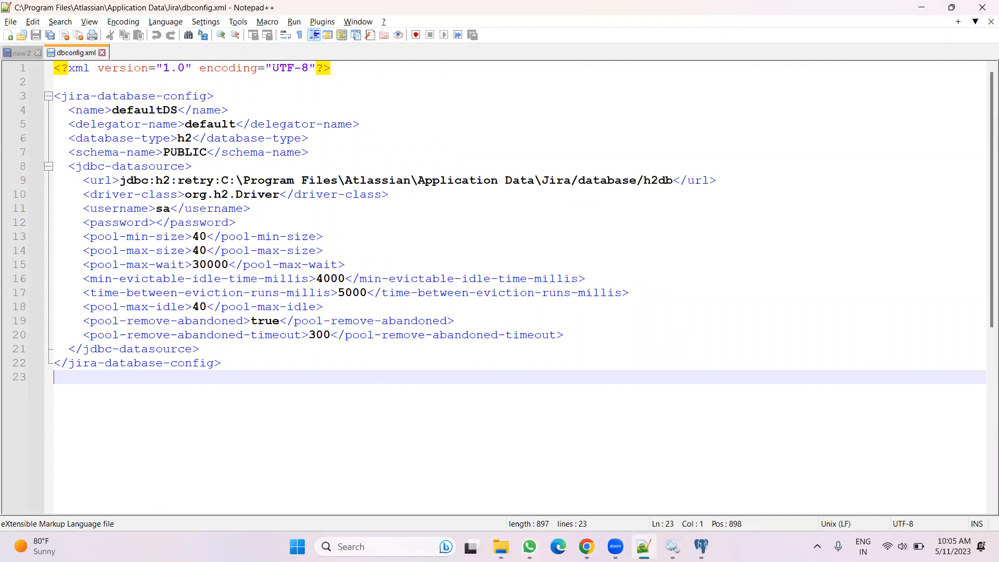
key("alt+Tab")
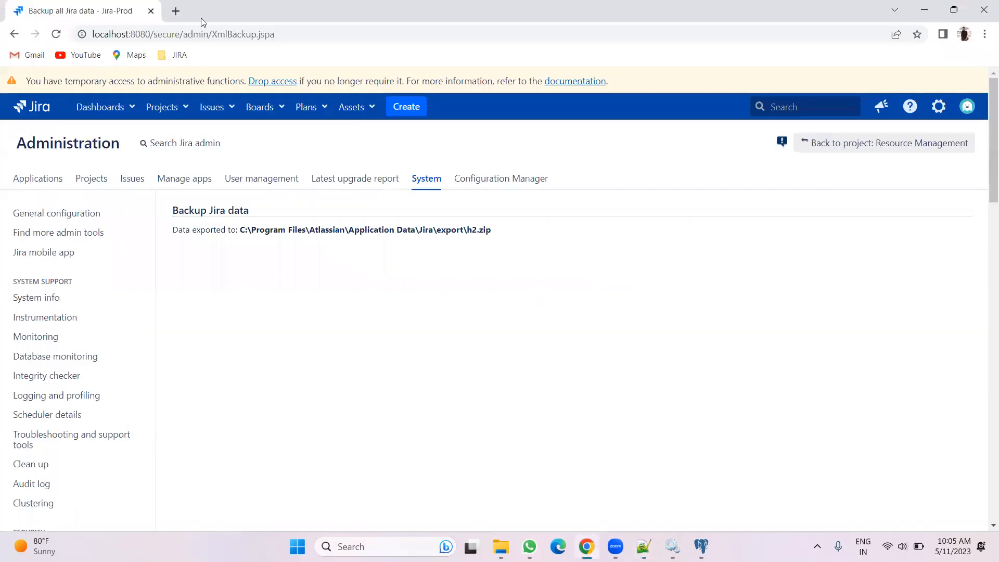
left_click(175, 11)
left_click(170, 38)
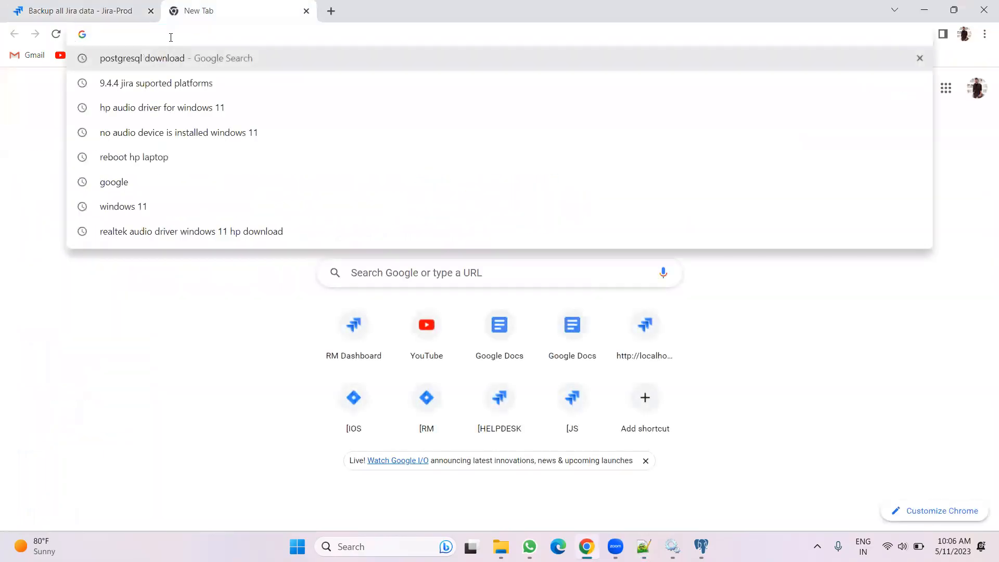
type("postgr")
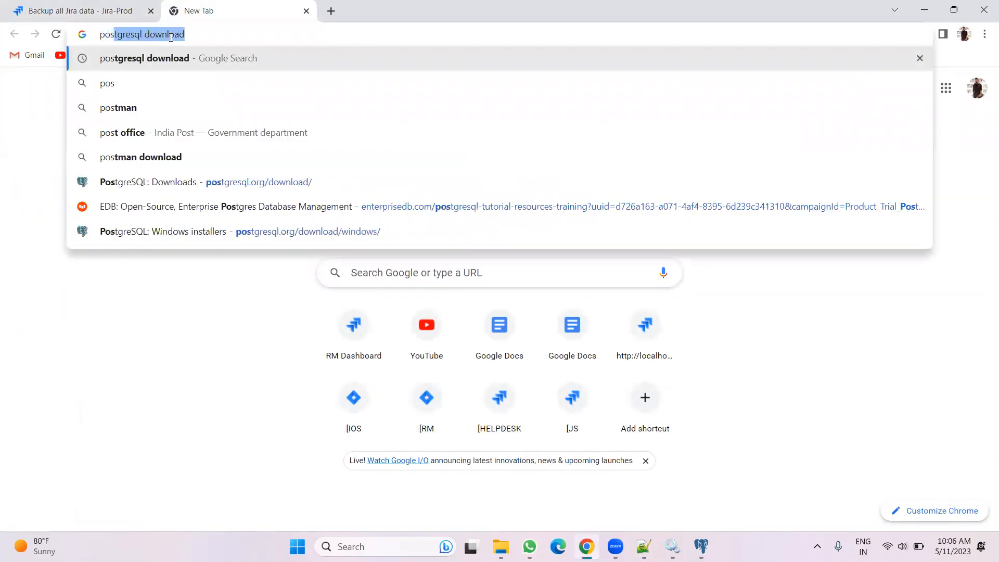
type("esql connect with jira")
key("Return")
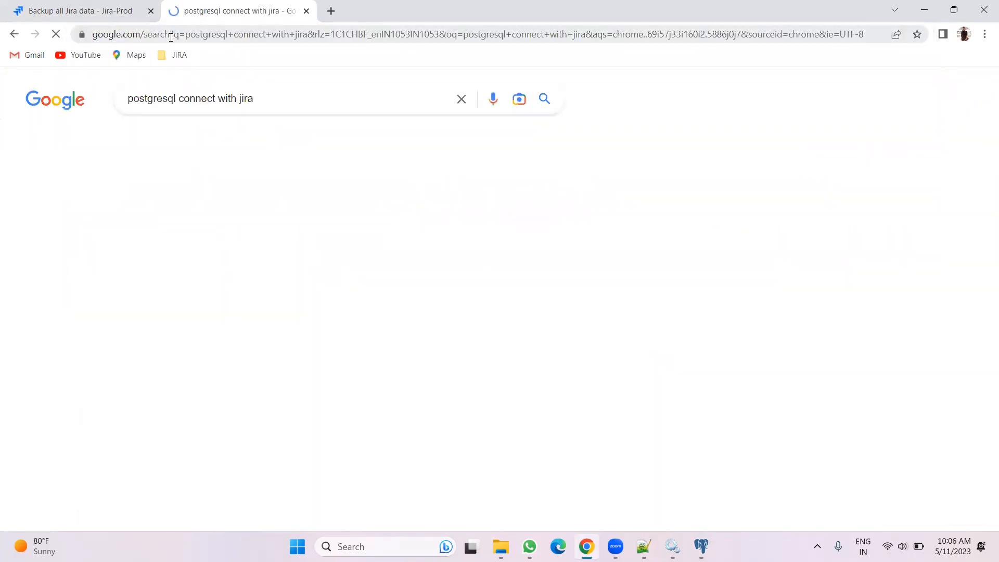
Open the Atlassian result "Connecting Jira applications to PostgreSQL" in a new tab and switch to it
scroll(332, 208, "down", 4)
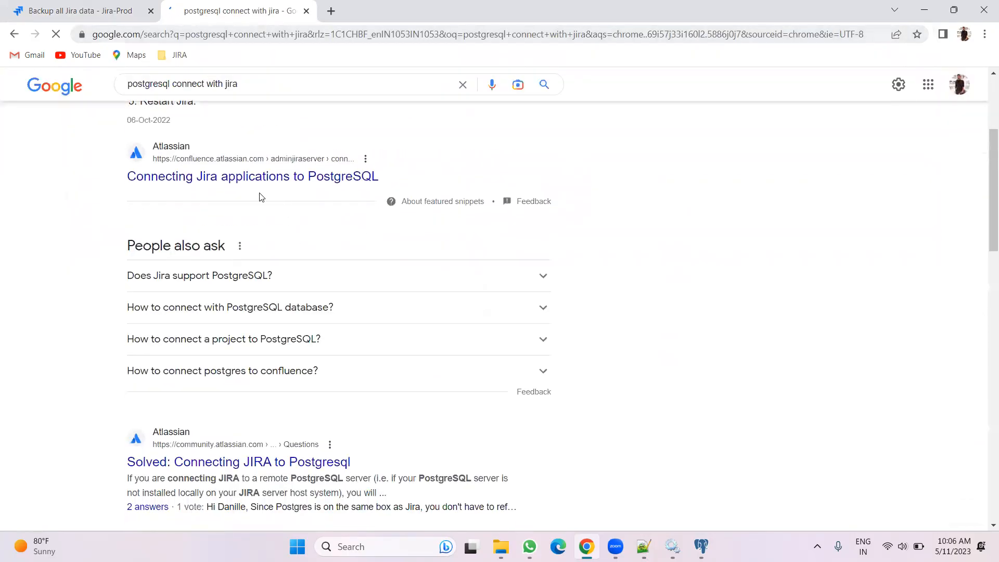
right_click(250, 177)
left_click(280, 185)
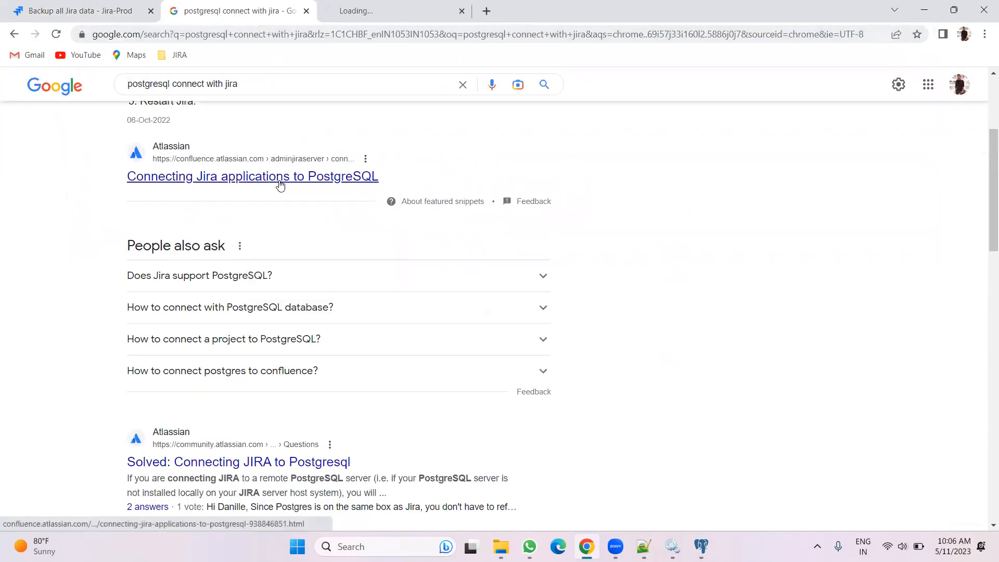
scroll(279, 184, "down", 6)
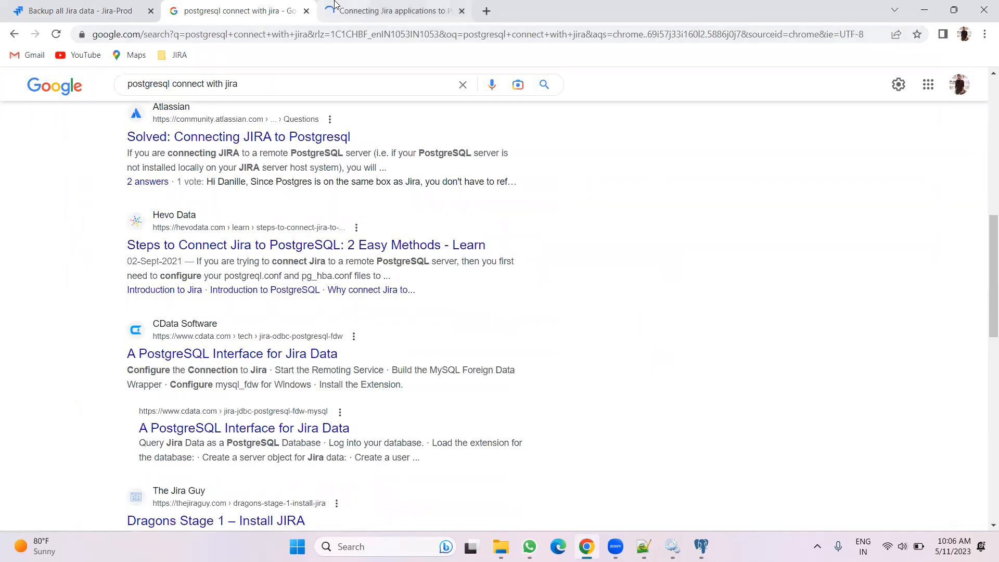
left_click(335, 6)
Read through the guide's configuration steps, connection fields and sample dbconfig.xml file
scroll(400, 311, "down", 10)
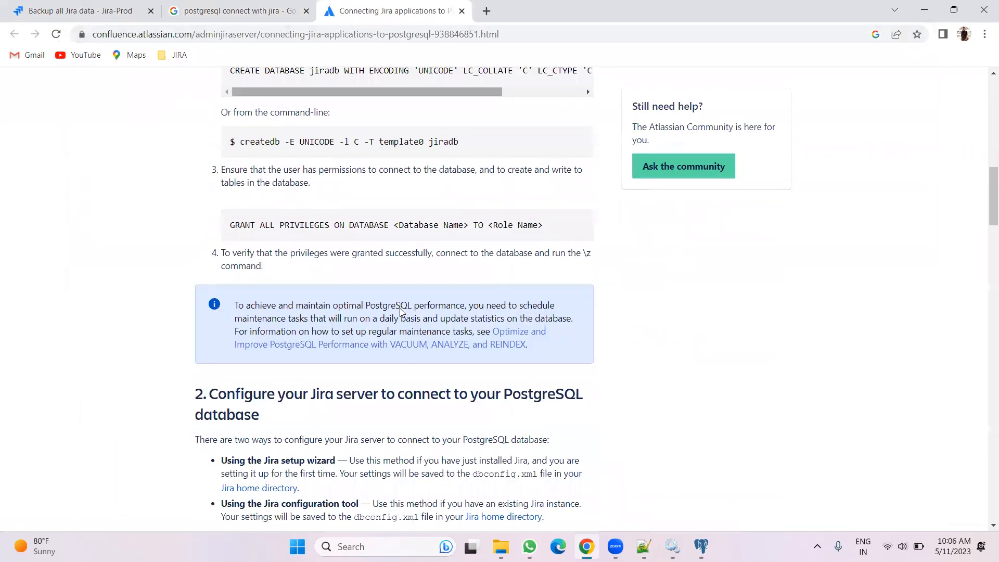
scroll(401, 311, "down", 15)
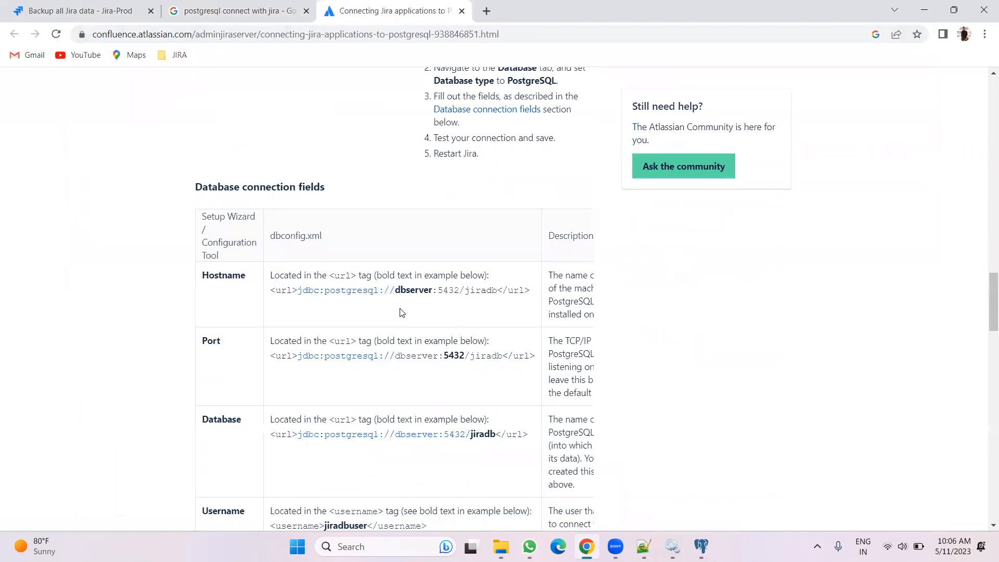
scroll(400, 312, "up", 20)
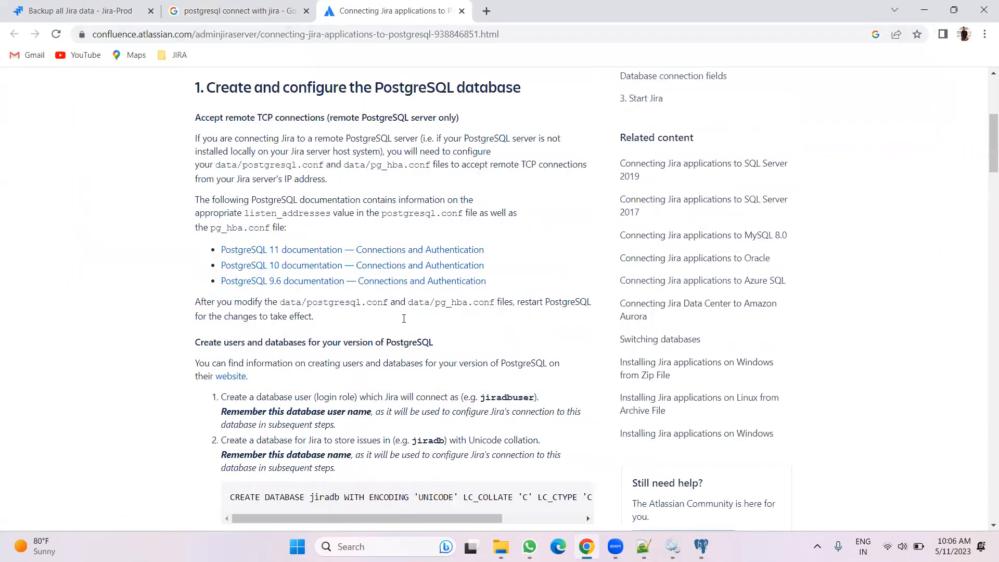
scroll(404, 319, "up", 4)
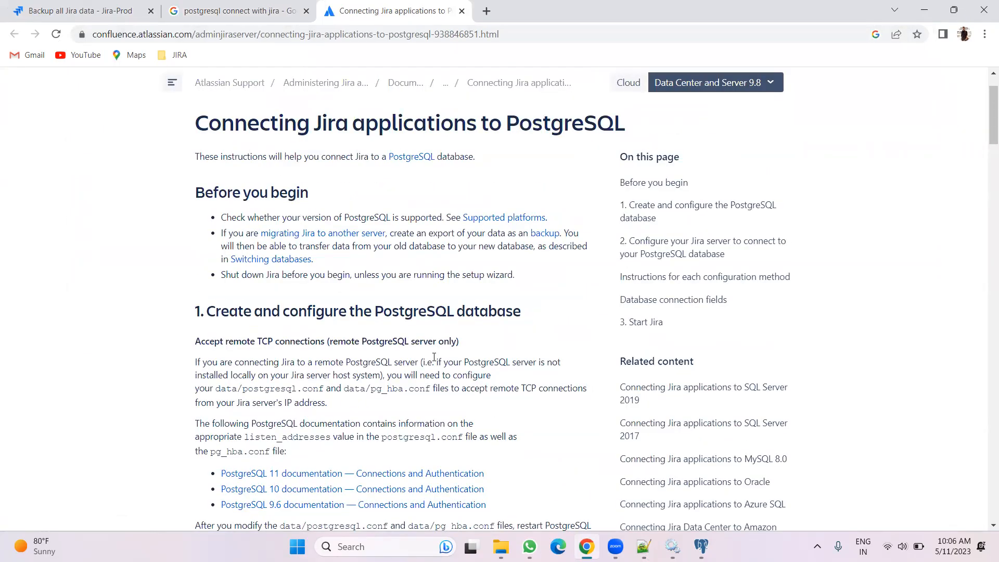
scroll(433, 357, "down", 4)
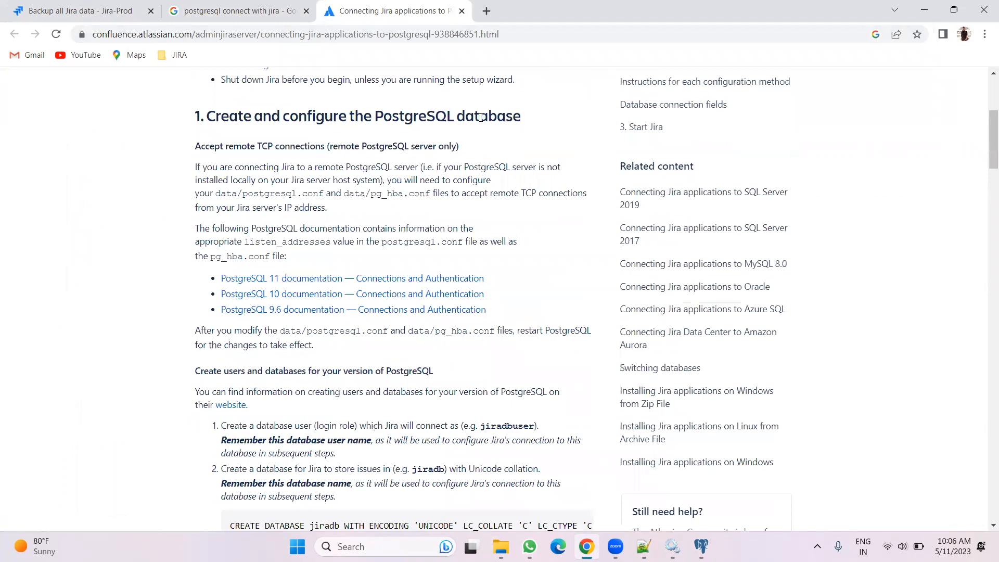
scroll(478, 341, "down", 13)
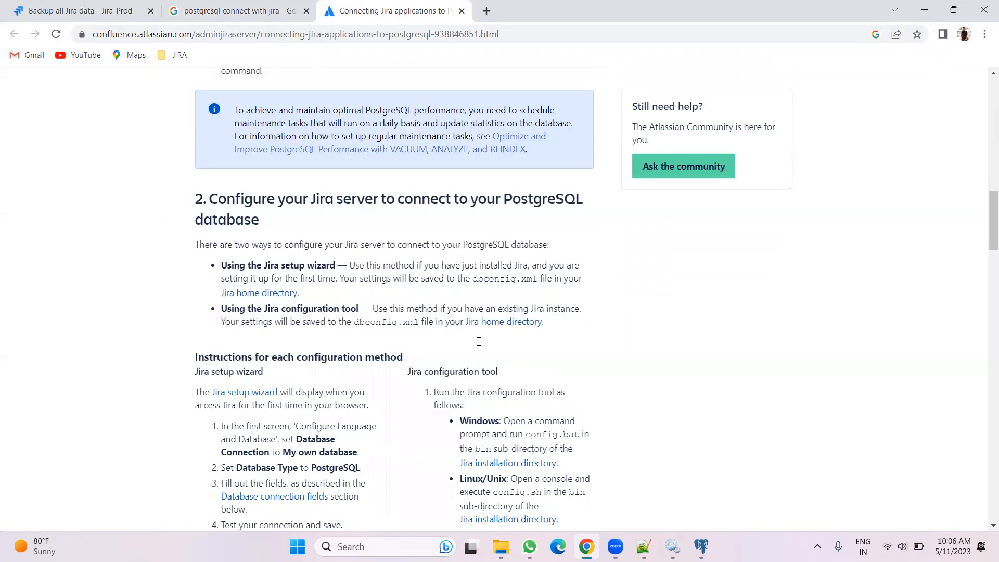
scroll(447, 343, "down", 14)
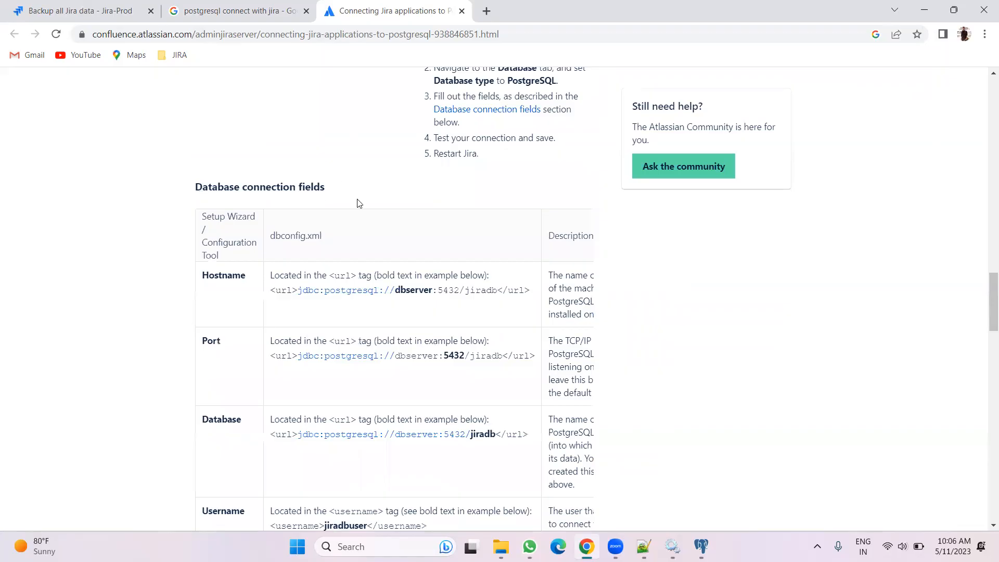
scroll(357, 280, "down", 7)
scroll(358, 280, "down", 18)
scroll(363, 291, "up", 5)
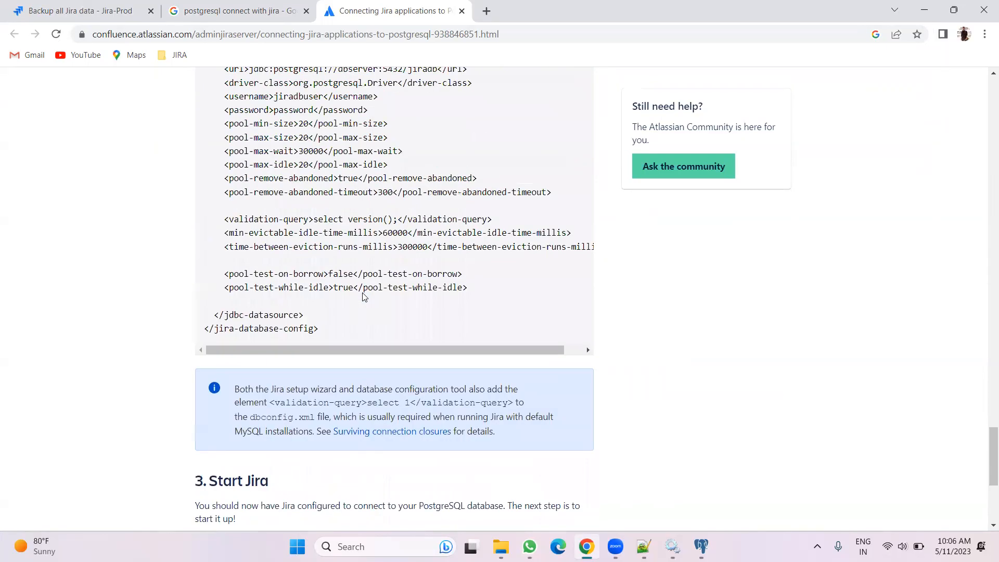
scroll(363, 296, "up", 3)
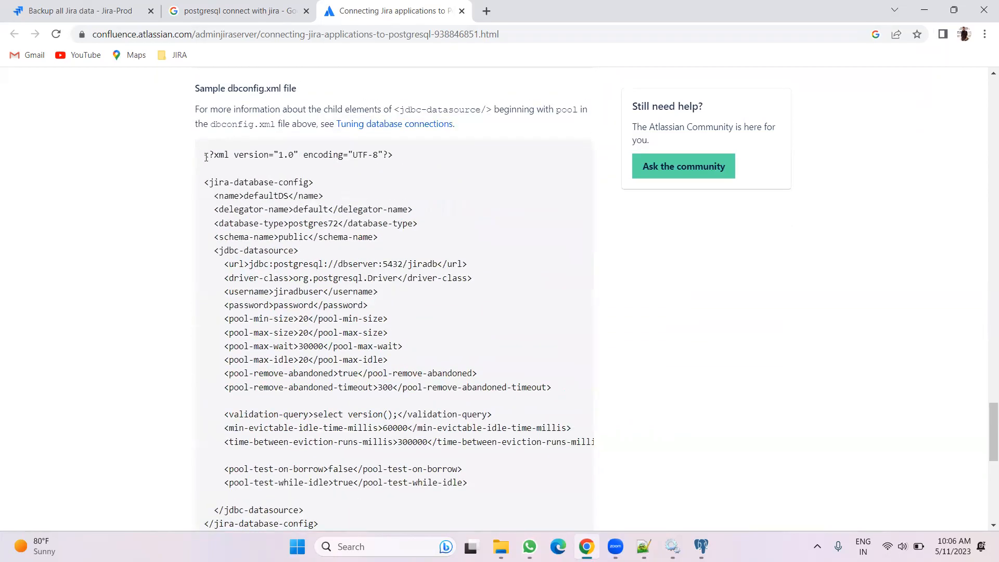
left_click_drag(205, 157, 394, 109)
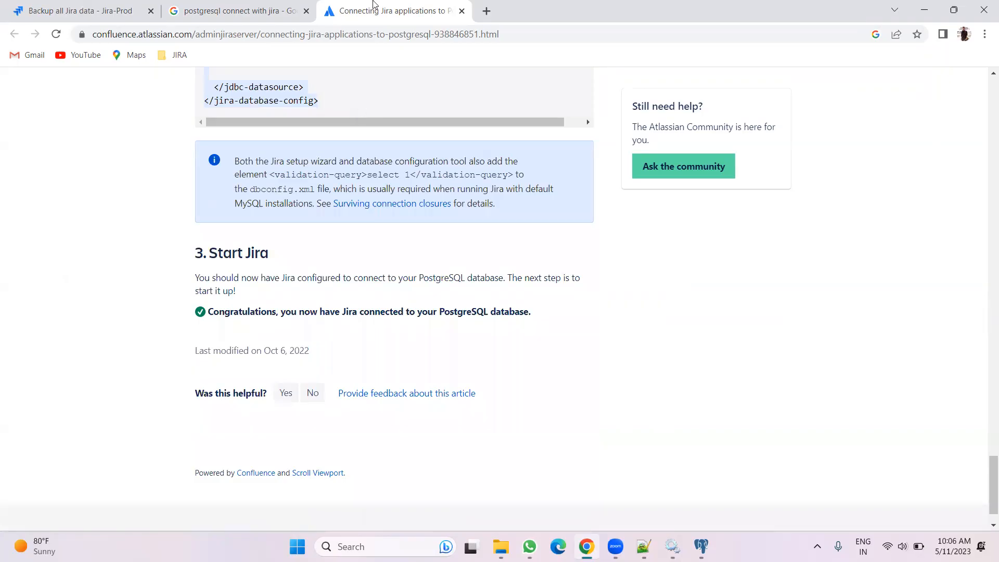
Make a backup copy of dbconfig.xml in the Jira home folder and return to the notes
left_click(643, 546)
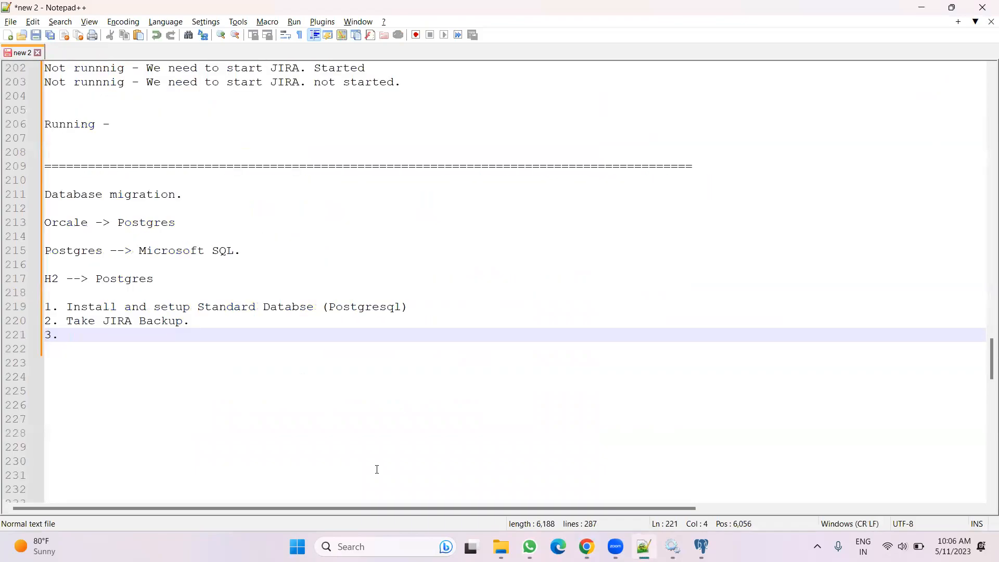
left_click(500, 546)
left_click(256, 341)
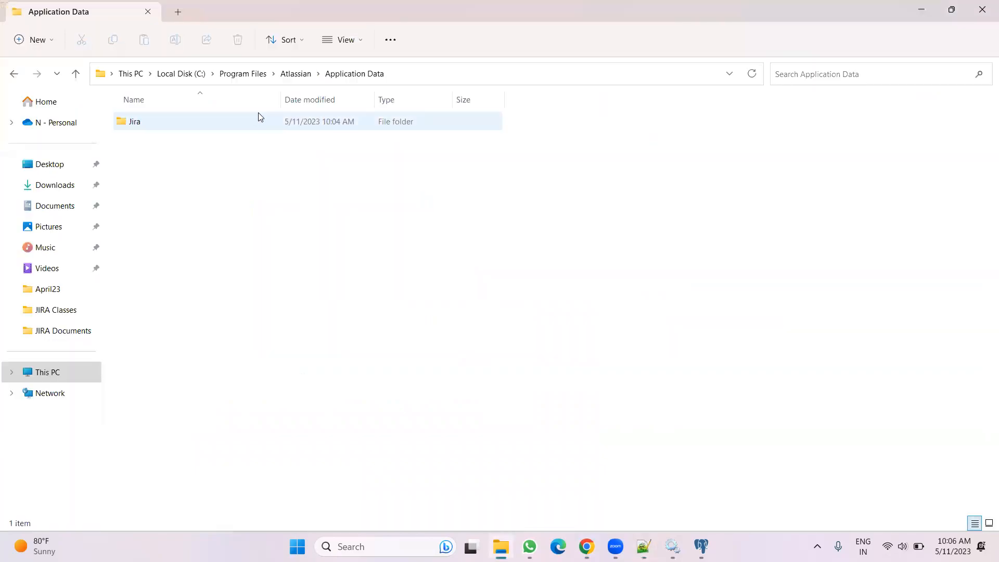
double_click(249, 117)
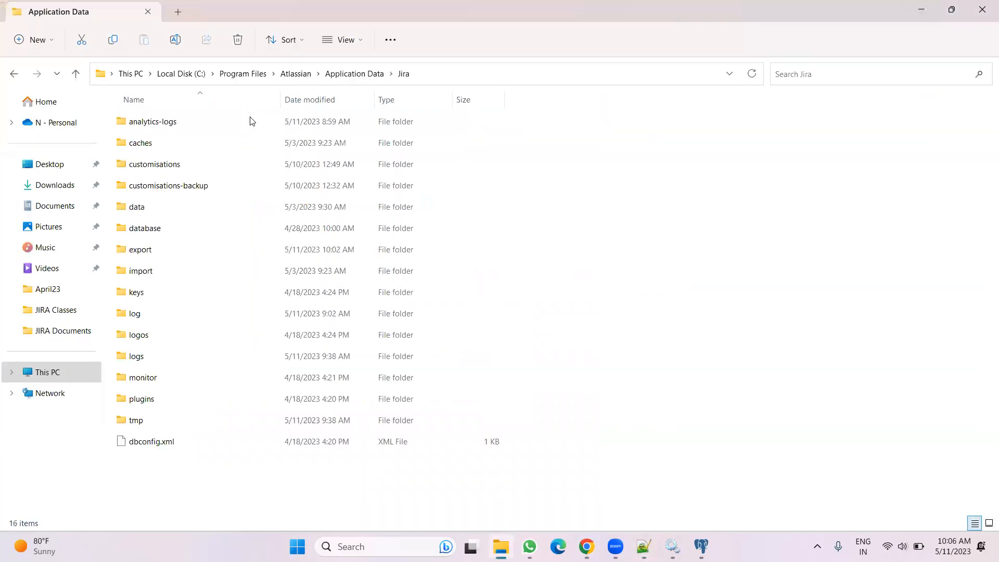
left_click(162, 449)
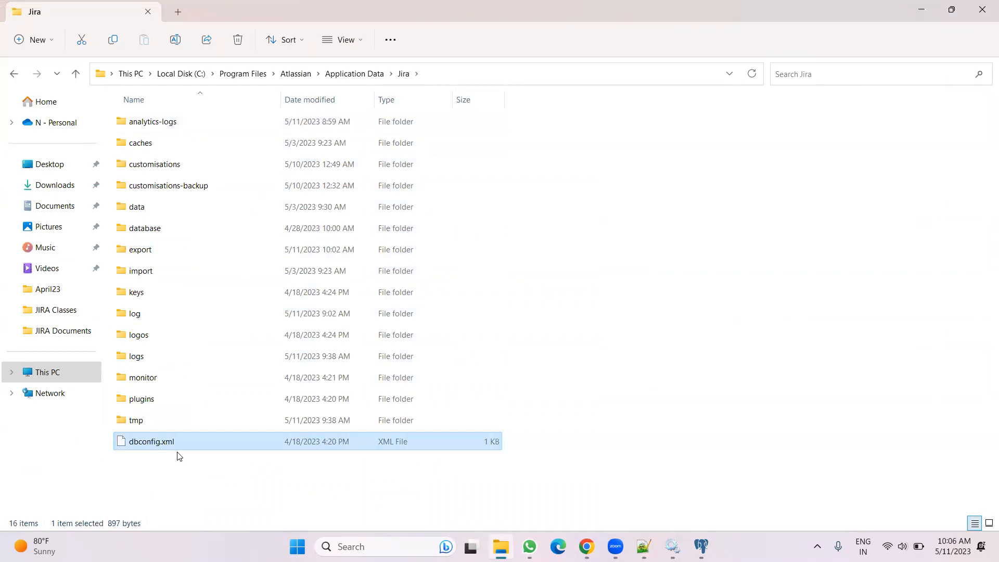
key("ctrl+c")
key("ctrl+v")
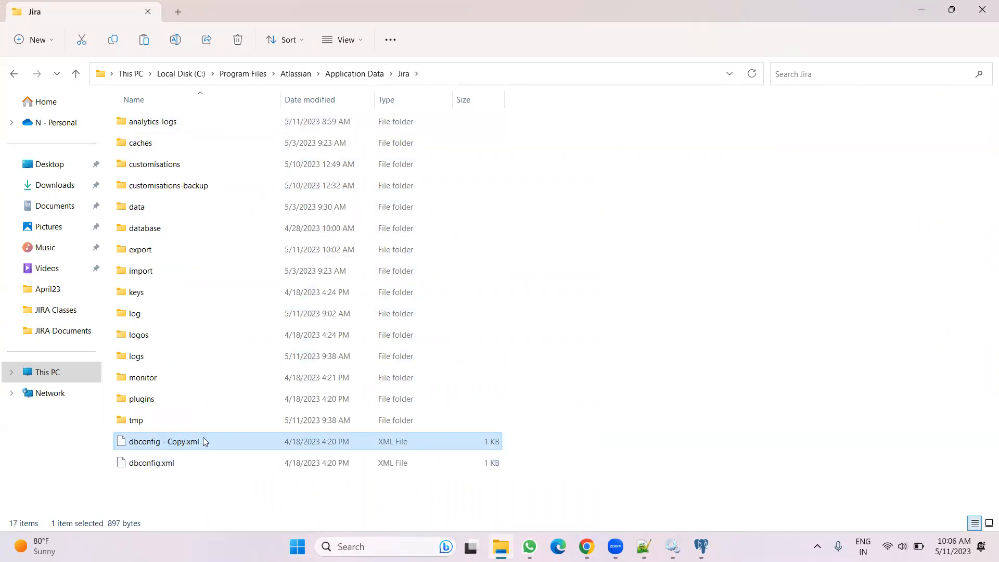
left_click(609, 331)
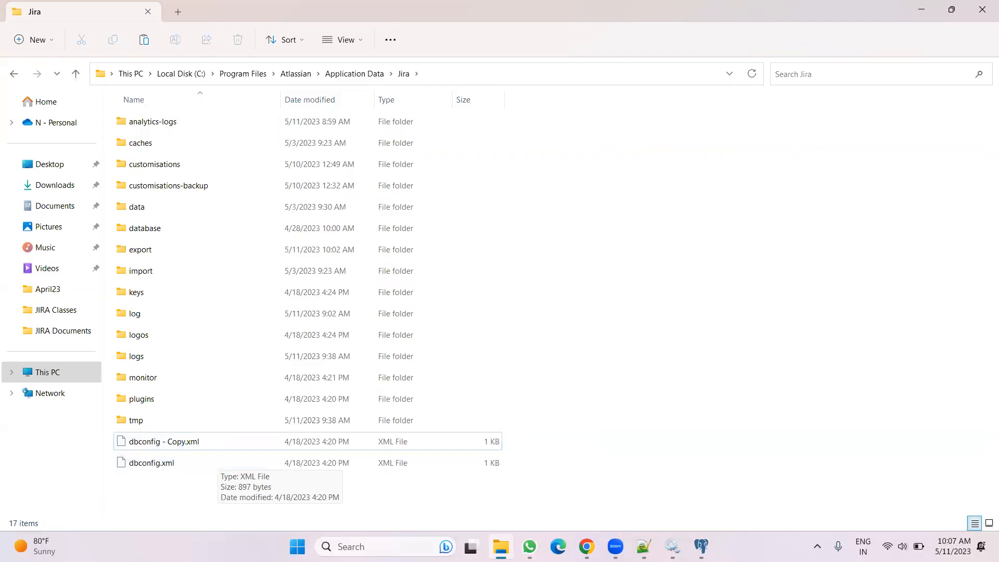
key("alt+Tab")
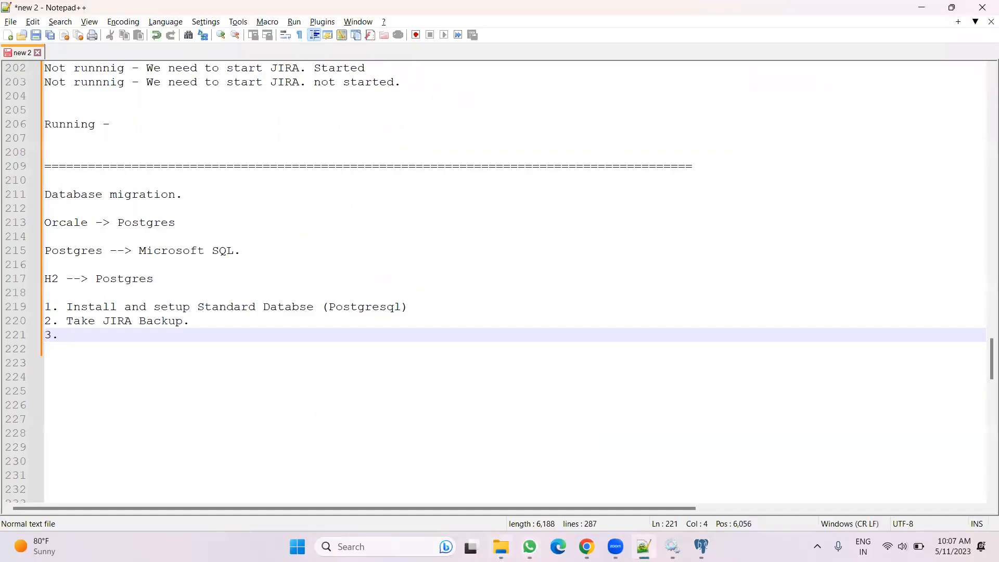
Open dbconfig.xml in Notepad++ and replace its entire contents with the sample PostgreSQL configuration copied from the guide
key("alt+Tab")
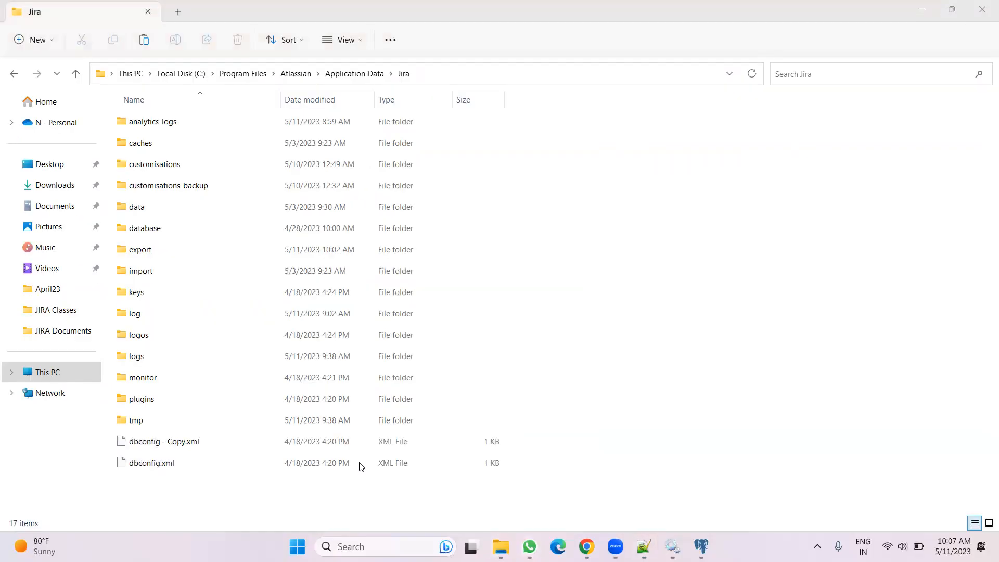
right_click(237, 463)
left_click(295, 404)
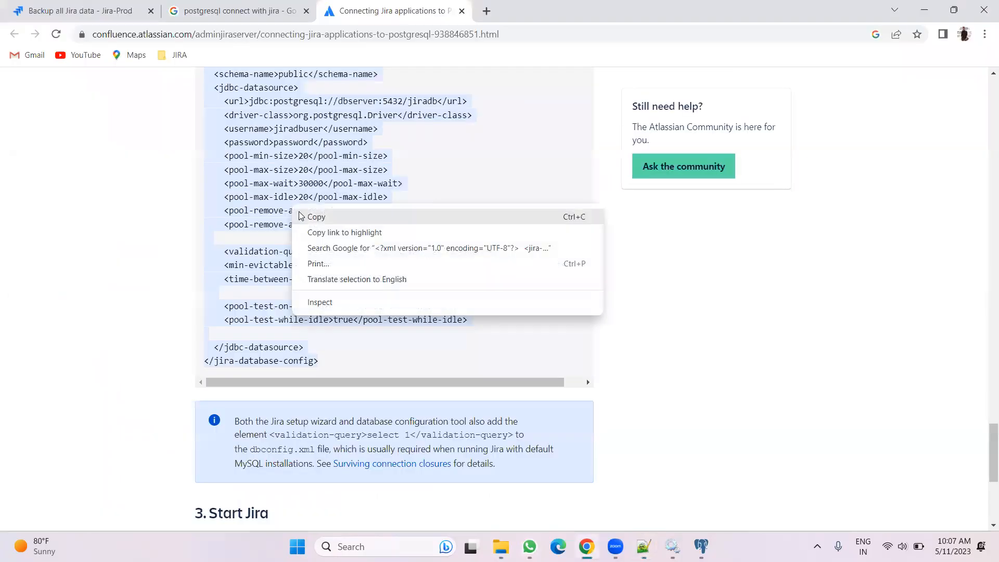
left_click(585, 378)
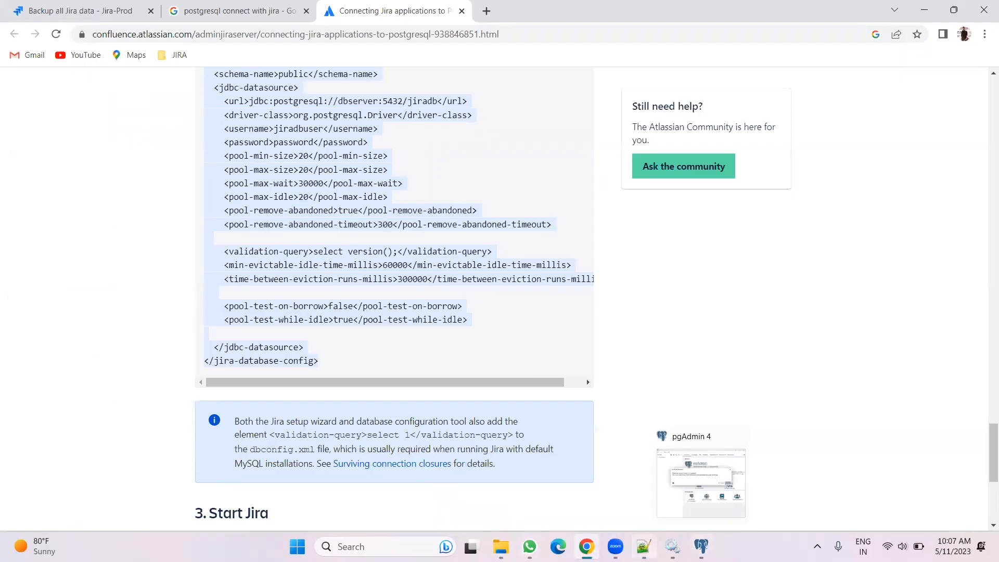
left_click(697, 478)
left_click_drag(219, 370, 2, 39)
key("ctrl+v")
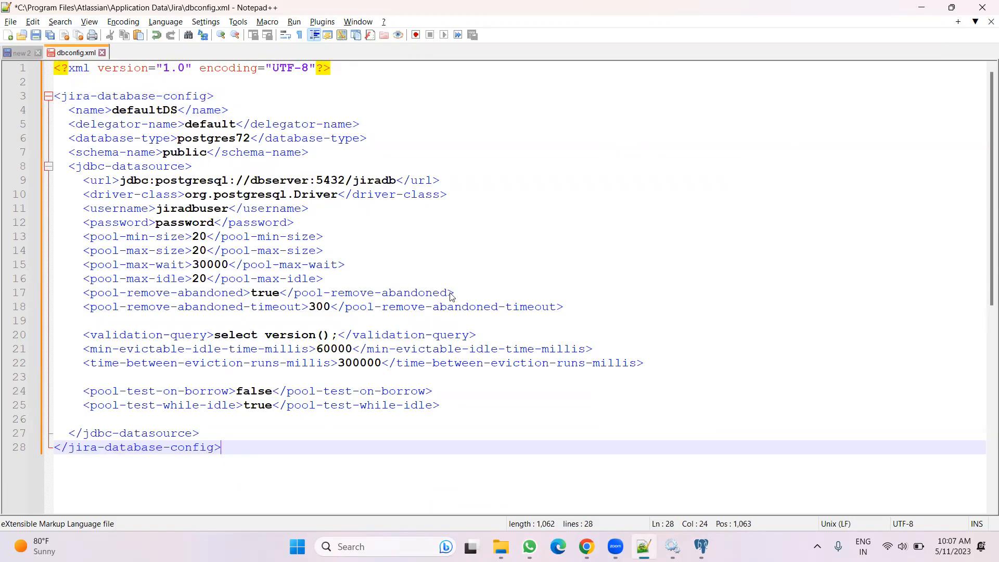
Change the host in the connection URL from dbserver to localhost, keeping port 5432 and database jiradb
key("alt+Tab")
scroll(451, 318, "up", 6)
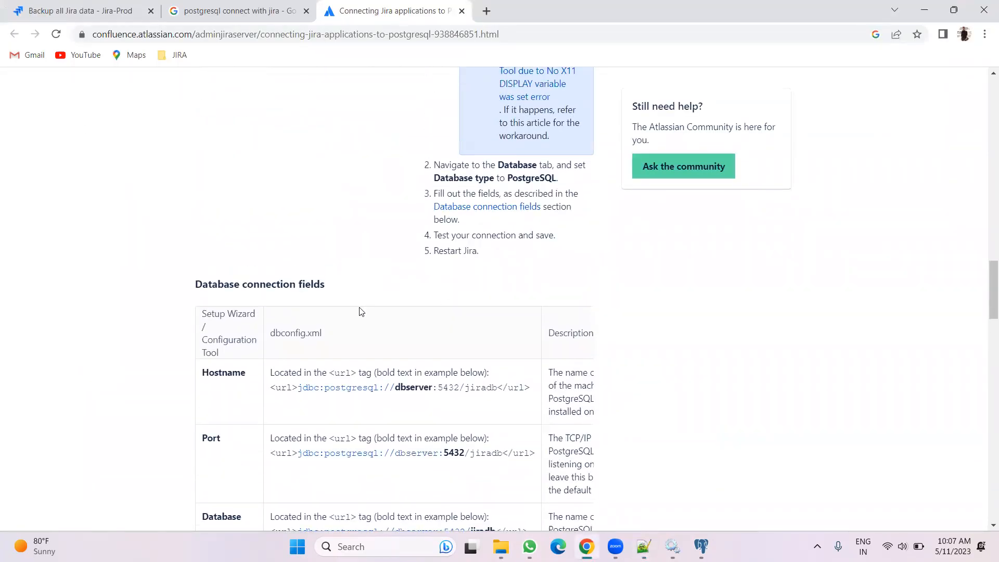
scroll(312, 292, "down", 2)
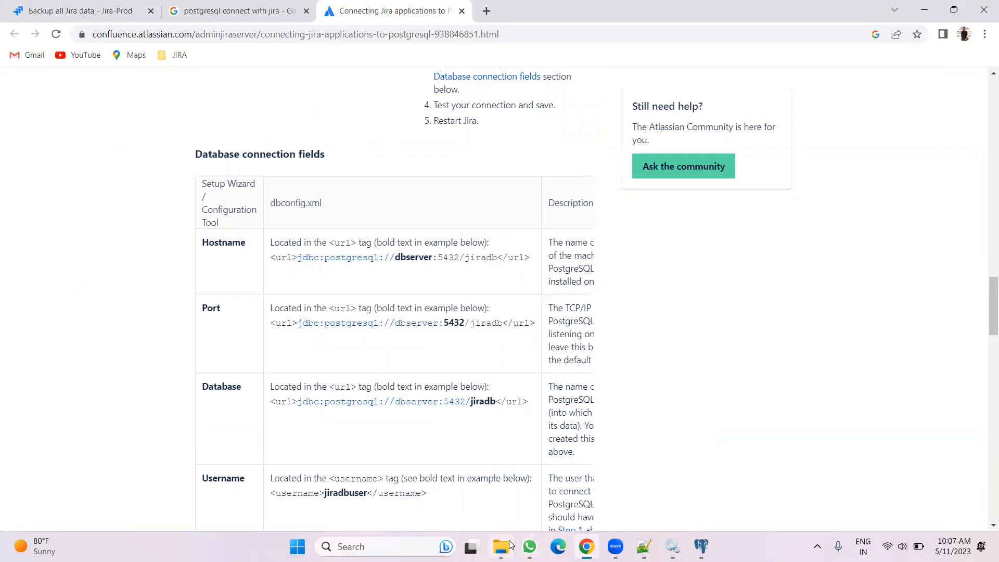
left_click(644, 547)
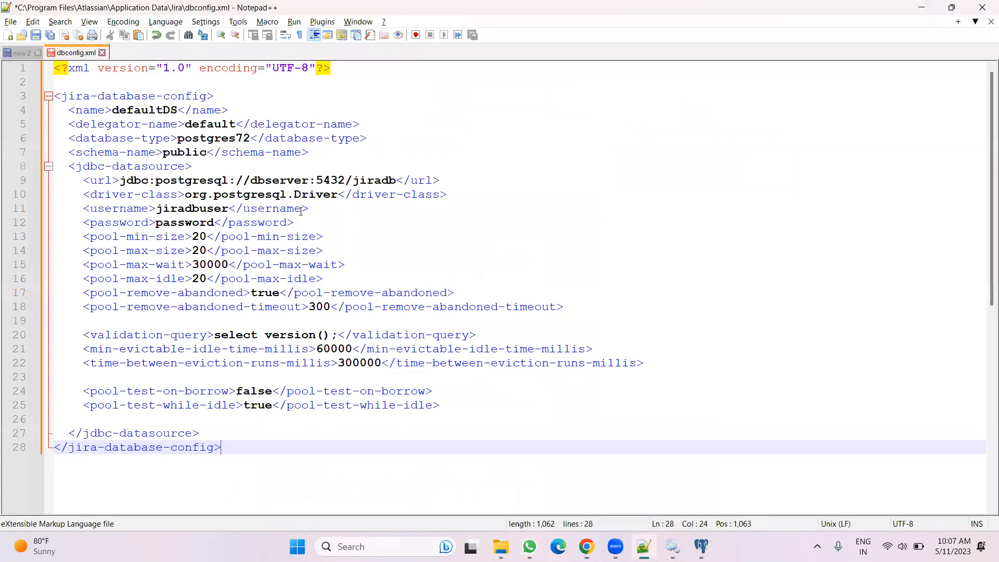
left_click(288, 180)
left_click_drag(309, 180, 251, 182)
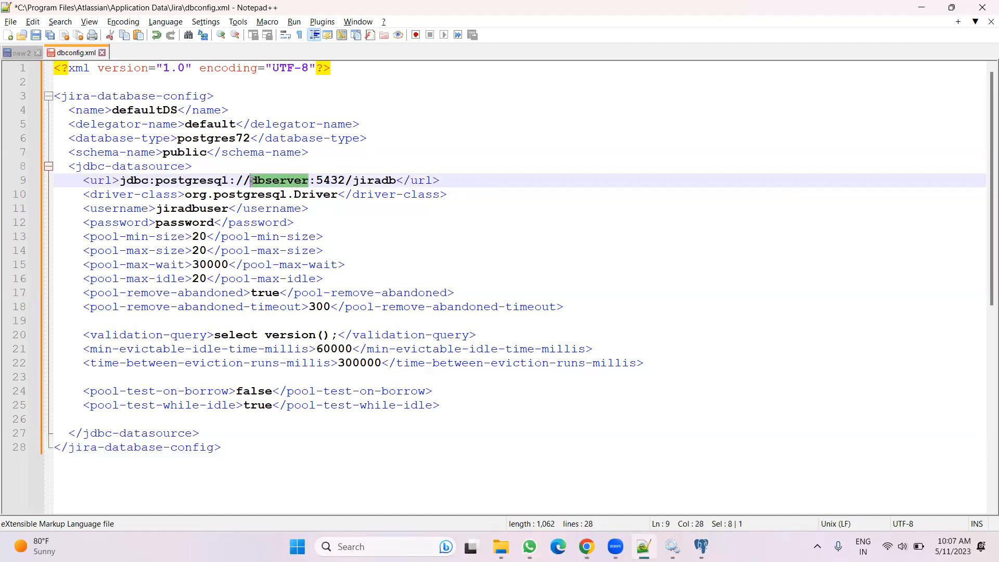
type("localh")
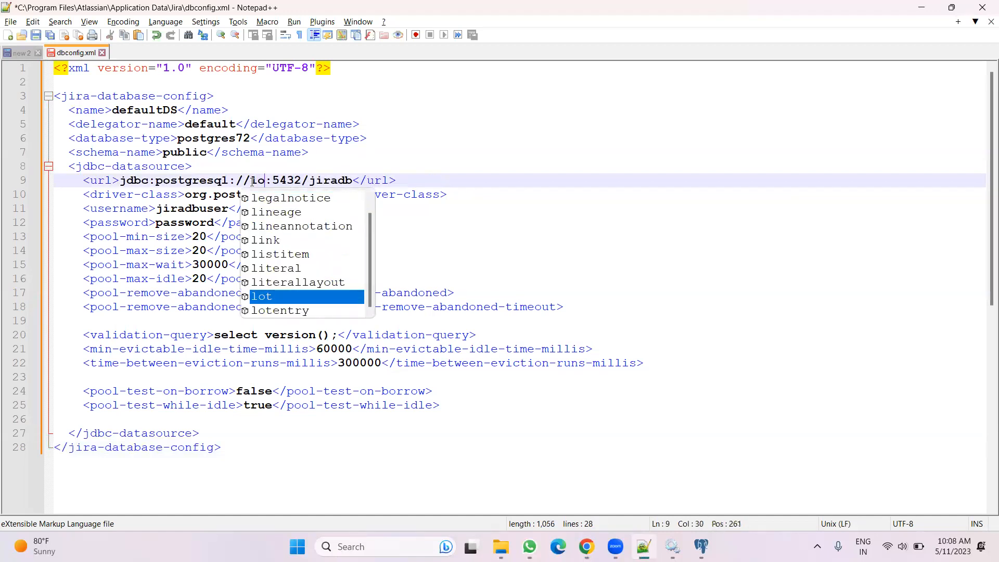
type("ost")
scroll(252, 182, "down", 1)
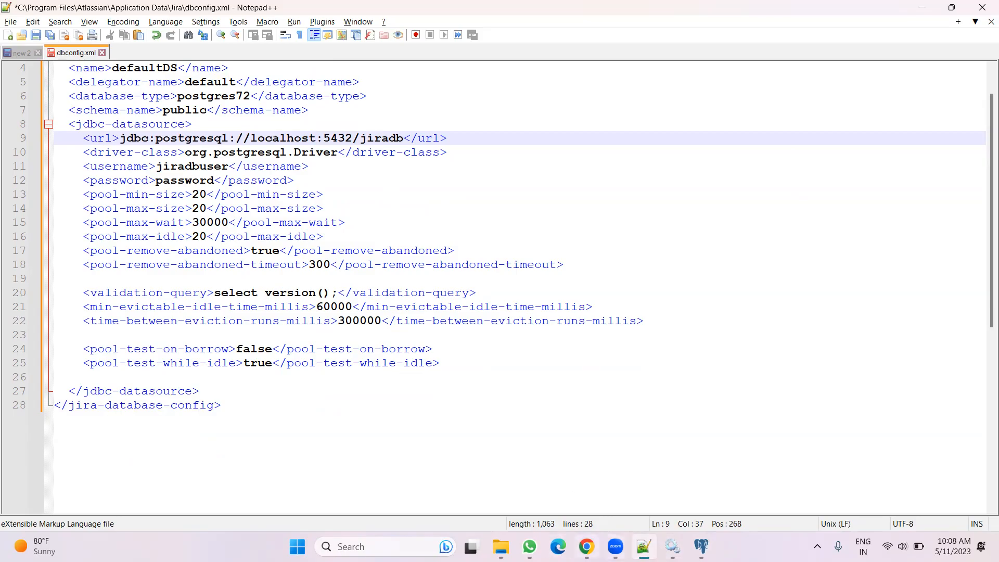
Review the guide's database, username and password fields, then open pgAdmin and set its master password
left_click(496, 544)
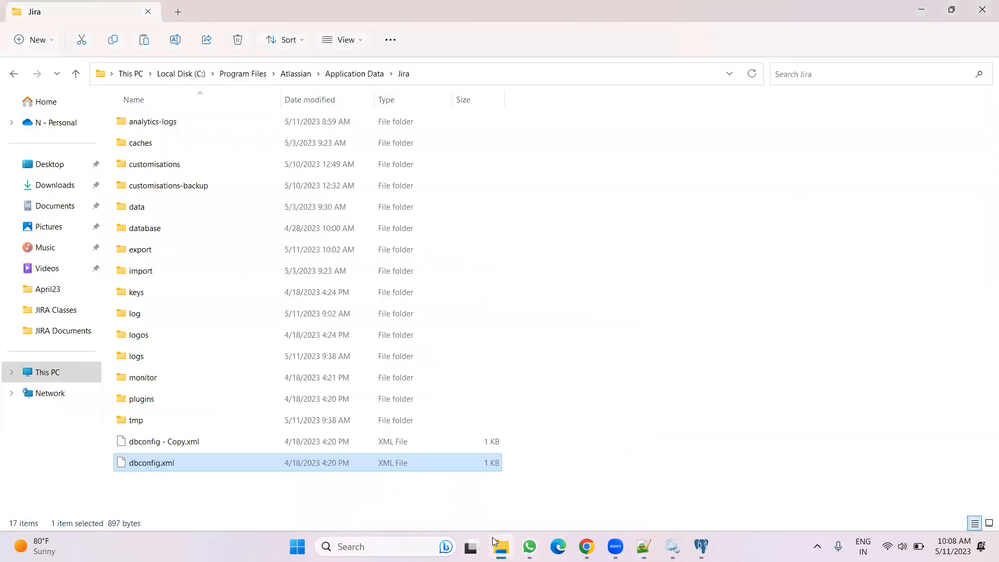
left_click(587, 546)
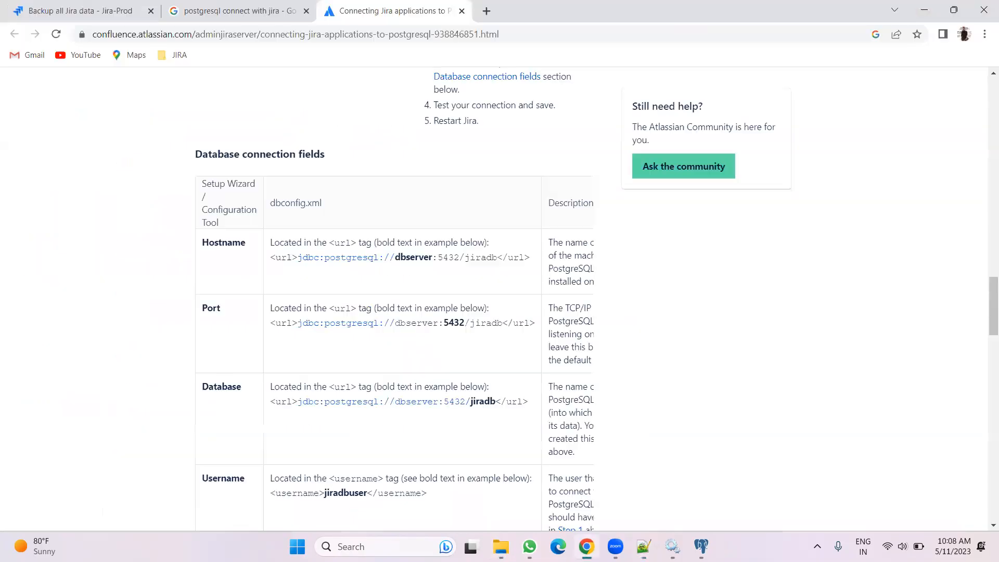
scroll(464, 355, "down", 1)
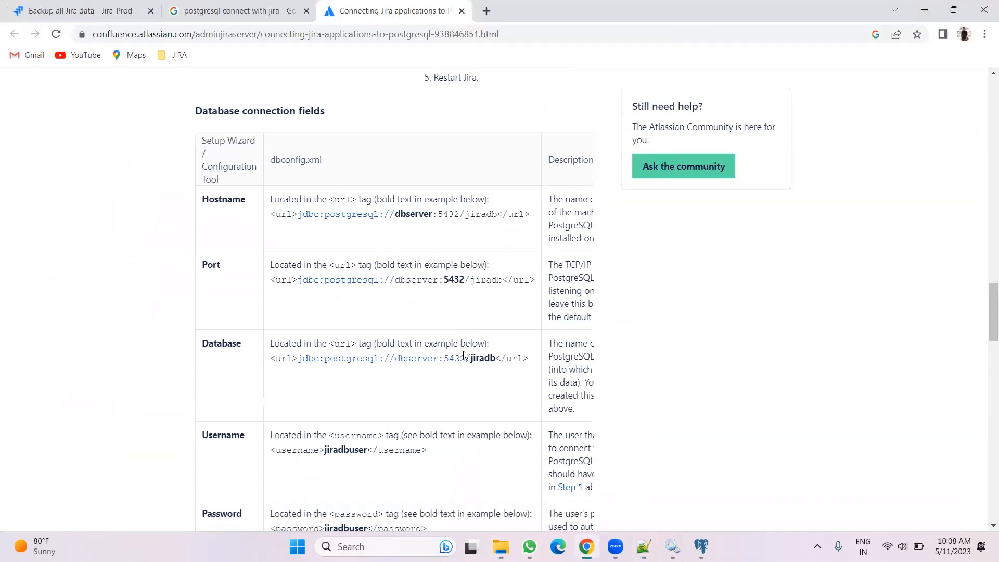
scroll(345, 296, "down", 2)
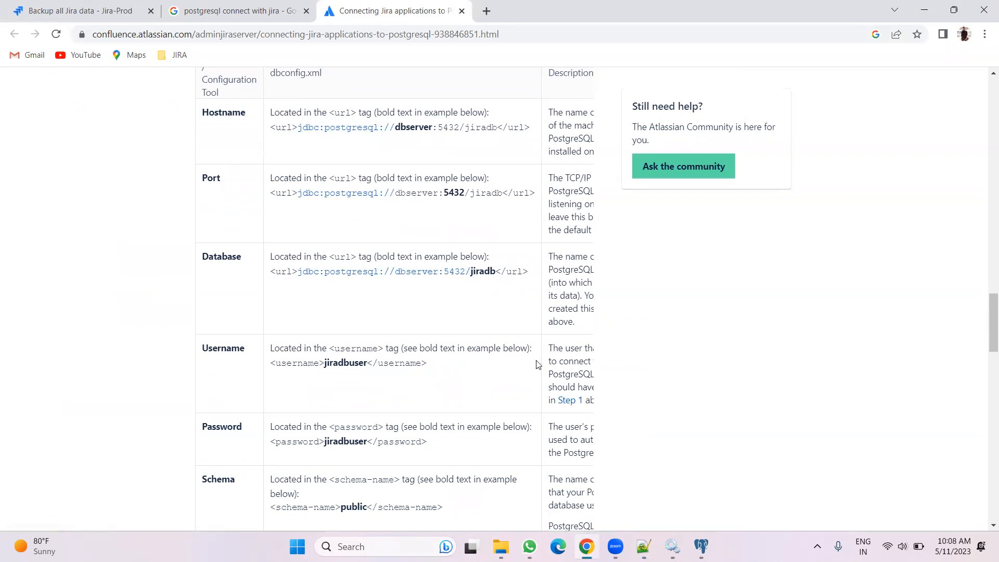
left_click(701, 546)
left_click(452, 219)
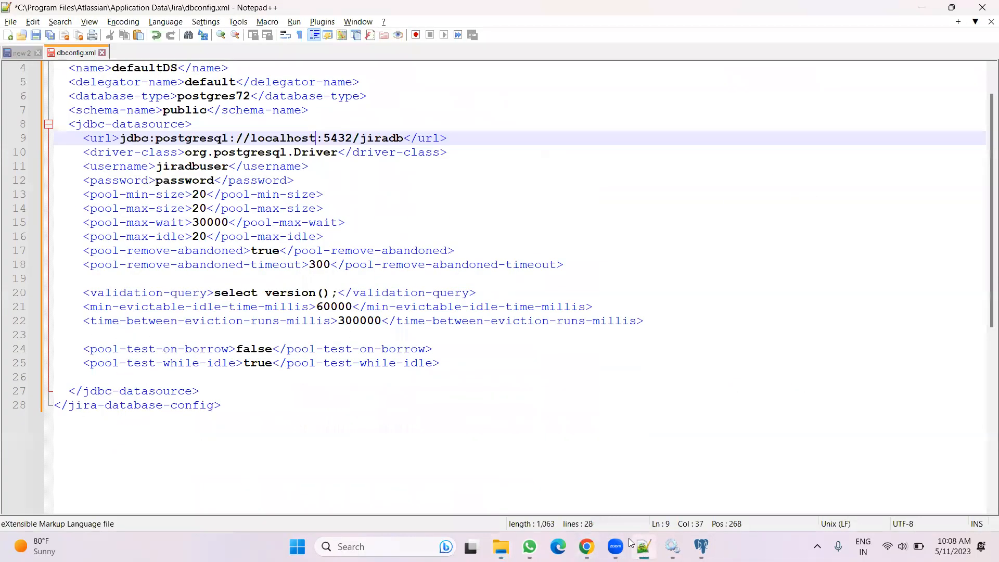
left_click(405, 140)
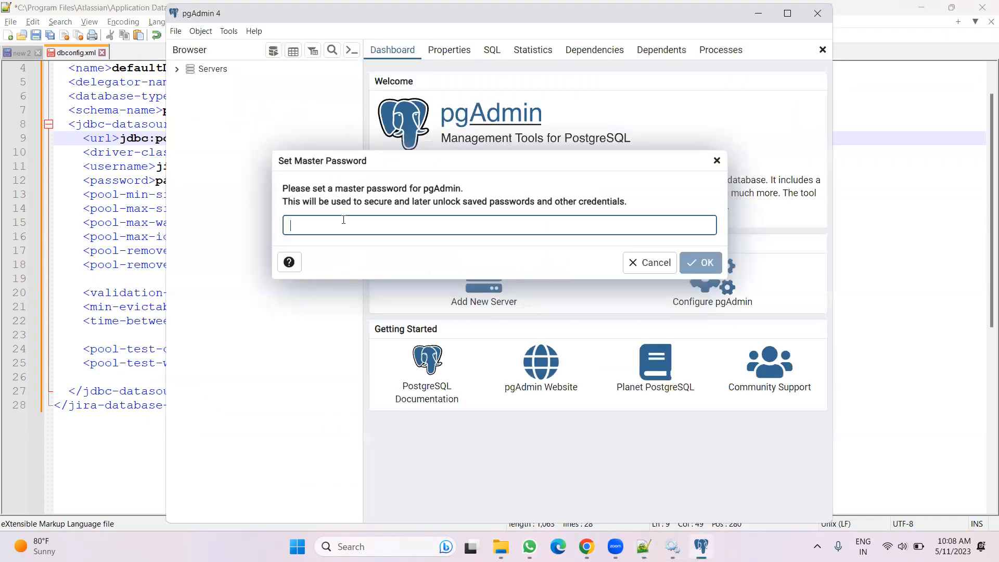
type("12345678")
left_click(704, 266)
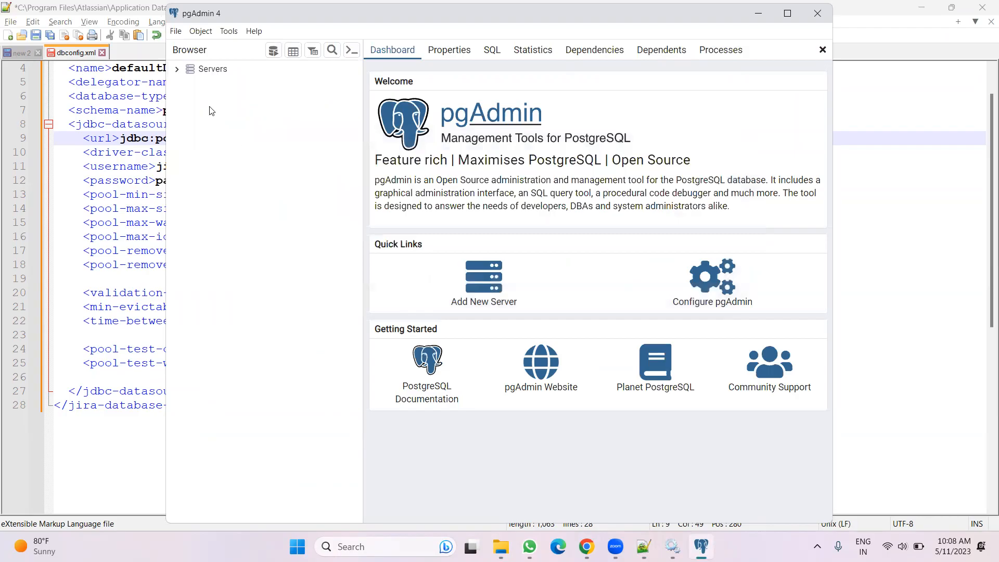
Connect to the PostgreSQL 13 server by entering the postgres user's password
left_click(178, 70)
left_click(193, 84)
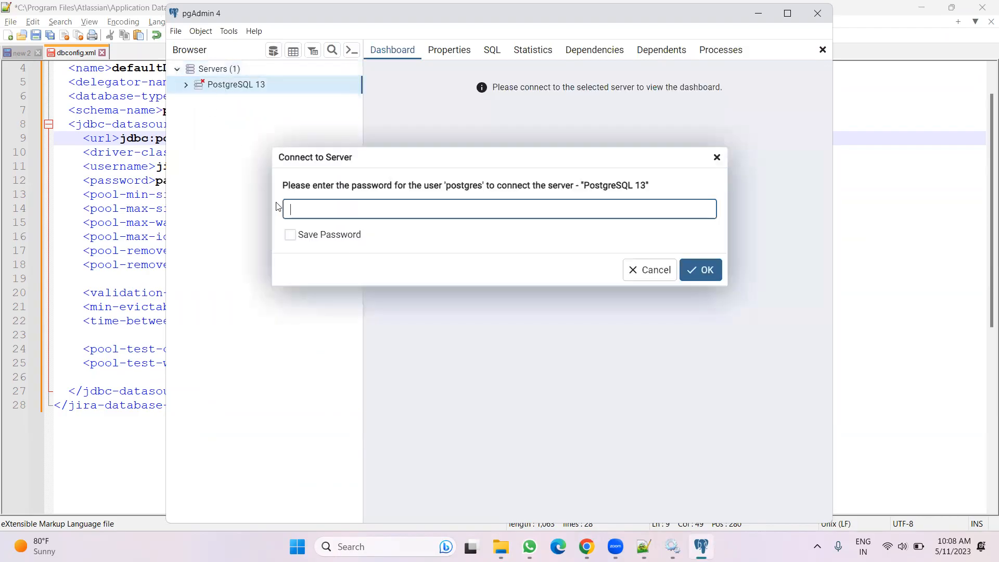
type("12345678")
left_click(700, 270)
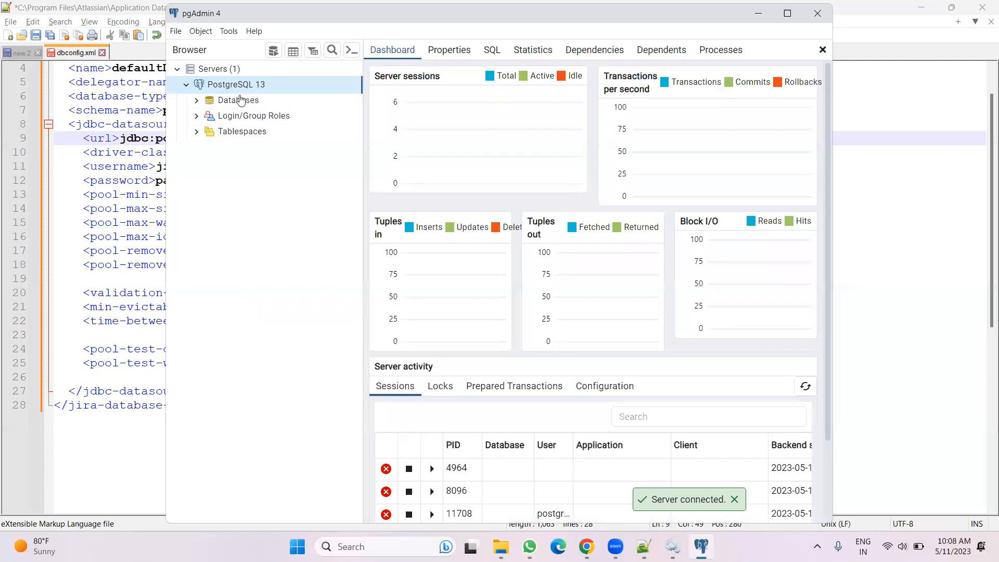
Start registering a new server under Servers and name it jiradb
left_click(213, 69)
right_click(214, 70)
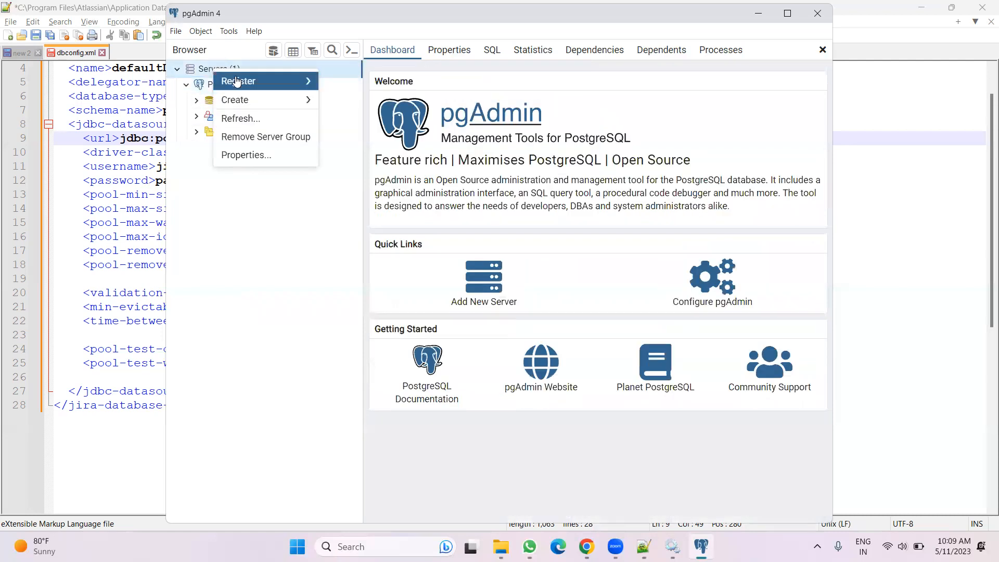
mouse_move(237, 81)
left_click(335, 84)
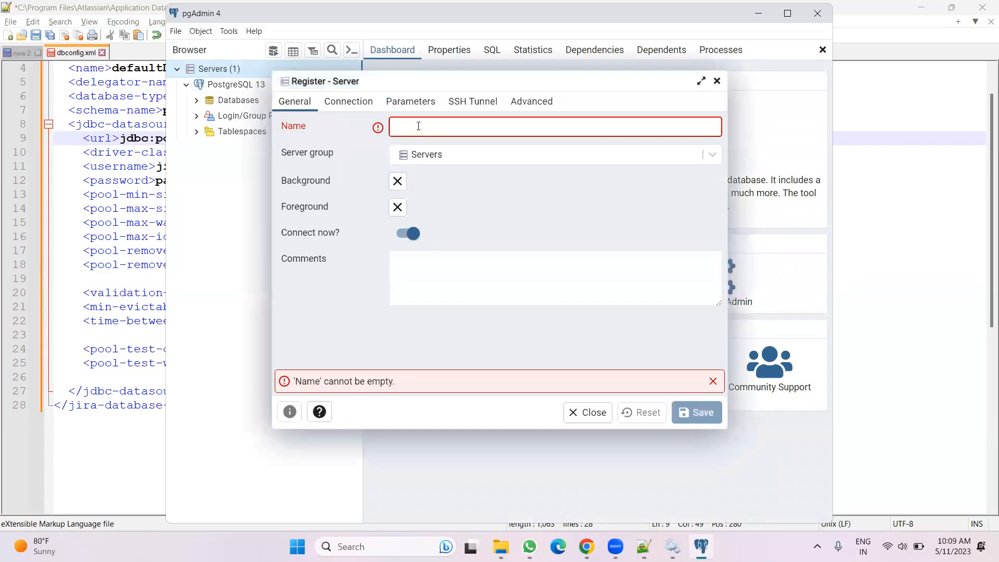
left_click(418, 126)
type("jiradb")
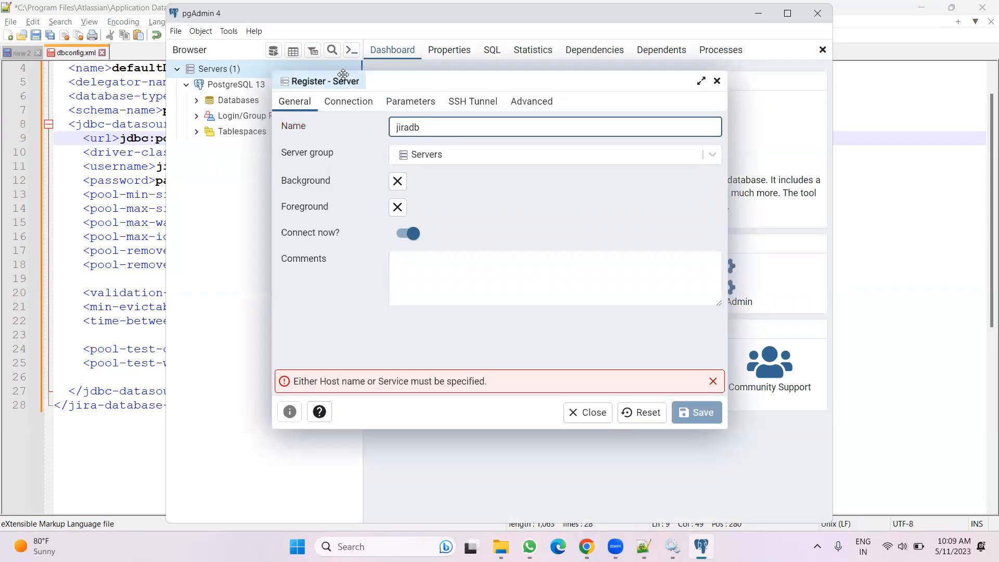
Set the new server's host name to localhost and try to save the registration
left_click(349, 102)
left_click(399, 125)
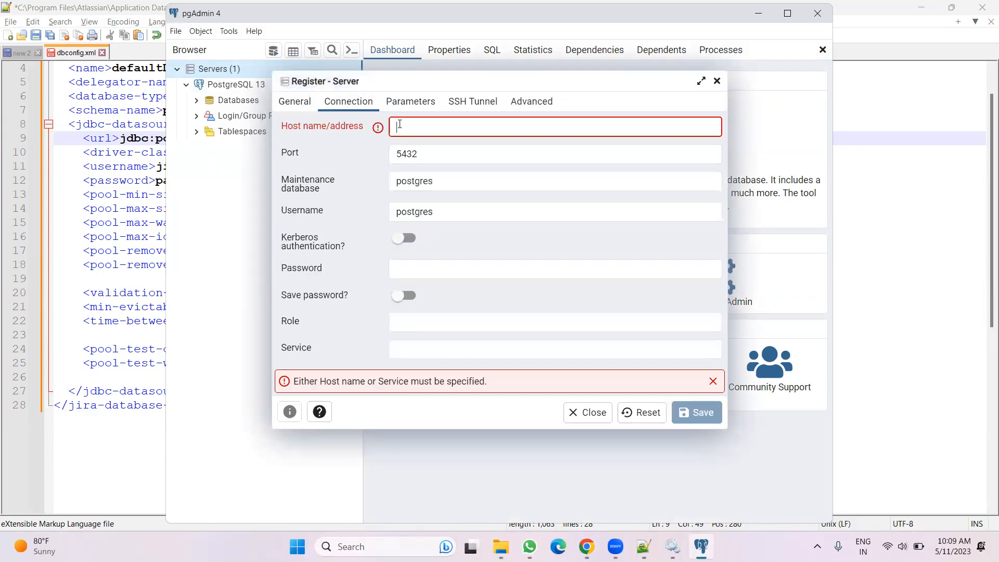
type("localhjo")
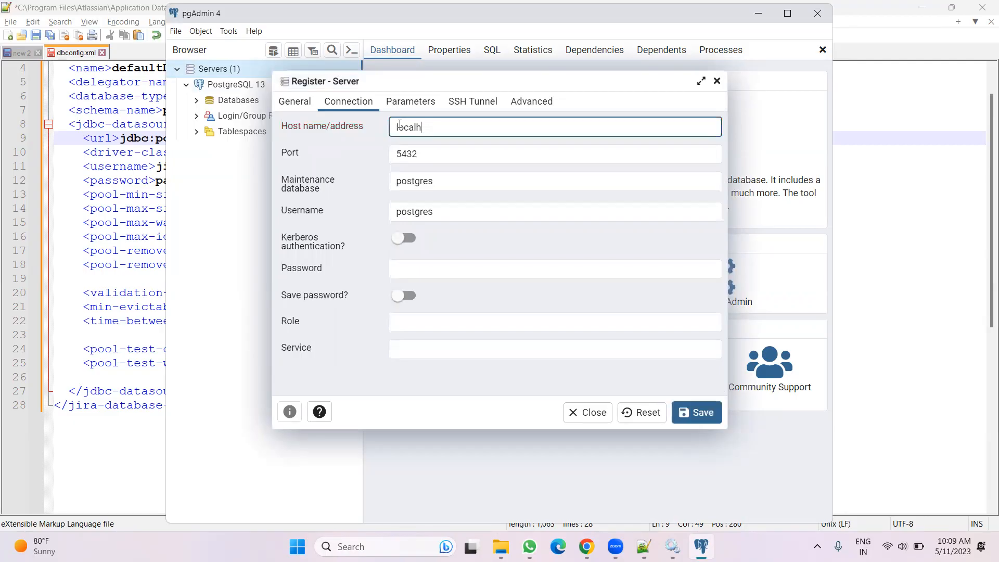
type("ost")
left_click(421, 104)
left_click(477, 107)
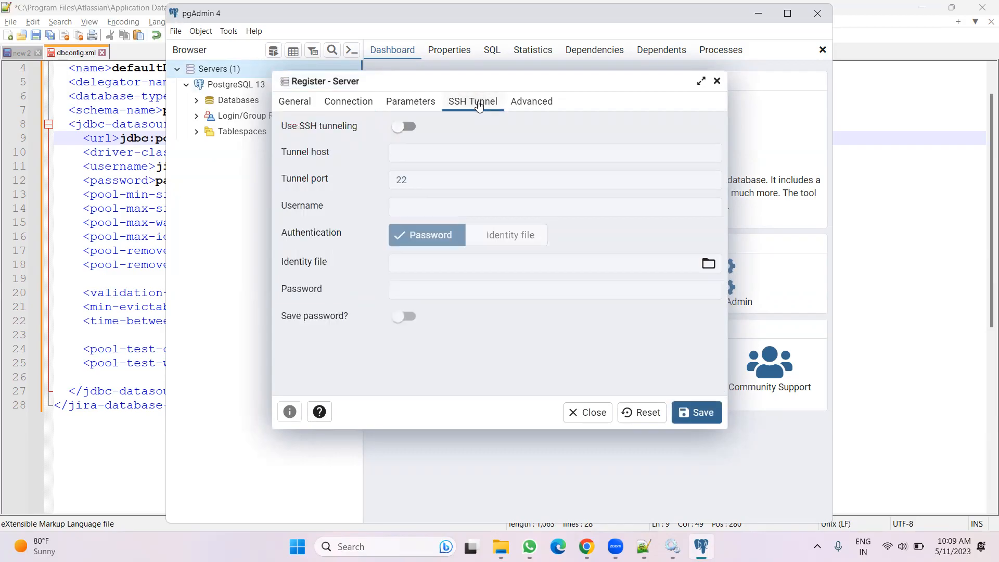
left_click(702, 414)
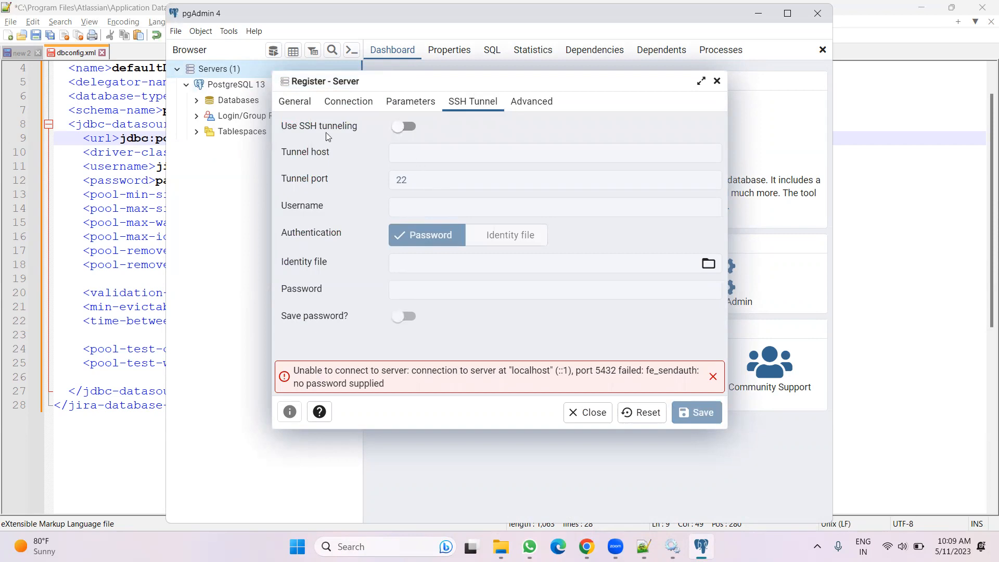
Enter the postgres user's password in the connection settings and save the jiradb server registration
left_click(346, 101)
left_click(452, 132)
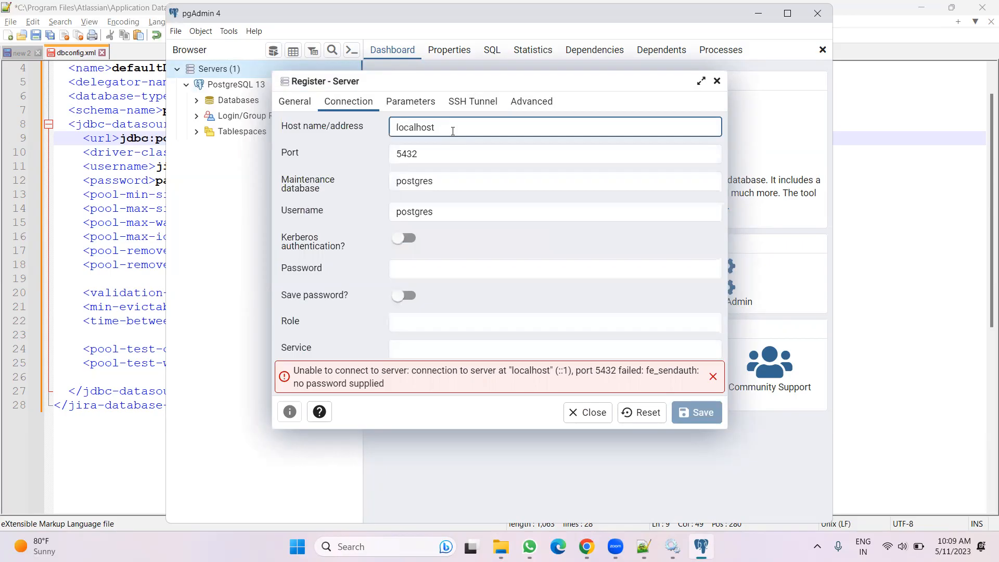
left_click(295, 101)
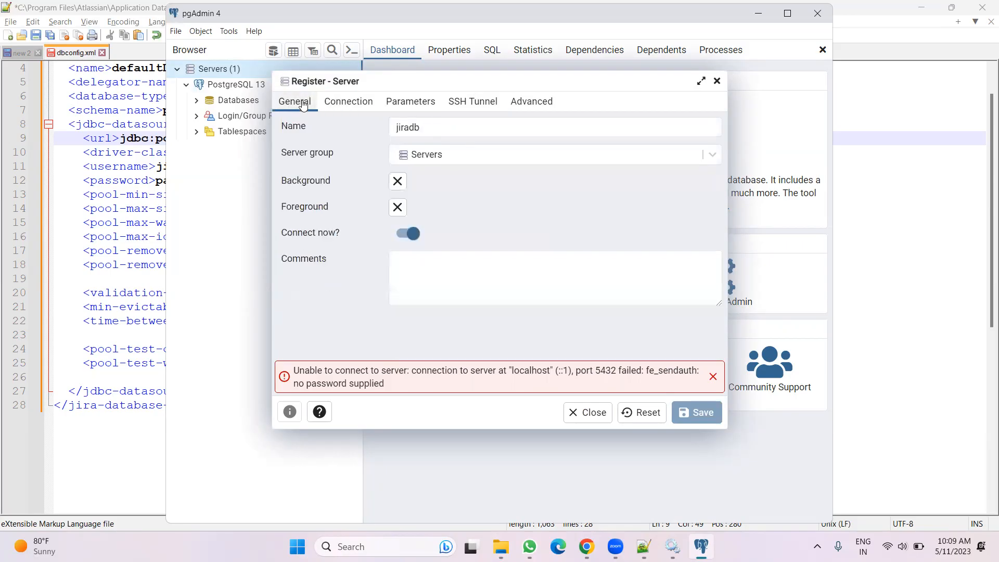
left_click(458, 157)
left_click(457, 157)
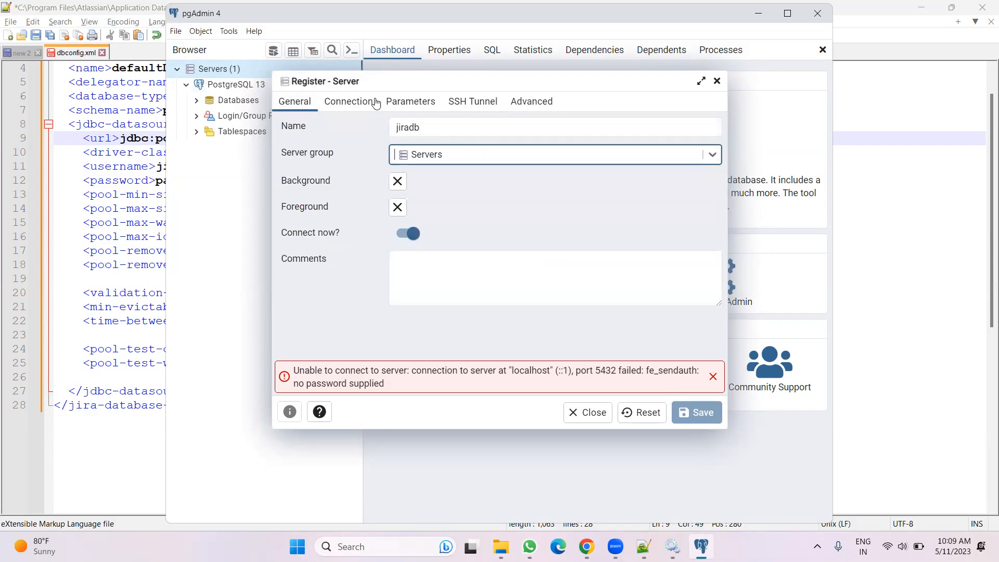
left_click(348, 101)
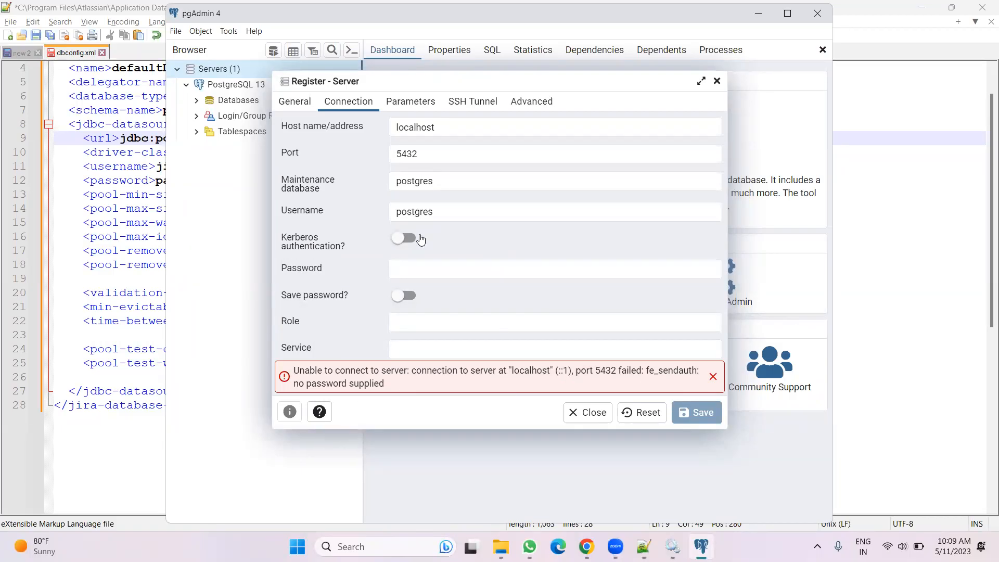
left_click(403, 268)
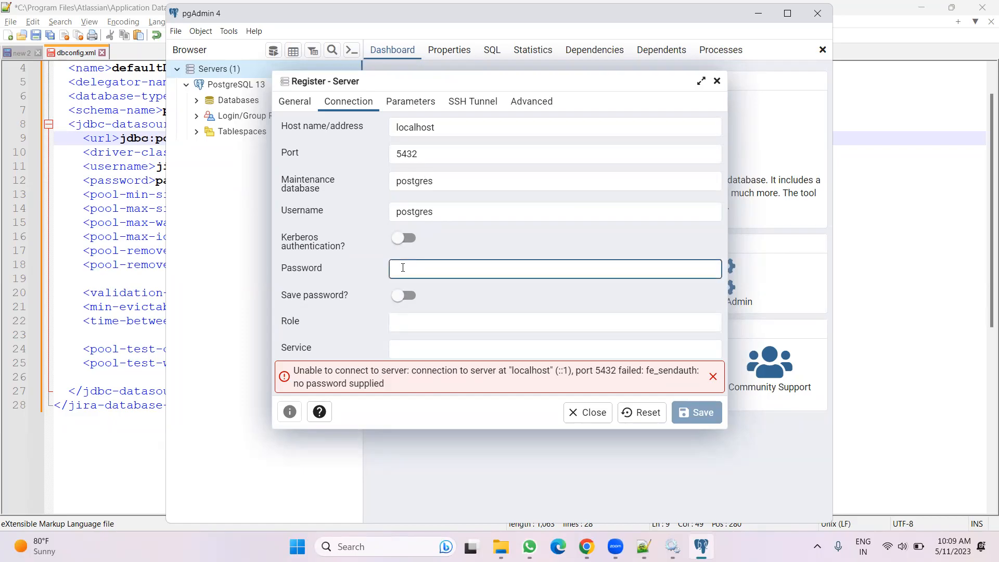
type("postgres")
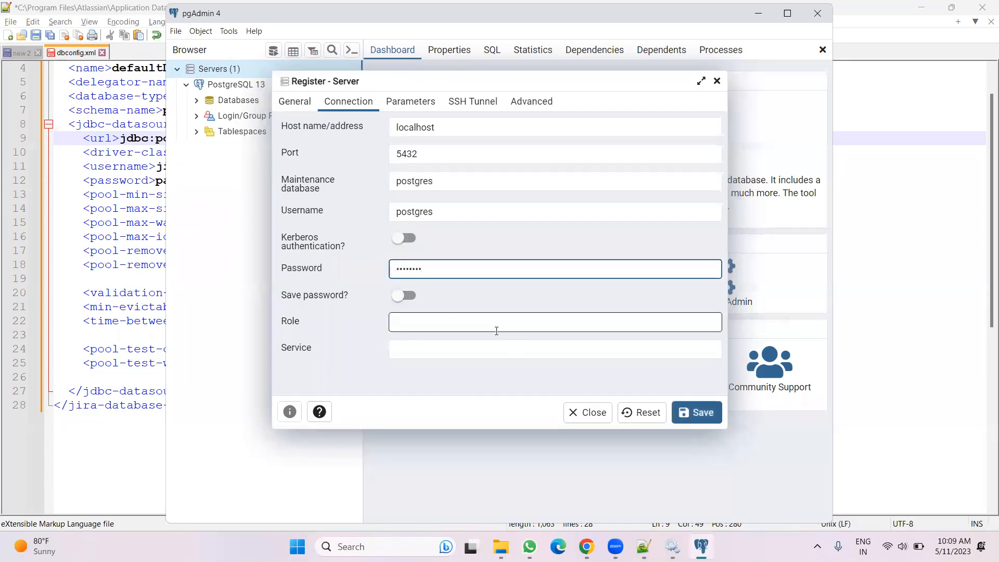
left_click(701, 412)
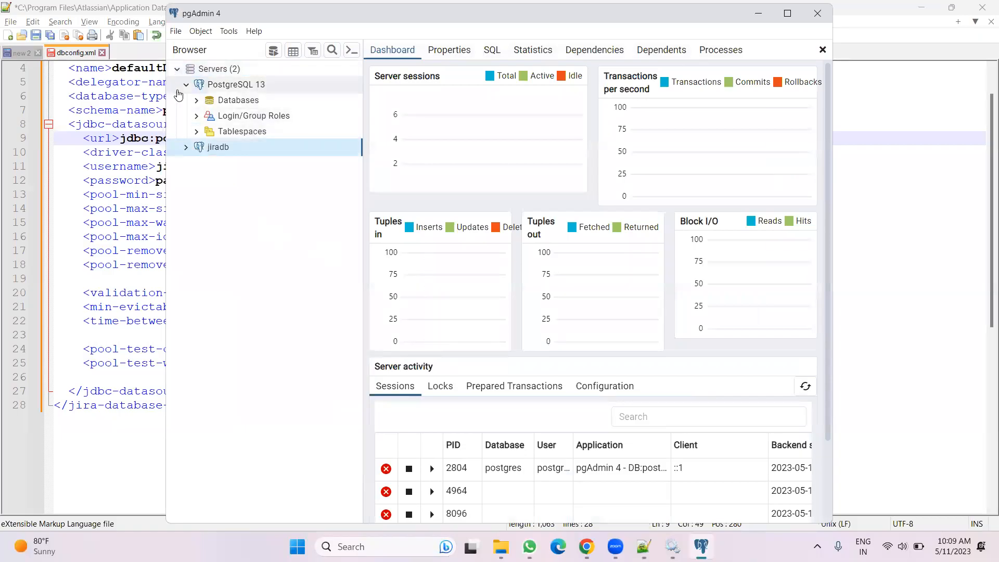
left_click(176, 69)
left_click(176, 72)
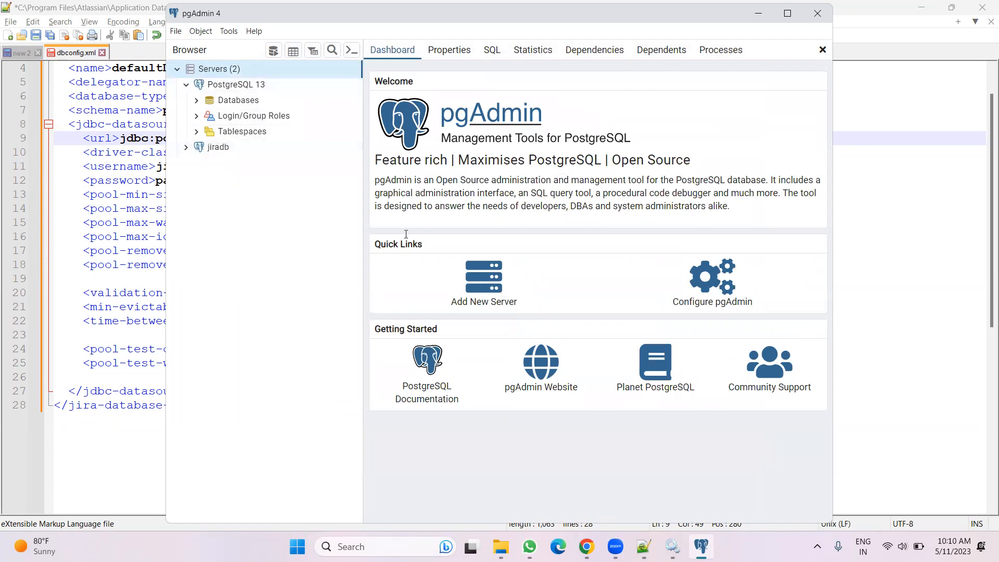
key("alt+Tab")
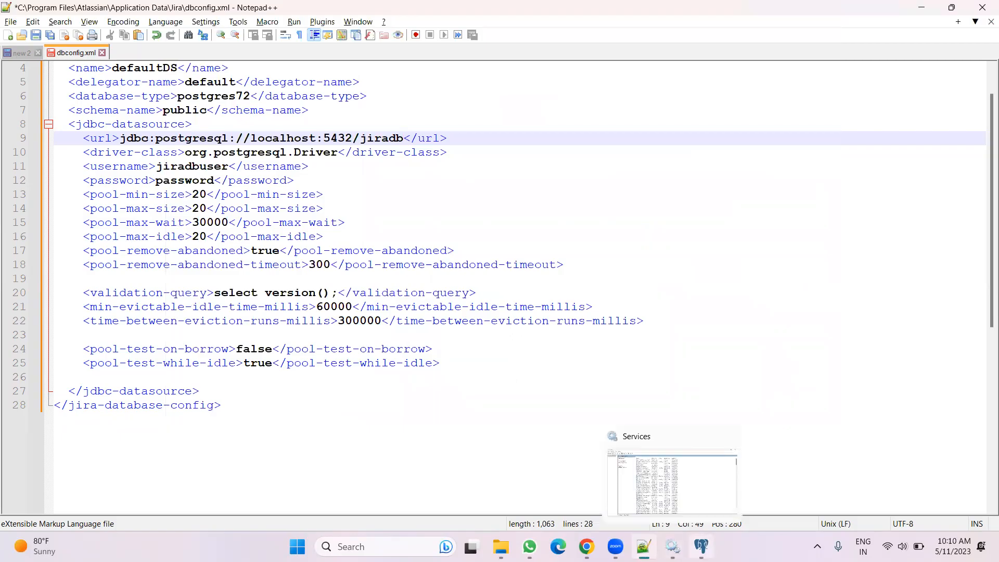
Expand the jiradb server's postgres database to view its schemas
left_click(701, 546)
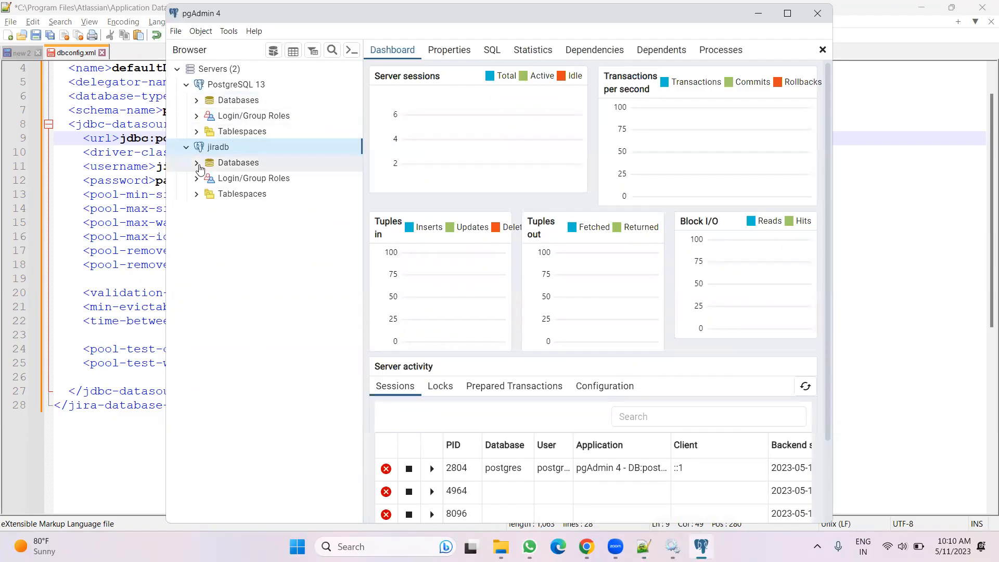
left_click(197, 163)
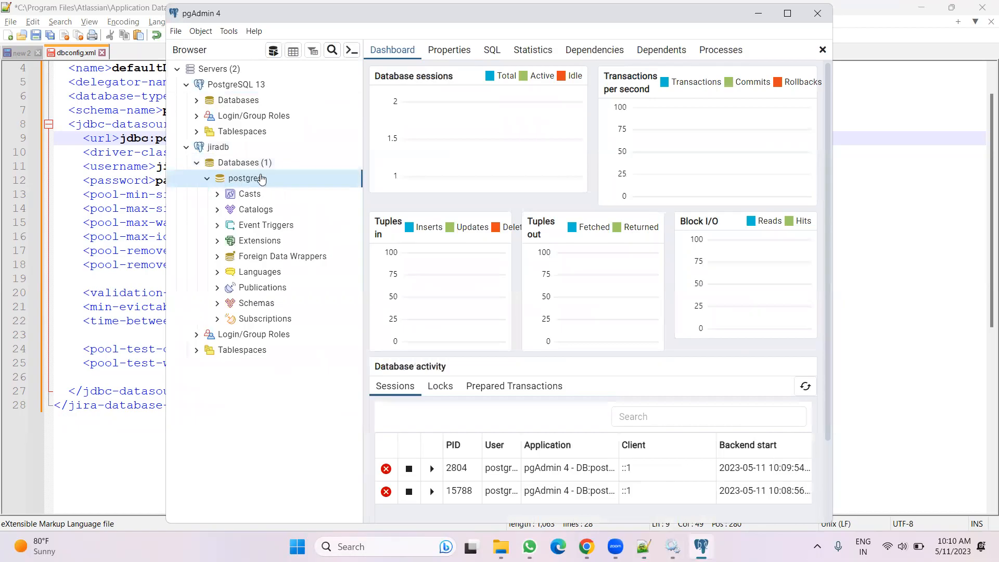
left_click(217, 303)
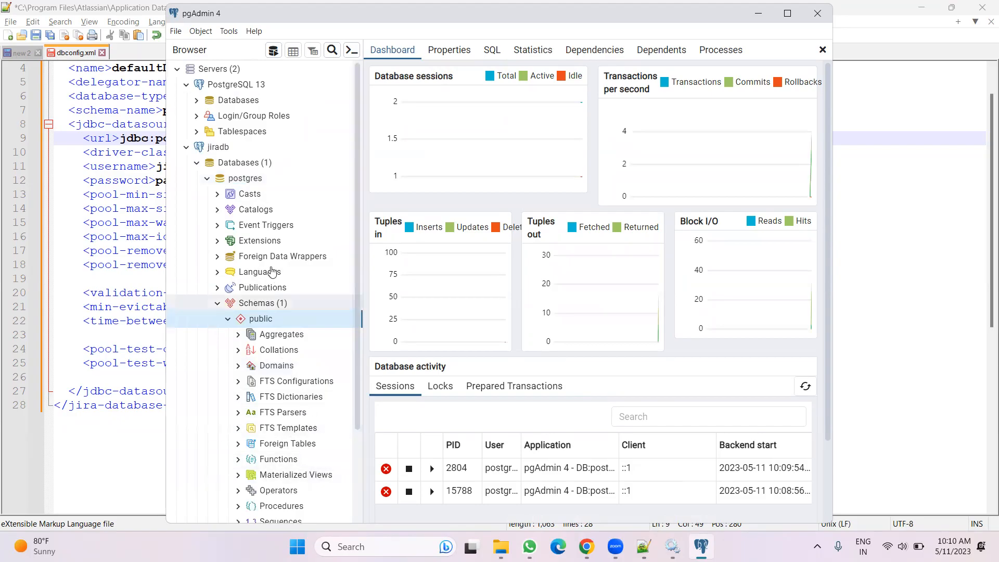
Compare with the documentation's field table and set the dbconfig.xml username to postgres
left_click(643, 546)
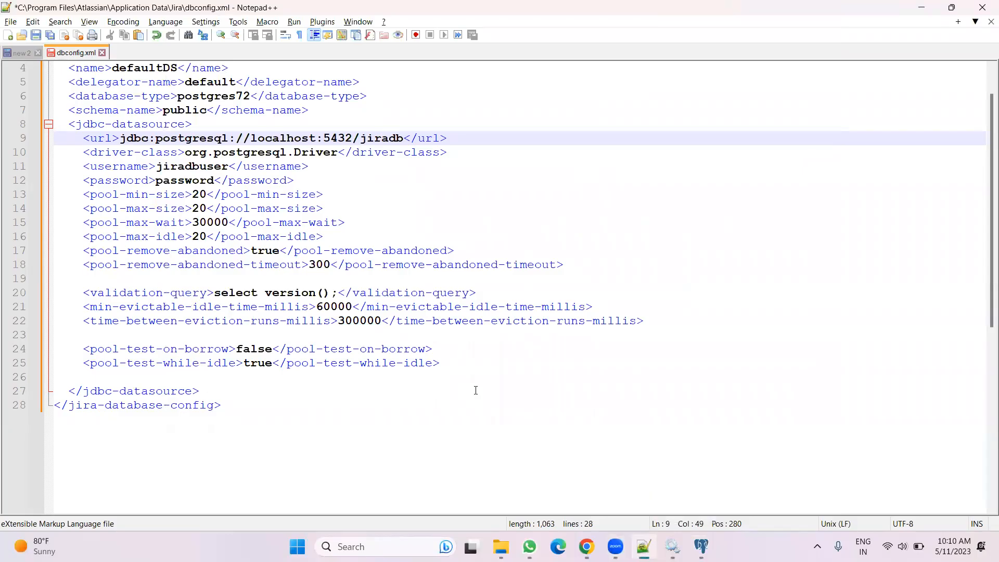
key("alt+Tab")
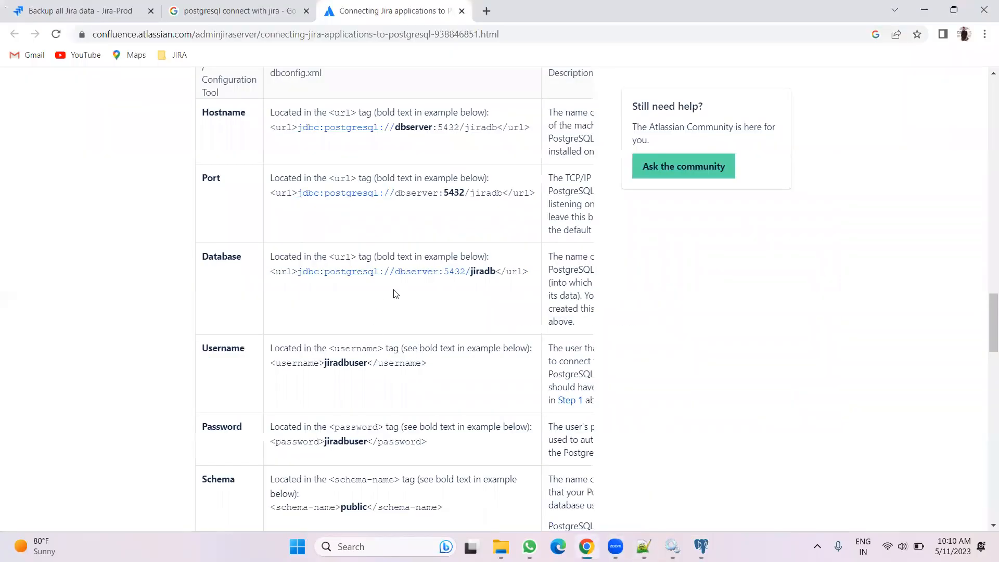
scroll(423, 323, "down", 2)
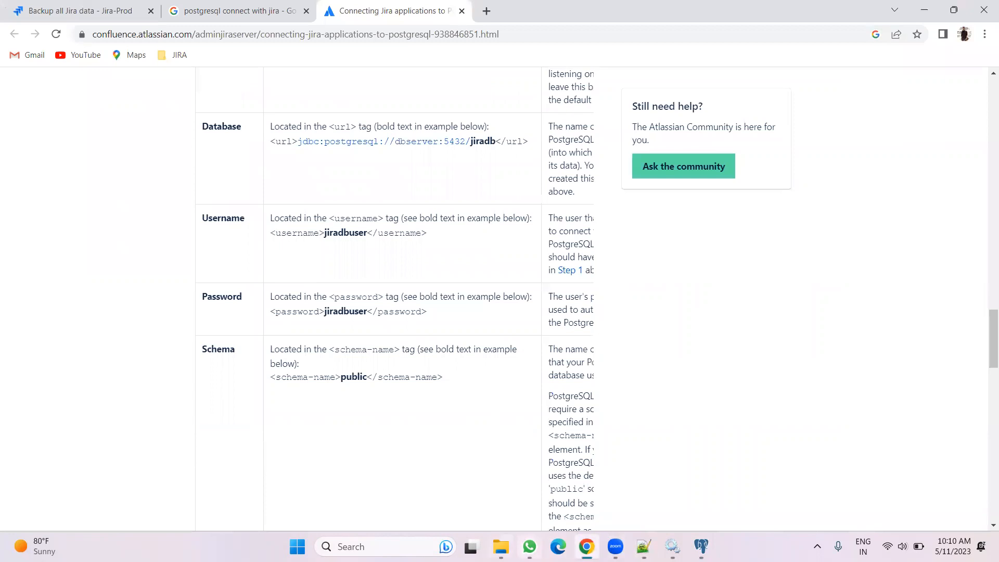
left_click(643, 546)
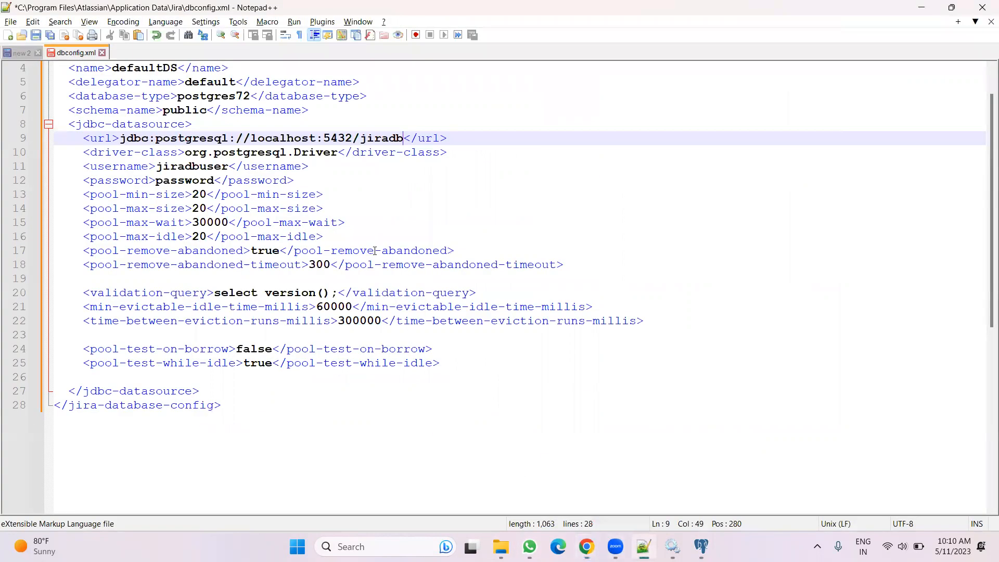
left_click(191, 167)
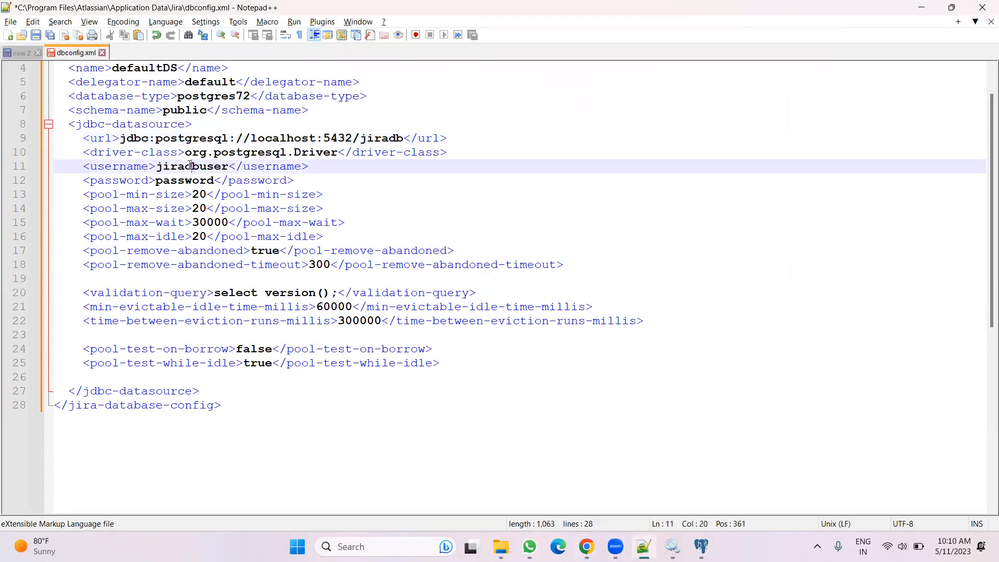
left_click_drag(229, 166, 160, 172)
type("postgres")
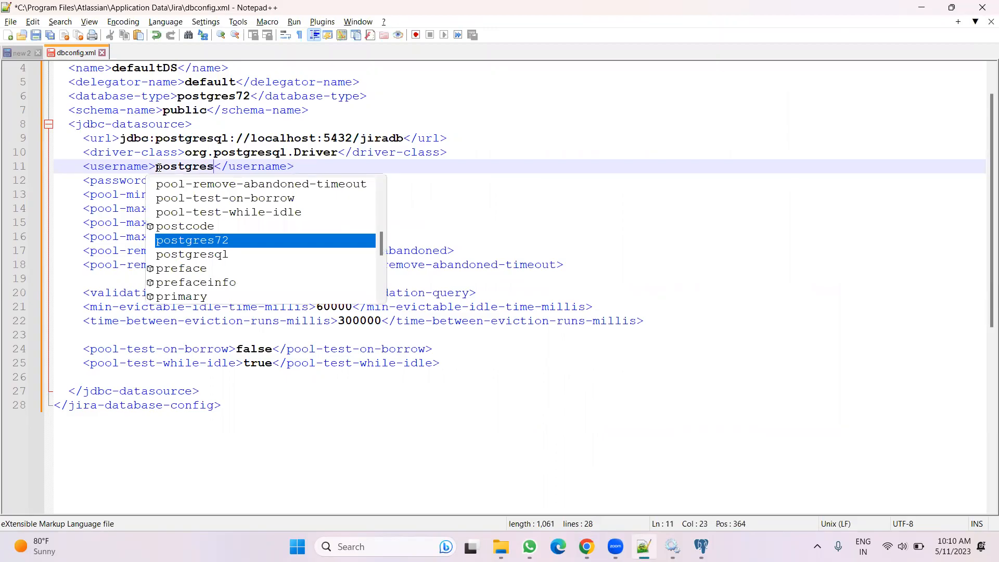
Replace the dbconfig.xml password value with the database user's password
left_click(500, 458)
double_click(188, 182)
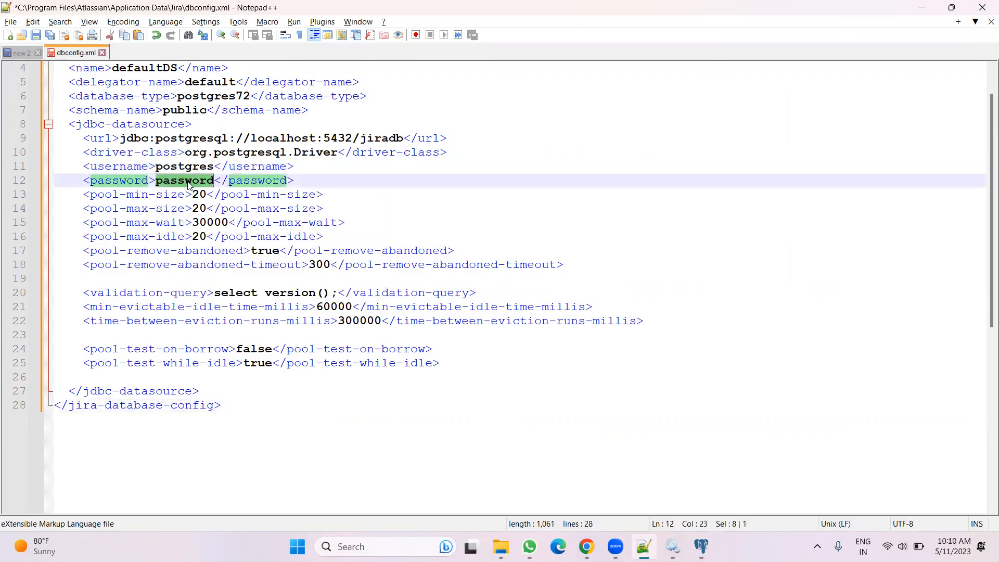
type("jirause")
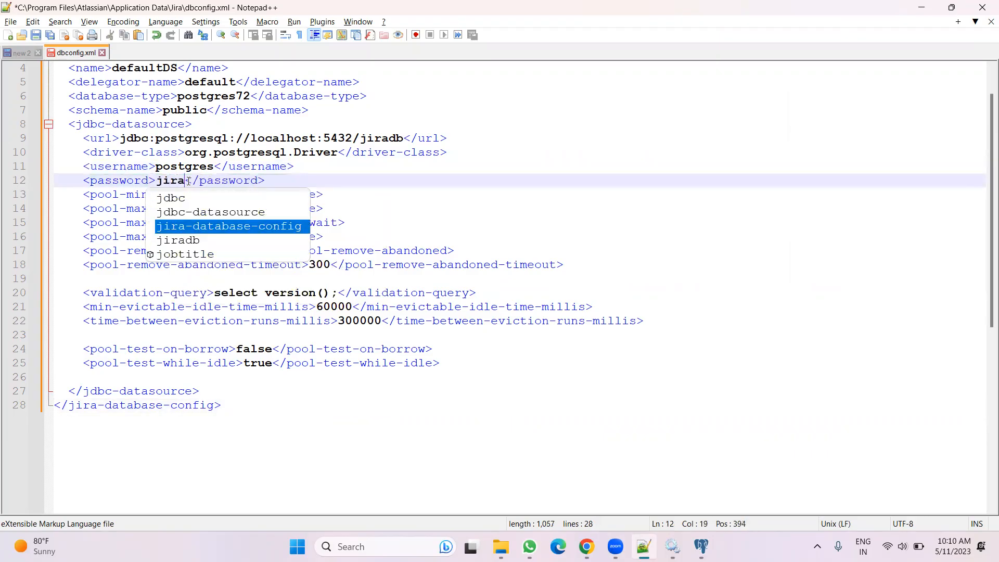
type("r")
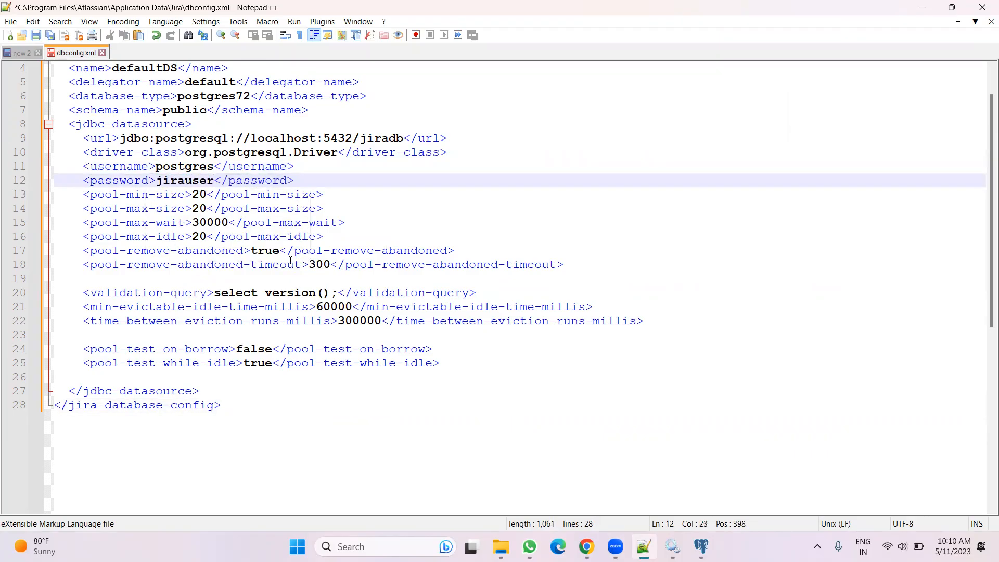
scroll(293, 295, "up", 1)
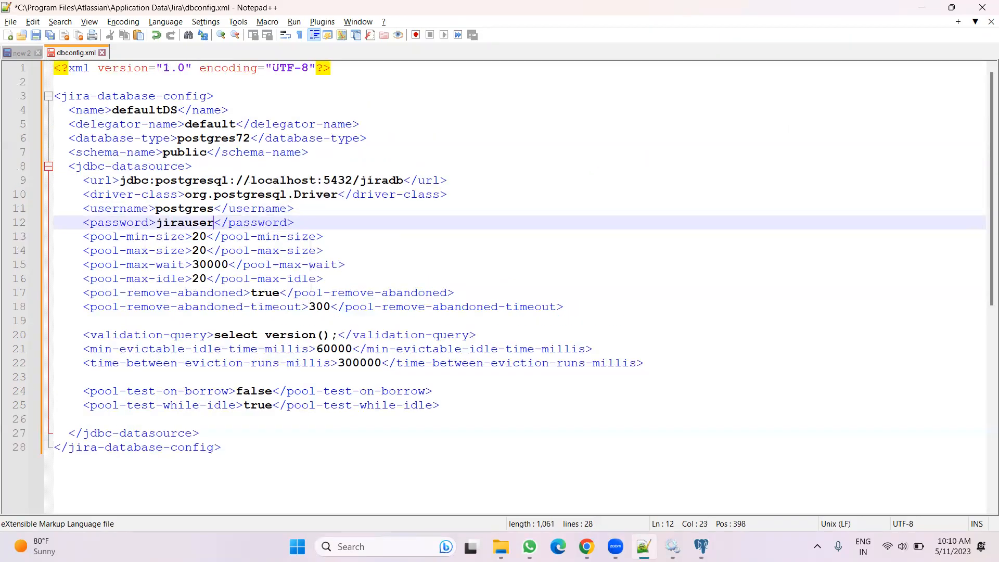
left_click(701, 546)
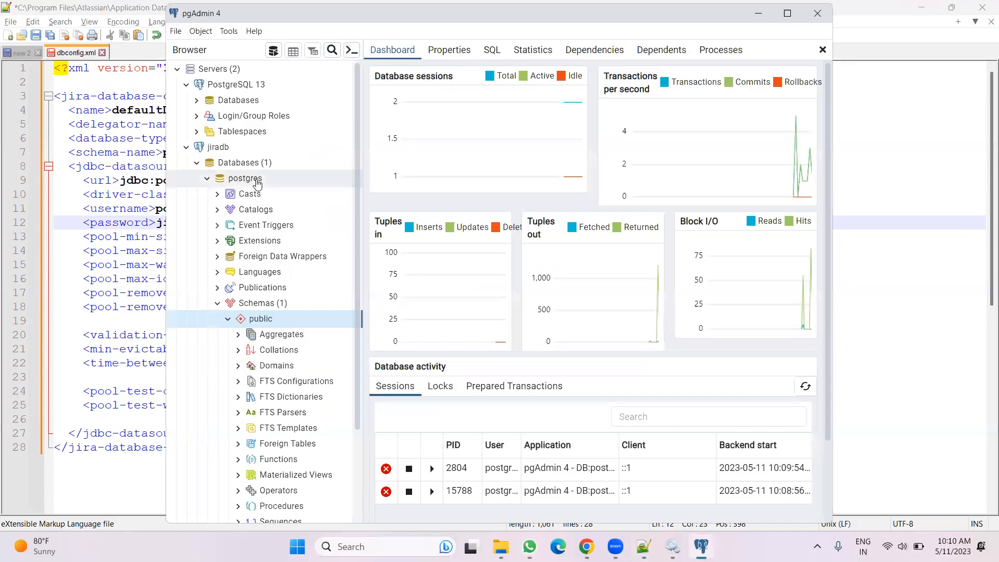
right_click(242, 167)
mouse_move(333, 176)
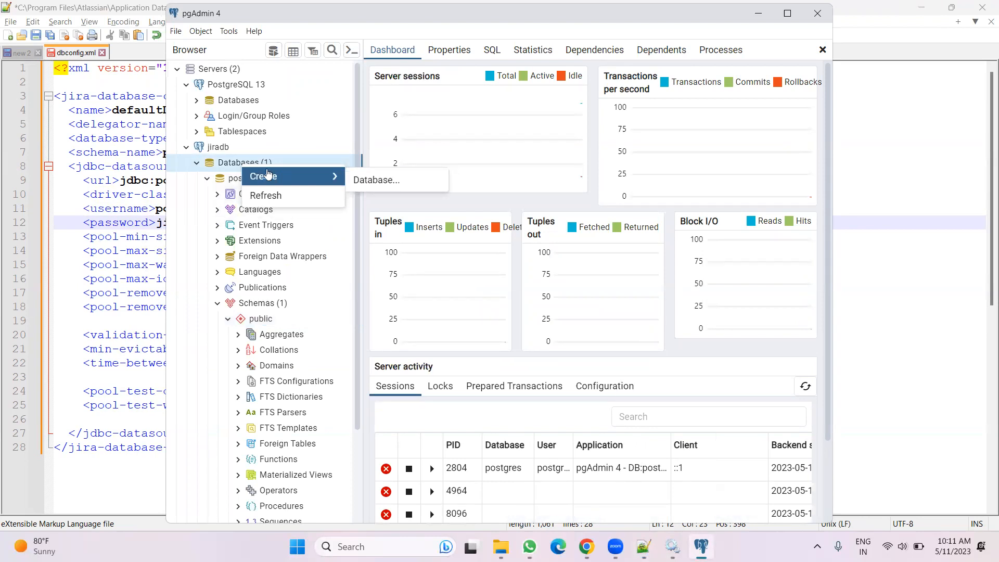
left_click(264, 299)
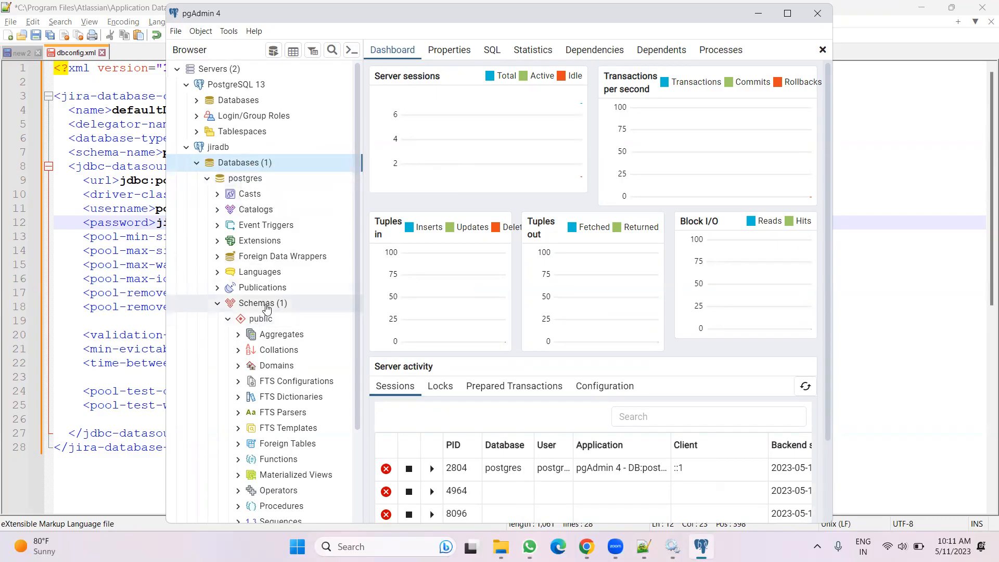
Create a new schema named jira under the jiradb server's postgres database
right_click(265, 306)
mouse_move(304, 318)
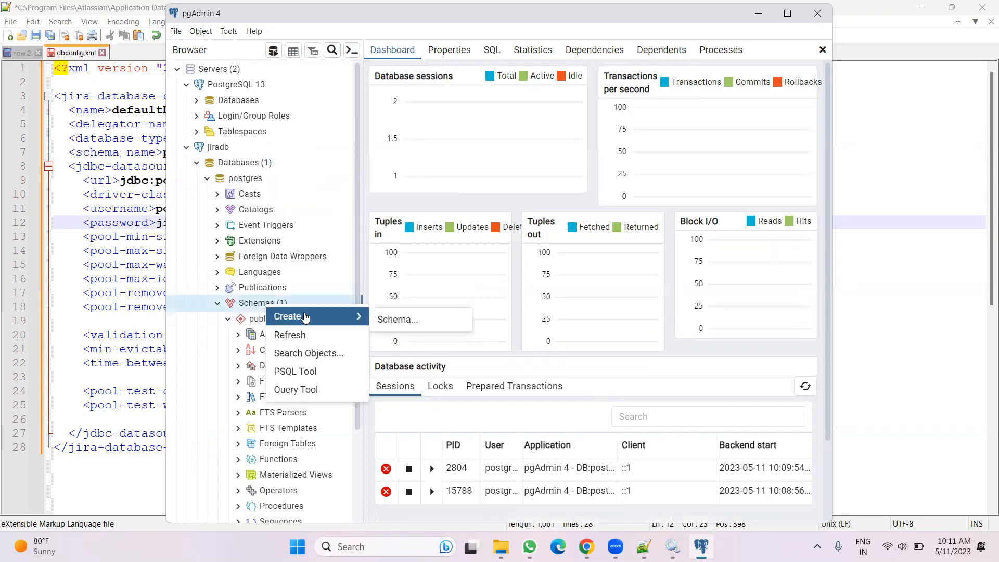
left_click(389, 318)
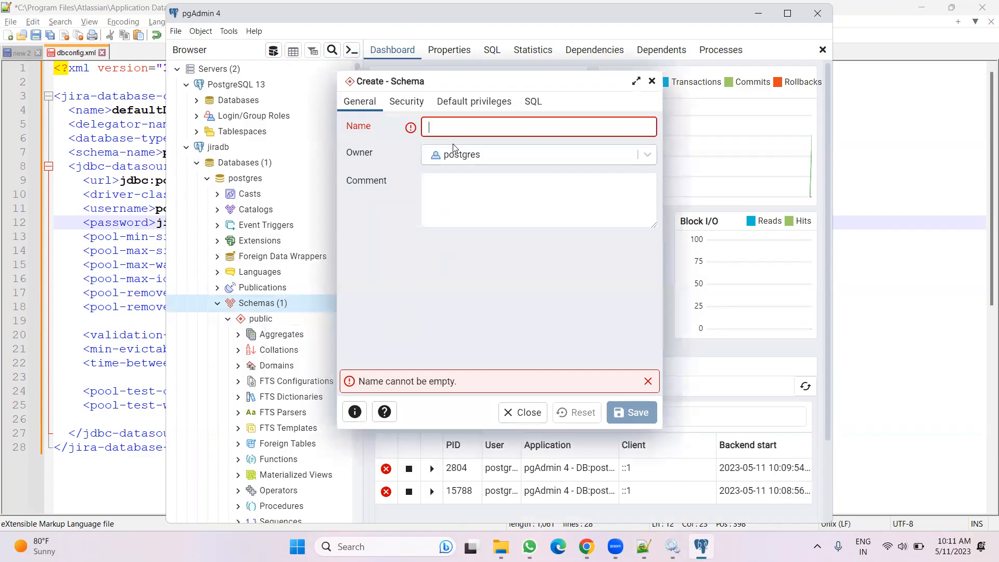
type("jira")
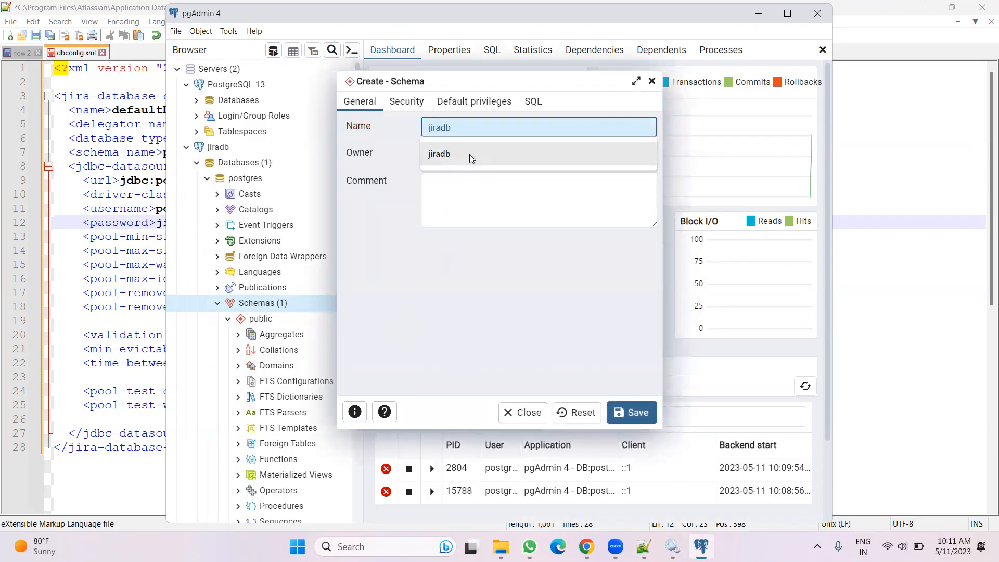
left_click(406, 100)
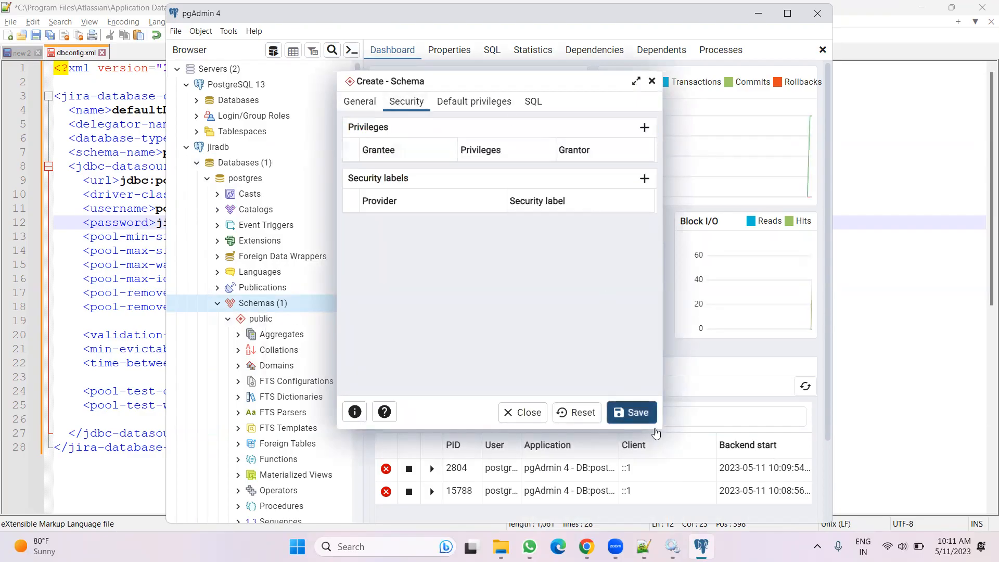
left_click(634, 413)
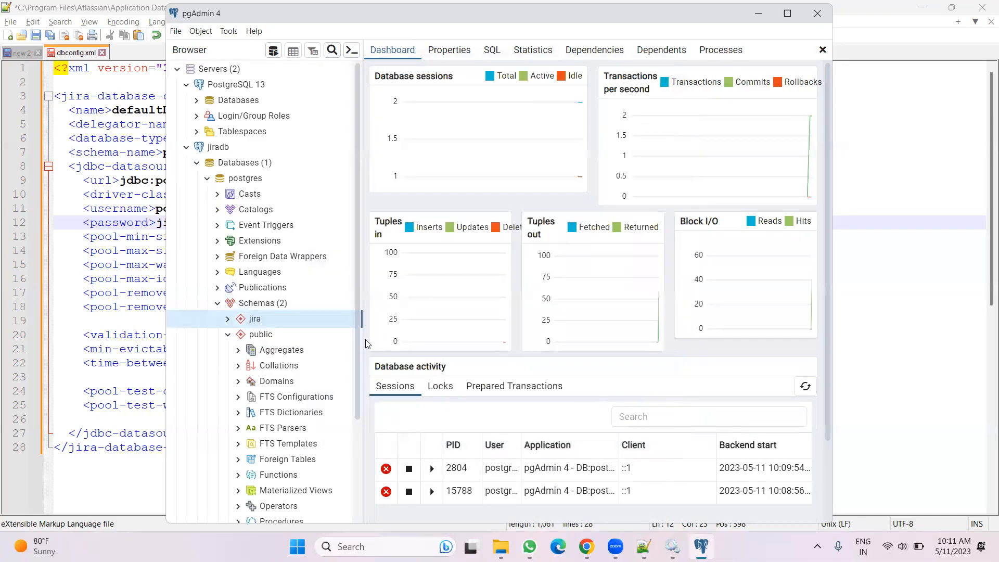
Expand the new jira schema to inspect its object groups
left_click(227, 318)
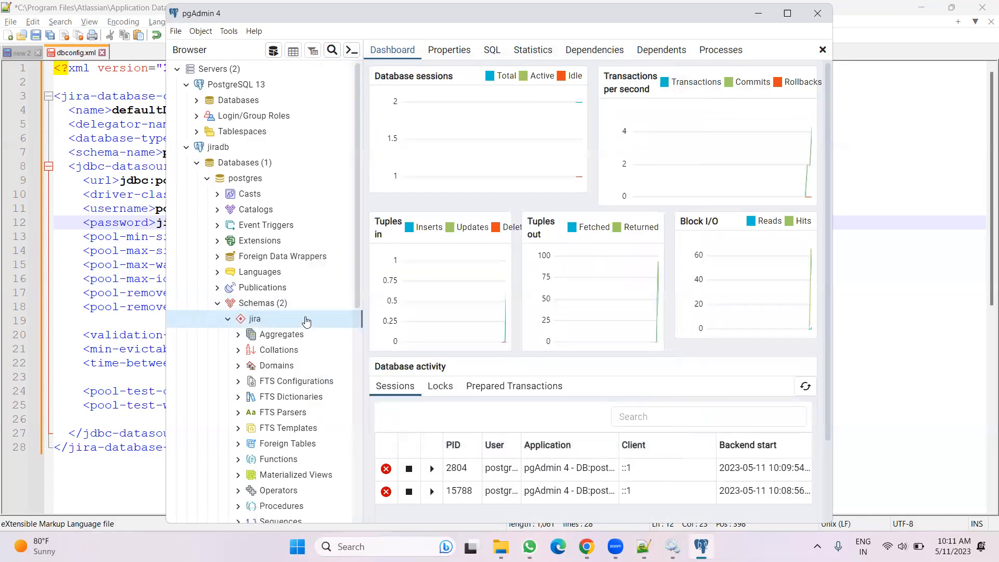
scroll(306, 321, "down", 5)
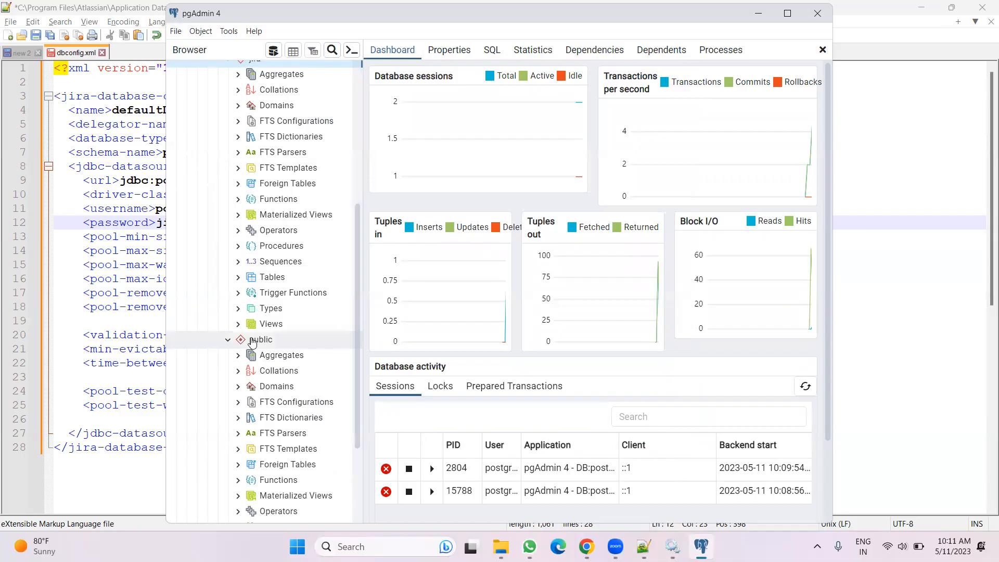
scroll(252, 341, "up", 4)
Set the schema-name value in dbconfig.xml to jira
key("alt+Tab")
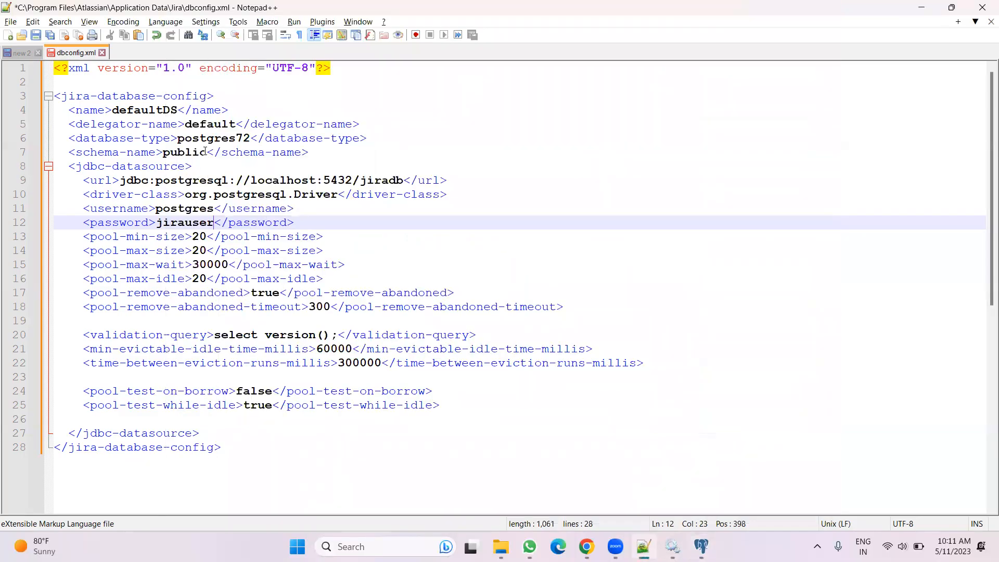
left_click_drag(207, 151, 162, 153)
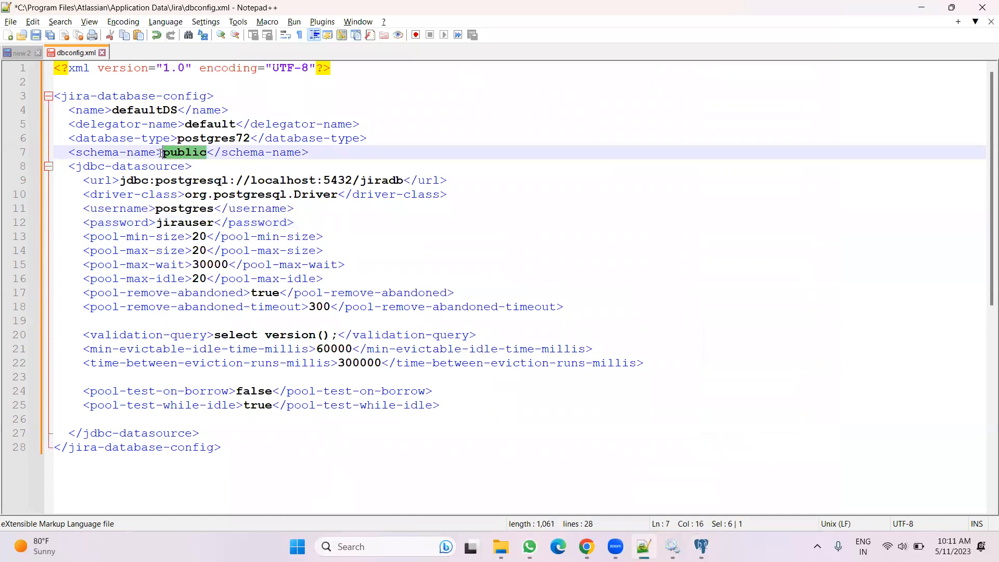
type("jira")
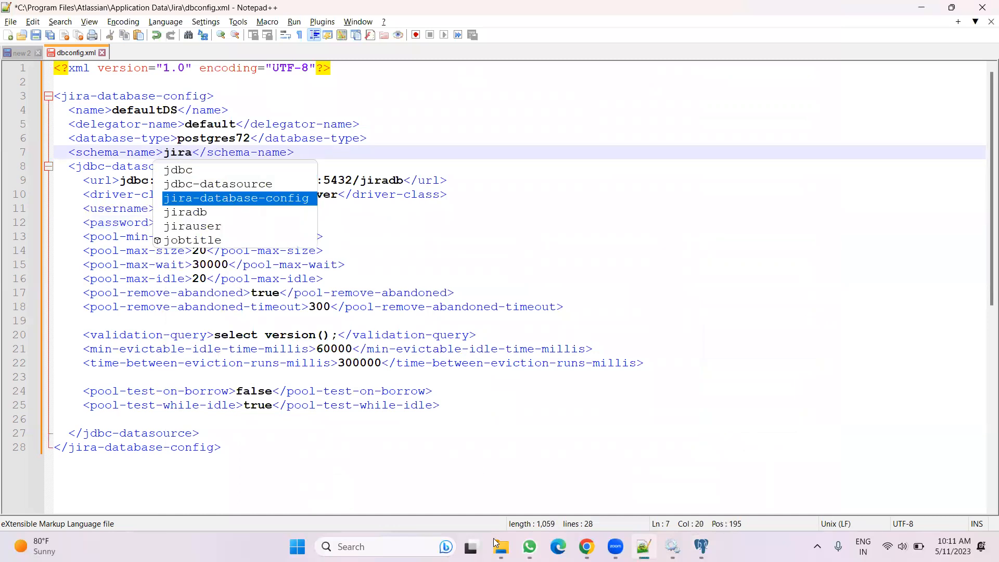
left_click(269, 436)
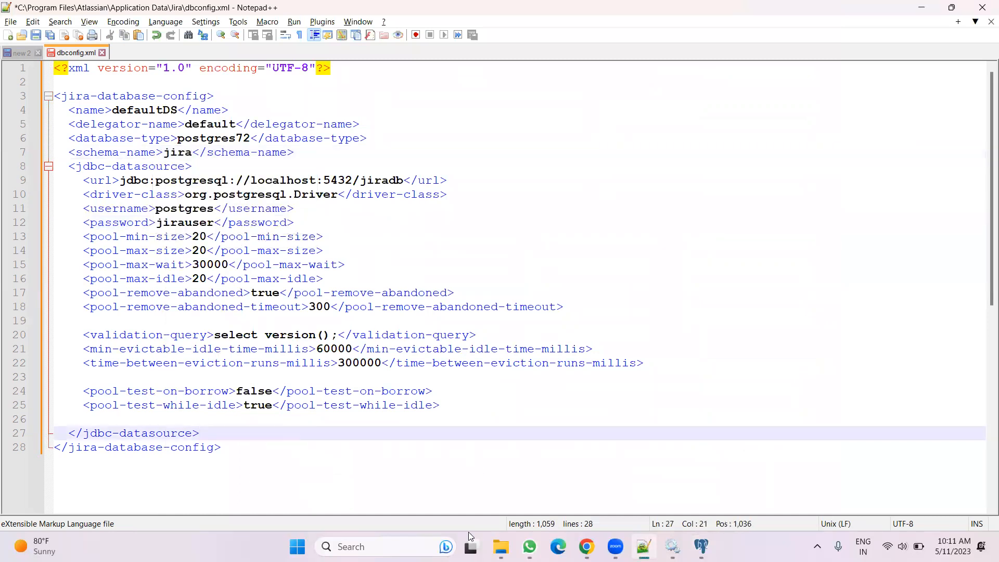
Read the documentation's schema notes and sample dbconfig.xml file
left_click(587, 546)
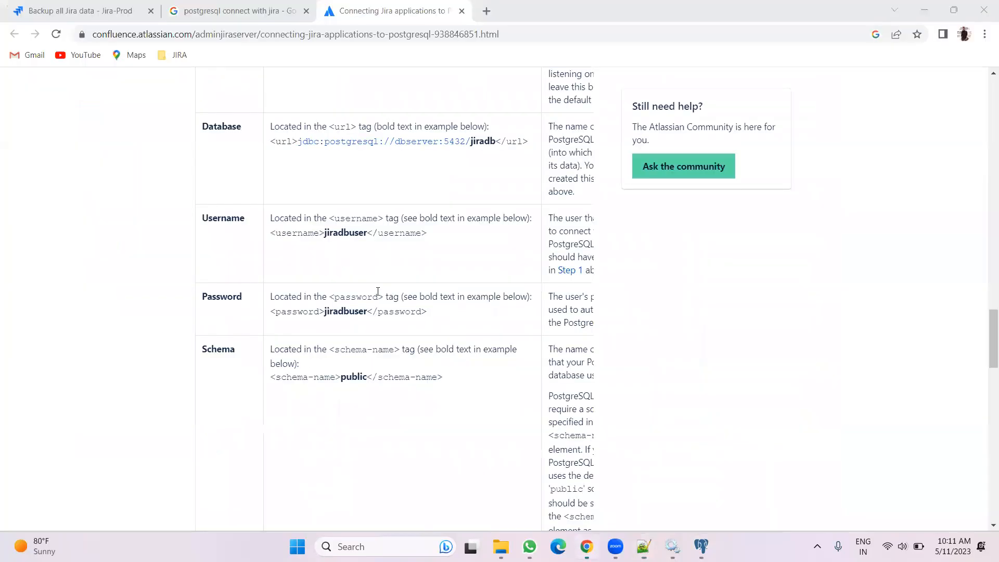
scroll(460, 128, "up", 2)
scroll(432, 190, "down", 2)
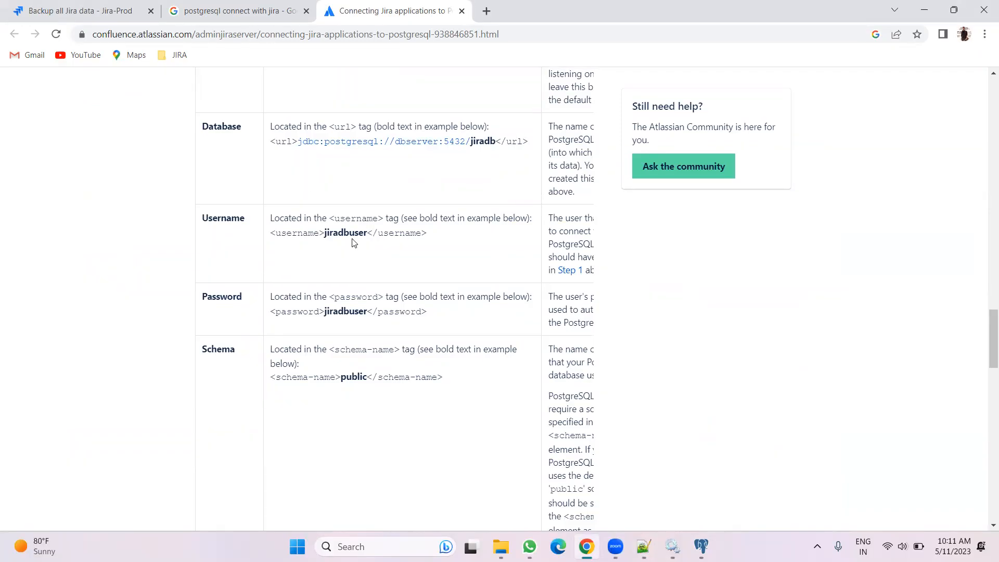
scroll(379, 273, "down", 1)
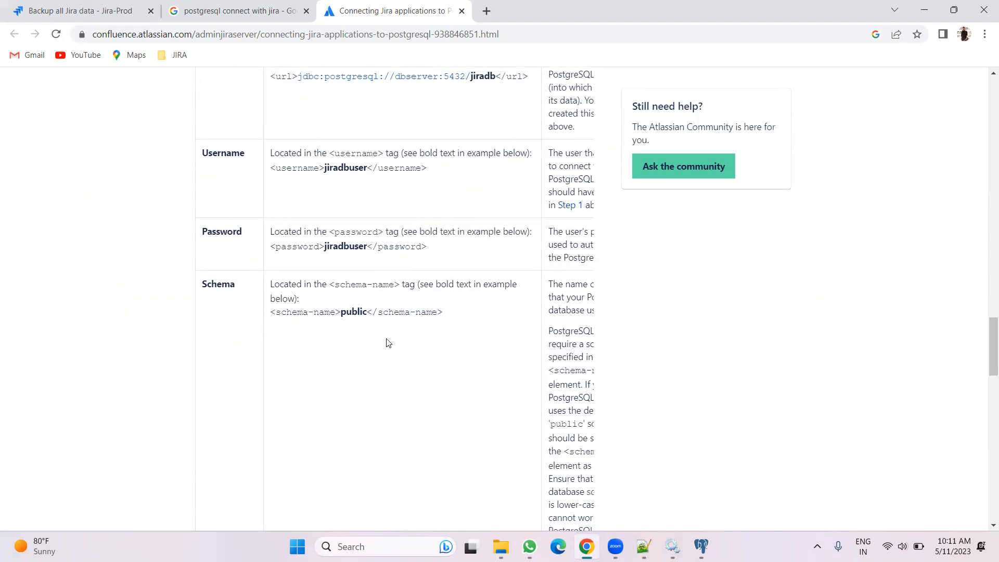
scroll(369, 370, "down", 6)
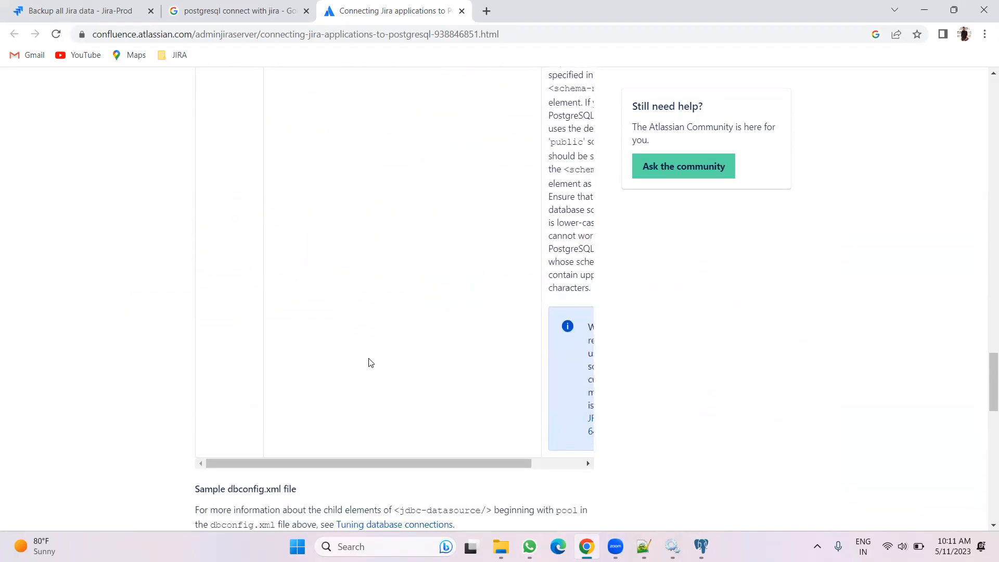
scroll(489, 415, "down", 4)
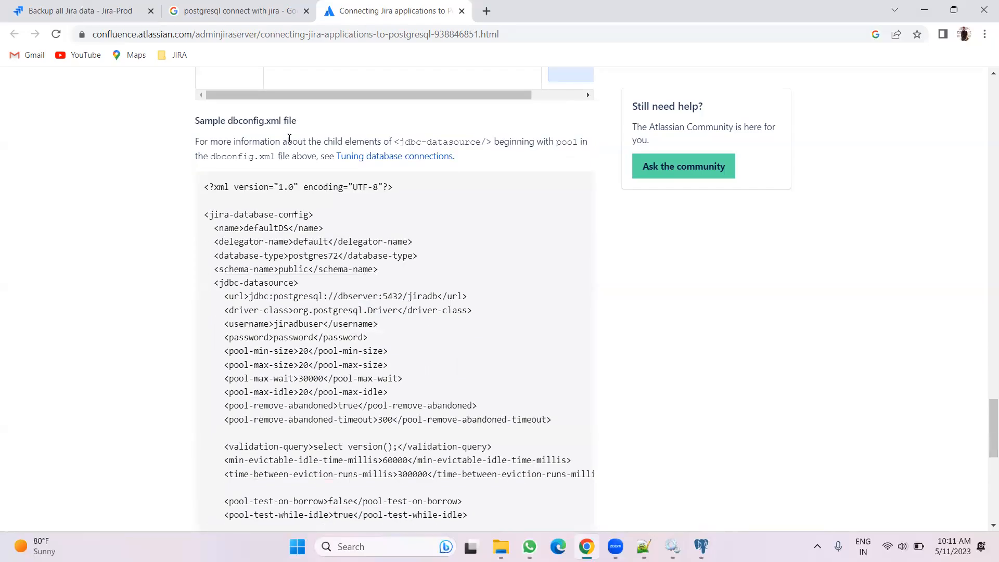
Close the dbconfig.xml tab and answer the save prompt
key("alt+Tab")
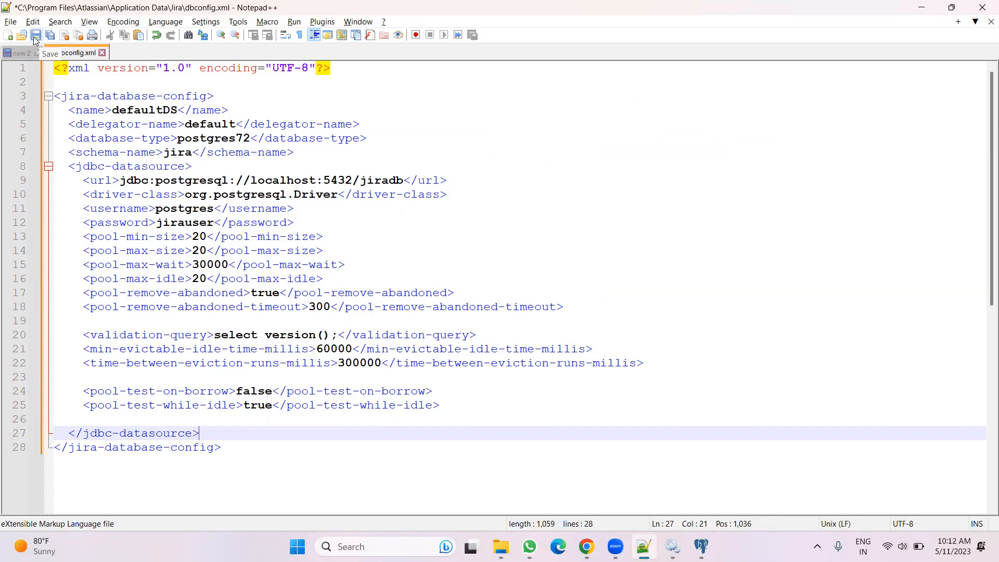
left_click(102, 53)
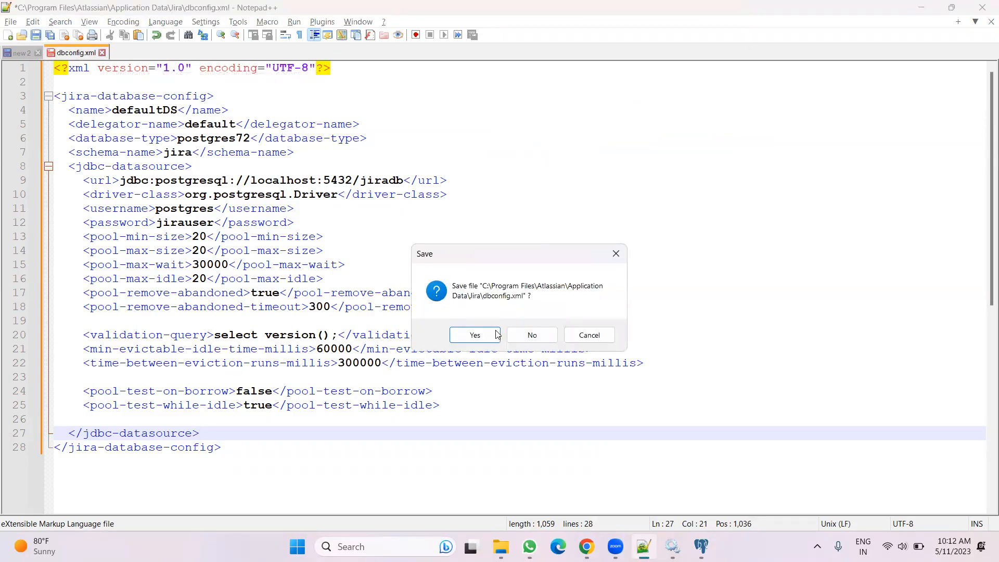
left_click(523, 335)
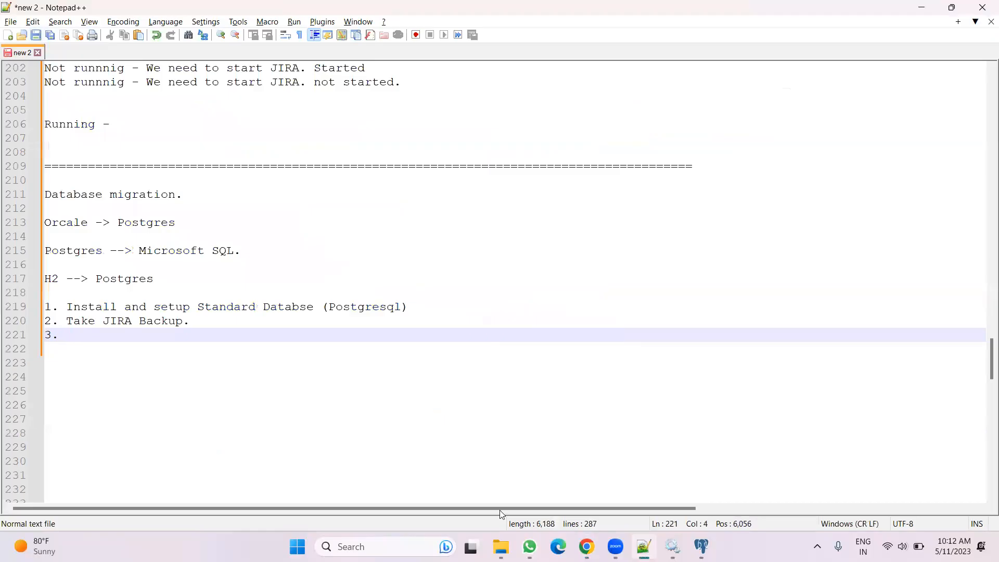
Open dbconfig.xml from the Jira home folder in Notepad++ and close it again
key("alt+Tab")
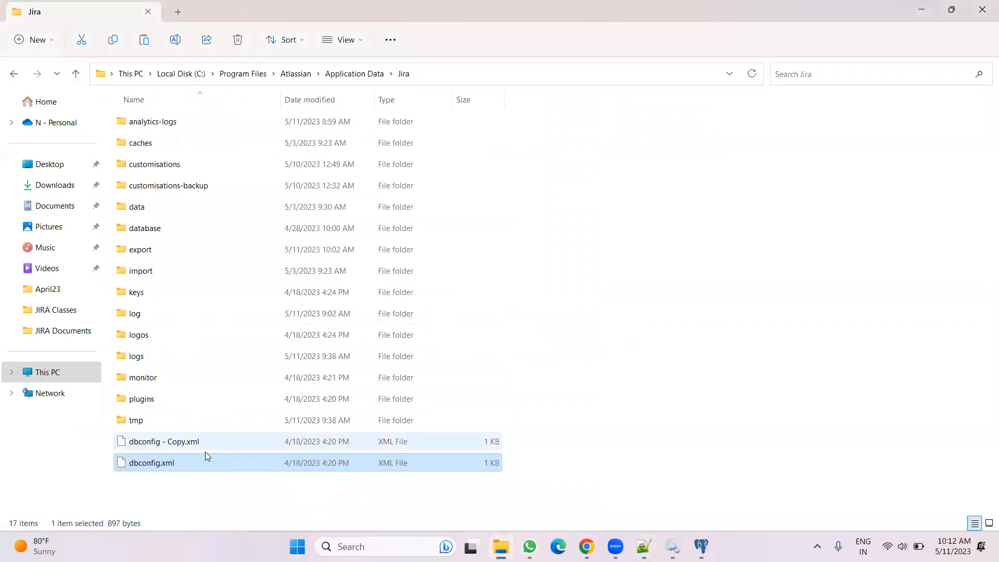
right_click(190, 460)
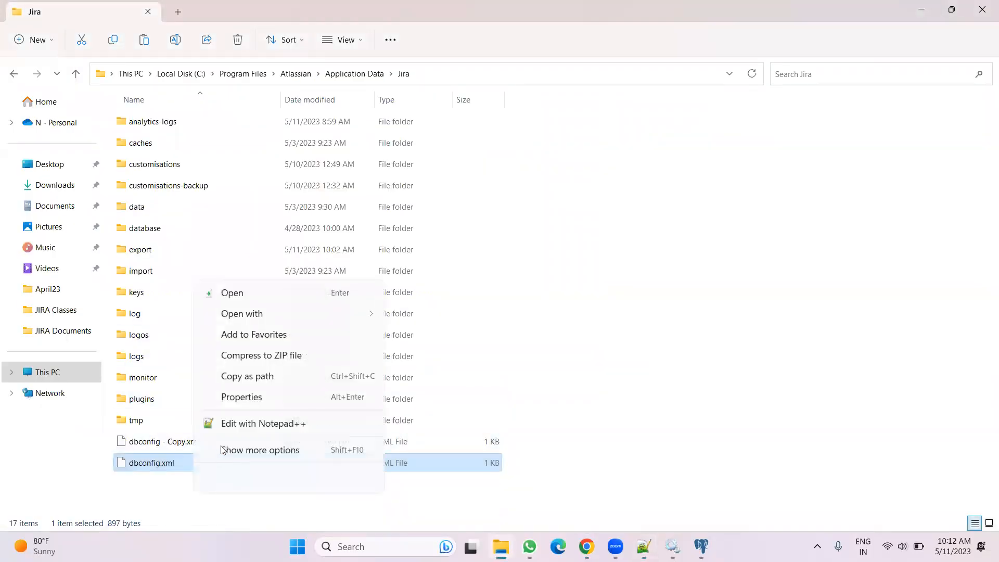
left_click(232, 403)
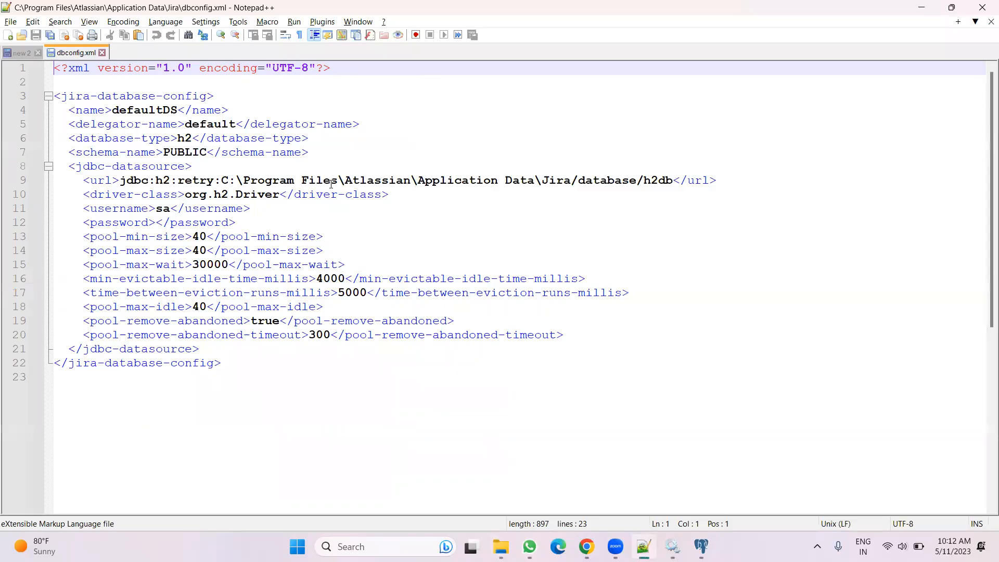
left_click(102, 52)
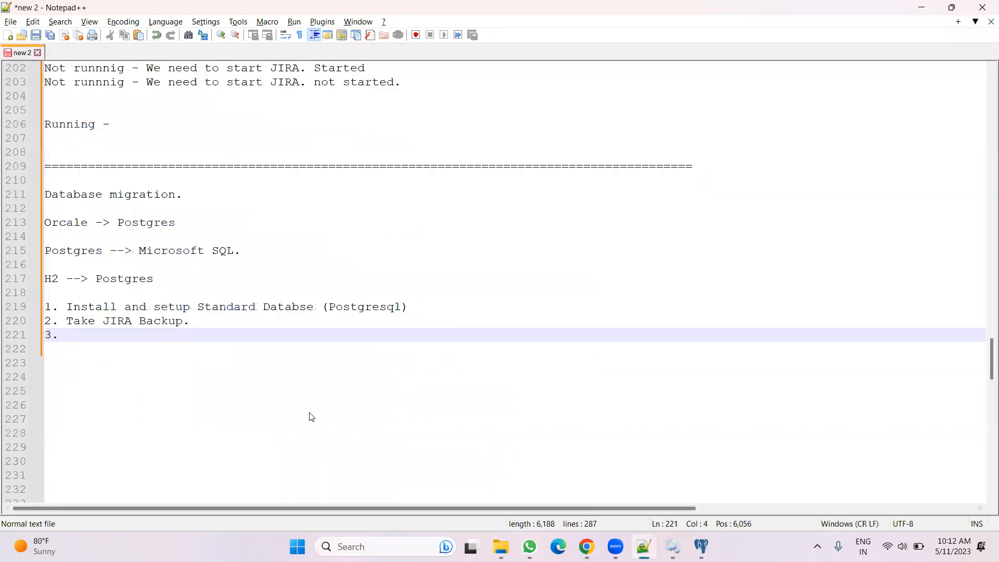
Launch the JIRA Configuration Tool from the config script in the Jira installation's bin folder
key("alt+Tab")
left_click(279, 73)
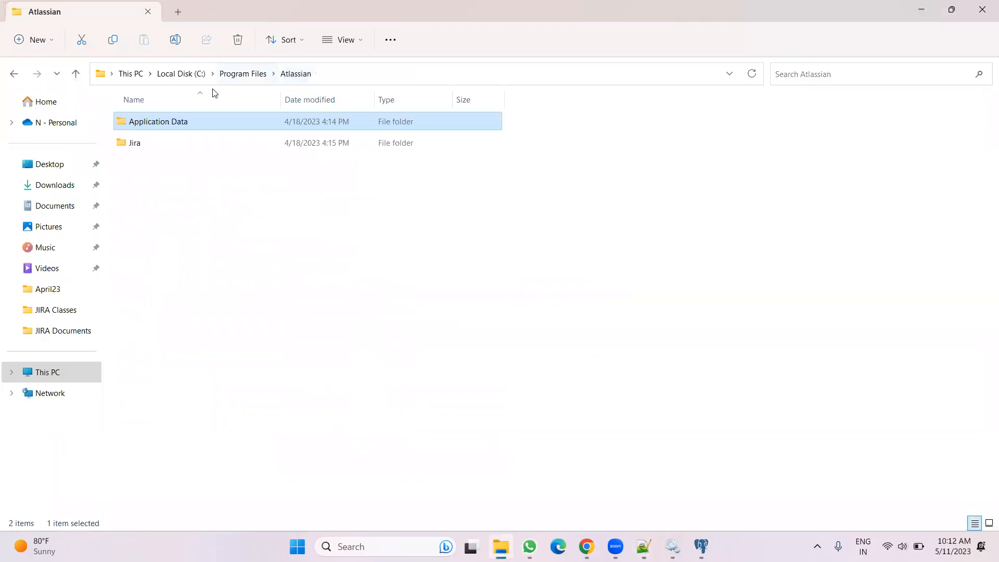
double_click(174, 143)
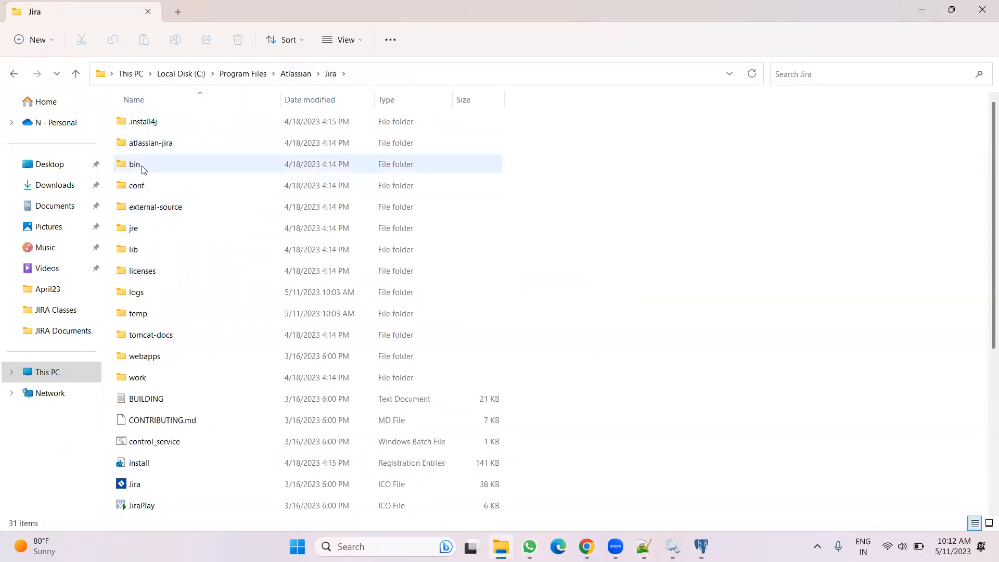
double_click(142, 169)
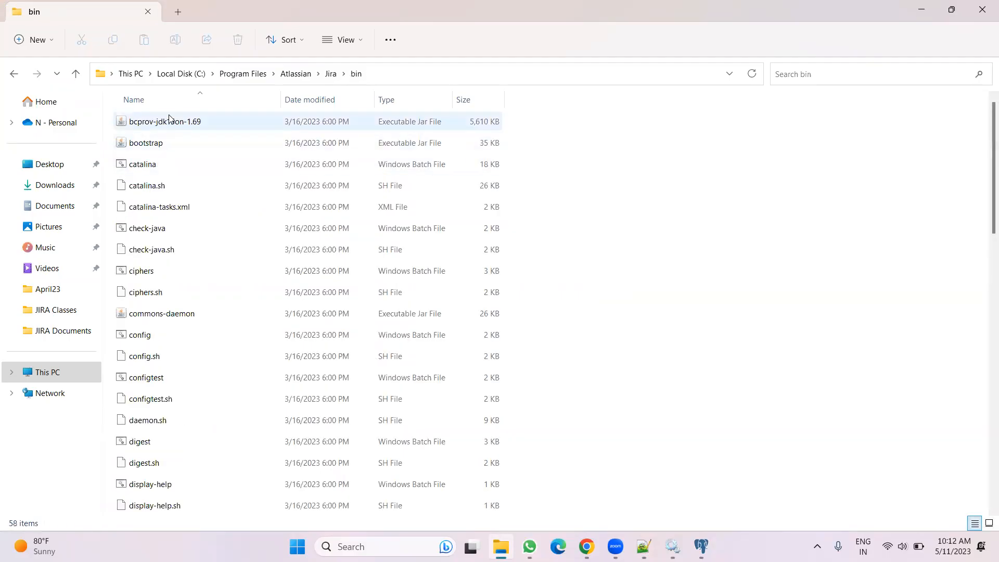
double_click(164, 335)
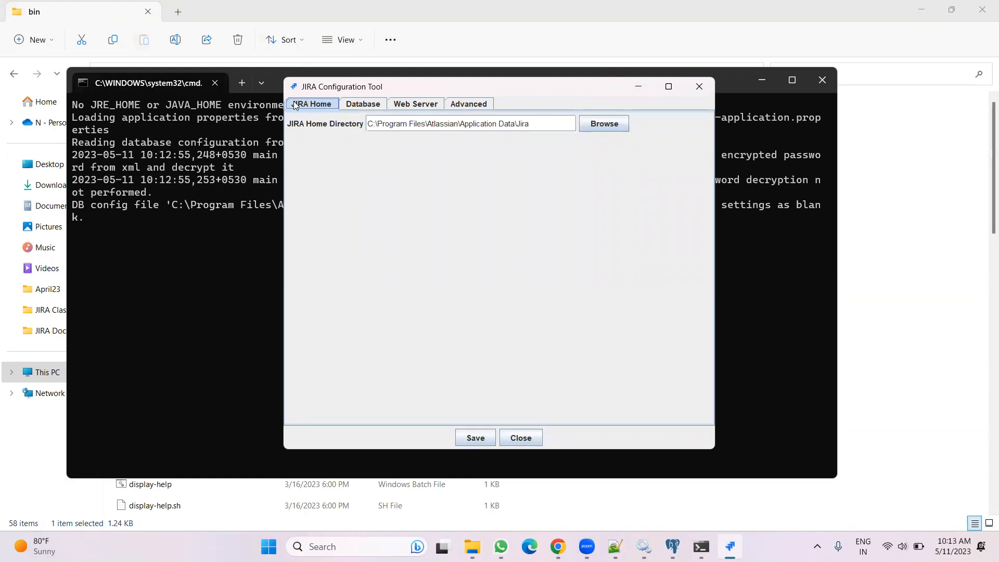
Open the Database settings and test the current connection
left_click(373, 104)
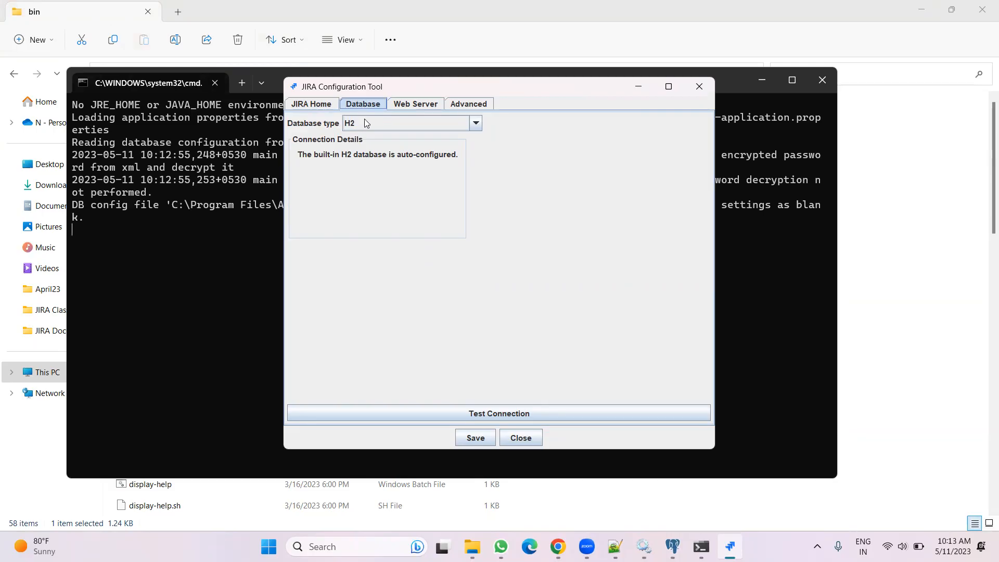
left_click(486, 407)
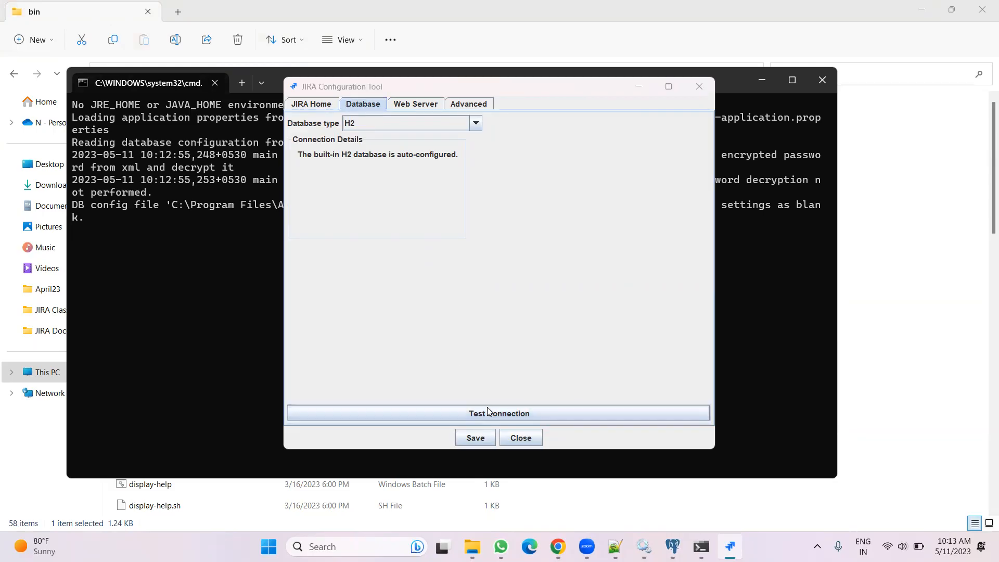
left_click(499, 331)
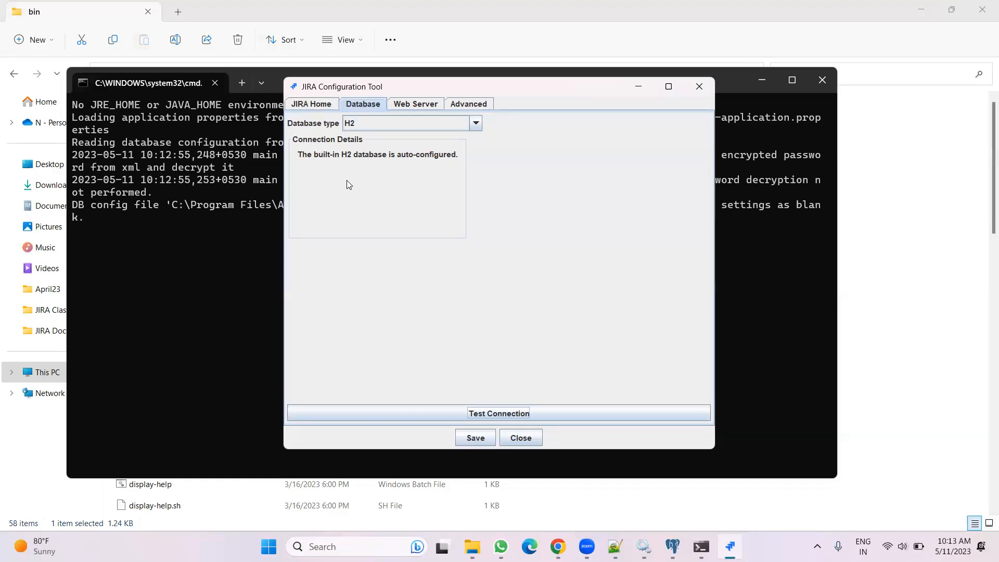
Set the database type to PostgreSQL and the hostname to localhost
left_click(395, 123)
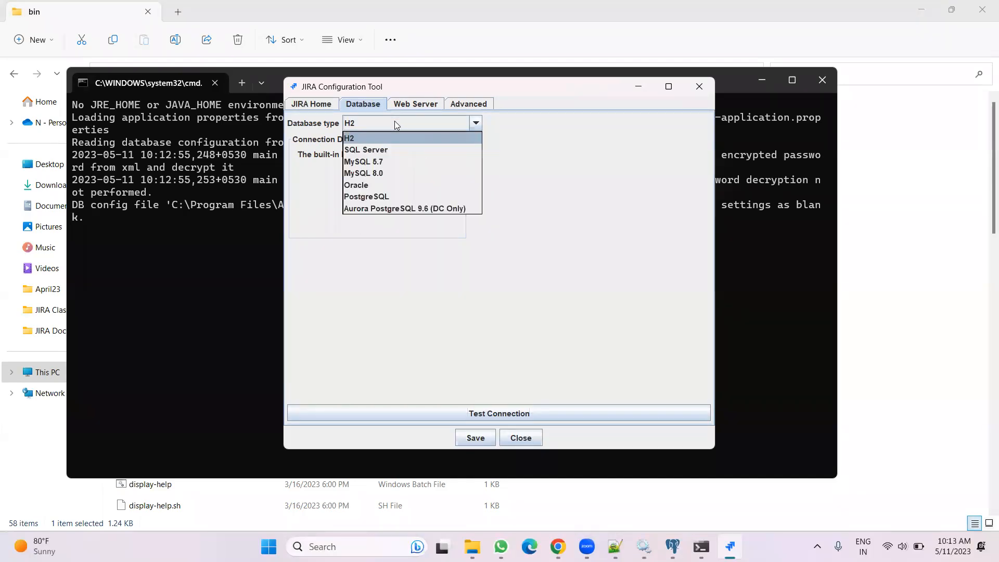
left_click(380, 194)
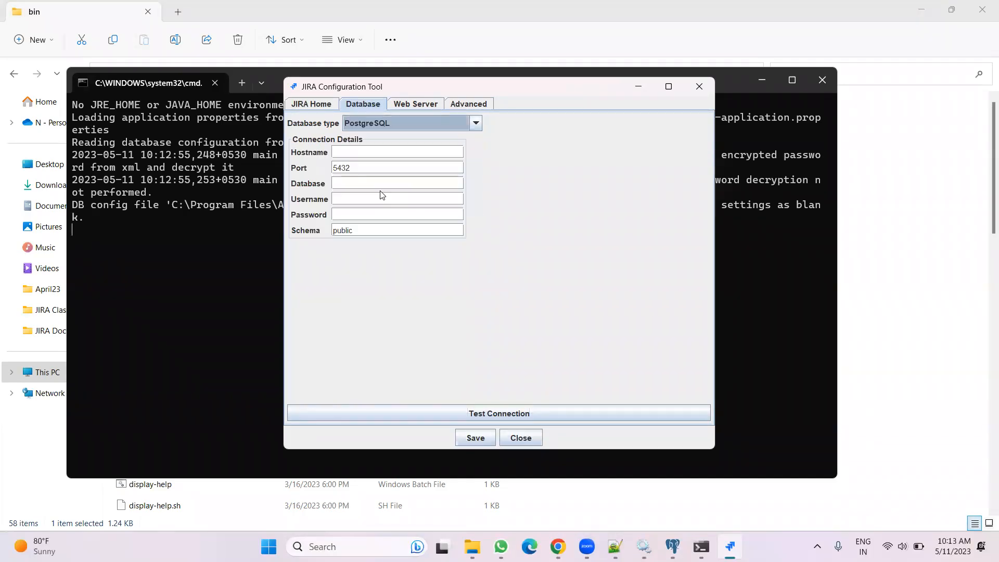
left_click(344, 152)
type("lo")
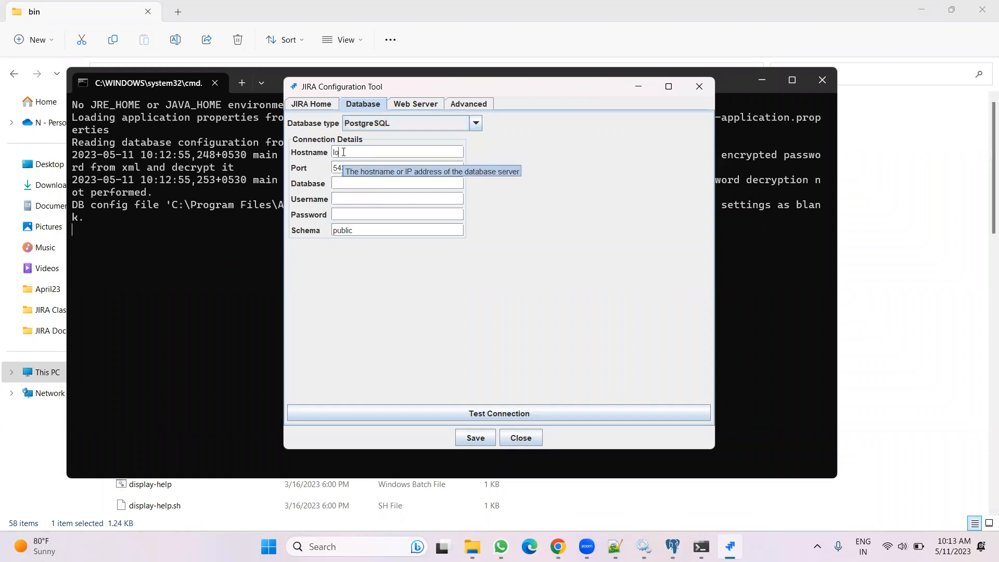
type("calhost")
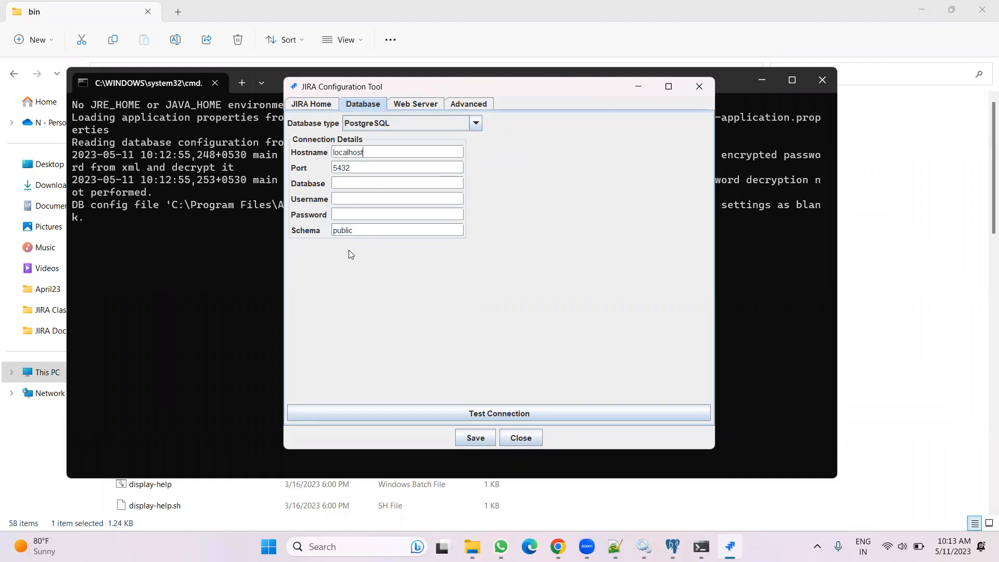
Check the jiradb tree in pgAdmin and dismiss the Jira service stop error in Services
left_click(671, 546)
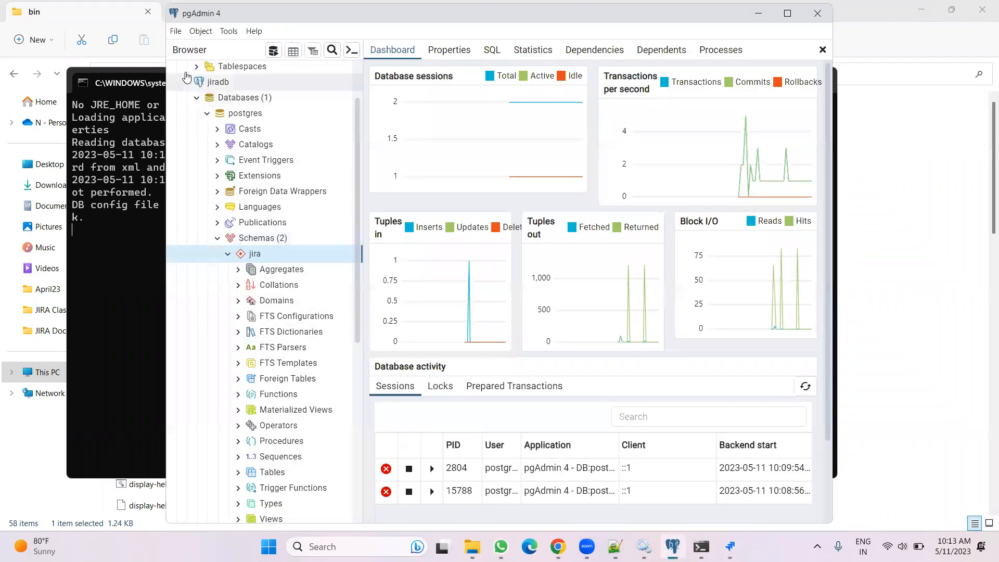
scroll(209, 104, "up", 3)
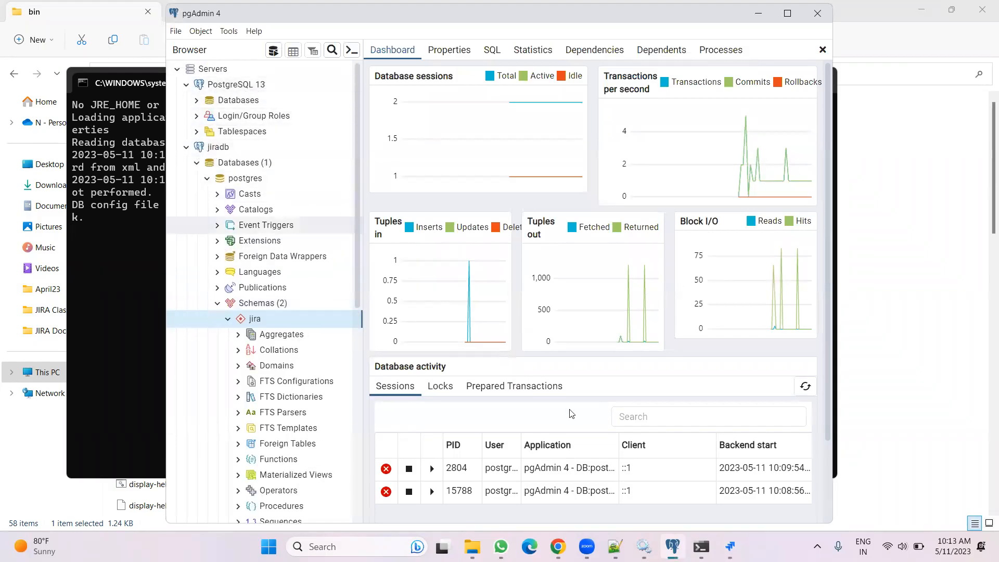
left_click(643, 546)
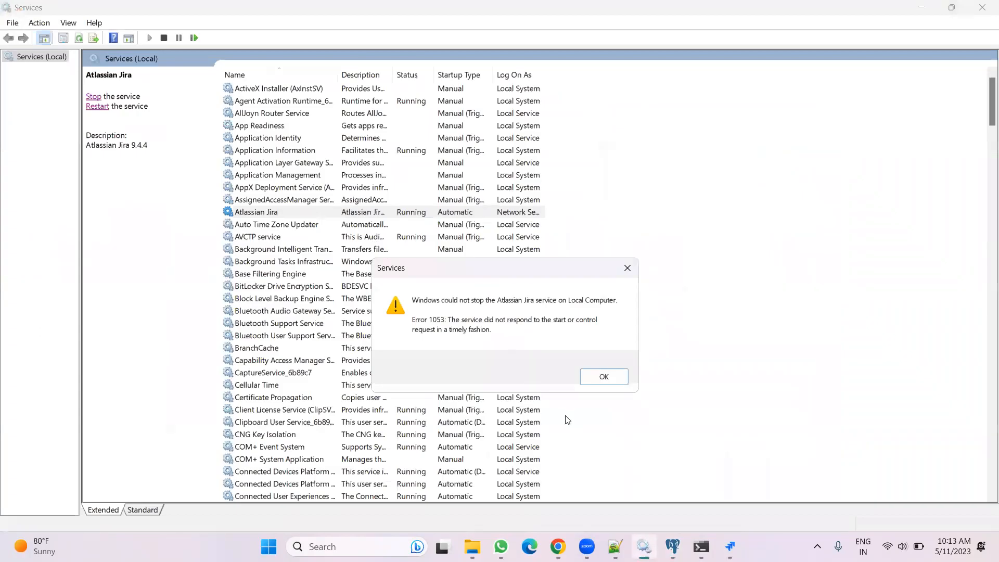
left_click(604, 376)
Enter database jiradb, username postgres, the database account password, and schema jira in the connection details
left_click(730, 546)
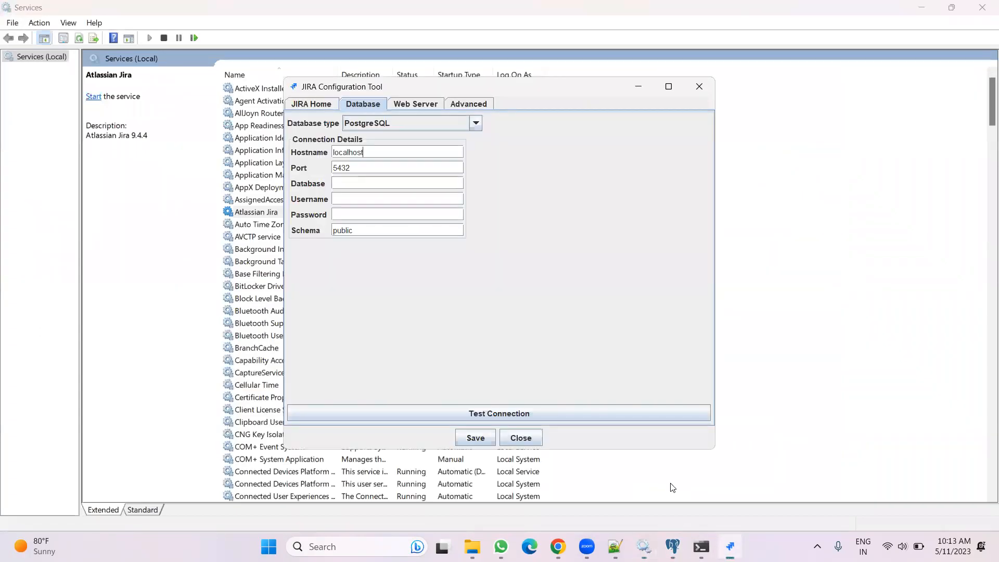
left_click(345, 182)
type("jiradb")
left_click(344, 199)
type("postgres")
type("••••••••")
left_click_drag(360, 230, 302, 233)
type("jira")
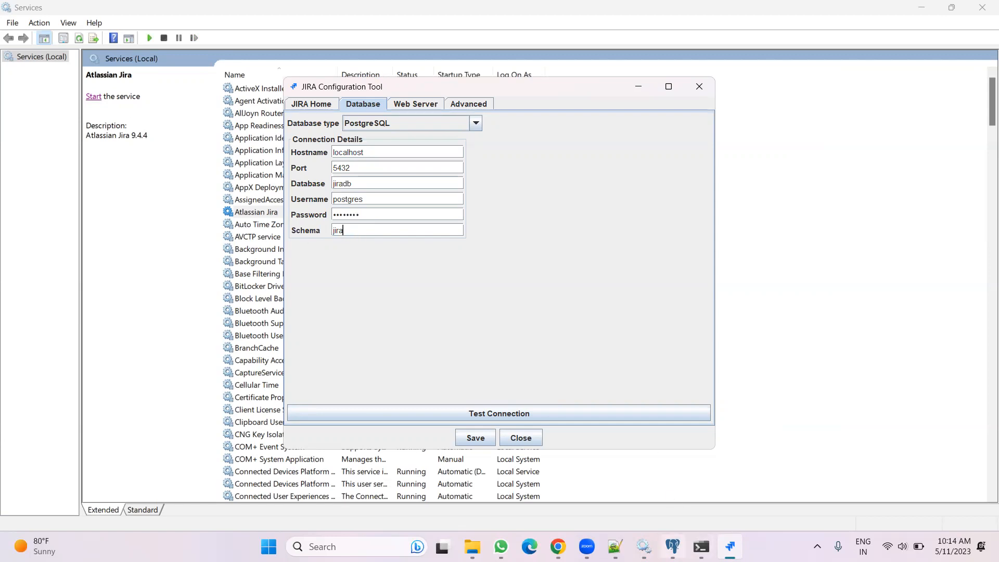
Inspect the jiradb server's schemas in pgAdmin
left_click(673, 546)
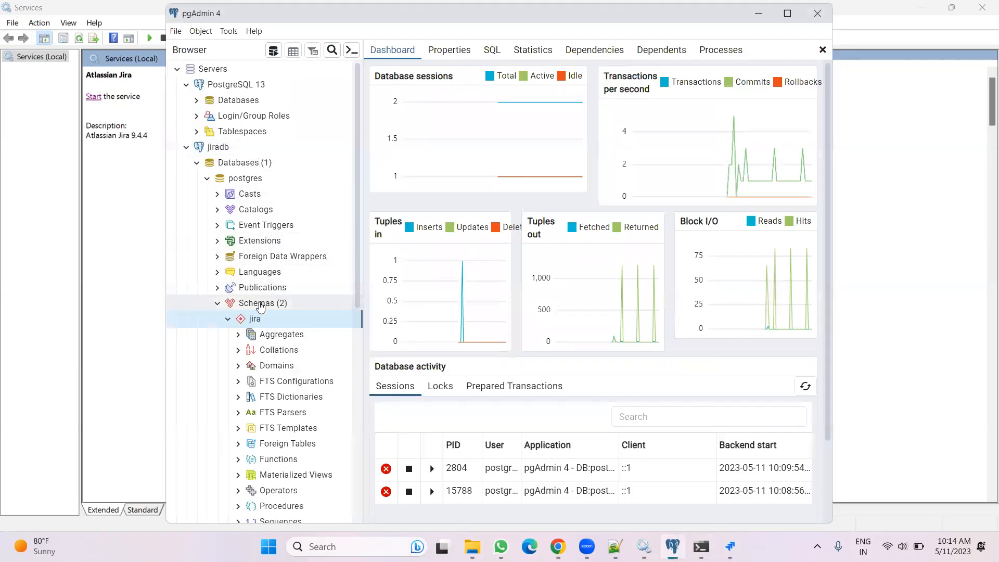
left_click(217, 307)
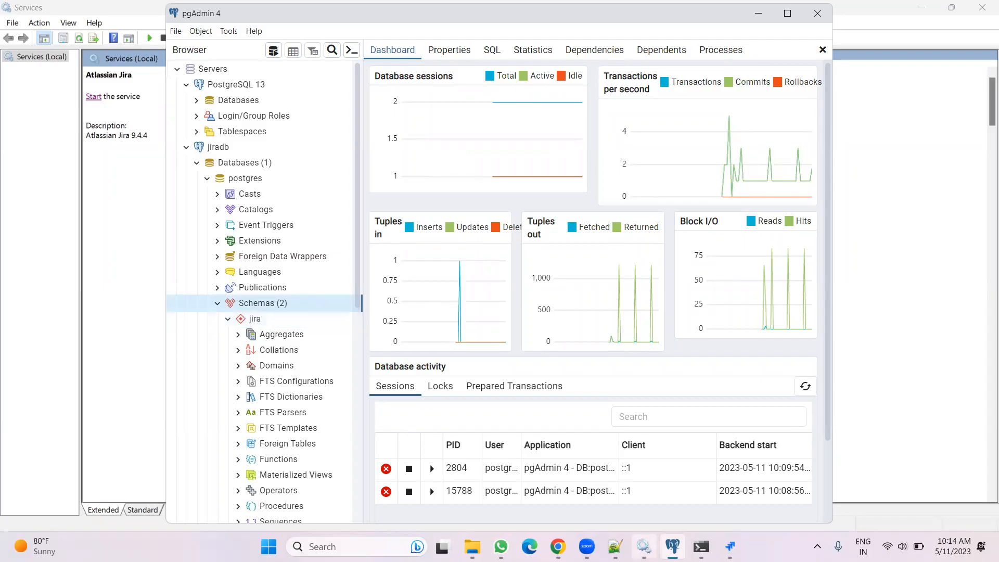
mouse_move(643, 546)
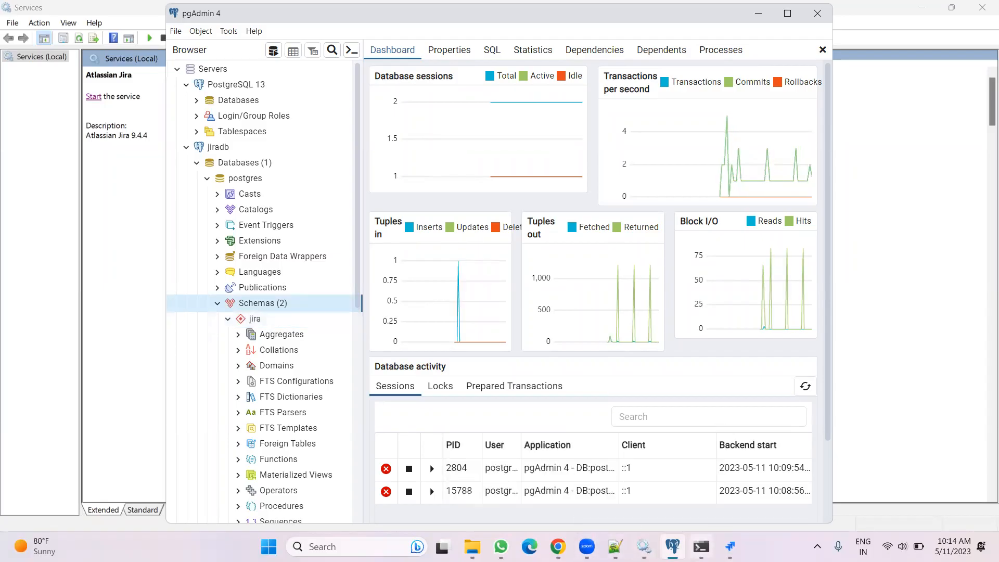
Test the PostgreSQL connection from the configuration tool and dismiss the result
left_click(730, 546)
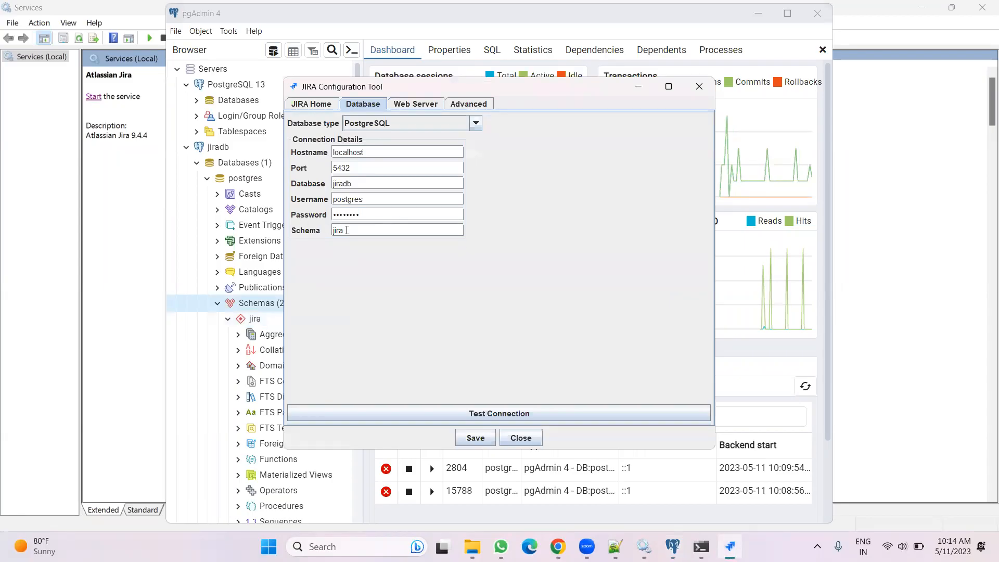
left_click(477, 414)
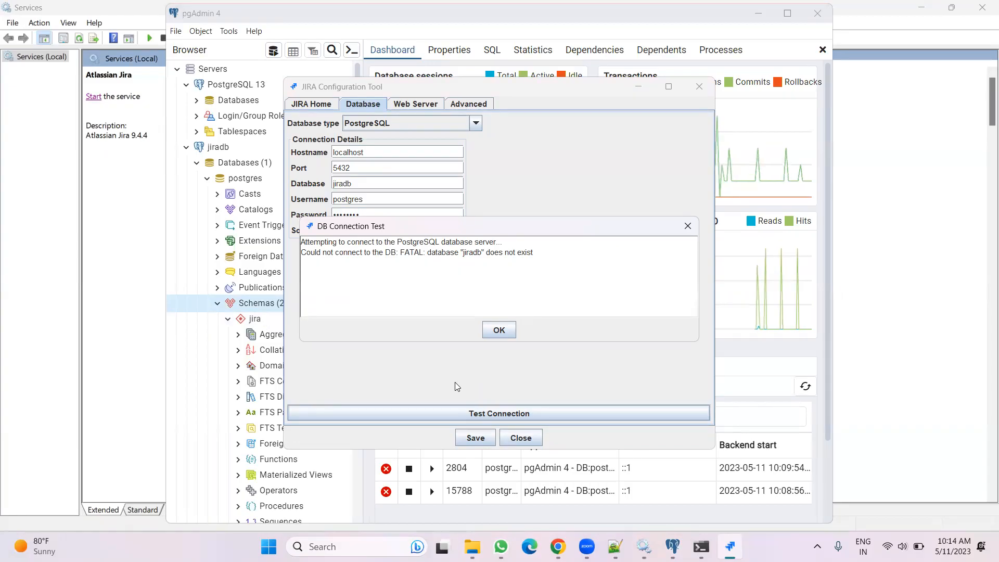
left_click(498, 329)
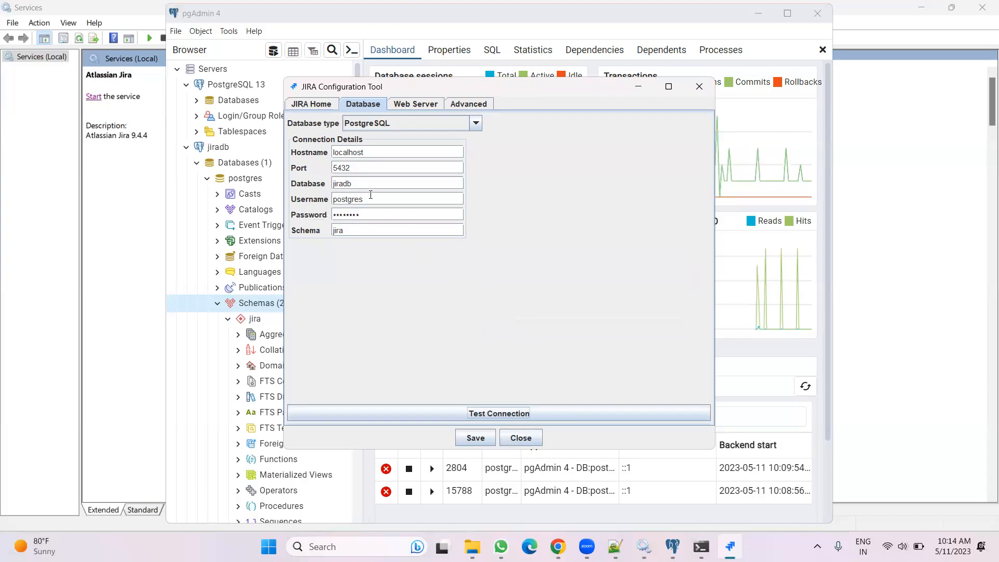
Re-enter the database name as jiradb, test the connection again, and dismiss the result
left_click(357, 183)
key("BackSpace")
key("BackSpace")
key("BackSpace")
key("BackSpace")
key("BackSpace")
key("BackSpace")
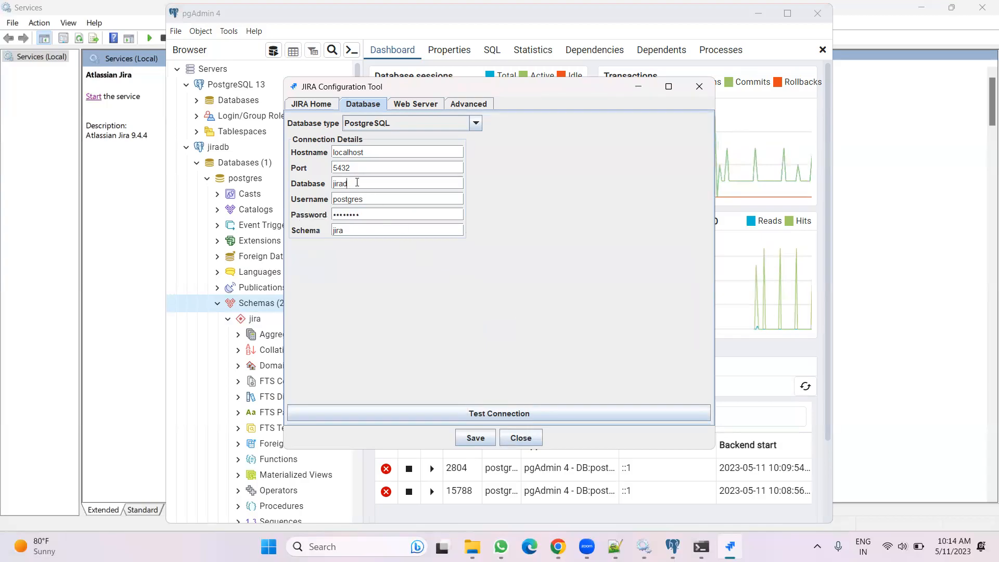
type("jiradb")
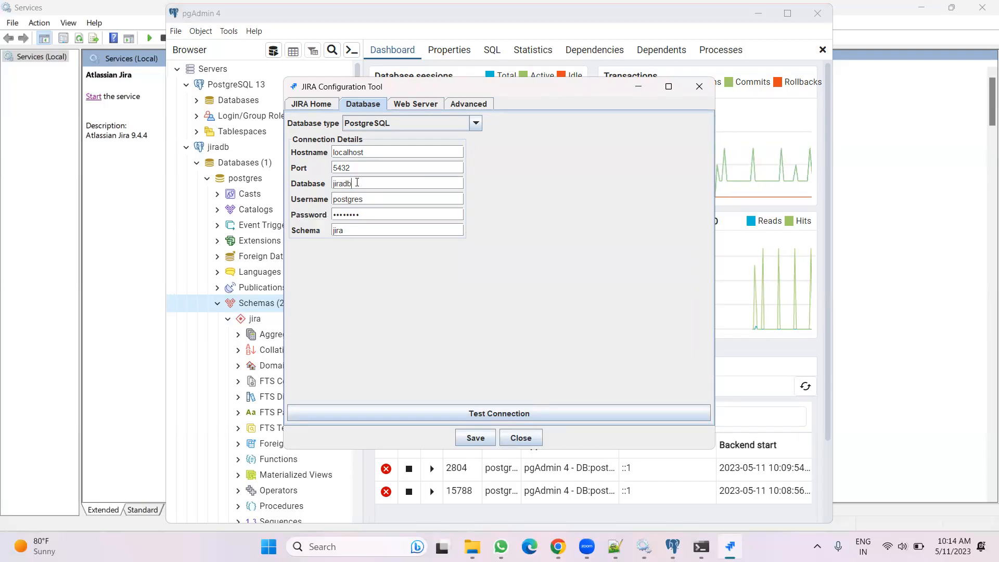
left_click(497, 413)
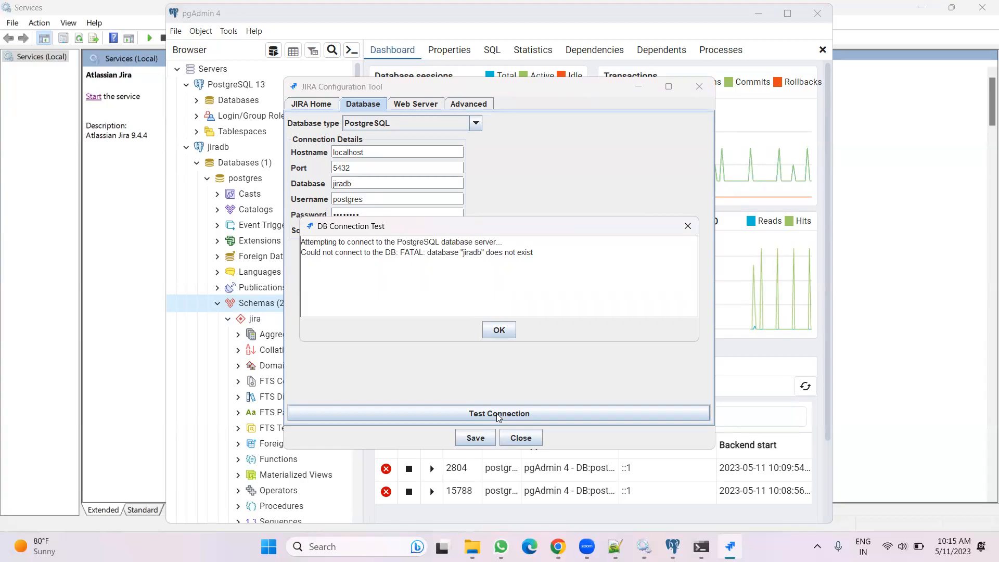
left_click(497, 332)
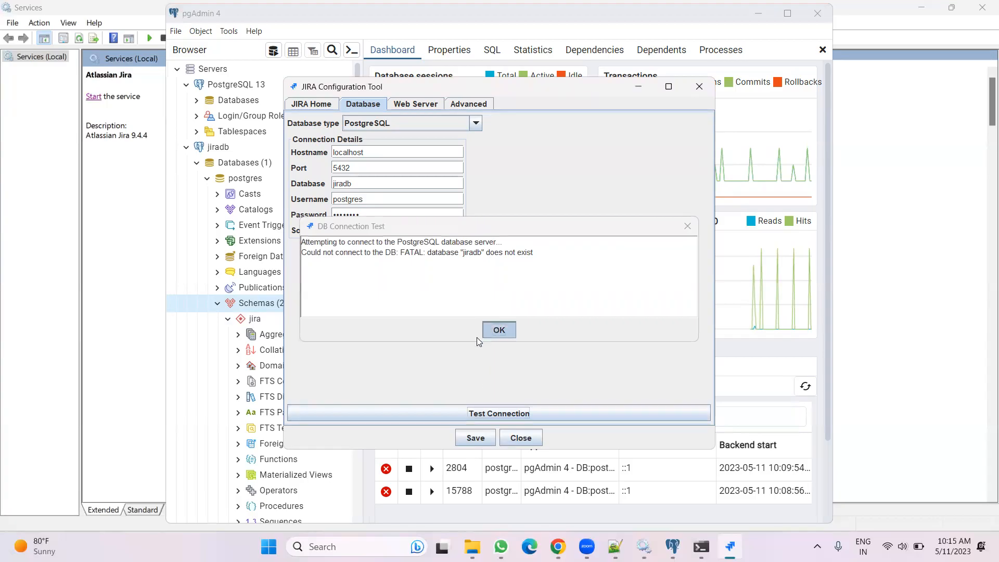
Refresh the jiradb server in pgAdmin and test the connection from the configuration tool again
left_click(189, 148)
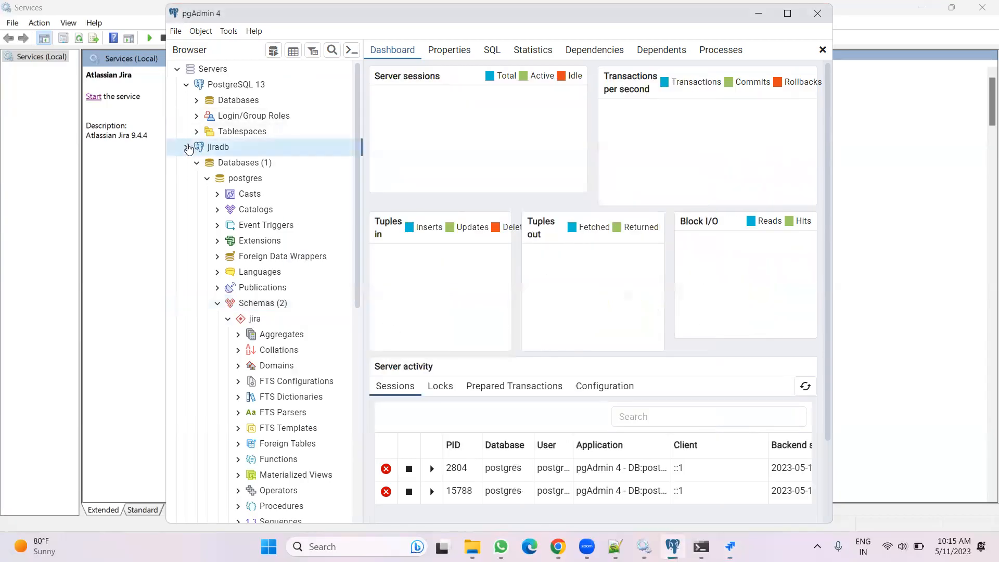
right_click(240, 149)
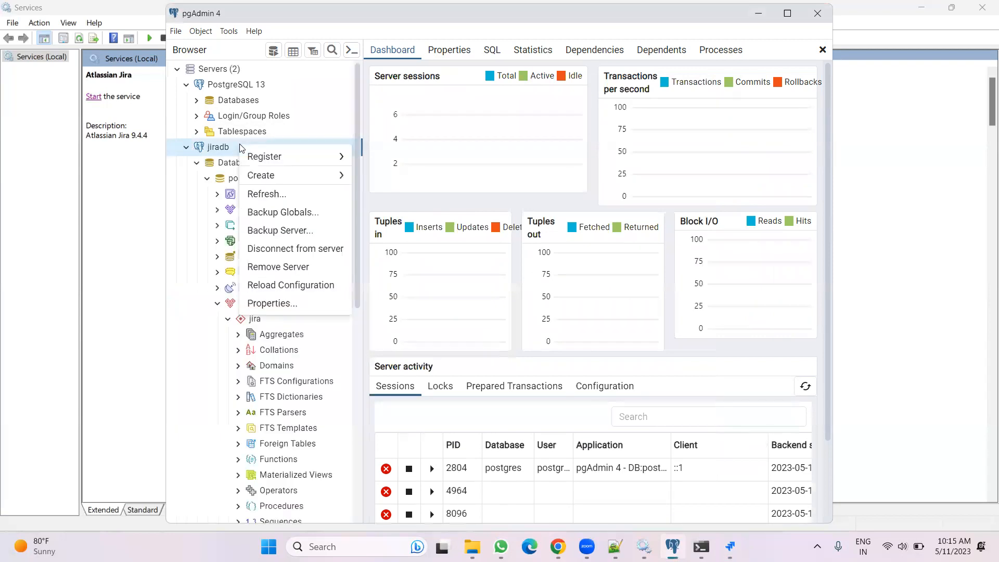
left_click(271, 194)
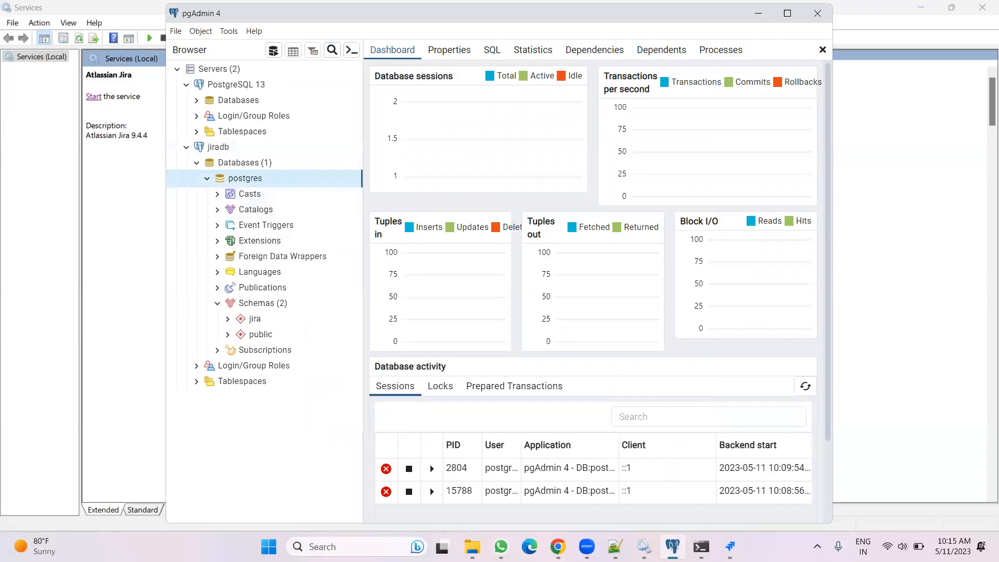
left_click(730, 546)
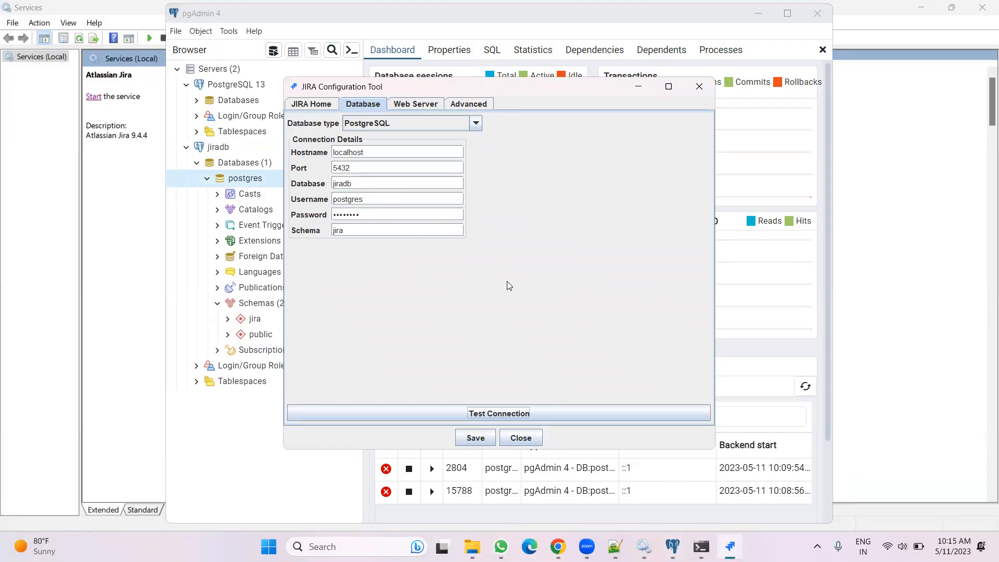
left_click(493, 414)
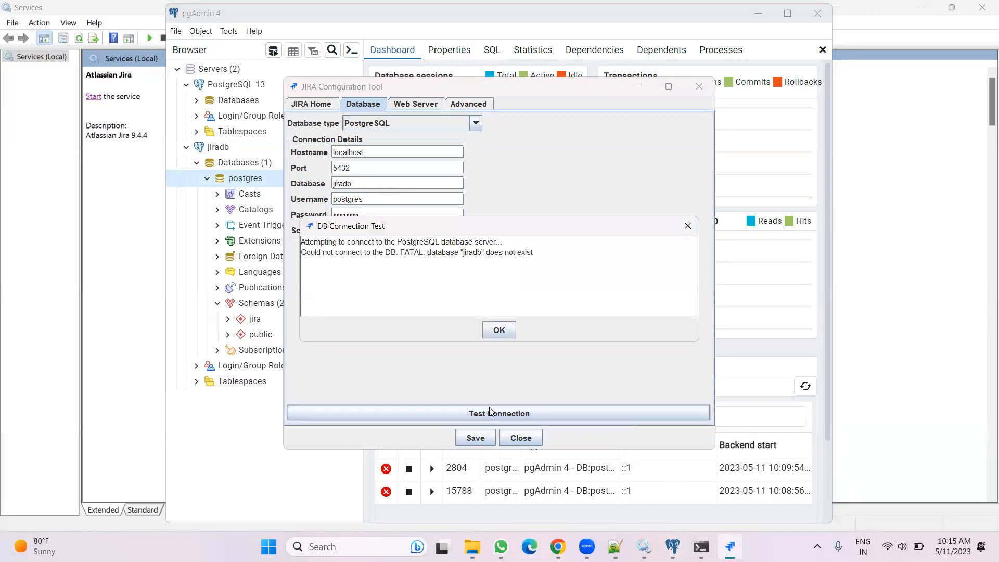
Dismiss the connection error, move the configuration tool aside, and expand the PostgreSQL 13 server's databases
left_click(500, 327)
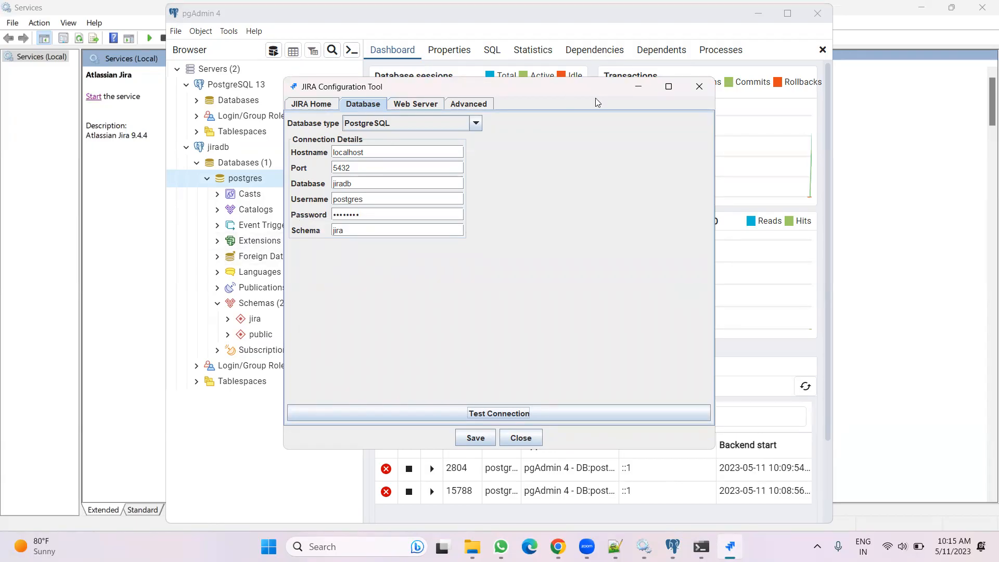
left_click_drag(597, 102, 785, 177)
left_click(185, 88)
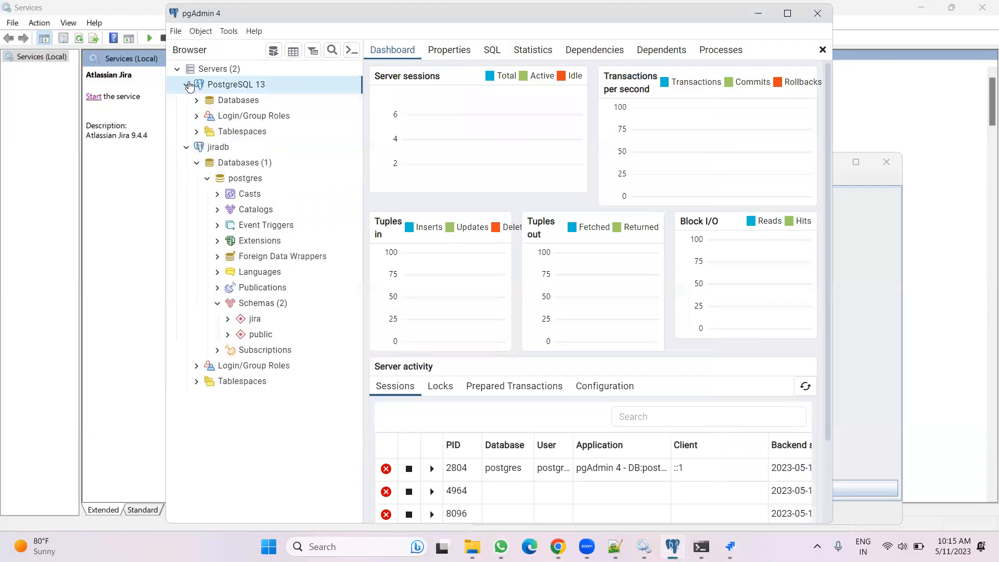
left_click(196, 100)
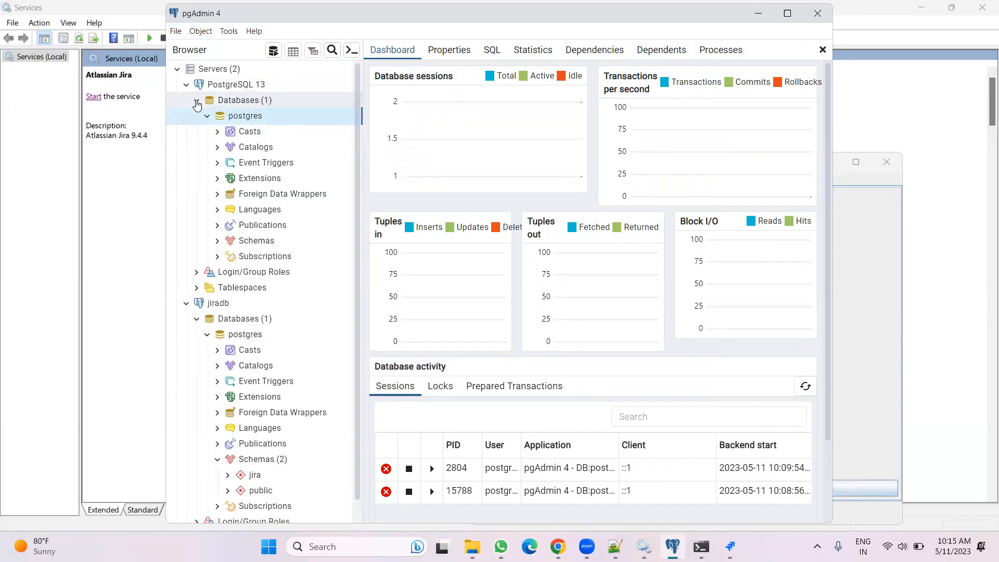
left_click(537, 531)
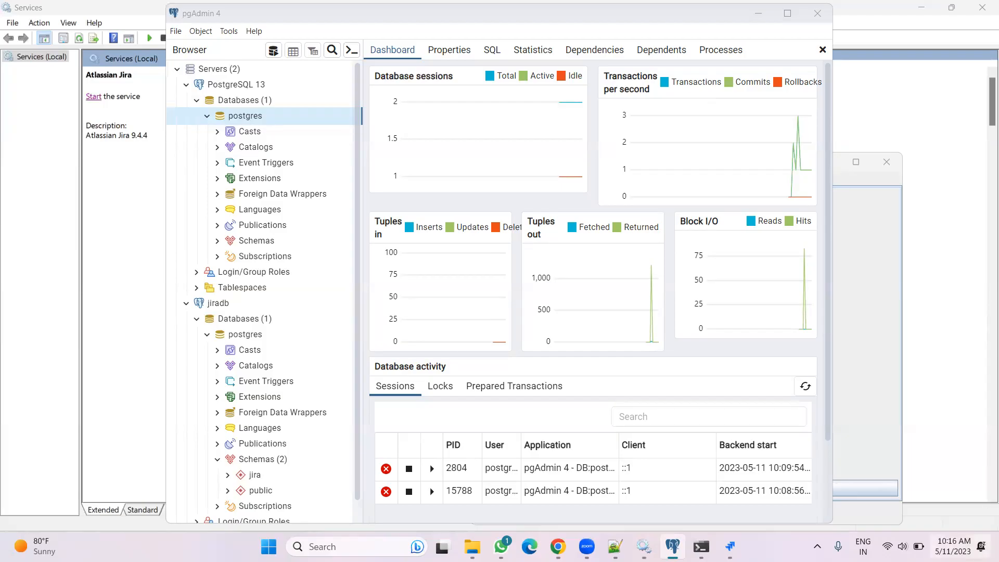
left_click(953, 546)
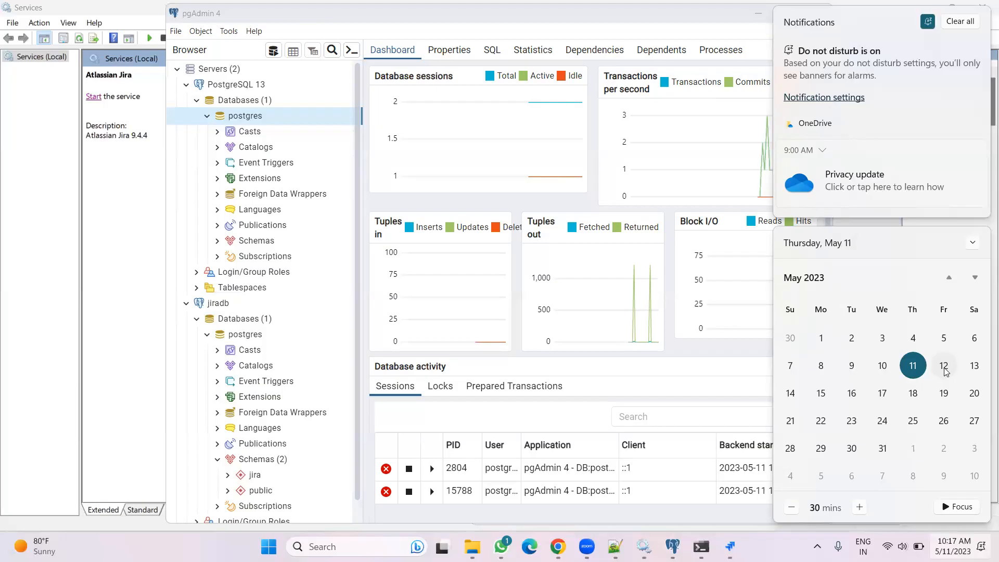
left_click(944, 367)
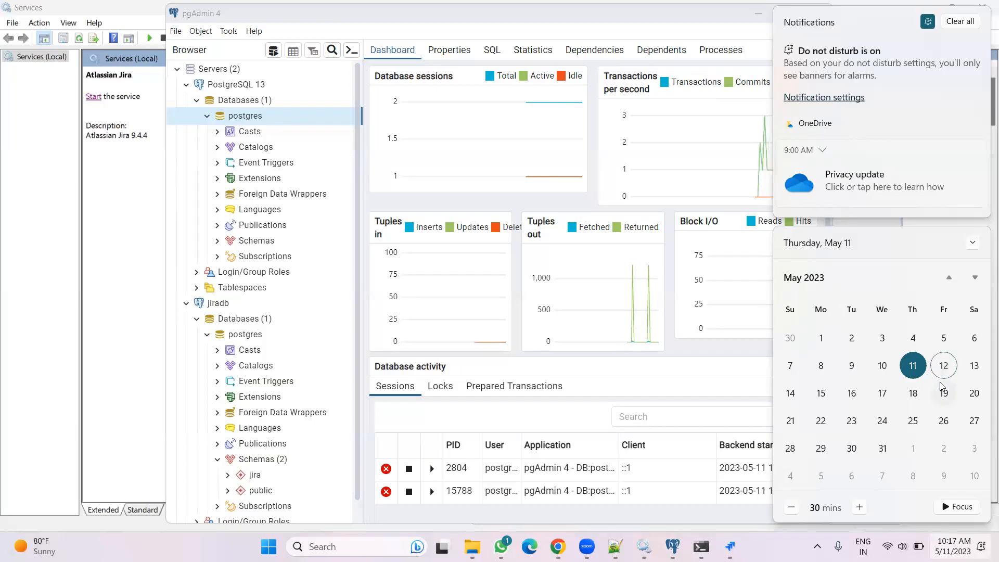
left_click(716, 359)
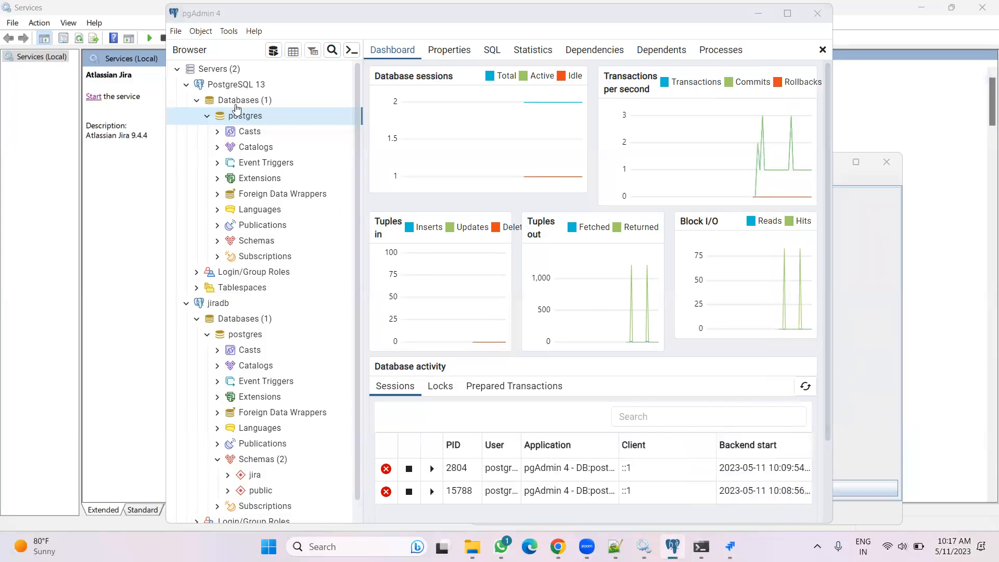
Remove the jiradb server registration from pgAdmin
left_click(177, 308)
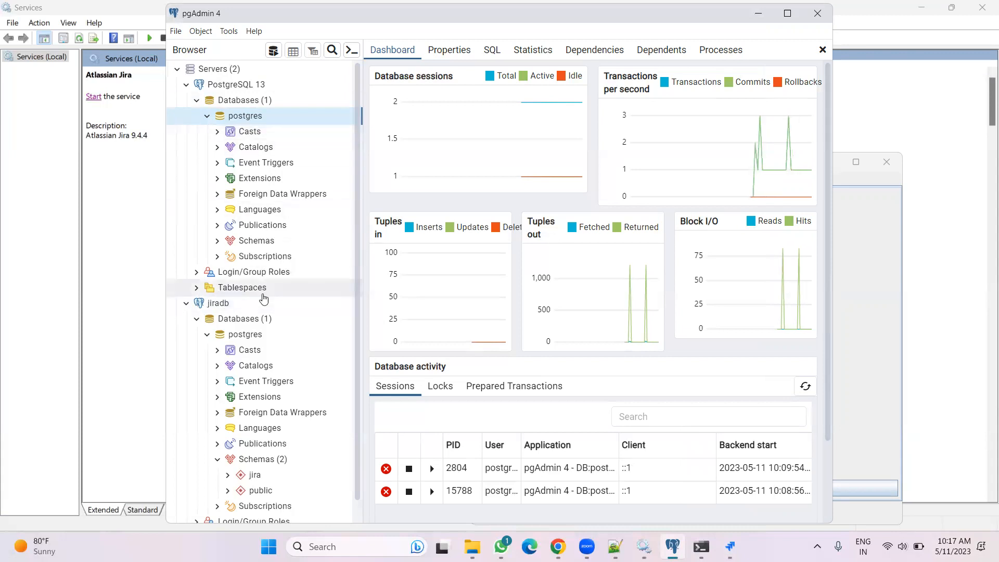
left_click(239, 304)
right_click(239, 303)
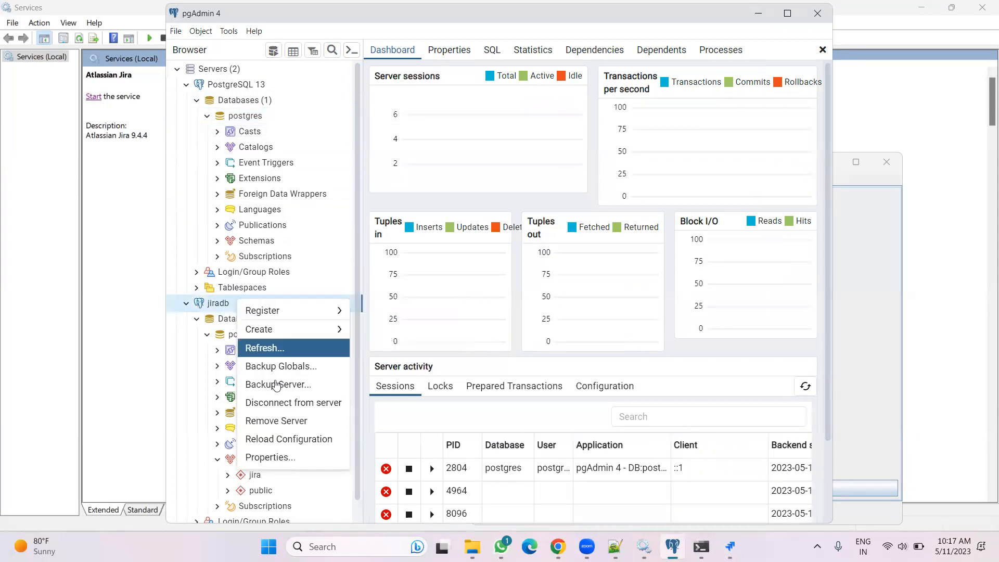
left_click(277, 419)
left_click(663, 152)
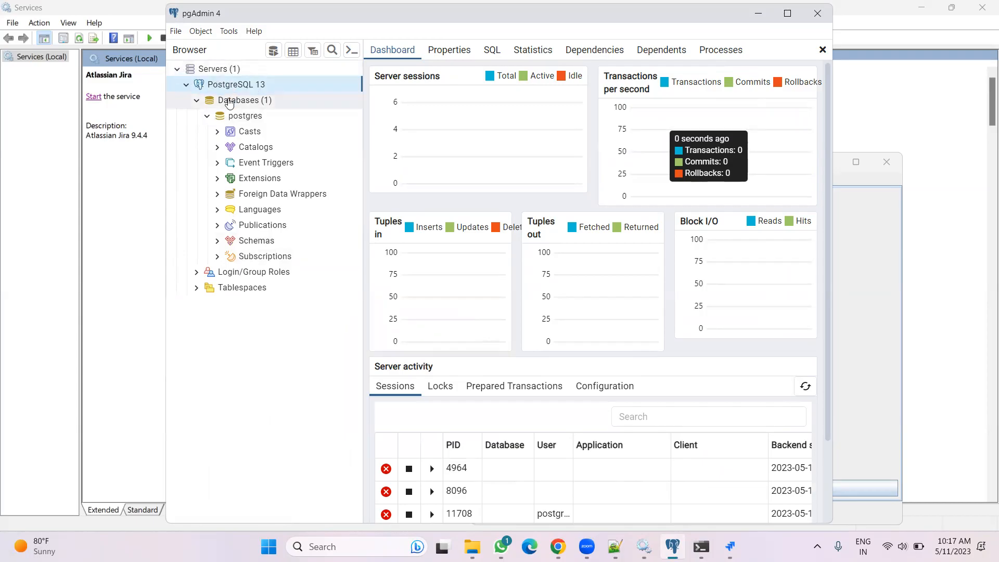
Create a new database named jiradb on the PostgreSQL 13 server
left_click(229, 102)
right_click(229, 102)
mouse_move(291, 110)
left_click(358, 111)
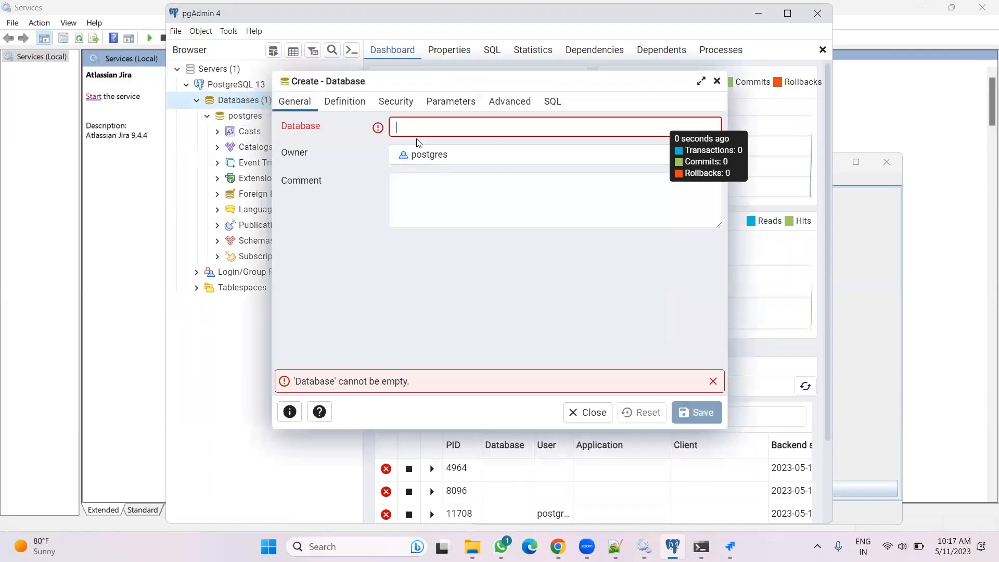
type("jiradb")
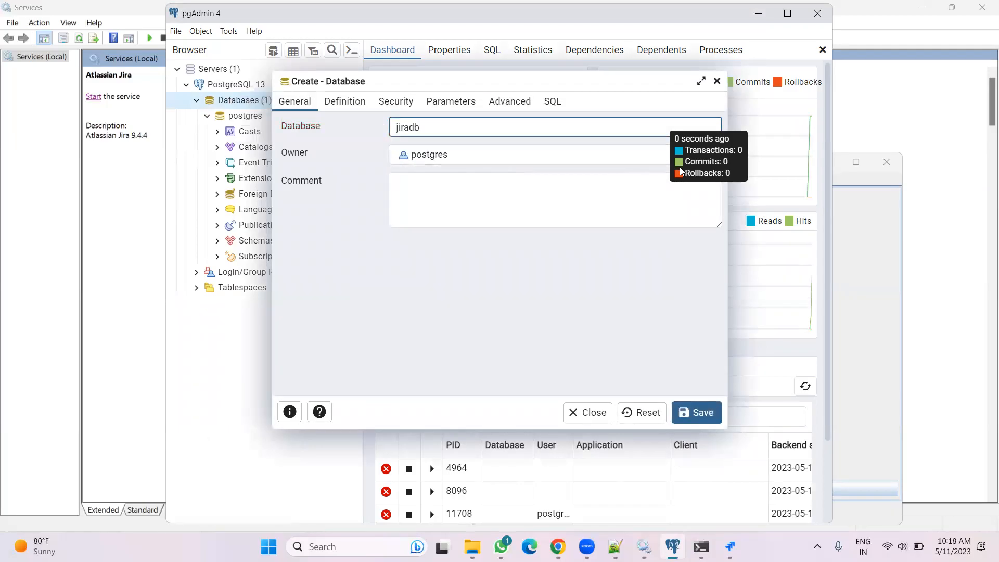
left_click(696, 412)
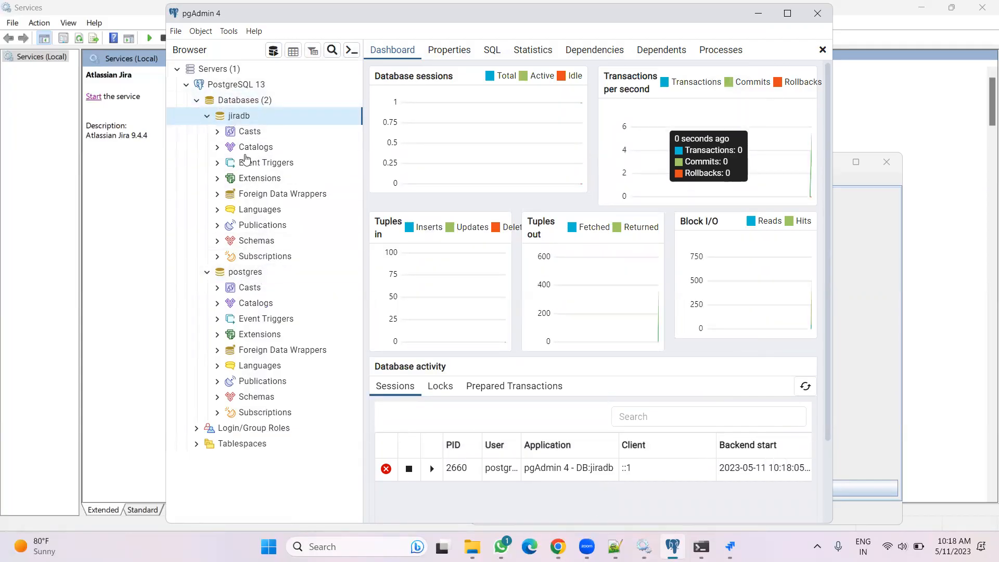
Create a schema named JIRA in the jiradb database
left_click(215, 242)
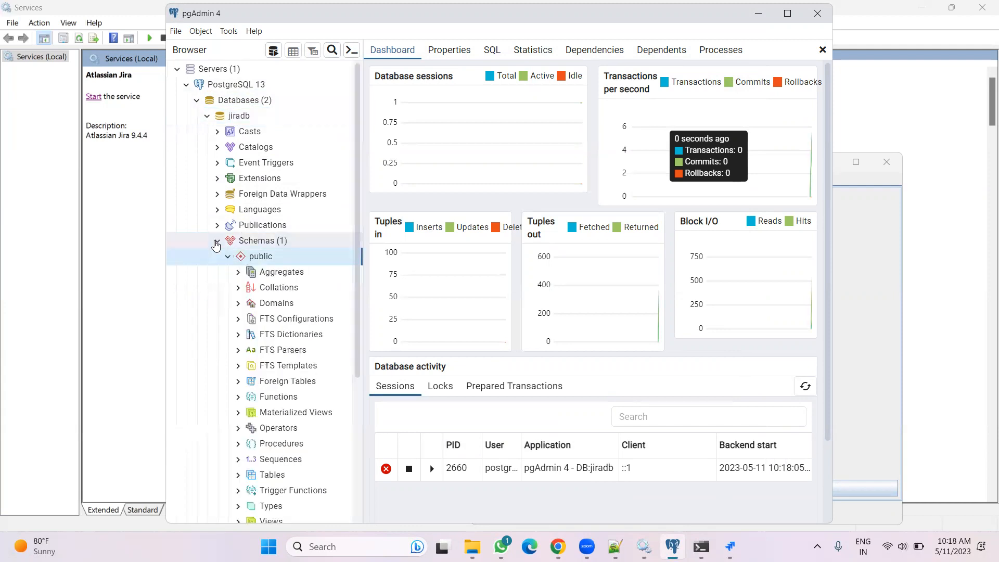
right_click(270, 242)
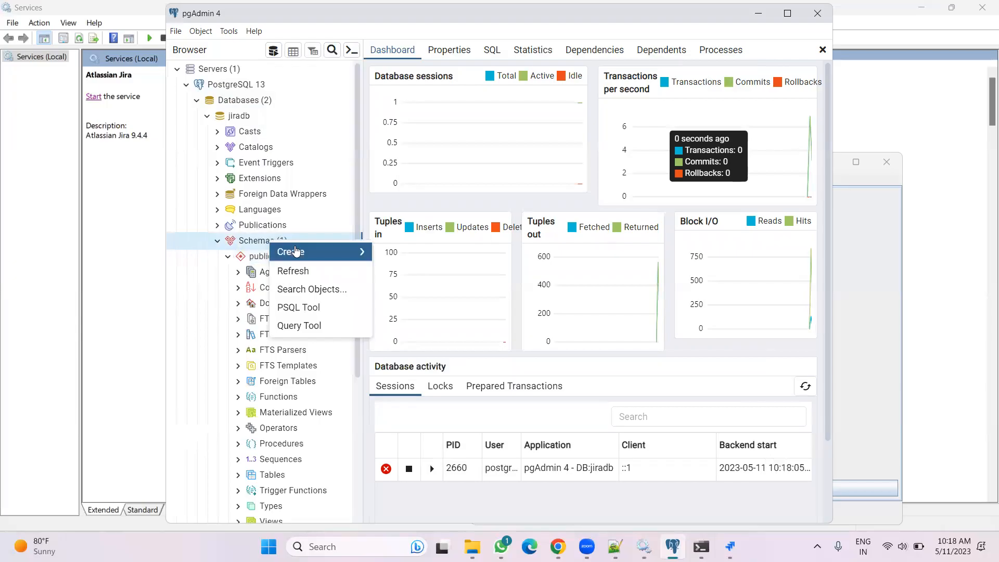
mouse_move(333, 252)
left_click(388, 254)
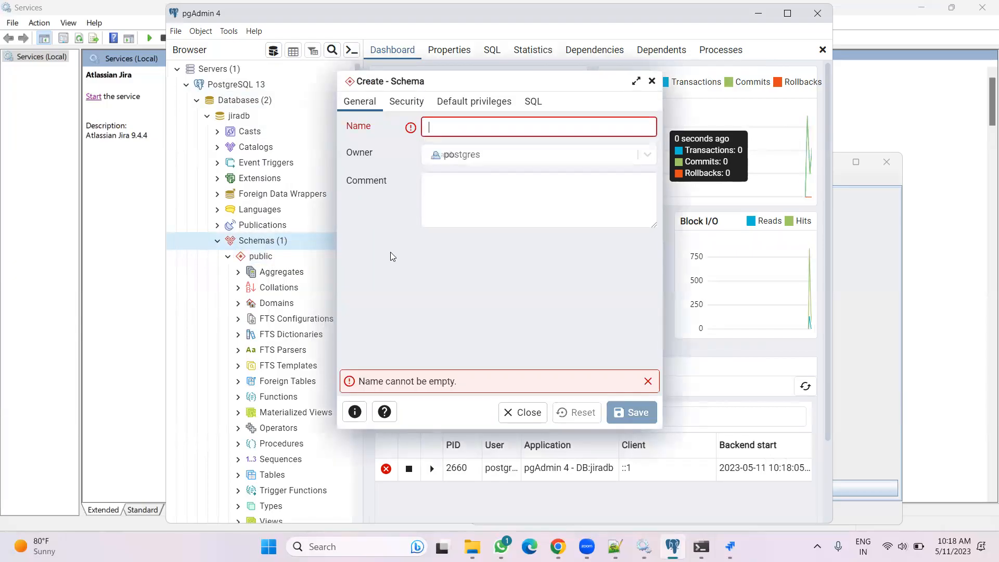
type("JIRA")
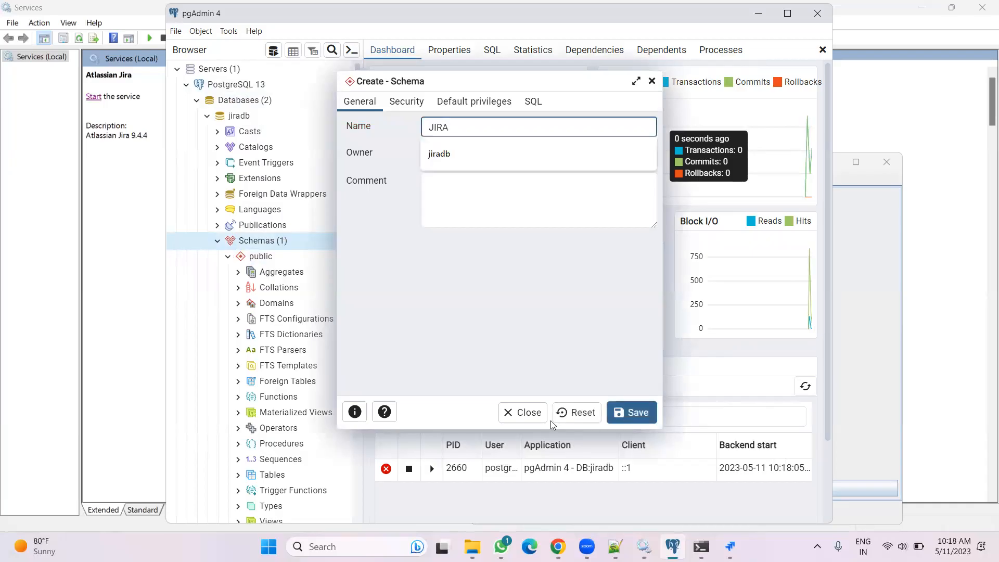
left_click(437, 163)
left_click(438, 156)
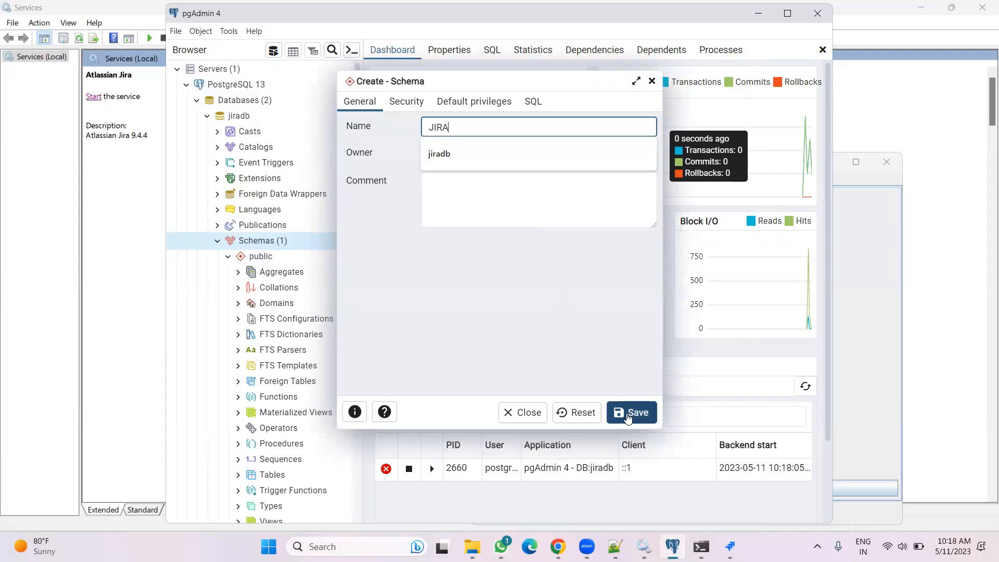
left_click(486, 154)
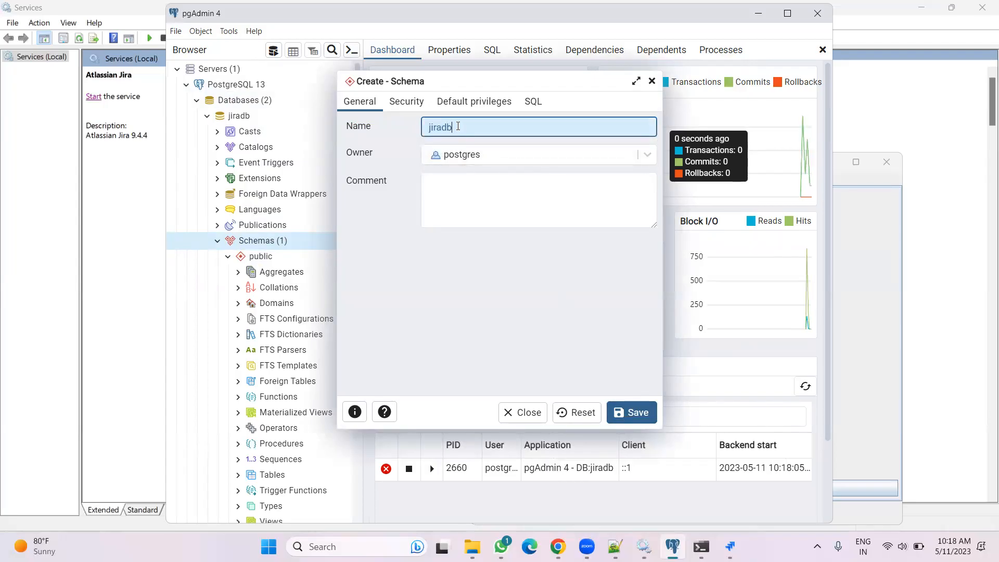
key("BackSpace")
key("BackSpace")
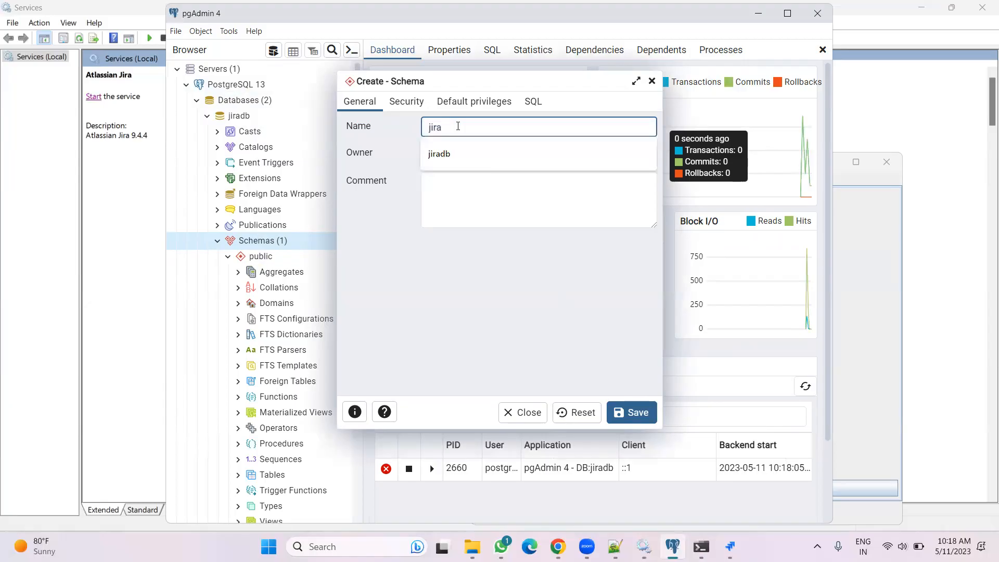
left_click(479, 285)
left_click(450, 128)
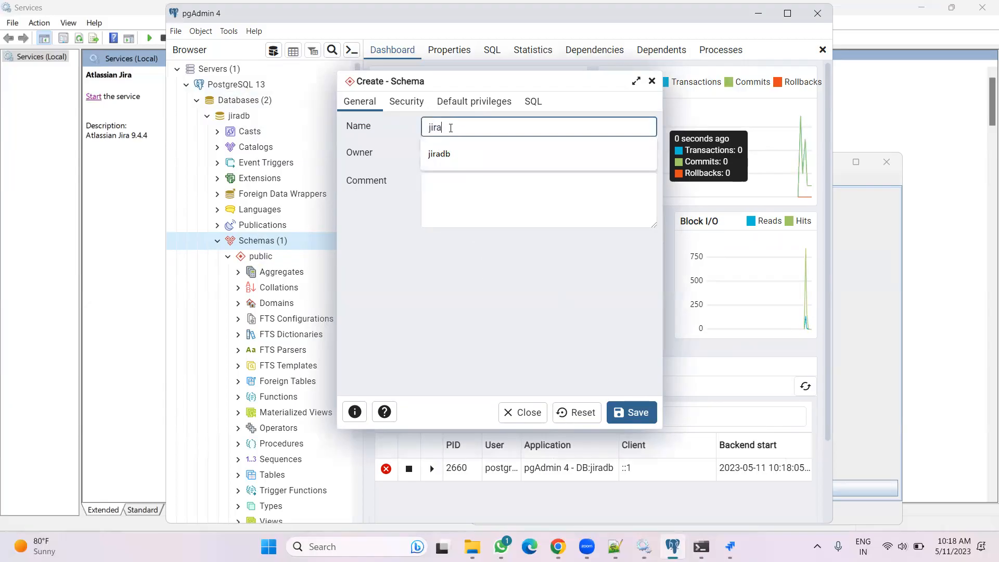
key("BackSpace")
key("BackSpace")
key("BackSpace")
key("BackSpace")
type("JIRA")
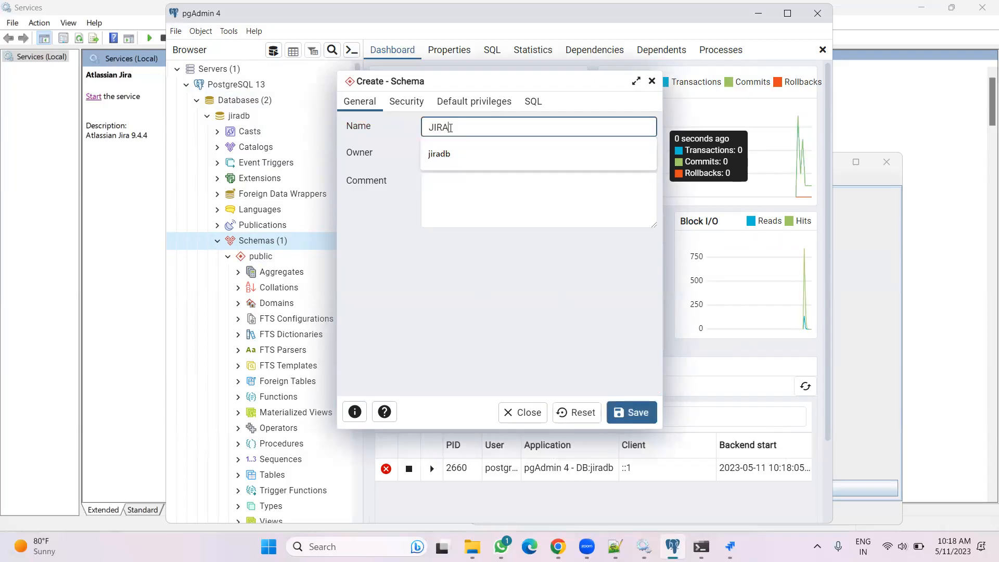
left_click(424, 325)
left_click(633, 425)
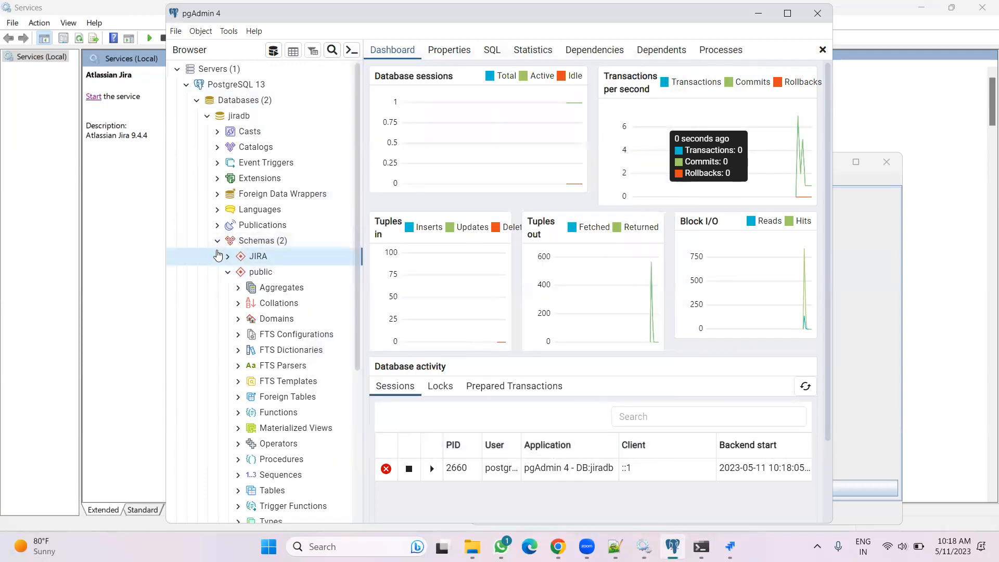
right_click(207, 71)
mouse_move(242, 82)
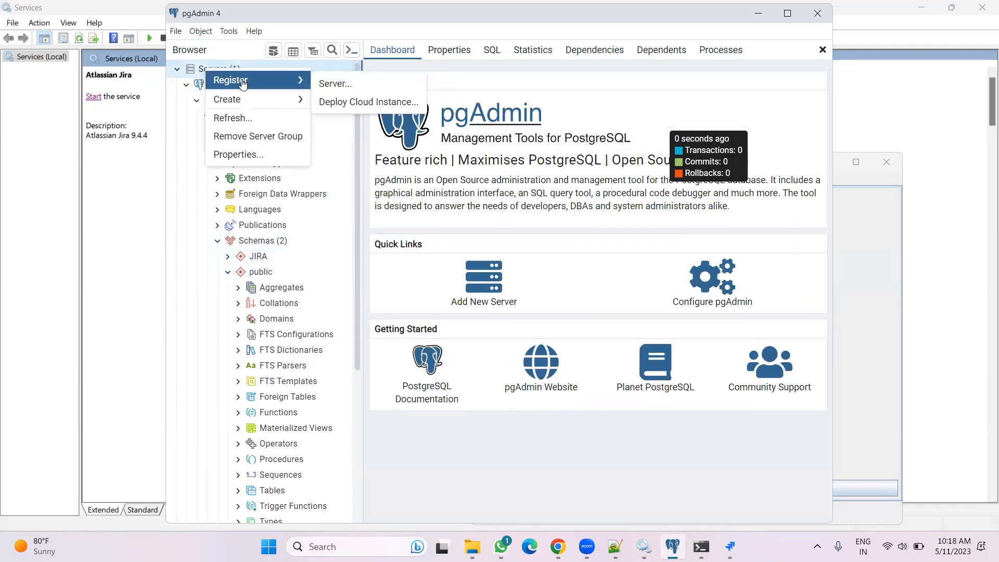
left_click(413, 428)
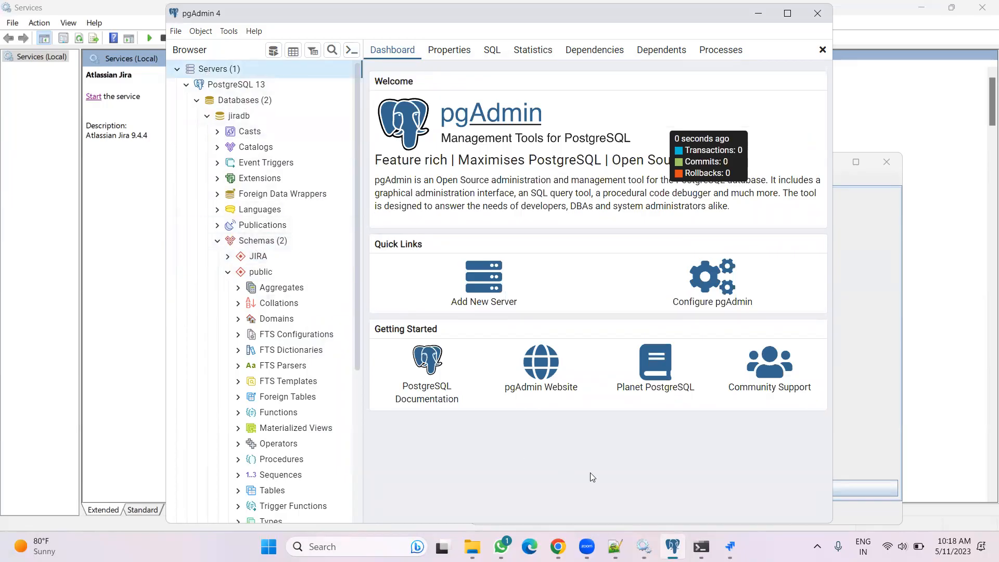
Set the schema in the Jira configuration tool to JIRA, test the connection, and dismiss the result
left_click(730, 546)
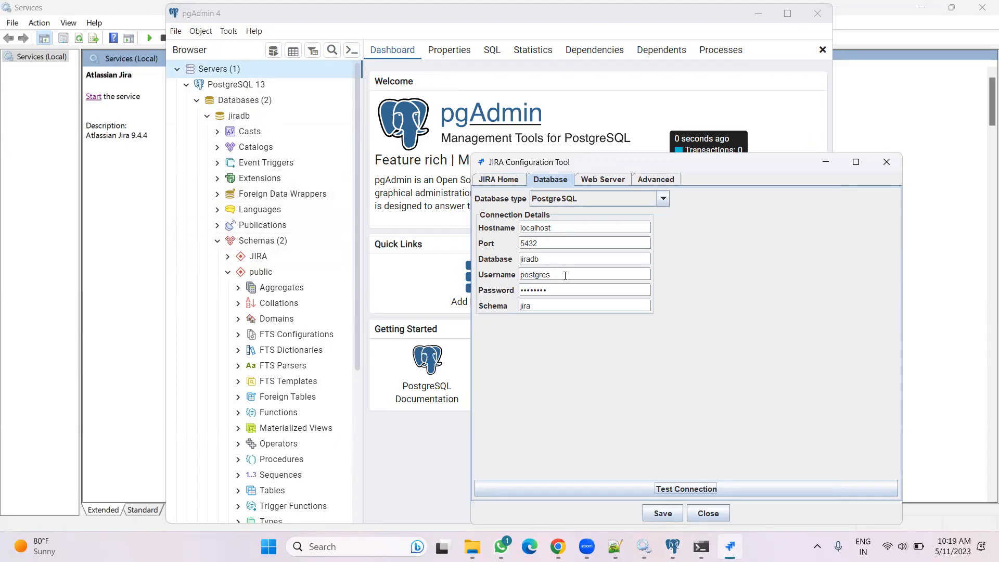
double_click(525, 306)
type("JIRA")
left_click(690, 478)
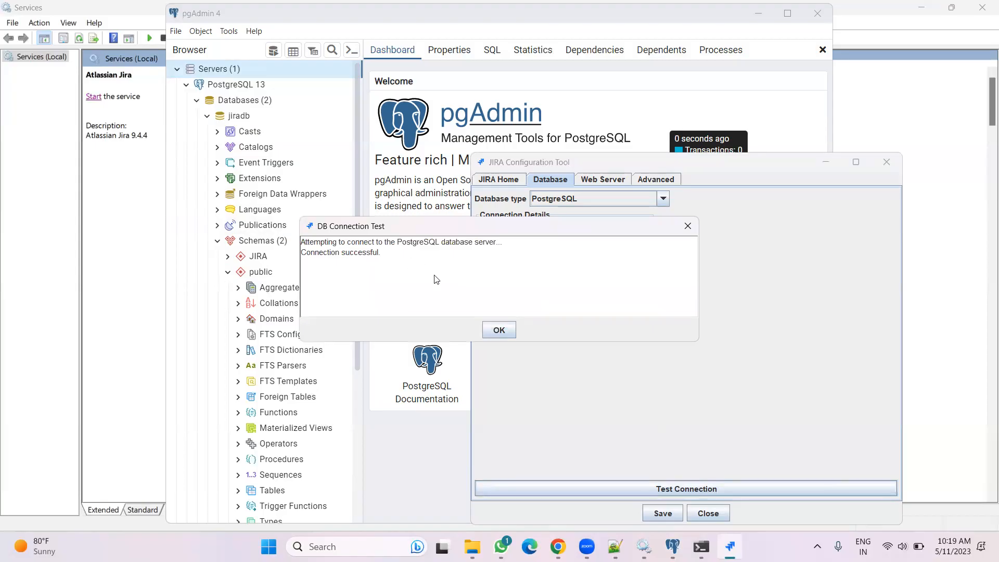
left_click(492, 330)
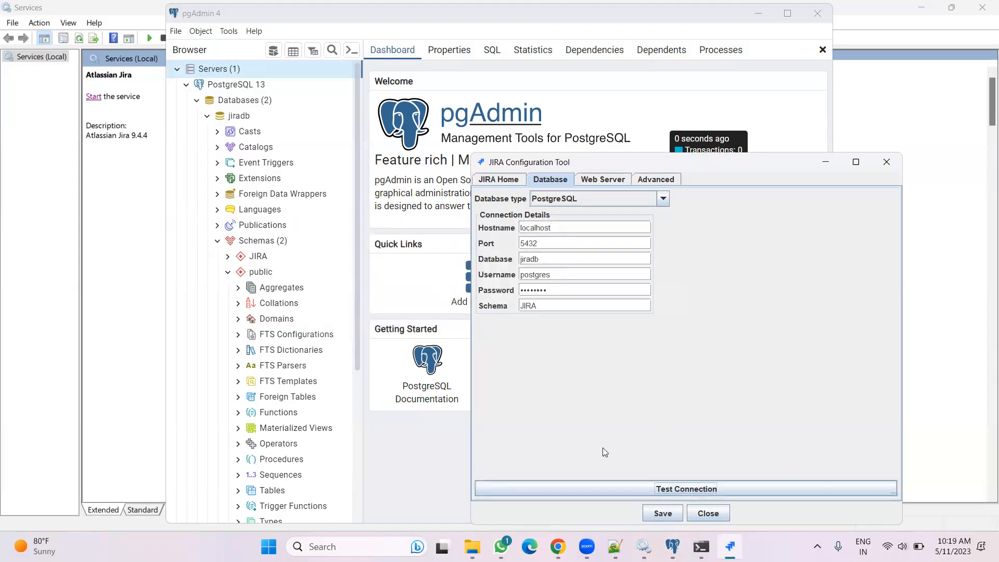
Save the database settings and close the Jira configuration tool
left_click(662, 513)
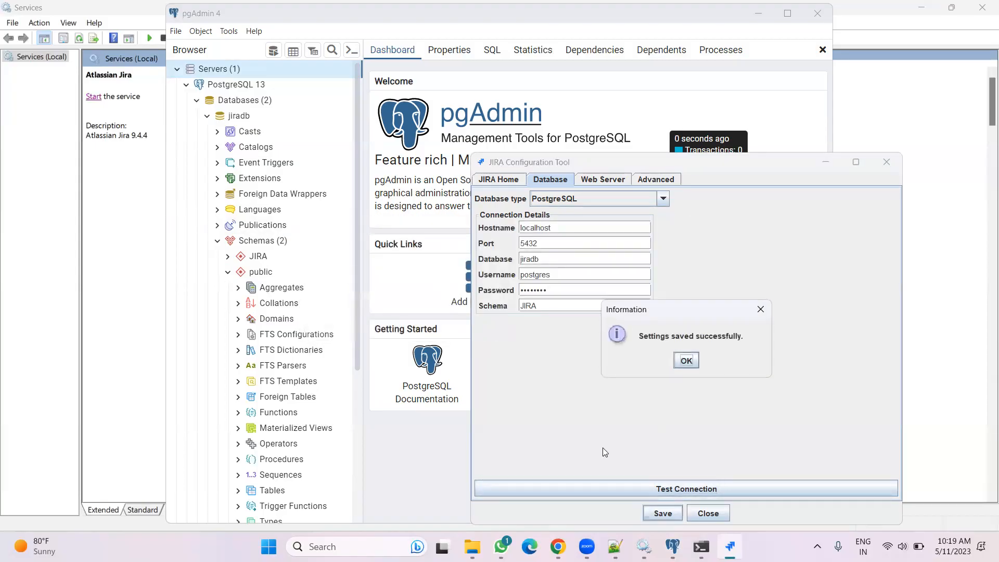
left_click(685, 358)
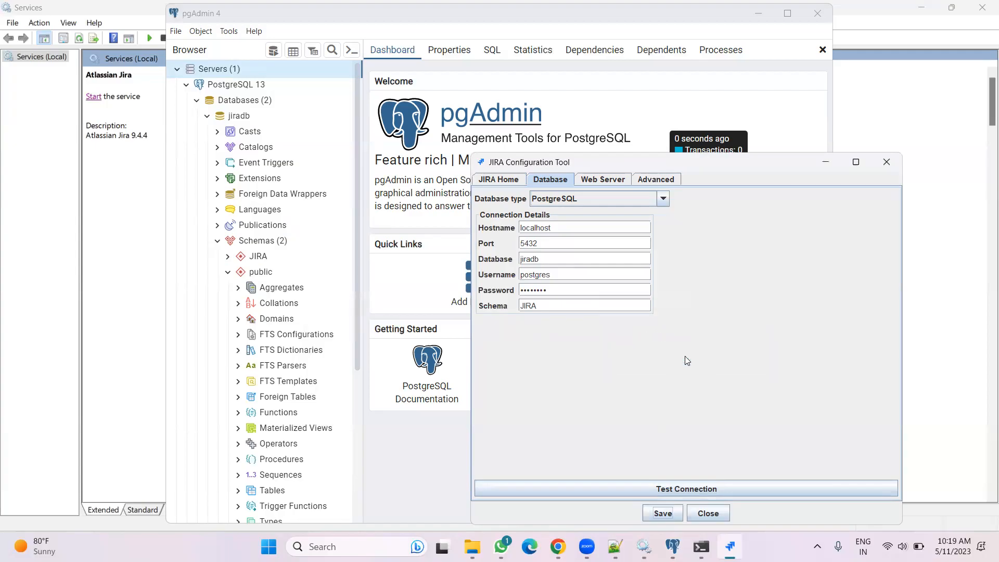
left_click(707, 513)
left_click(666, 364)
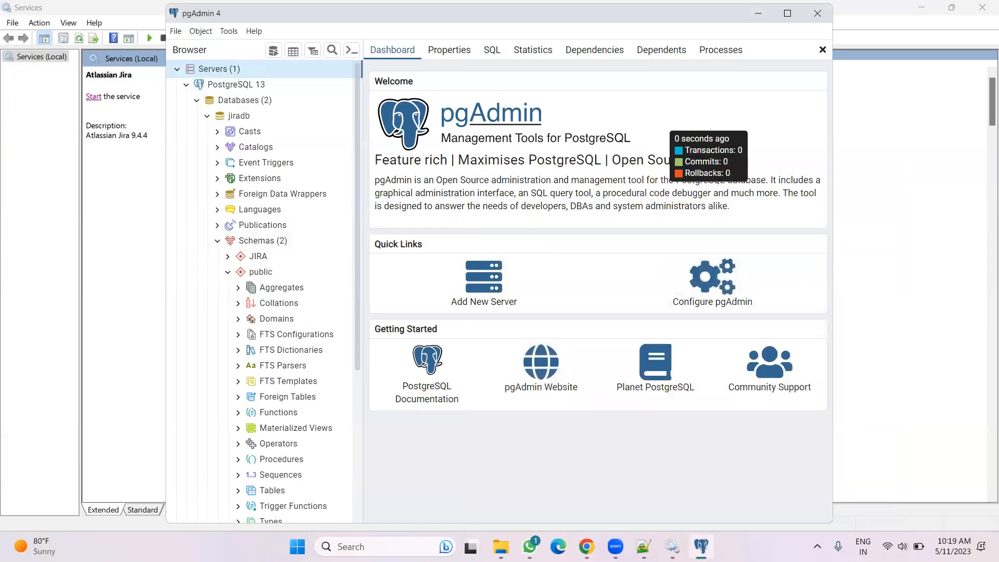
Open dbconfig.xml from Program Files\Atlassian\Application Data\Jira in Notepad++
left_click(501, 546)
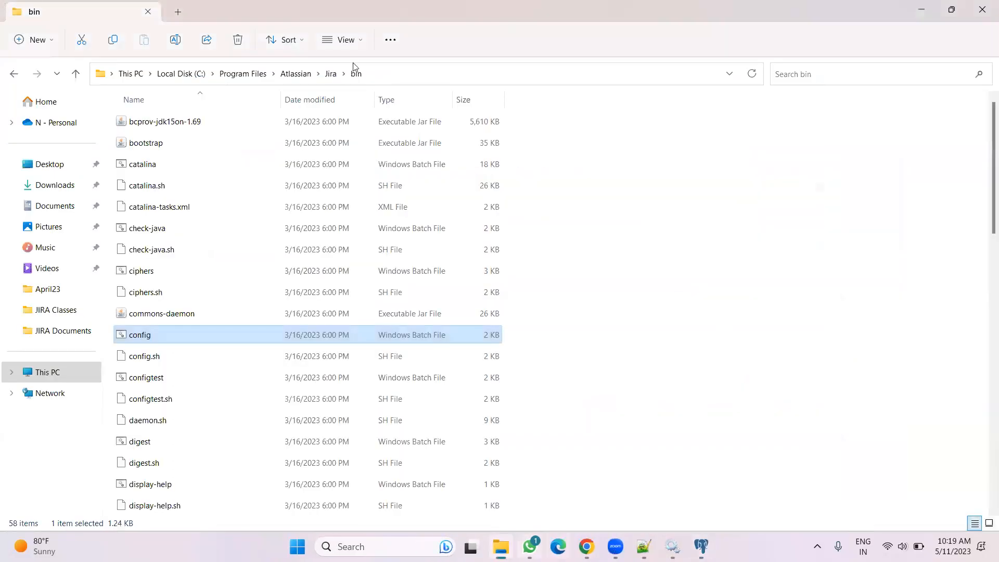
left_click(295, 75)
double_click(158, 122)
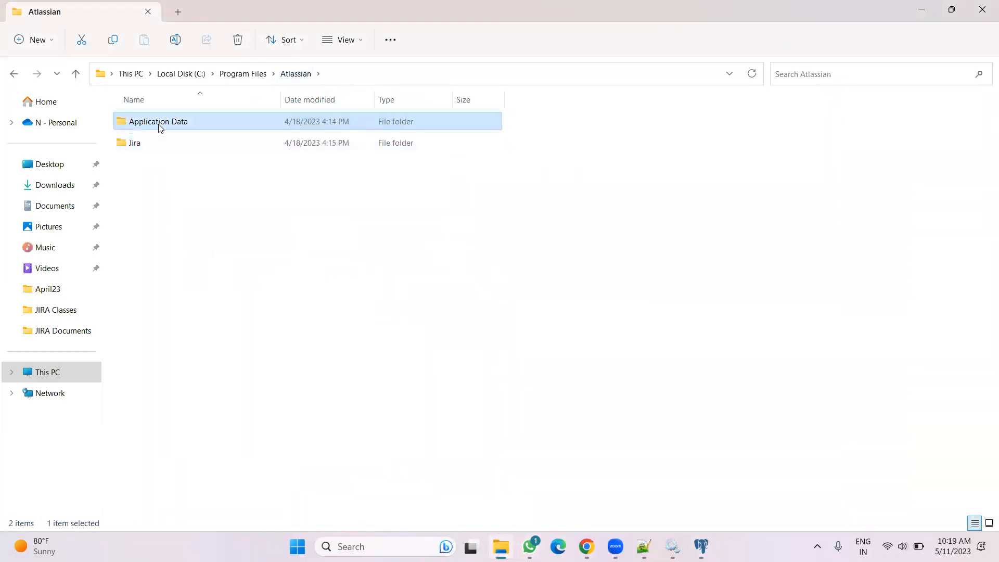
double_click(158, 123)
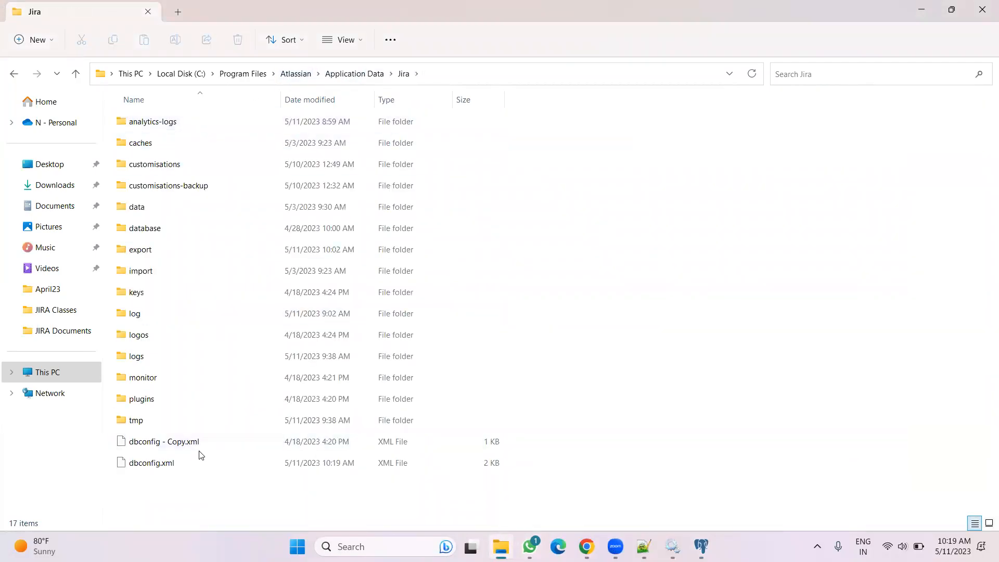
right_click(191, 457)
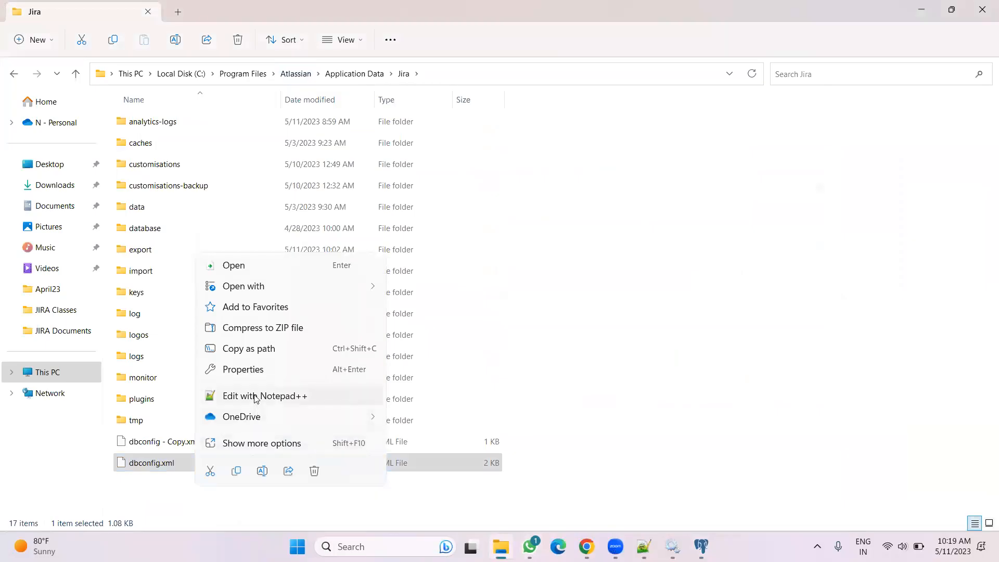
left_click(255, 397)
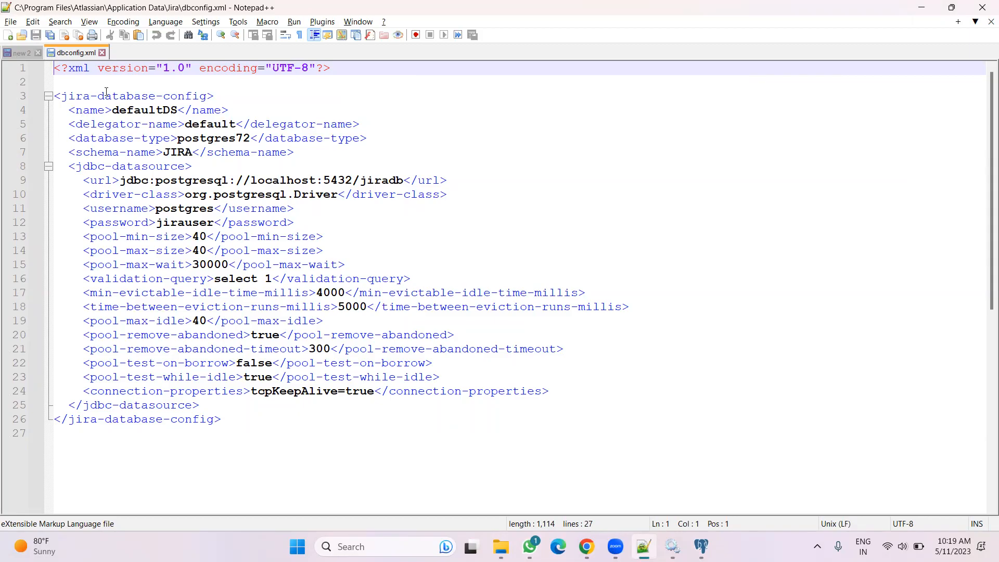
Close dbconfig.xml and start the Atlassian Jira service
left_click(102, 54)
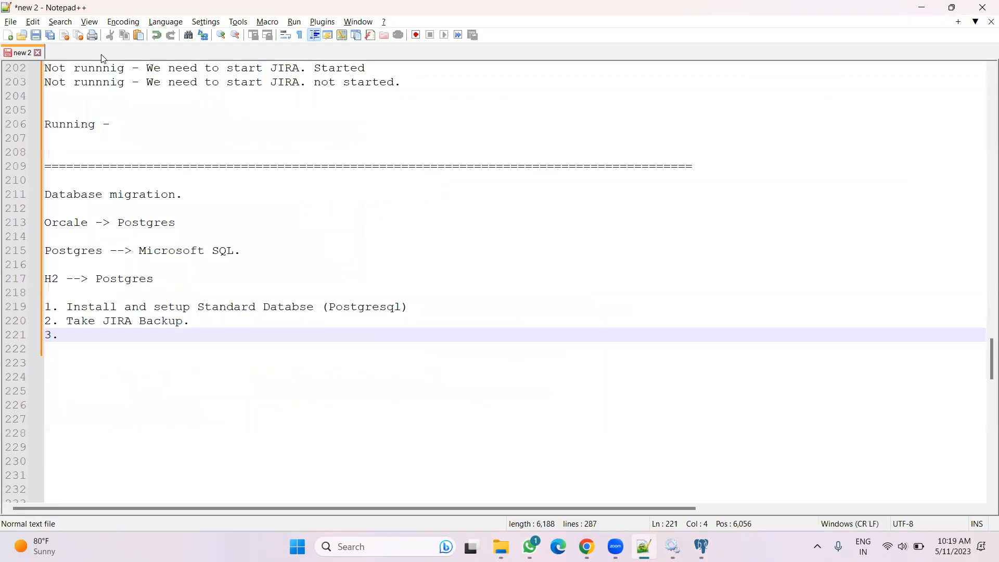
mouse_move(500, 546)
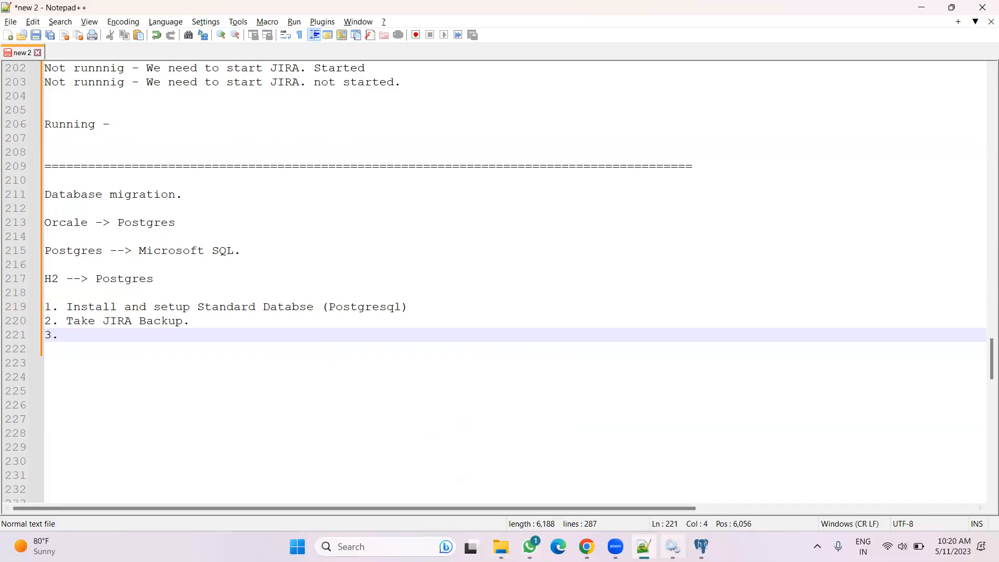
left_click(673, 546)
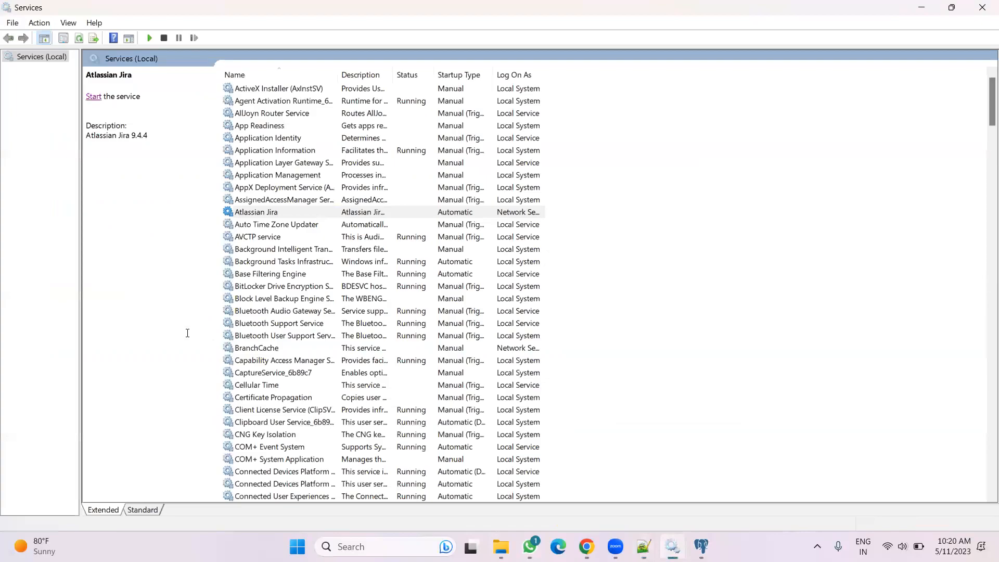
left_click(279, 214)
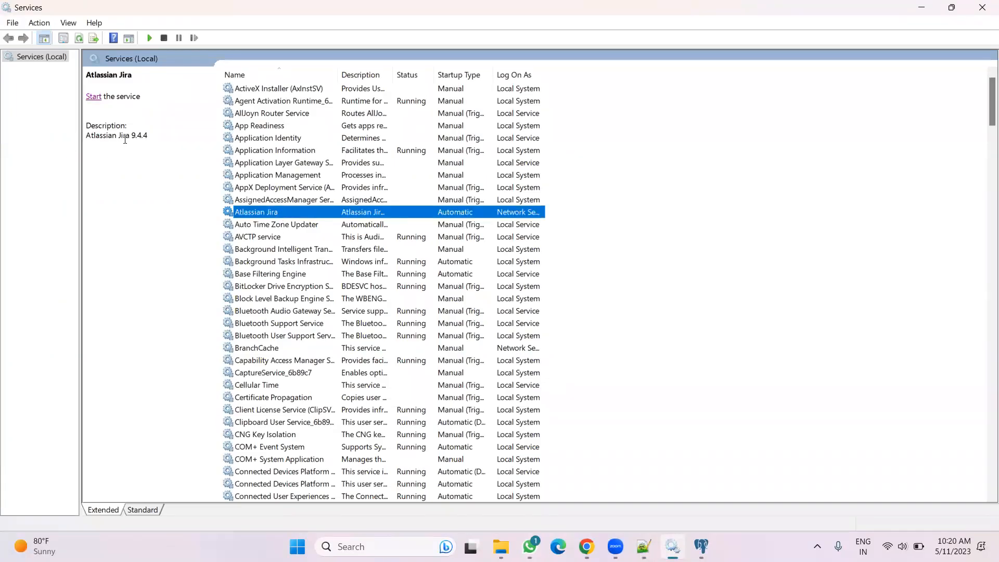
left_click(92, 98)
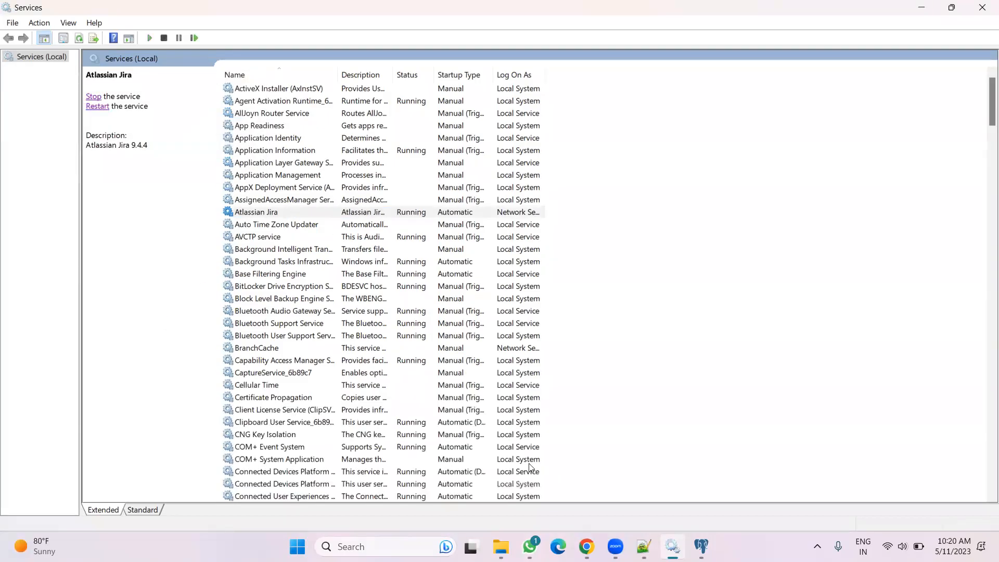
Close the old browser tabs and load localhost:8080 in a new tab
left_click(586, 546)
left_click(224, 11)
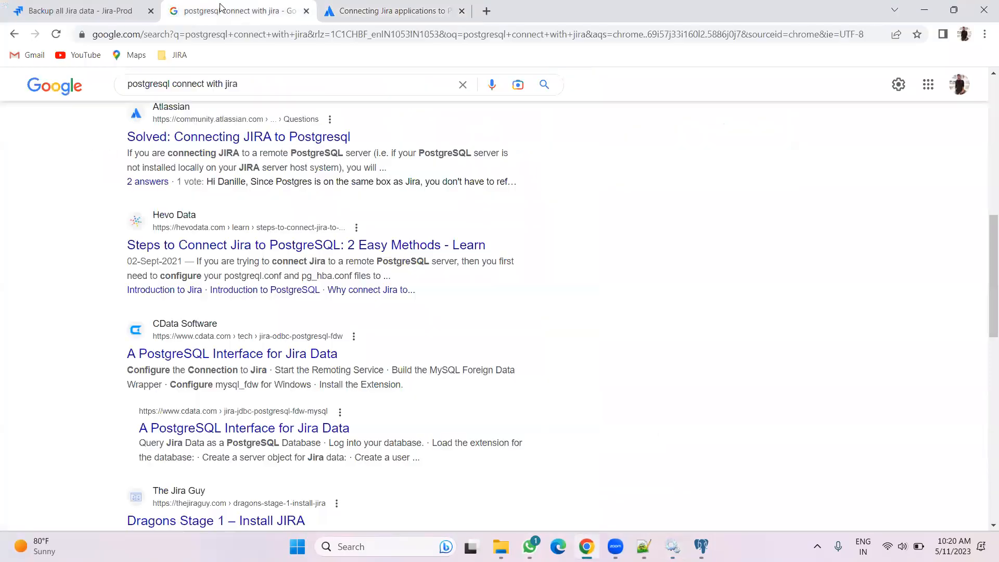
left_click(305, 10)
left_click(306, 11)
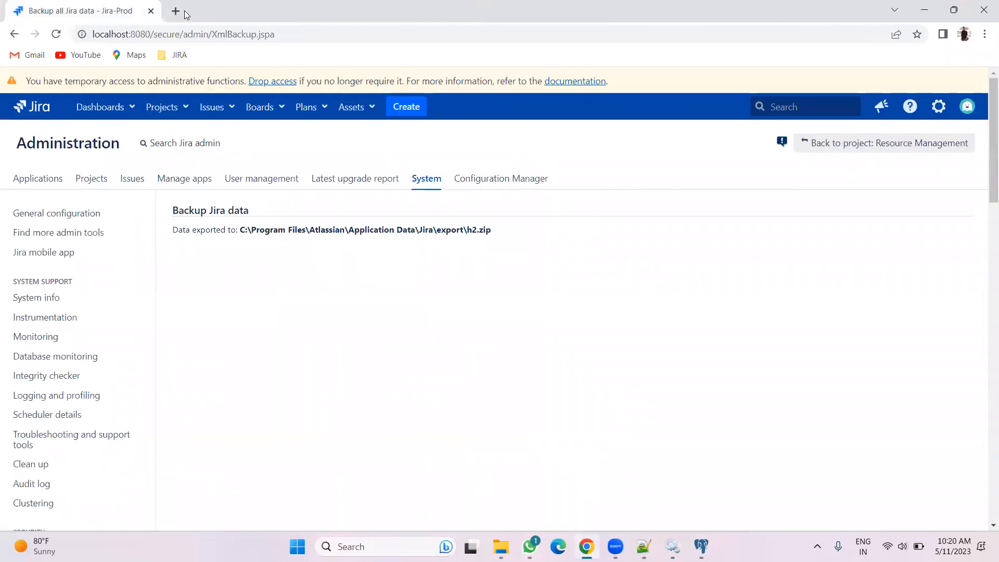
left_click(179, 11)
left_click(151, 12)
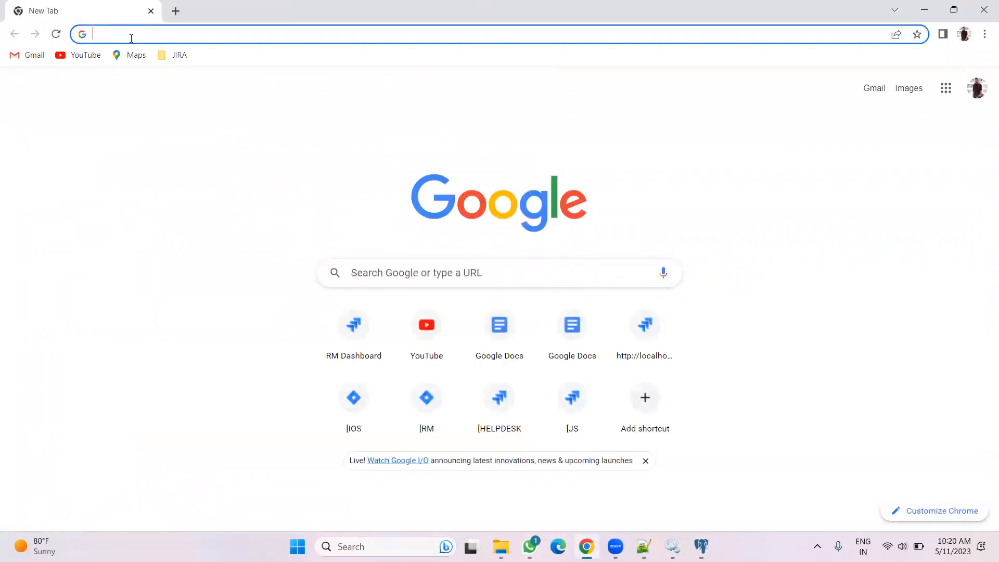
left_click(132, 36)
type("localhost:8080")
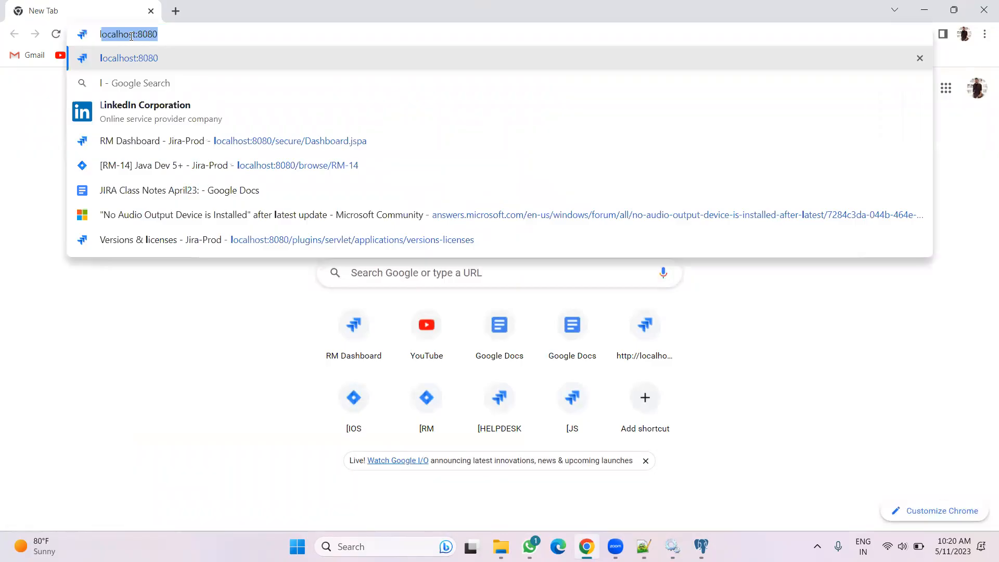
key("Return")
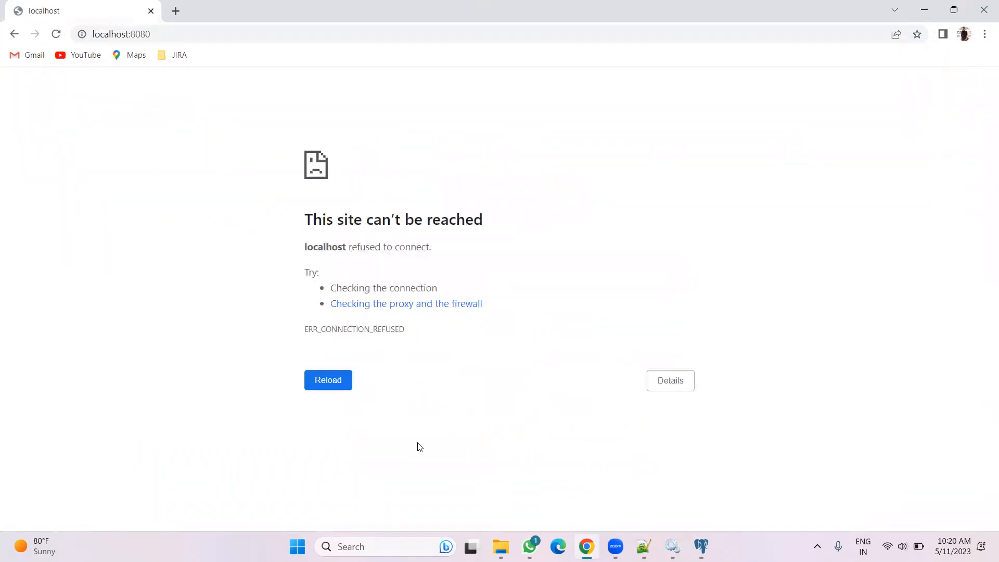
Run the startup batch file in Program Files\Atlassian\Jira\bin
key("alt+Tab")
left_click(295, 73)
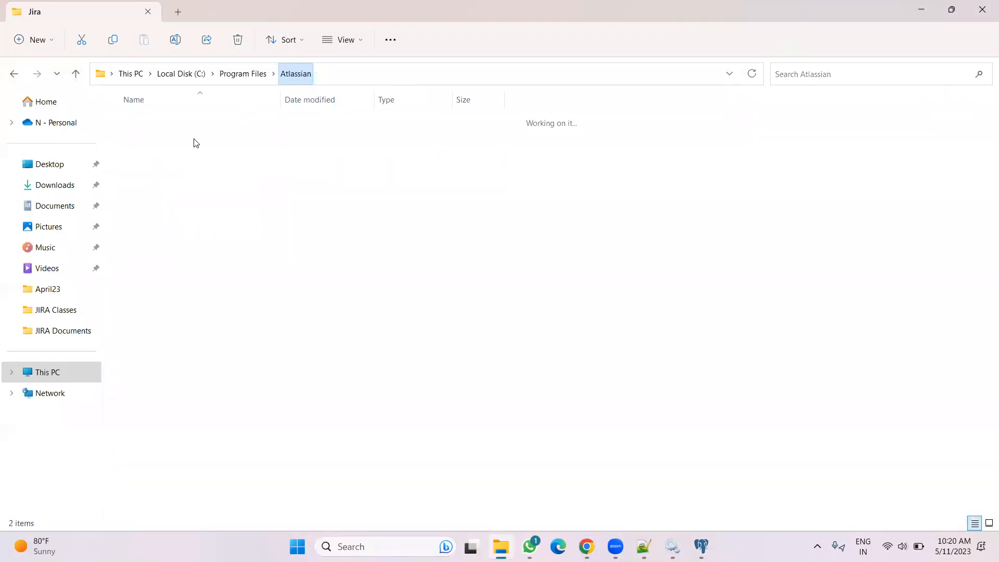
left_click(146, 149)
double_click(146, 150)
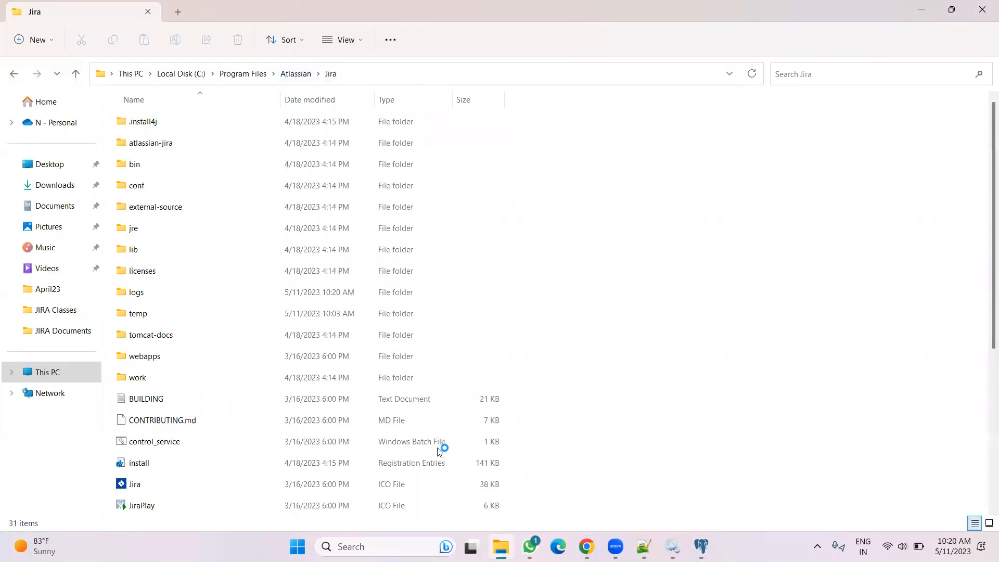
double_click(143, 165)
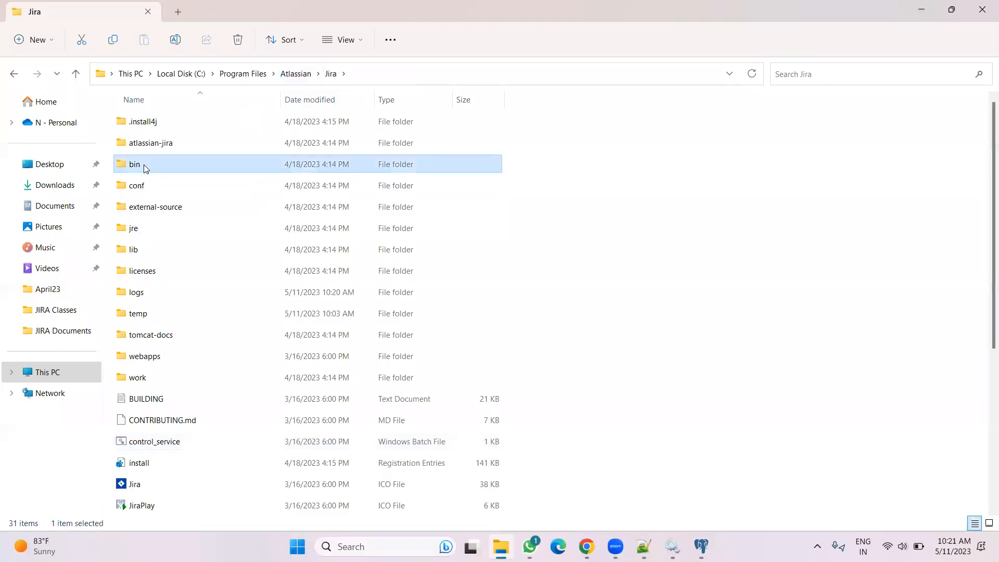
scroll(329, 364, "down", 7)
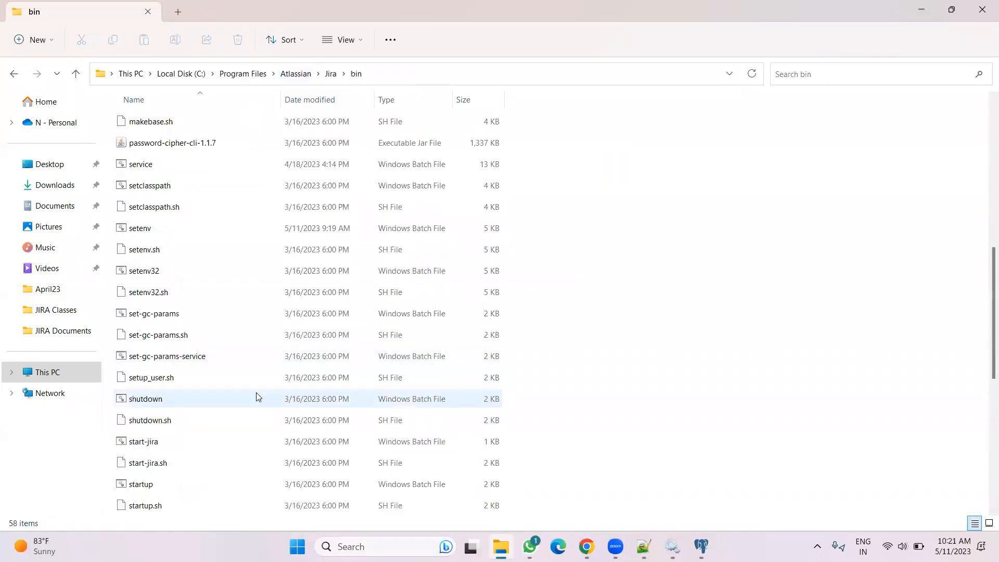
scroll(216, 401, "down", 2)
scroll(214, 400, "up", 1)
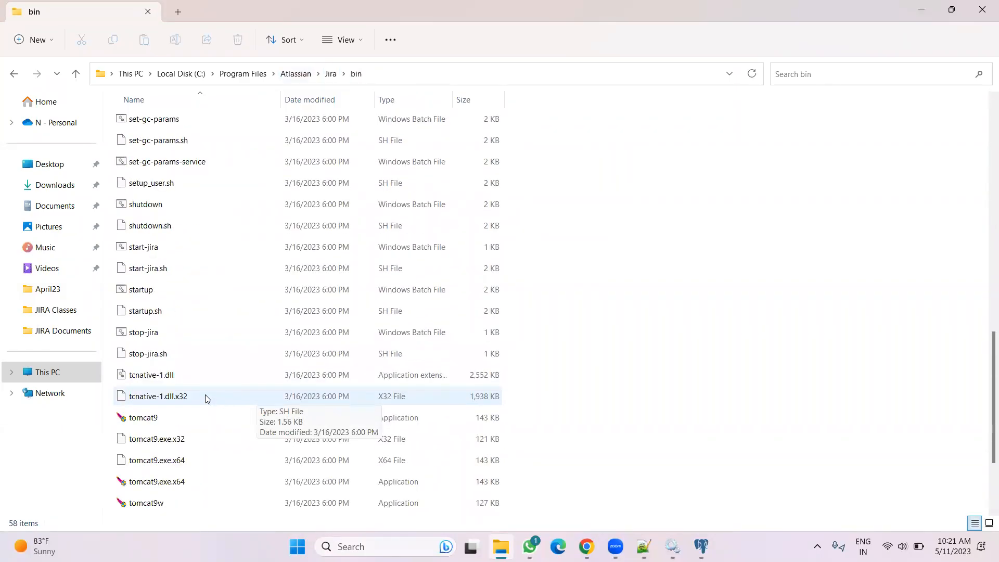
left_click(162, 295)
double_click(161, 295)
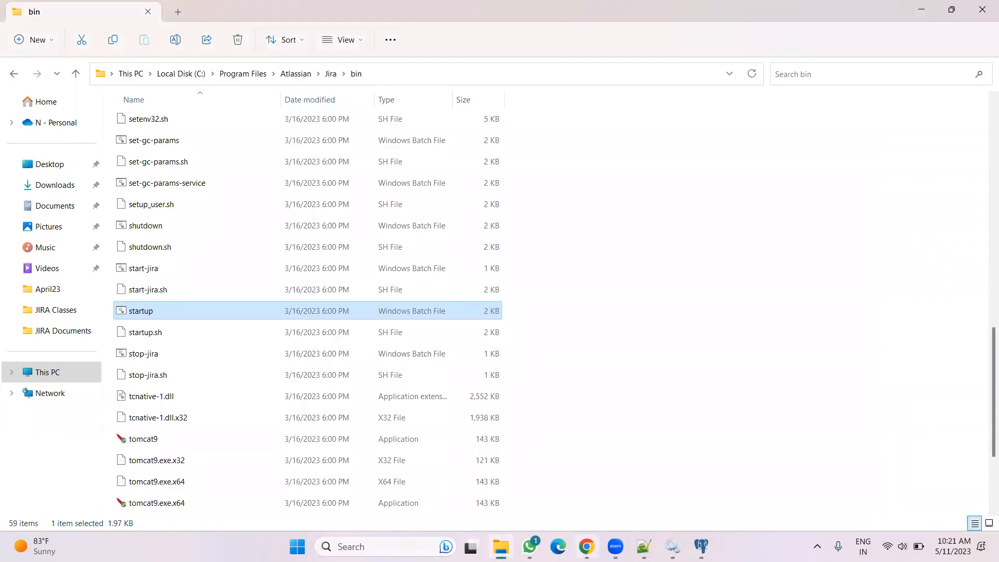
Reload localhost:8080 in the browser and close the browser window
mouse_move(601, 536)
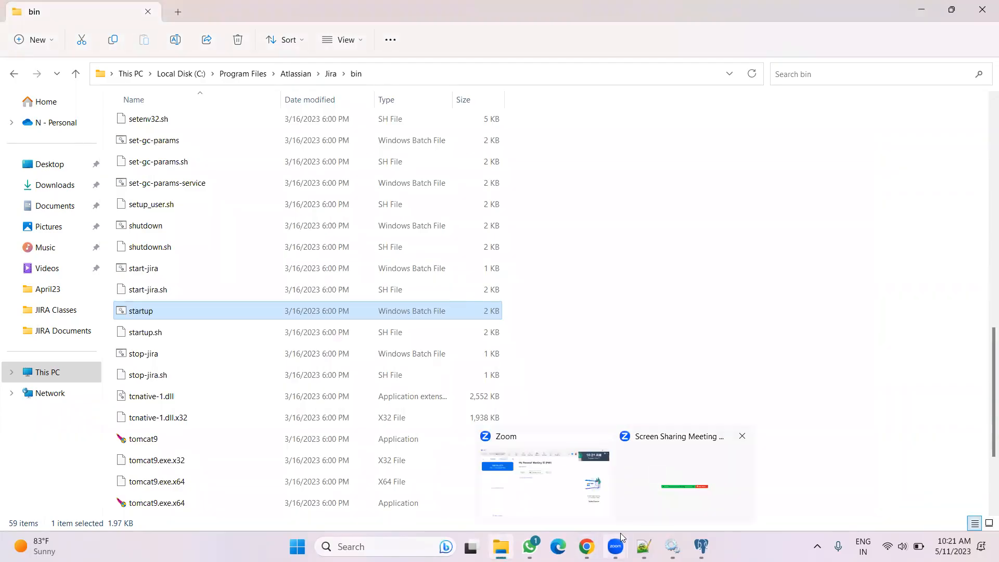
left_click(590, 543)
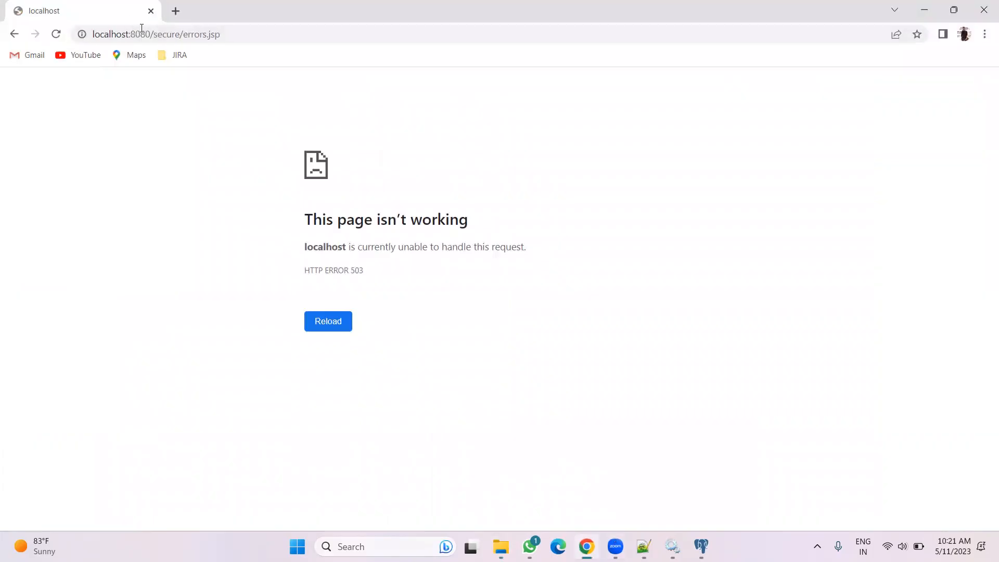
left_click_drag(150, 34, 452, 43)
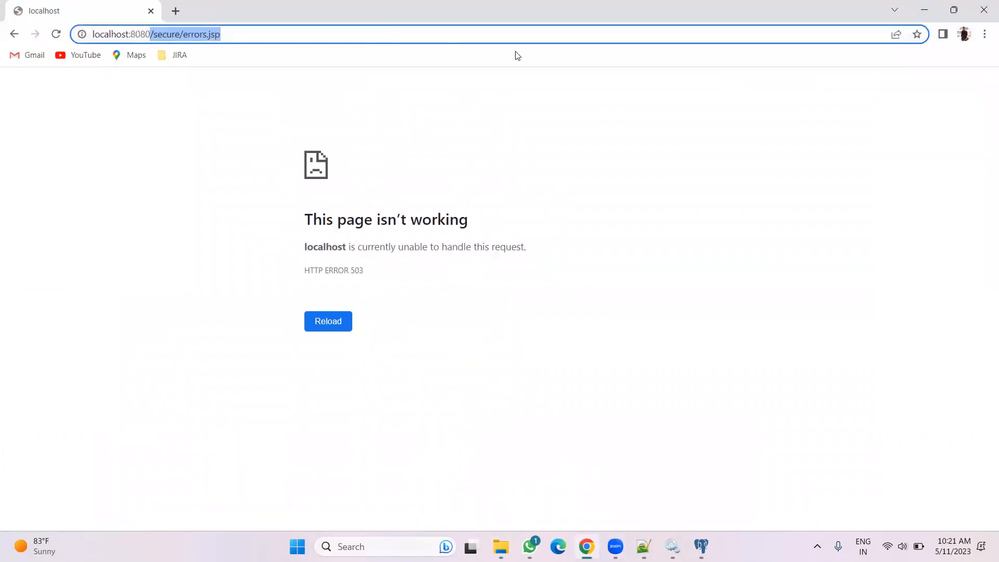
key("BackSpace")
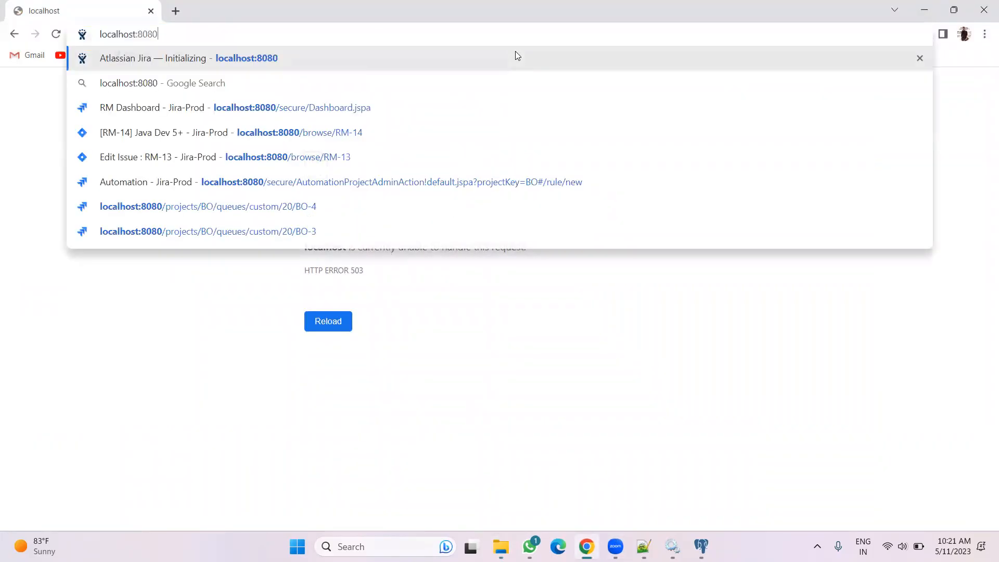
key("Return")
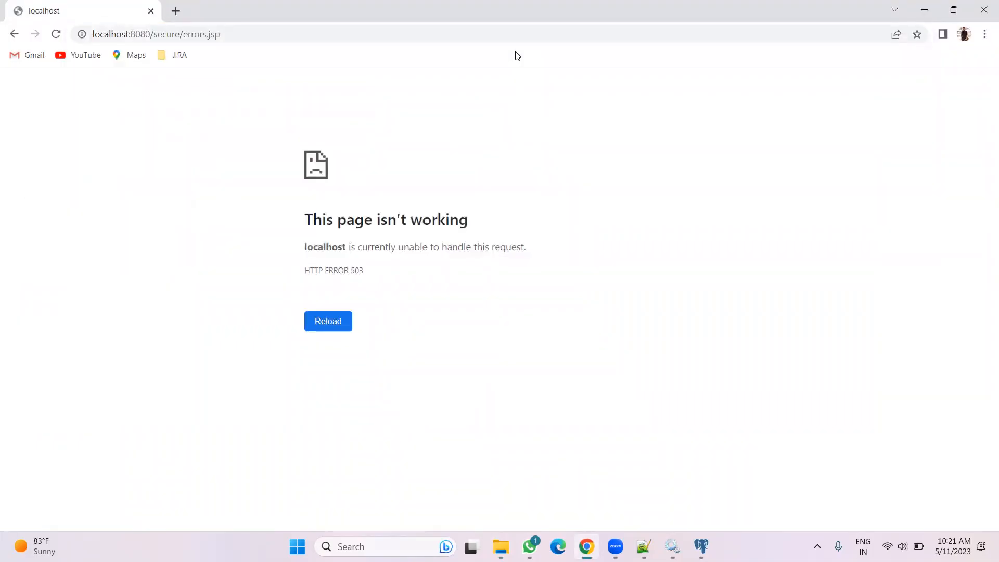
left_click(984, 10)
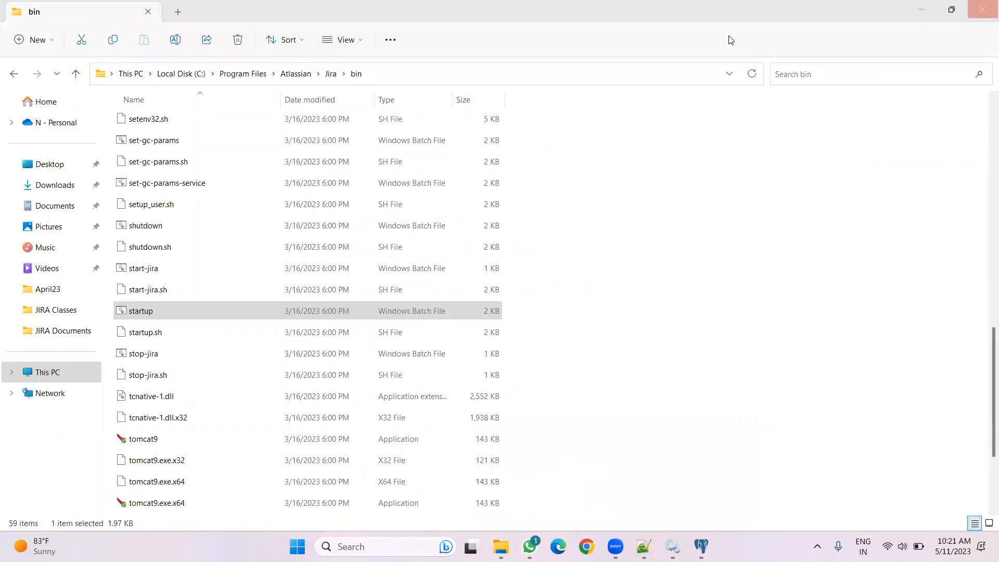
Open the Application Data\Jira home folder under Program Files\Atlassian
left_click(297, 75)
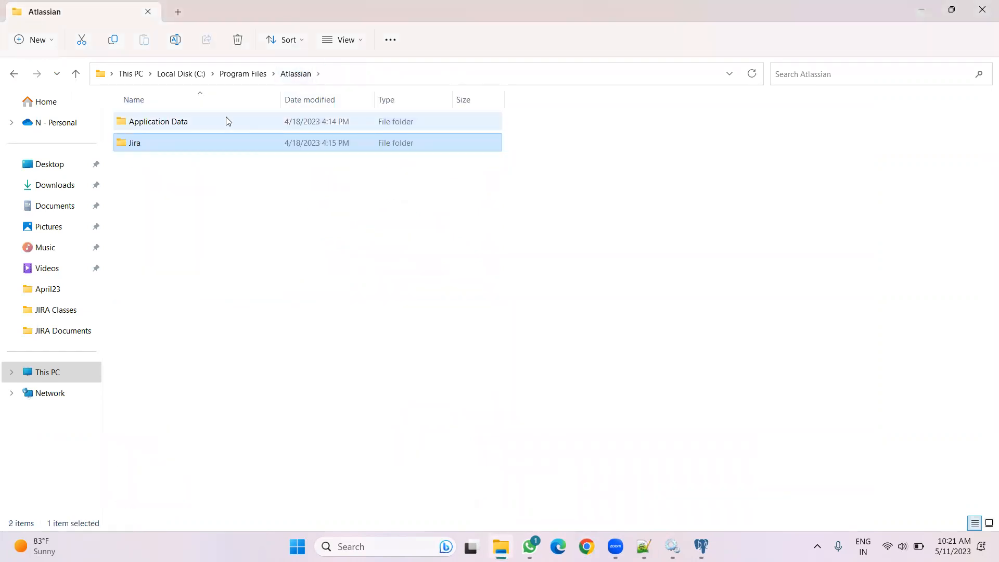
left_click(226, 121)
double_click(226, 120)
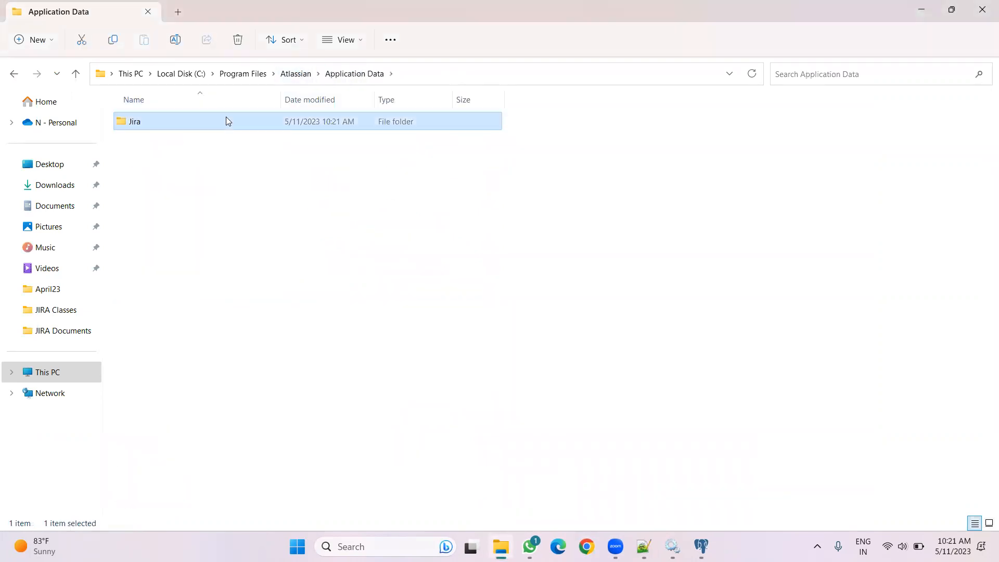
double_click(226, 121)
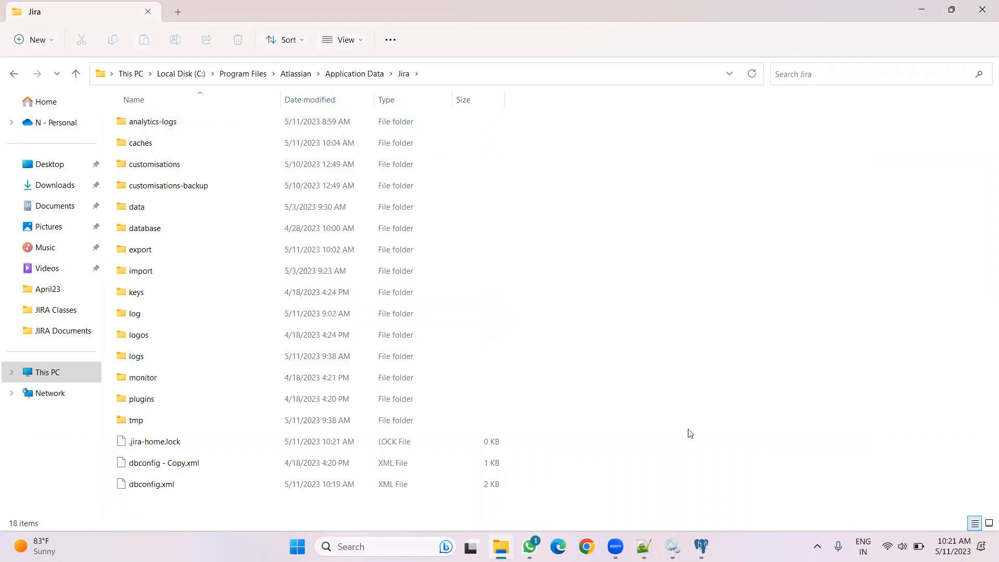
Refresh the services list and select the Atlassian Jira service
left_click(672, 546)
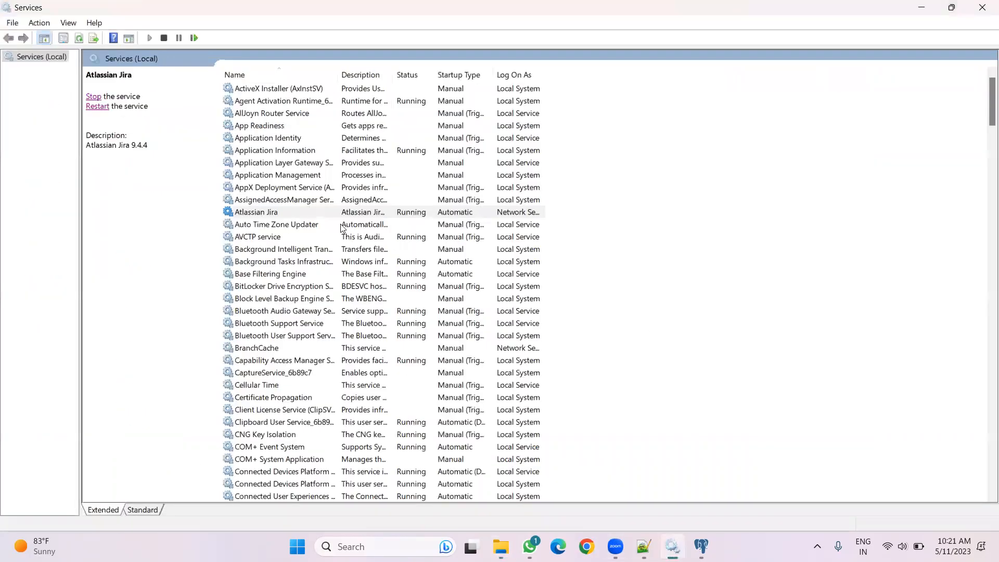
left_click(297, 214)
right_click(693, 211)
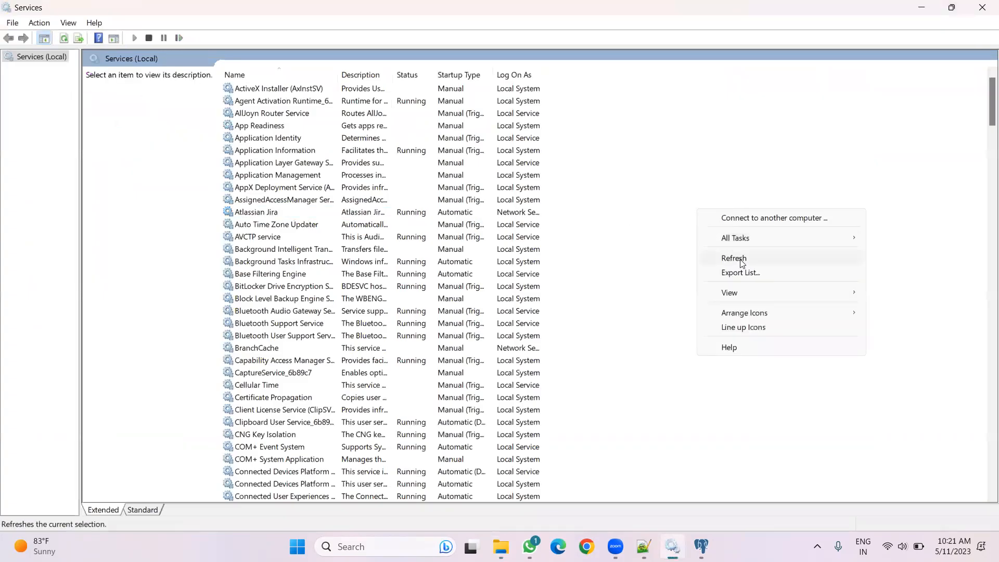
left_click(735, 259)
left_click(253, 212)
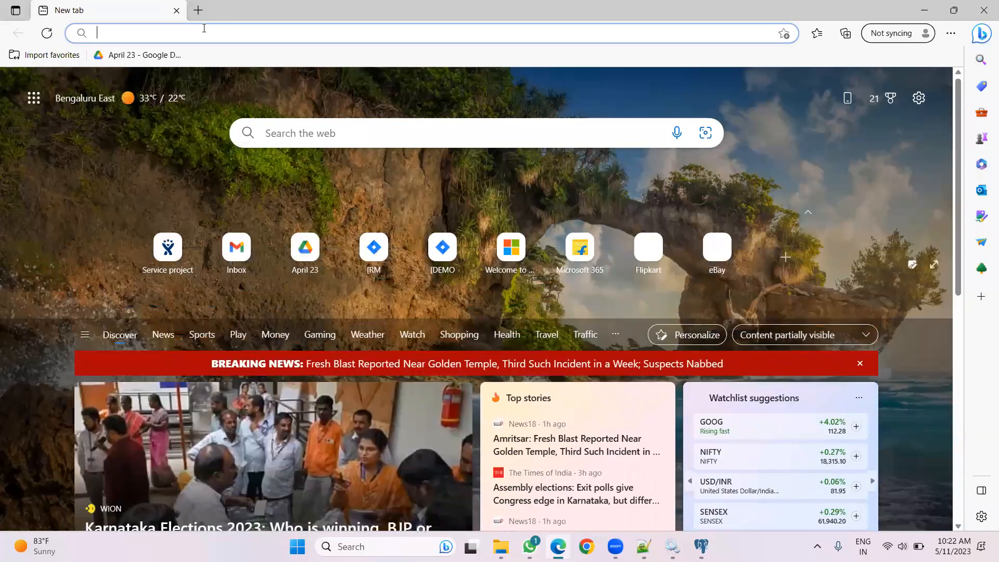
Open localhost:8080 in Edge, then close the Edge window
left_click(203, 28)
type("l")
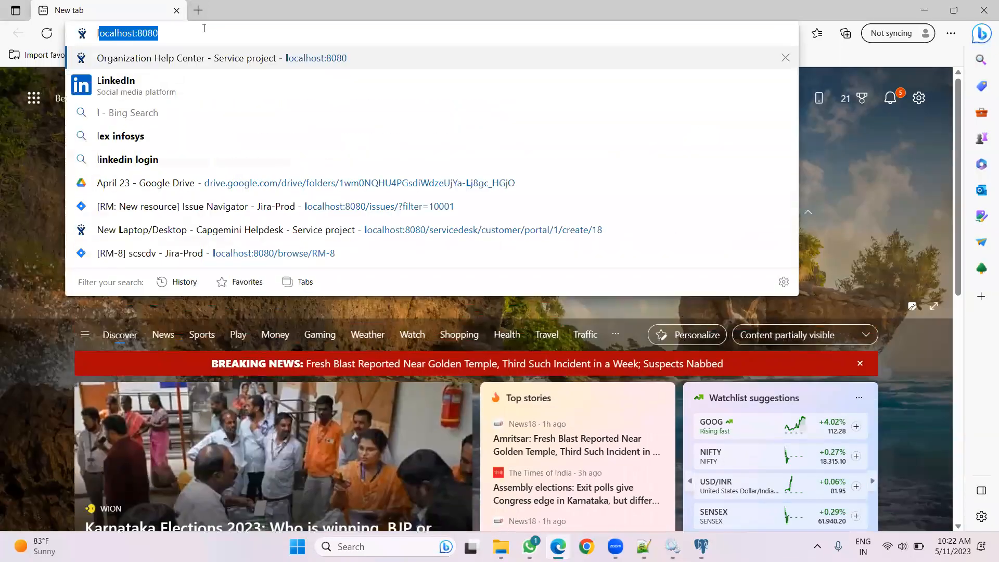
key("Right")
key("Return")
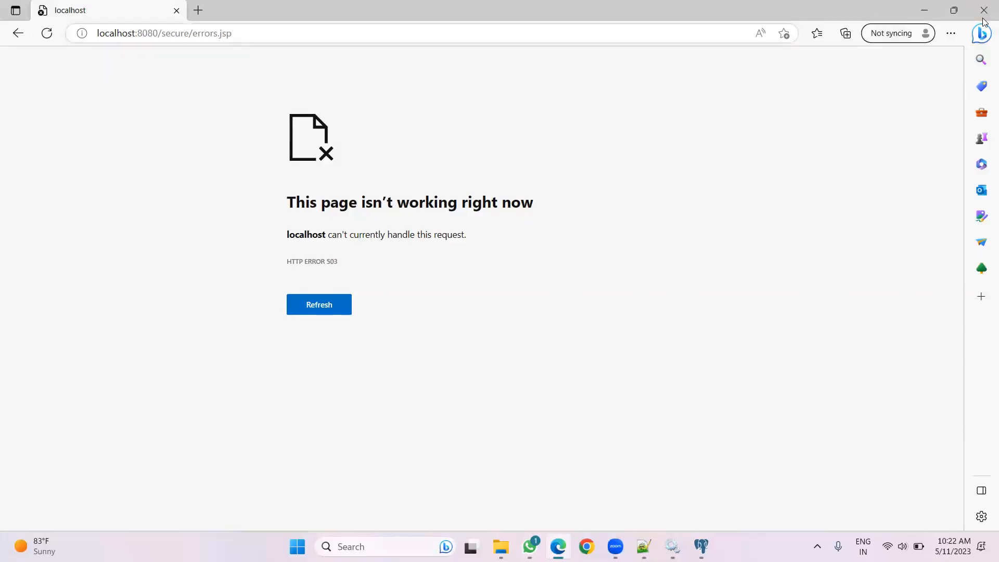
left_click(953, 10)
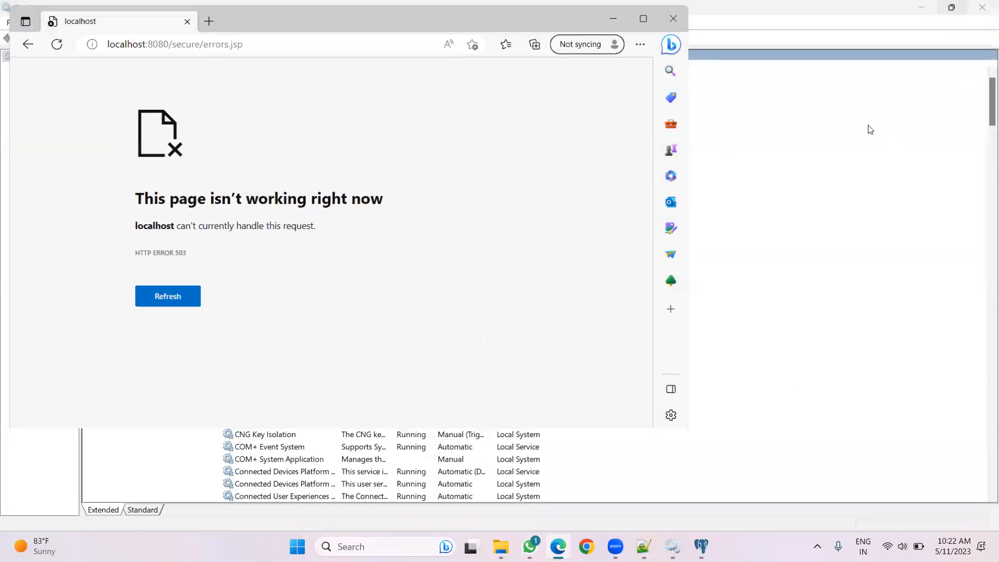
left_click(673, 18)
Load localhost:8080 in Chrome again and return to the Services window
left_click(586, 546)
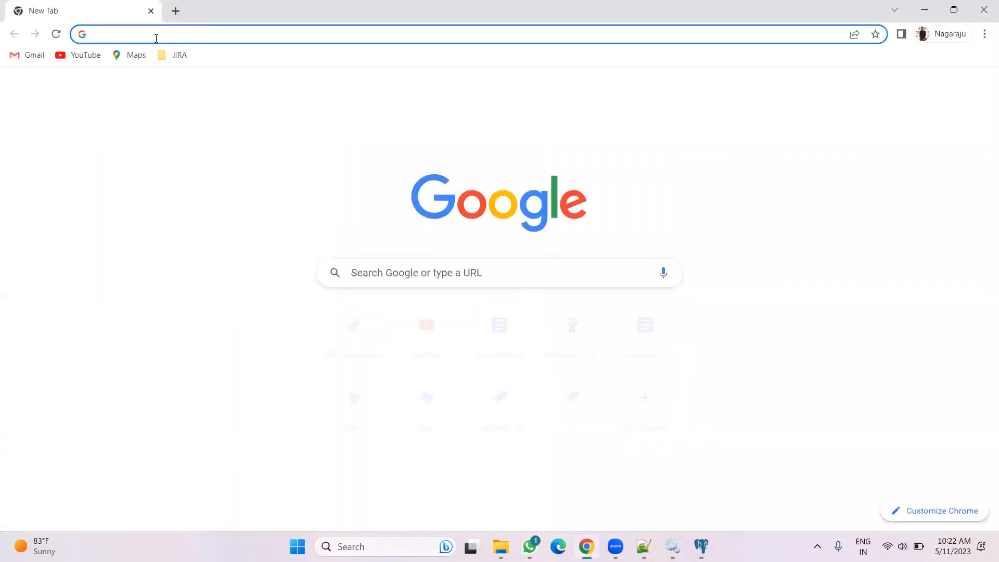
left_click(158, 34)
type("localhost:8080")
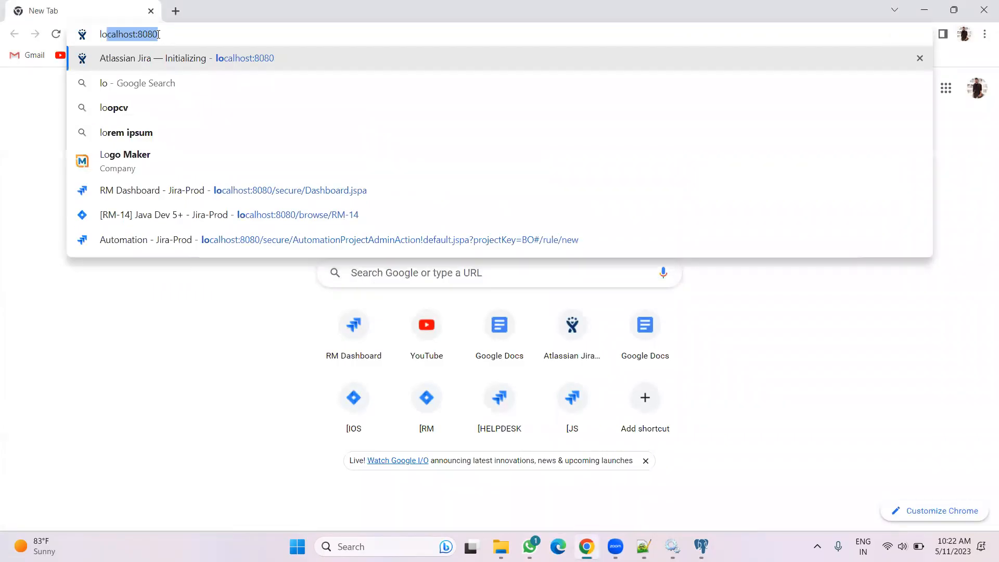
key("Return")
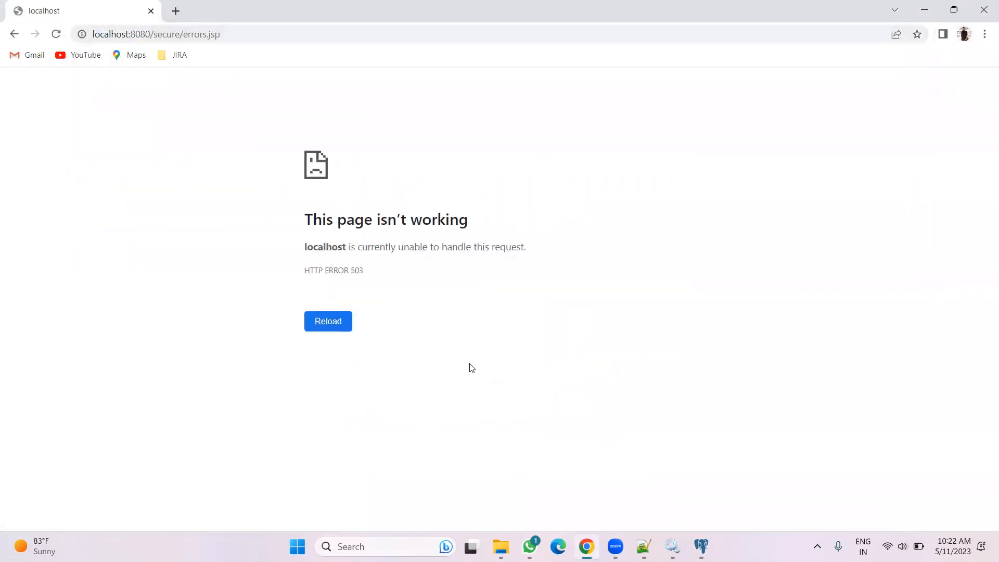
left_click(672, 546)
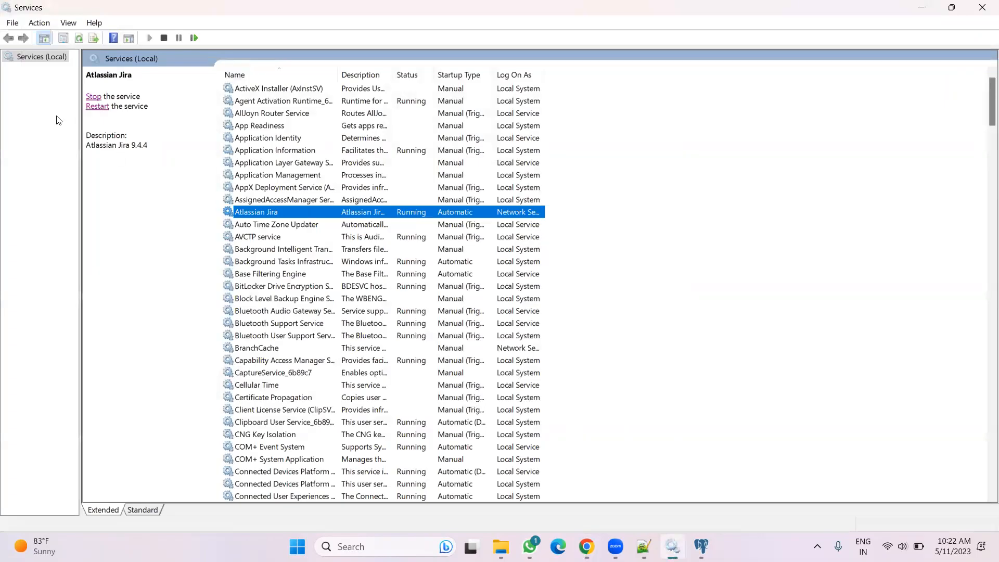
Stop the Atlassian Jira service
left_click(94, 97)
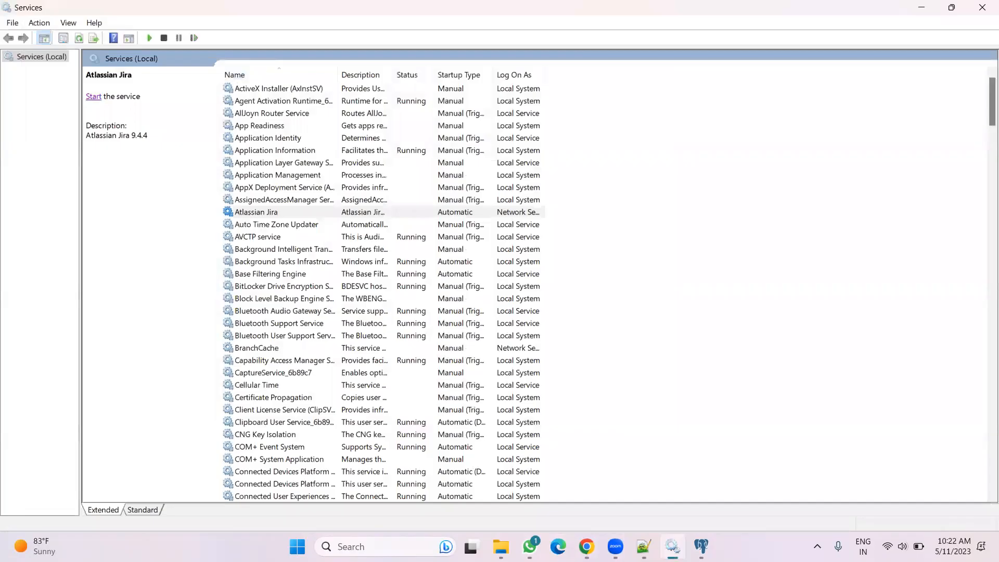
key("alt+Tab")
Delete the .jira-home.lock file from the Jira home folder
right_click(632, 322)
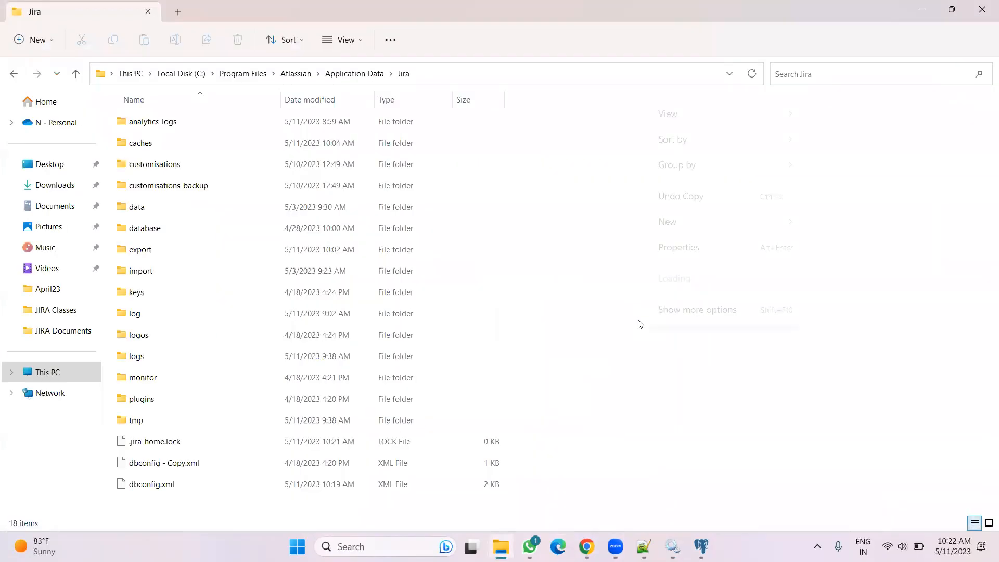
left_click(878, 357)
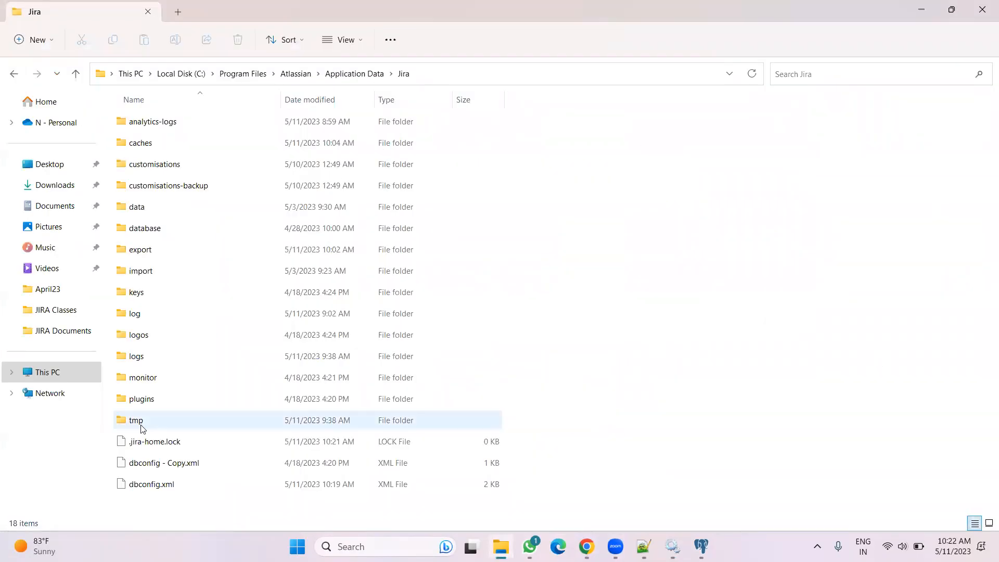
left_click(182, 441)
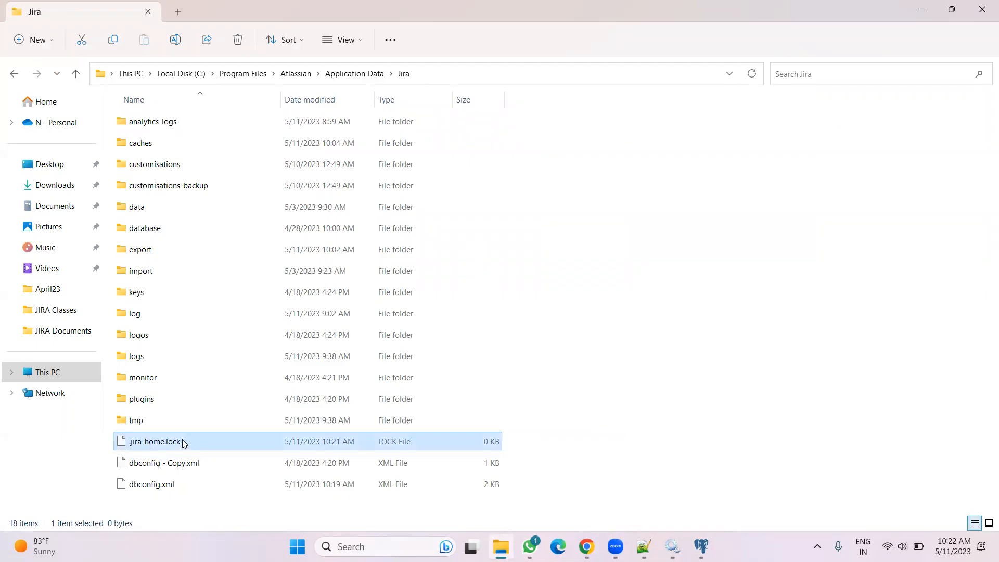
right_click(182, 441)
left_click(307, 453)
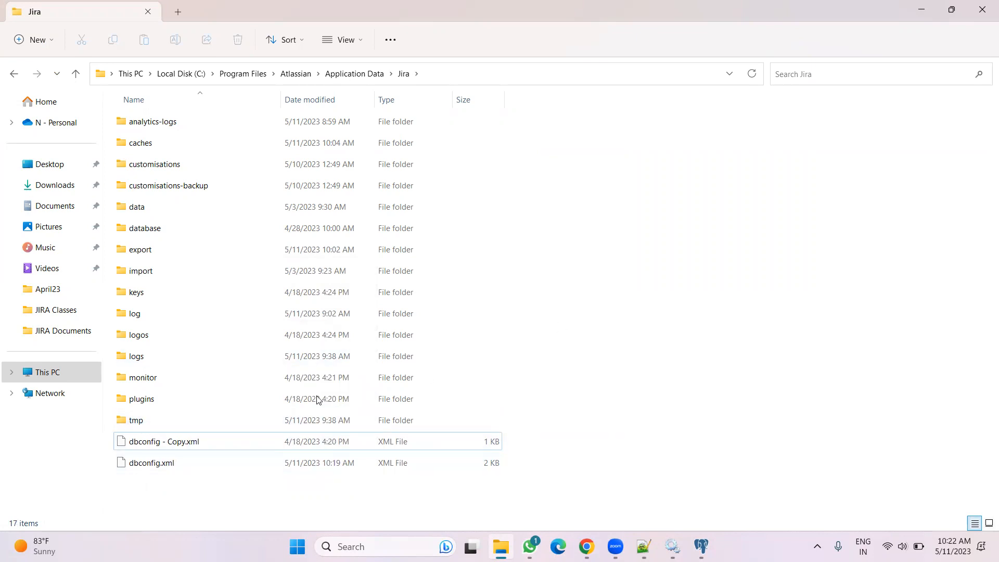
Open the bin folder of the Jira installation under Program Files\Atlassian\Jira
left_click(167, 438)
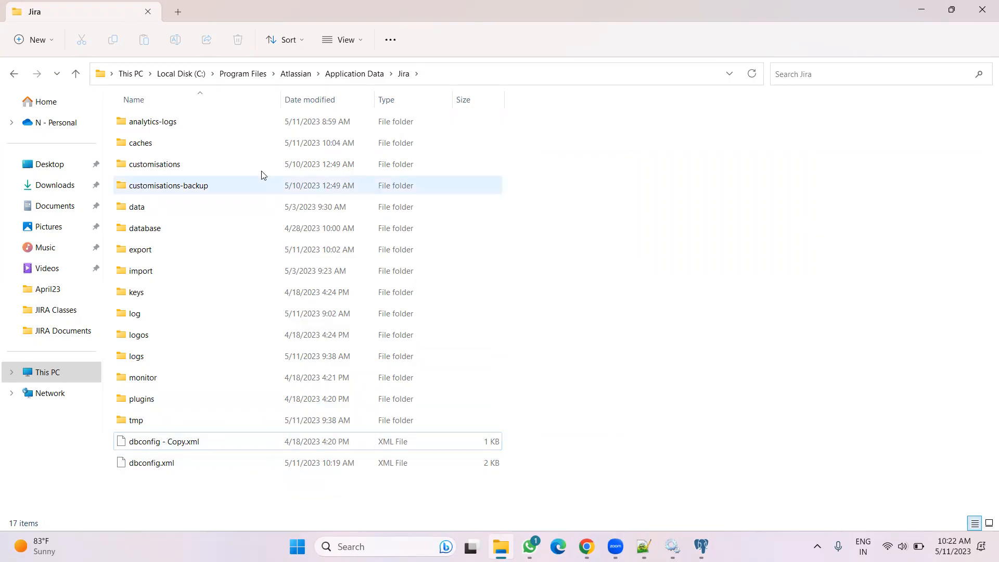
left_click(294, 75)
double_click(152, 145)
left_click(149, 171)
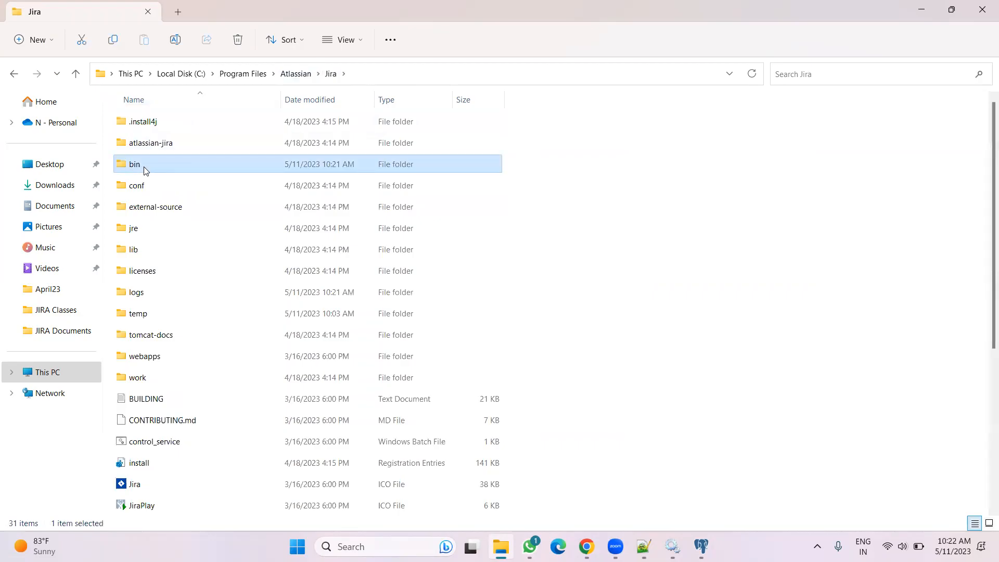
double_click(197, 170)
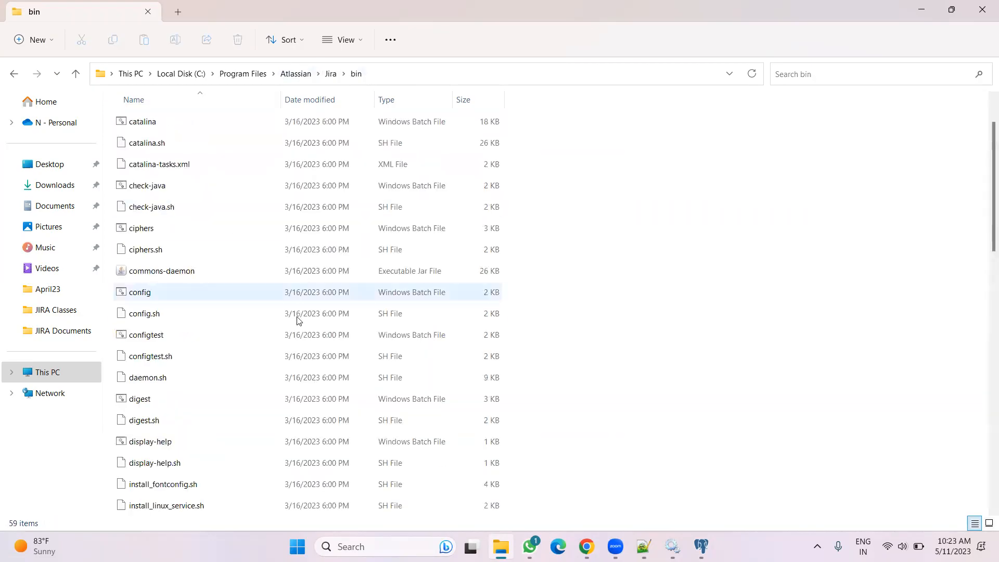
Run the startup batch file from the bin folder and allow OpenJDK through the Windows Defender Firewall
scroll(260, 328, "down", 10)
scroll(232, 335, "up", 3)
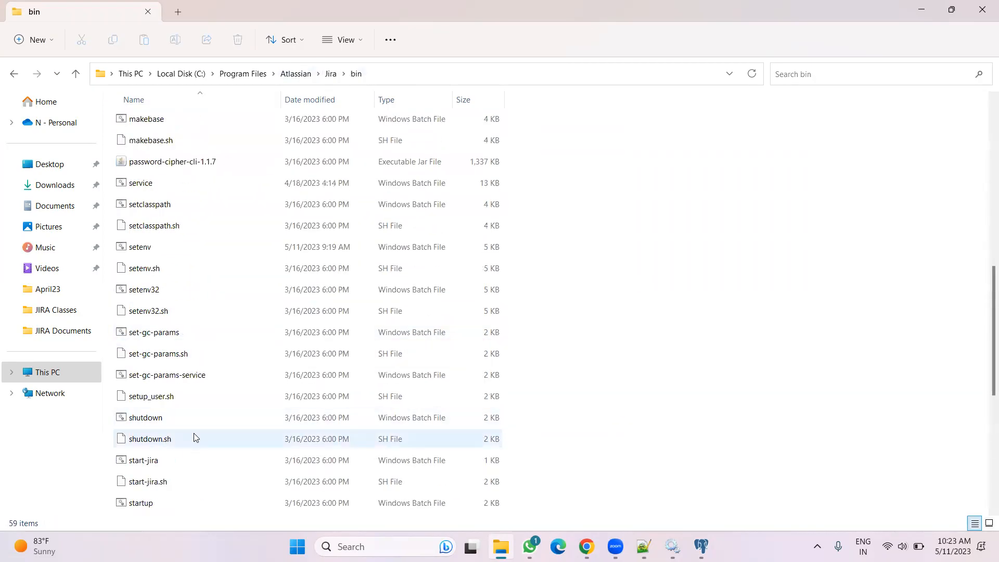
scroll(178, 399, "up", 1)
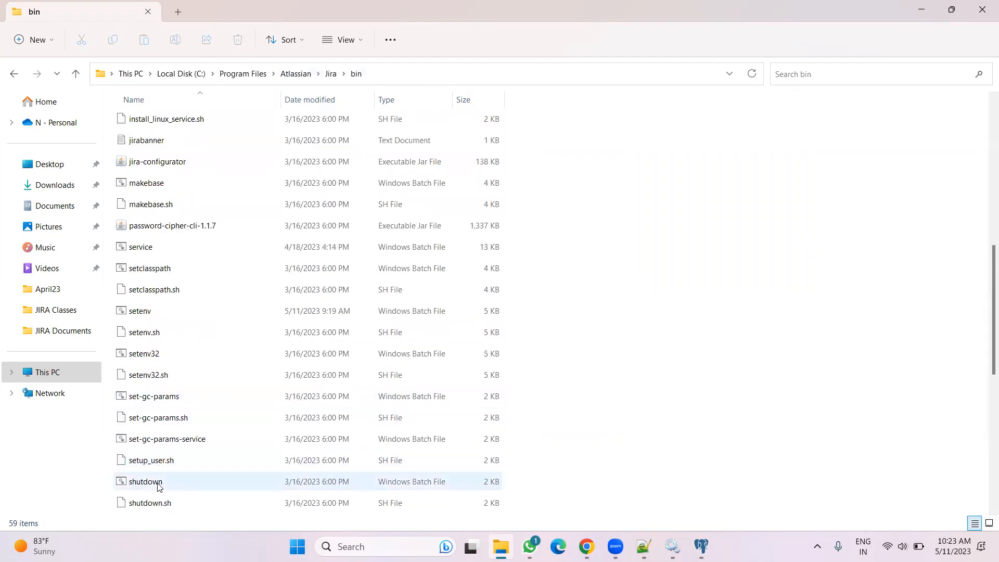
scroll(158, 462, "up", 4)
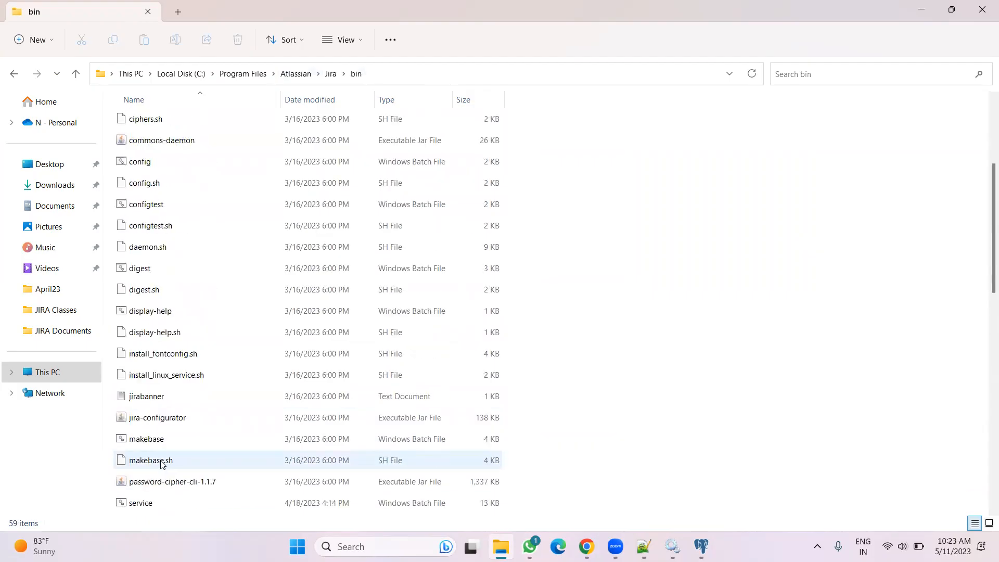
scroll(161, 460, "down", 10)
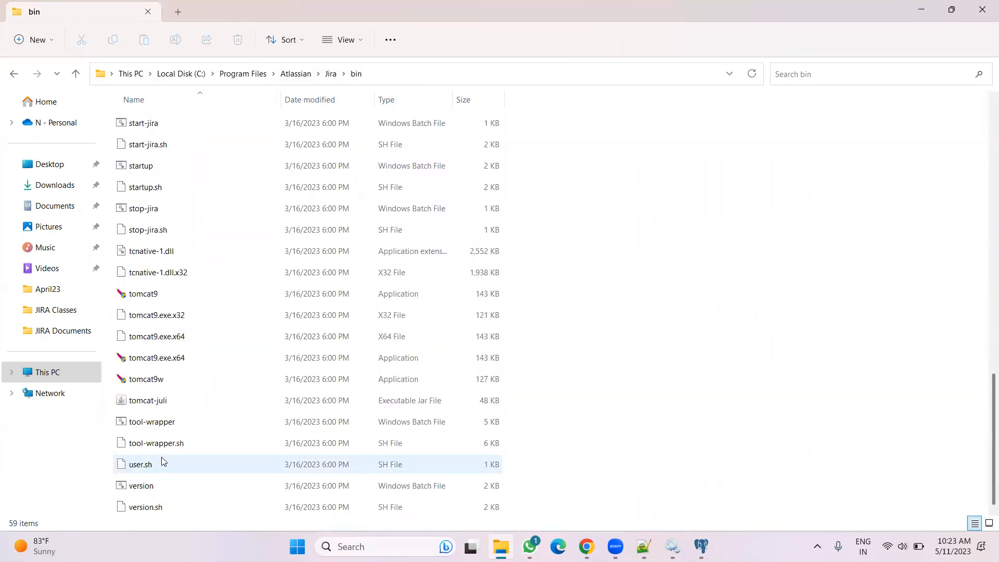
scroll(161, 458, "up", 2)
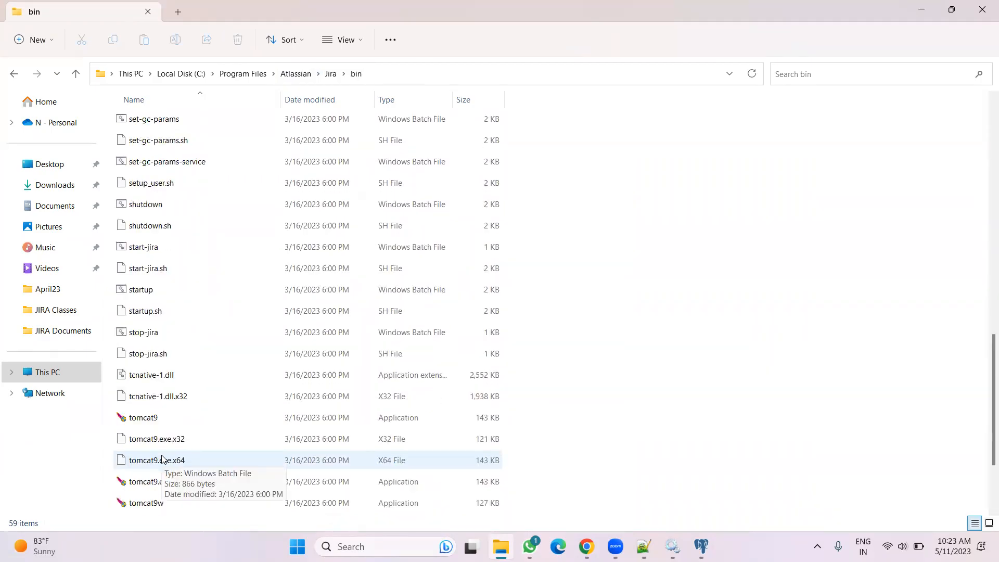
double_click(148, 290)
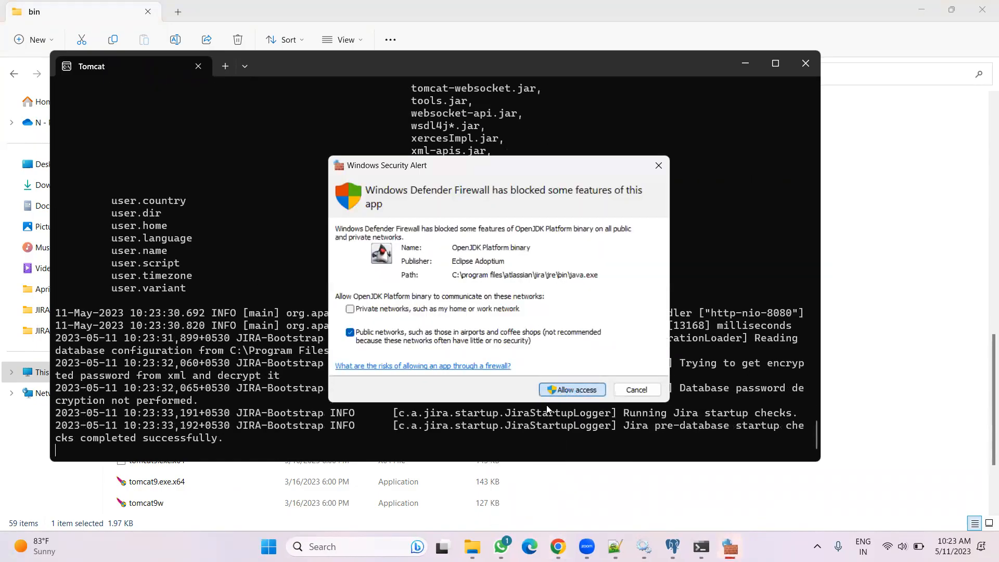
left_click(572, 390)
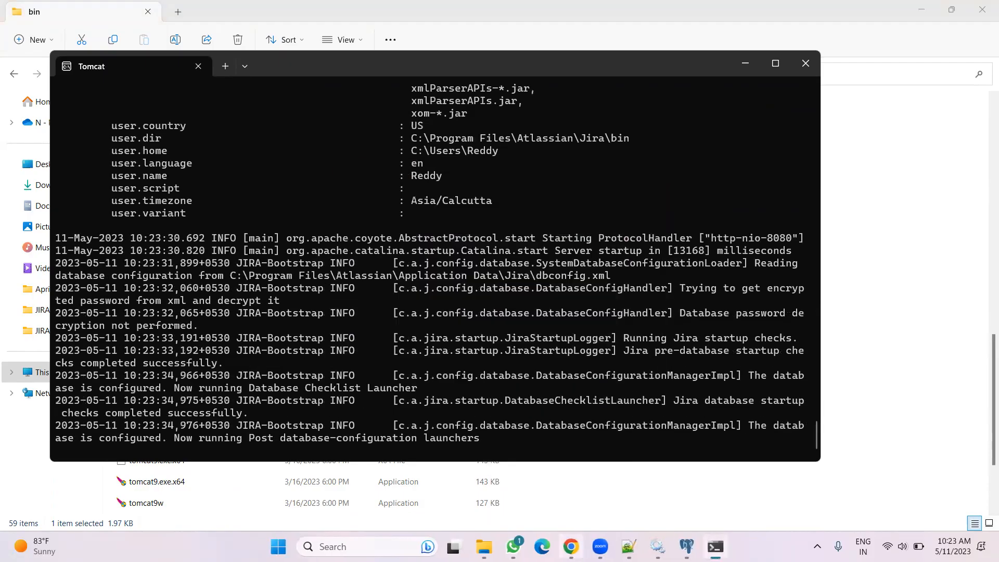
Switch to Chrome, open a new tab and close the localhost error tab
left_click(571, 546)
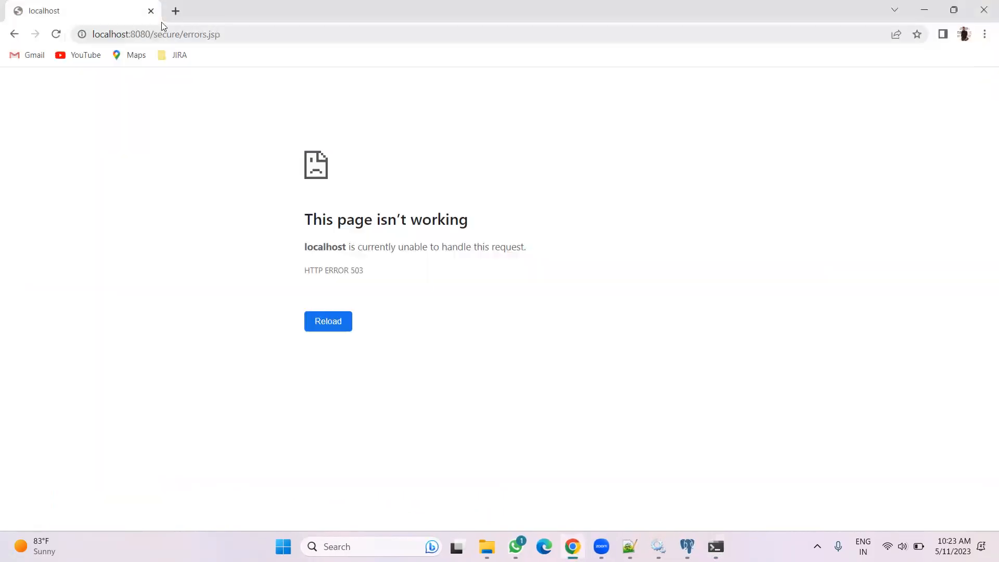
left_click(175, 10)
left_click(151, 11)
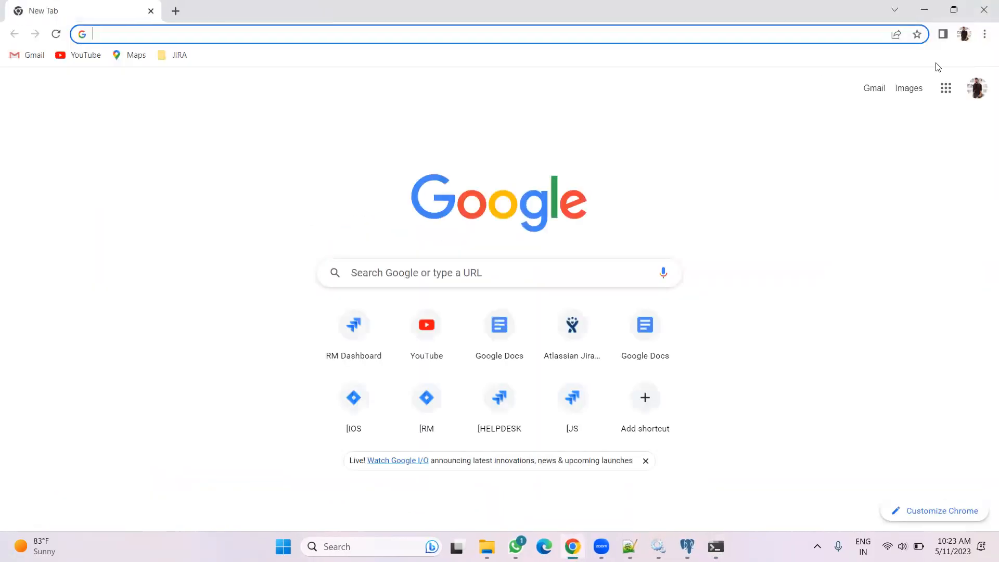
Clear Chrome's browsing data for the last hour from the History page
left_click(984, 34)
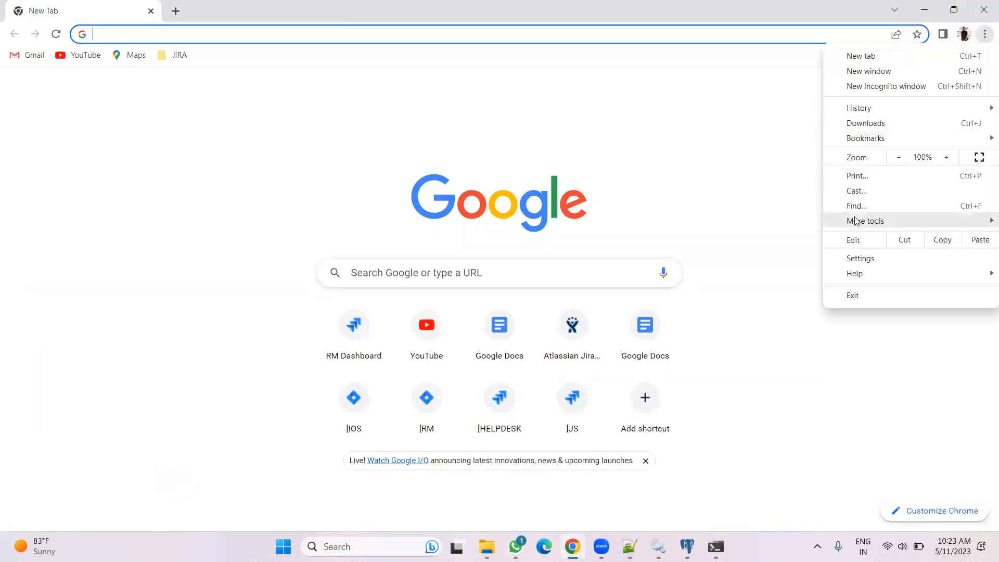
mouse_move(868, 108)
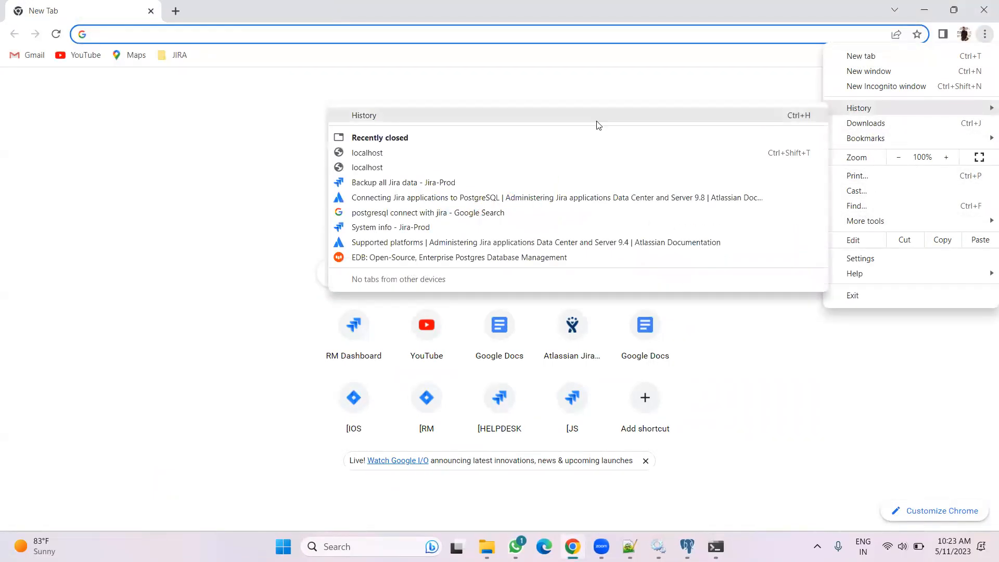
left_click(379, 120)
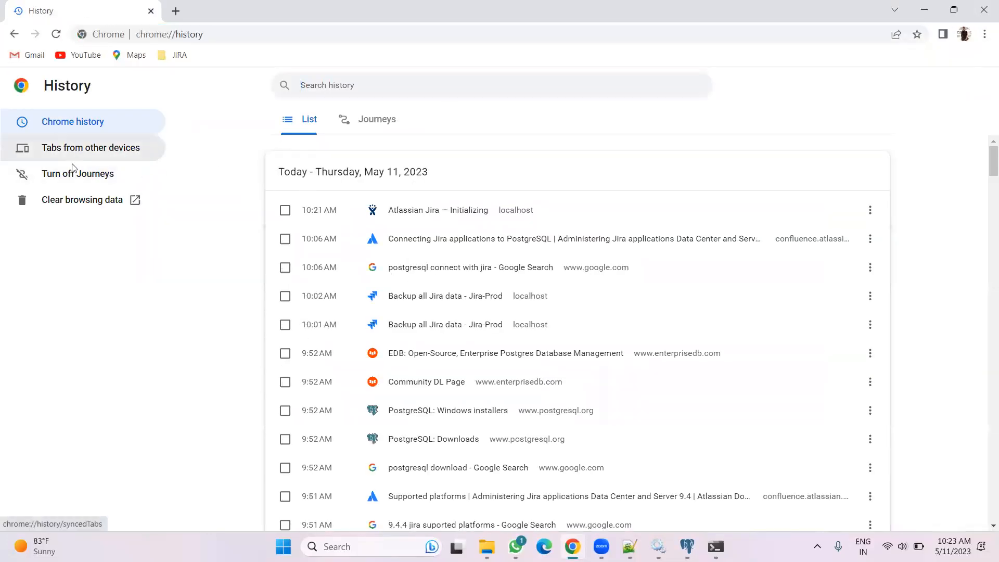
left_click(69, 201)
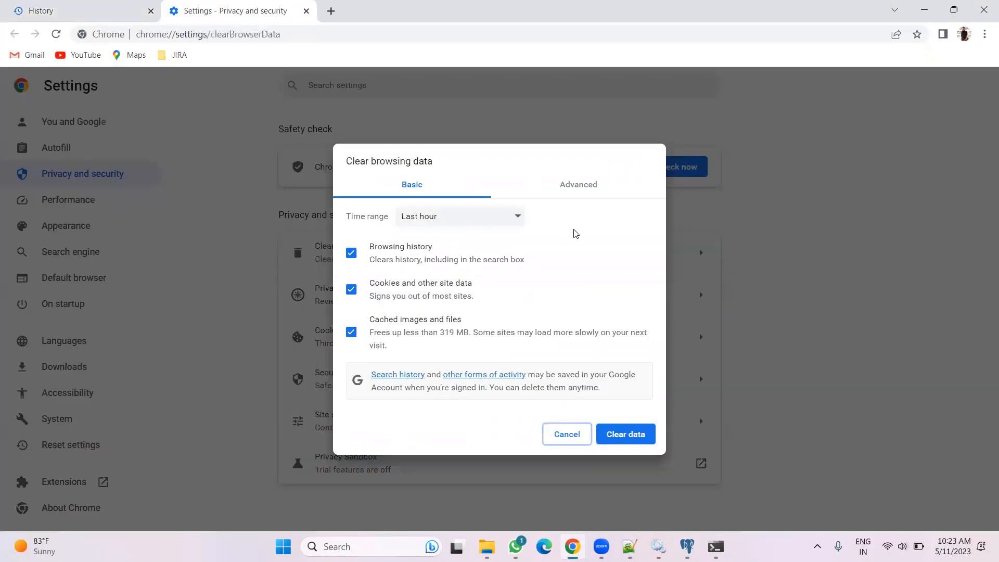
left_click(628, 433)
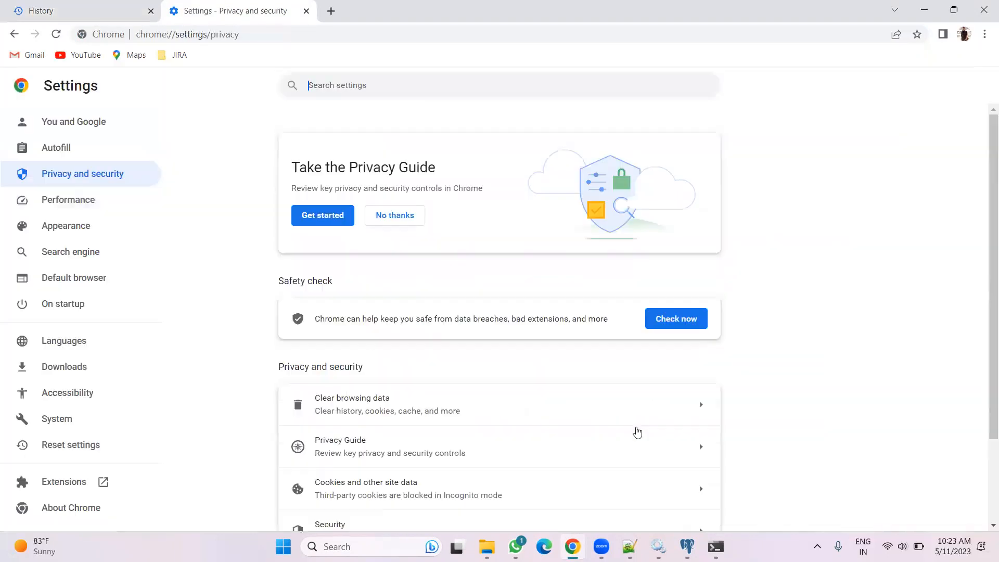
Close the extra tabs and load localhost:8080 in a fresh tab
left_click(330, 11)
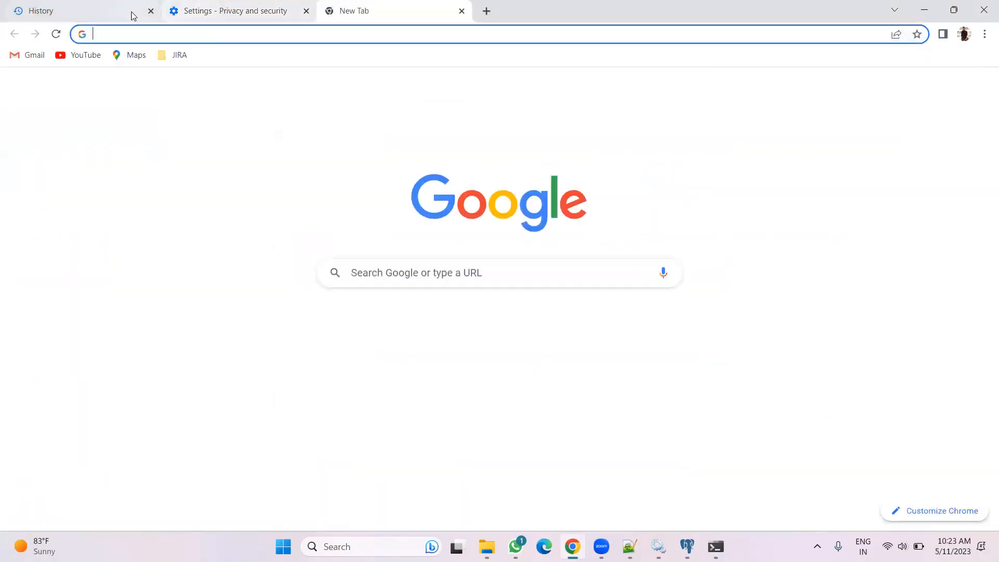
left_click(149, 11)
left_click(150, 11)
left_click(152, 35)
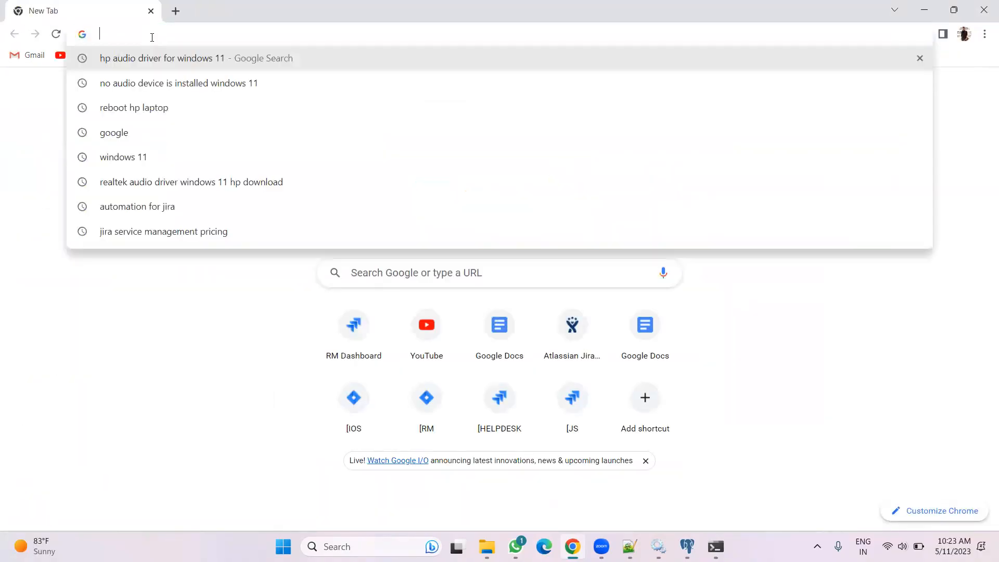
type("localhost:8080")
key("Return")
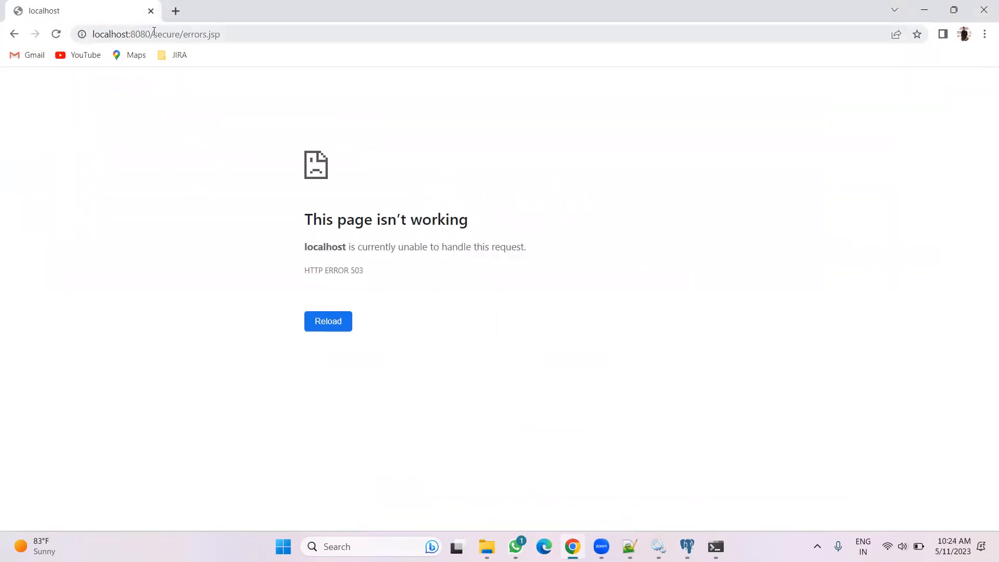
Try reopening a localhost:8080 page from the address suggestions, then minimize Chrome
left_click_drag(151, 34, 344, 39)
key("BackSpace")
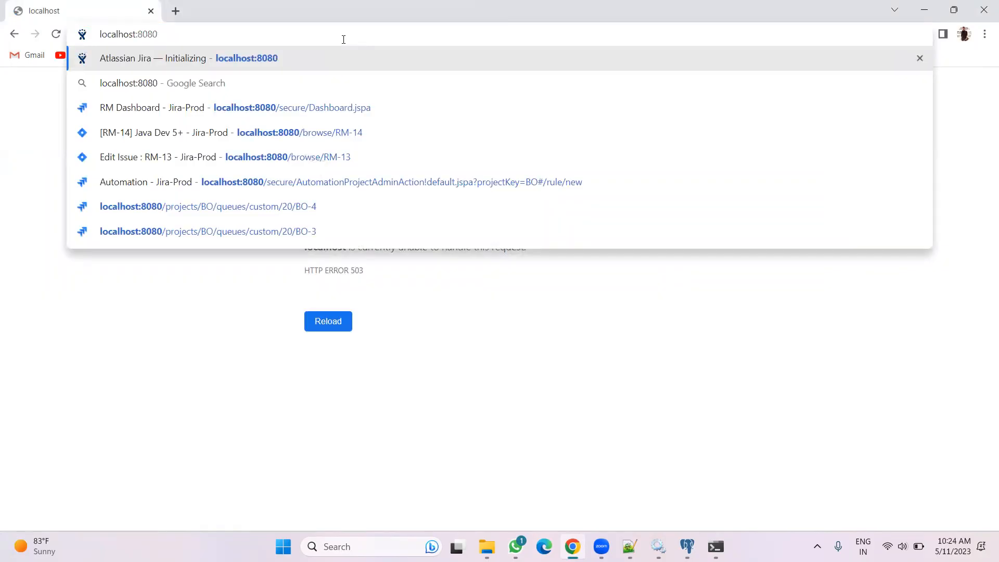
left_click(312, 110)
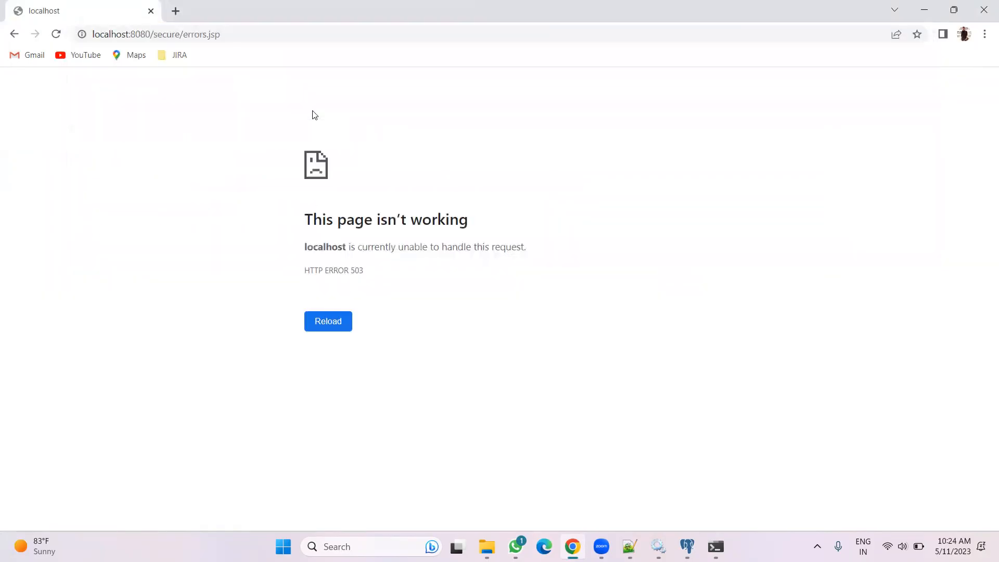
left_click(924, 9)
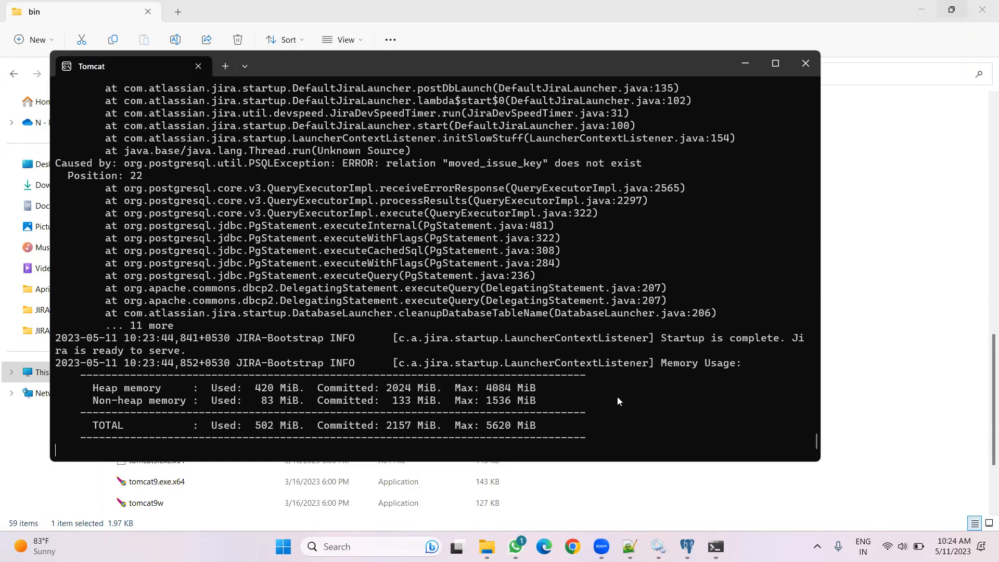
Scroll through the Tomcat console log to examine the Jira startup errors
scroll(617, 397, "up", 1)
scroll(617, 399, "up", 1)
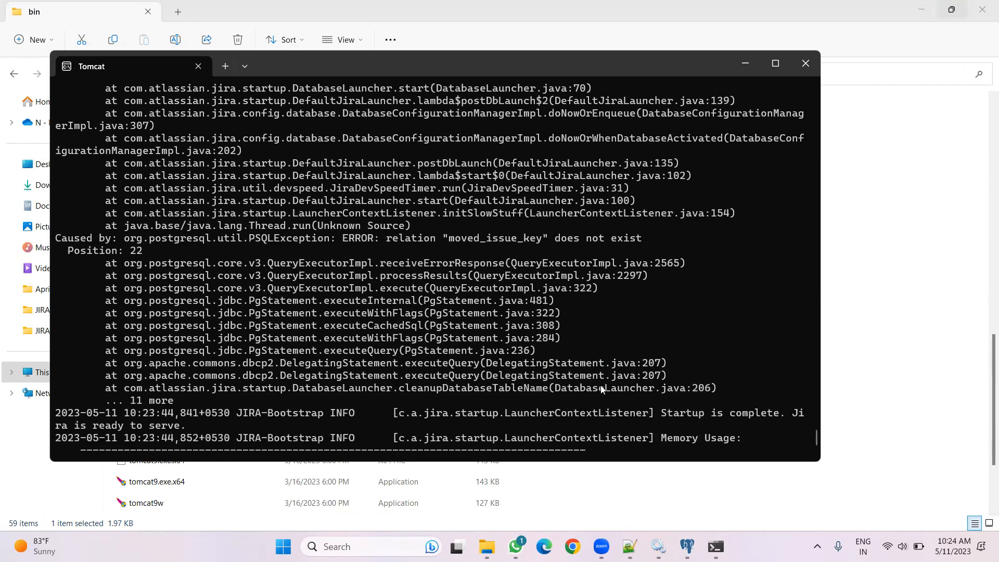
scroll(600, 388, "up", 1)
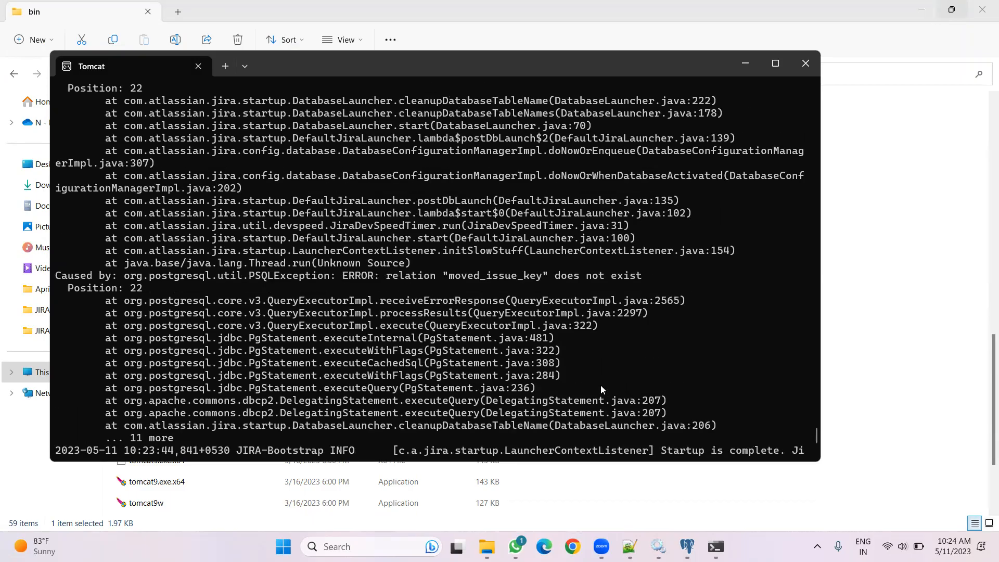
scroll(601, 388, "up", 3)
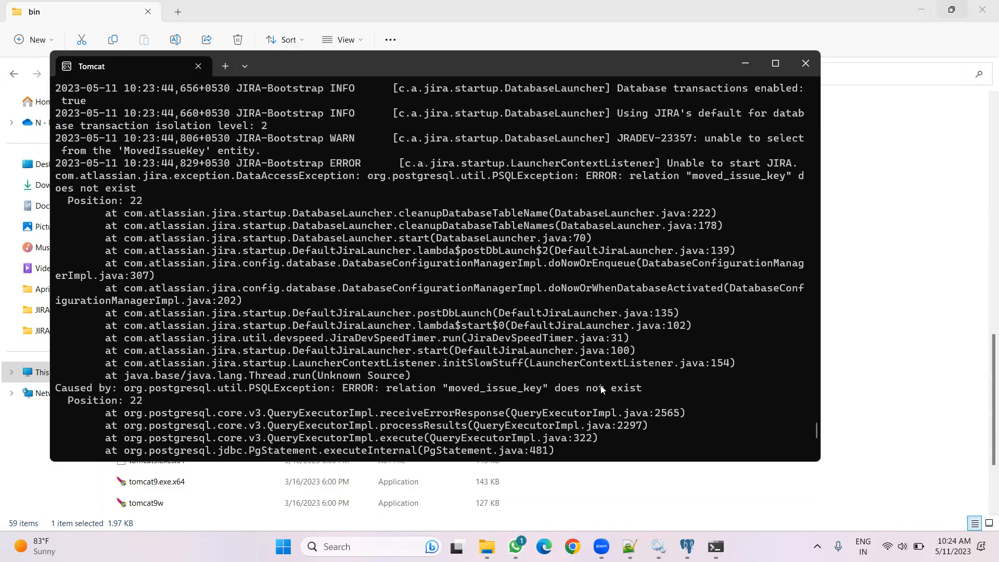
scroll(600, 388, "up", 4)
scroll(600, 388, "up", 1)
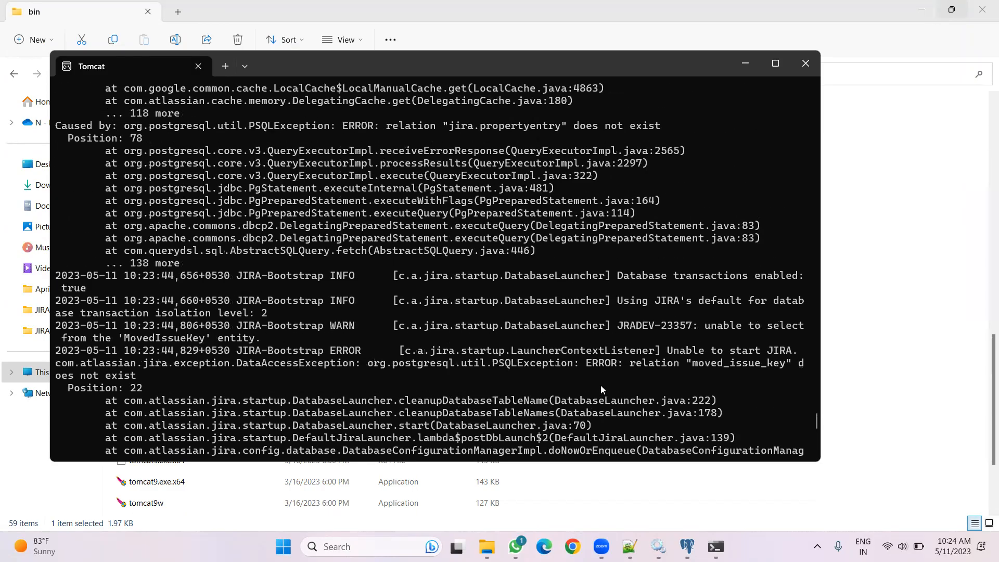
scroll(600, 385, "down", 7)
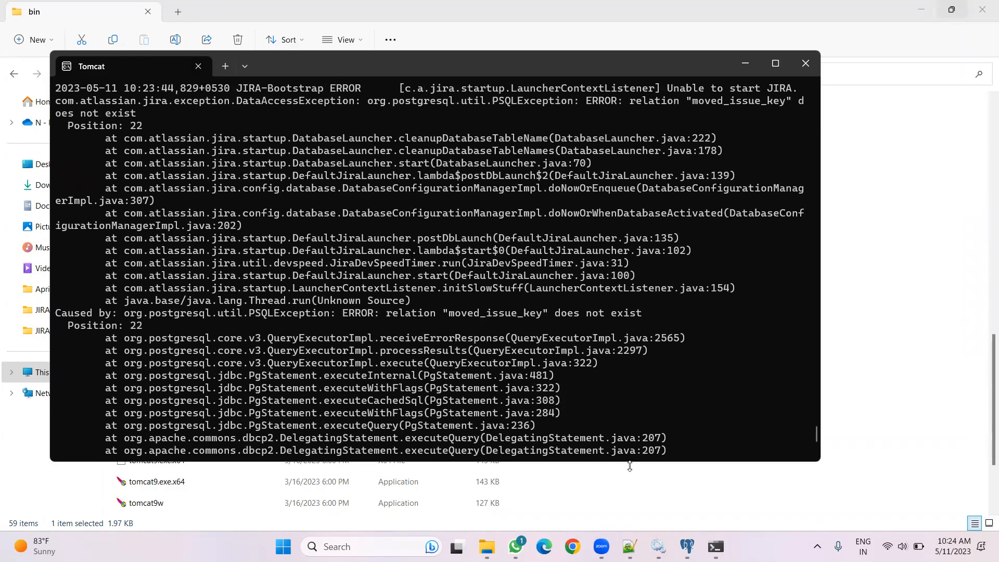
Switch to pgAdmin and collapse the PostgreSQL 13 server tree
left_click(687, 546)
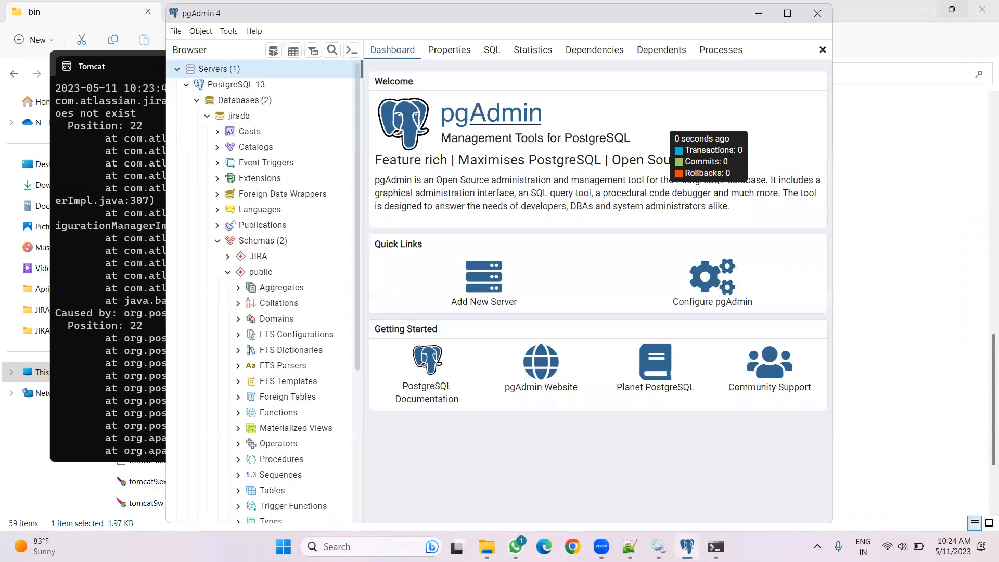
left_click(184, 87)
left_click(185, 87)
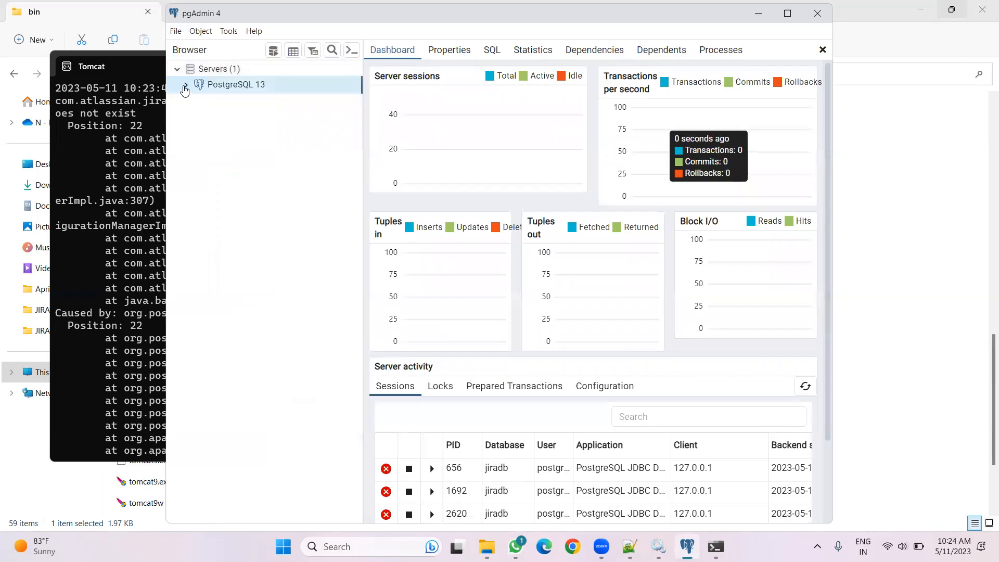
Expand the jiradb and postgres databases in the server tree to inspect their schemas
left_click(185, 87)
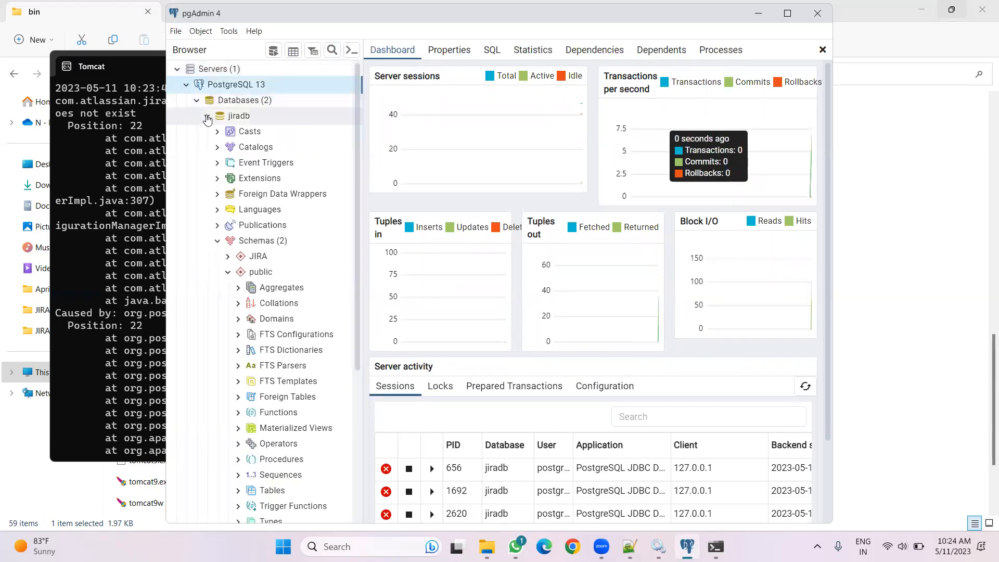
left_click(207, 116)
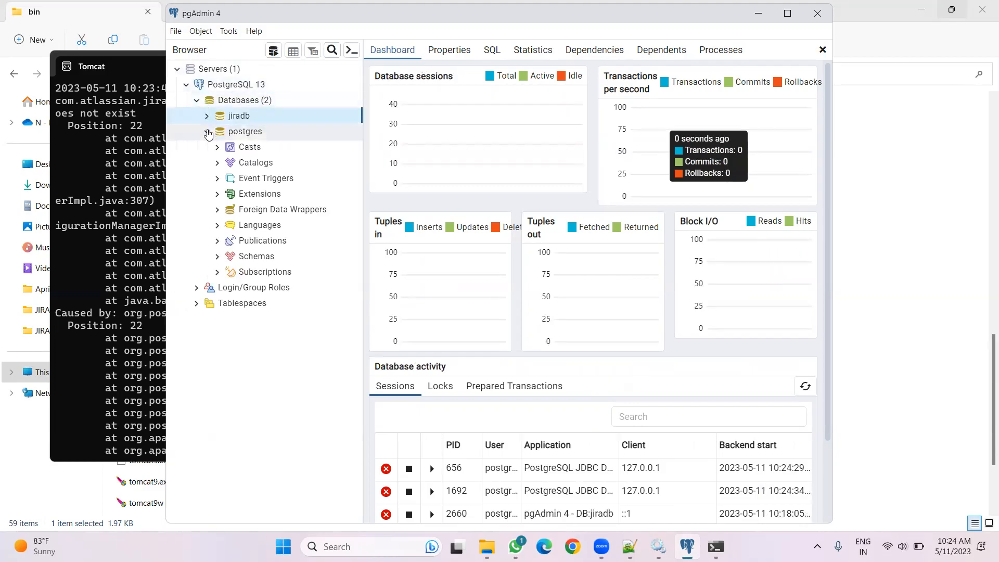
left_click(207, 132)
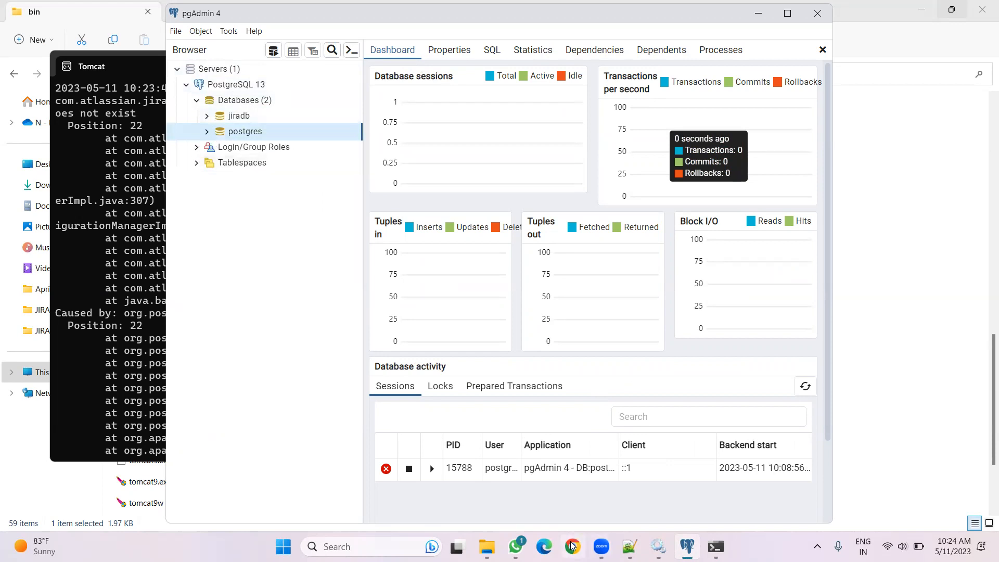
Scroll back through the Tomcat console log to examine the Jira startup errors, then minimize it
left_click(716, 547)
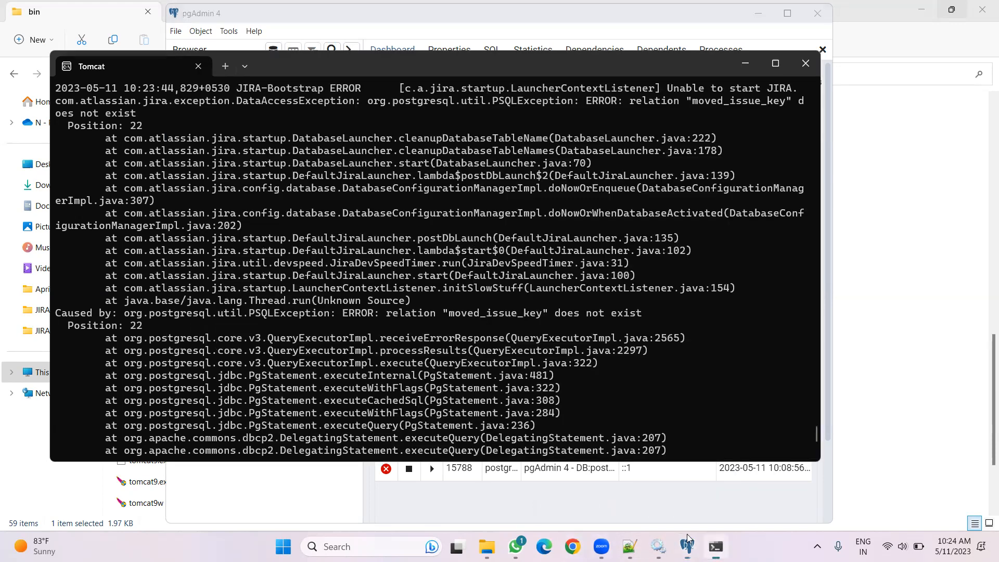
scroll(491, 328, "up", 4)
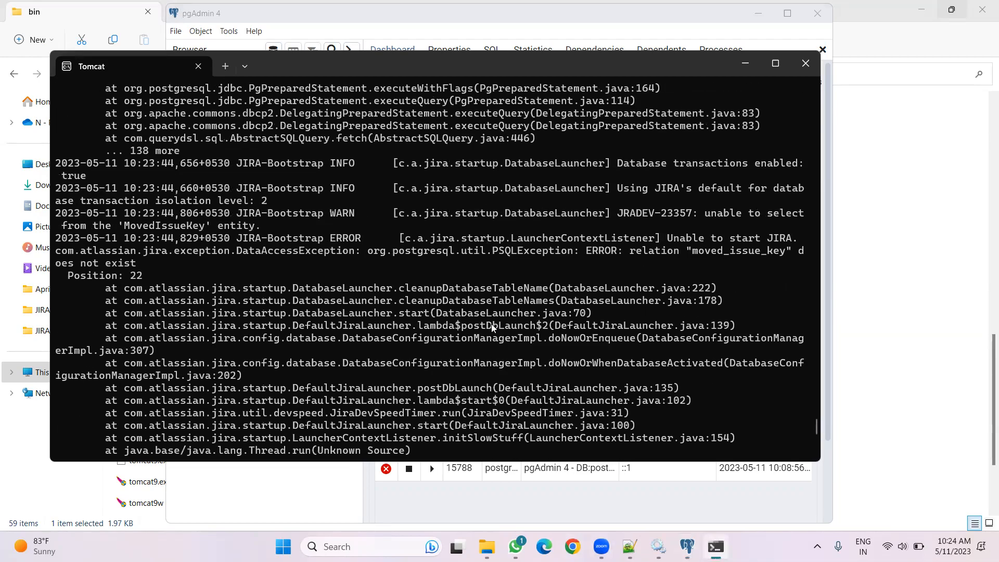
scroll(492, 328, "up", 1)
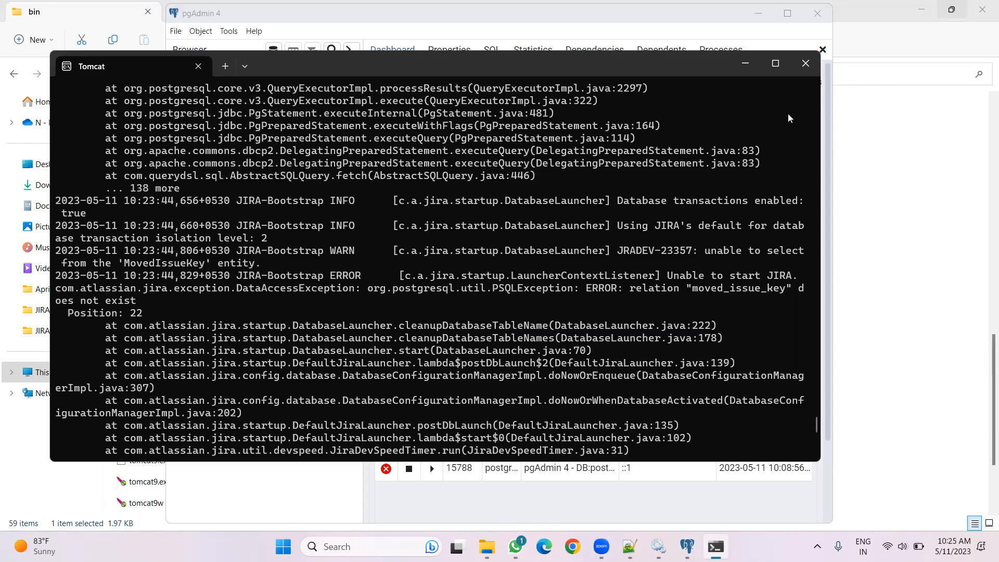
scroll(641, 282, "up", 4)
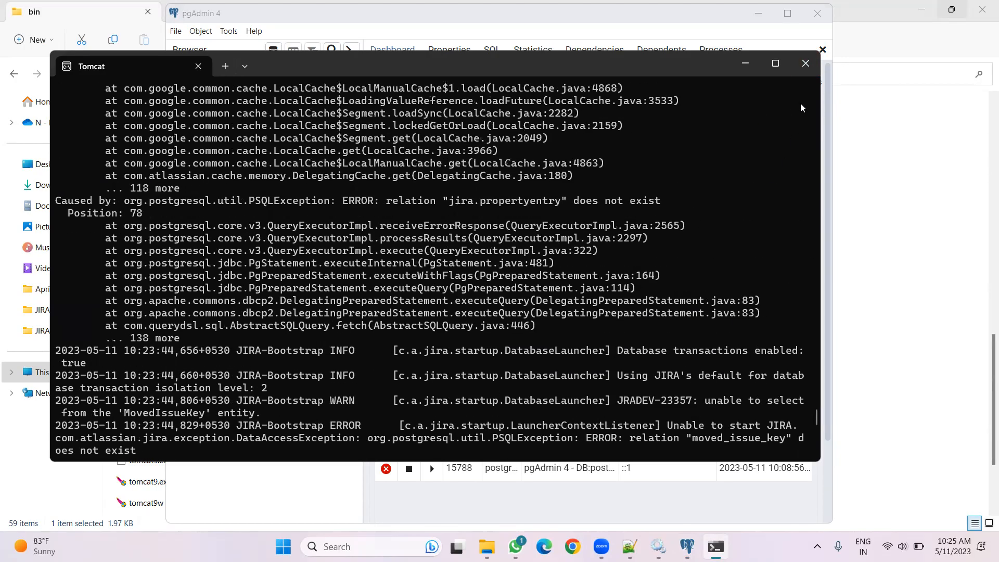
left_click(796, 68)
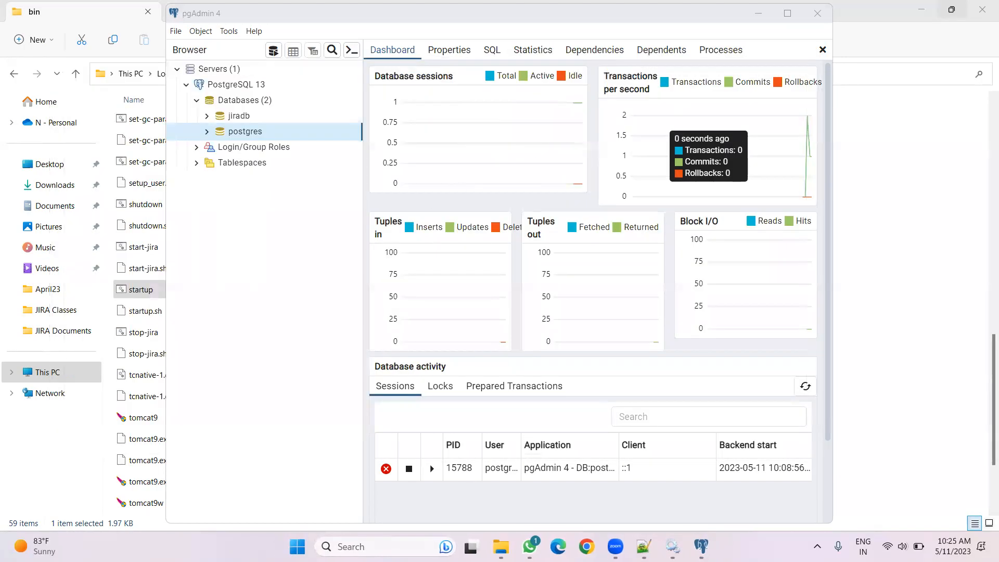
Launch the Jira configuration tool from the Jira bin folder
left_click(504, 544)
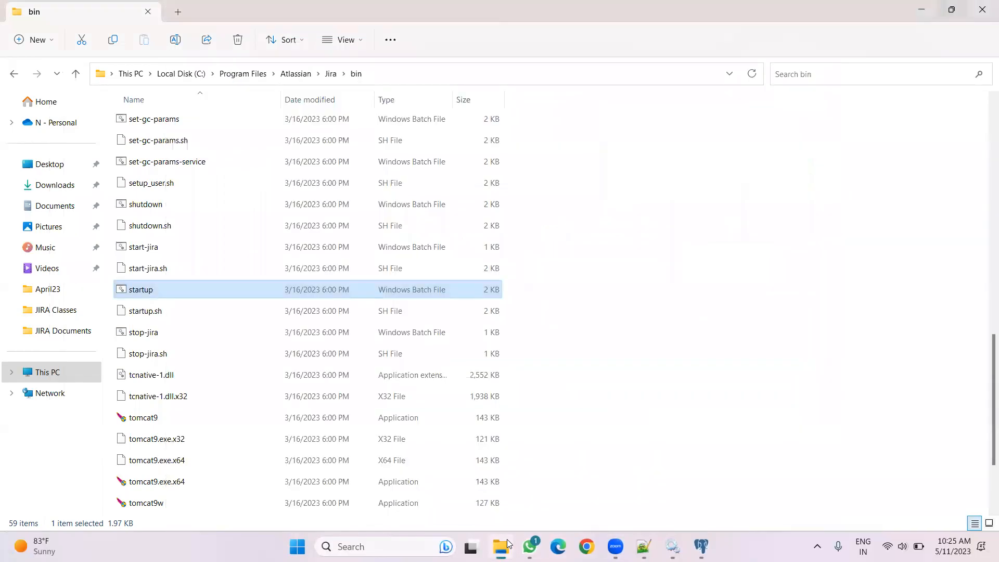
scroll(171, 265, "up", 2)
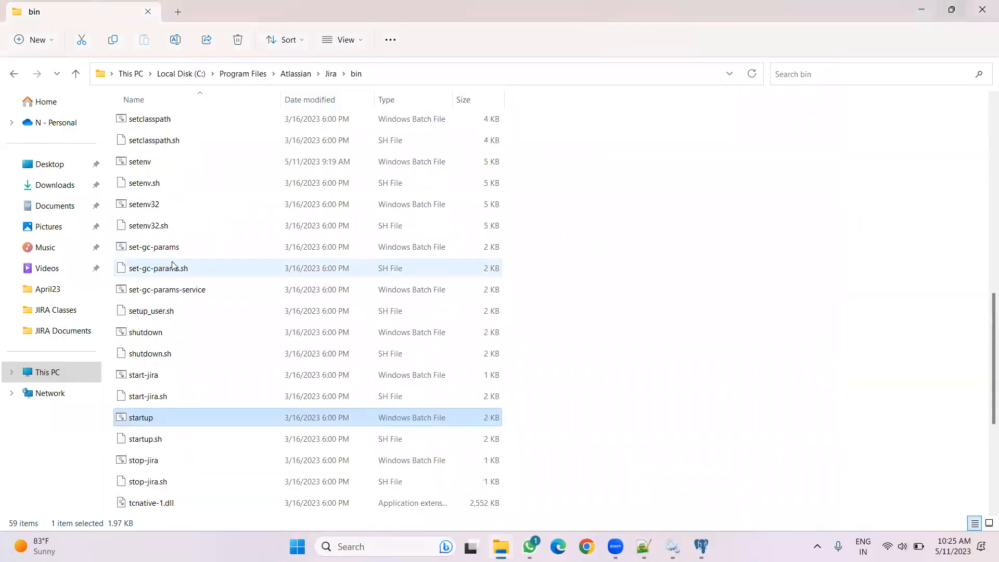
scroll(172, 264, "up", 9)
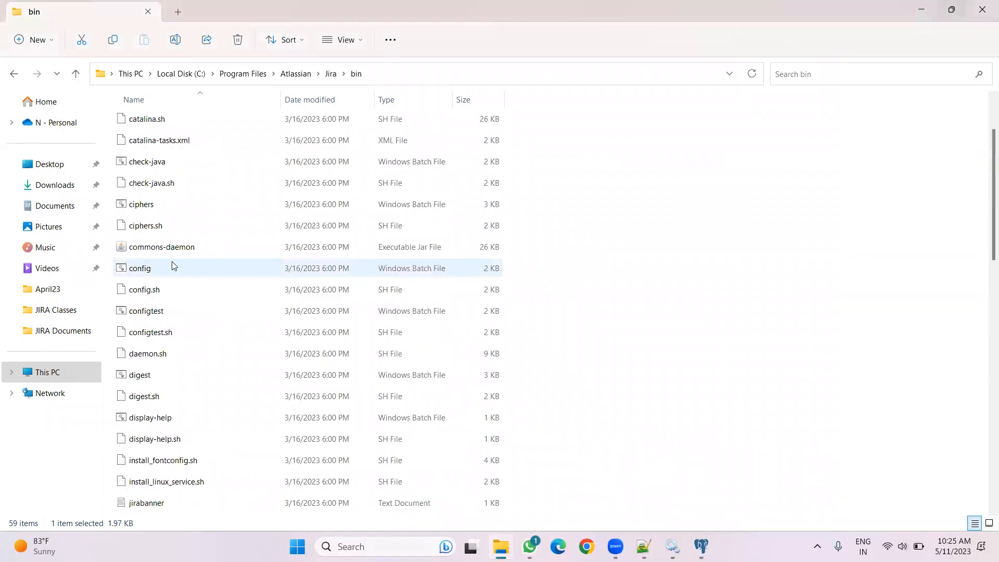
scroll(172, 249, "up", 1)
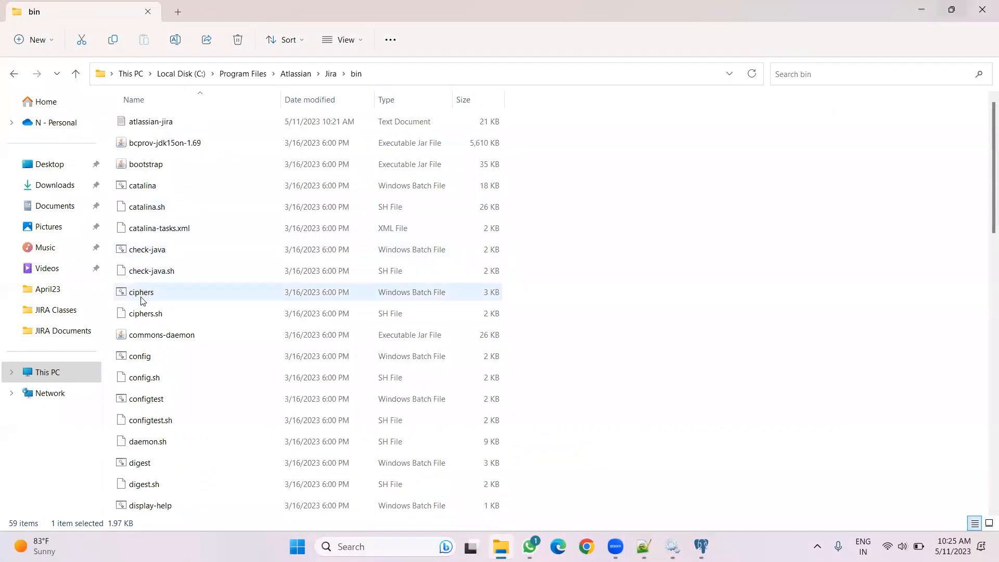
double_click(151, 359)
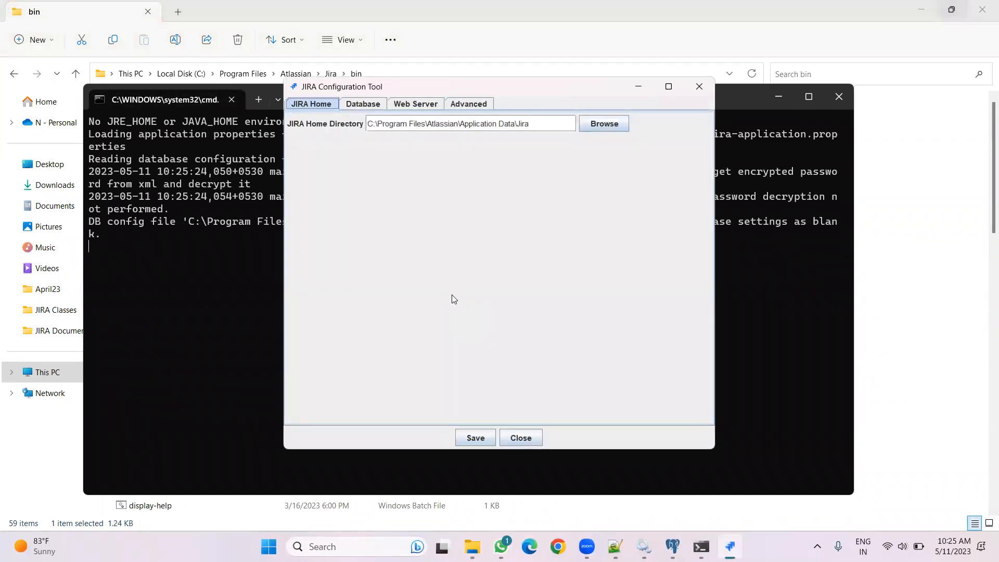
Set the database connection's database to postgres and schema to public, and test the connection
left_click(371, 108)
left_click_drag(357, 182, 269, 182)
type("postgres")
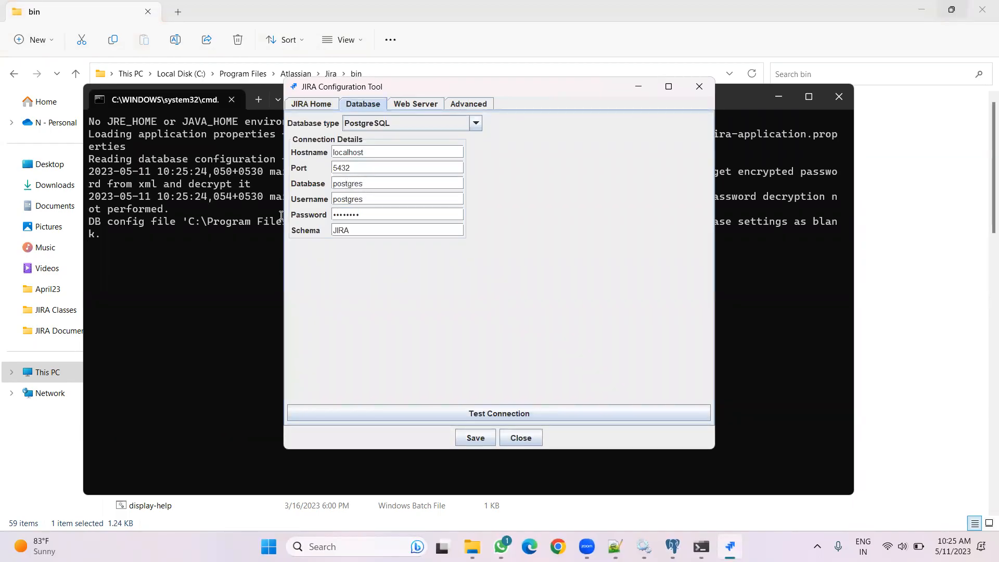
left_click_drag(359, 232, 300, 234)
type("public")
left_click(484, 414)
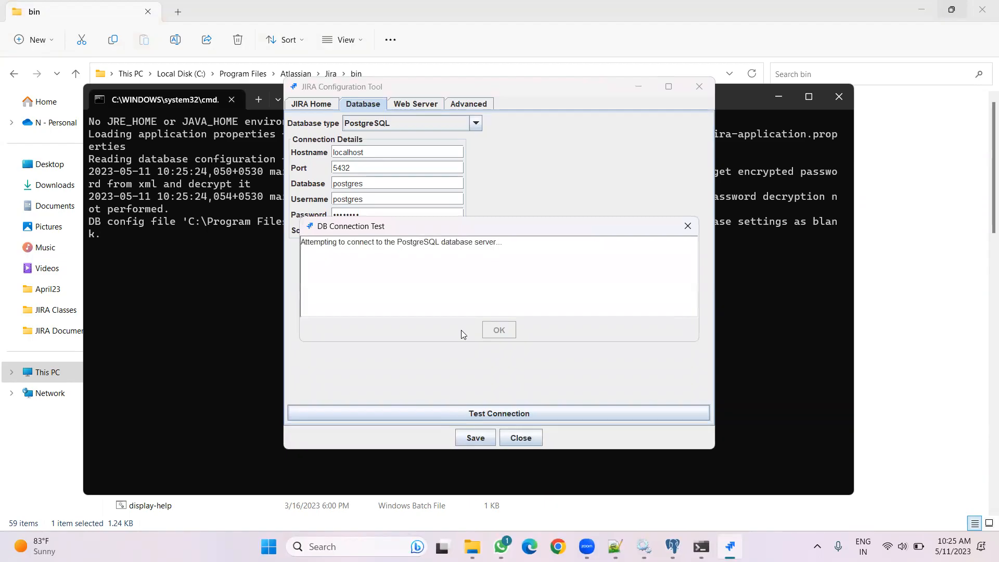
left_click(497, 329)
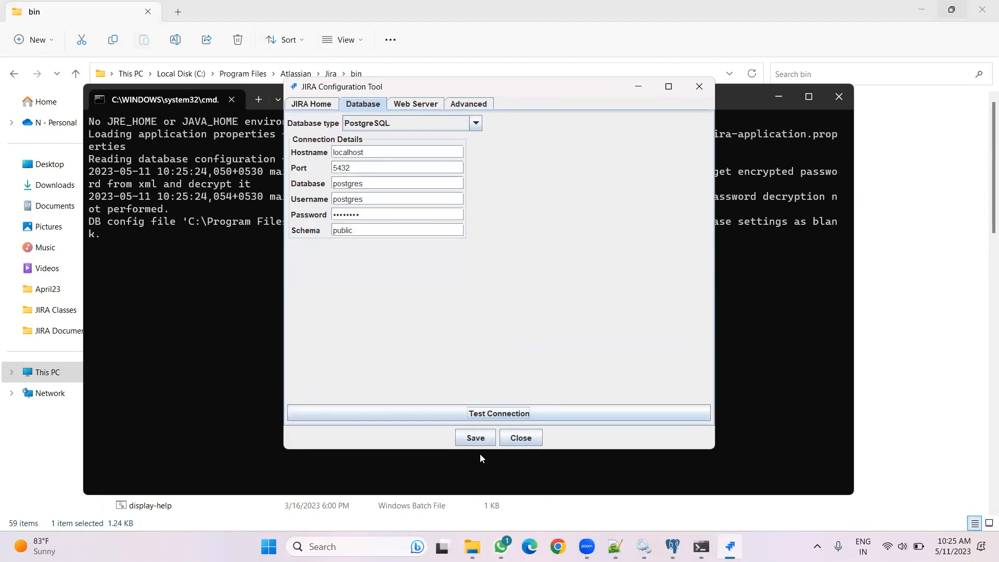
Save the database settings and close the configuration tool
left_click(474, 436)
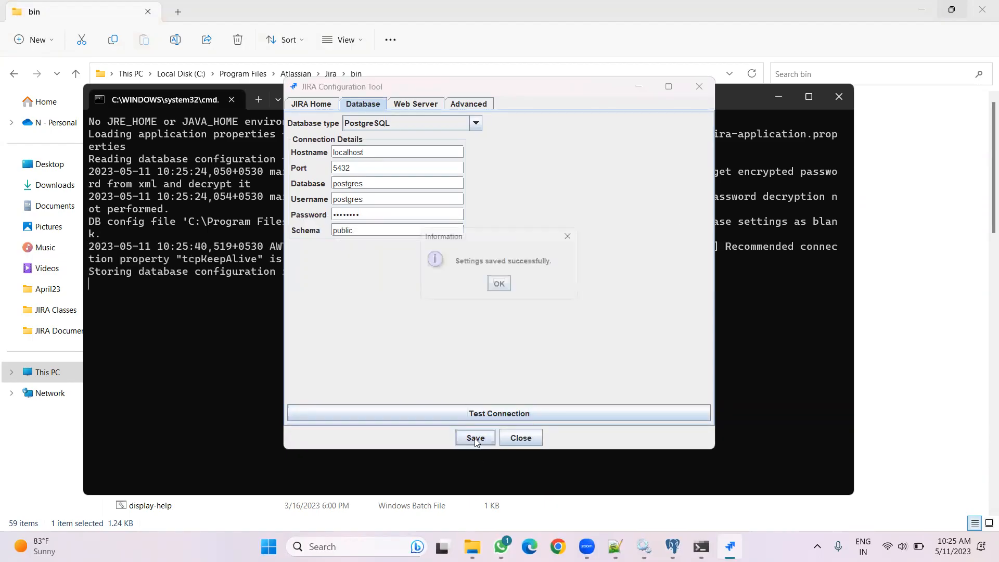
left_click(496, 286)
left_click(517, 438)
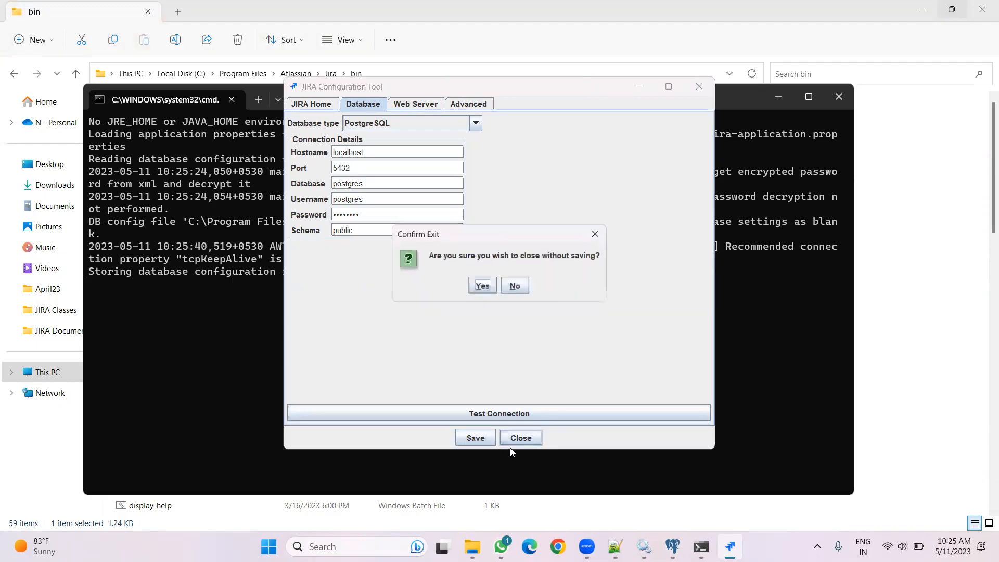
left_click(488, 285)
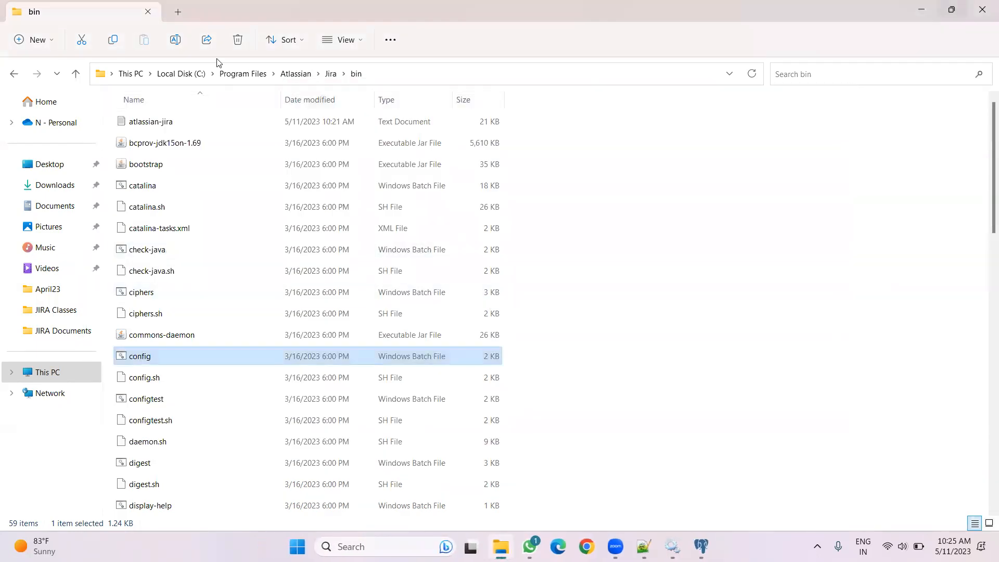
Open the Jira home folder under Atlassian Application Data
left_click(283, 75)
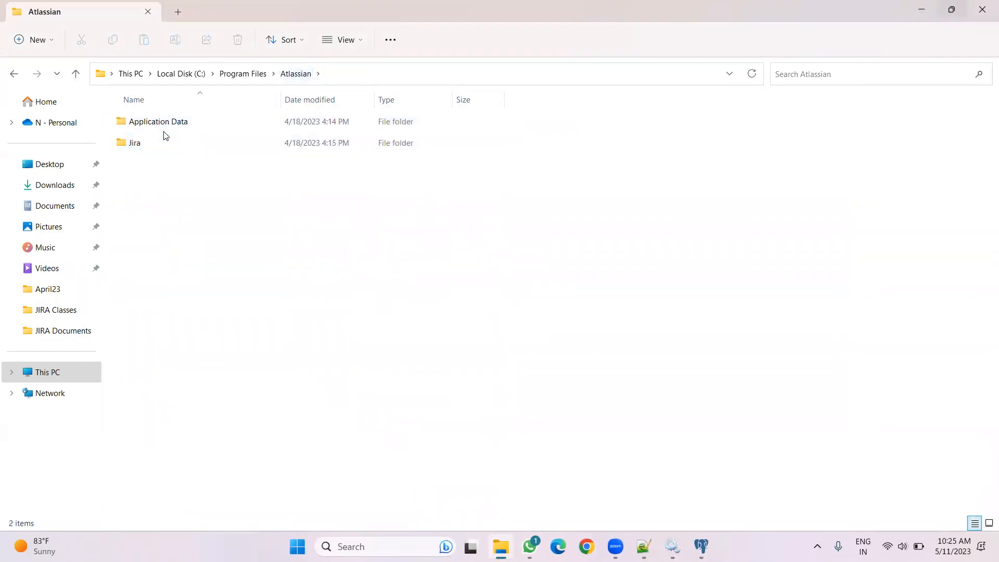
double_click(165, 125)
double_click(165, 127)
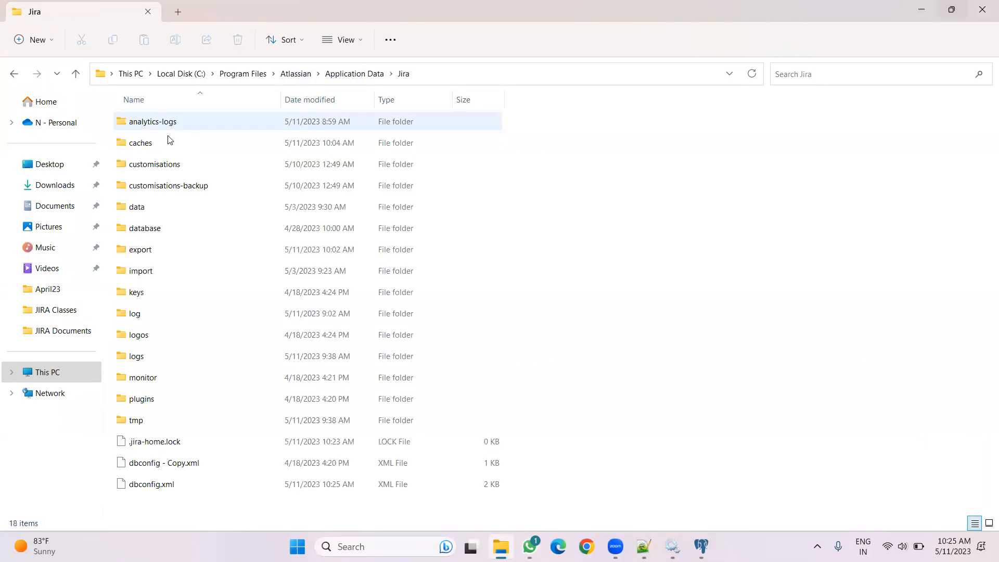
left_click(178, 444)
right_click(178, 443)
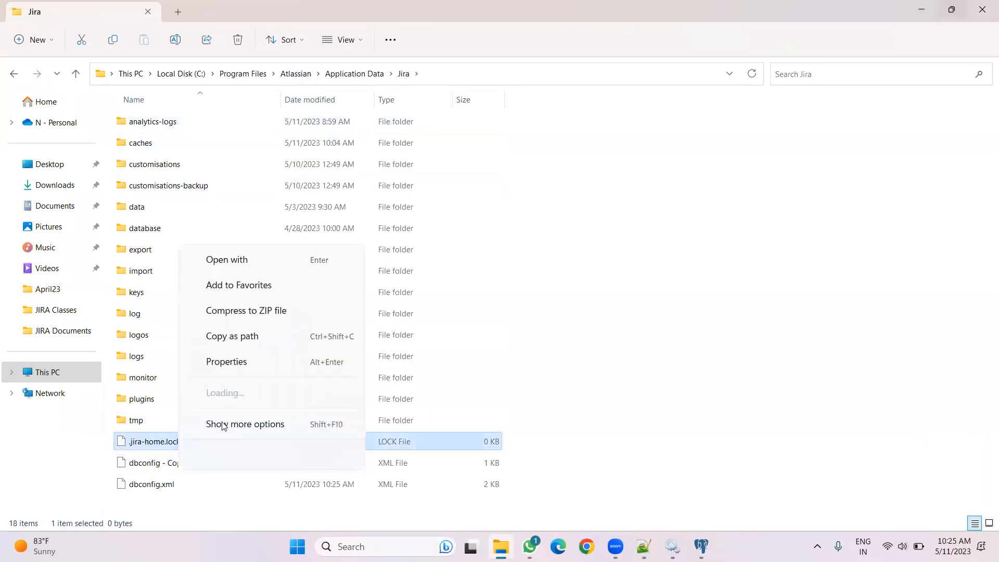
left_click(295, 451)
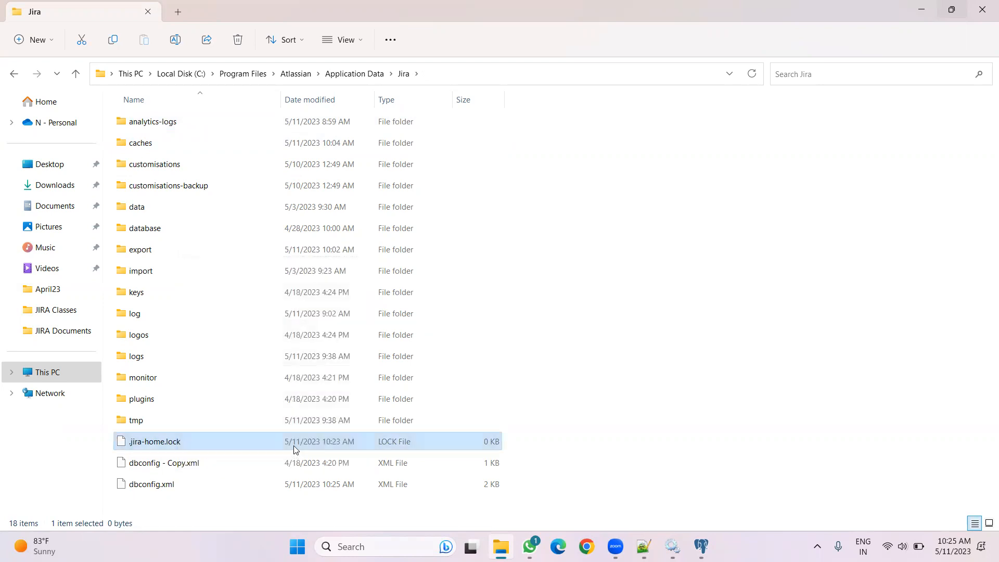
Open dbconfig.xml in Notepad++ to review its connection settings, then close it
right_click(188, 462)
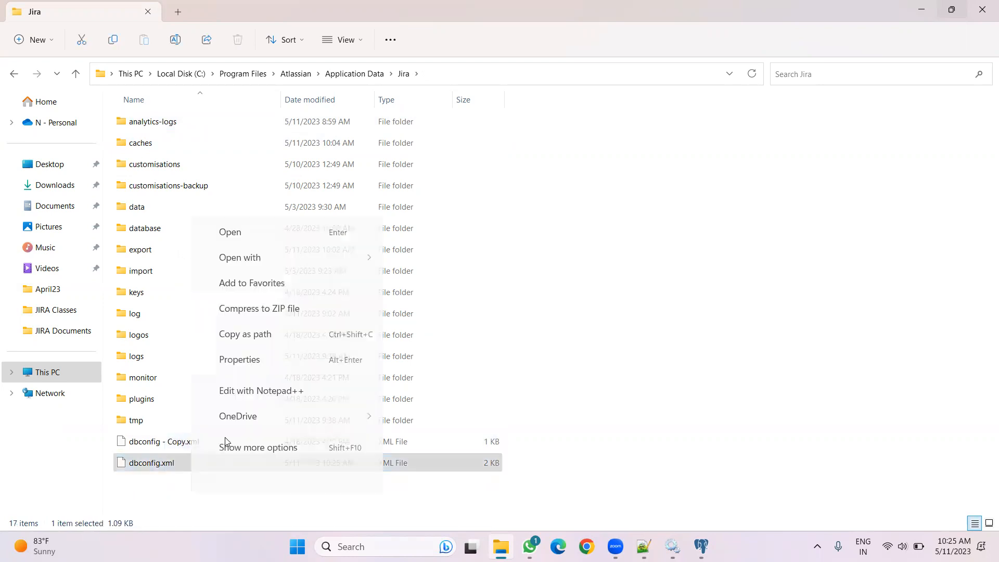
left_click(263, 405)
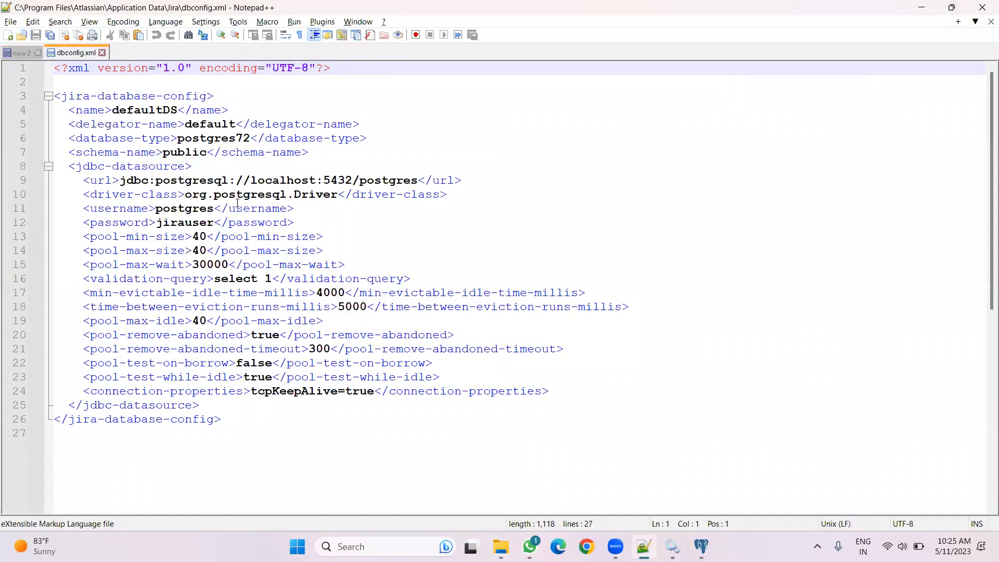
left_click(103, 53)
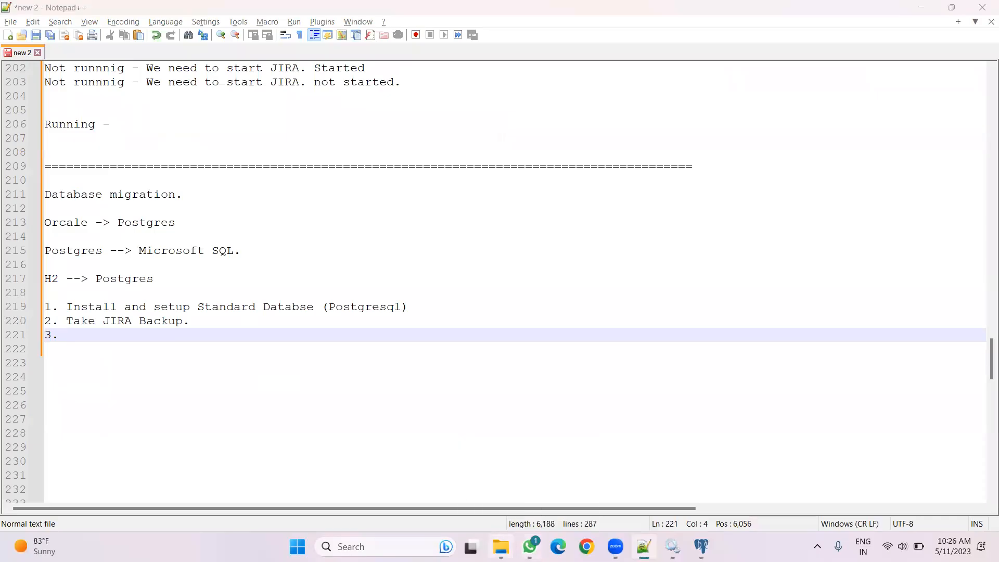
Move dbconfig - Copy.xml out of the Jira home folder into Documents
left_click(500, 546)
left_click(178, 443)
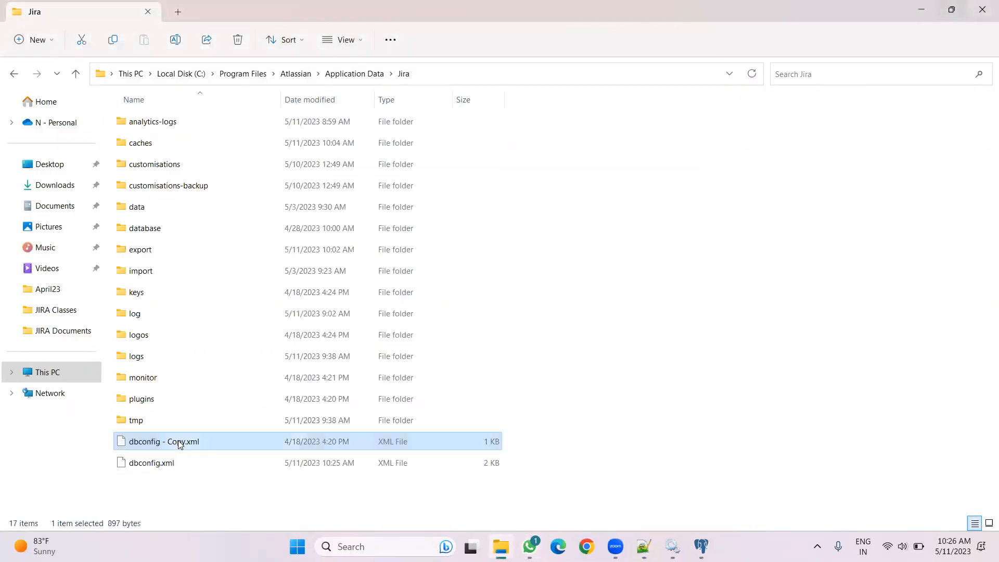
left_click(62, 206)
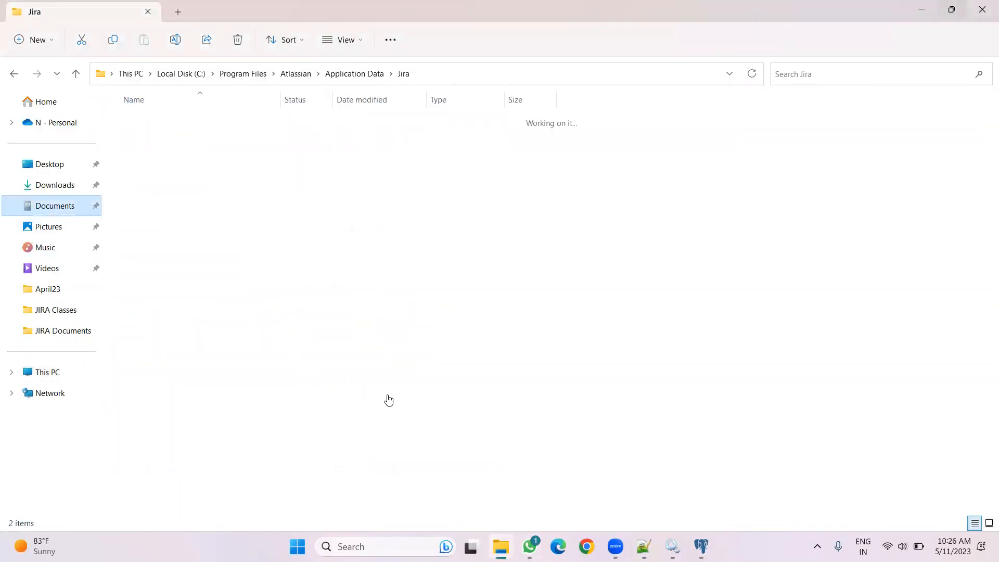
key("ctrl+v")
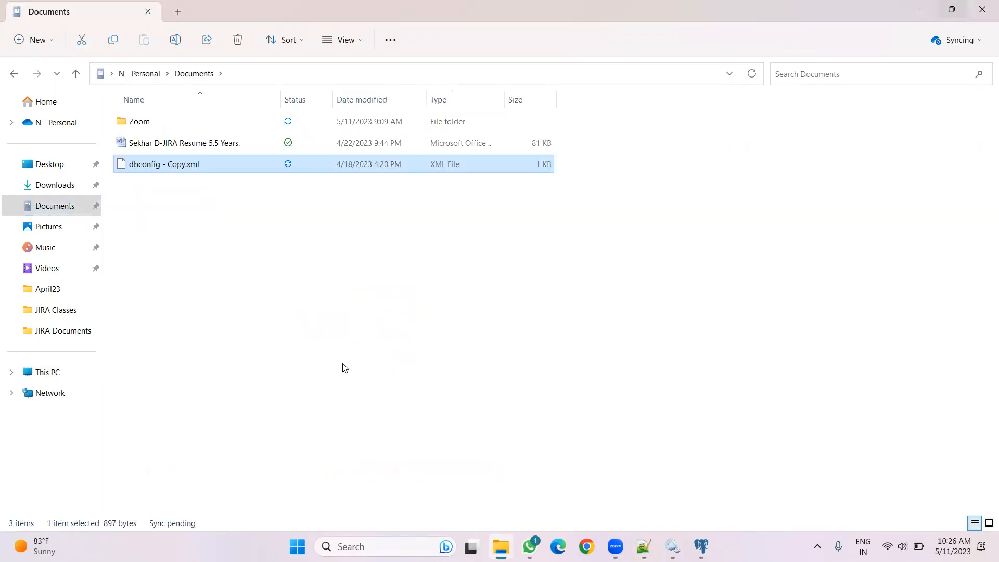
left_click(14, 73)
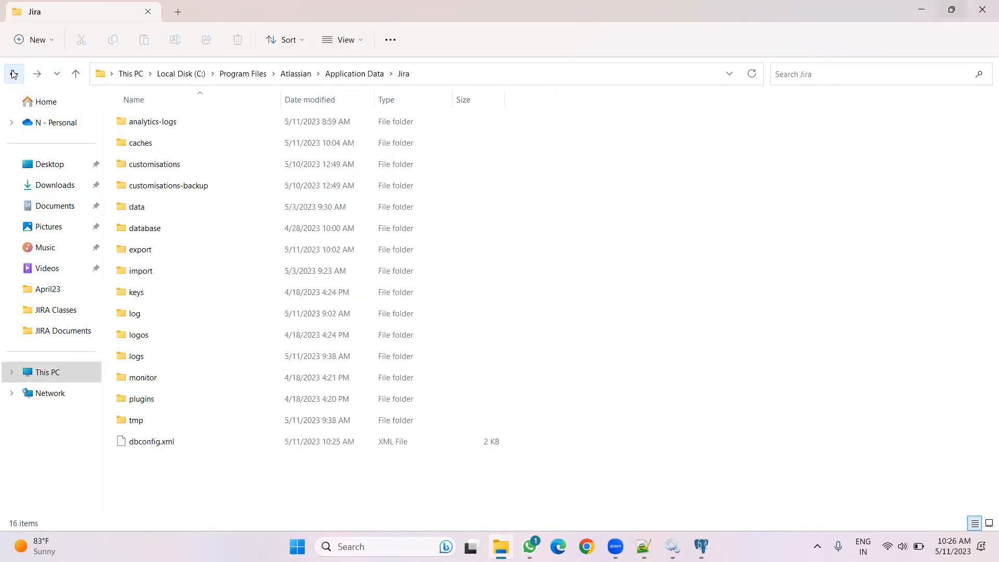
Refresh the Jira home folder listing
right_click(682, 287)
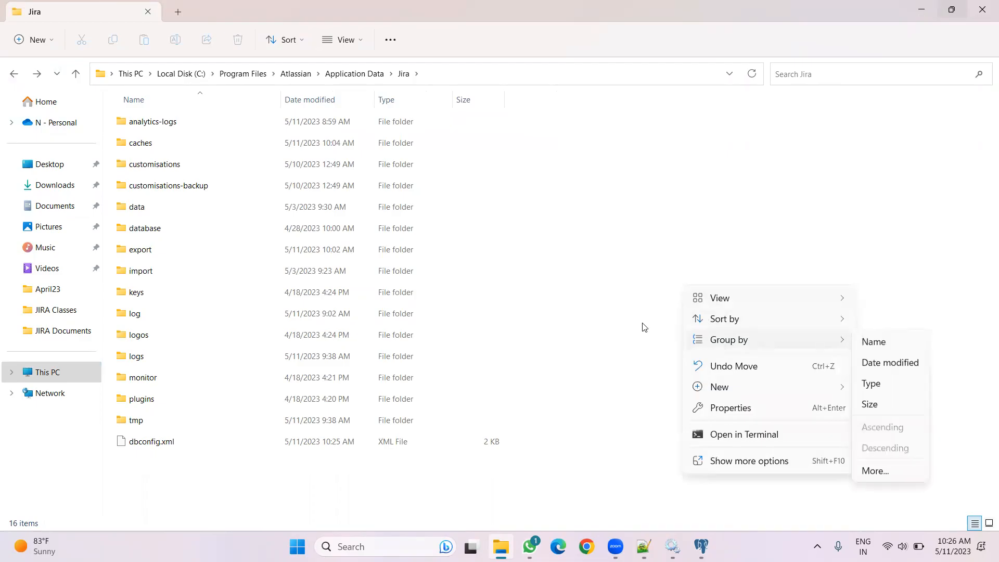
left_click(602, 315)
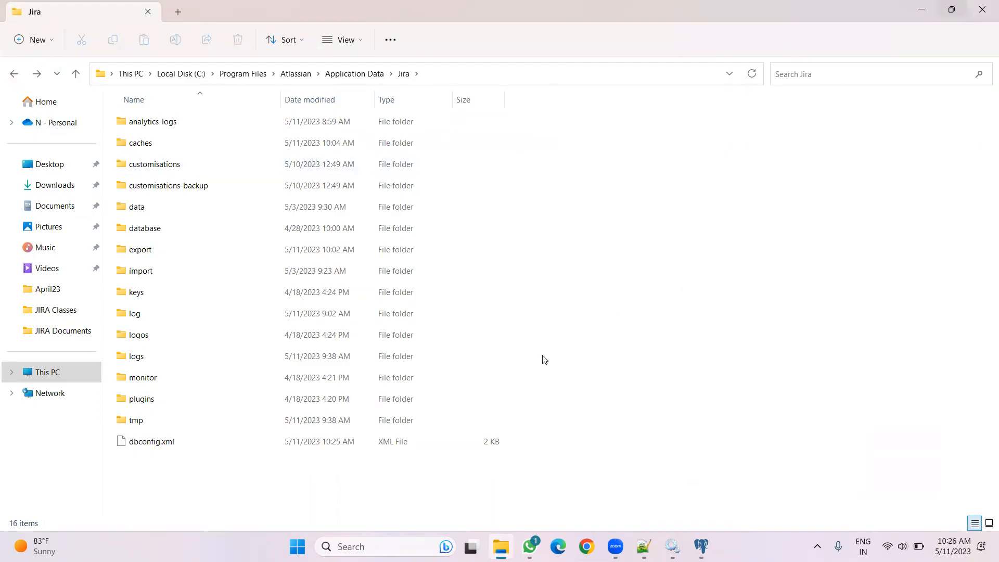
right_click(648, 332)
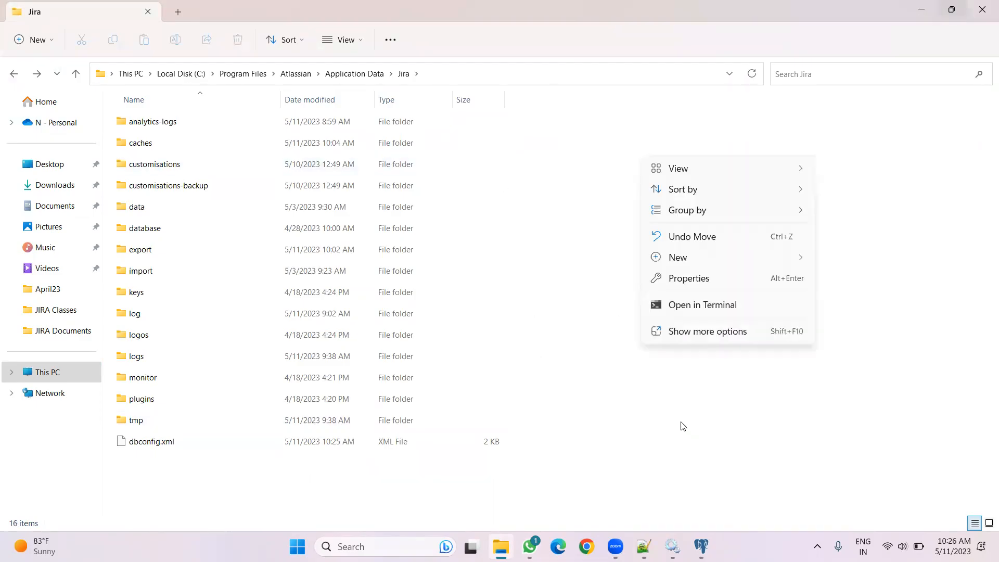
left_click(702, 334)
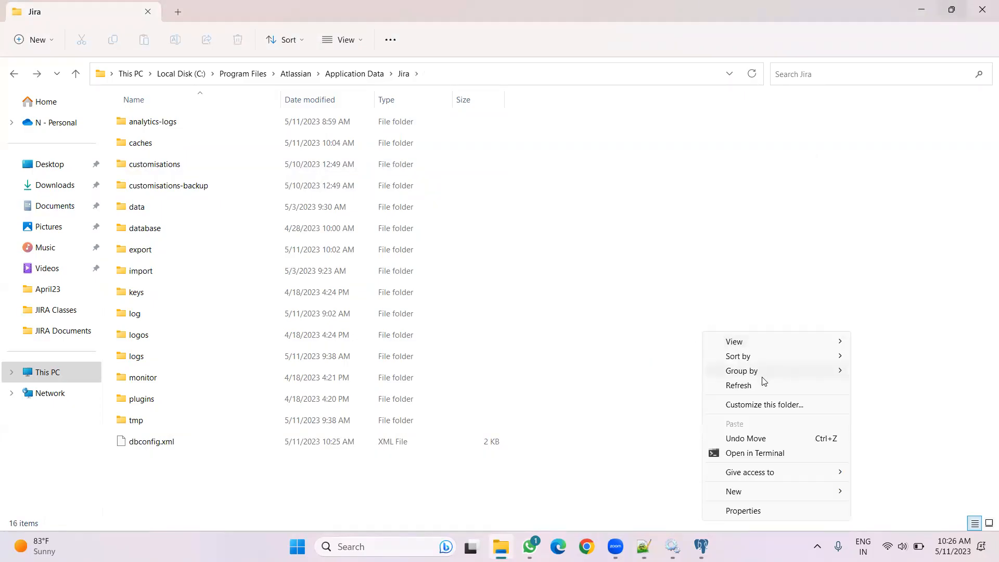
left_click(754, 385)
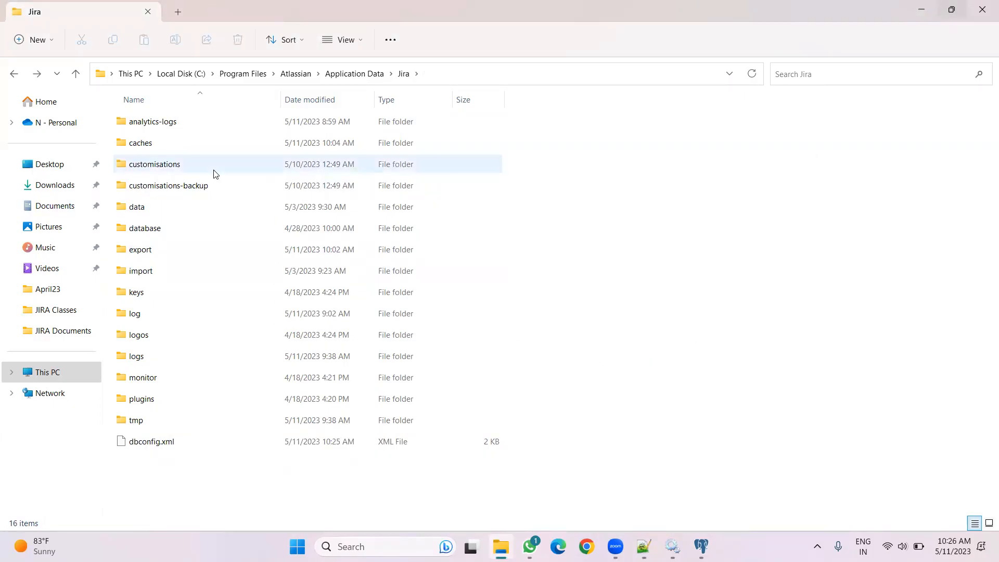
Go to the Jira installation folder under Program Files\Atlassian
left_click(292, 78)
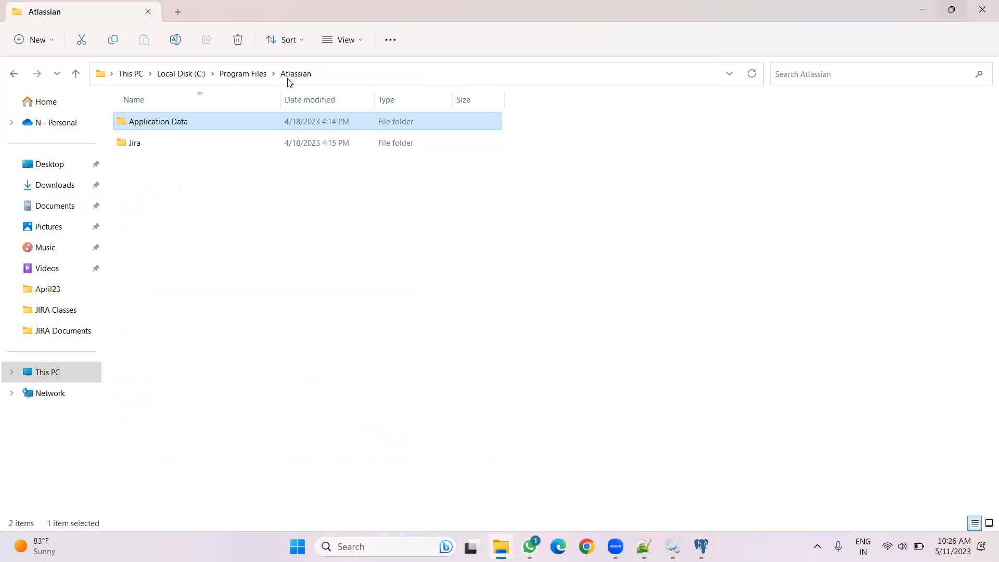
double_click(149, 145)
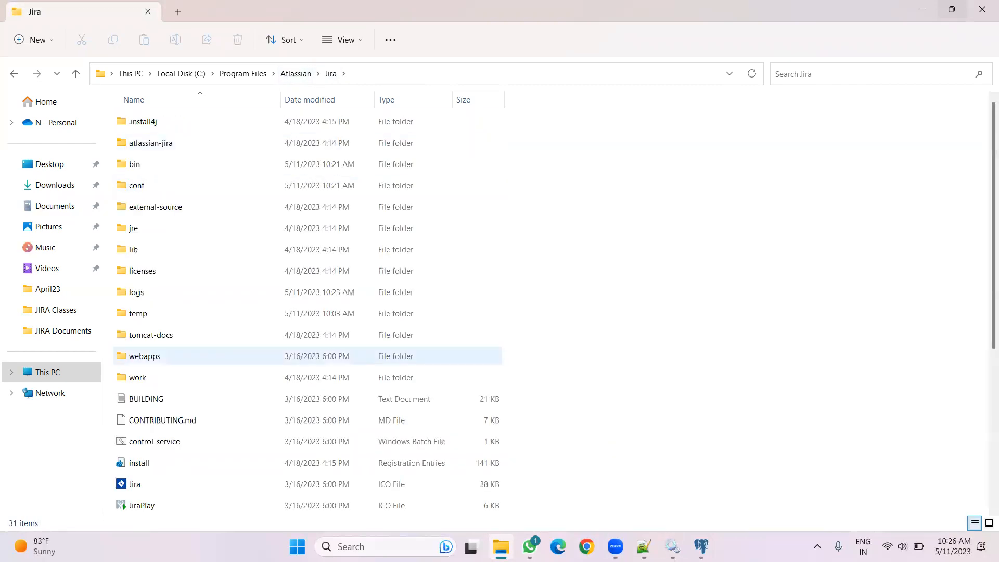
Check the Atlassian Jira service's status in Services
left_click(672, 546)
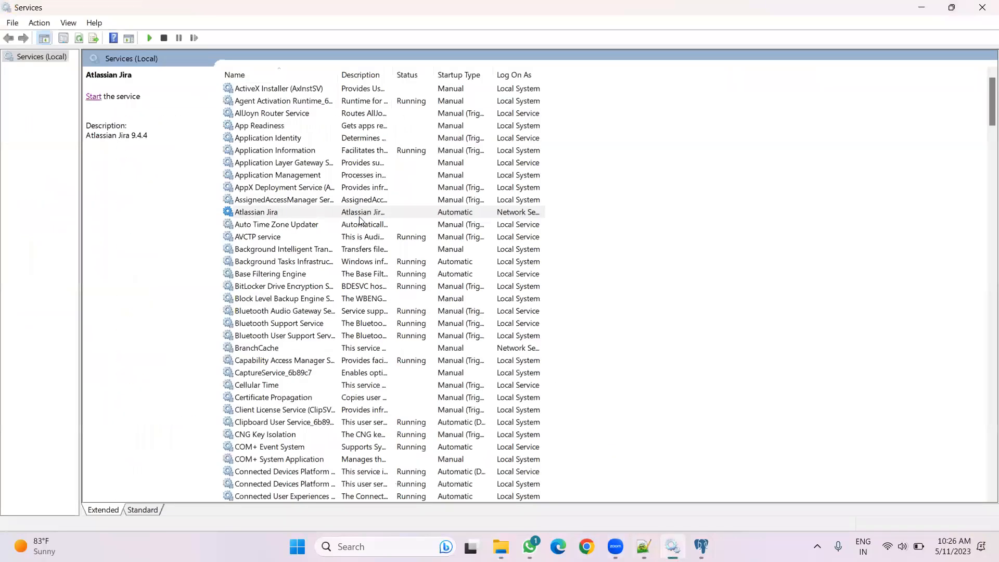
right_click(674, 225)
left_click(716, 281)
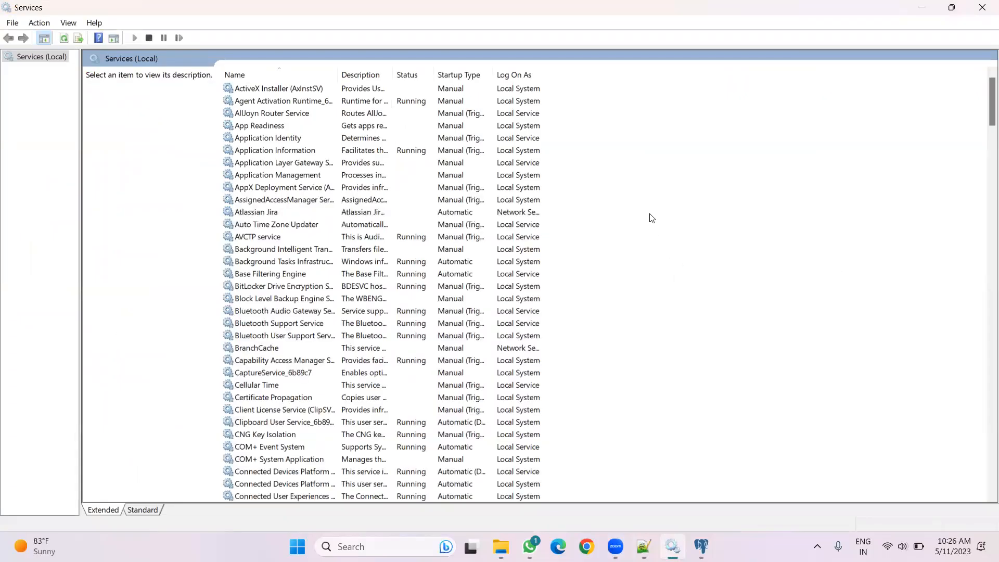
Run the startup batch file in Jira's bin folder to launch Jira in a Tomcat console
left_click(500, 547)
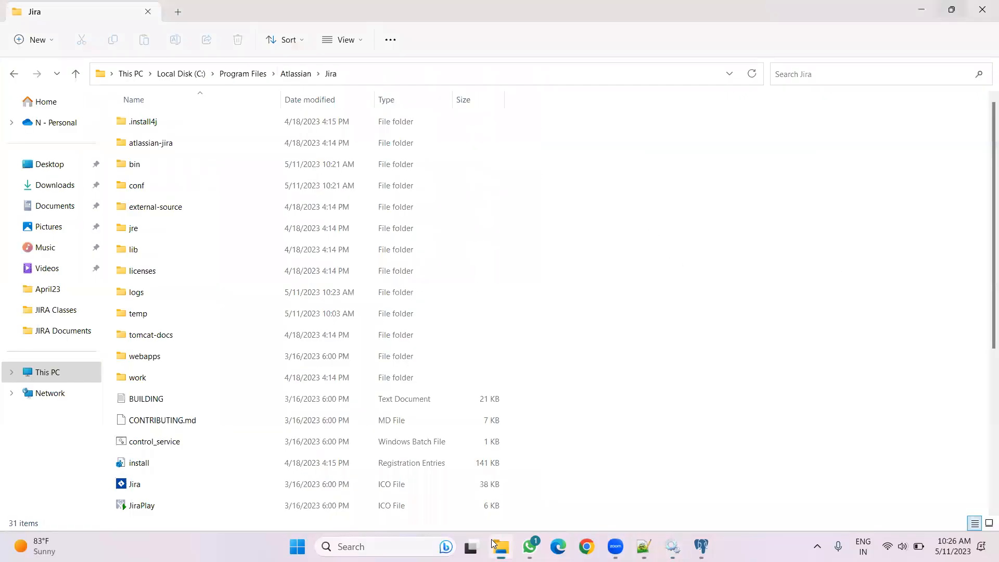
double_click(163, 167)
type("start")
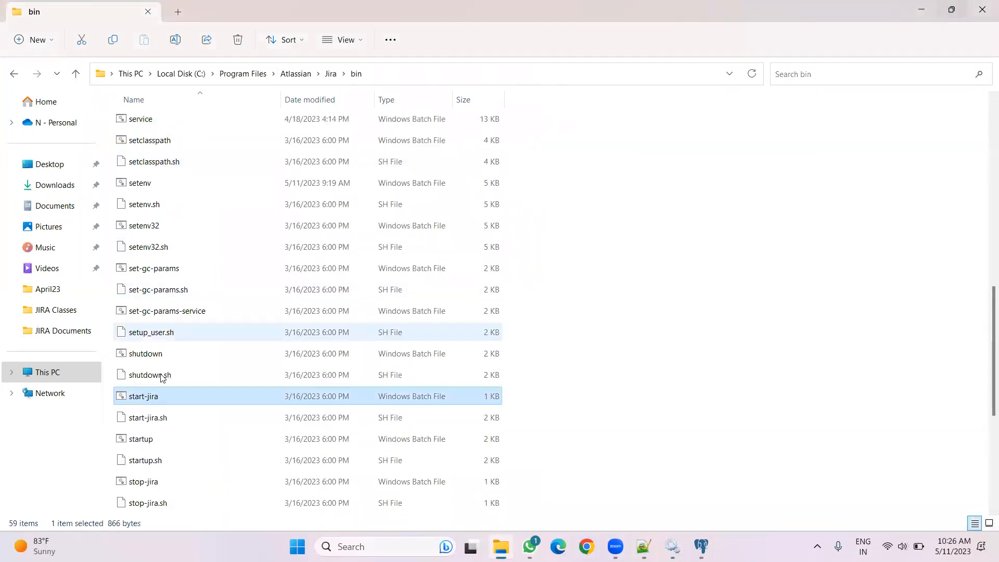
left_click(165, 447)
double_click(165, 447)
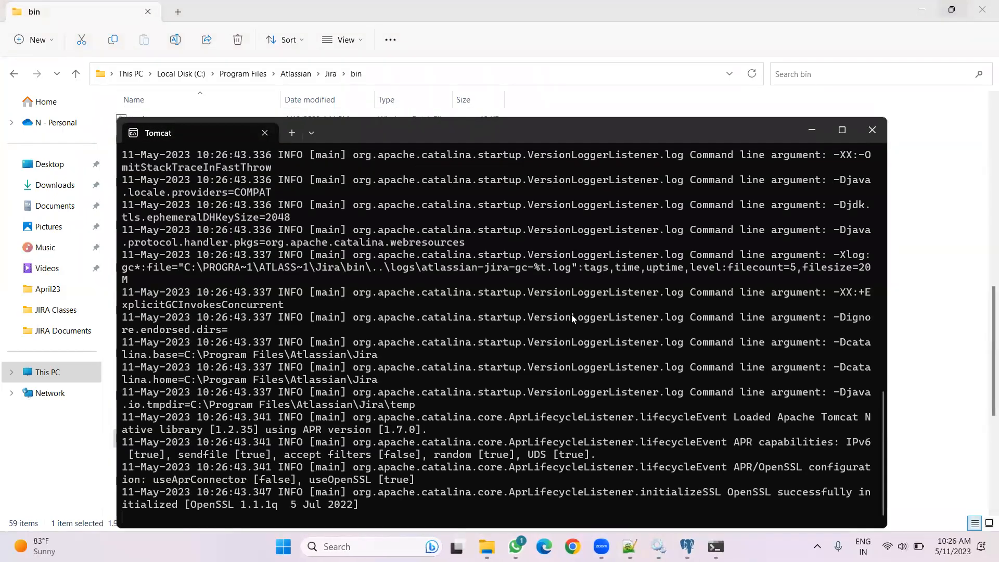
left_click_drag(510, 125, 480, 48)
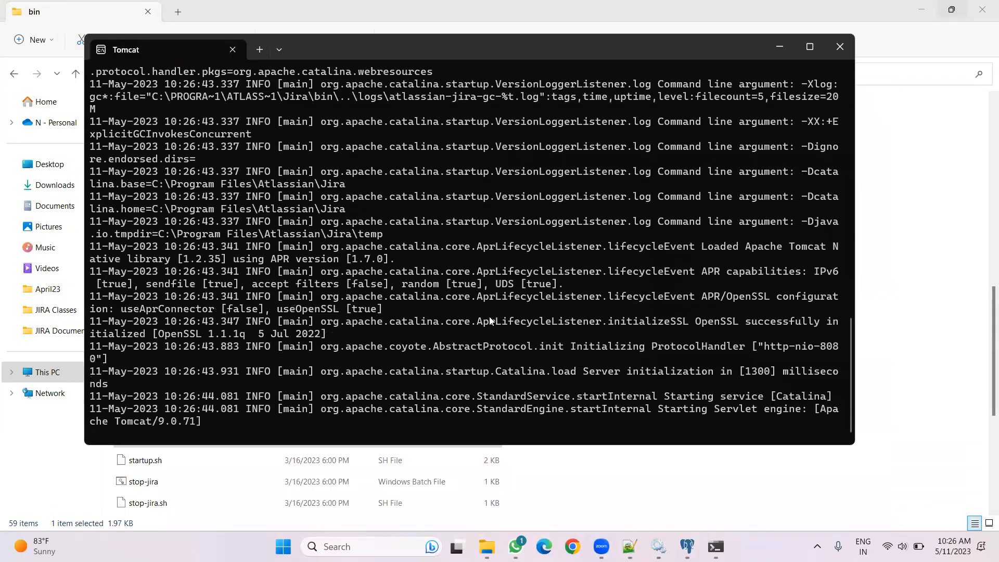
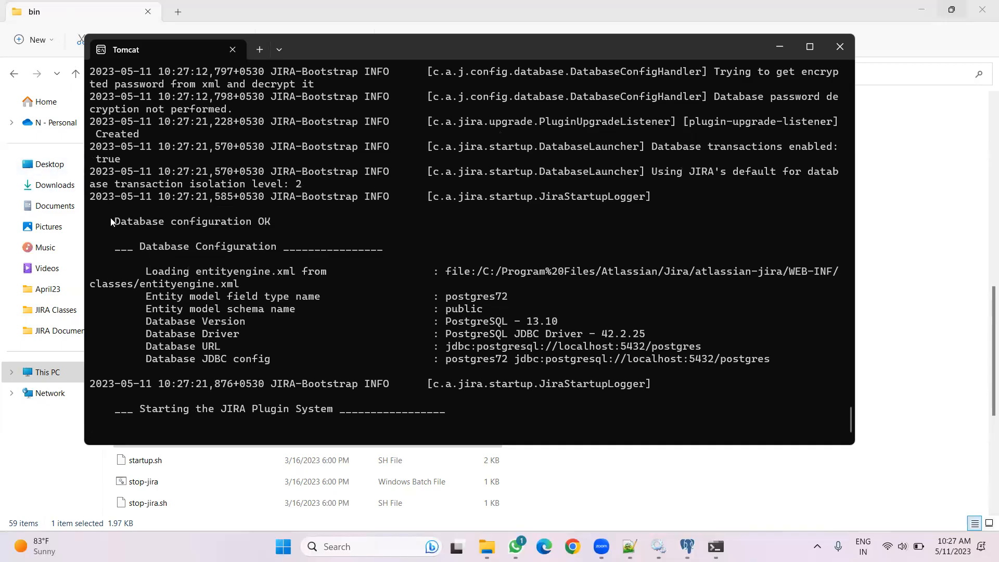
Open the jiradb database's properties in pgAdmin and review each tab before closing the dialog
left_click(686, 546)
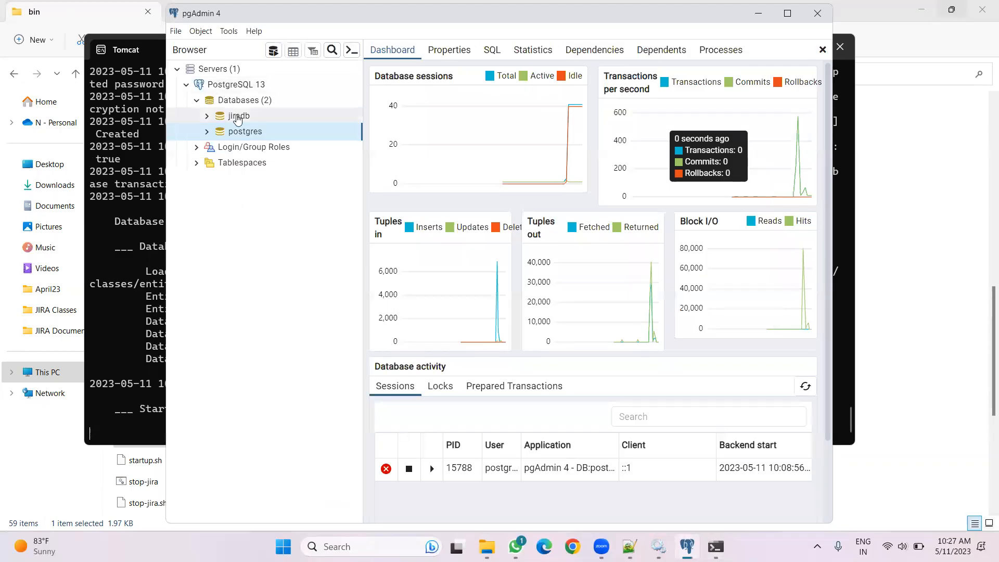
right_click(238, 119)
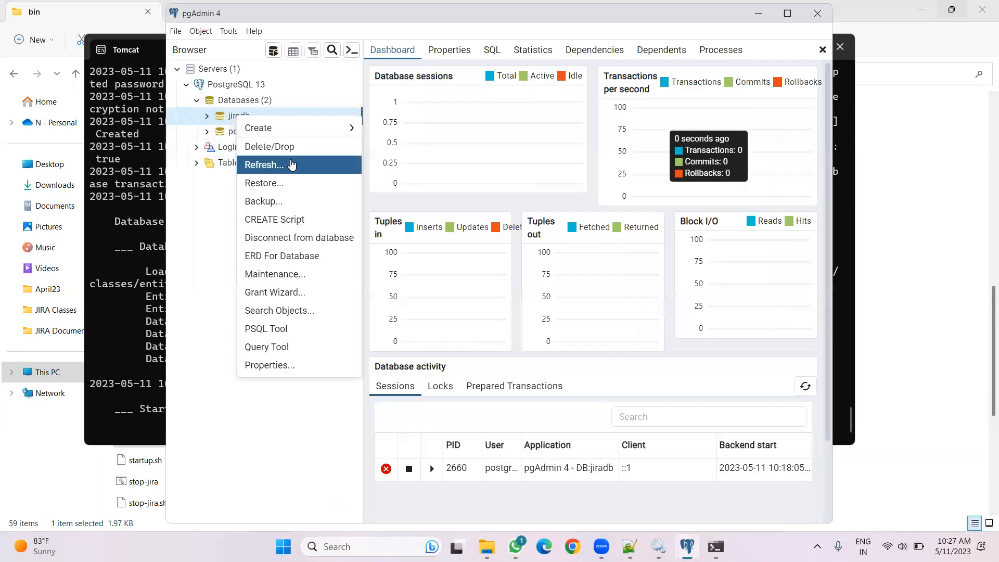
left_click(292, 363)
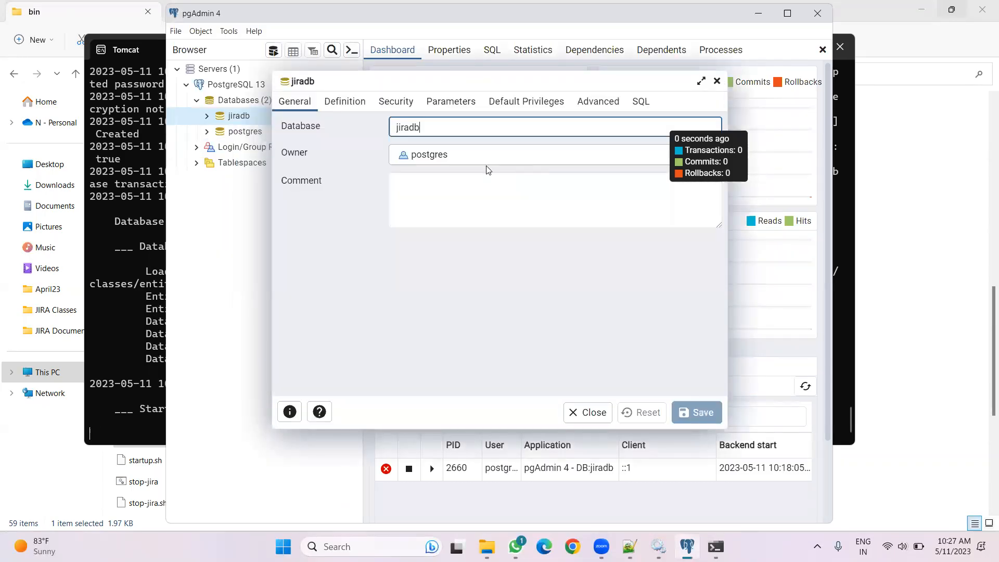
left_click(350, 104)
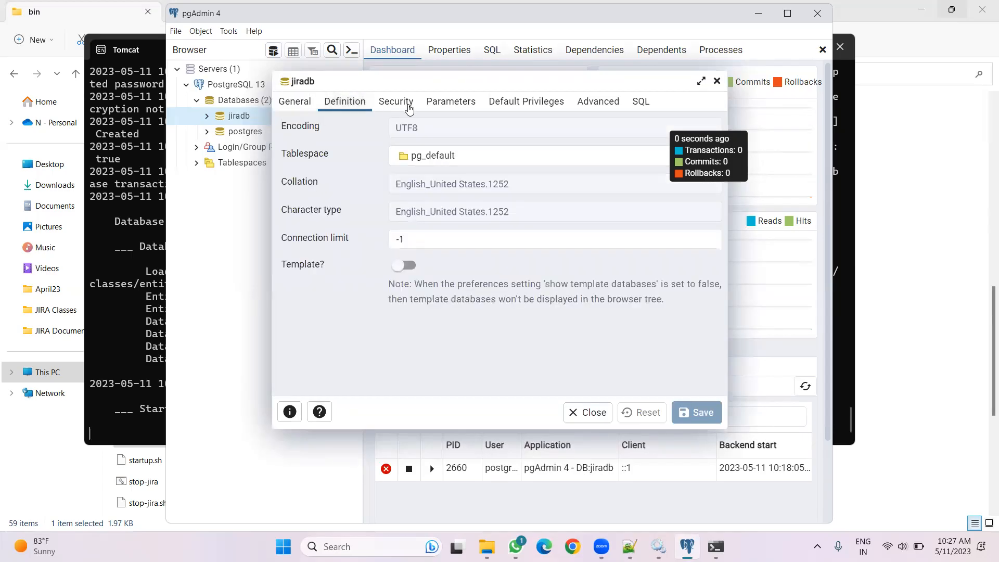
left_click(408, 104)
left_click(449, 107)
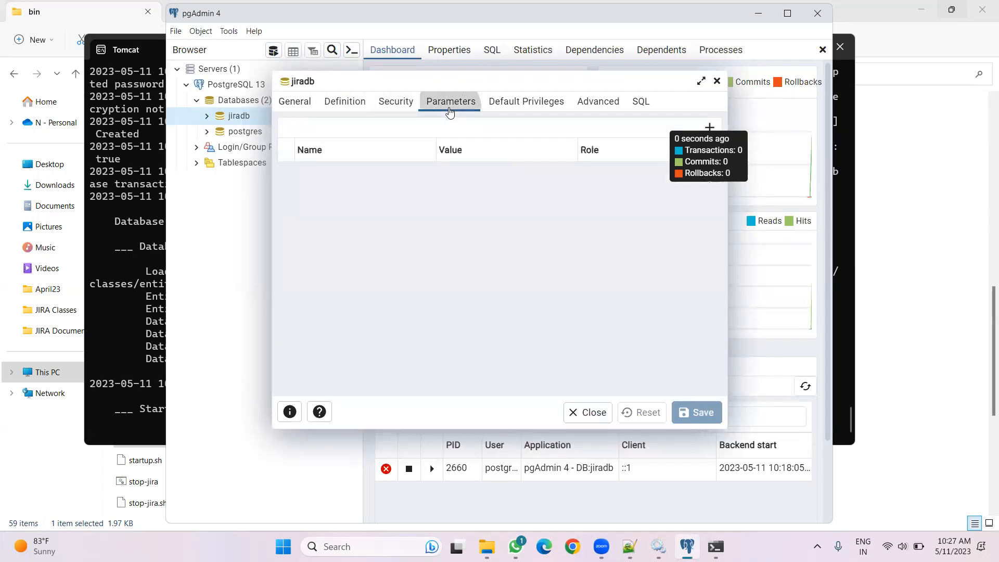
left_click(512, 104)
left_click(593, 104)
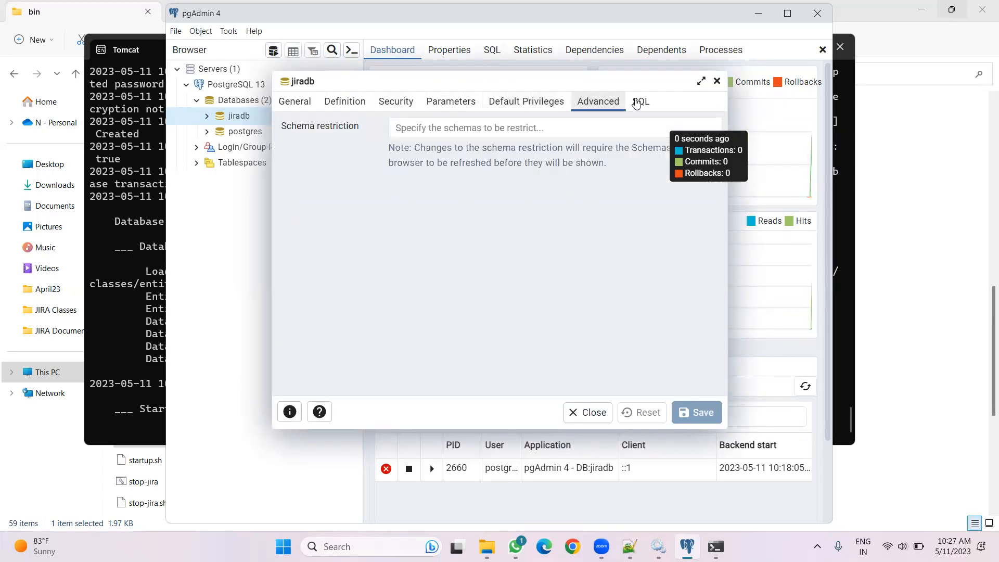
left_click(716, 81)
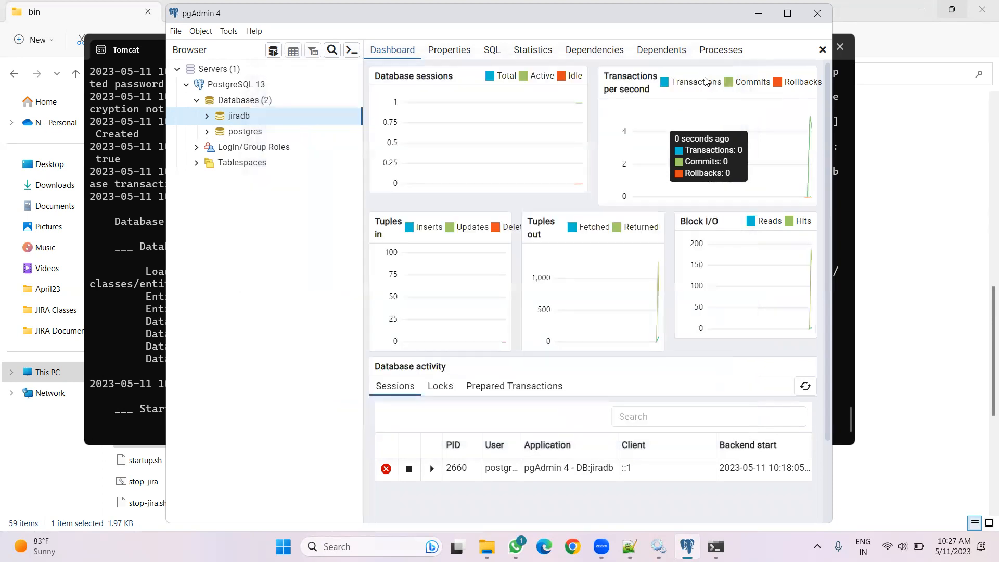
right_click(247, 119)
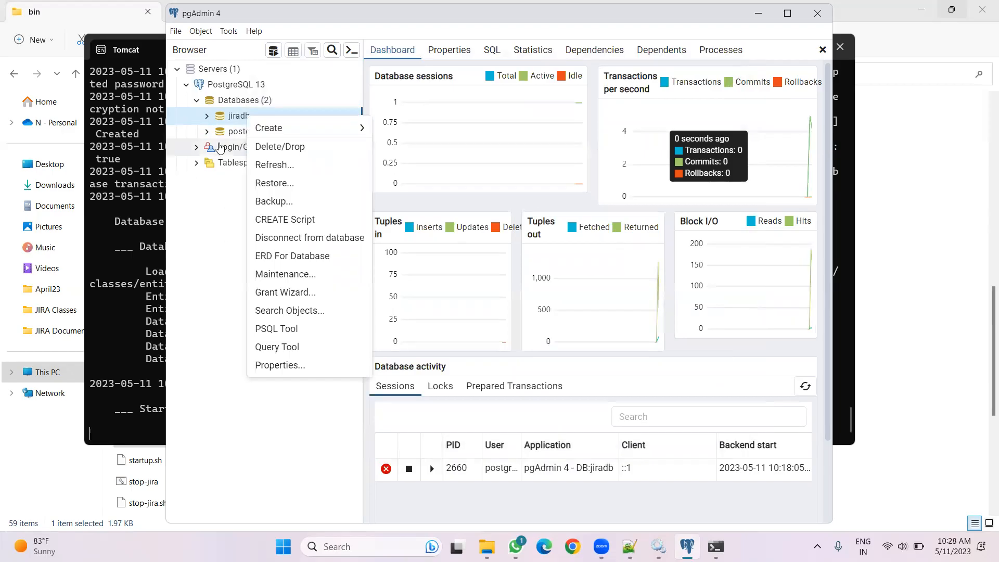
left_click(232, 136)
right_click(232, 136)
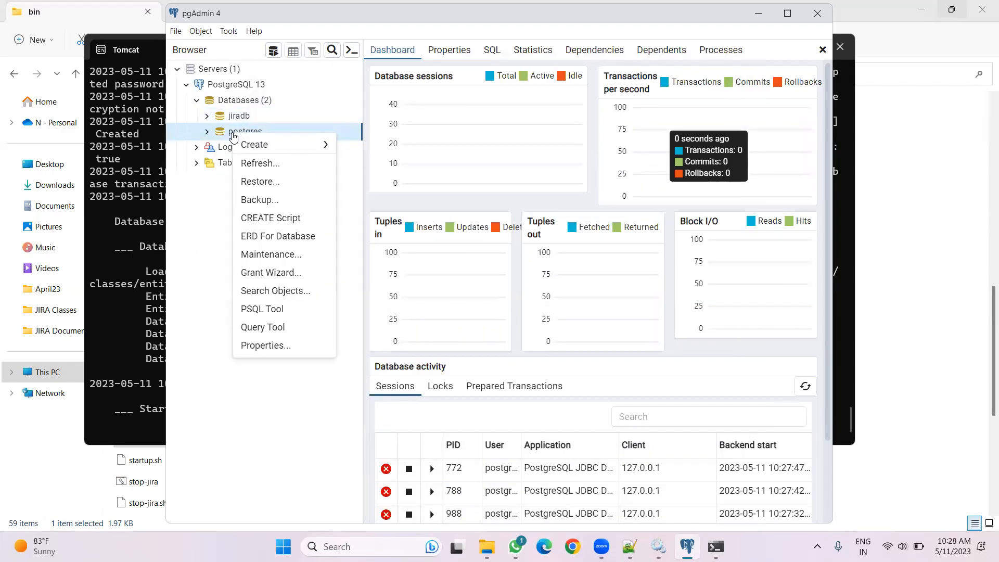
left_click(260, 442)
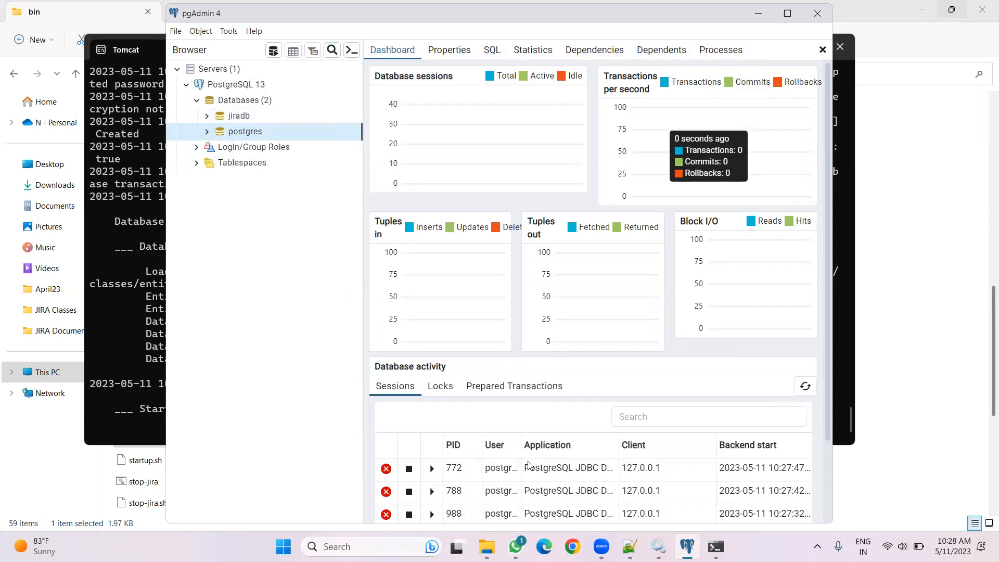
Open localhost:8080 in the browser to follow Jira's startup progress
left_click(715, 546)
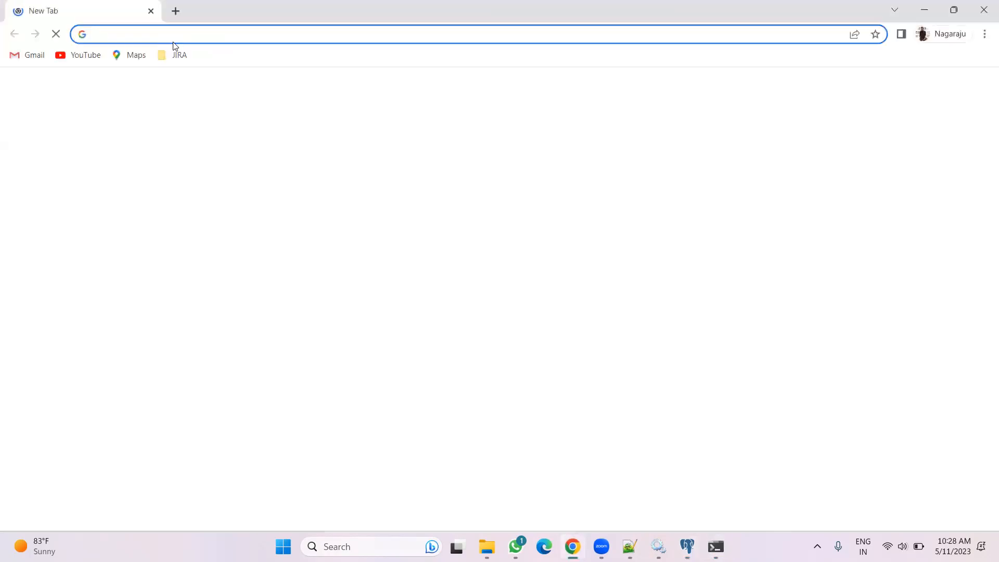
left_click(175, 31)
type("localhost:8080")
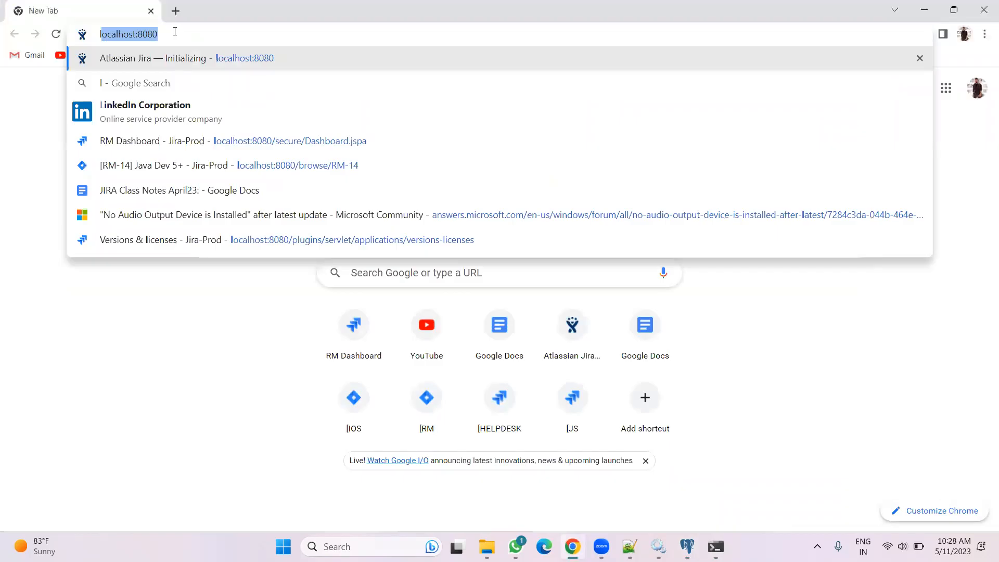
left_click(175, 31)
key("Return")
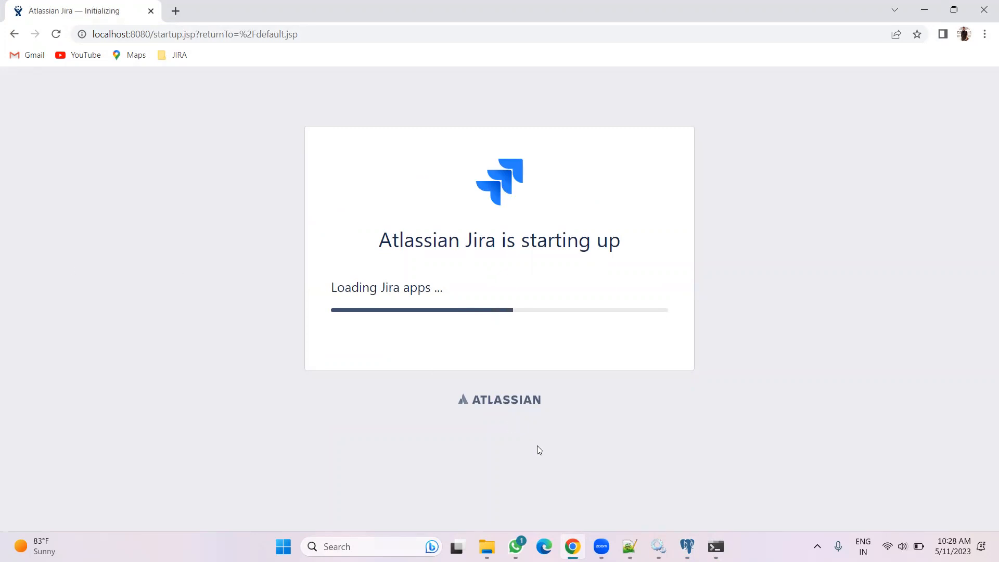
Scroll through the Tomcat console log to review Jira's database startup messages
left_click(715, 546)
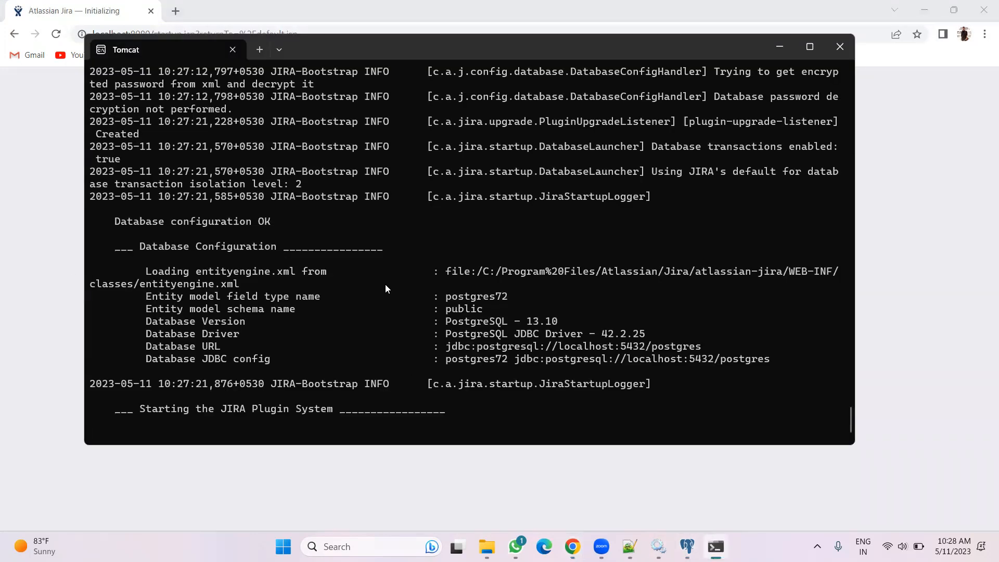
scroll(386, 289, "up", 7)
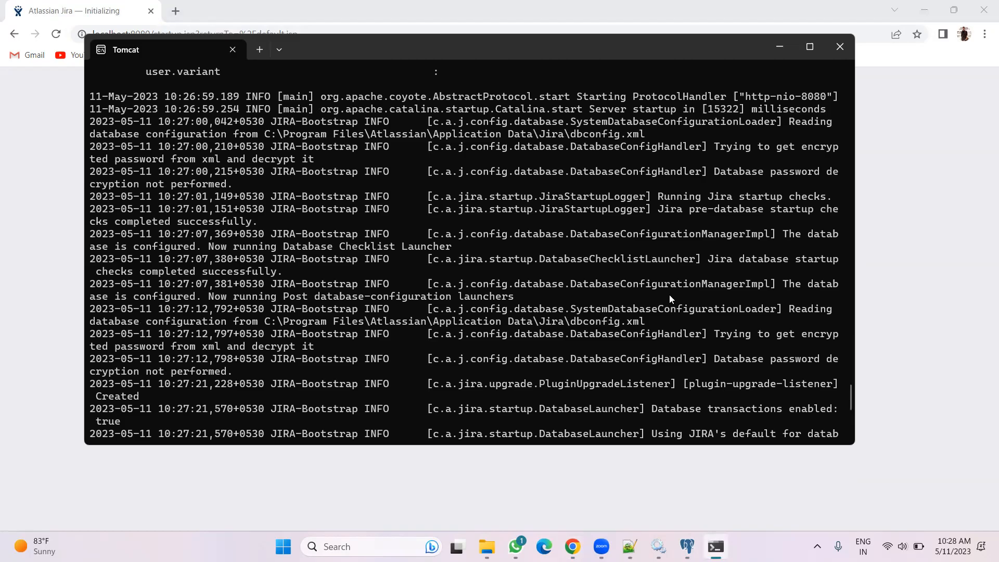
scroll(718, 254, "up", 7)
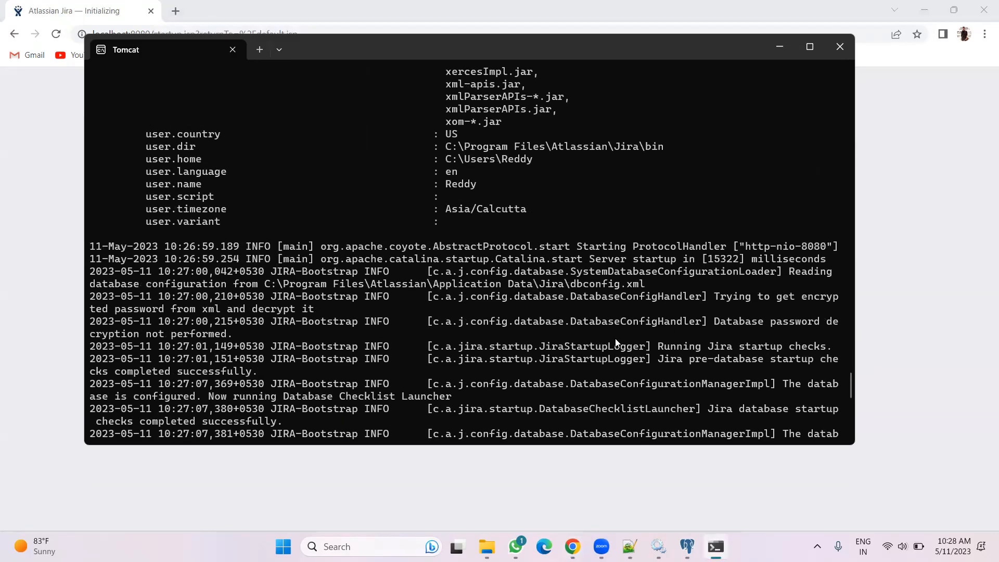
scroll(615, 338, "up", 1)
scroll(615, 338, "up", 1)
scroll(614, 337, "down", 15)
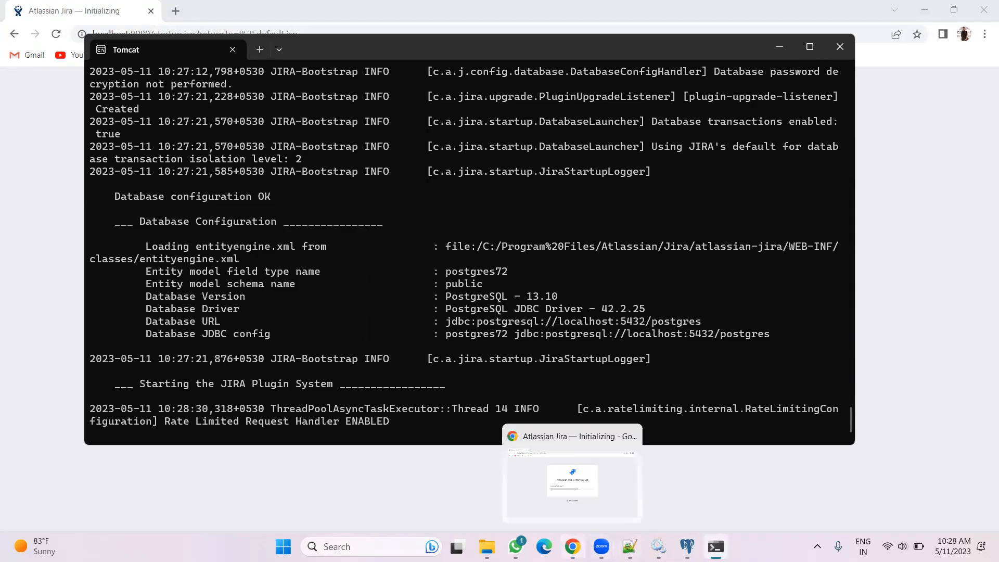
Expand and collapse the jiradb database in pgAdmin to inspect its schemas
left_click(687, 546)
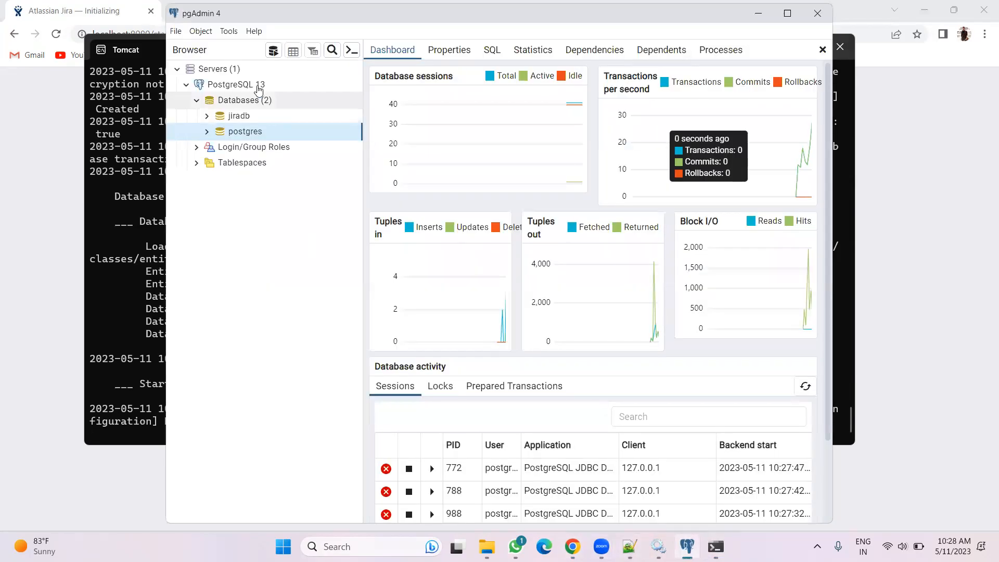
left_click(207, 118)
left_click(219, 118)
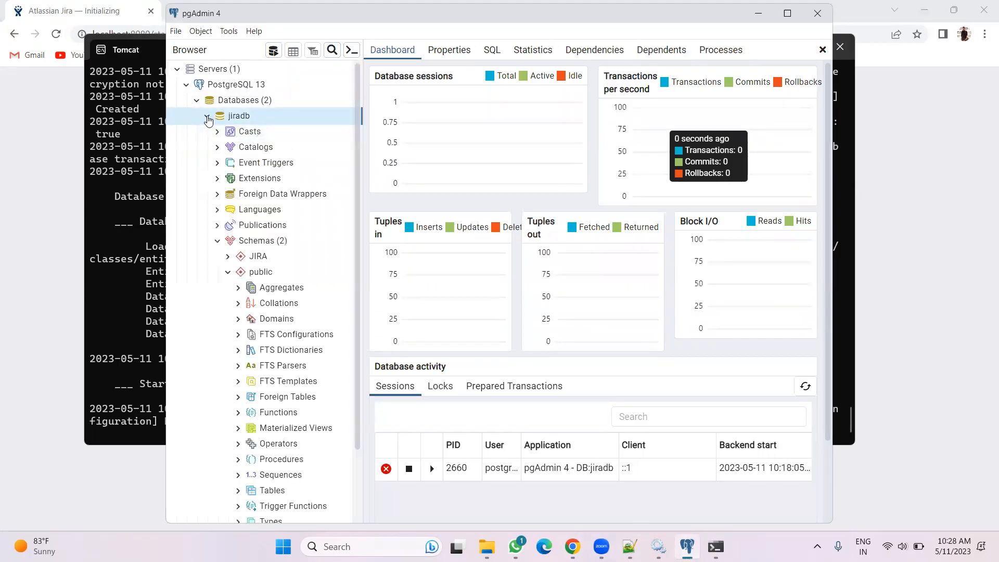
left_click(207, 117)
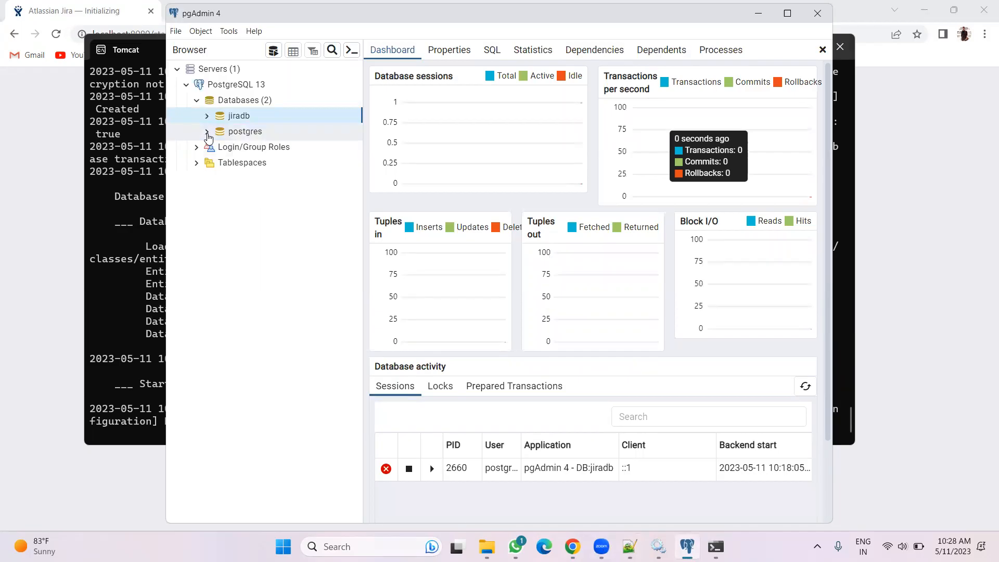
Switch to the browser to check the Jira startup page's progress
mouse_move(572, 546)
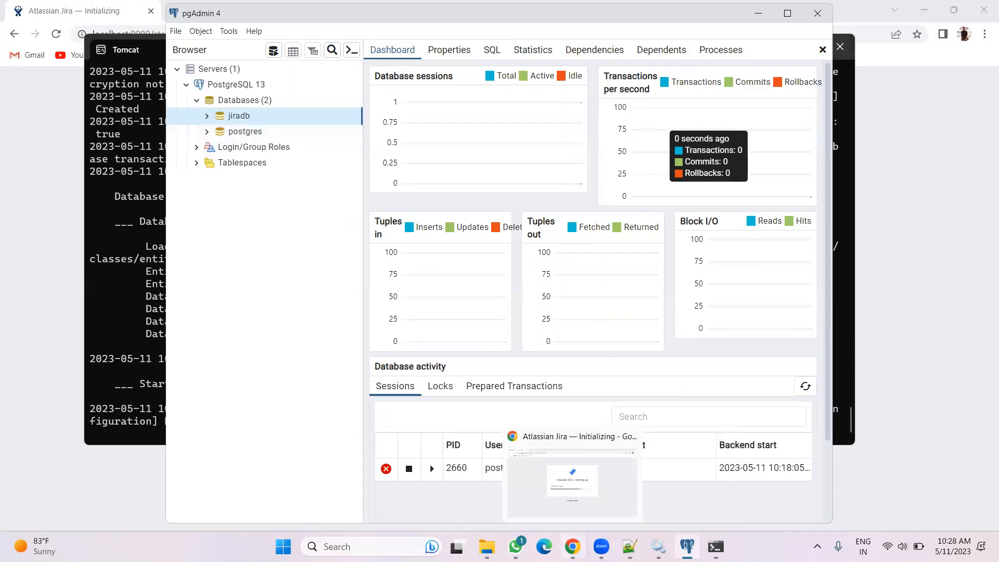
left_click(572, 478)
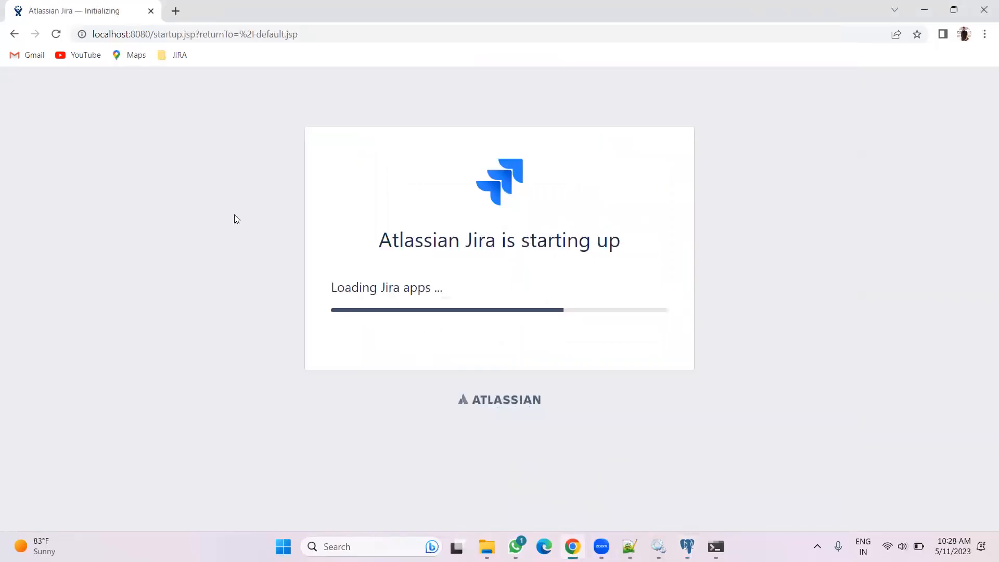
mouse_move(630, 546)
mouse_move(572, 546)
left_click(556, 475)
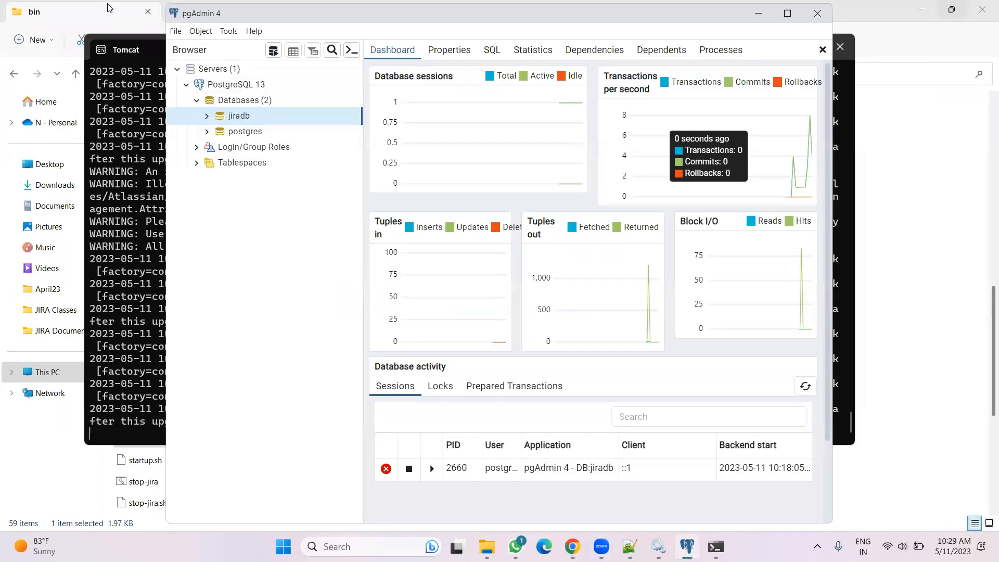
Scroll through the class notes in Notepad++ to the H2 to Postgres database migration steps
left_click(107, 7)
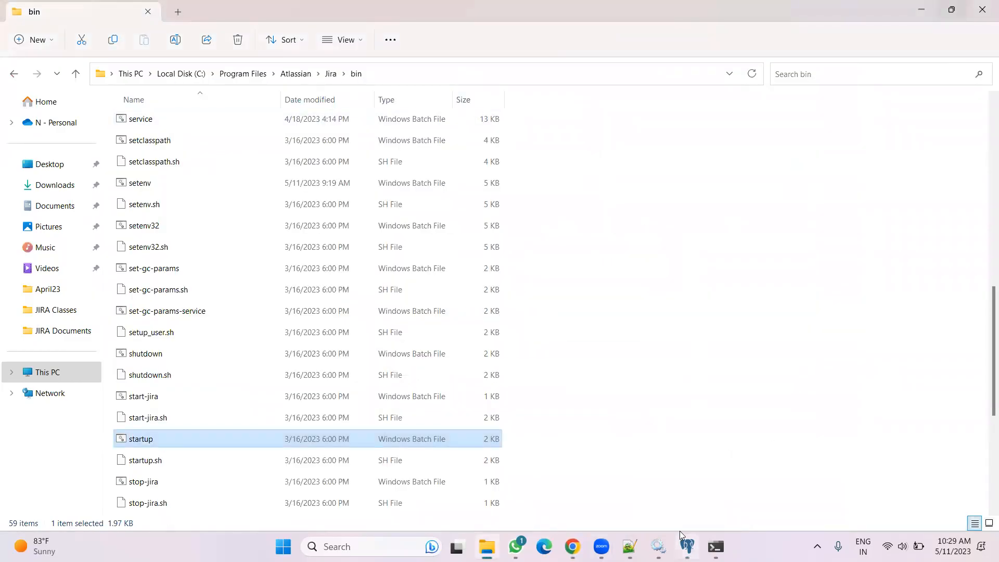
left_click(630, 546)
scroll(469, 369, "down", 8)
scroll(462, 368, "up", 20)
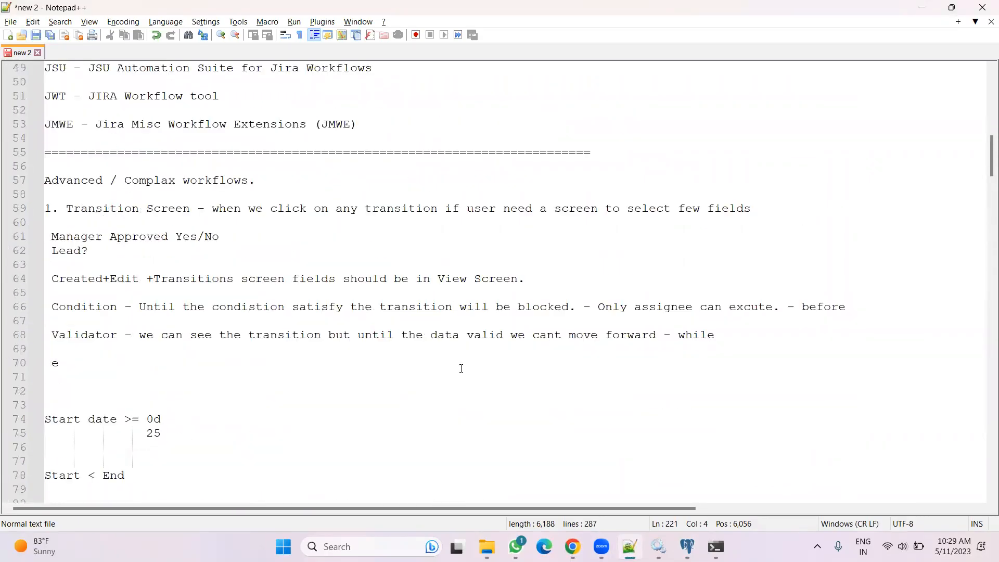
scroll(461, 368, "up", 9)
scroll(460, 369, "up", 7)
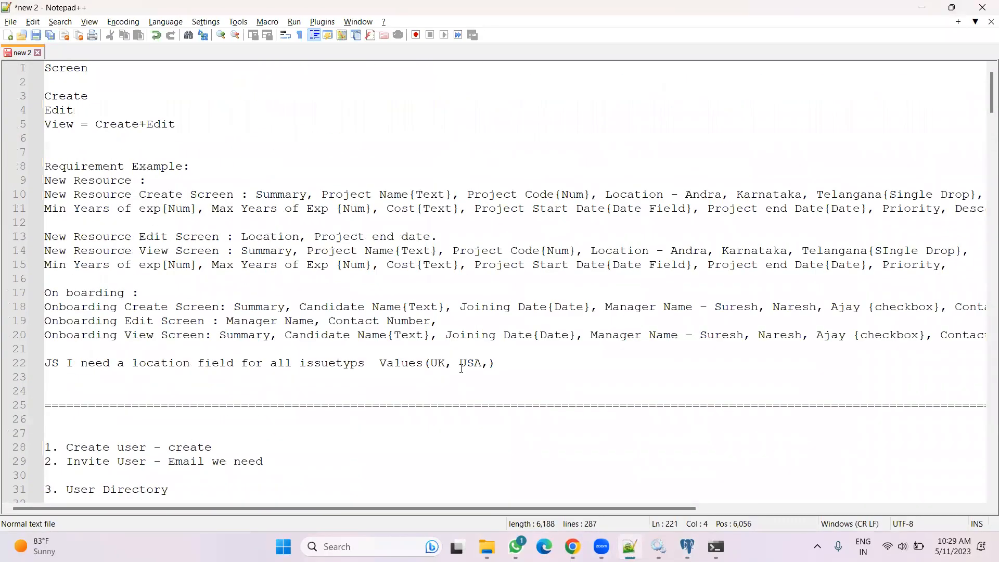
scroll(461, 368, "down", 20)
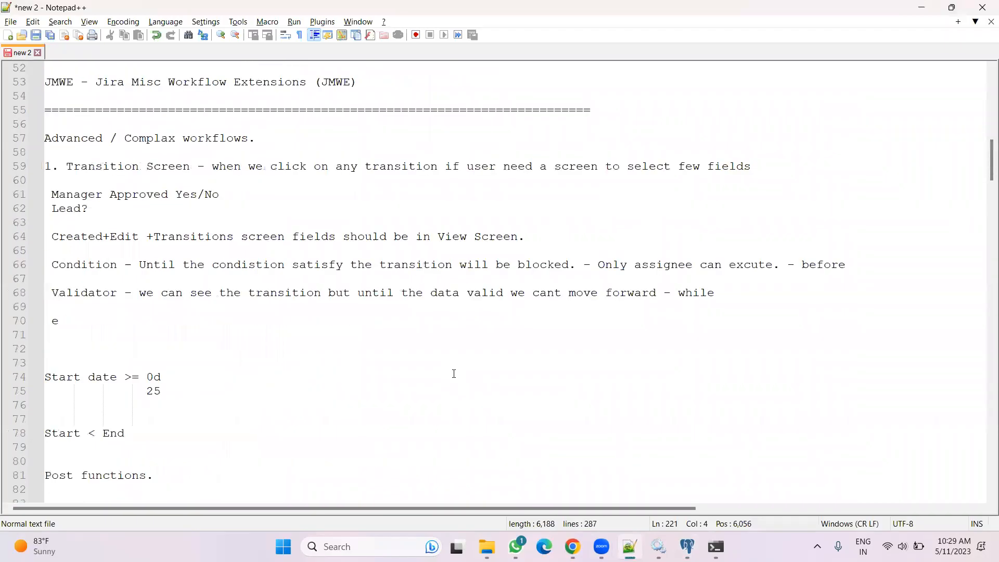
scroll(454, 373, "down", 20)
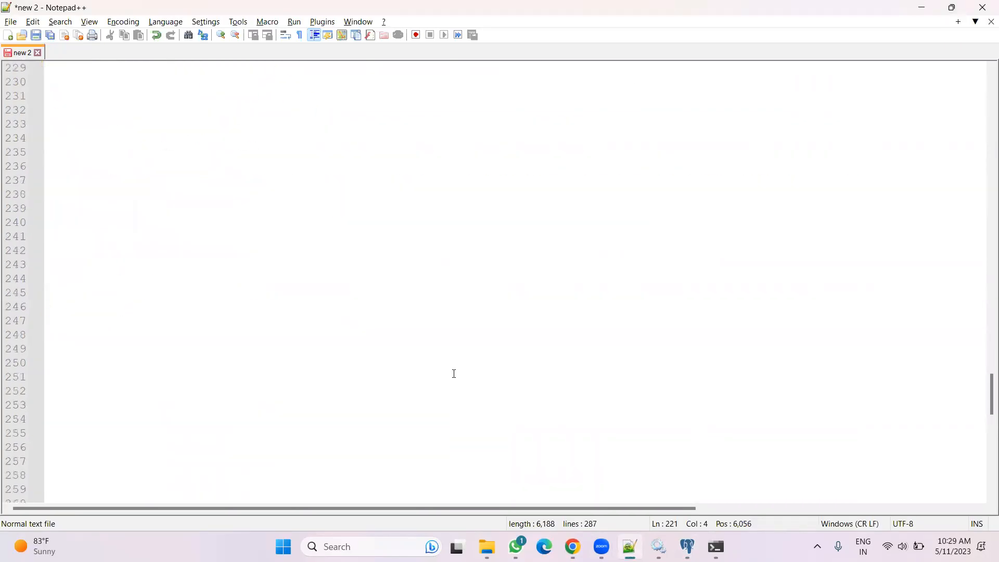
scroll(453, 373, "up", 6)
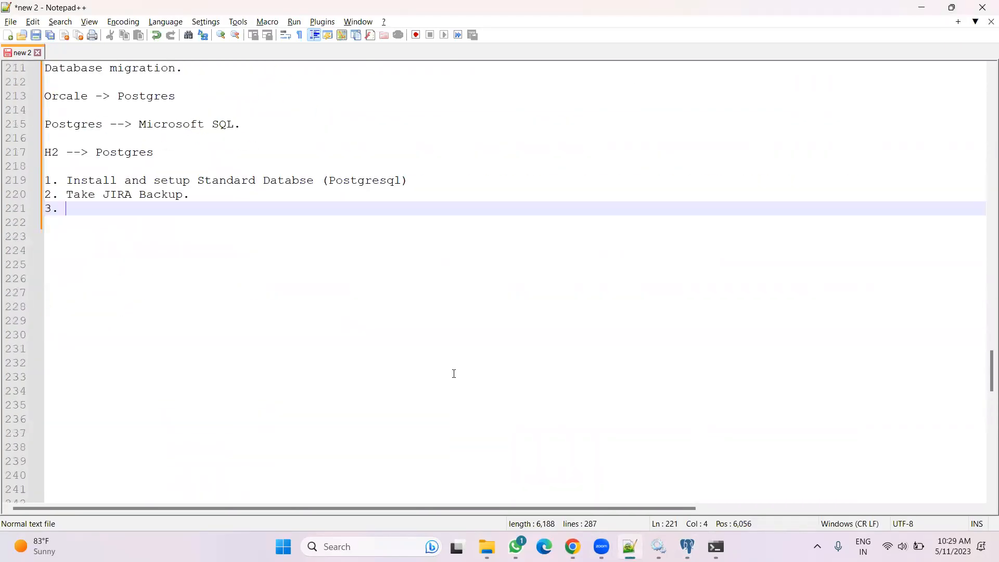
Open the JIRA April23 notes document from the JIRA bookmarks folder in a new tab
left_click(568, 544)
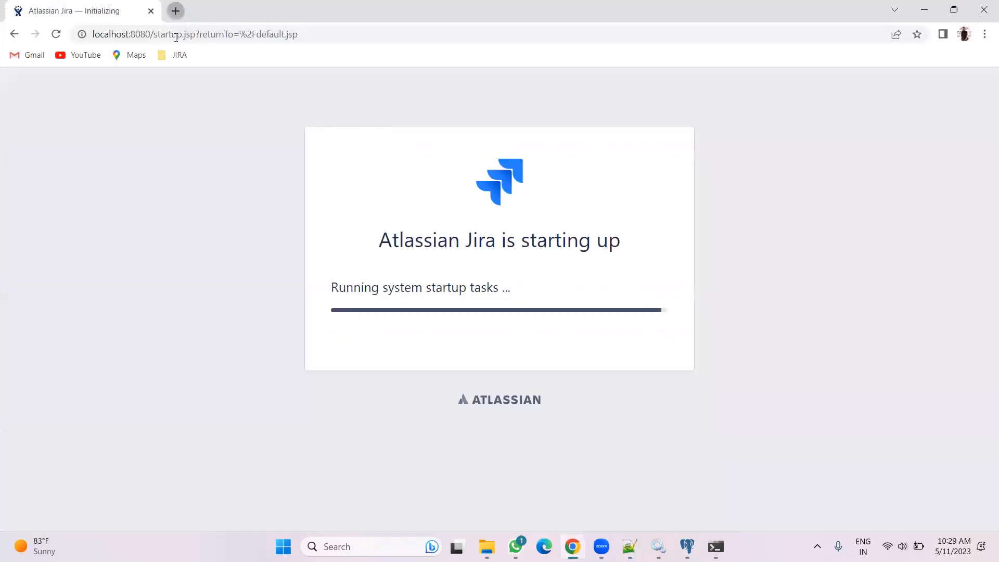
left_click(176, 11)
left_click(176, 55)
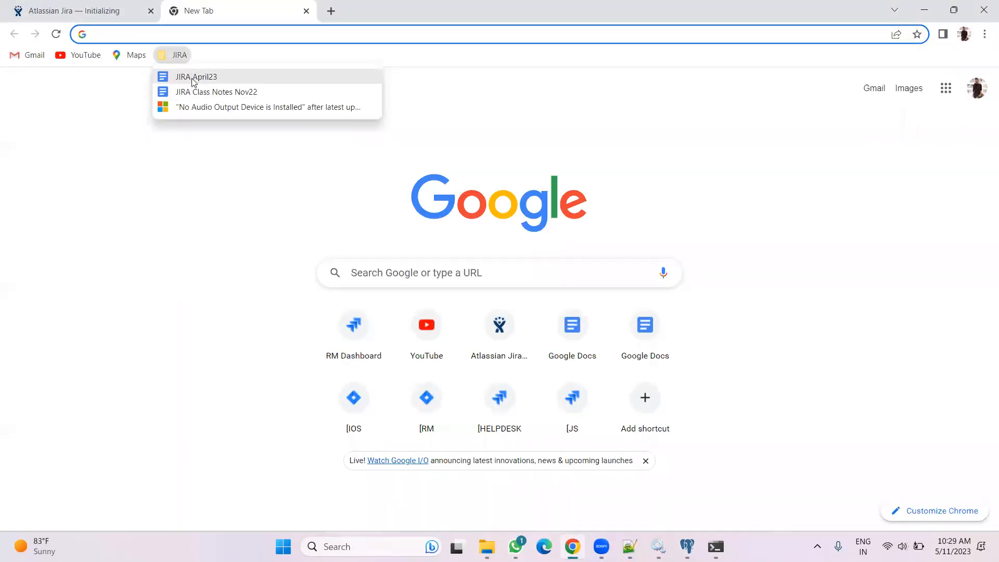
left_click(193, 78)
left_click(89, 7)
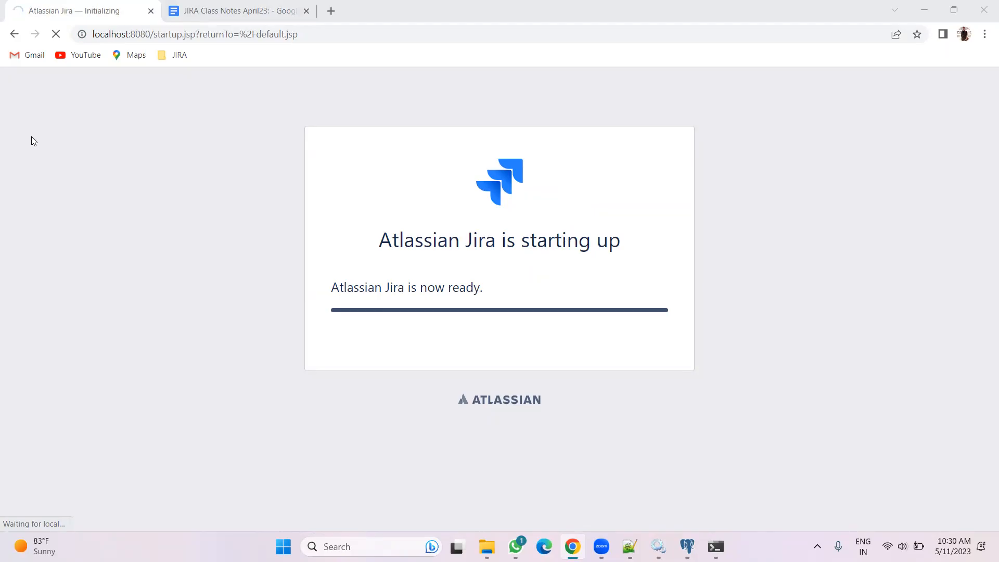
Close the Services window
left_click(223, 10)
left_click(111, 6)
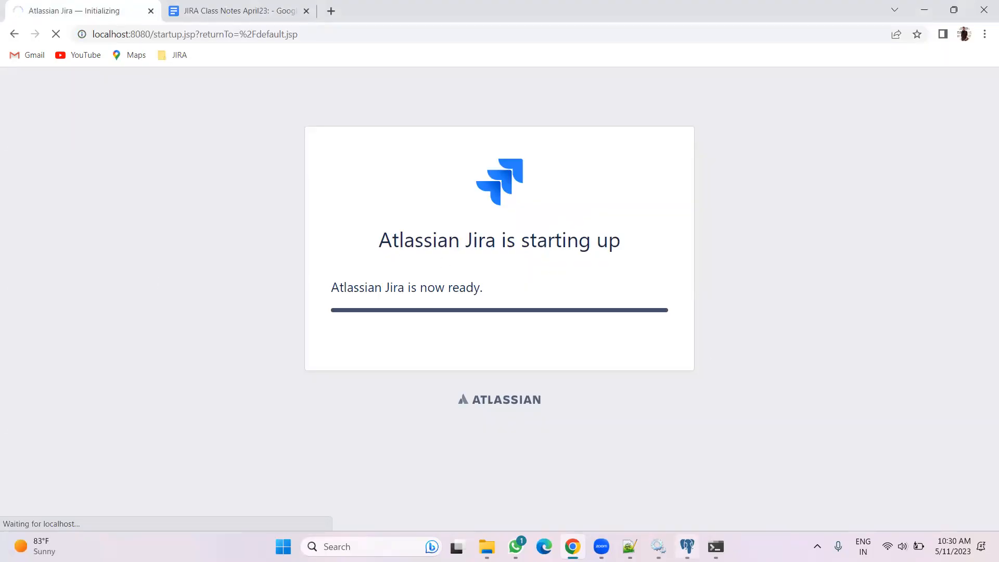
left_click(658, 546)
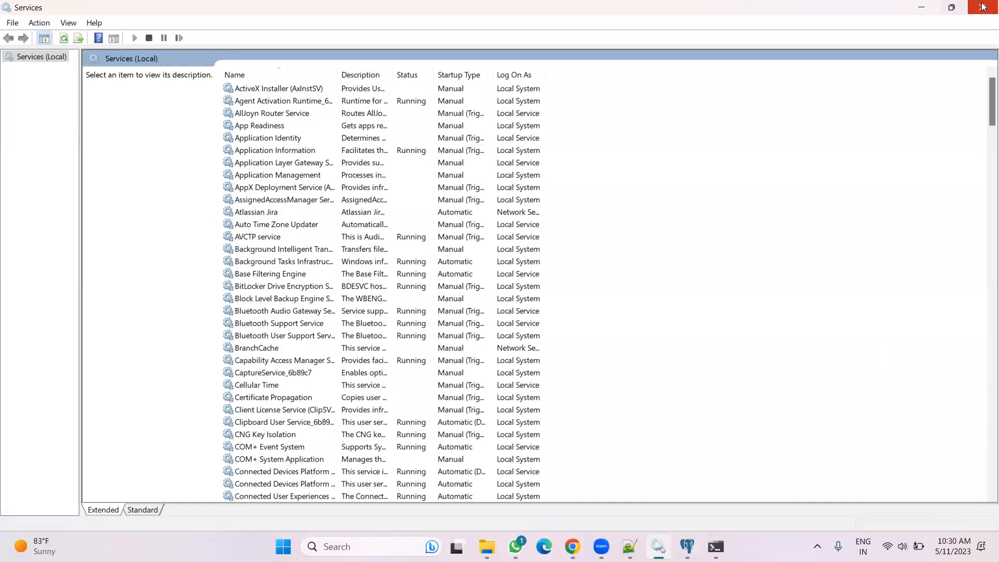
left_click(981, 7)
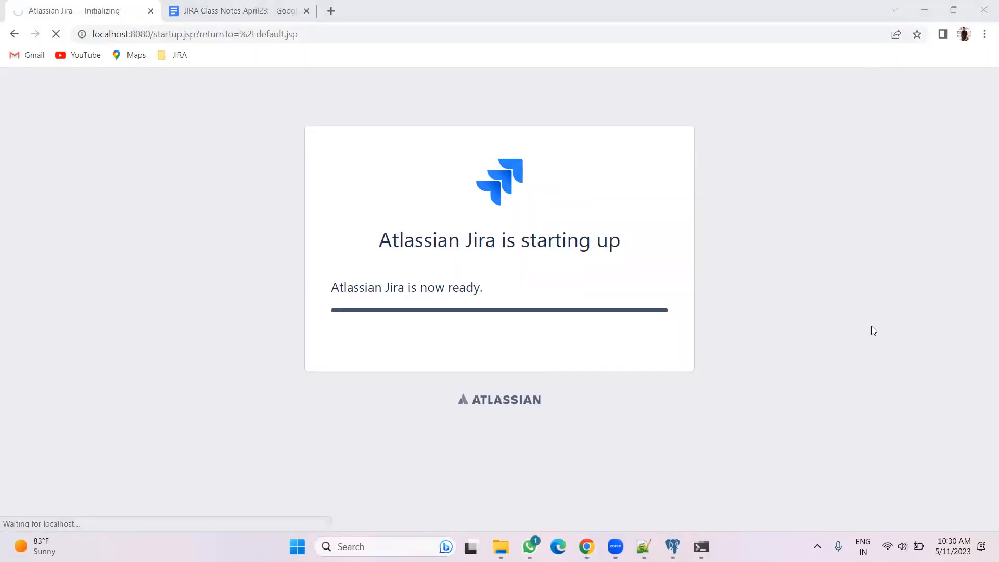
Open localhost in Edge to check whether Jira responds, then close that tab
left_click(244, 9)
left_click(102, 8)
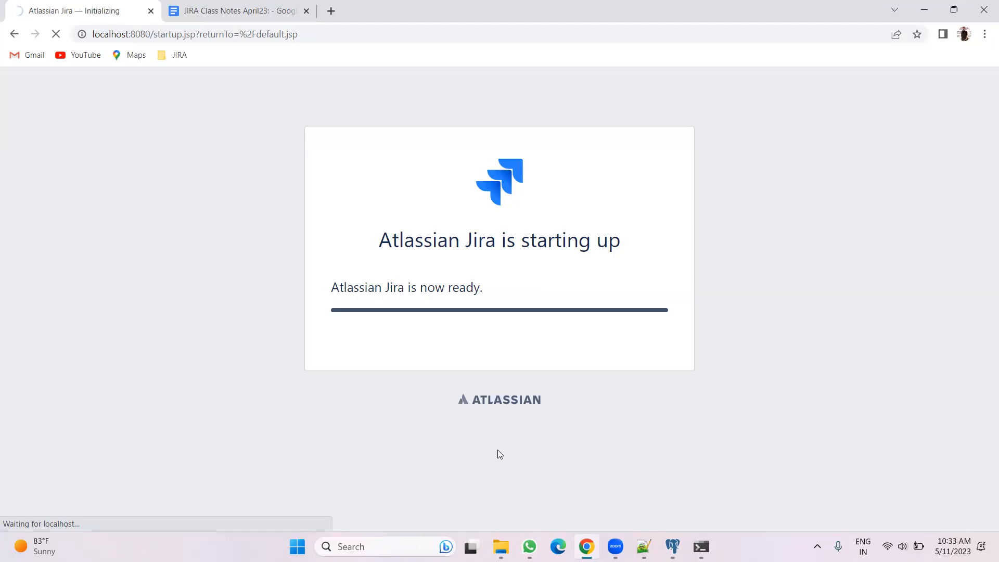
left_click(551, 538)
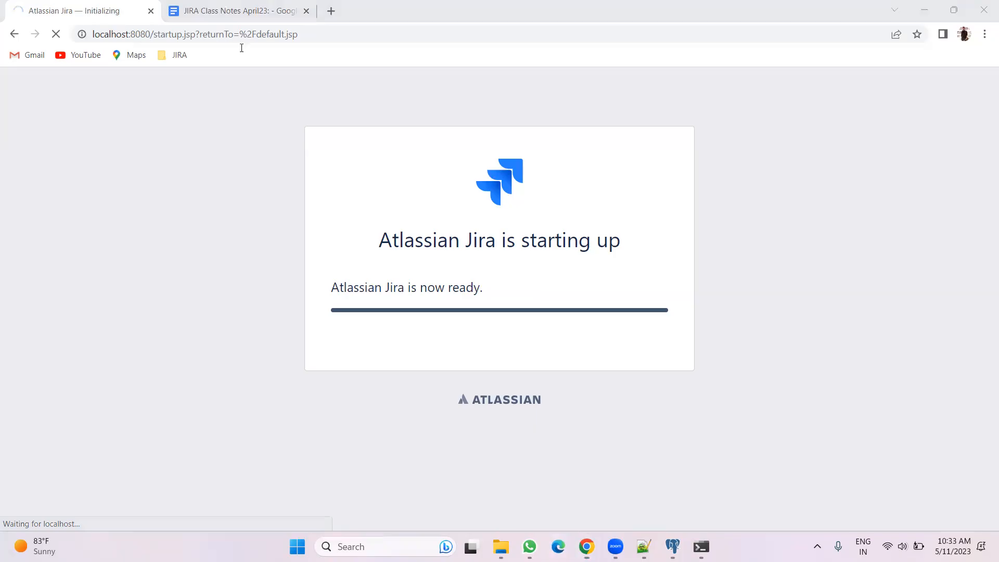
type("l")
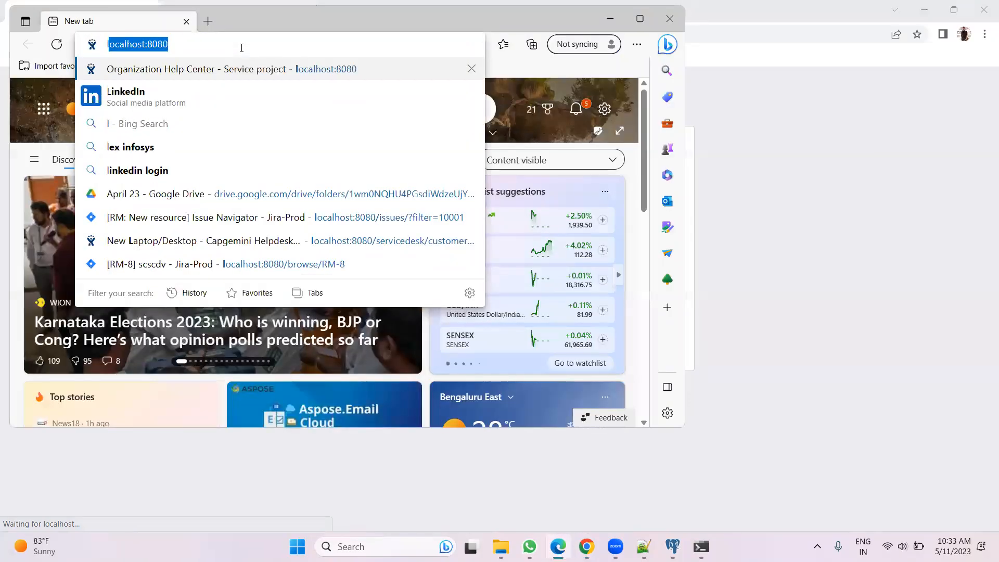
key("Return")
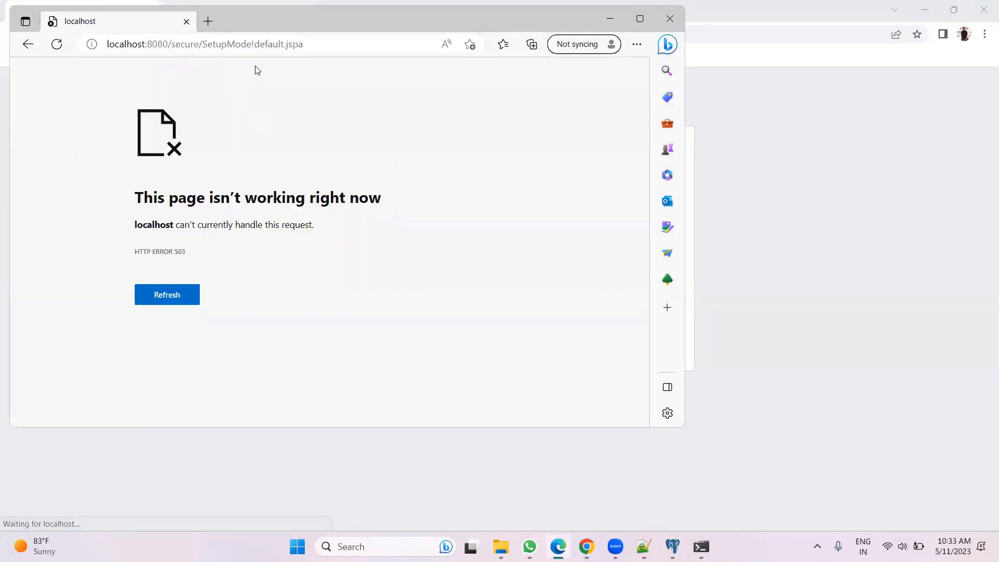
left_click(186, 21)
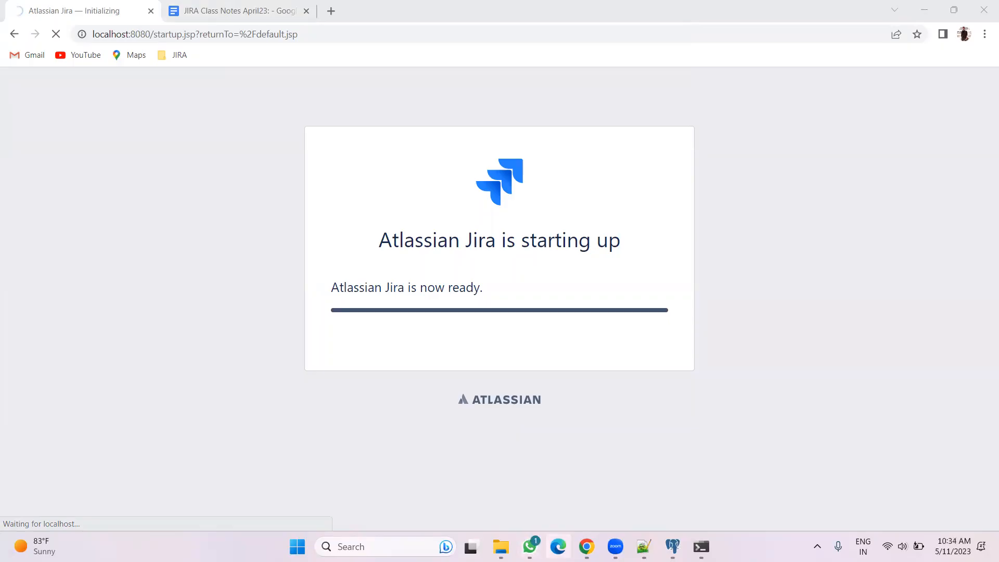
Scroll through the Tomcat console log to examine the Jira startup errors
left_click(701, 547)
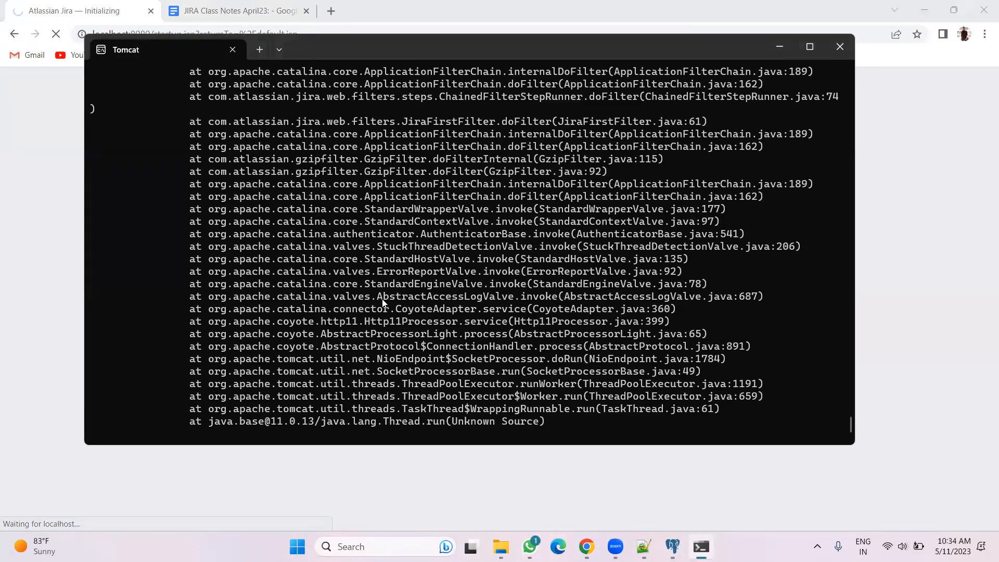
scroll(384, 301, "up", 6)
scroll(383, 298, "up", 6)
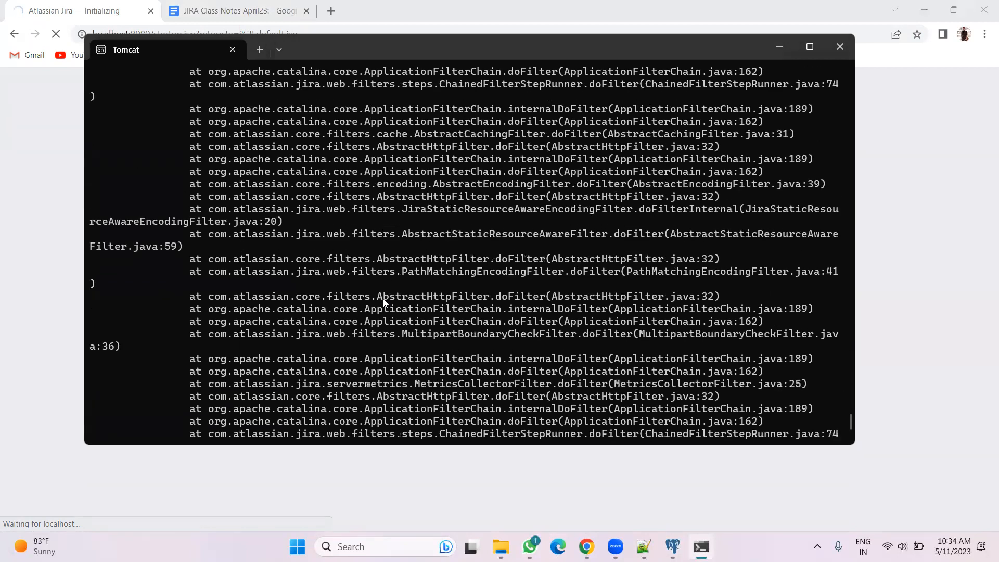
scroll(383, 300, "up", 5)
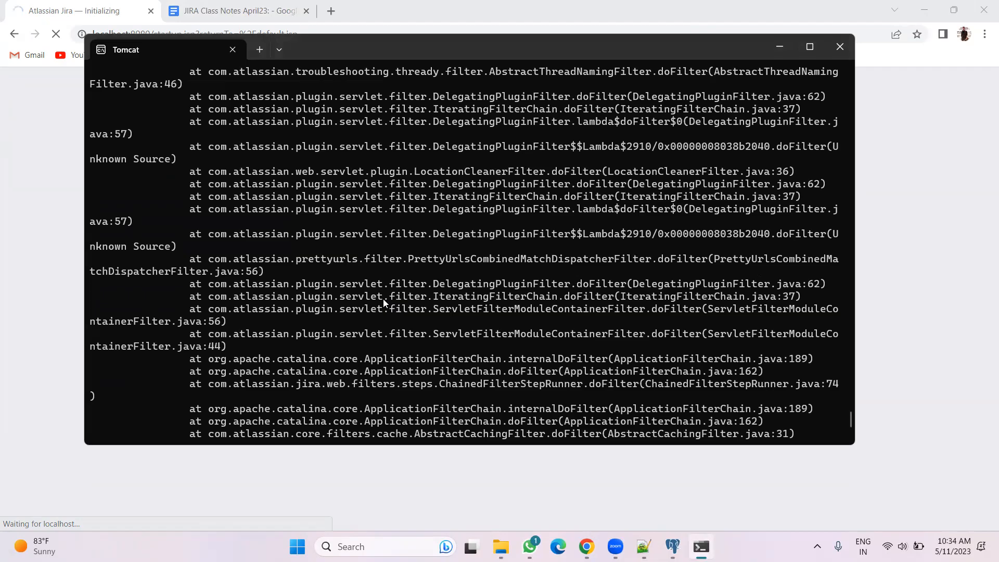
scroll(383, 299, "up", 6)
scroll(383, 298, "up", 13)
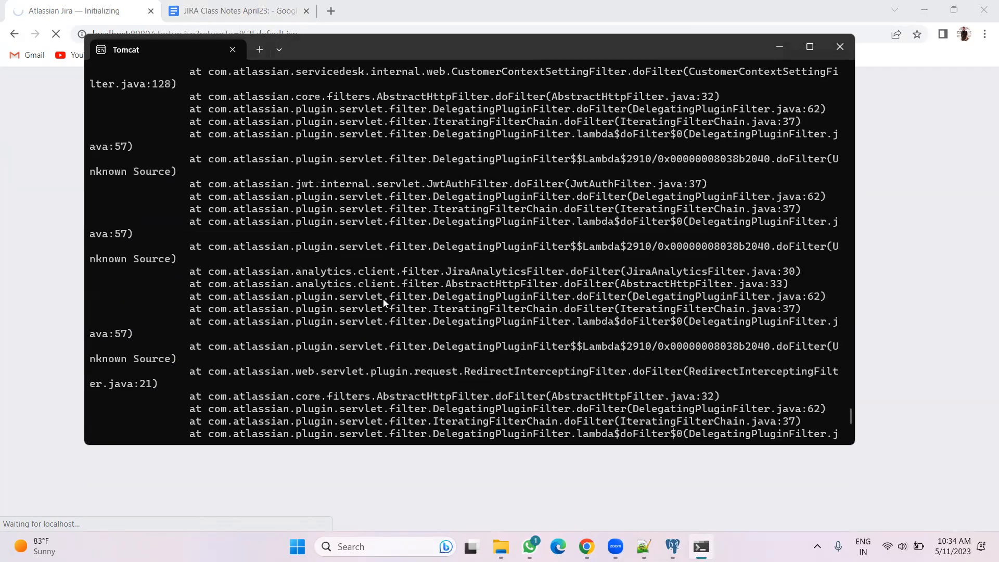
scroll(383, 298, "up", 18)
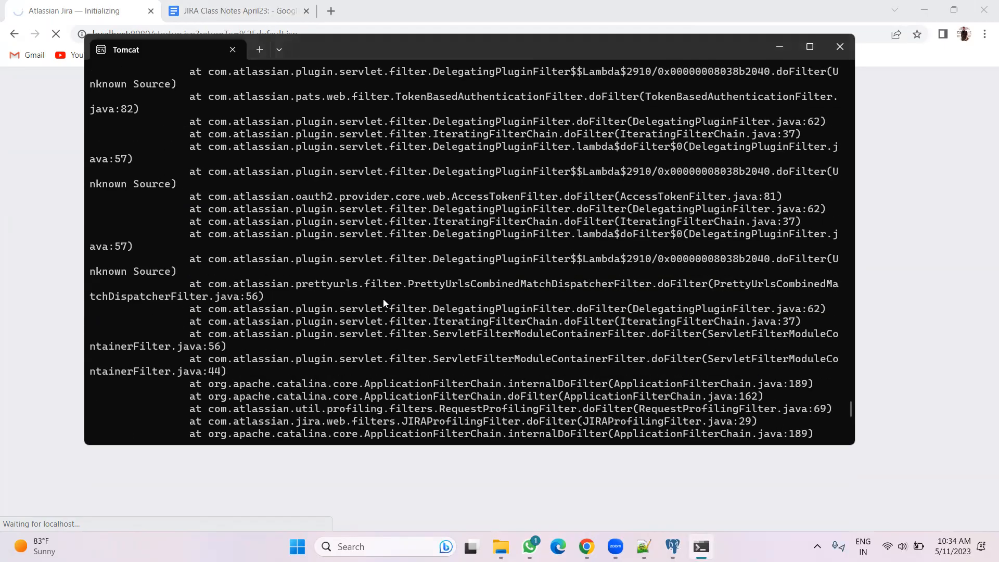
scroll(383, 299, "up", 15)
scroll(383, 298, "up", 15)
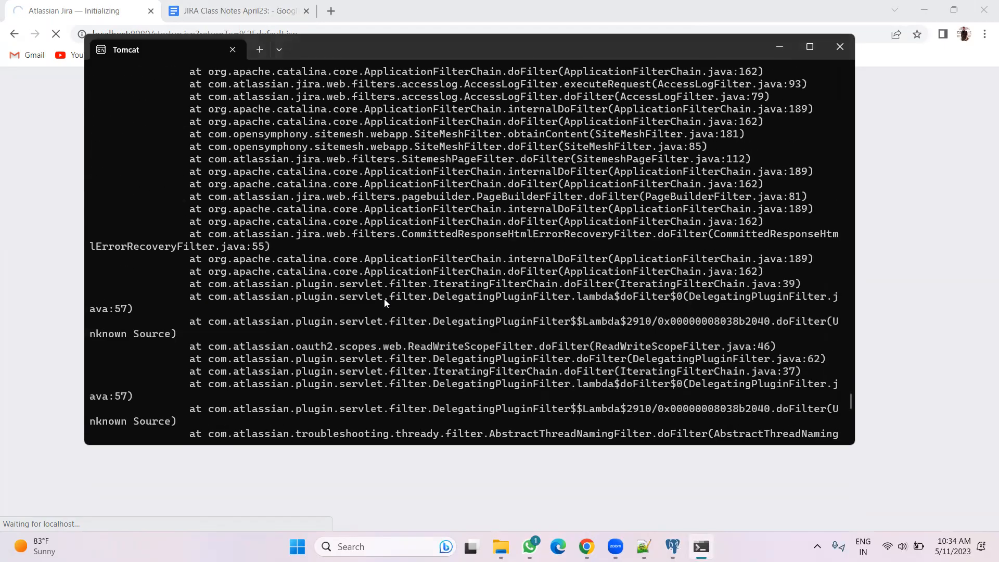
scroll(383, 299, "up", 15)
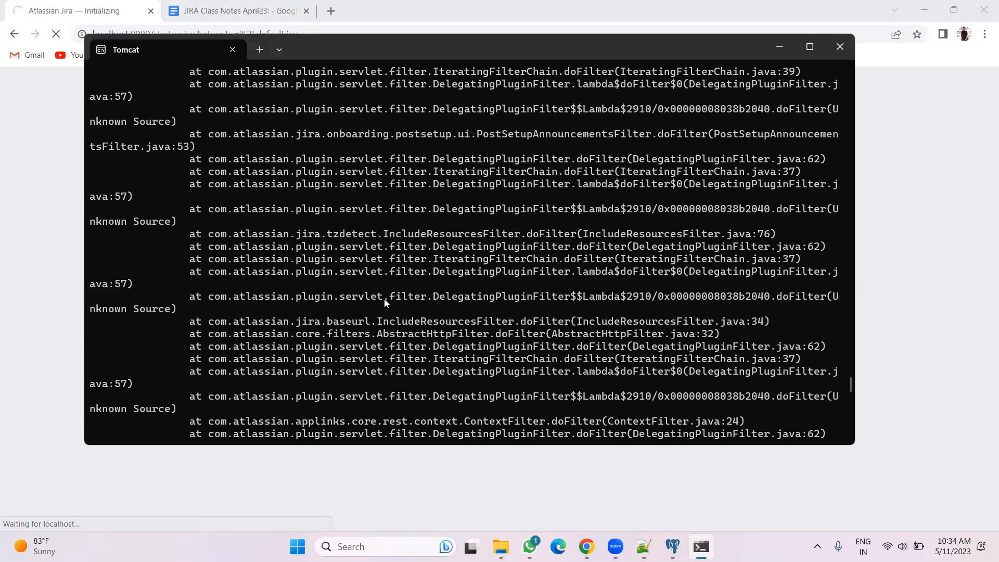
scroll(384, 298, "up", 15)
scroll(383, 299, "up", 15)
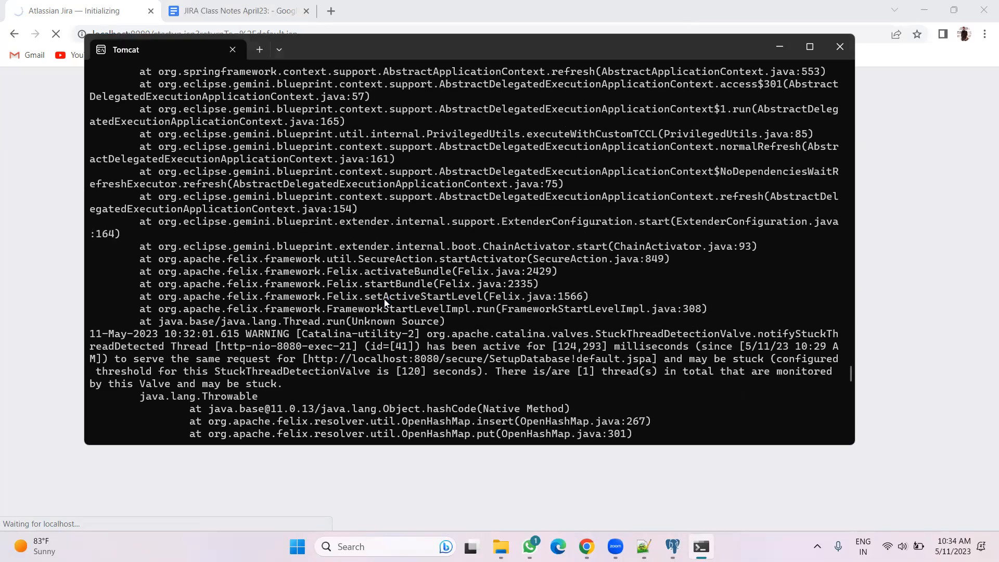
scroll(384, 298, "up", 20)
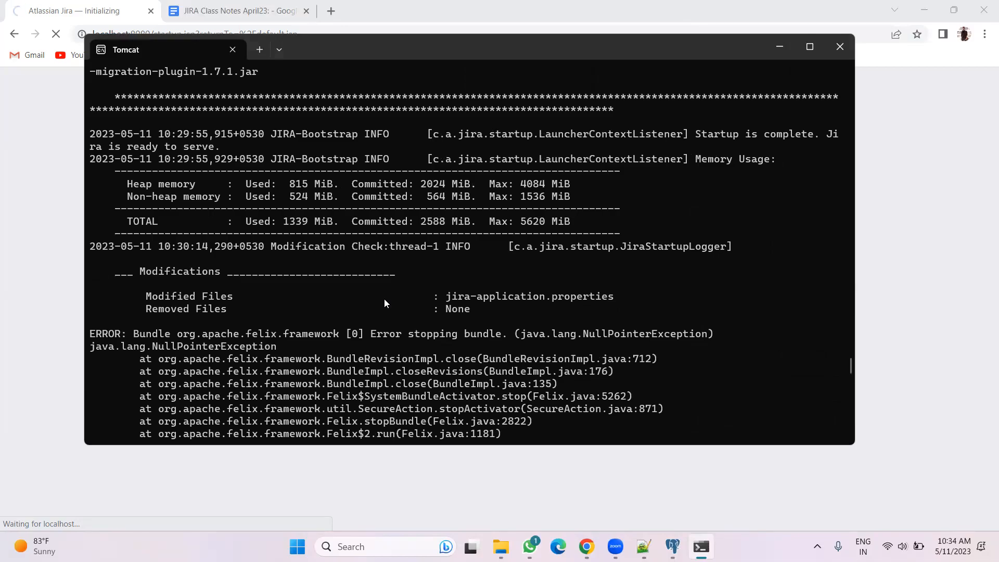
scroll(385, 302, "up", 7)
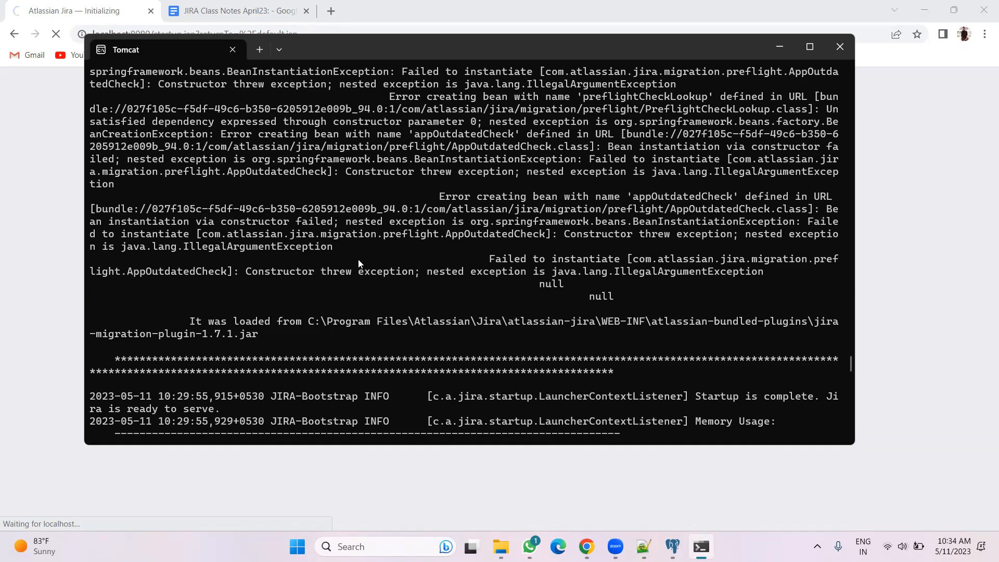
scroll(358, 259, "up", 4)
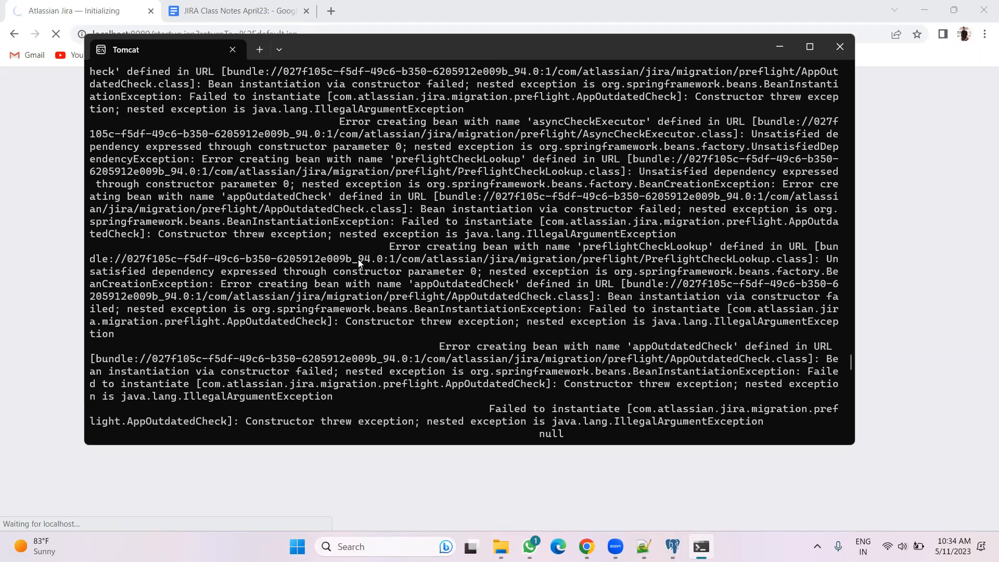
scroll(357, 259, "down", 3)
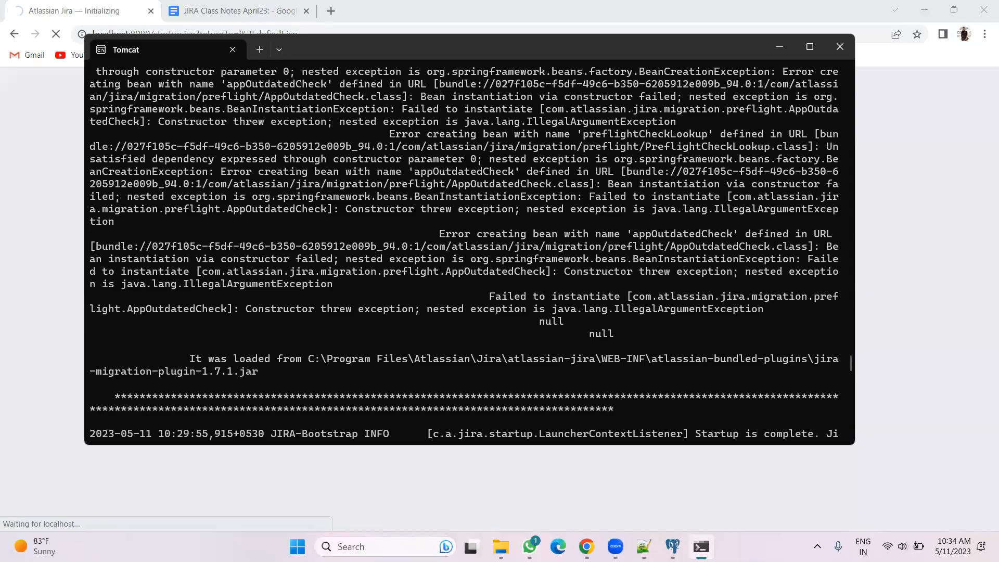
Expand the postgres database's Schemas, public schema and Tables in pgAdmin and browse the table list
left_click(672, 546)
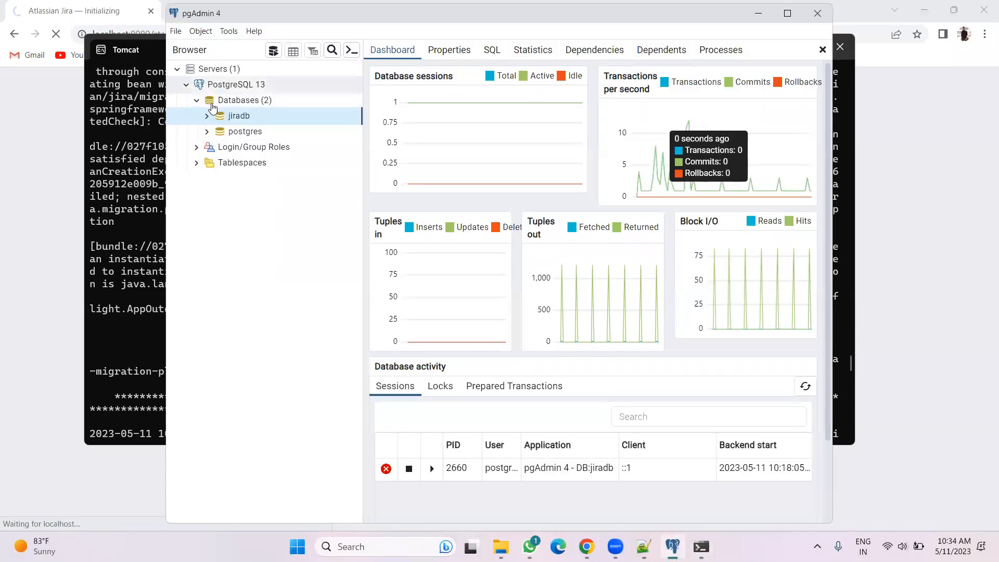
left_click(206, 132)
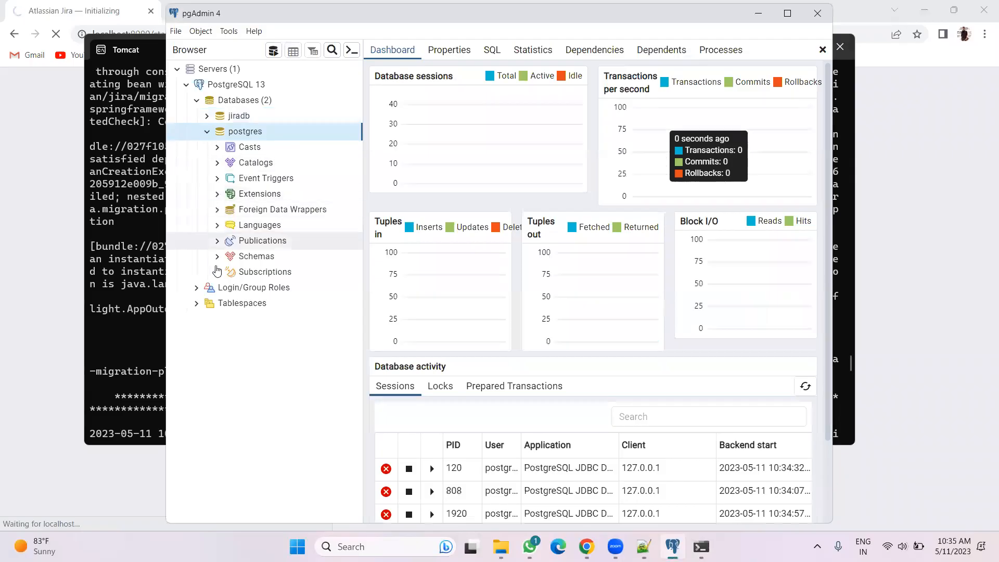
left_click(214, 258)
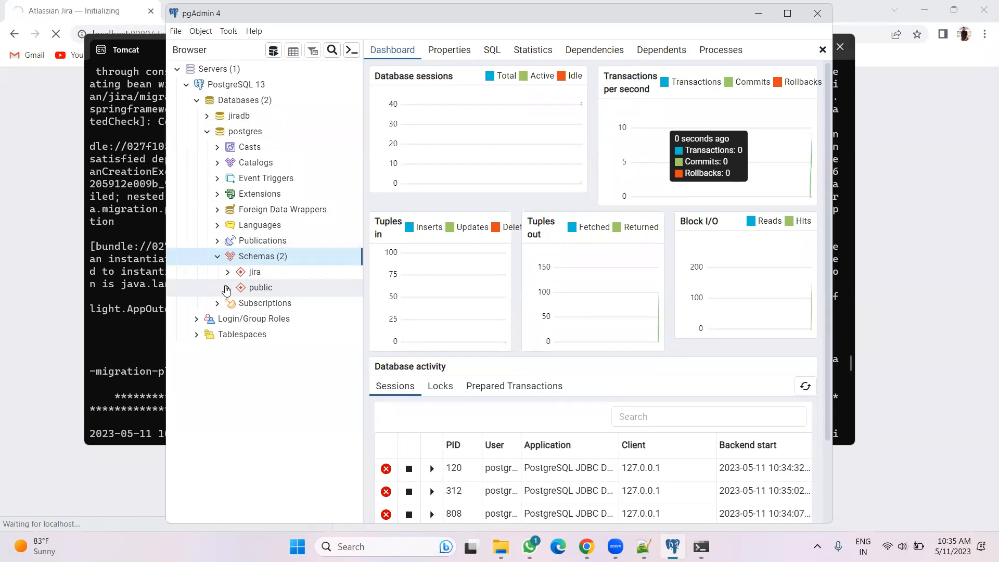
left_click(227, 287)
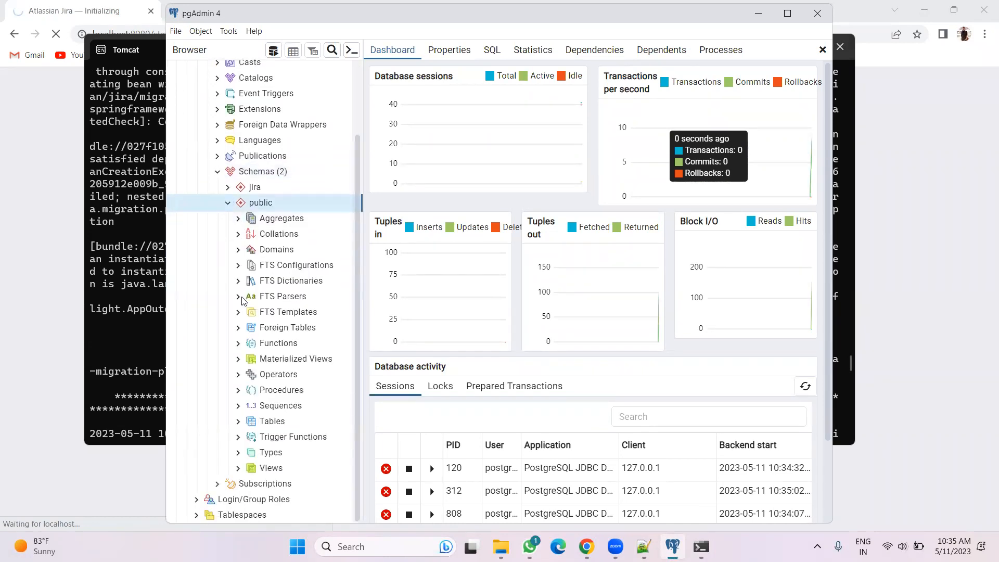
left_click(238, 421)
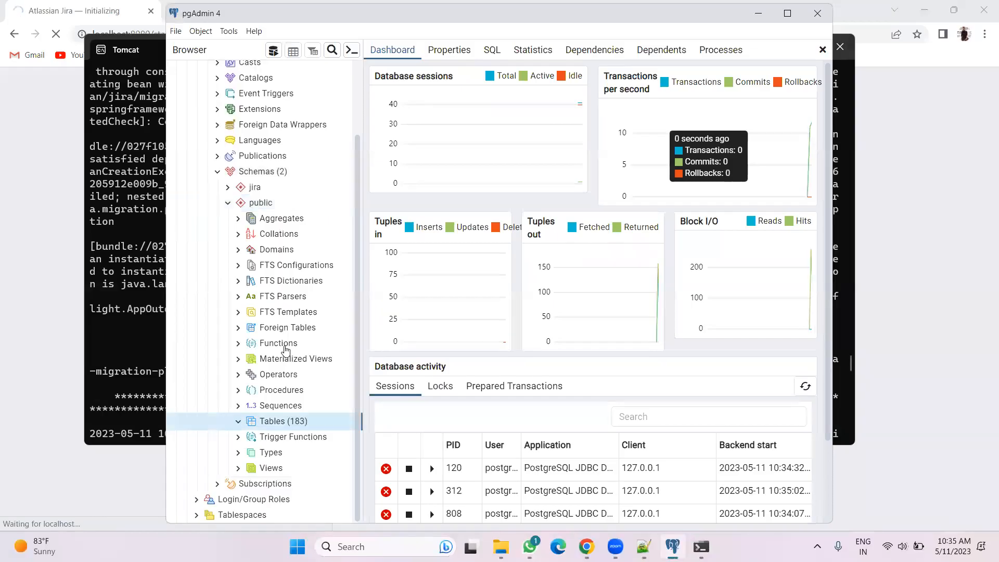
scroll(286, 349, "down", 10)
scroll(287, 338, "down", 20)
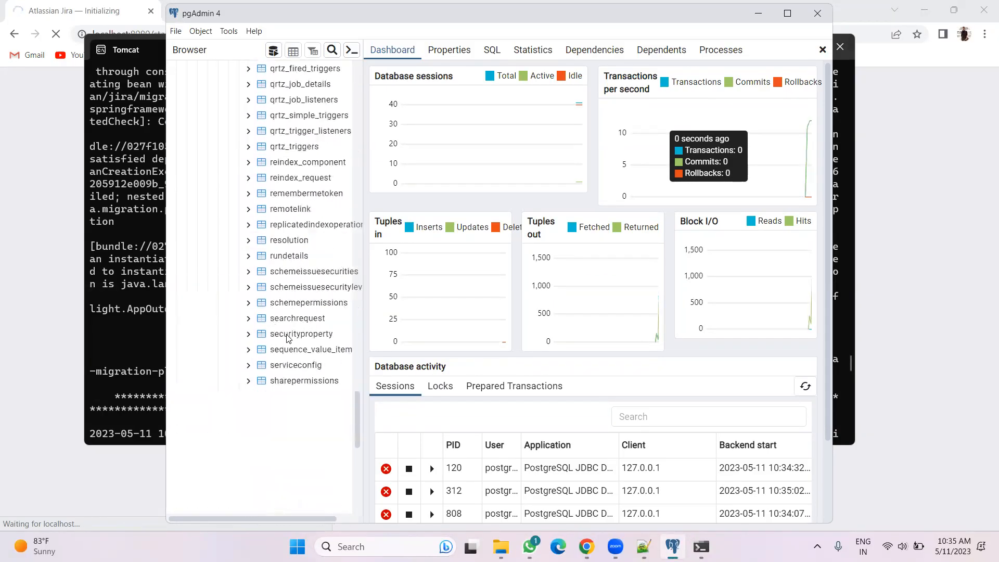
scroll(287, 338, "down", 5)
scroll(286, 338, "up", 15)
scroll(287, 338, "up", 20)
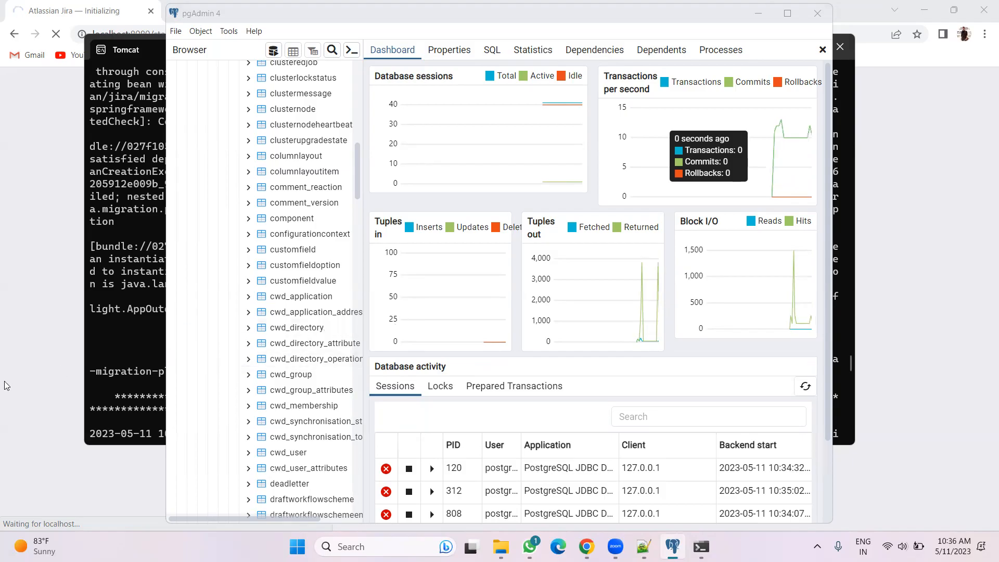
left_click(38, 356)
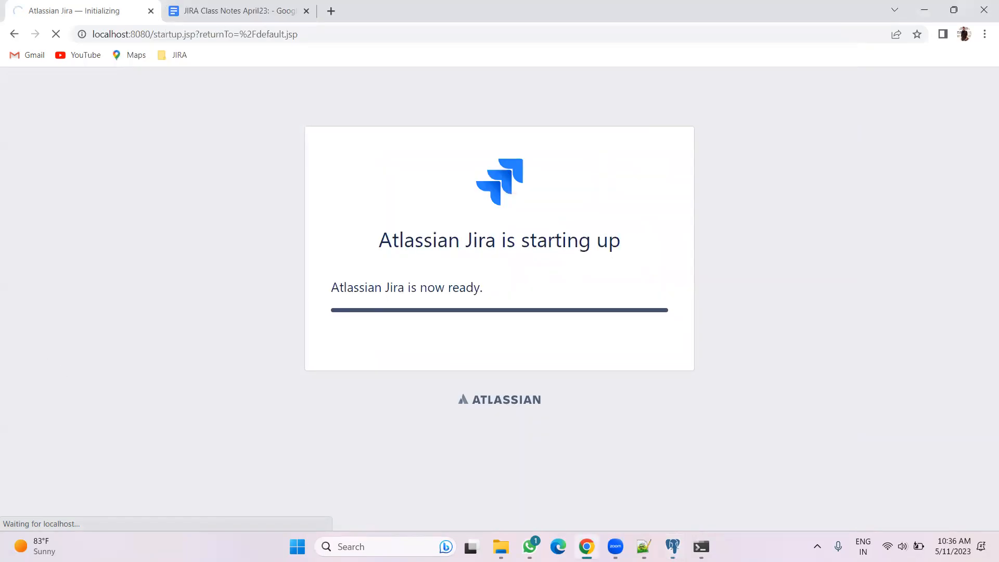
Load localhost in an Edge window to check Jira's response, then close the window
left_click(559, 546)
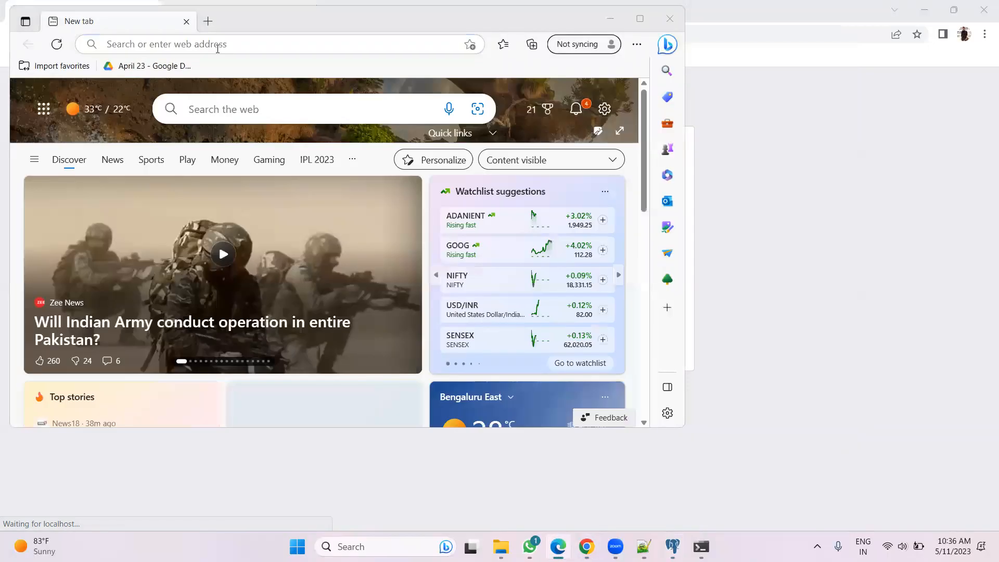
left_click(217, 45)
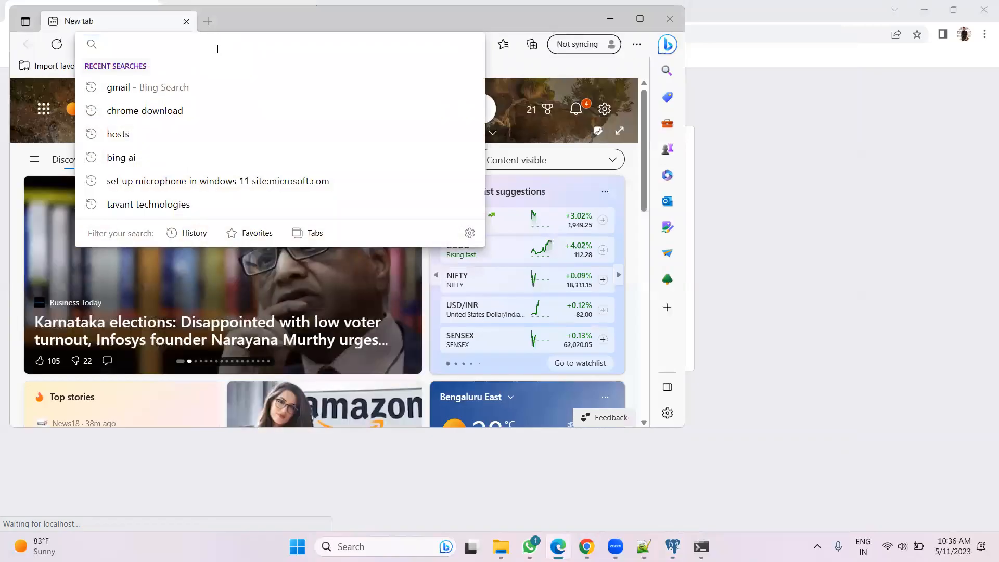
type("localhost:8080")
key("Return")
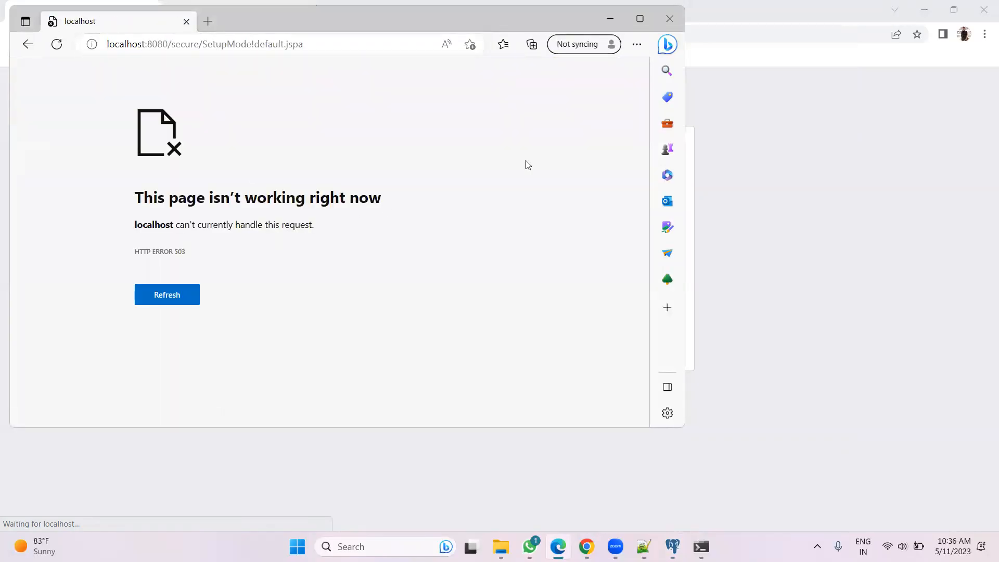
left_click(668, 21)
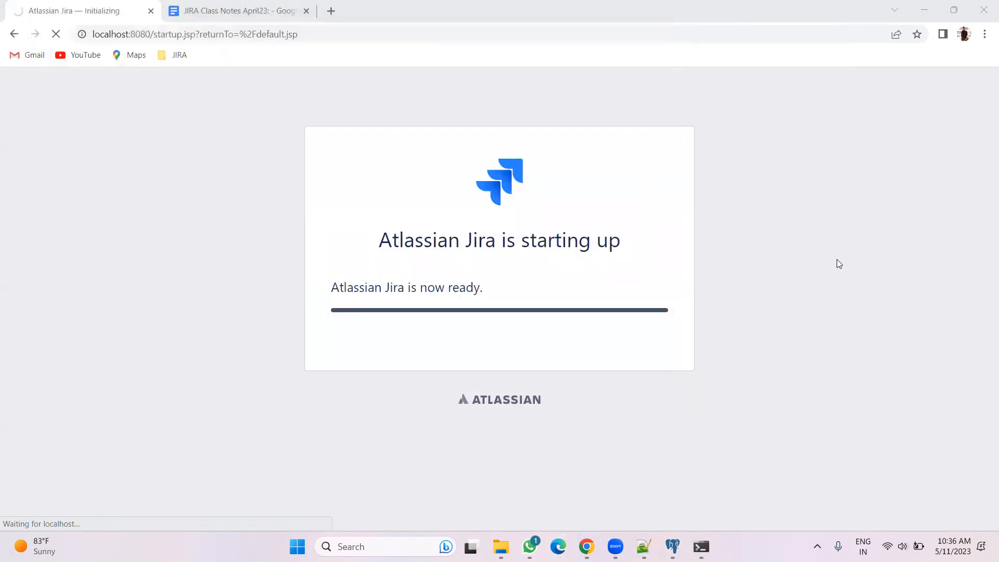
Open the Windows Services app by searching for services
left_click(375, 544)
type("services")
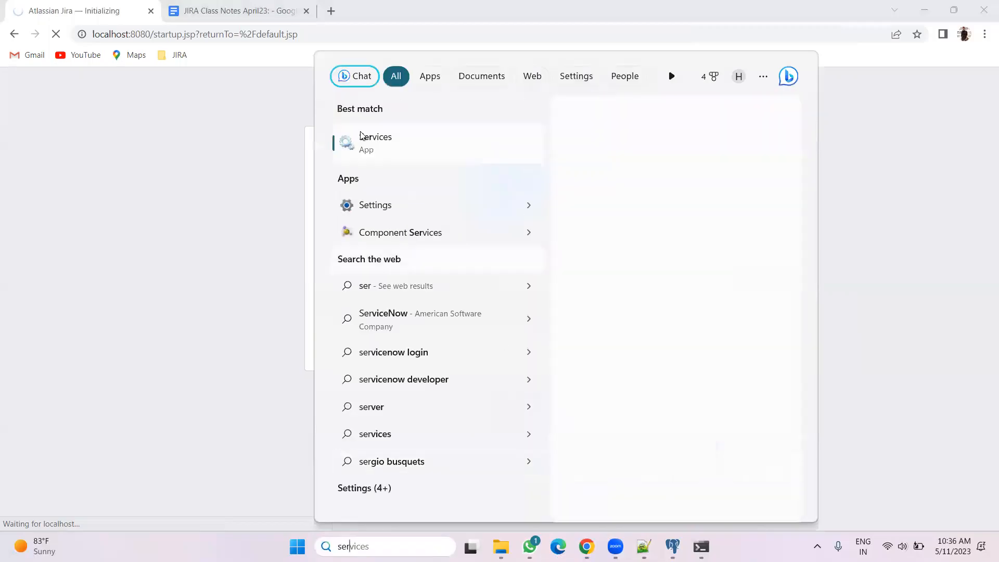
key("Escape")
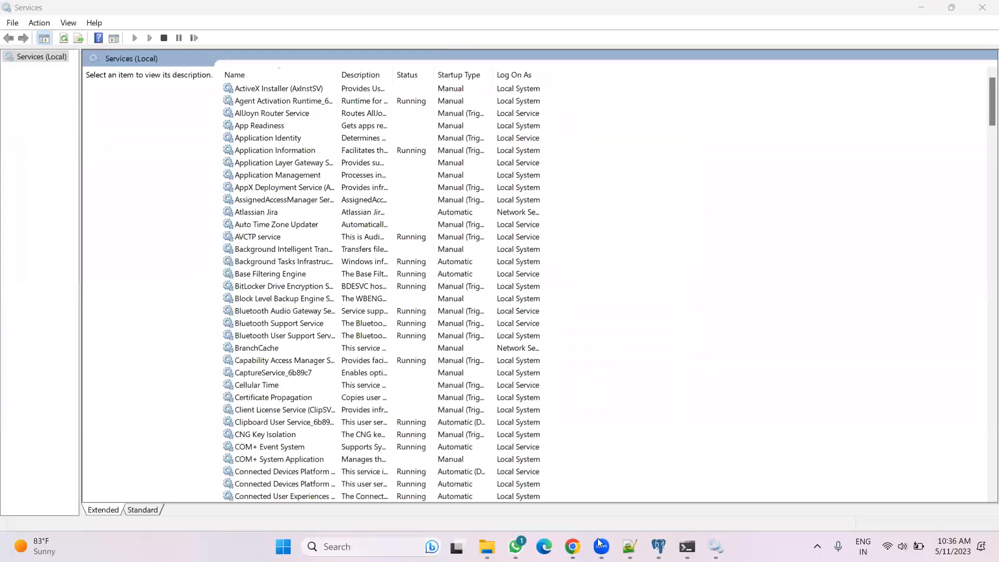
Reload the Jira startup page in the browser and open localhost:8080 in a new tab
key("alt+Tab")
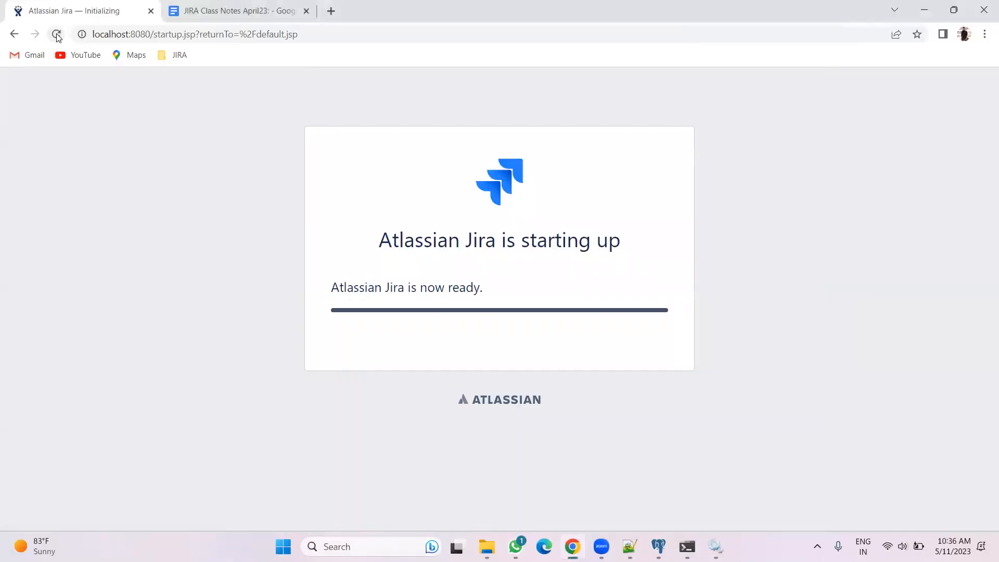
left_click(56, 35)
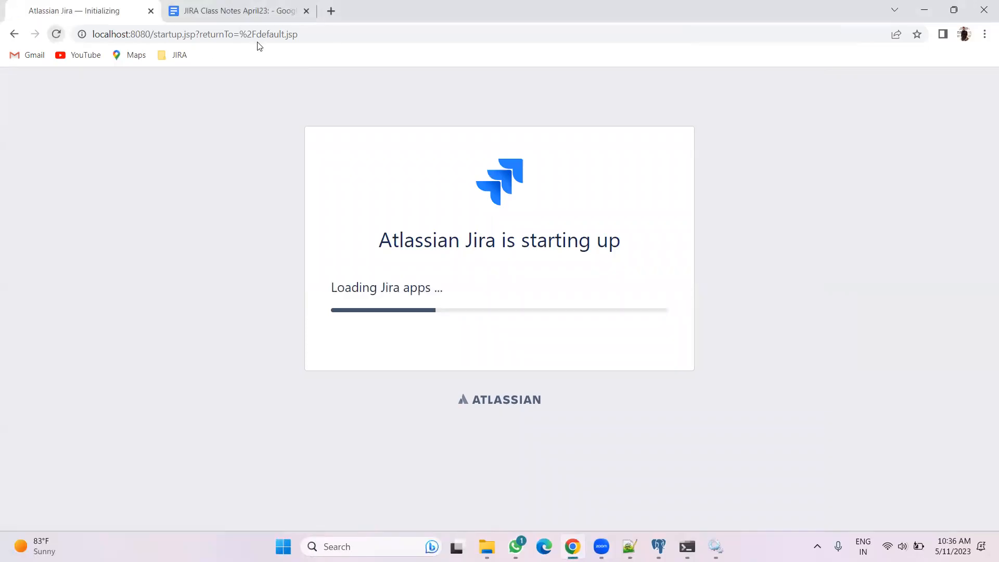
left_click(331, 10)
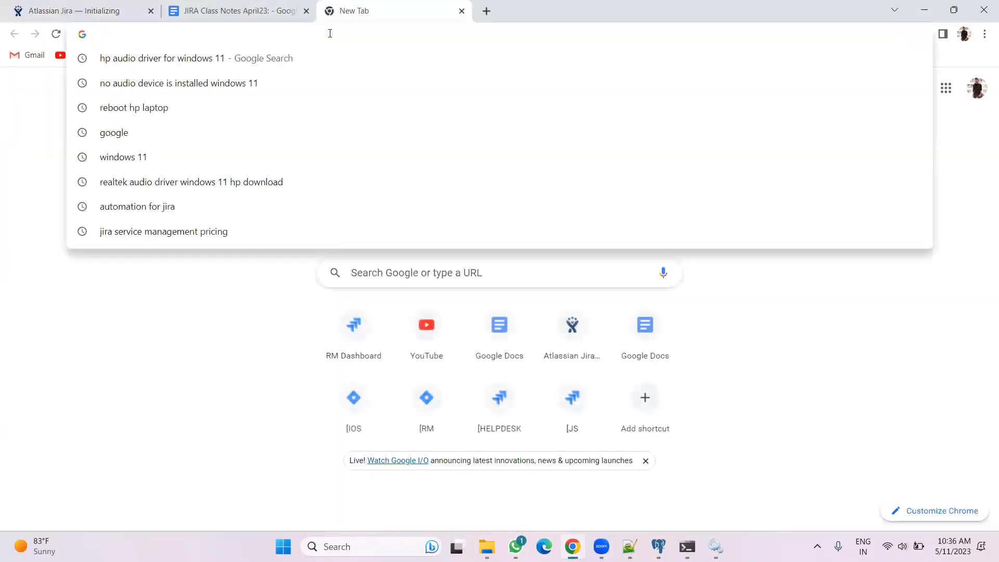
type("localhost:8080")
key("Return")
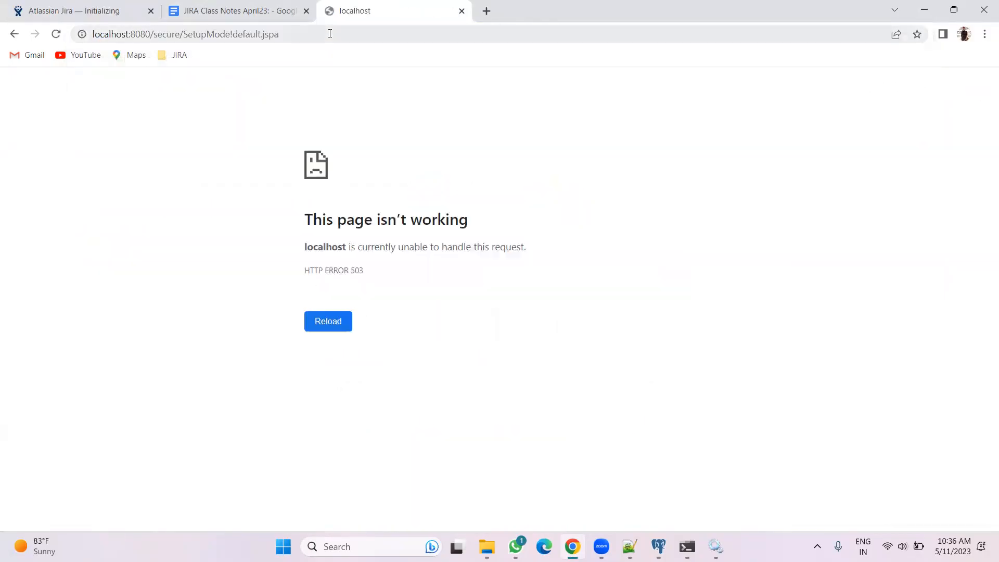
Close the two Jira tabs and open localhost:8080 in a new tab to review Jira's startup error page
left_click(461, 11)
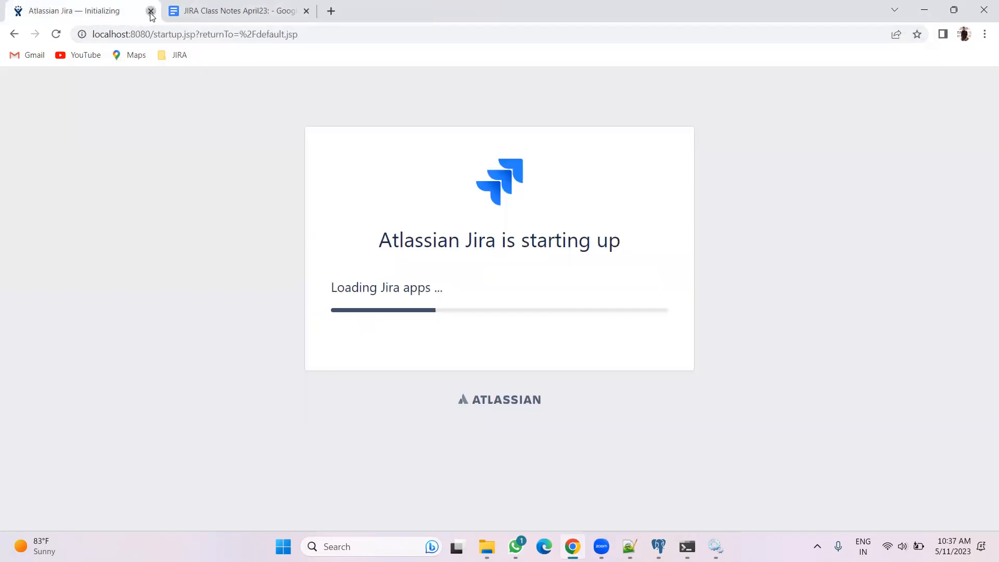
left_click(151, 13)
key("ctrl+t")
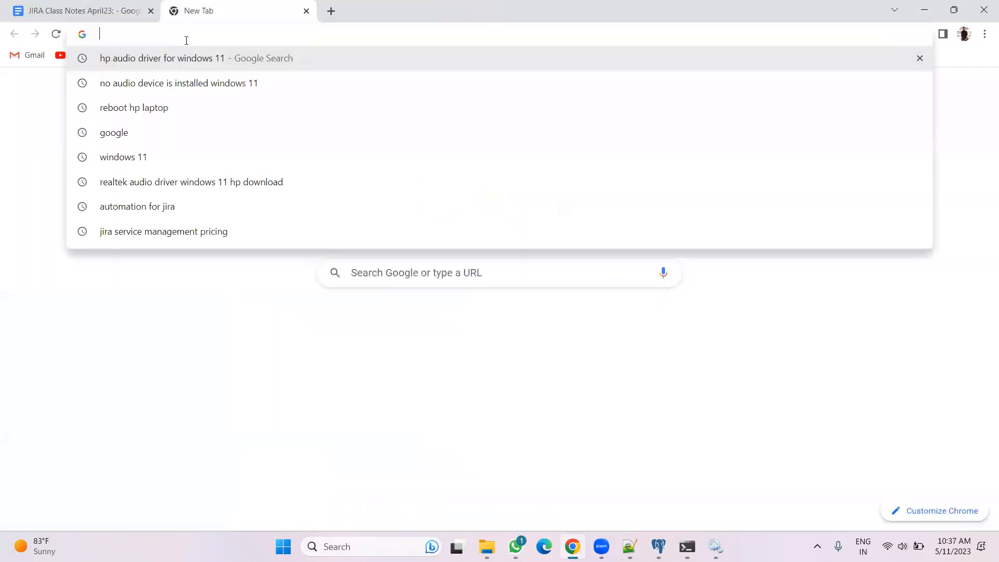
type("localhost:8080")
key("Return")
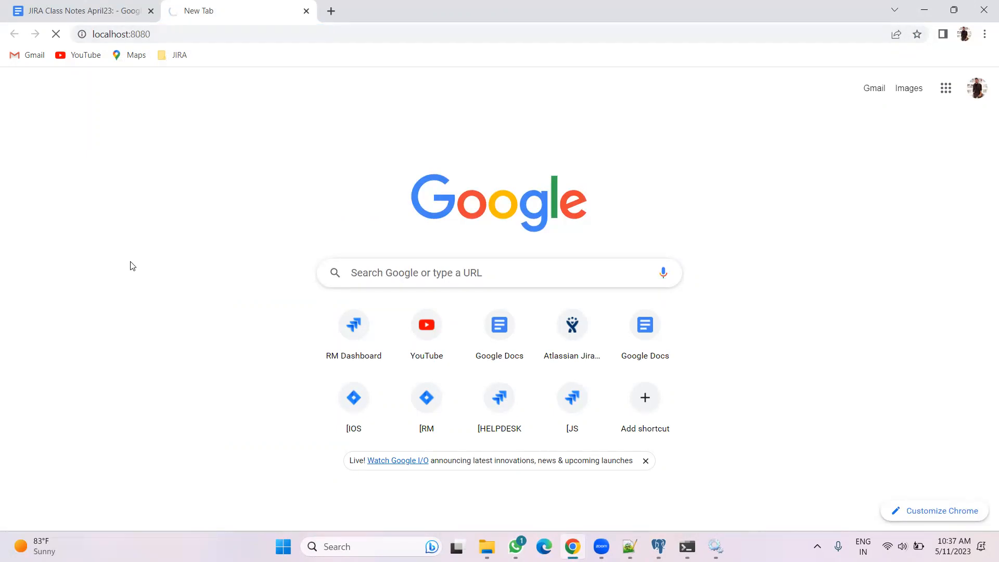
scroll(323, 254, "down", 6)
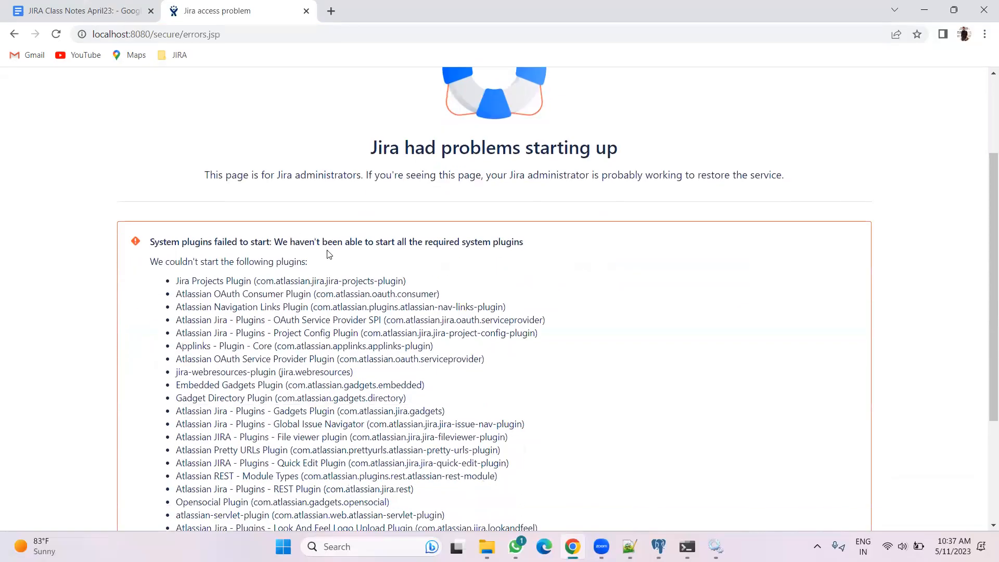
scroll(322, 237, "up", 3)
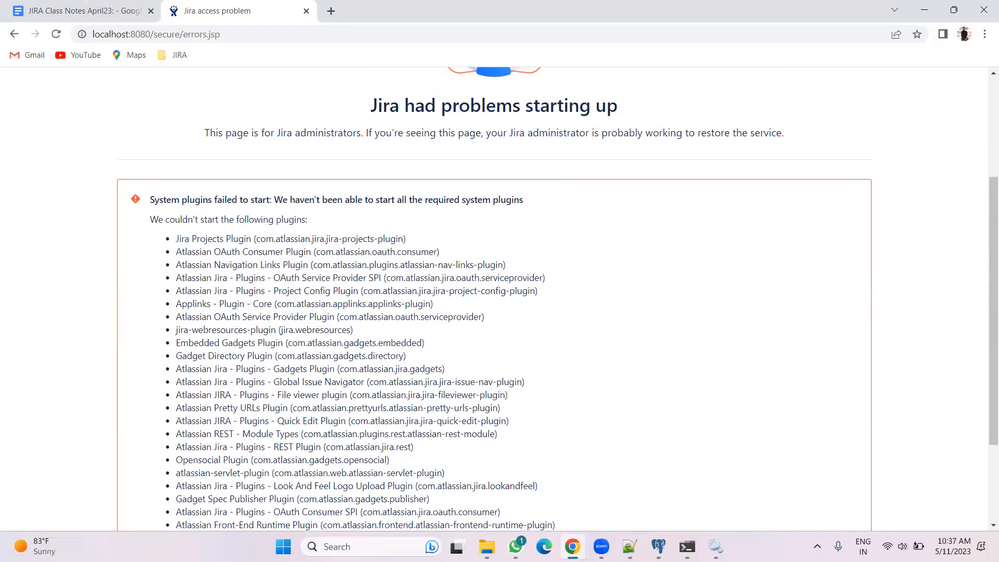
Run the shutdown batch file in the Jira installation's bin folder to stop Jira
left_click(487, 546)
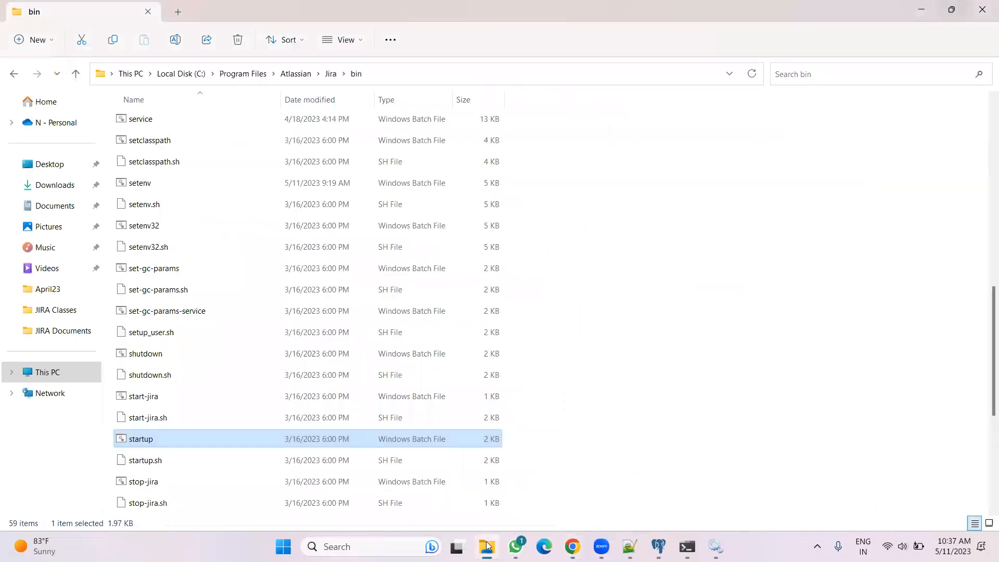
left_click(716, 546)
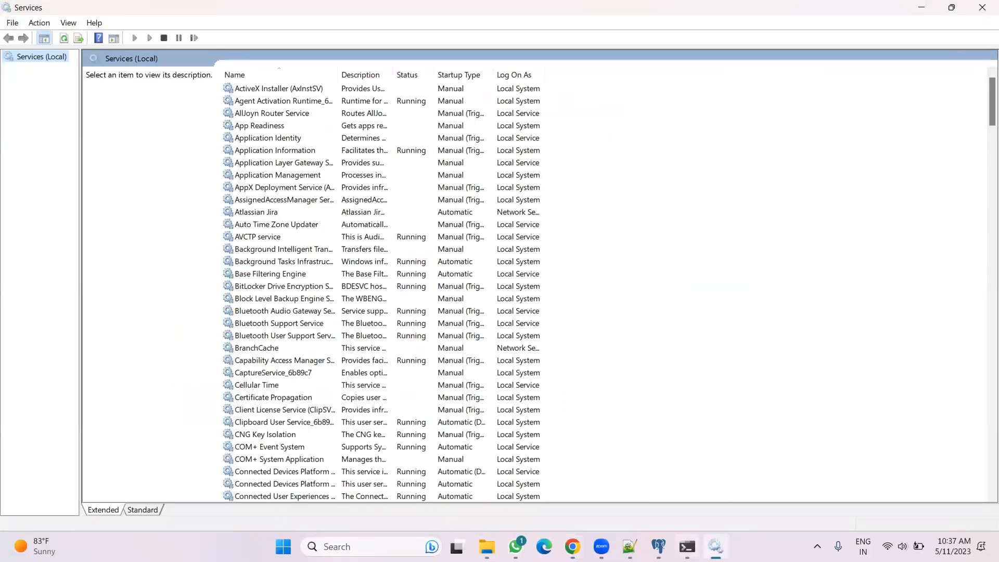
mouse_move(687, 546)
left_click(487, 546)
scroll(170, 472, "down", 2)
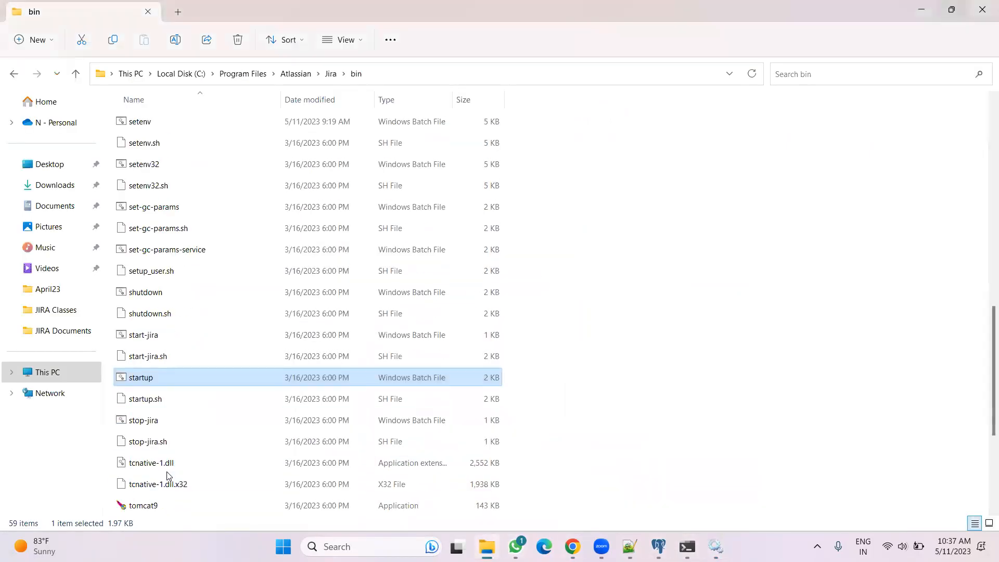
scroll(156, 441, "down", 1)
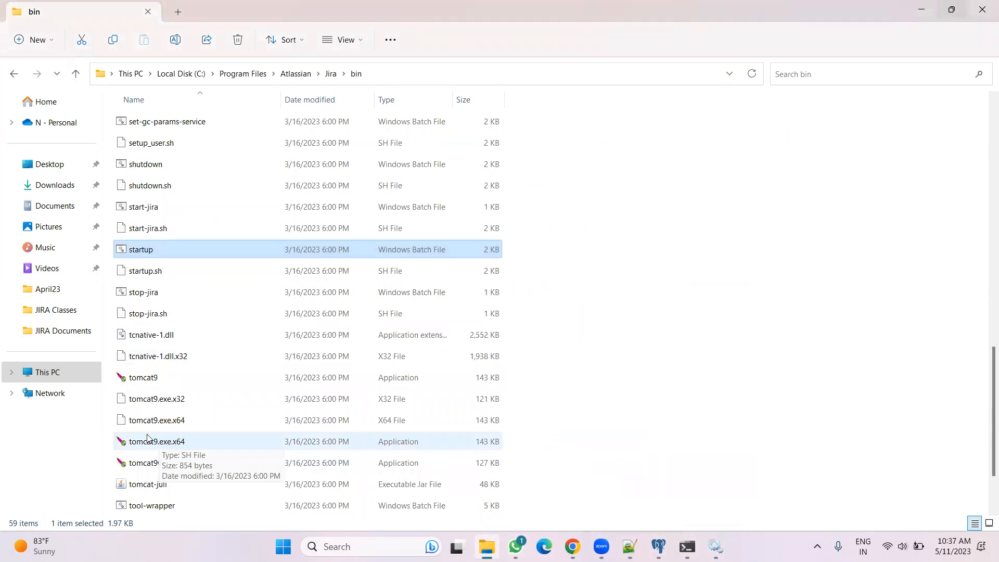
scroll(148, 419, "down", 1)
scroll(152, 414, "up", 1)
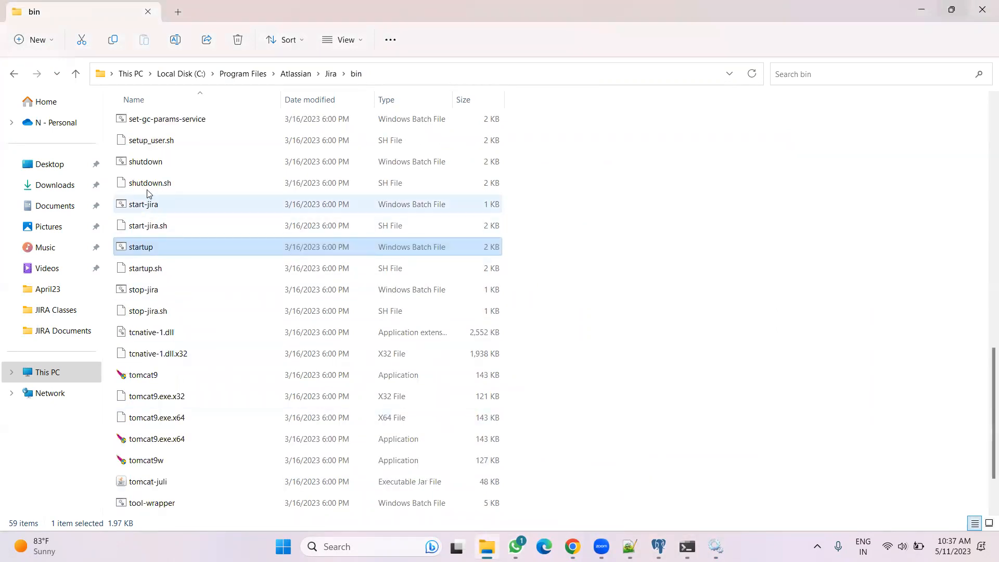
left_click(148, 164)
double_click(147, 163)
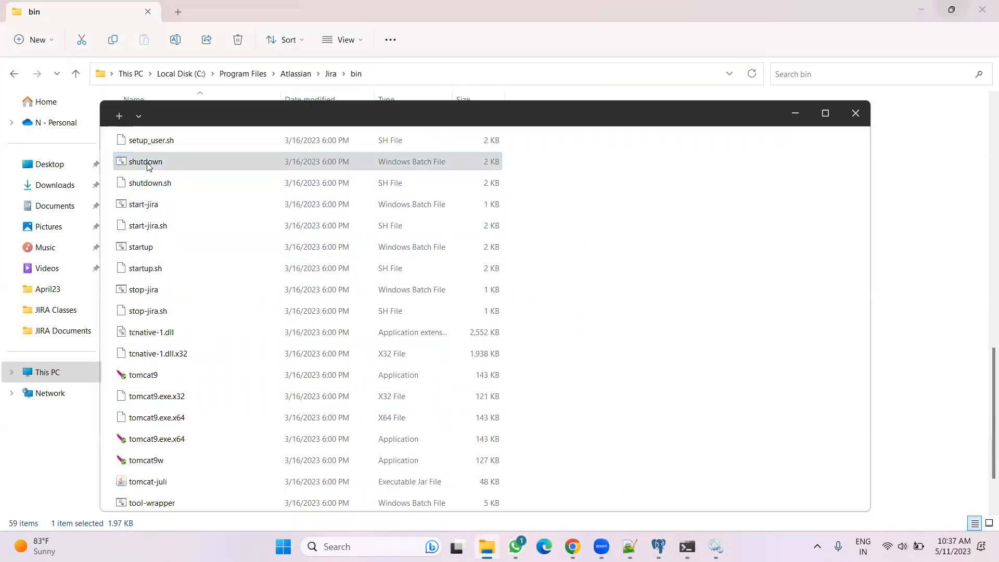
Close the Tomcat console window
mouse_move(687, 547)
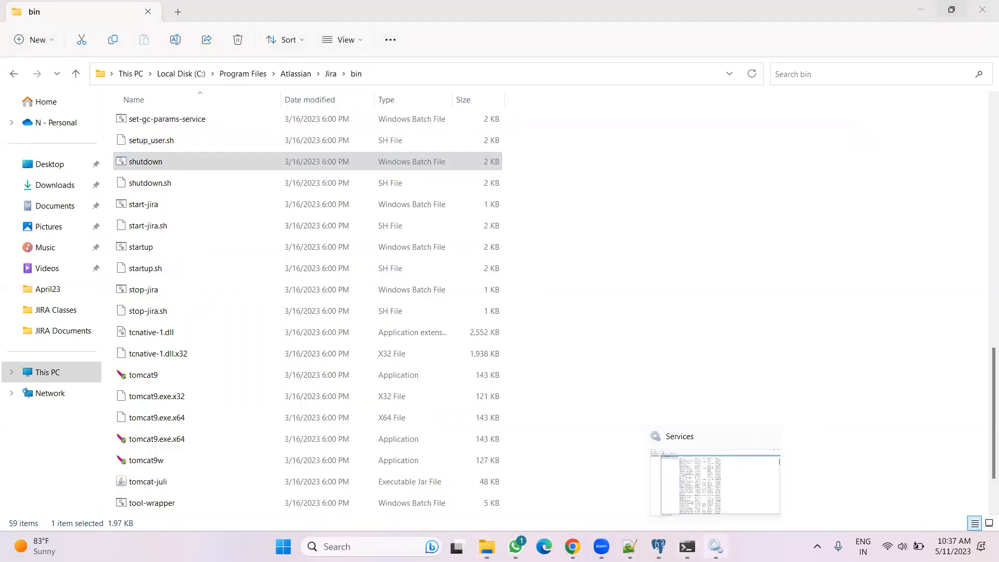
left_click(687, 546)
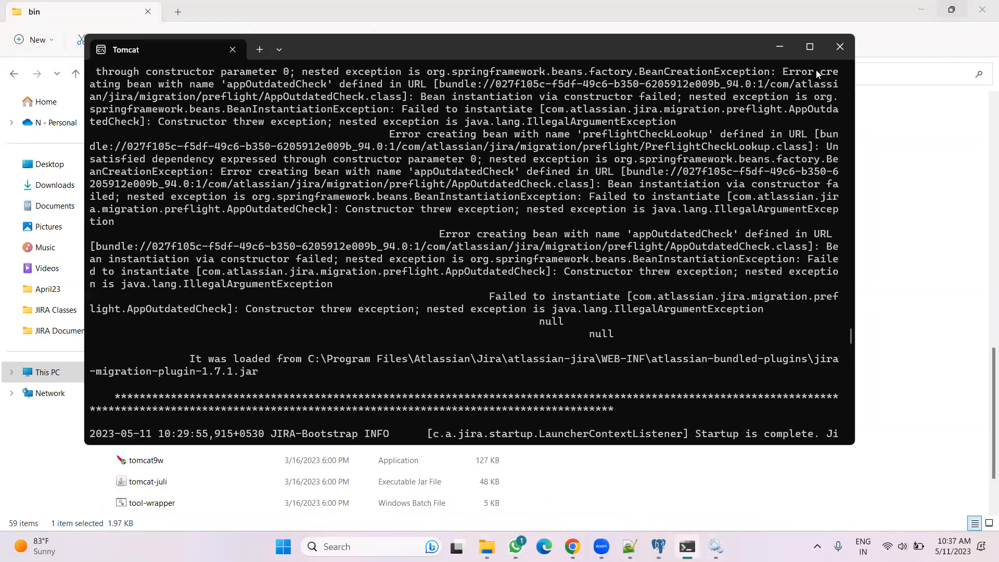
left_click(832, 45)
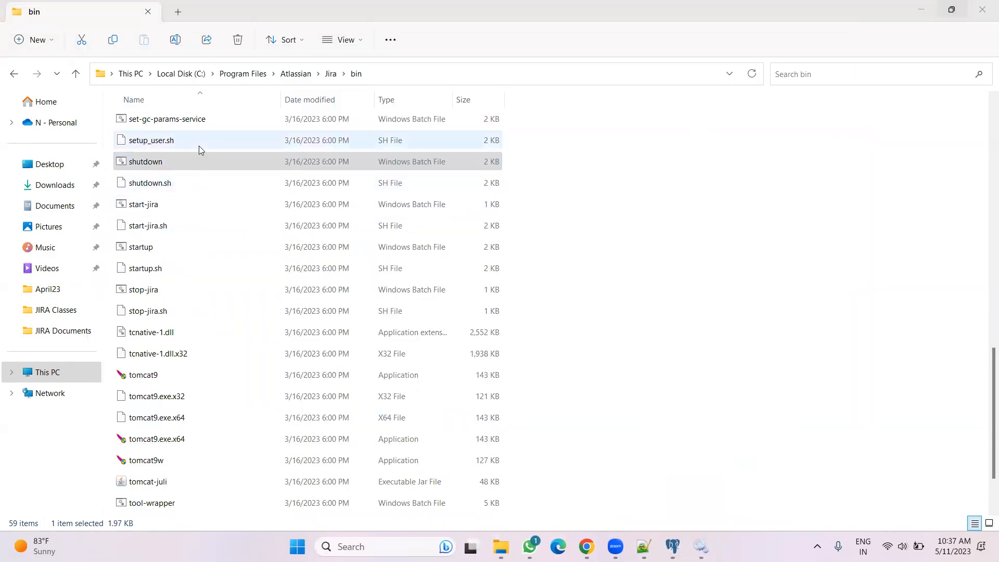
Delete the .bundled-plugins and .osgi-plugins folders from the plugins folder in Jira's Application Data home
left_click(219, 73)
double_click(171, 129)
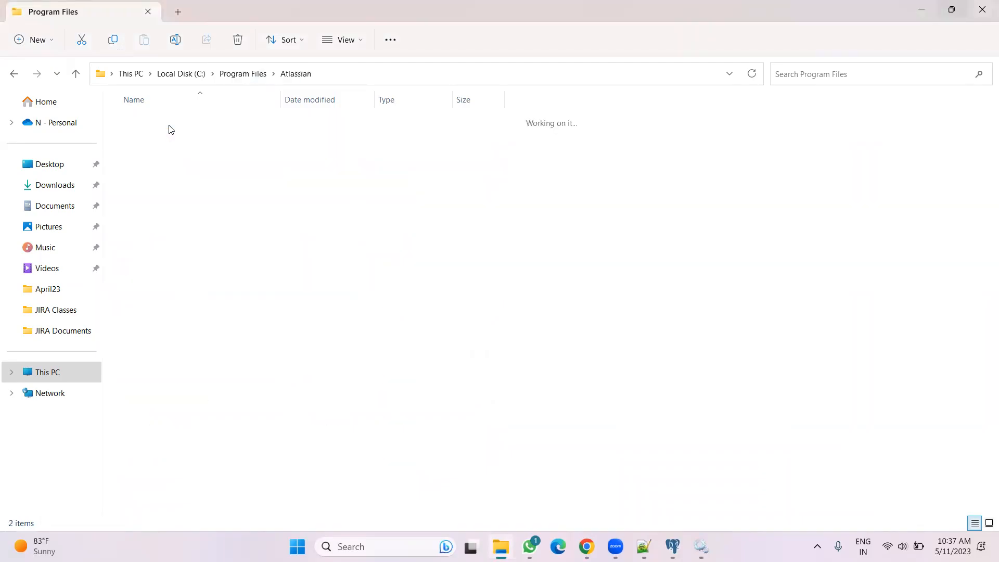
double_click(159, 122)
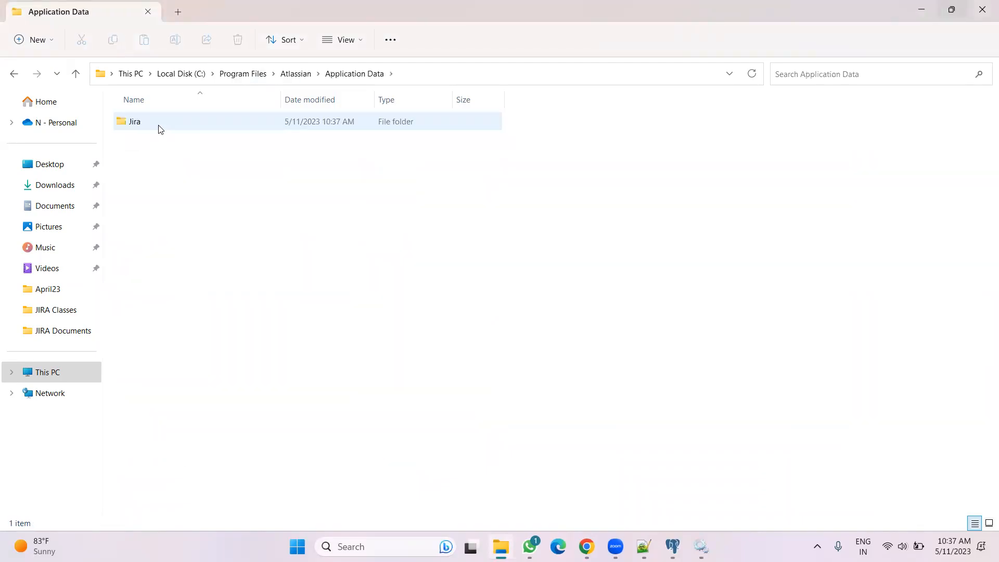
double_click(159, 127)
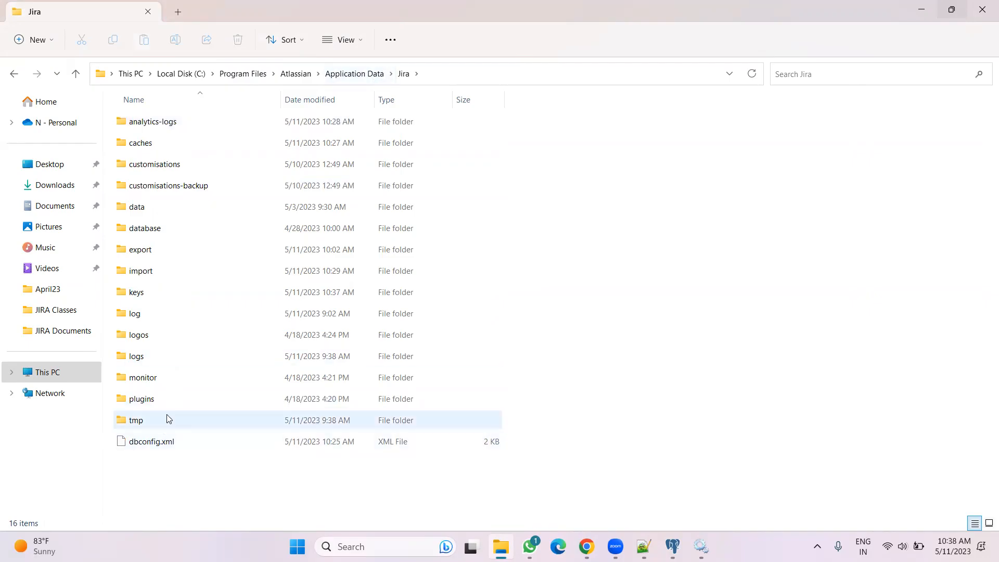
double_click(161, 401)
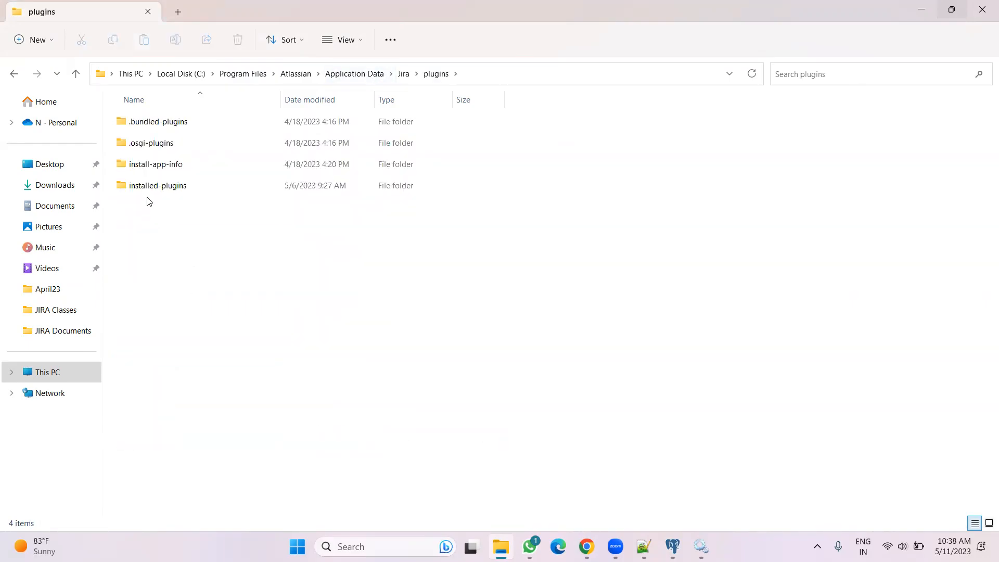
left_click(144, 165)
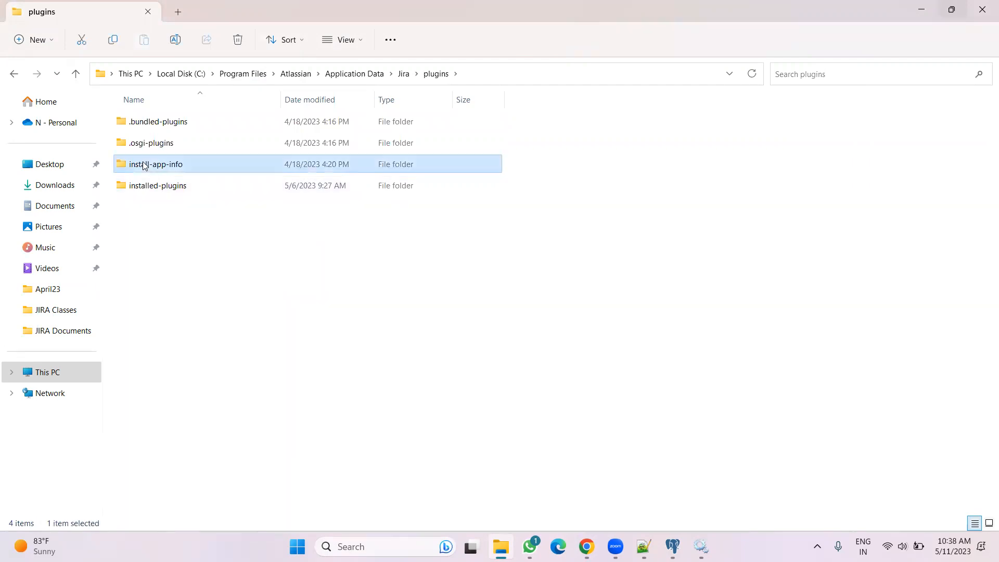
left_click(144, 144)
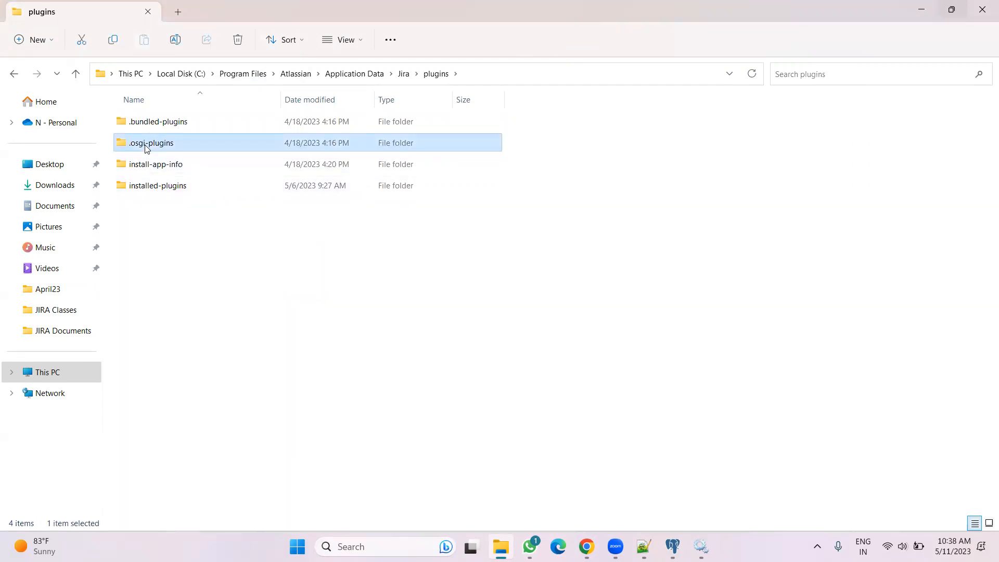
left_click(153, 127, "ctrl")
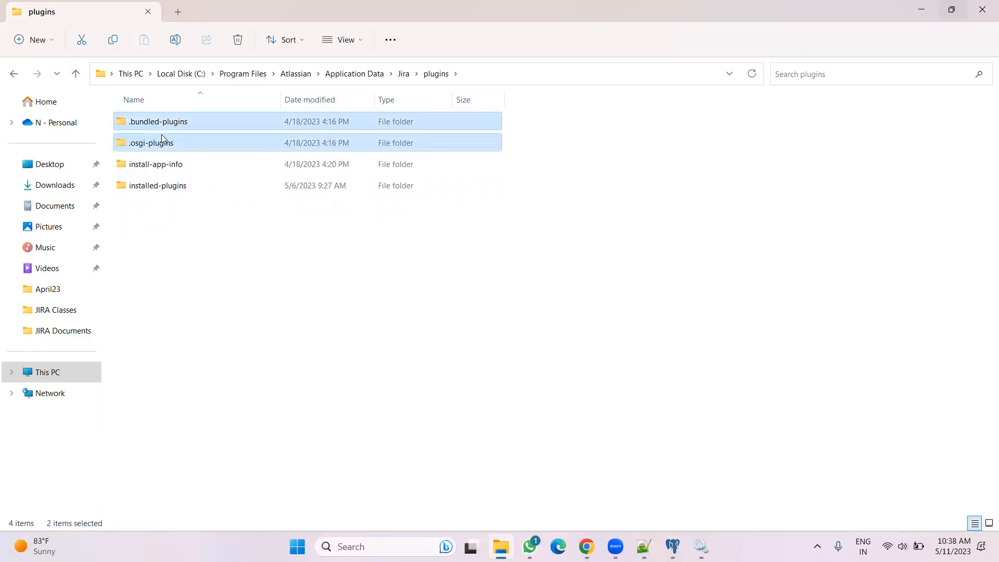
left_click(235, 40)
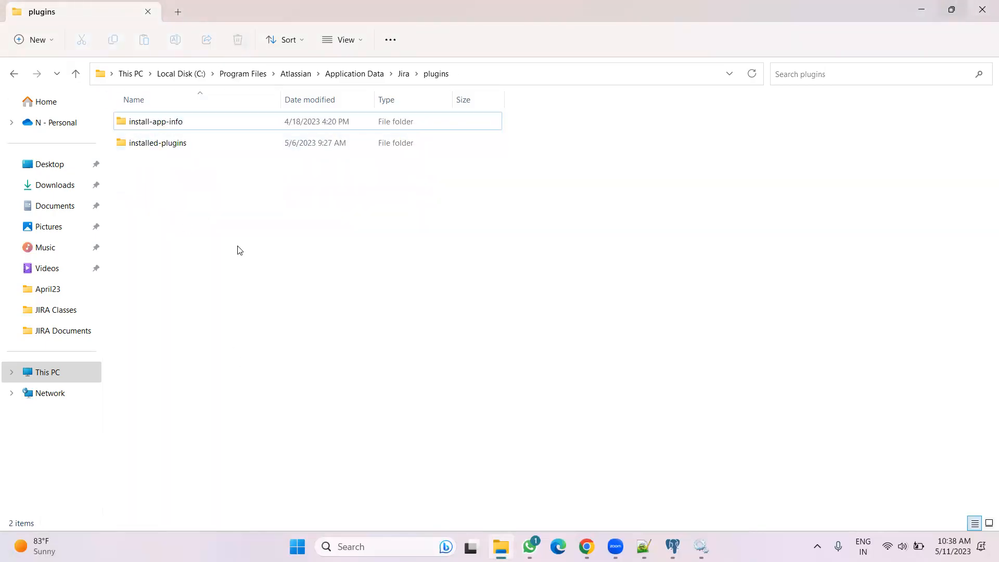
Browse the atlassian-bundled-plugins folder under the Jira installation's atlassian-jira\WEB-INF directory
left_click(302, 77)
double_click(171, 151)
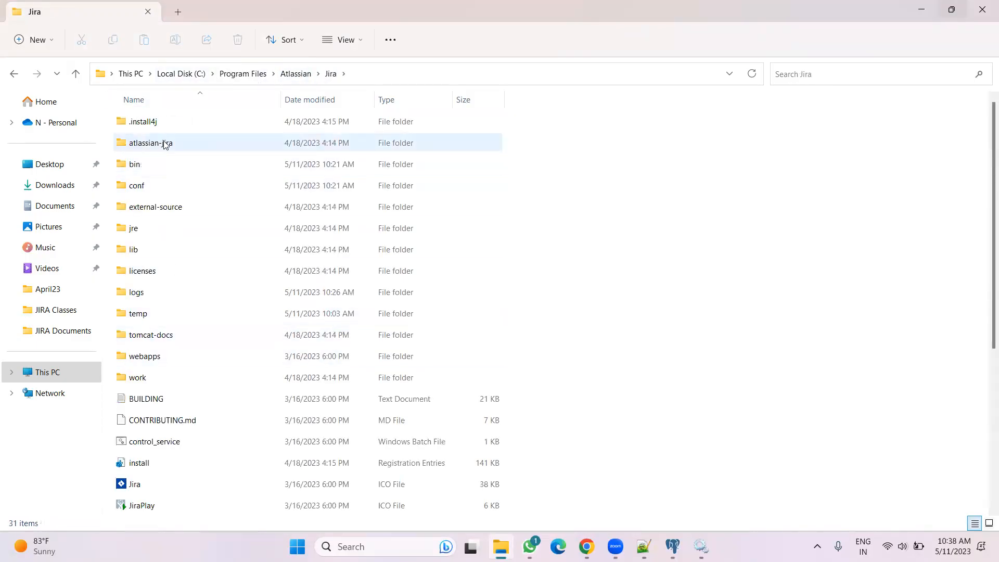
double_click(163, 144)
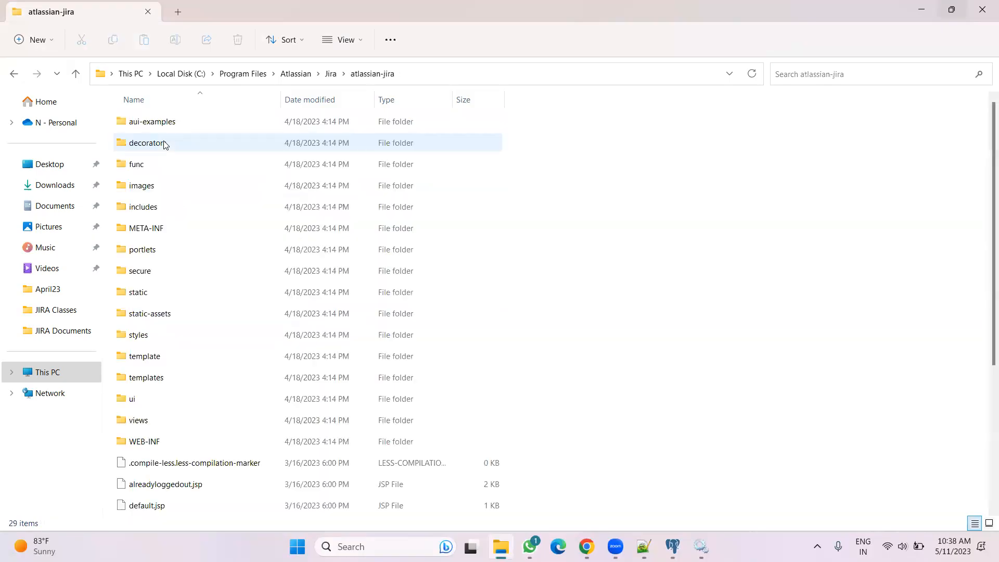
double_click(147, 442)
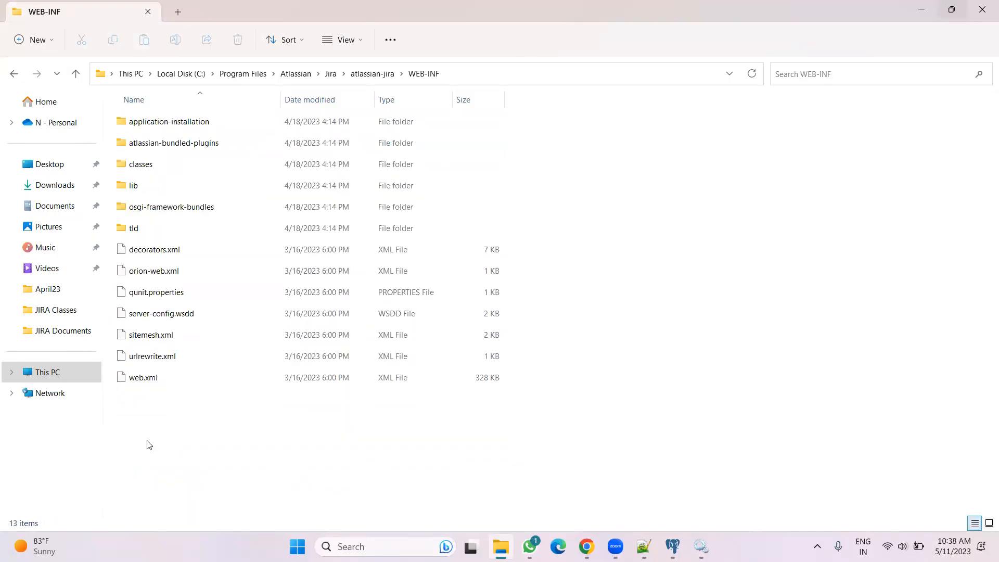
double_click(154, 144)
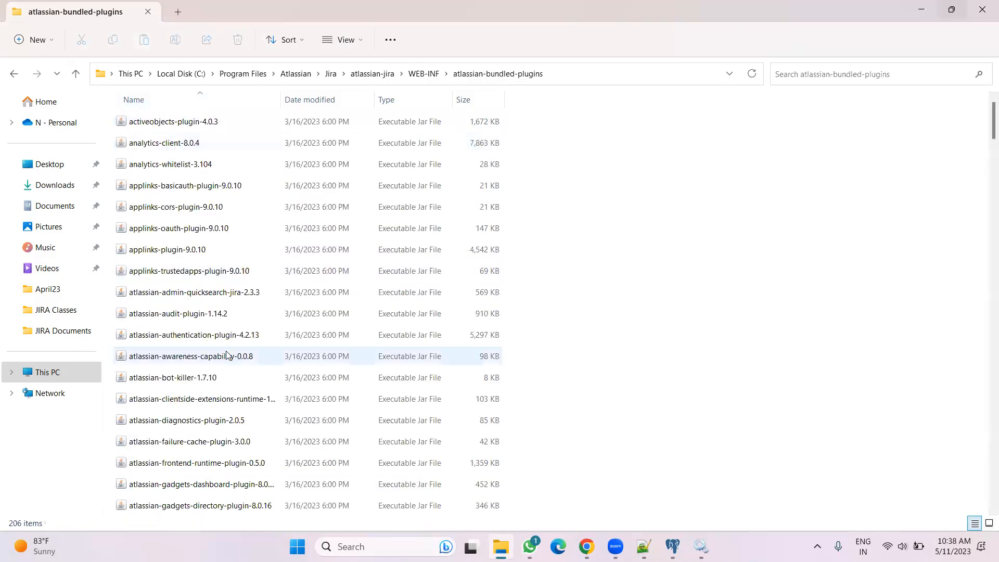
scroll(239, 344, "down", 6)
scroll(243, 335, "down", 20)
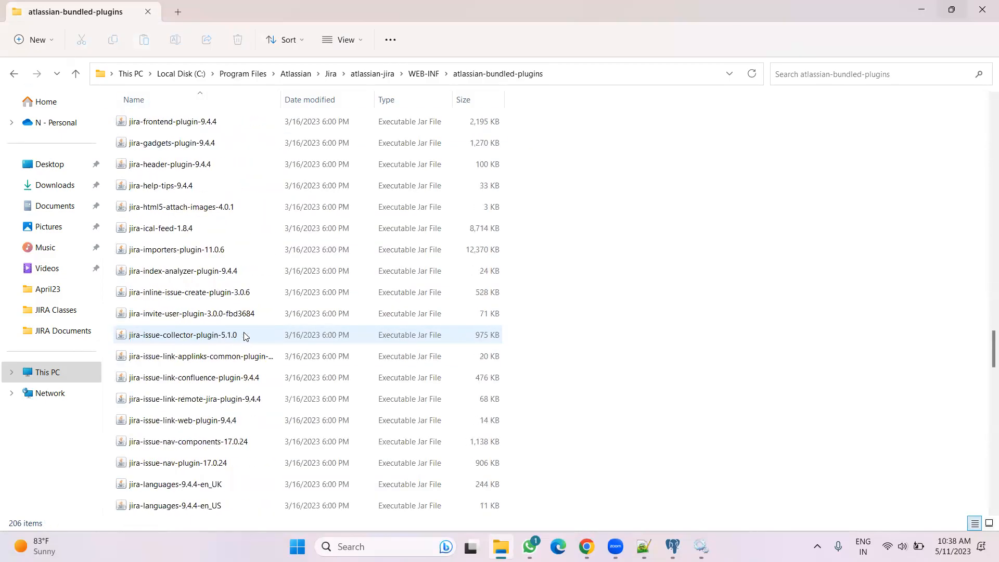
scroll(245, 331, "down", 8)
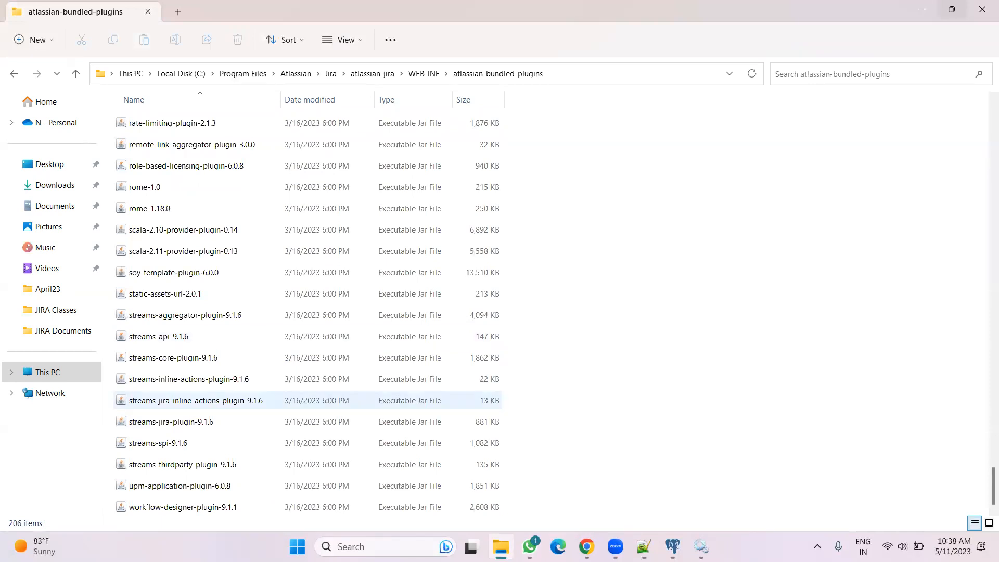
Open the Learn more troubleshooting article from the Jira error page and read its Resolution section
key("alt+Tab")
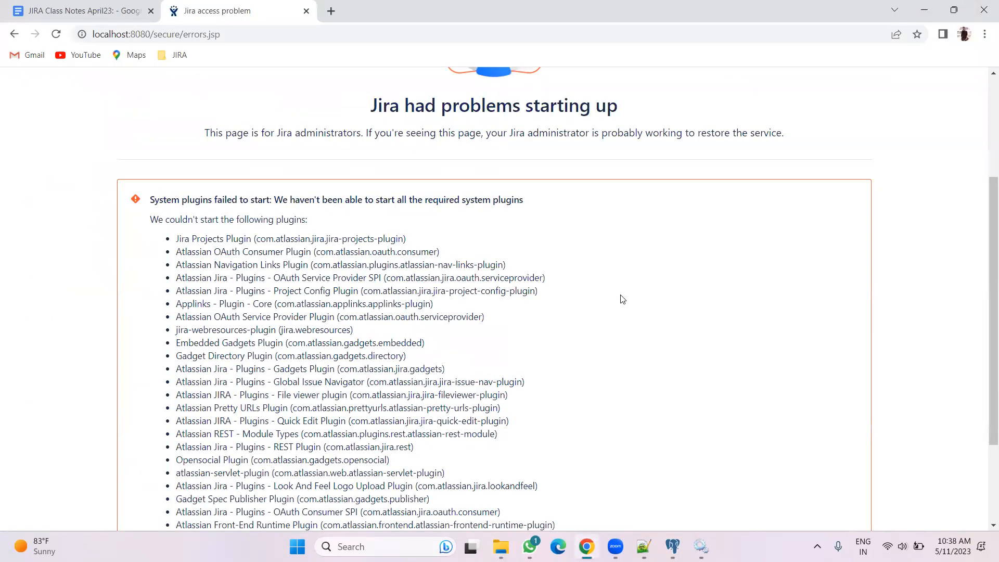
scroll(583, 292, "down", 3)
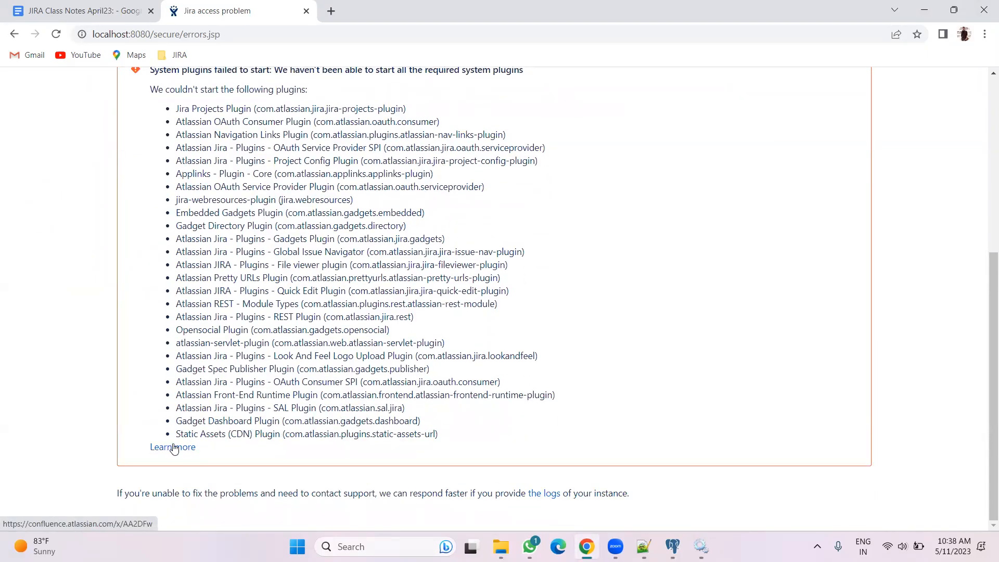
left_click(173, 448)
left_click(249, 5)
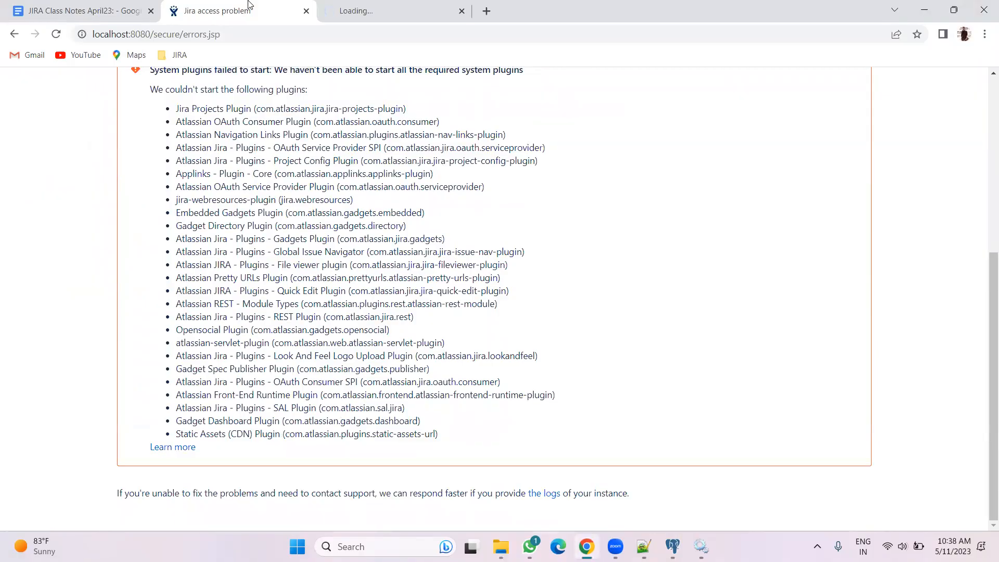
left_click(377, 7)
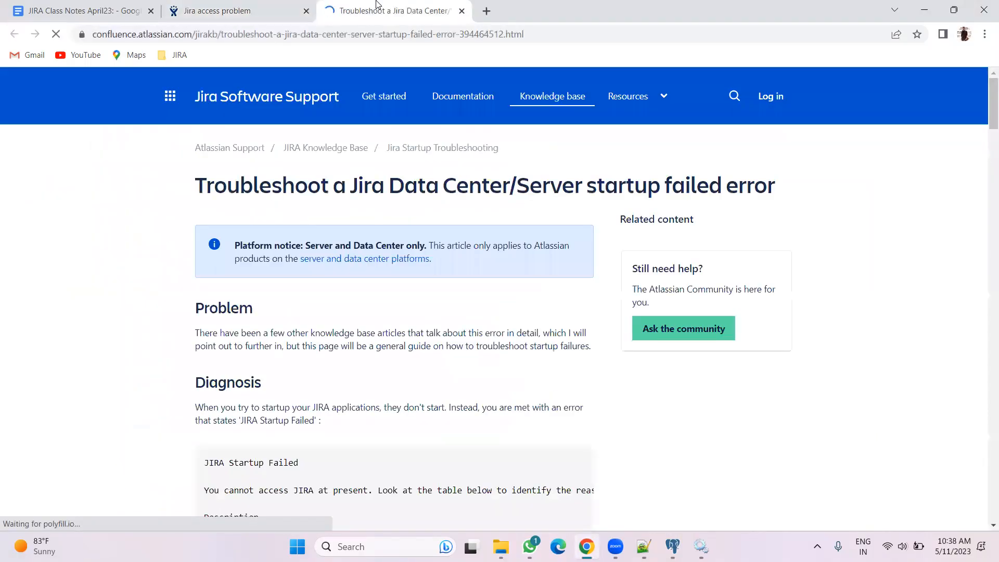
scroll(368, 323, "down", 5)
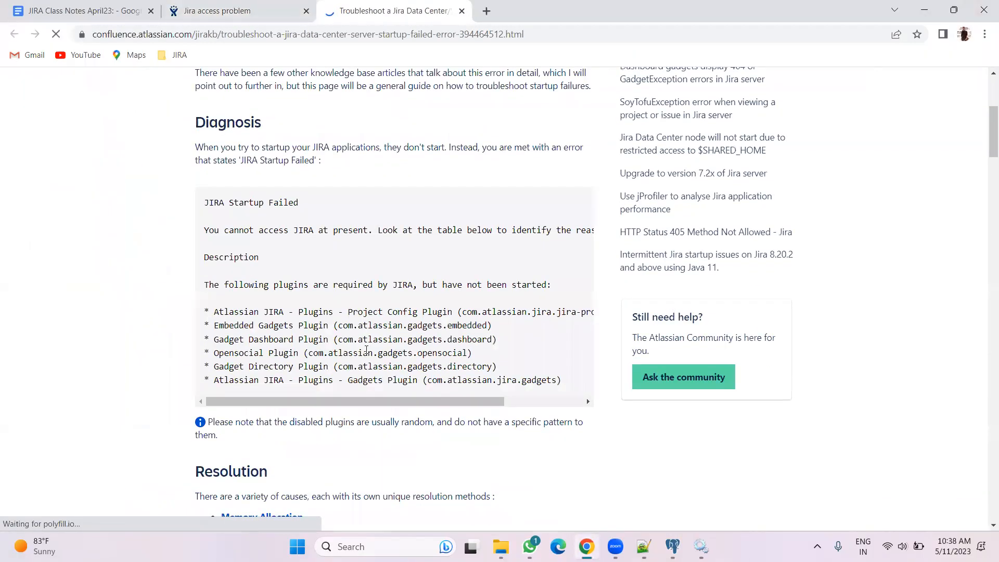
scroll(347, 404, "down", 5)
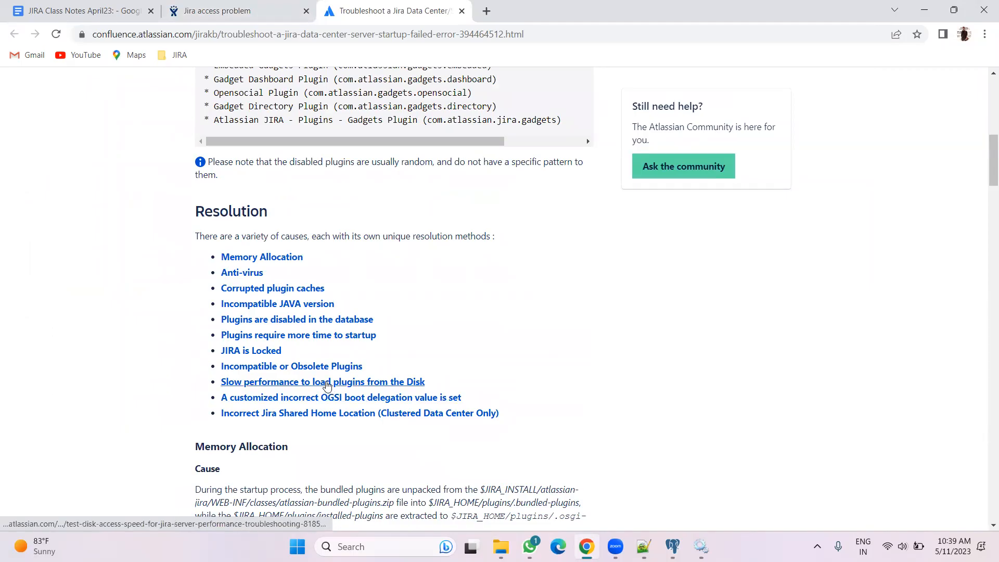
scroll(282, 294, "down", 1)
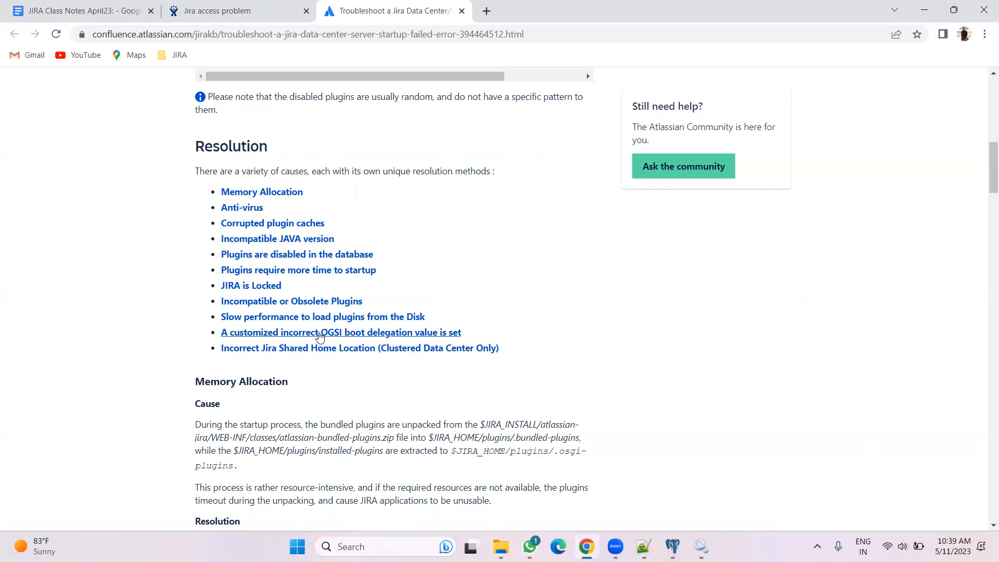
Scroll through the troubleshooting article's Resolution list and its cause and resolution sections
scroll(320, 337, "down", 3)
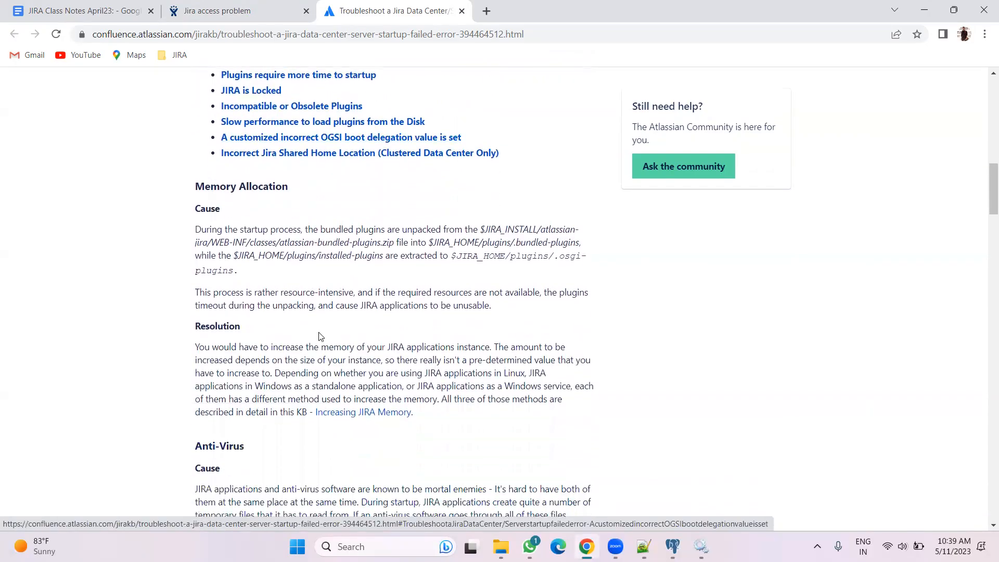
scroll(320, 337, "down", 1)
scroll(320, 336, "up", 1)
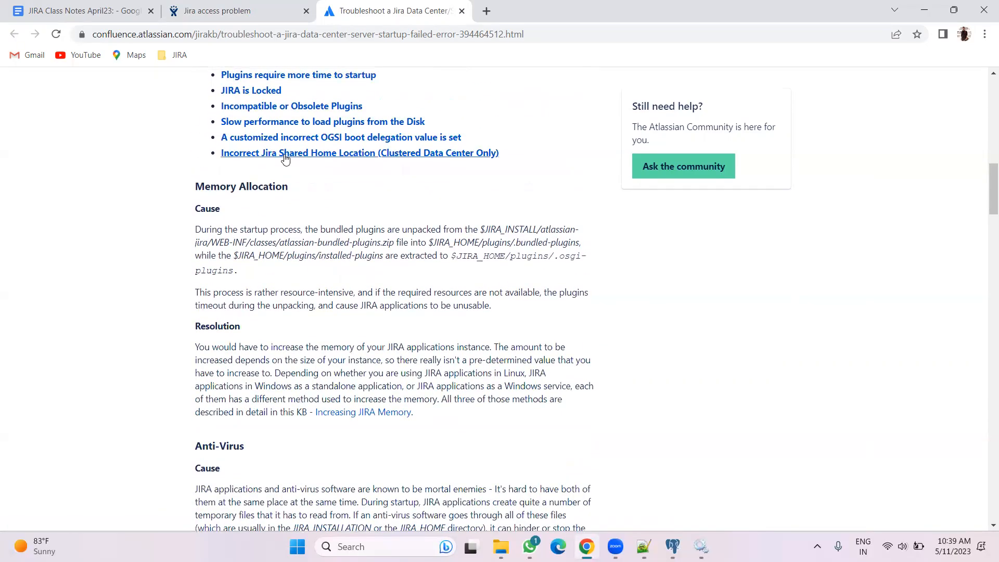
scroll(315, 348, "up", 3)
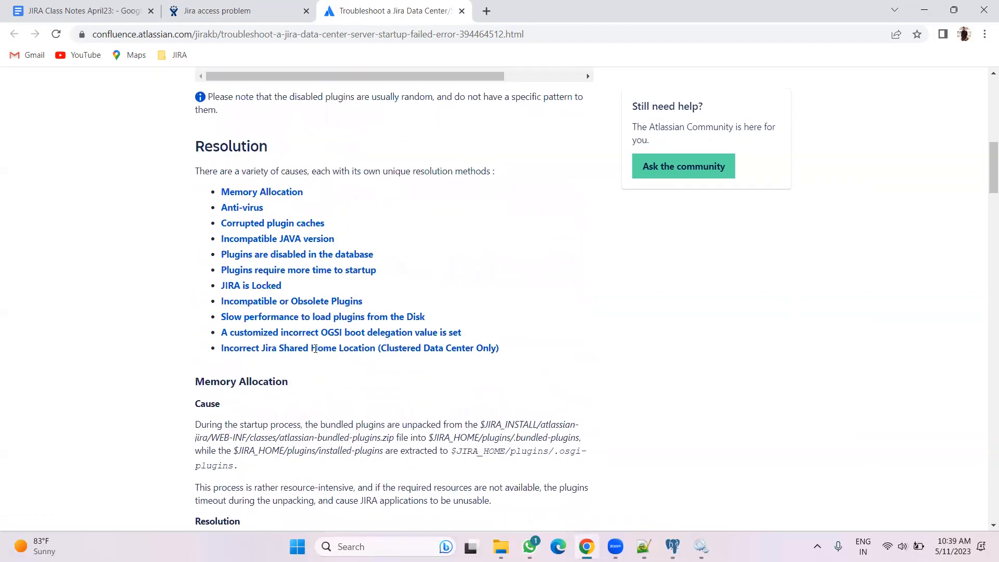
scroll(314, 271, "down", 2)
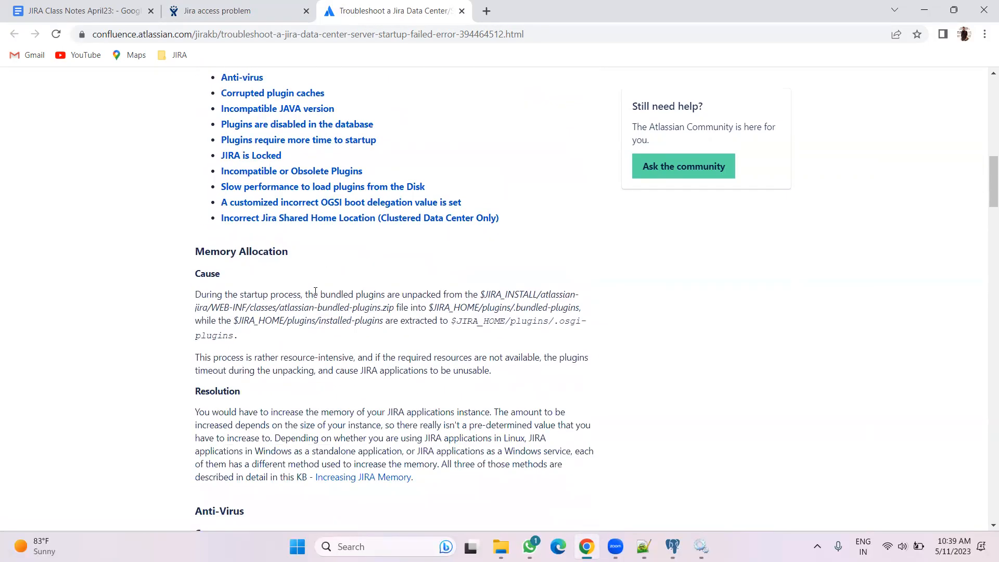
scroll(313, 344, "down", 10)
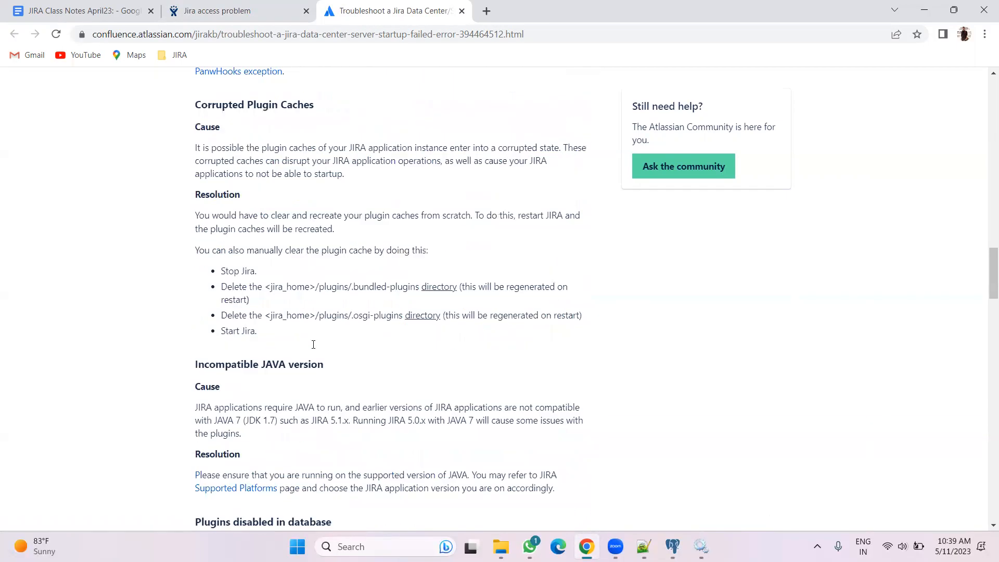
scroll(313, 344, "down", 10)
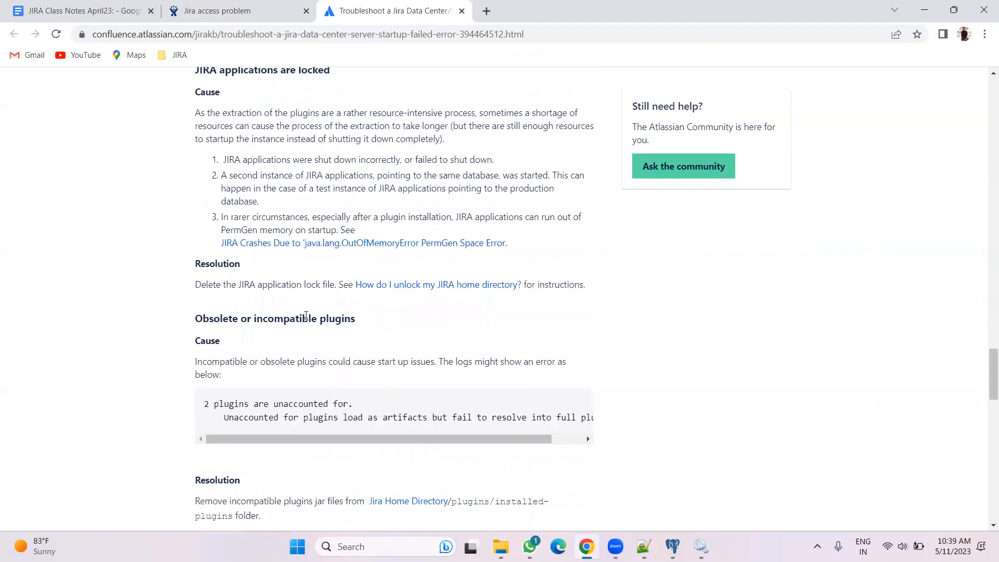
scroll(306, 315, "up", 20)
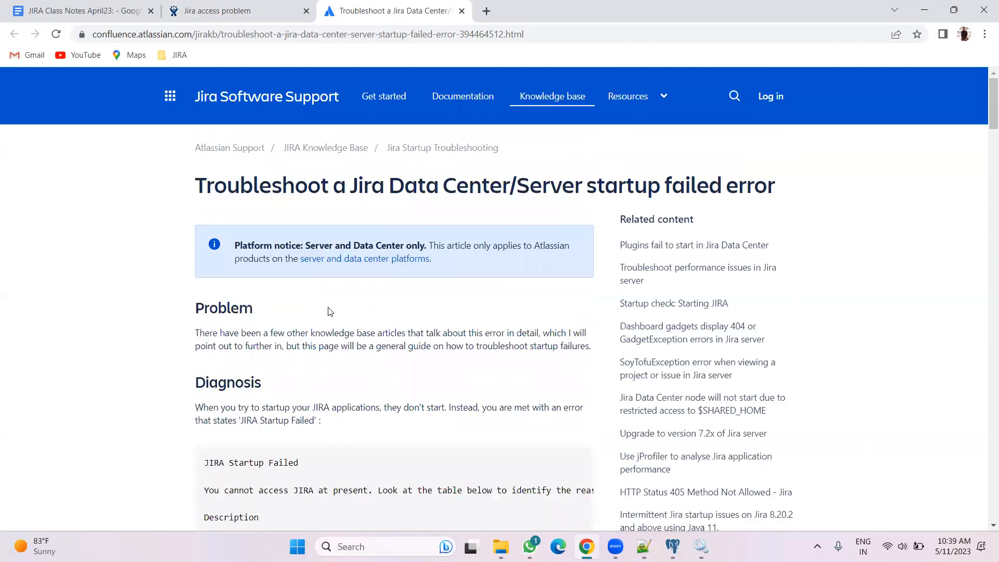
scroll(330, 311, "down", 15)
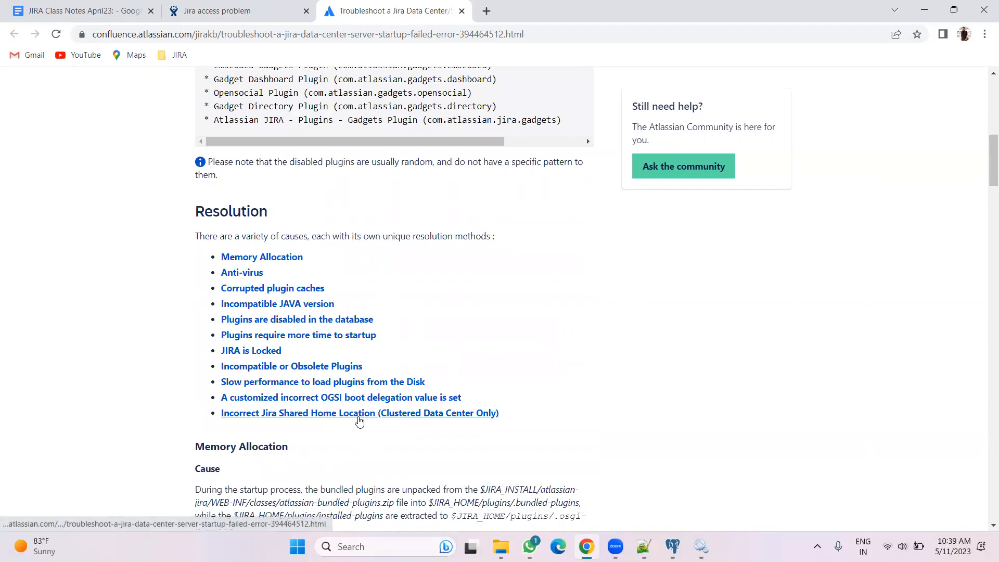
Open setenv.bat from the bin folder of the Jira installation directory in Notepad++
left_click(226, 7)
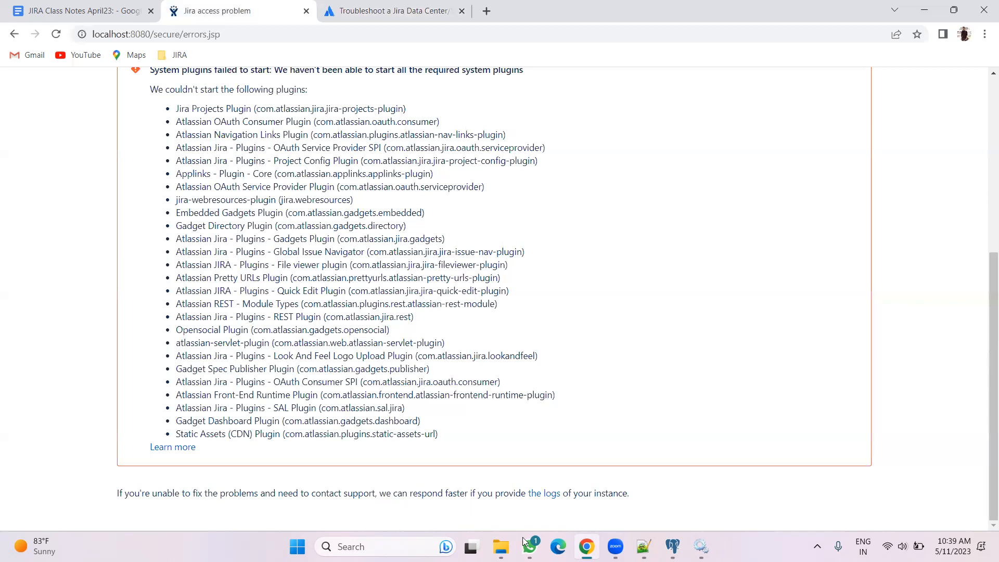
key("alt+Tab")
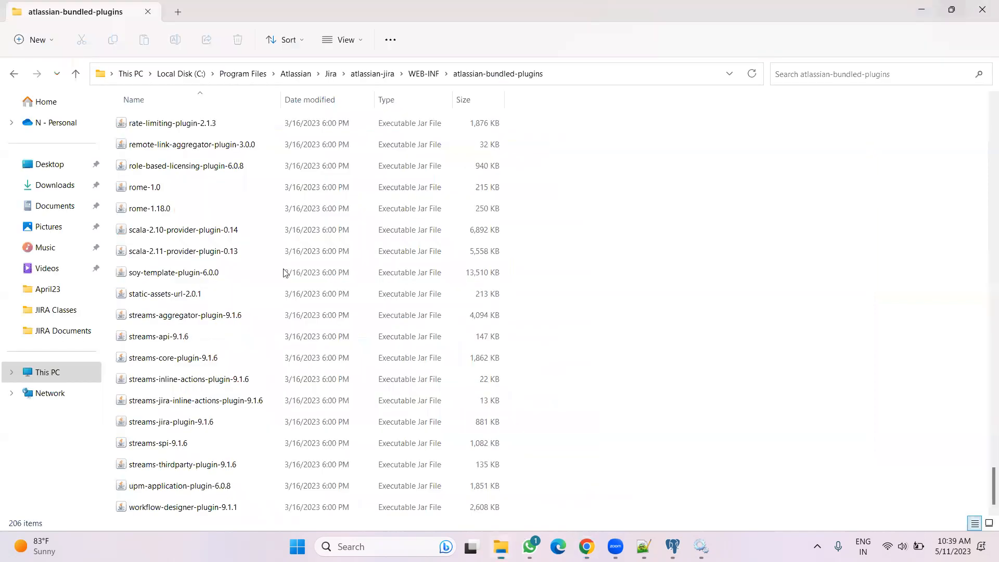
left_click(331, 73)
scroll(211, 291, "down", 2)
scroll(202, 294, "up", 2)
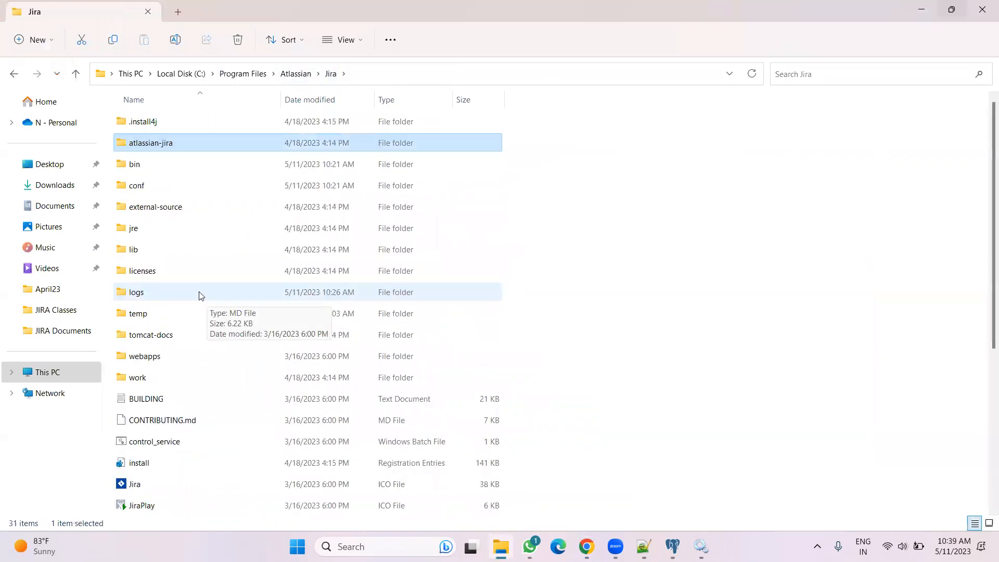
left_click(165, 174)
double_click(165, 174)
scroll(227, 288, "down", 2)
scroll(216, 291, "down", 5)
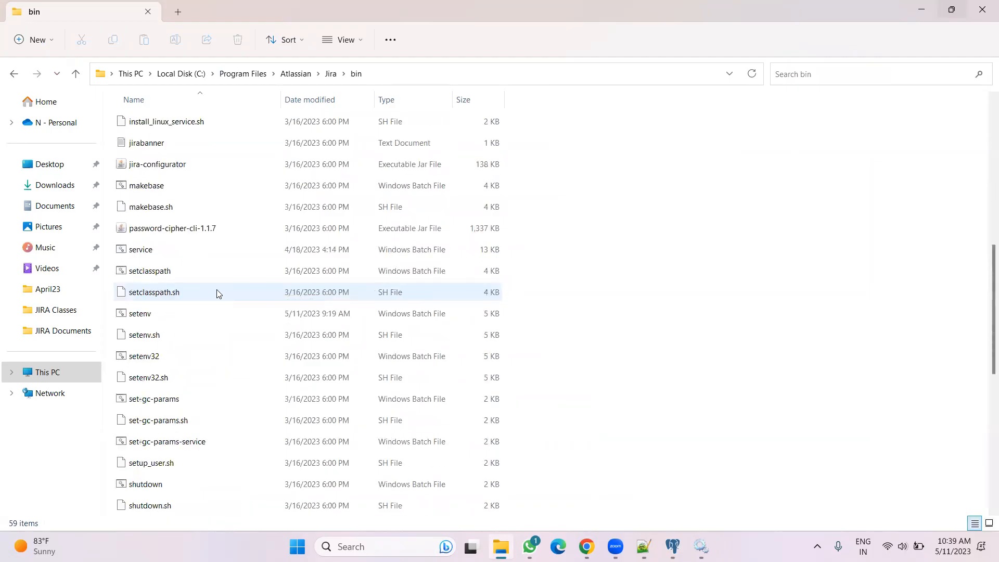
right_click(183, 316)
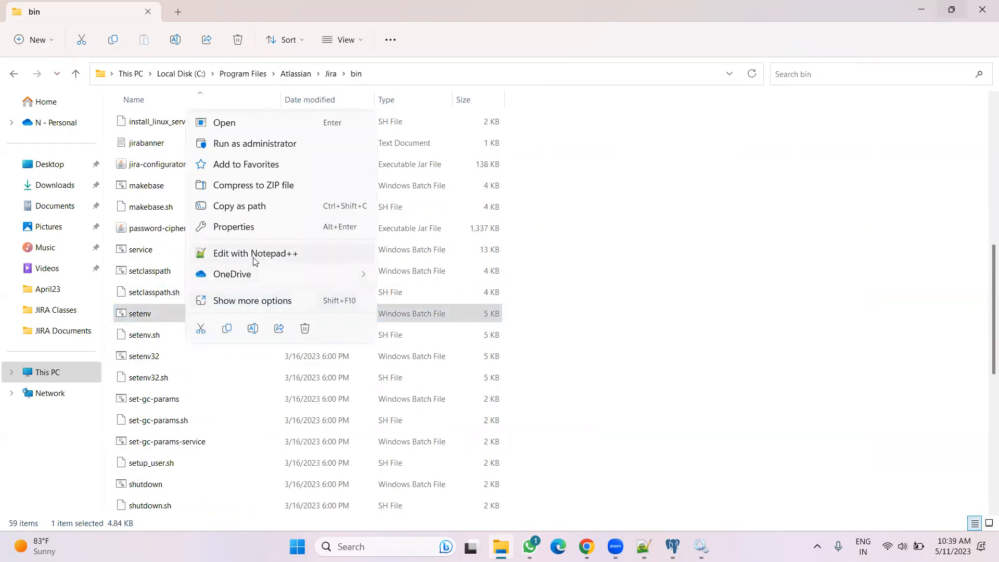
left_click(255, 253)
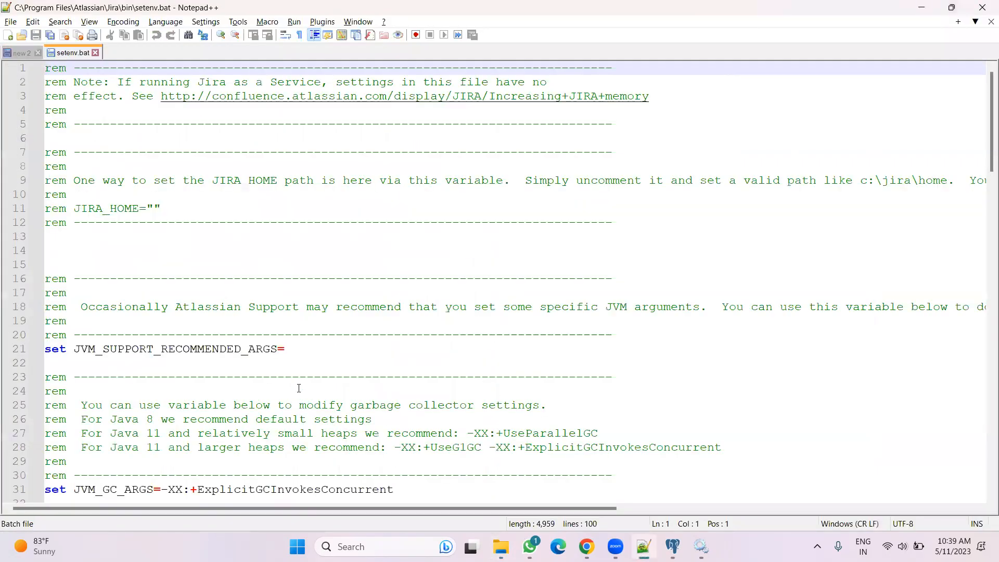
Copy the JVM_MINIMUM_MEMORY=2024m and JVM_MAXIMUM_MEMORY=4084m lines from setenv.bat over the memory lines in setenv.sh and save it
scroll(298, 388, "down", 5)
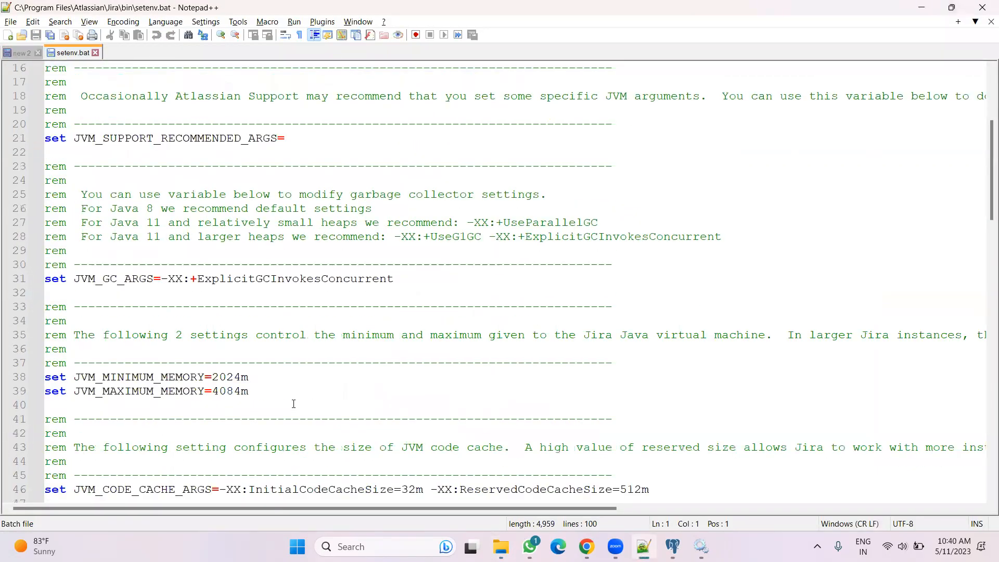
left_click_drag(302, 391, 41, 383)
key("ctrl+c")
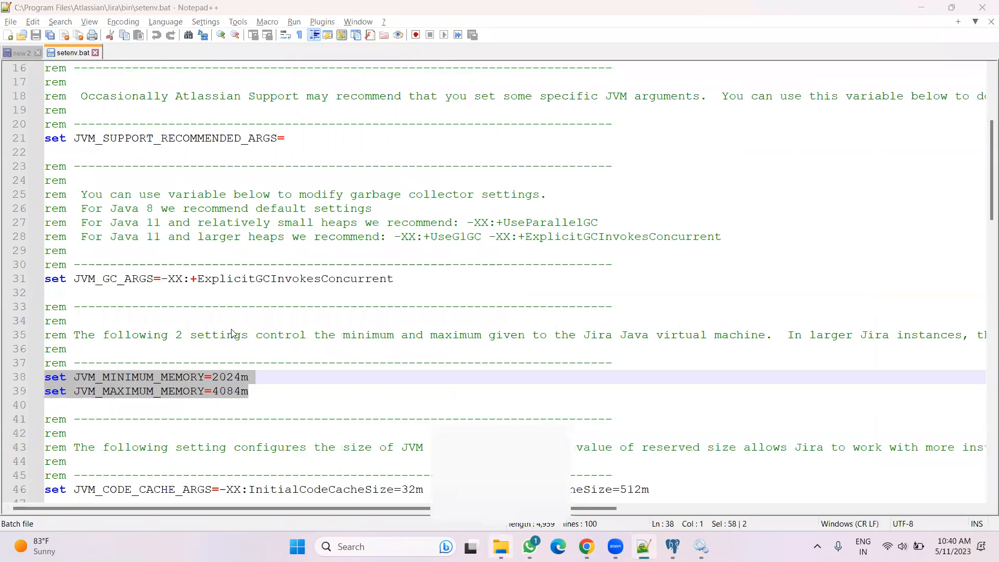
key("alt+Tab")
right_click(207, 331)
left_click(250, 269)
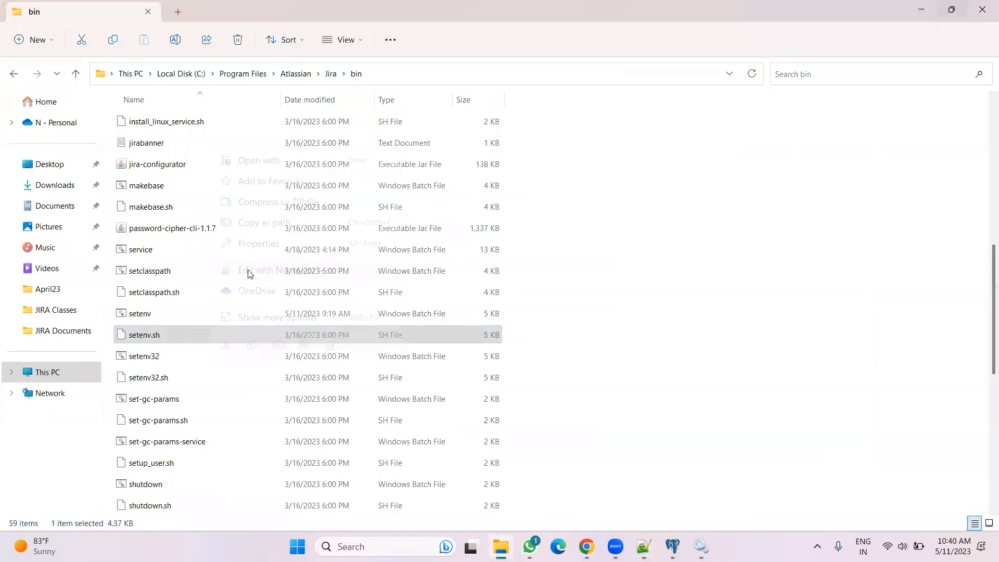
scroll(250, 268, "up", 4)
left_click_drag(243, 279, 48, 273)
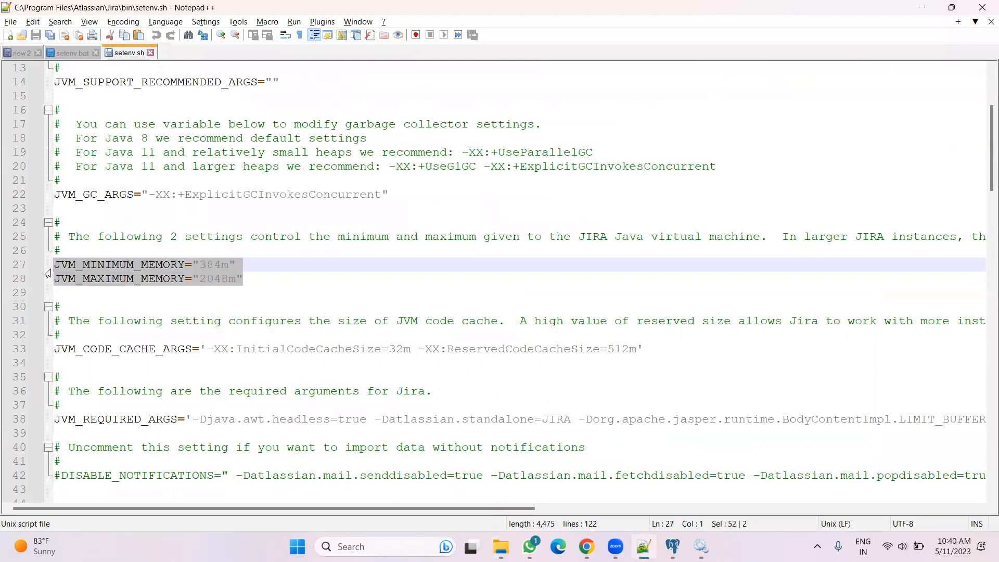
key("ctrl+v")
left_click(341, 293)
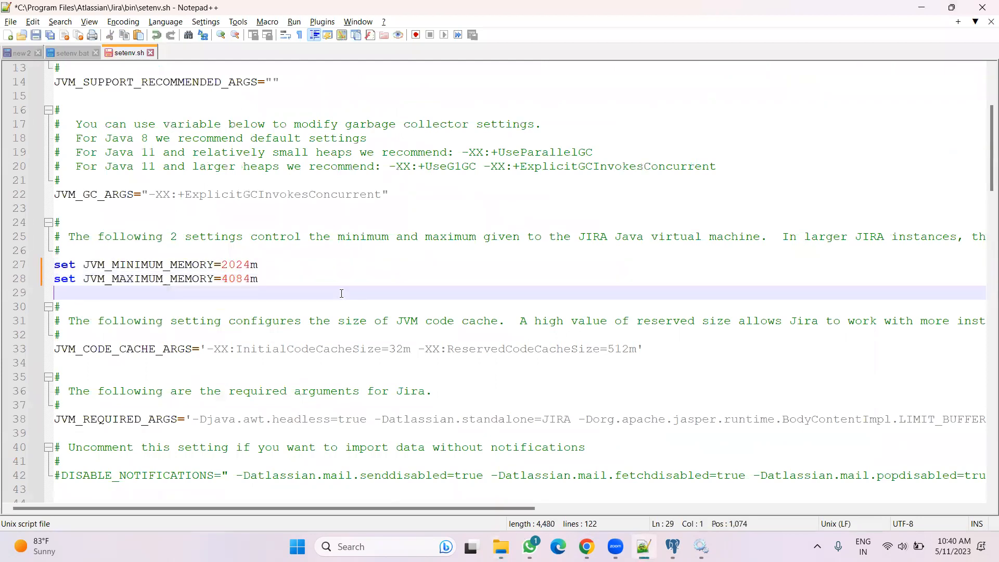
left_click(35, 35)
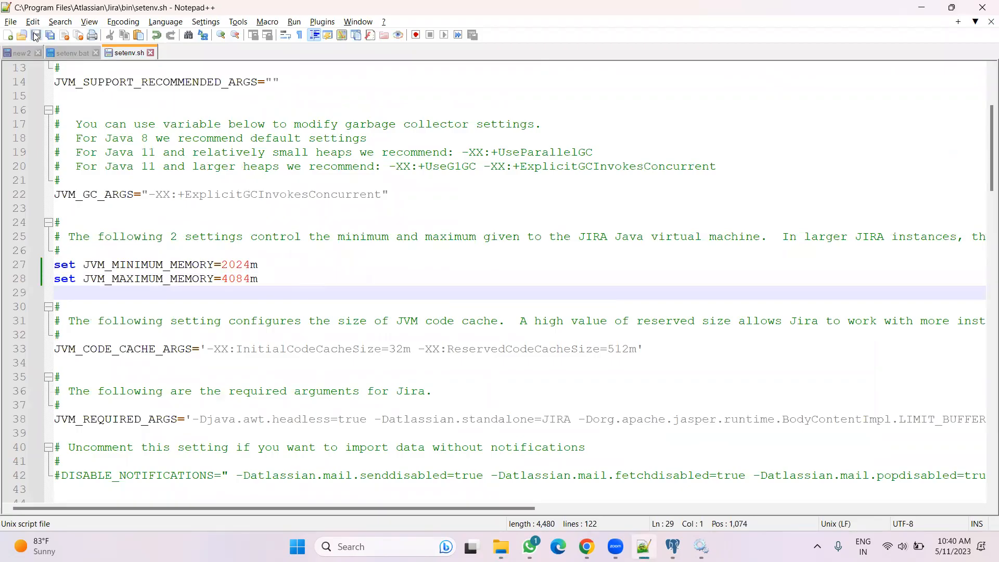
Close the setenv.bat and setenv.sh files in Notepad++
left_click(78, 53)
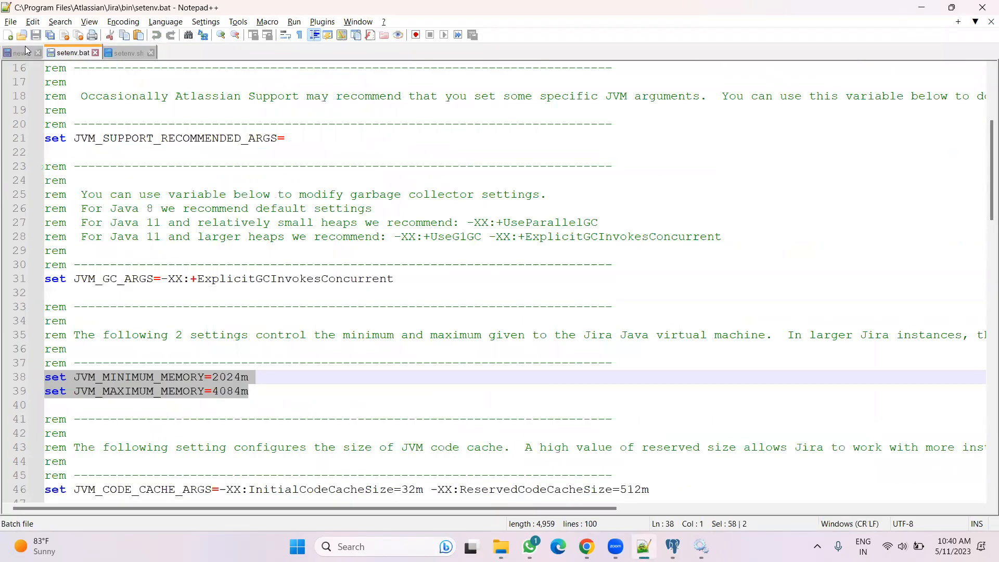
left_click(95, 53)
left_click(93, 53)
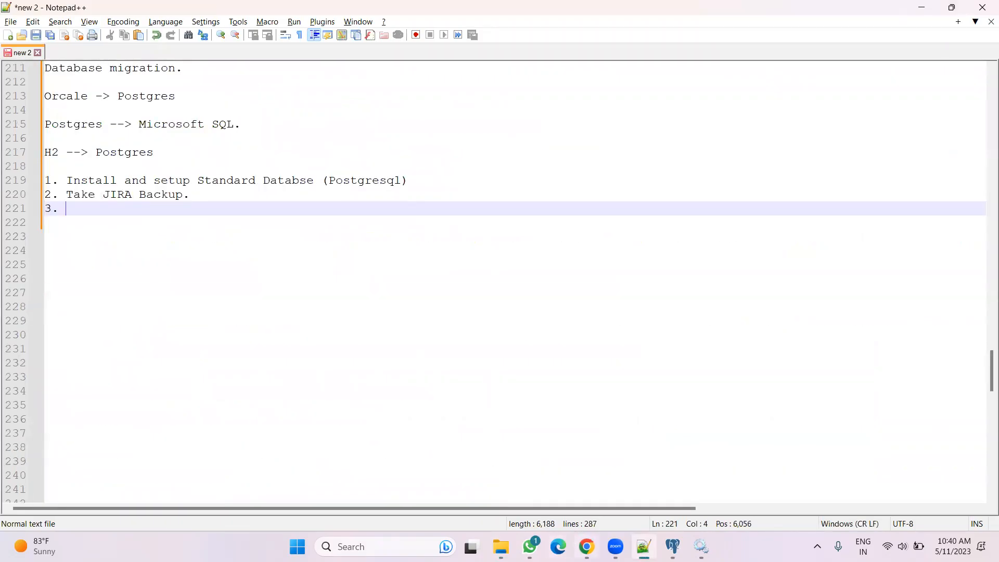
Start Jira by running start-jira from the Jira installation's bin folder
left_click(586, 546)
left_click(501, 546)
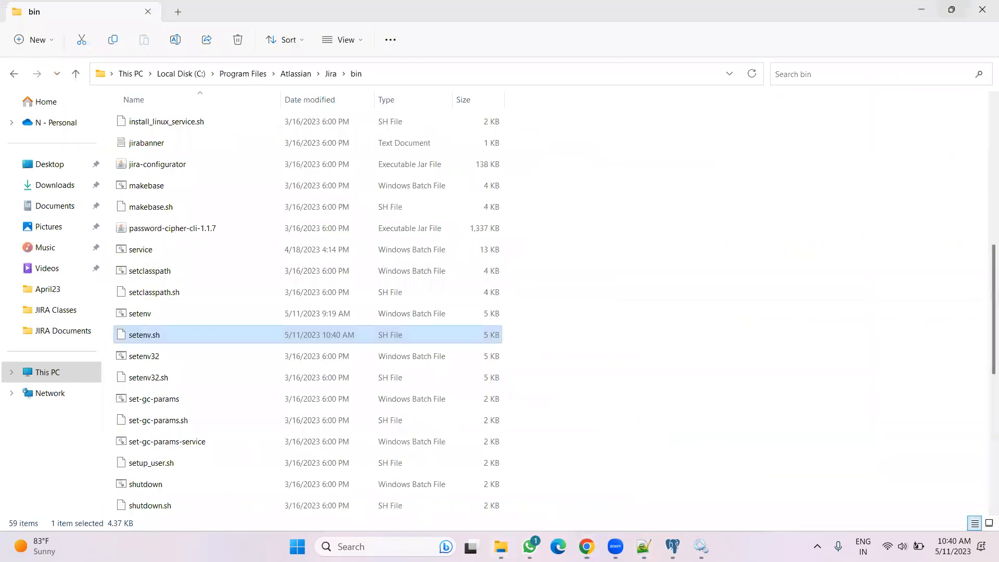
scroll(189, 259, "up", 5)
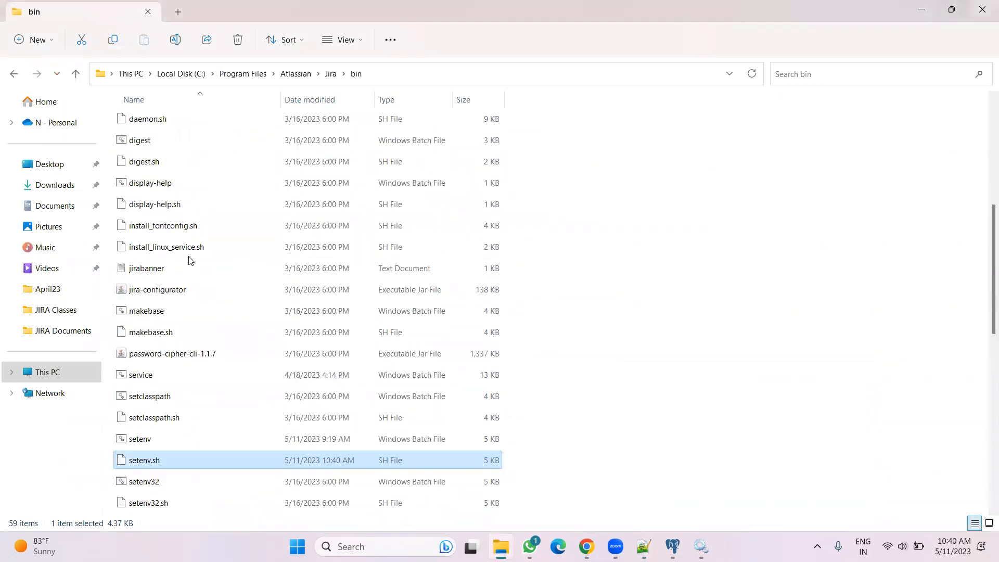
scroll(189, 259, "up", 2)
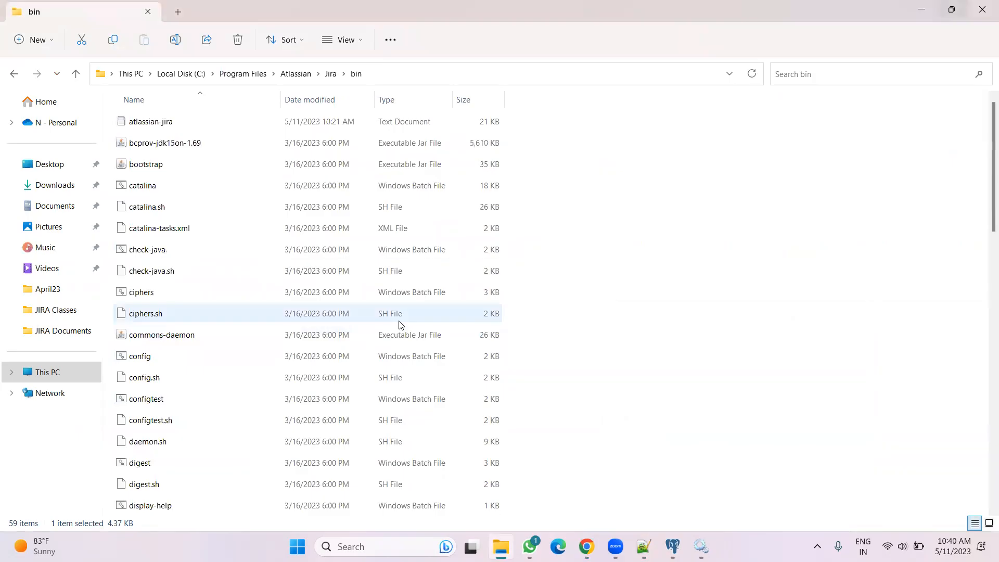
type("st")
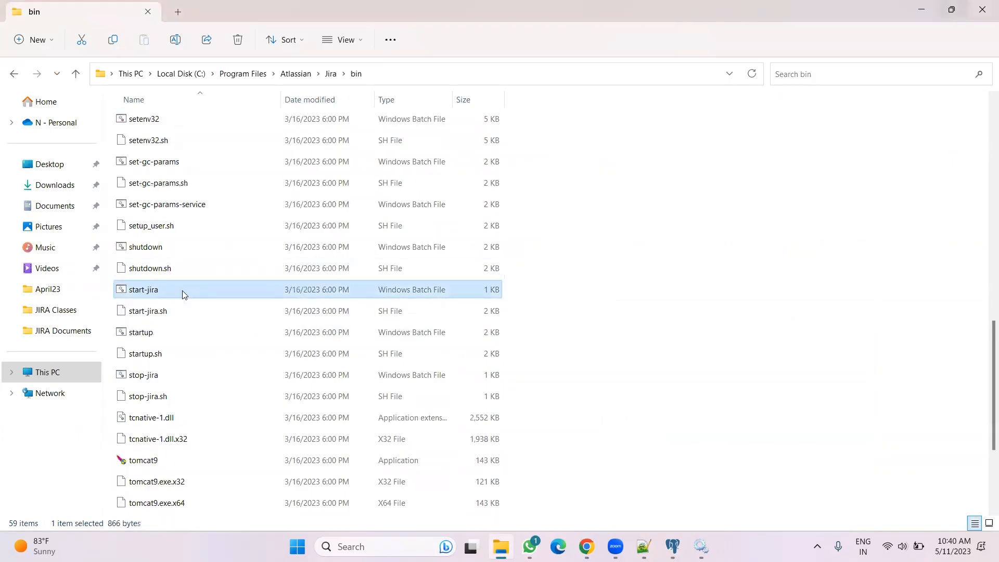
double_click(182, 290)
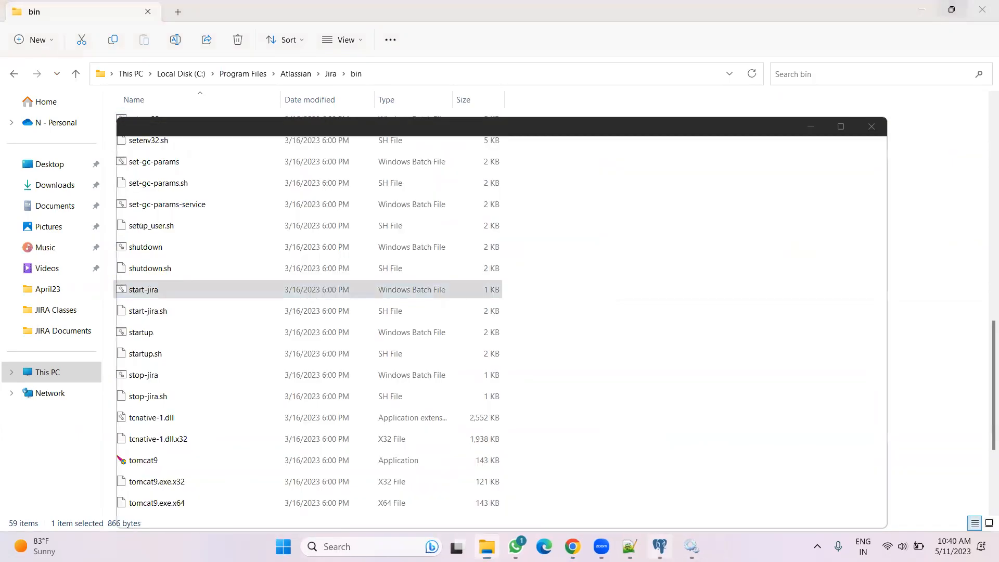
Close the Jira error page tab and open a new browser tab
left_click(582, 546)
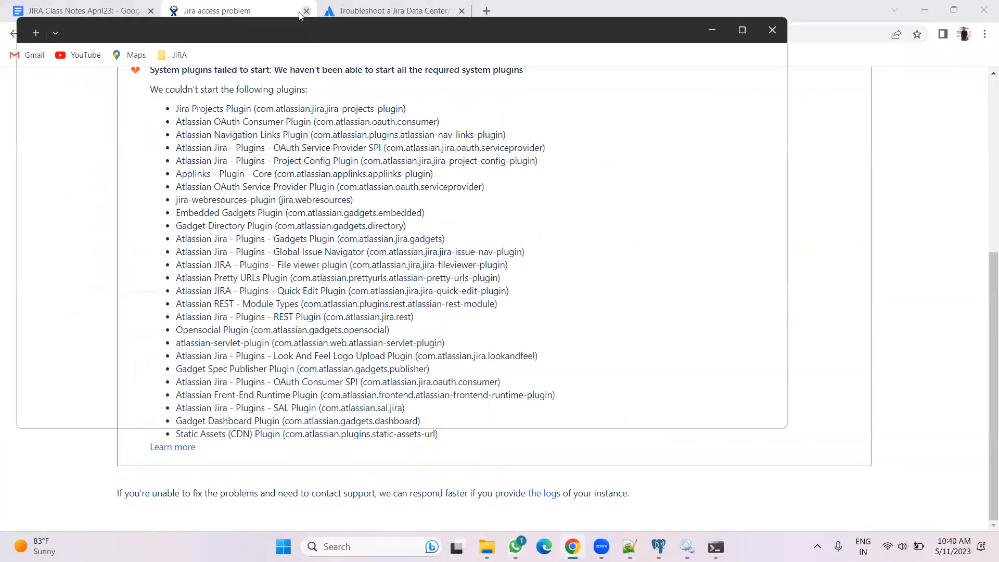
left_click(380, 10)
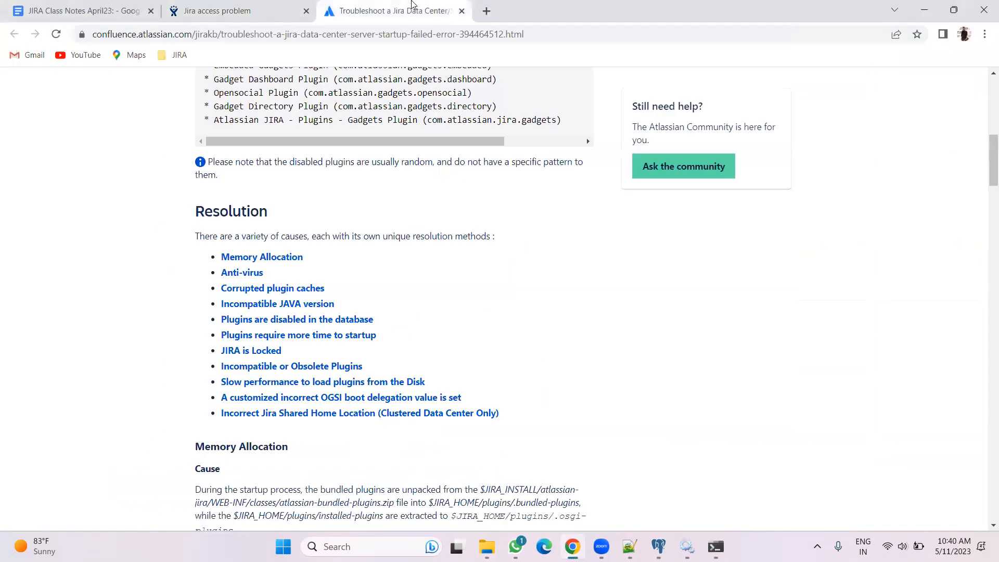
left_click(306, 11)
left_click(86, 13)
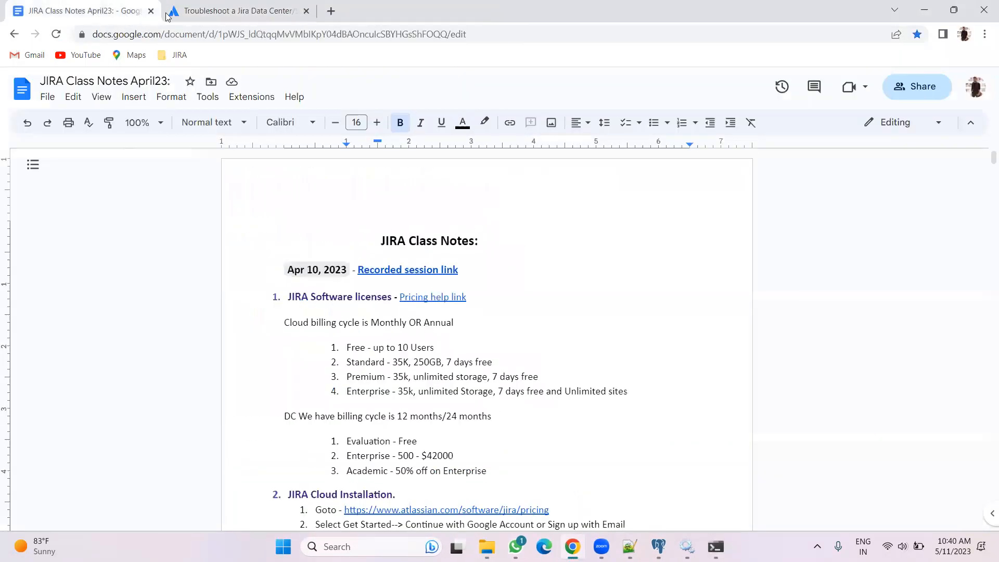
left_click(330, 11)
left_click(339, 34)
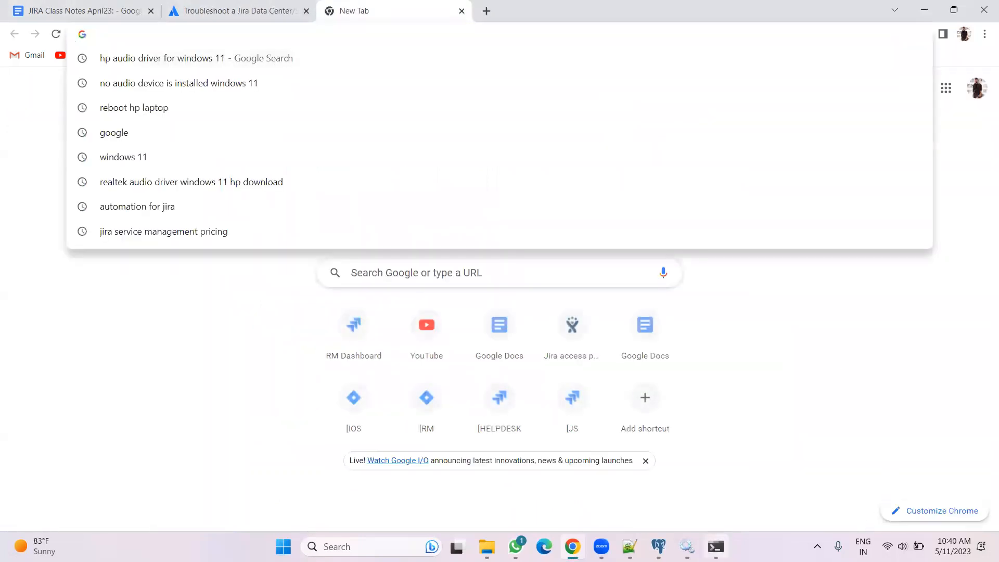
Browse to the plugins folder inside the Jira application data directory
key("alt+Tab")
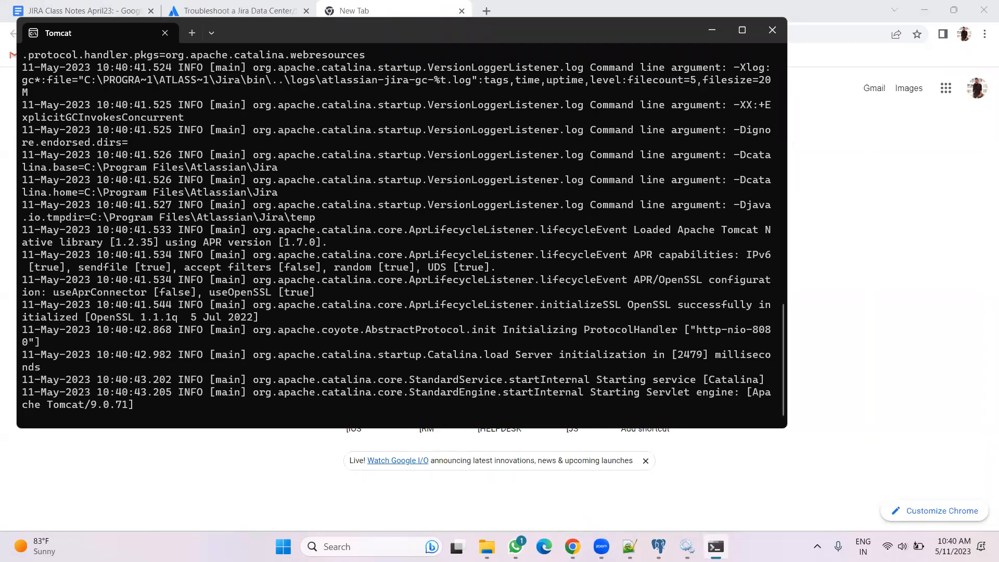
key("alt+Tab")
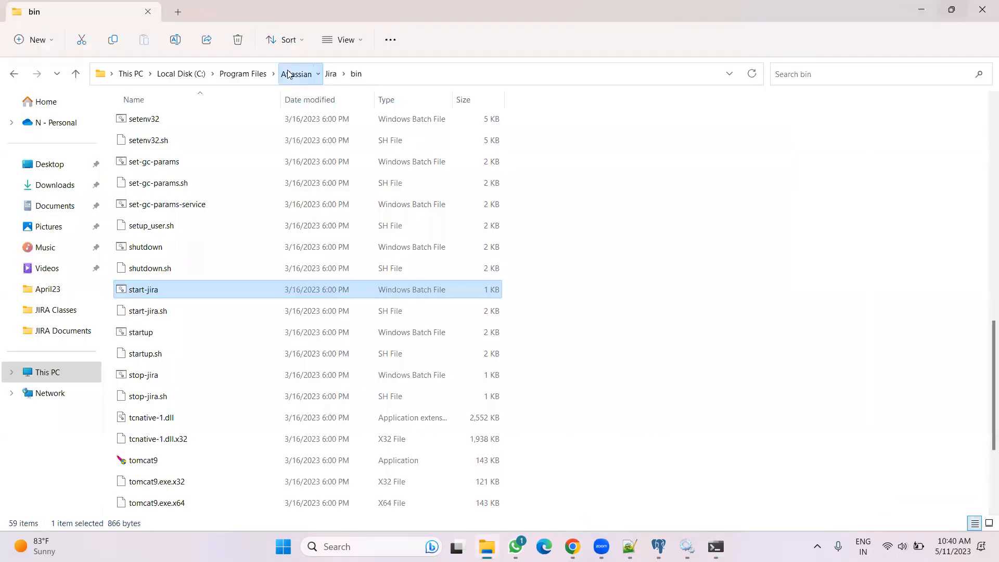
left_click(295, 73)
left_click(176, 130)
double_click(176, 130)
double_click(156, 128)
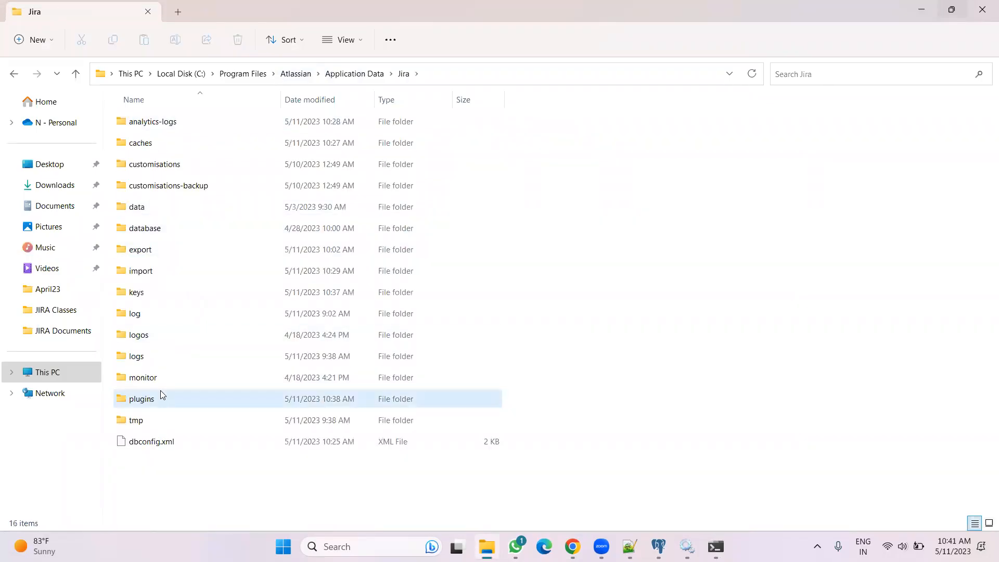
left_click(157, 396)
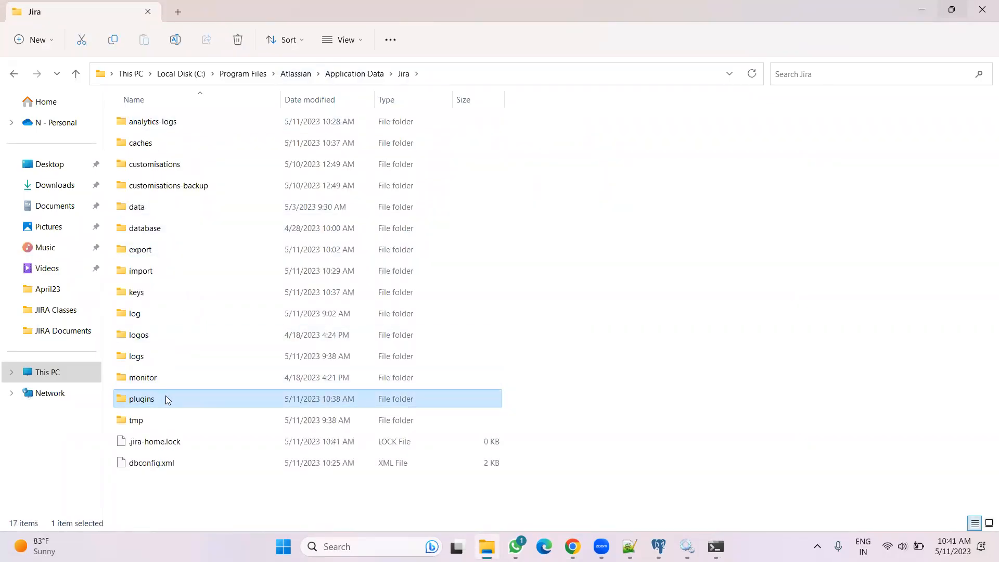
double_click(166, 399)
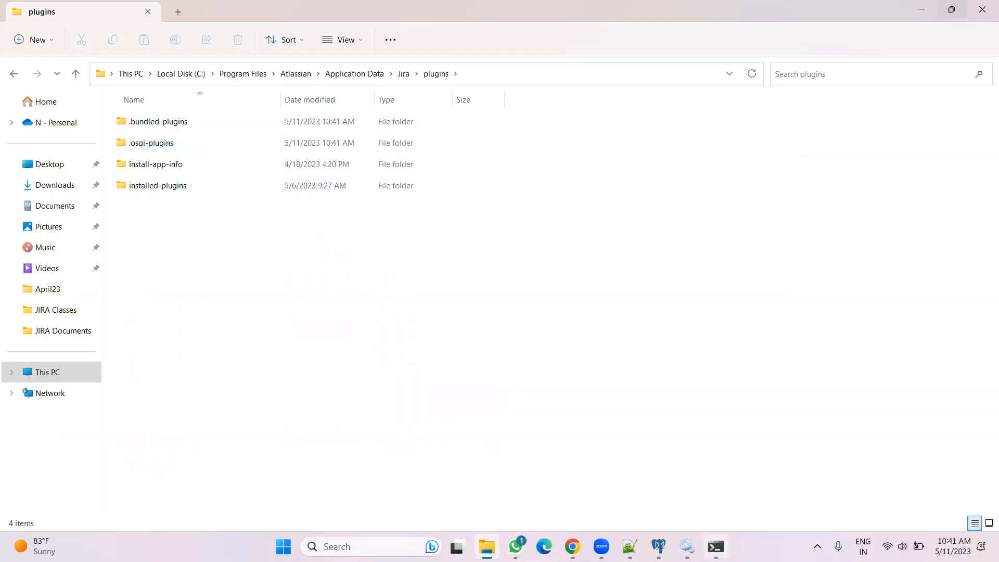
Open localhost:8080 in the new browser tab to reach the Jira startup page
left_click(715, 546)
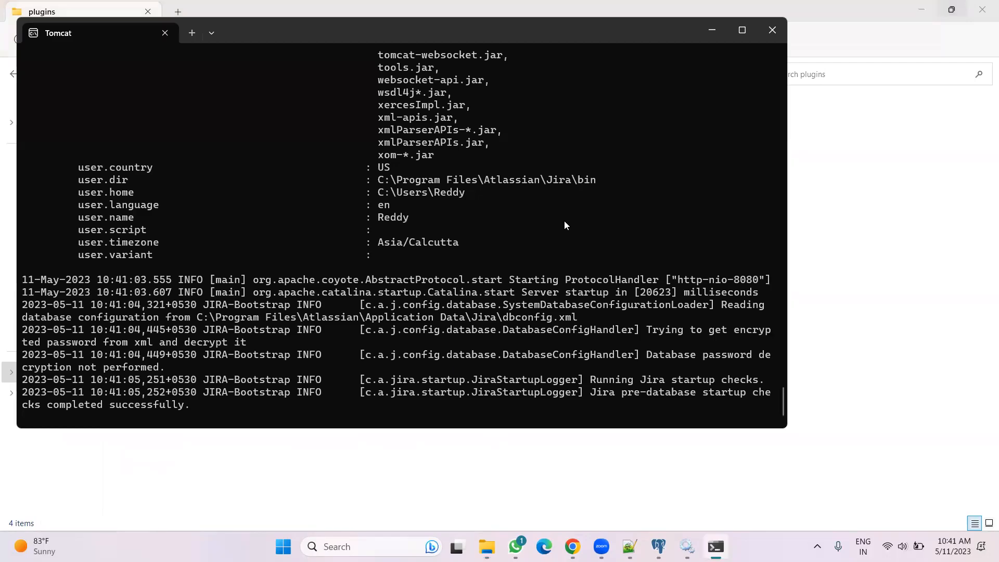
left_click_drag(490, 26, 591, 29)
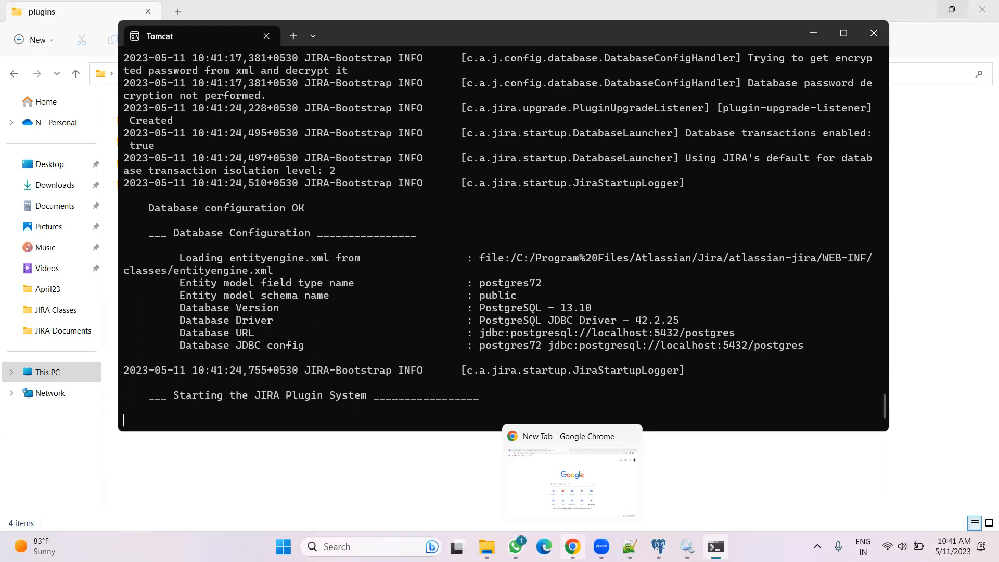
left_click(572, 546)
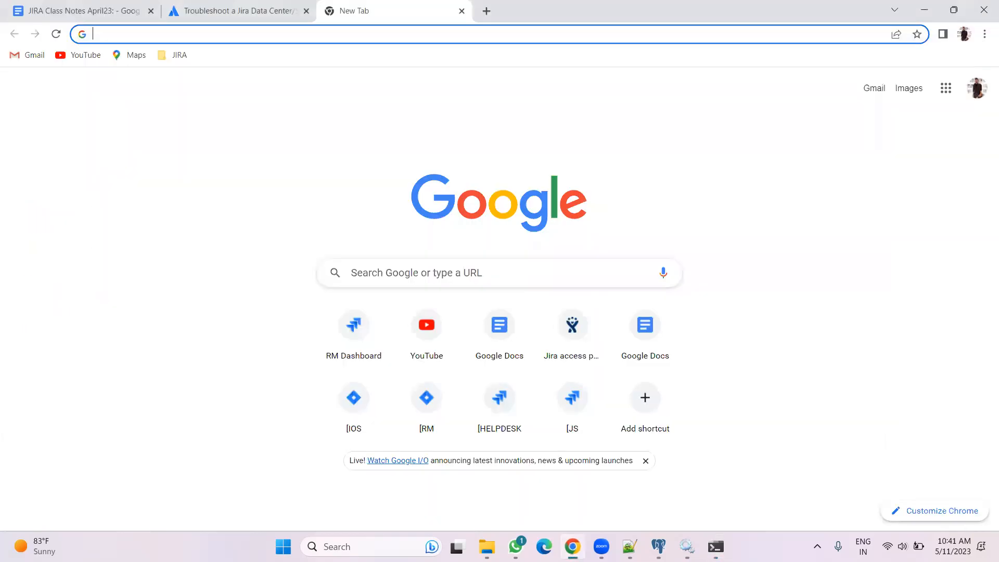
type("localhost:8080")
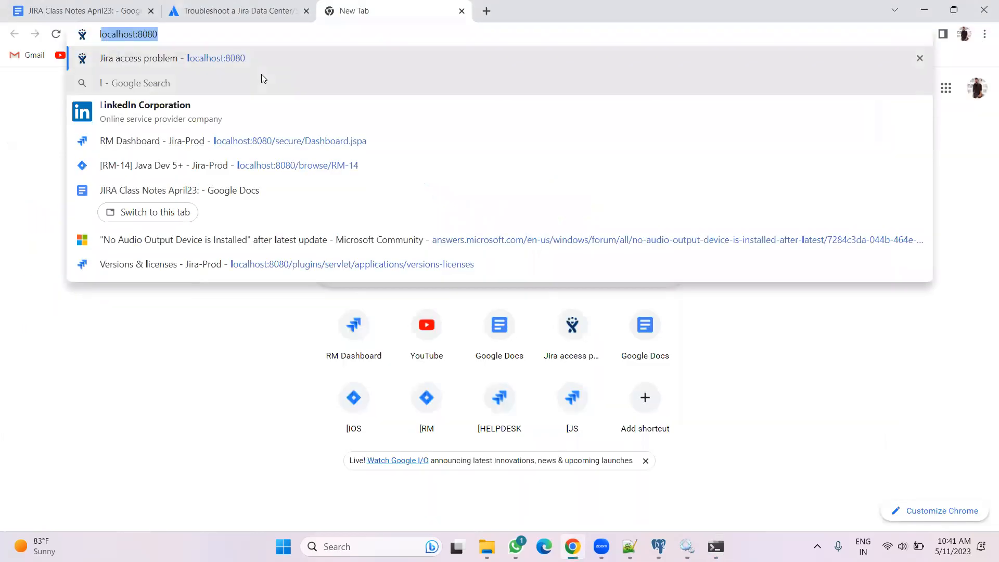
key("Right")
key("Return")
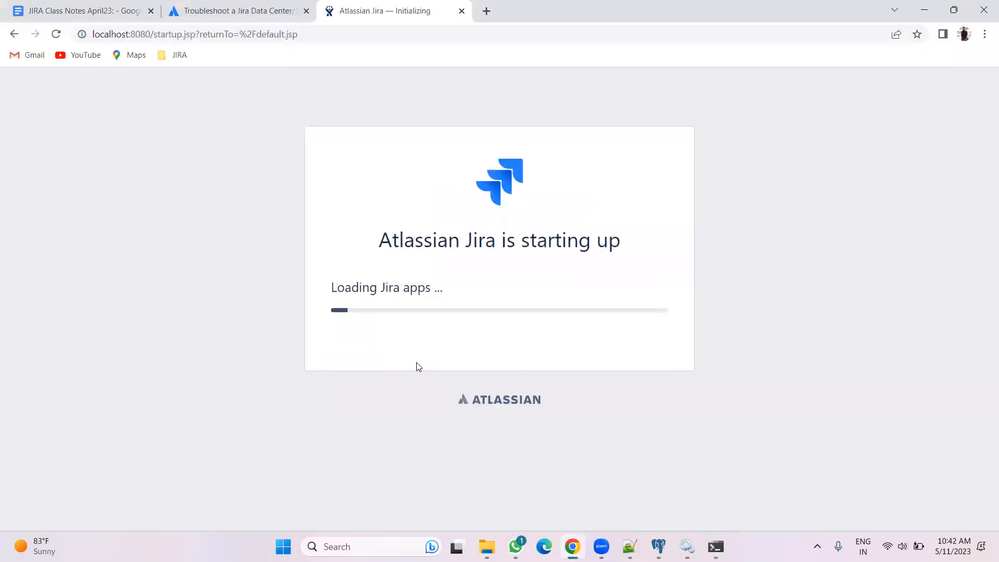
Monitor the Tomcat startup log and the Jira startup page until the setup page loads
left_click(715, 546)
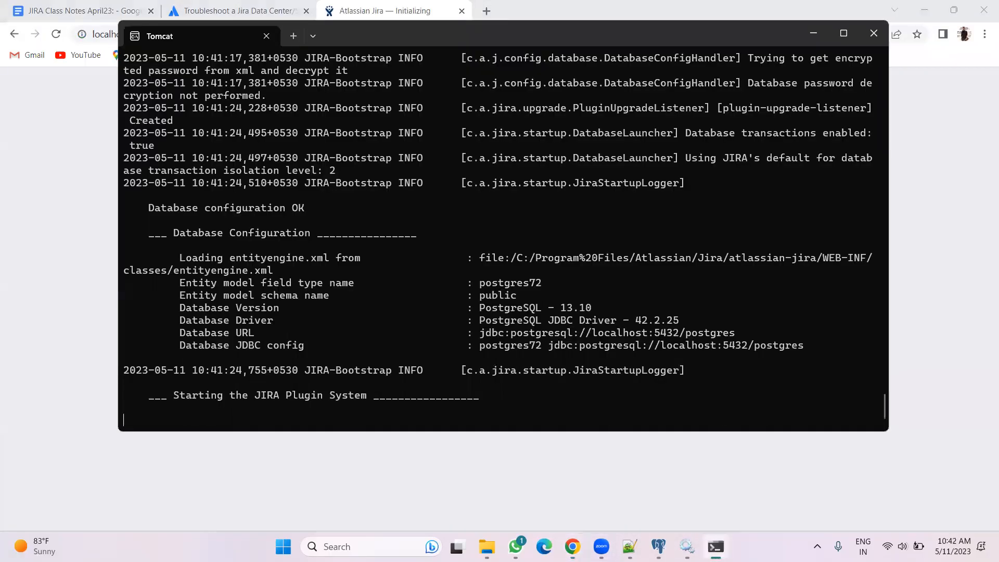
left_click(572, 546)
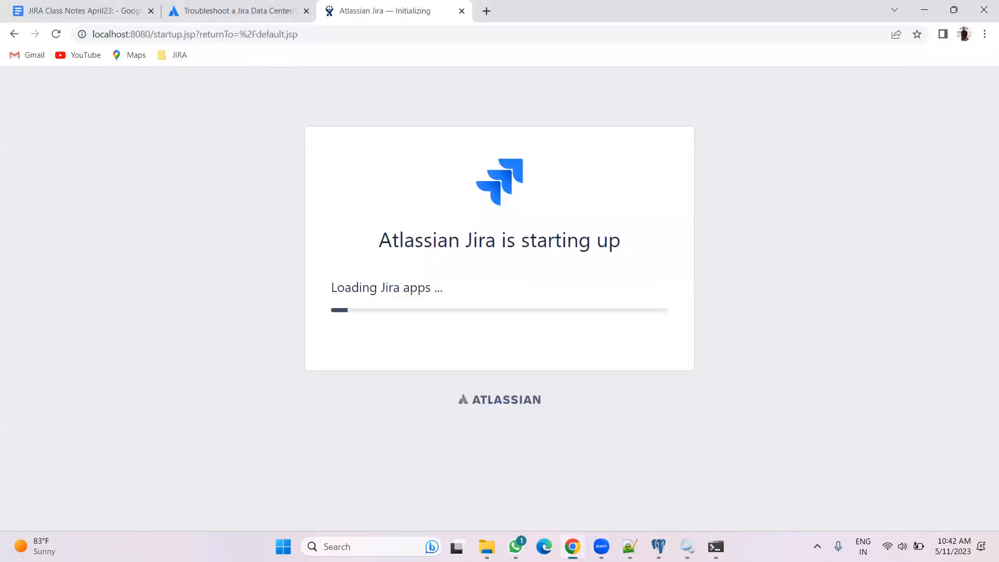
left_click(716, 546)
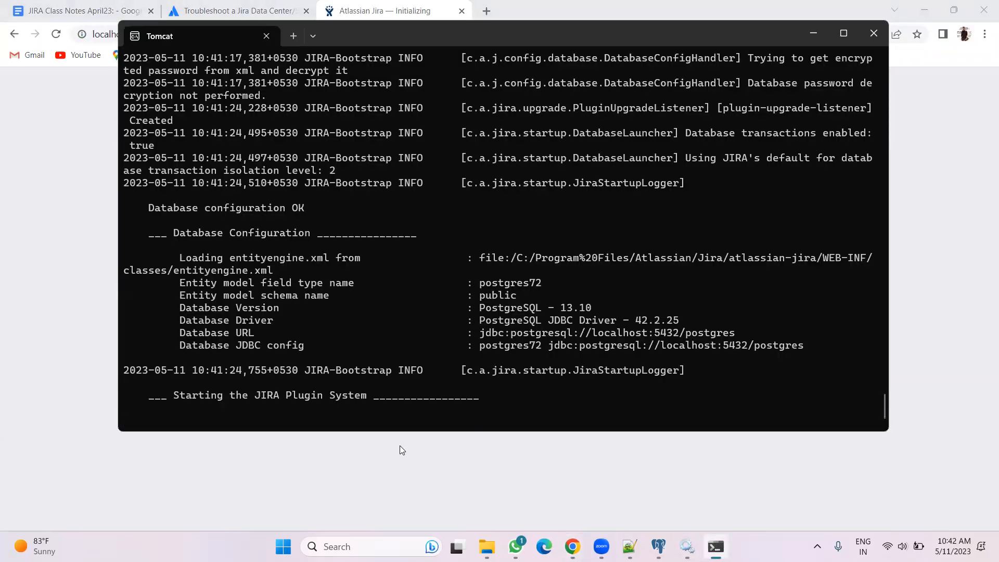
left_click(572, 546)
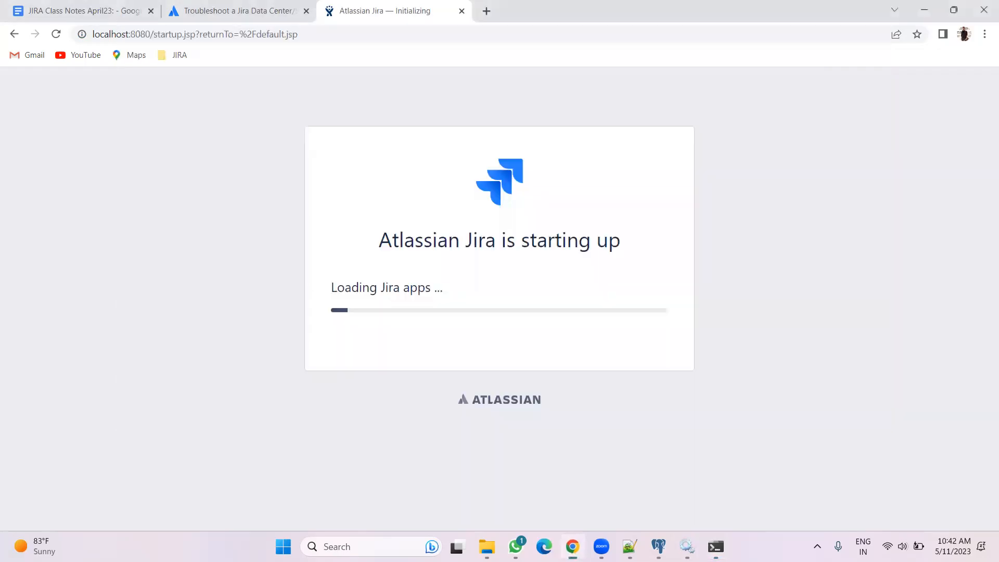
left_click(715, 547)
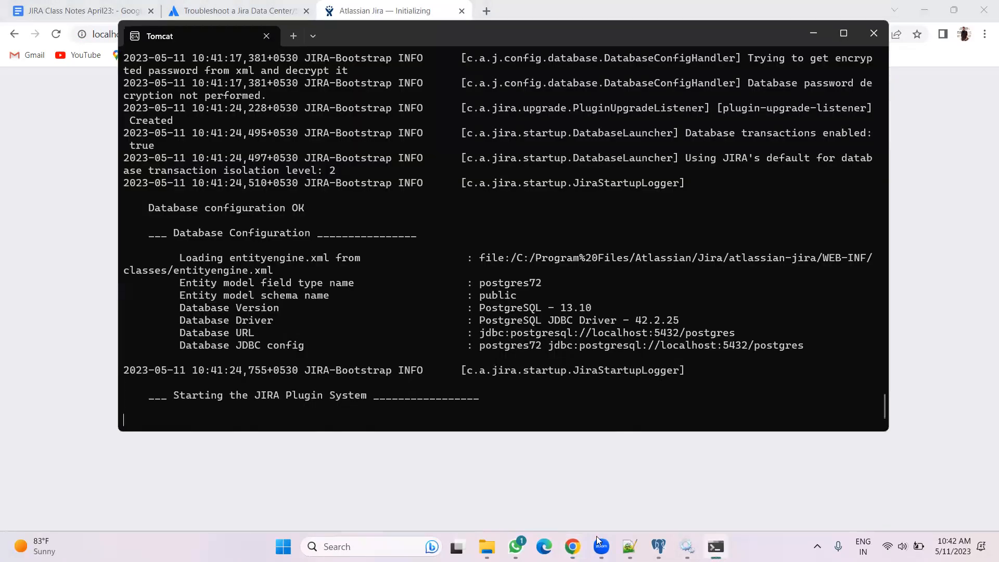
left_click(573, 546)
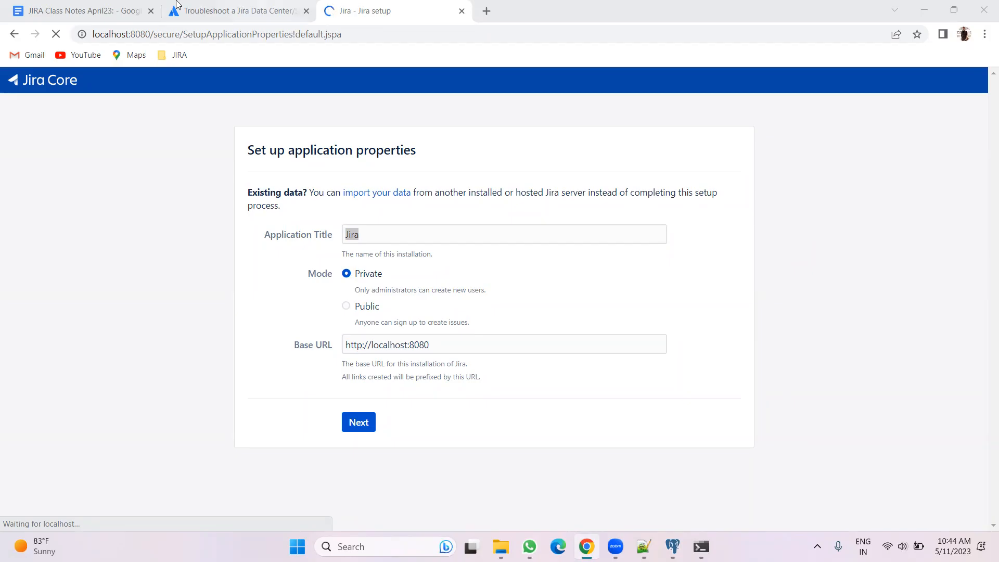
Read the Set Up a JIRA account section in the JIRA Class Notes document, highlighting Application properties setup
left_click(88, 6)
scroll(428, 368, "down", 20)
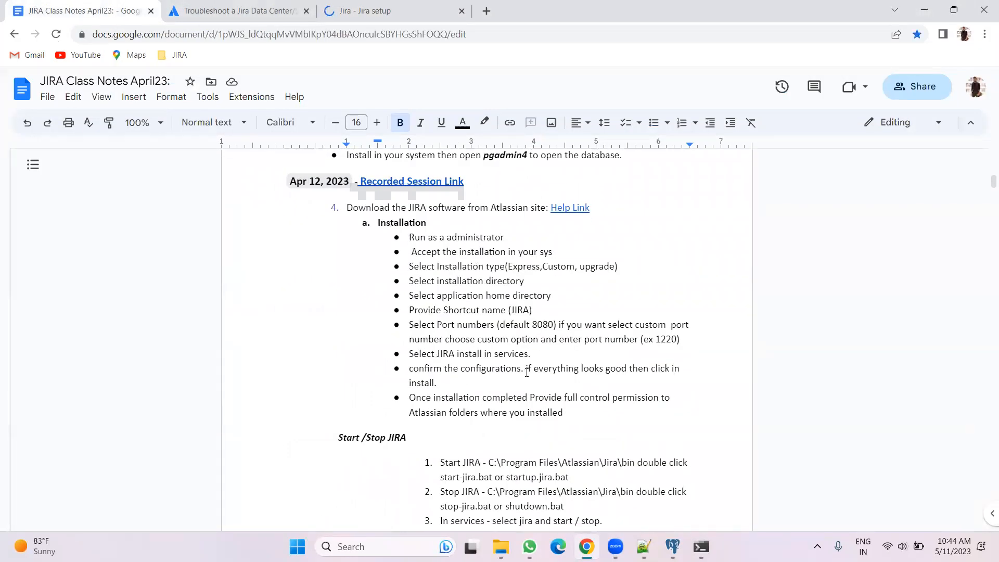
scroll(461, 321, "down", 5)
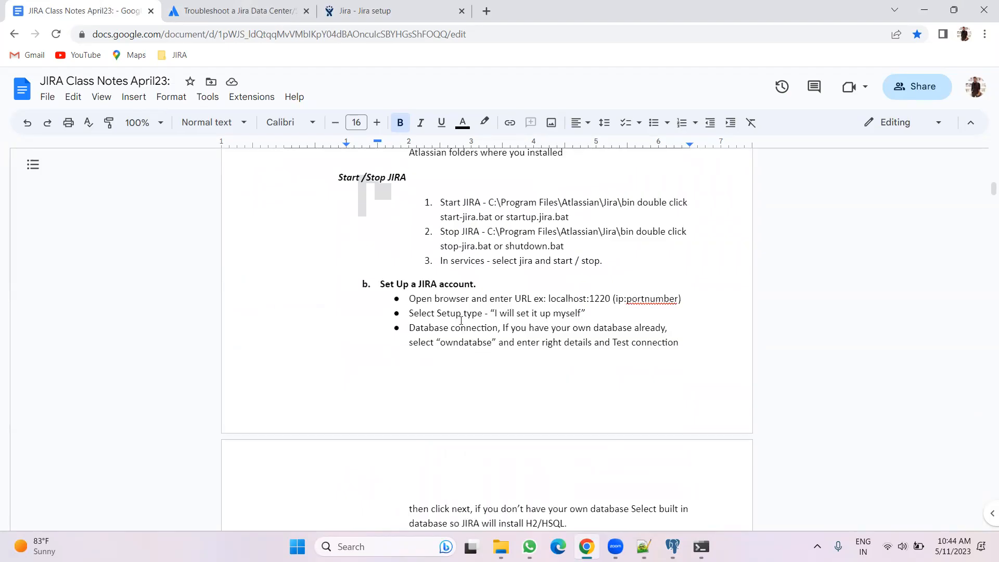
scroll(461, 320, "down", 3)
scroll(461, 320, "up", 1)
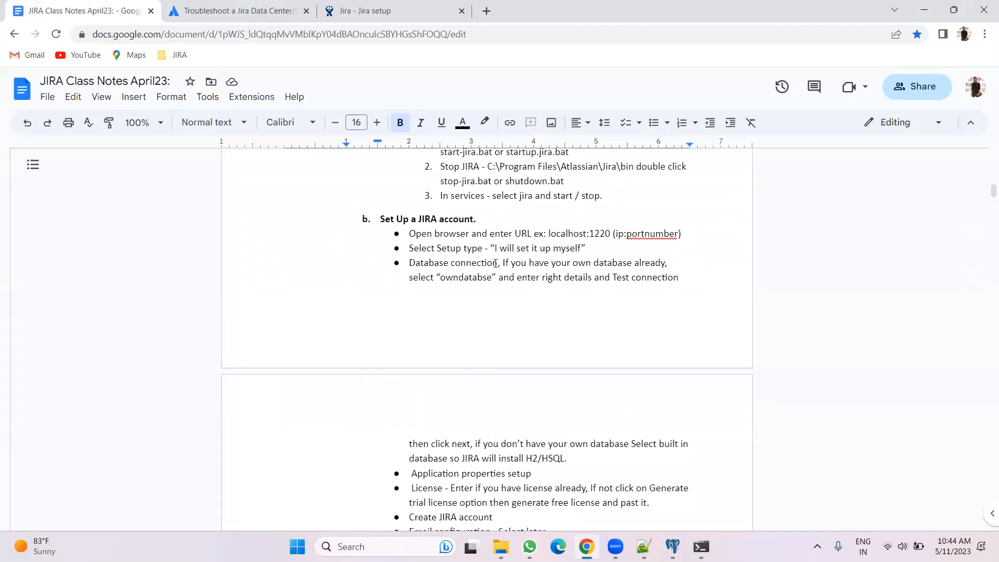
scroll(685, 287, "down", 3)
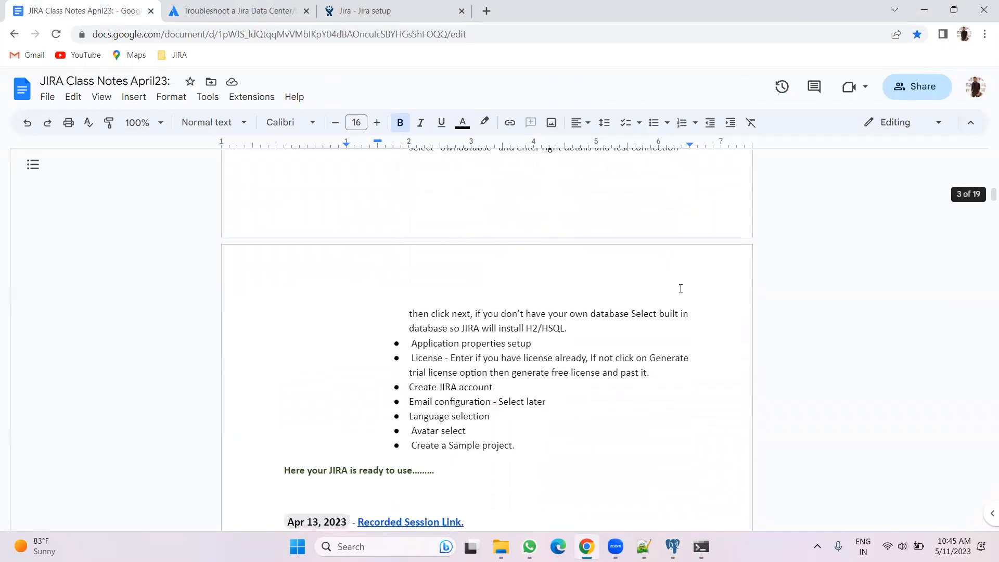
left_click_drag(411, 342, 541, 341)
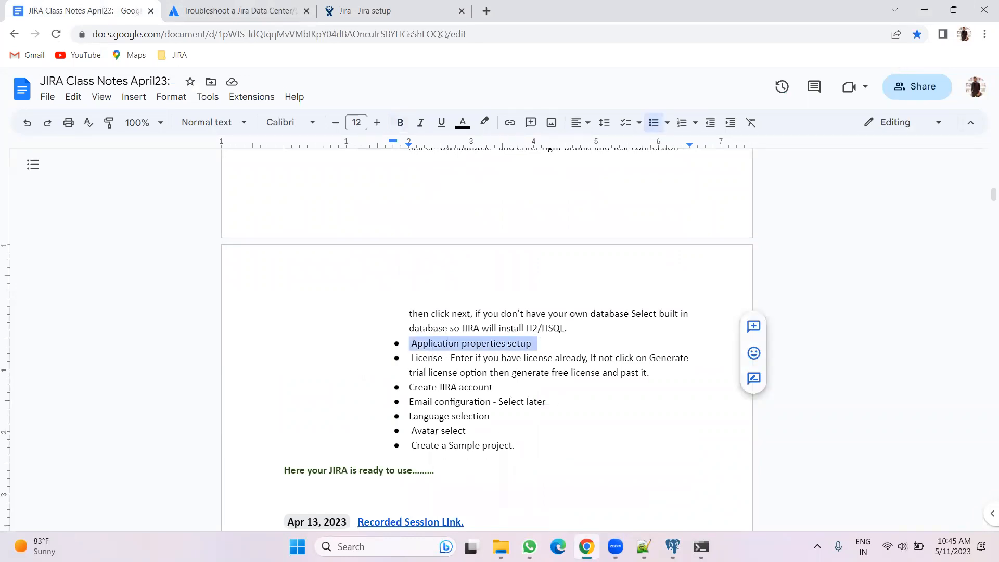
left_click(359, 11)
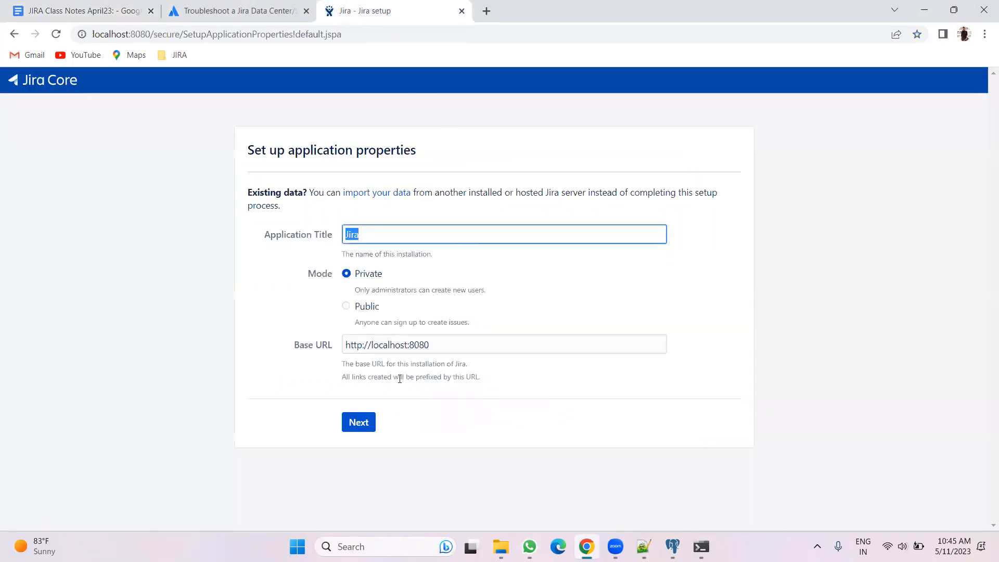
Review the class notes' setup steps from database connection through creating a sample project
left_click(135, 6)
scroll(437, 321, "up", 3)
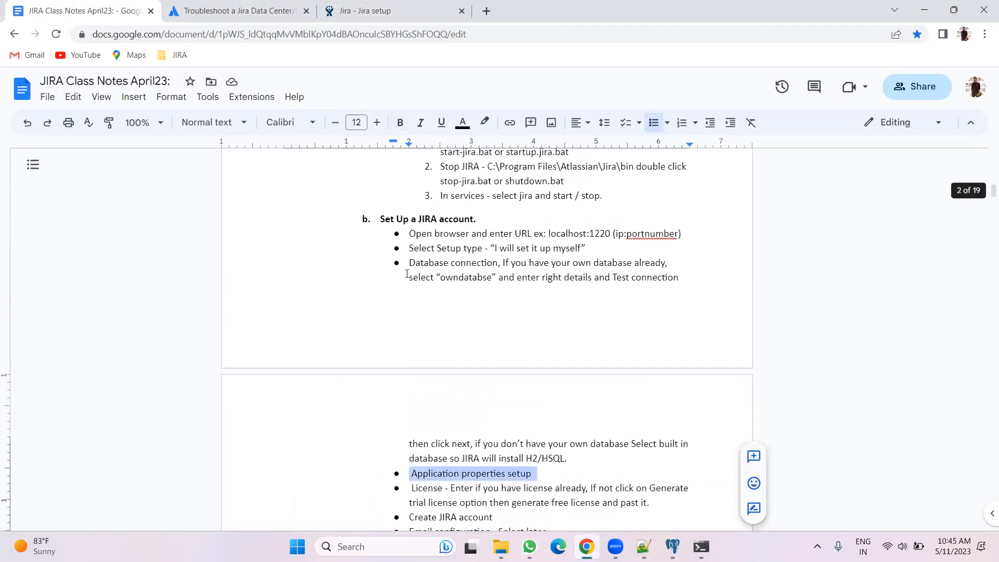
left_click_drag(409, 263, 579, 469)
scroll(522, 455, "down", 3)
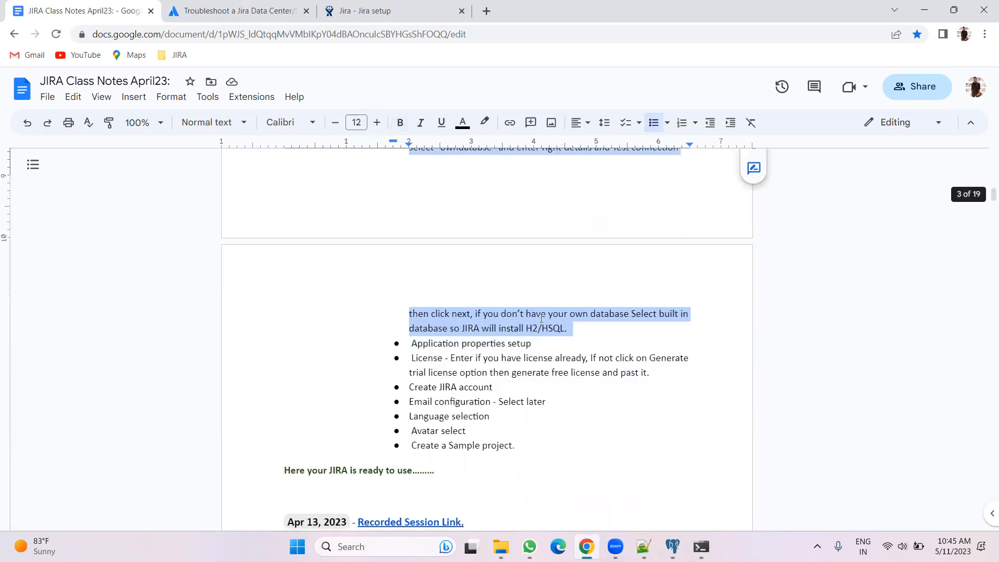
left_click(563, 345)
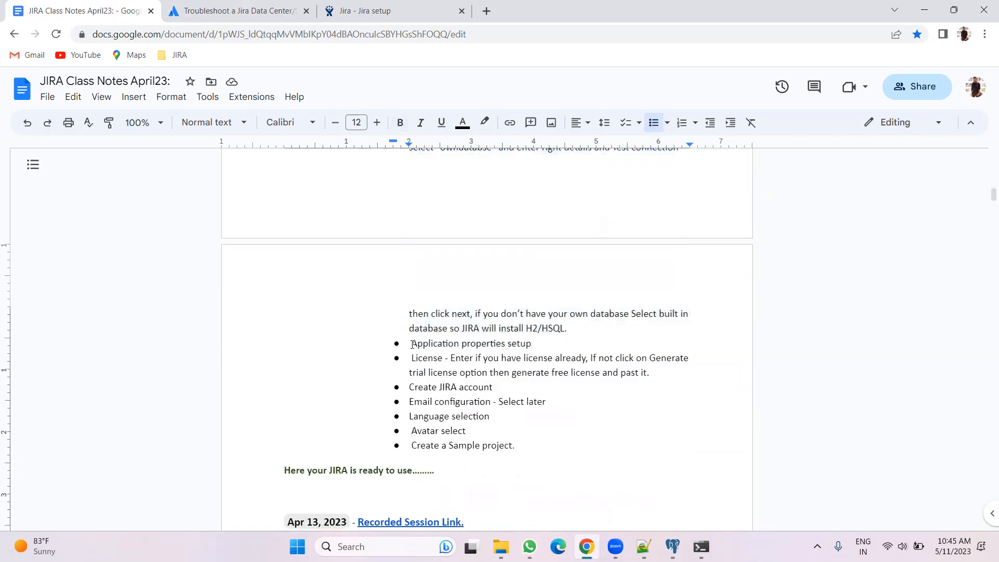
left_click_drag(412, 345, 371, 489)
scroll(879, 454, "down", 5)
scroll(669, 437, "up", 20)
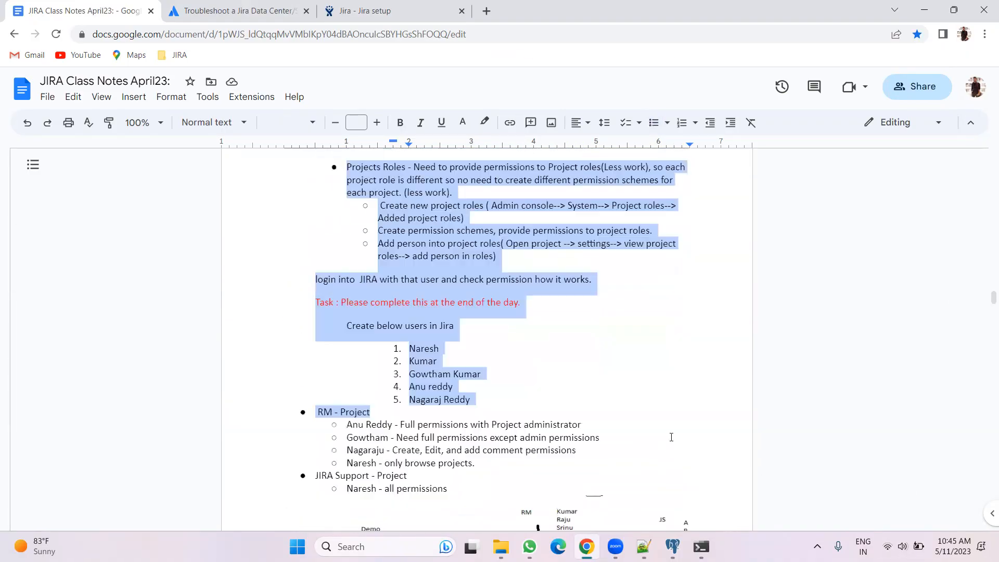
scroll(675, 433, "up", 15)
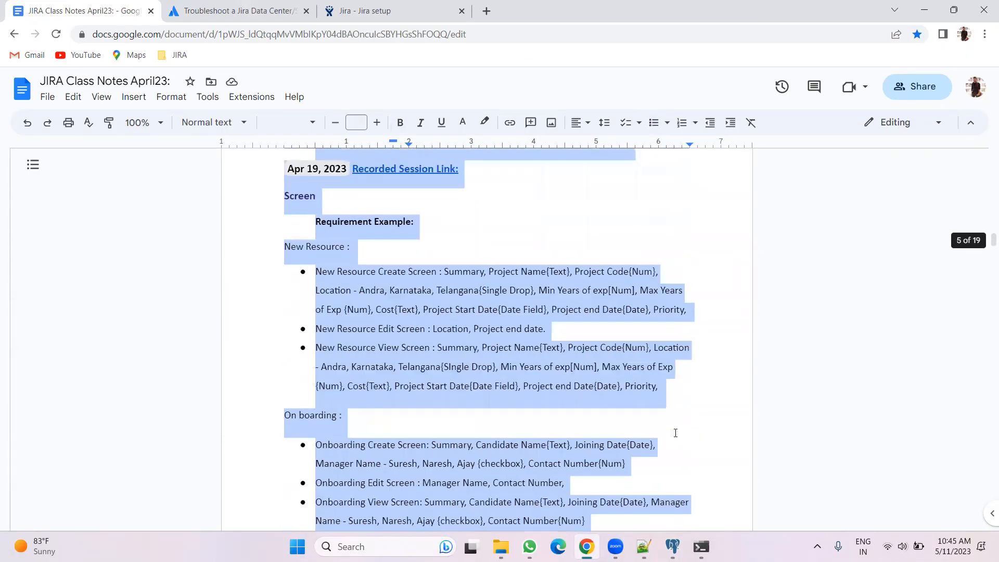
scroll(676, 437, "up", 12)
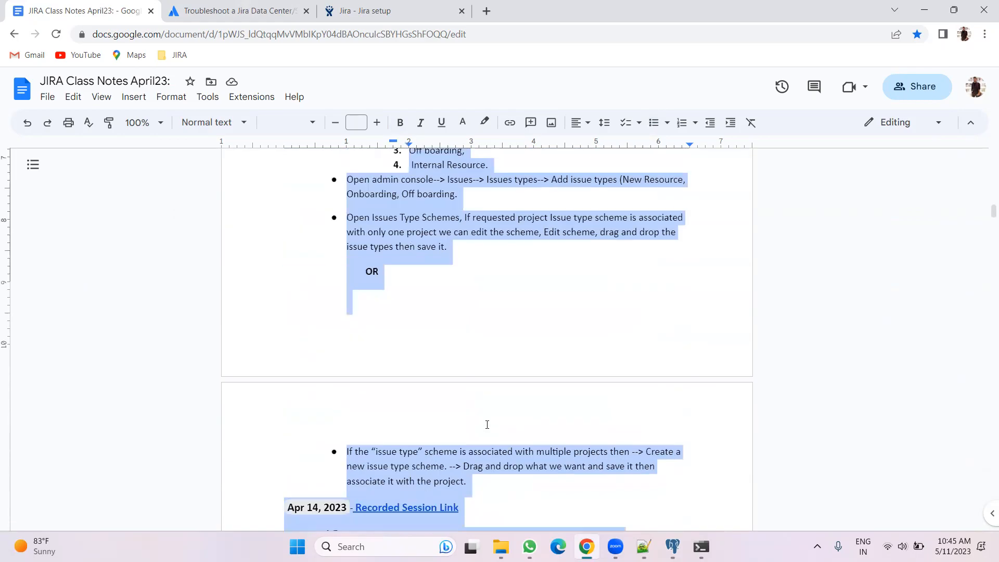
scroll(487, 424, "up", 3)
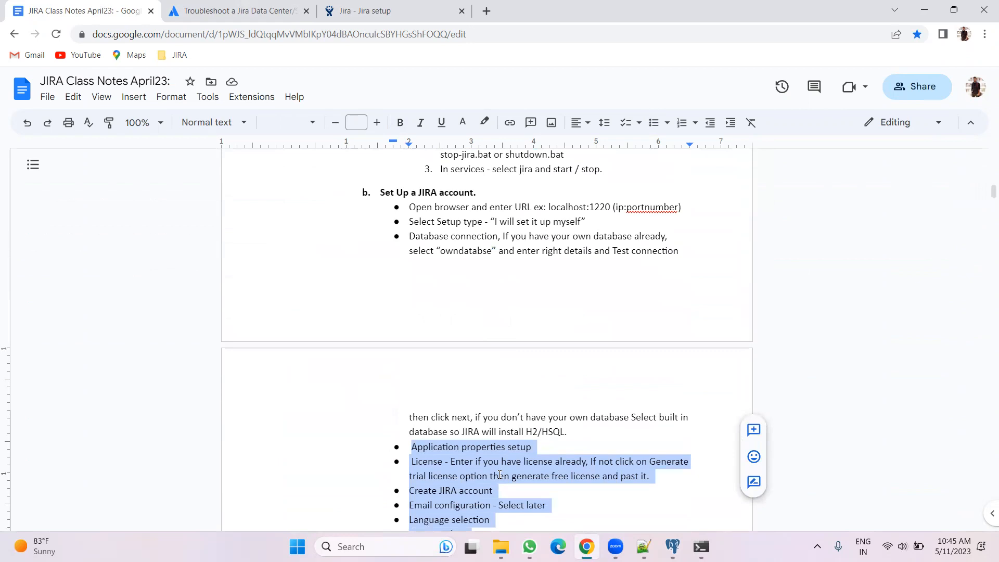
left_click(495, 490)
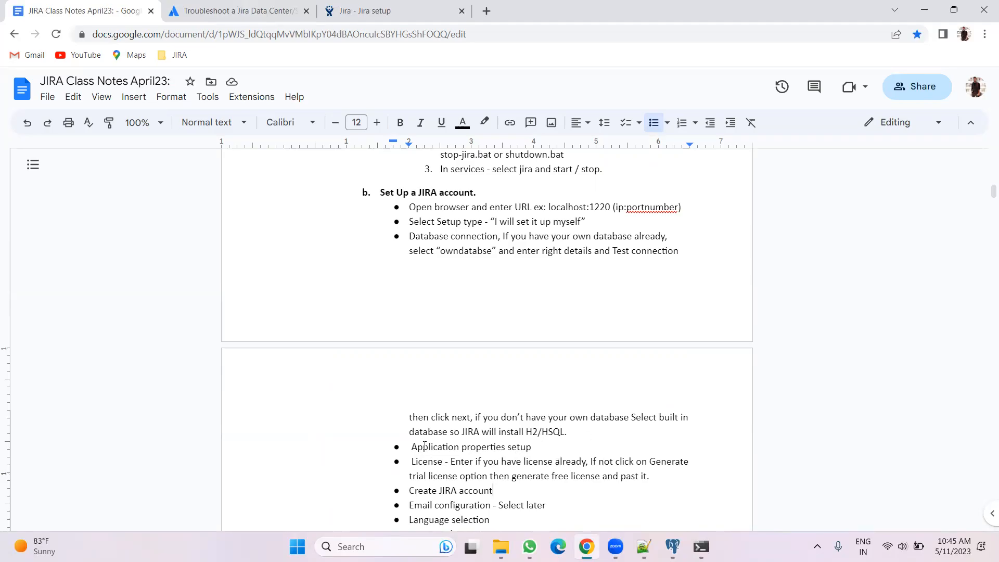
left_click_drag(411, 448, 462, 488)
scroll(641, 450, "up", 8)
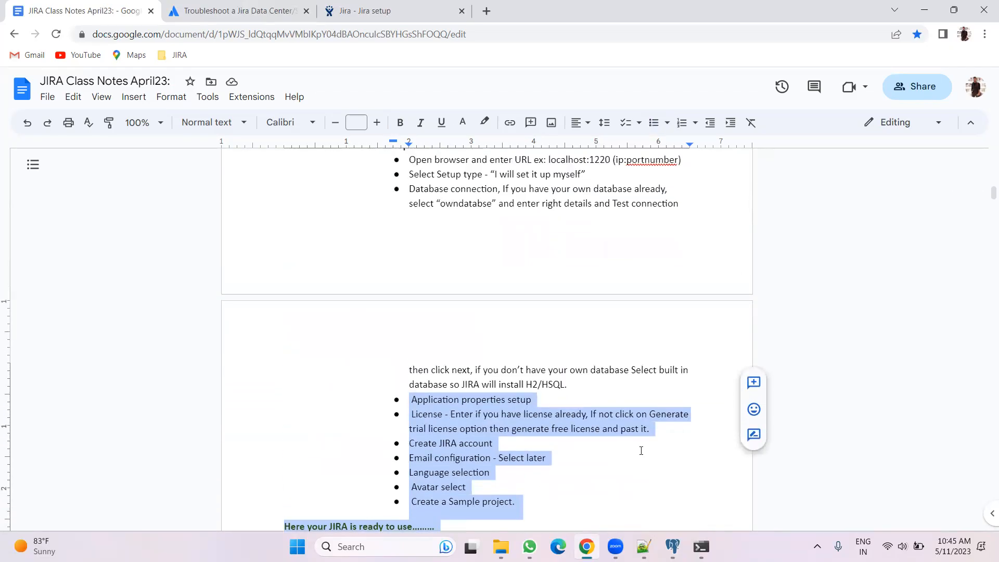
scroll(554, 457, "down", 3)
left_click(547, 385)
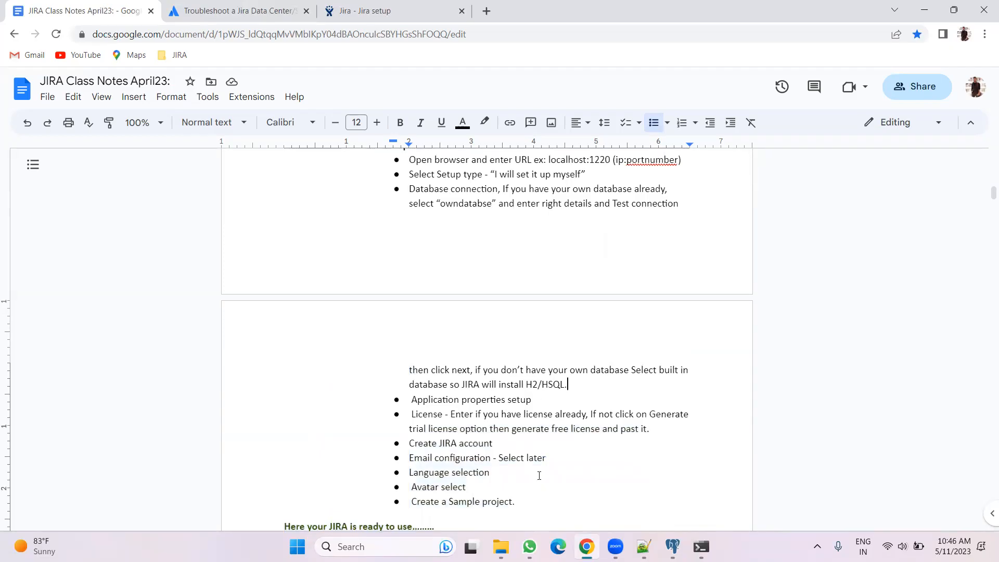
left_click(501, 546)
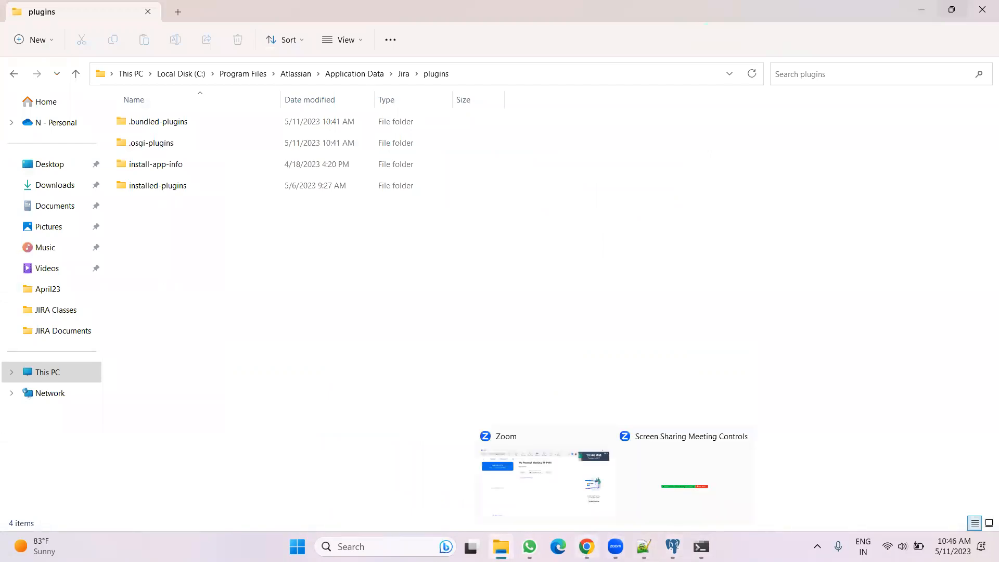
left_click(586, 546)
left_click(400, 6)
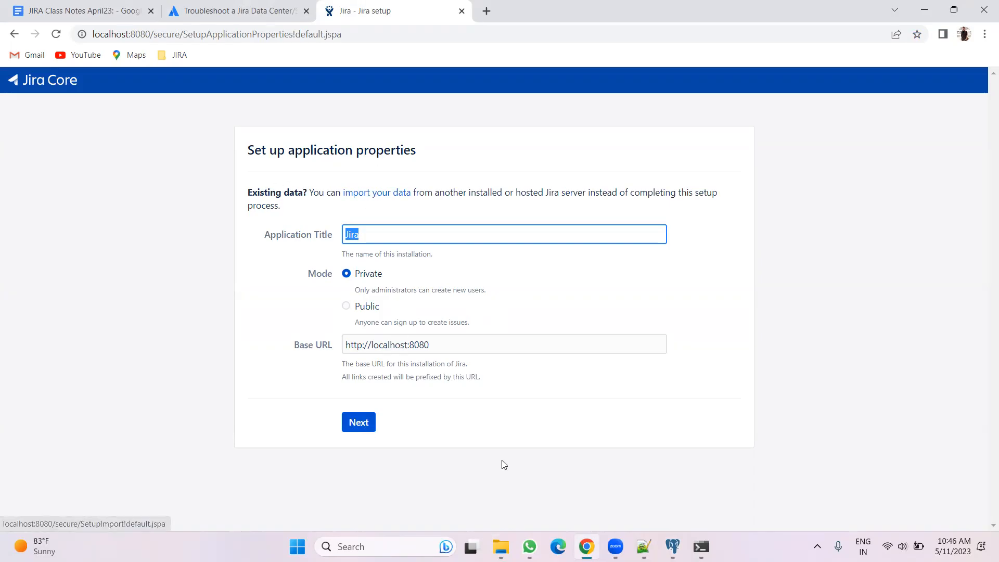
key("alt+Tab")
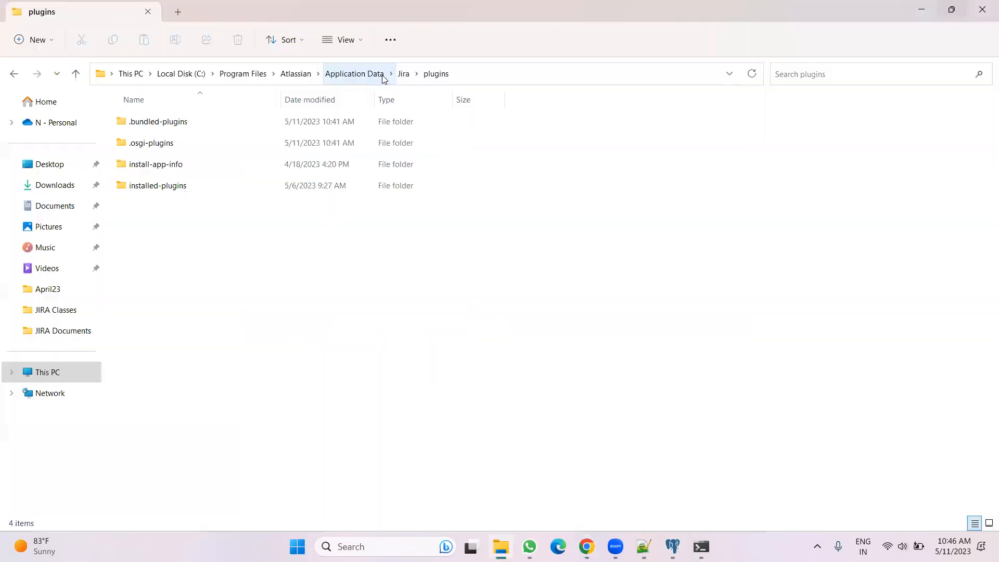
Copy the h2 backup archive from the export folder of the Jira home directory
left_click(369, 73)
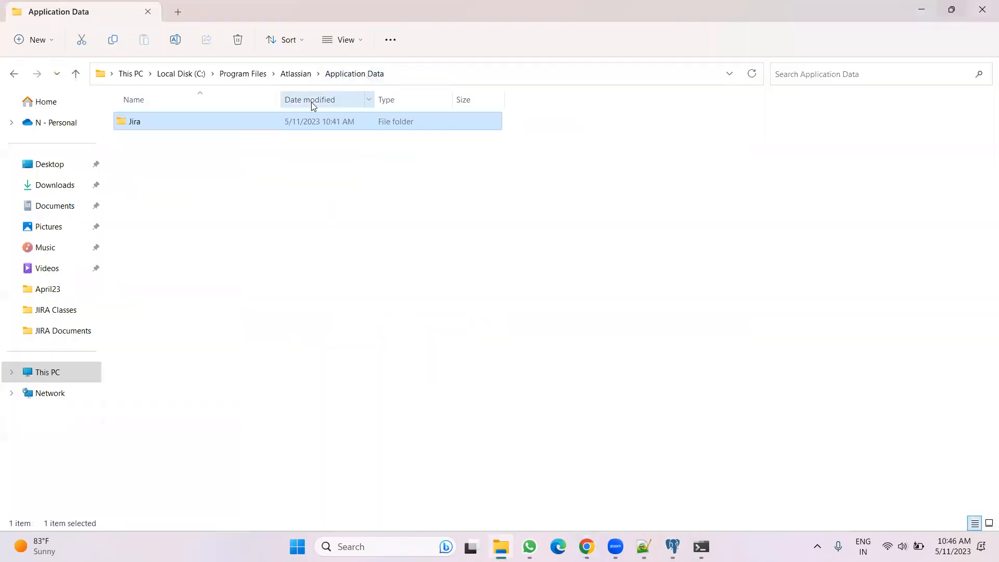
double_click(188, 121)
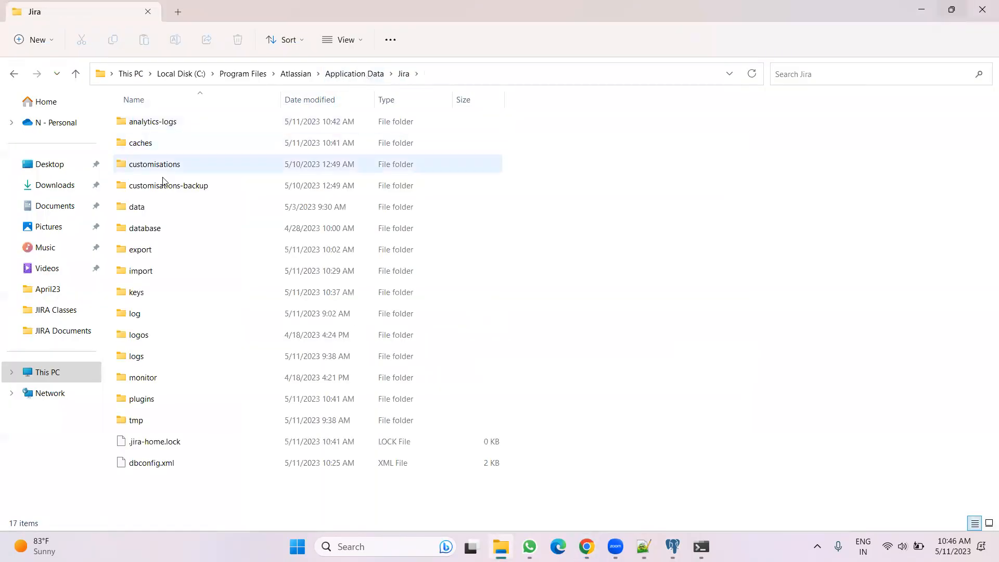
double_click(155, 245)
left_click(170, 373)
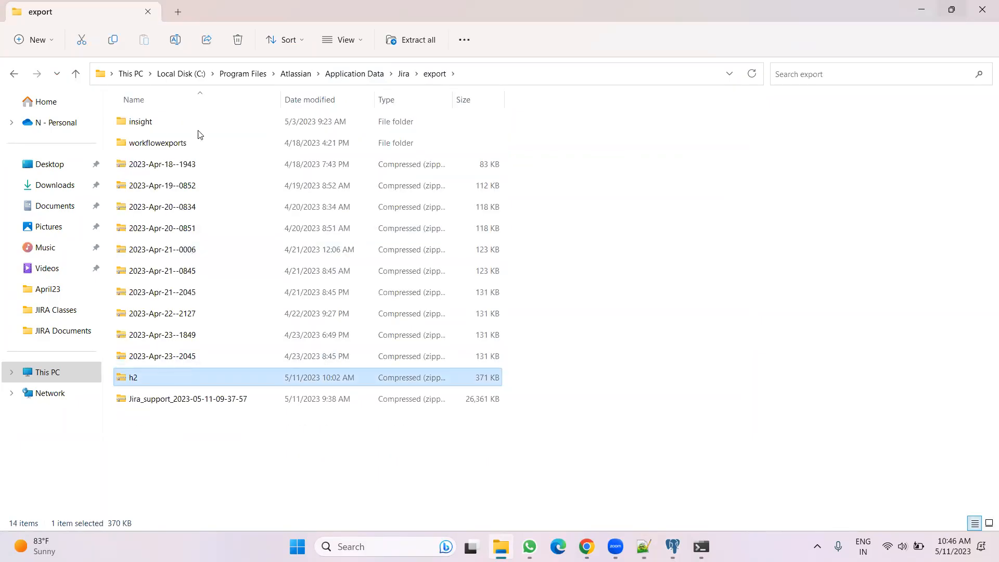
Delete hp.zip from the Jira home import folder and paste the h2 backup archive there
left_click(401, 75)
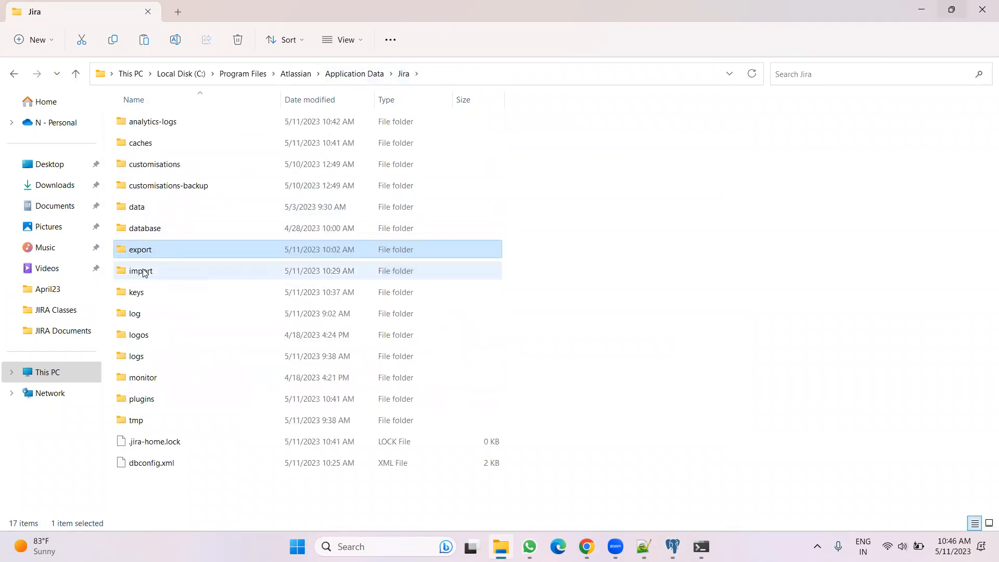
double_click(164, 274)
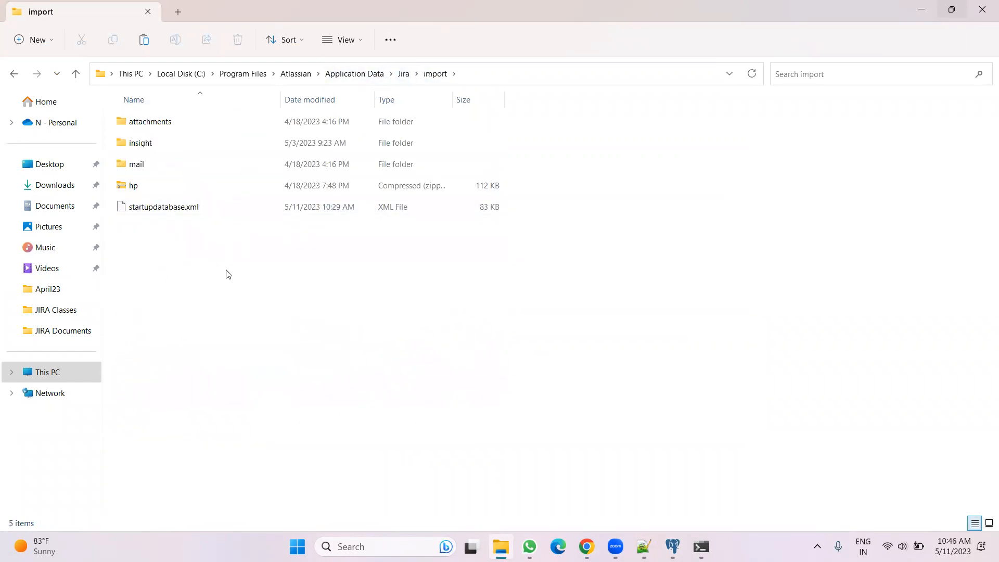
left_click(158, 188)
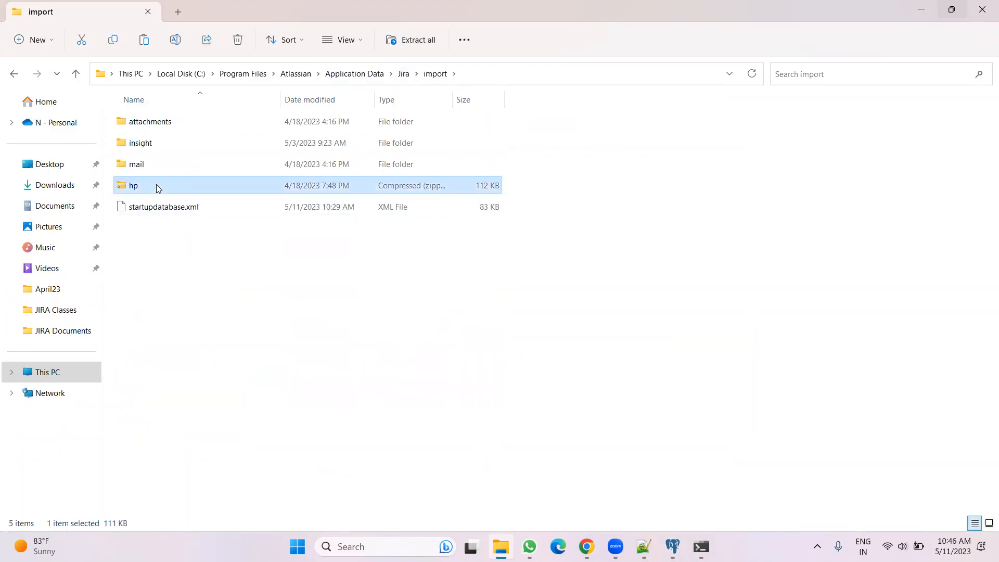
key("Delete")
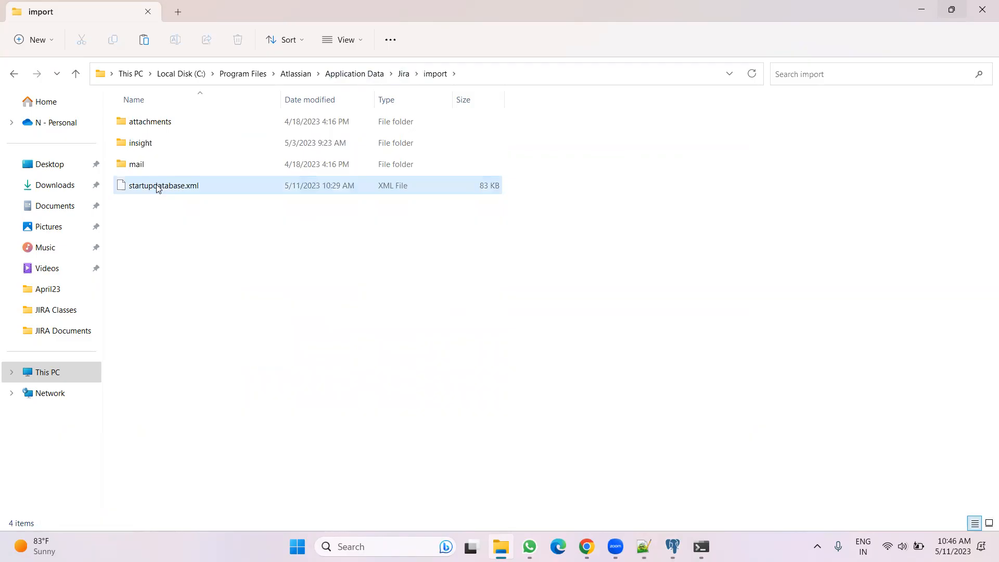
key("ctrl+v")
left_click(248, 319)
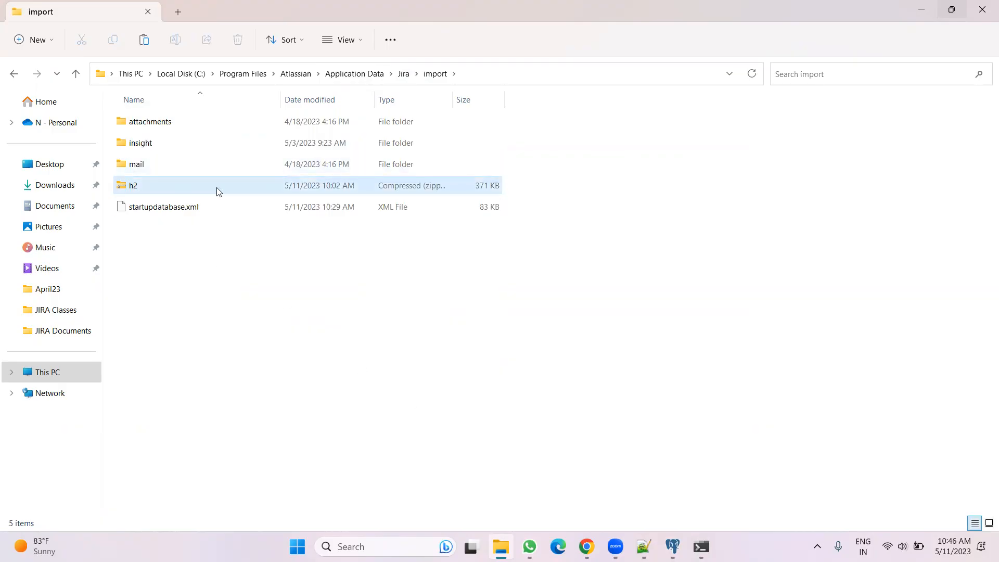
Open the import-existing-data page of the Jira setup and enter h2.zip as the backup file name
left_click(587, 546)
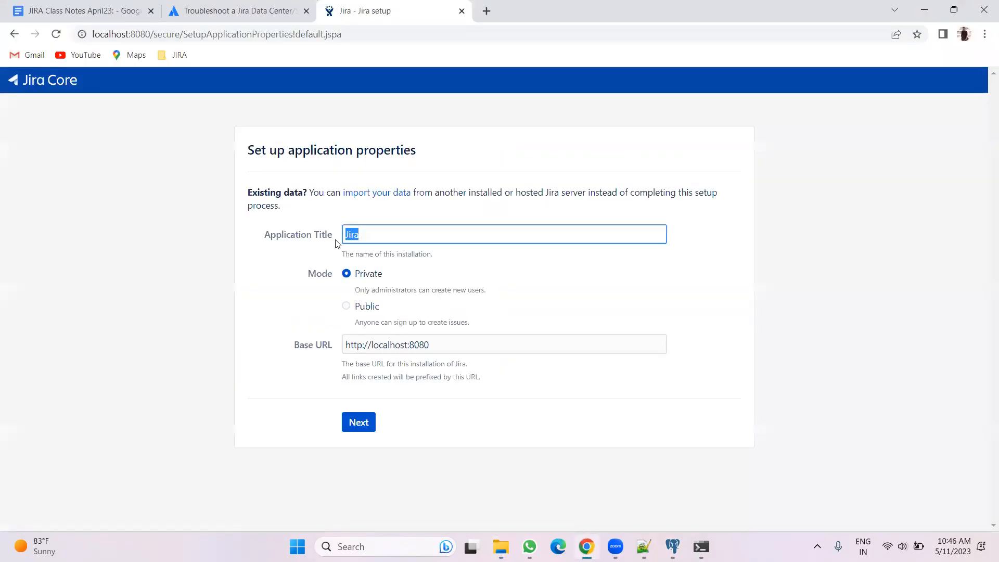
left_click(369, 193)
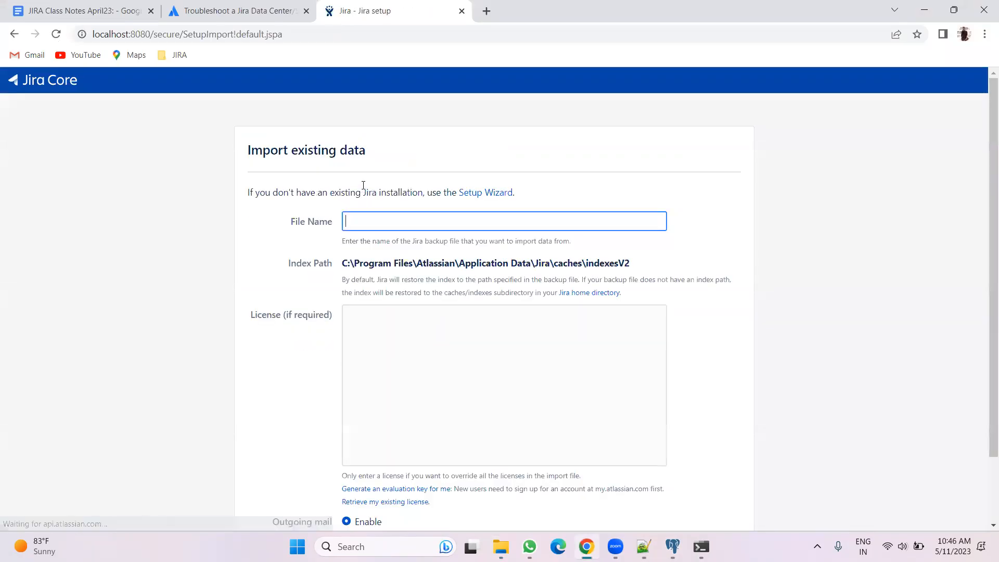
type("h")
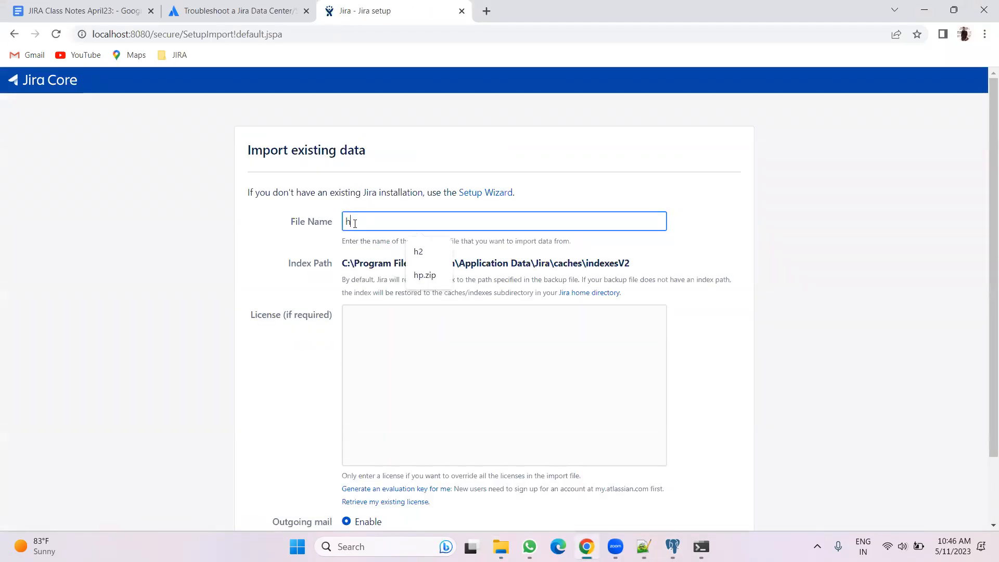
type("2zip")
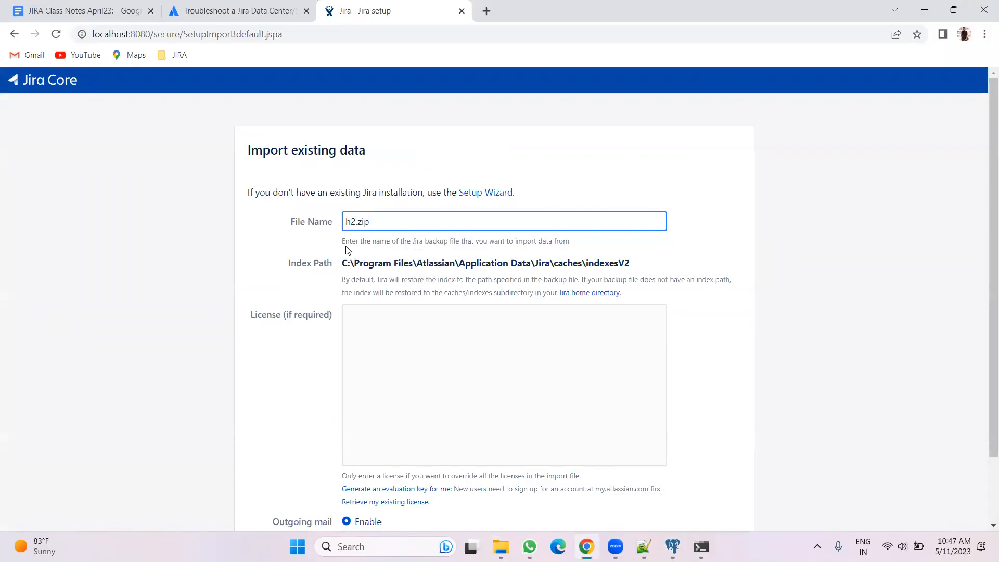
Disable outgoing mail and start the data import
mouse_move(342, 245)
left_mouse_down()
mouse_move(480, 265)
mouse_move(595, 245)
mouse_move(580, 232)
mouse_move(580, 245)
mouse_move(337, 245)
left_mouse_up()
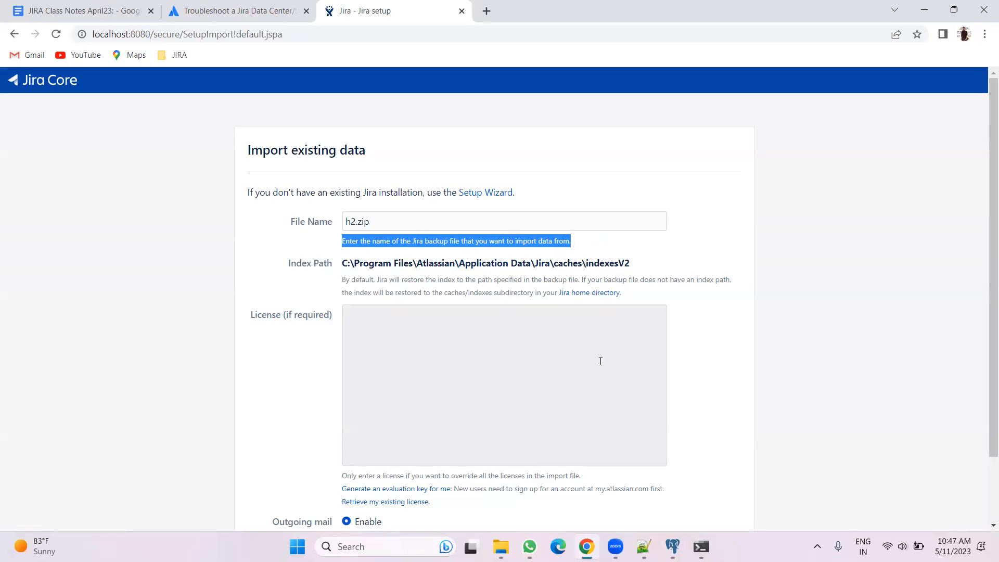
scroll(731, 338, "down", 1)
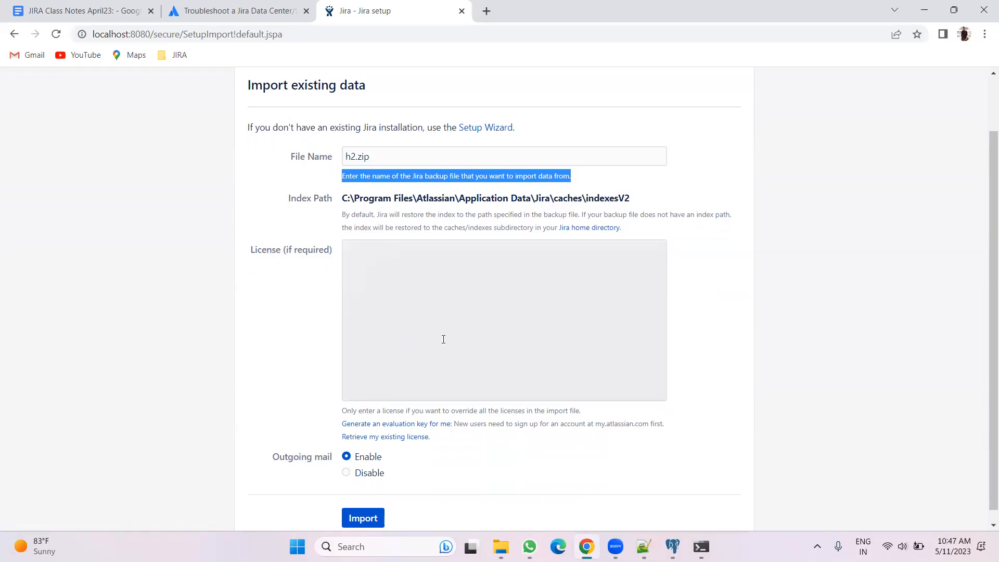
scroll(458, 343, "down", 1)
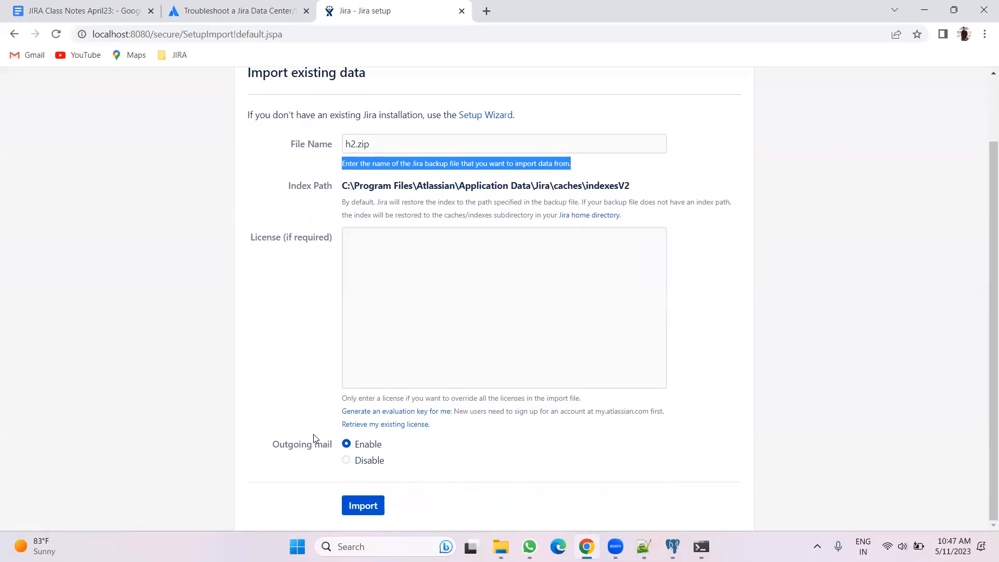
left_click(364, 463)
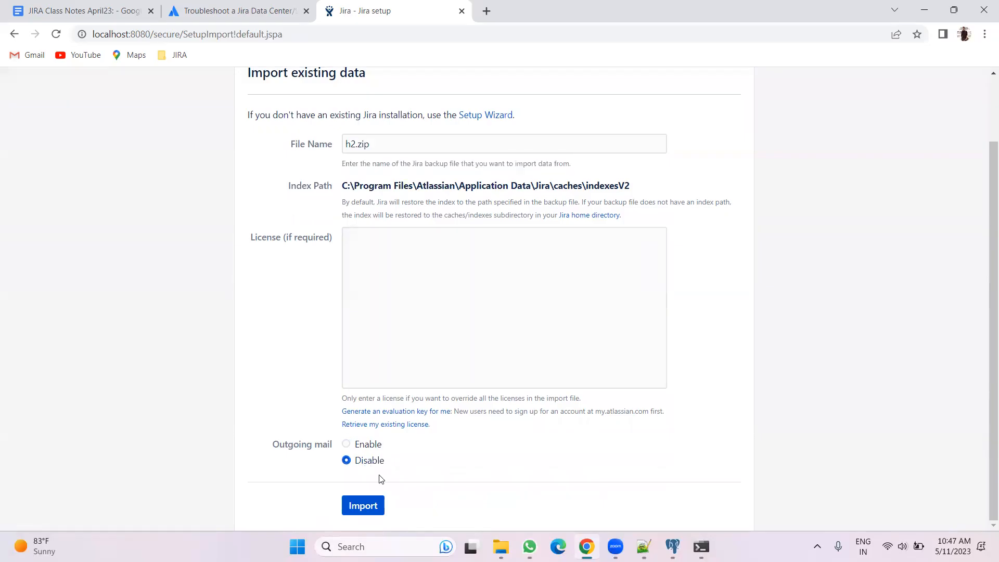
key("Return")
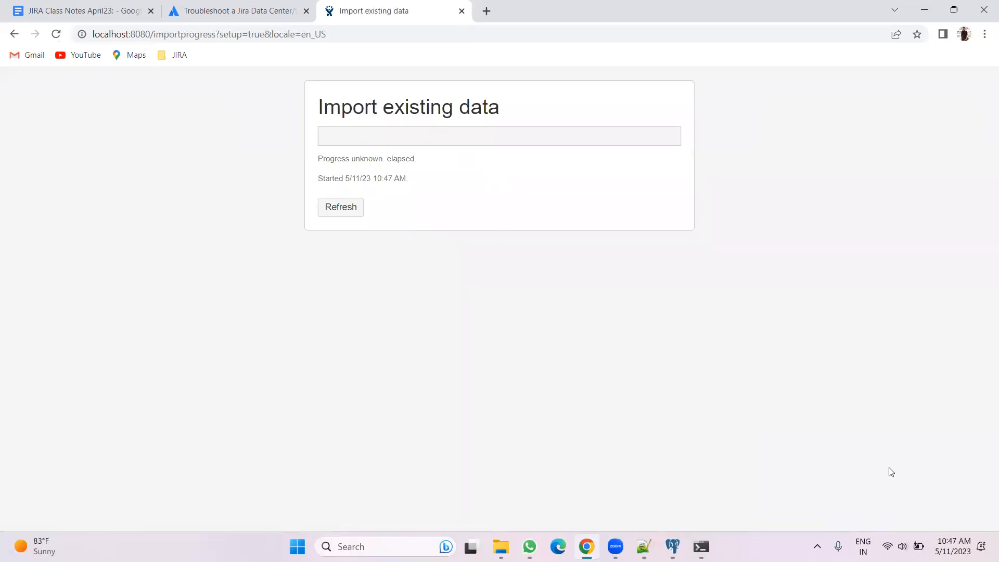
Read through the setup steps in the JIRA Class Notes document, from database connection to email configuration
left_click(37, 6)
scroll(593, 330, "up", 3)
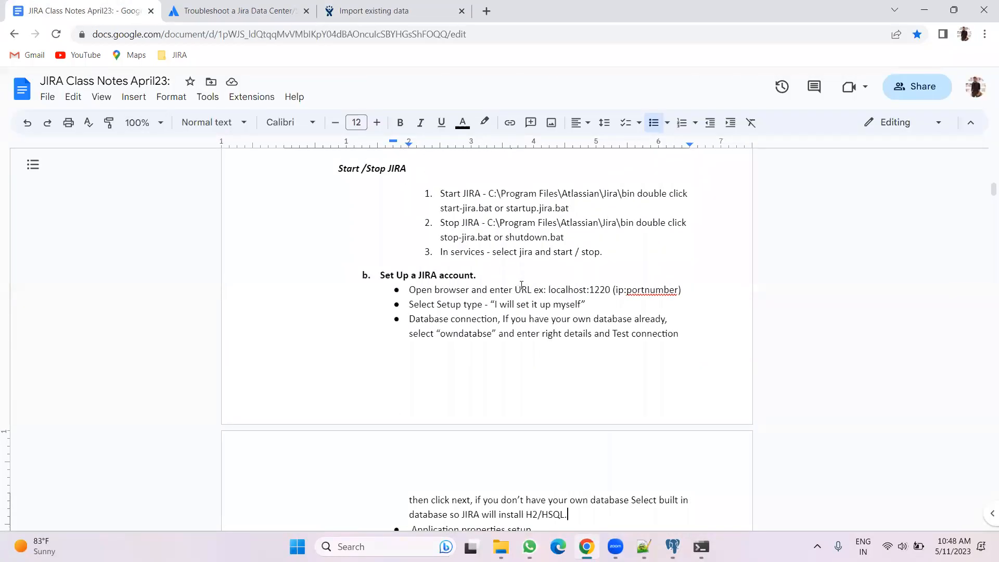
scroll(521, 285, "down", 3)
left_click_drag(568, 383, 406, 194)
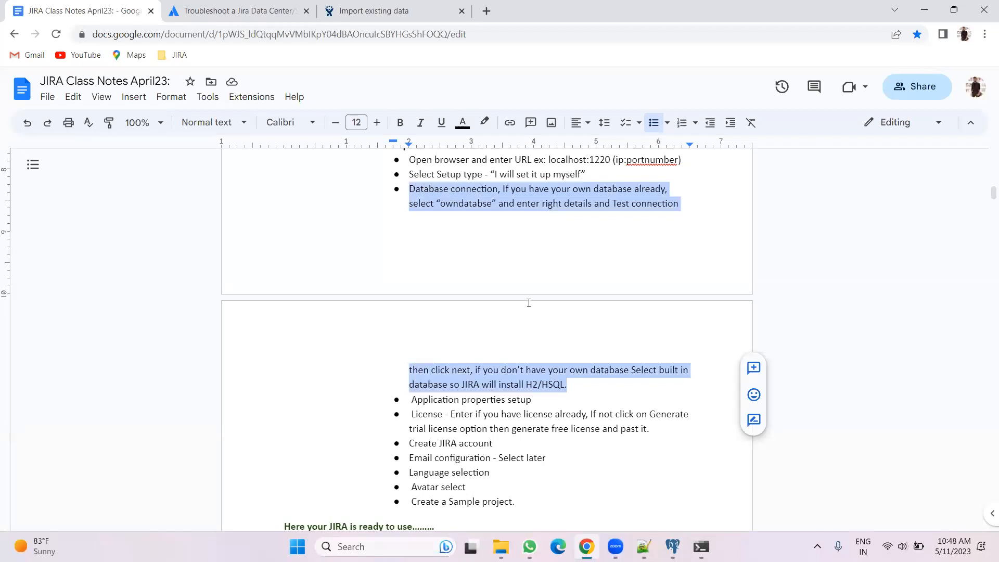
left_click(526, 370)
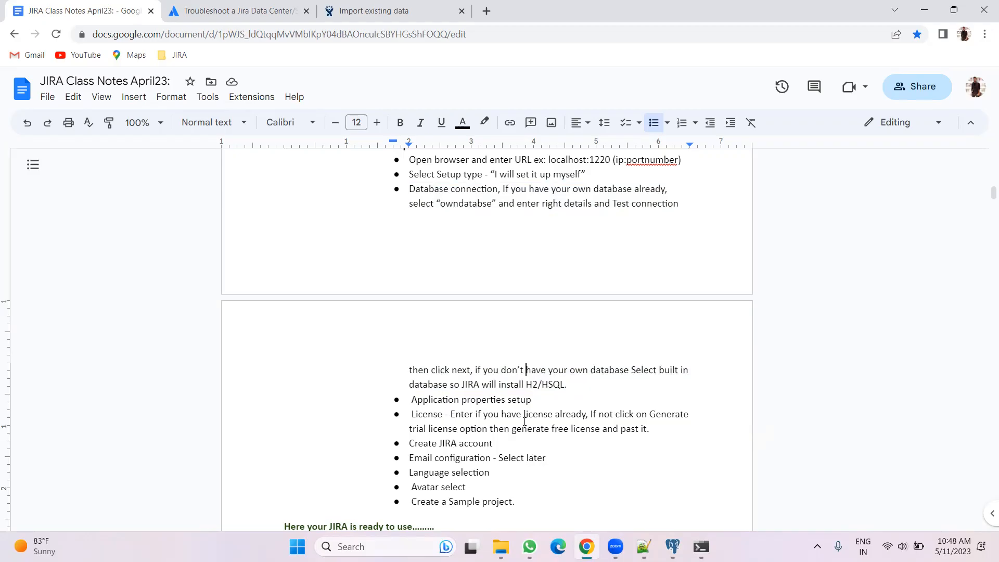
left_click(566, 382)
left_click_drag(566, 382, 383, 192)
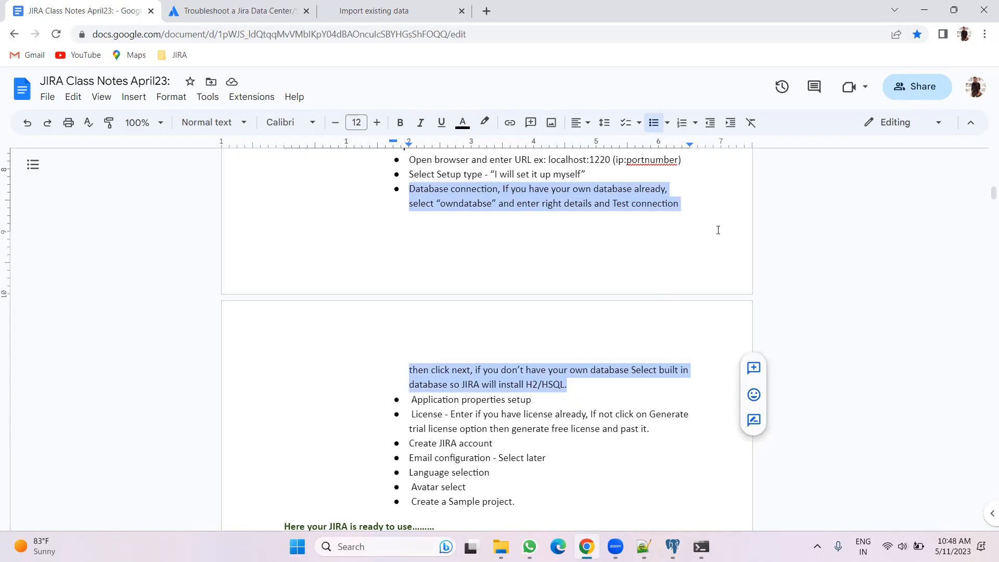
left_click_drag(405, 398, 614, 457)
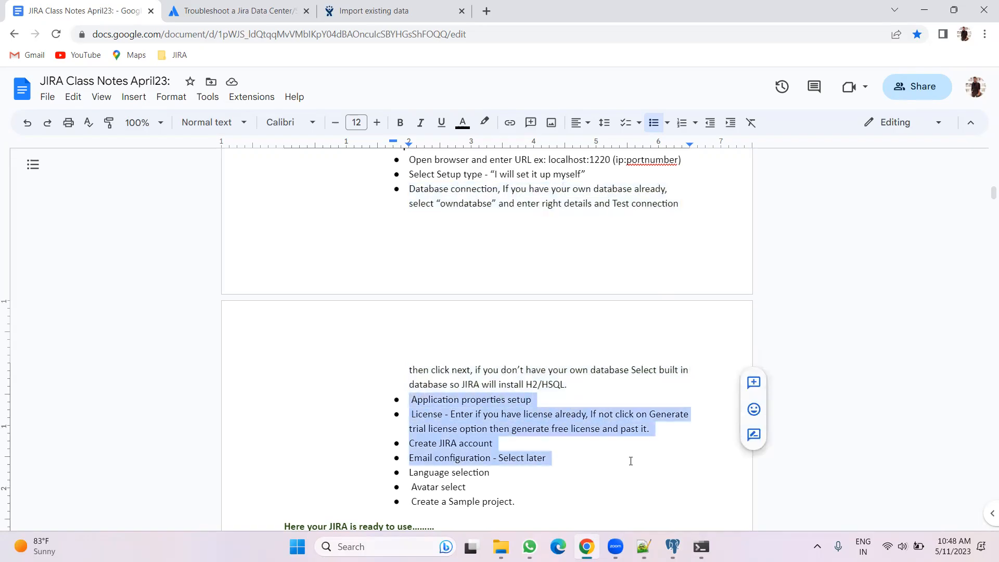
left_click_drag(527, 398, 411, 399)
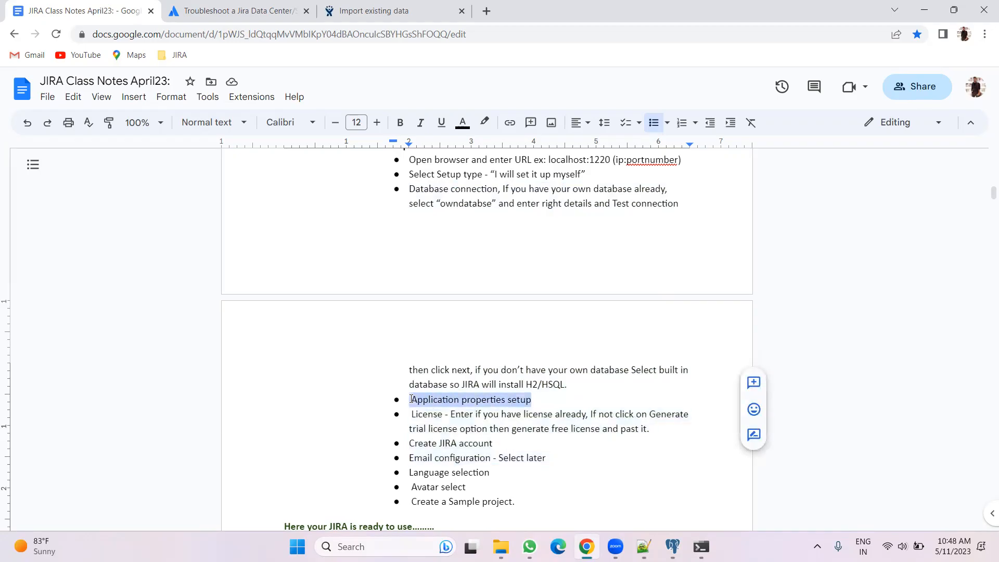
Check the progress of the running data import
left_click(376, 6)
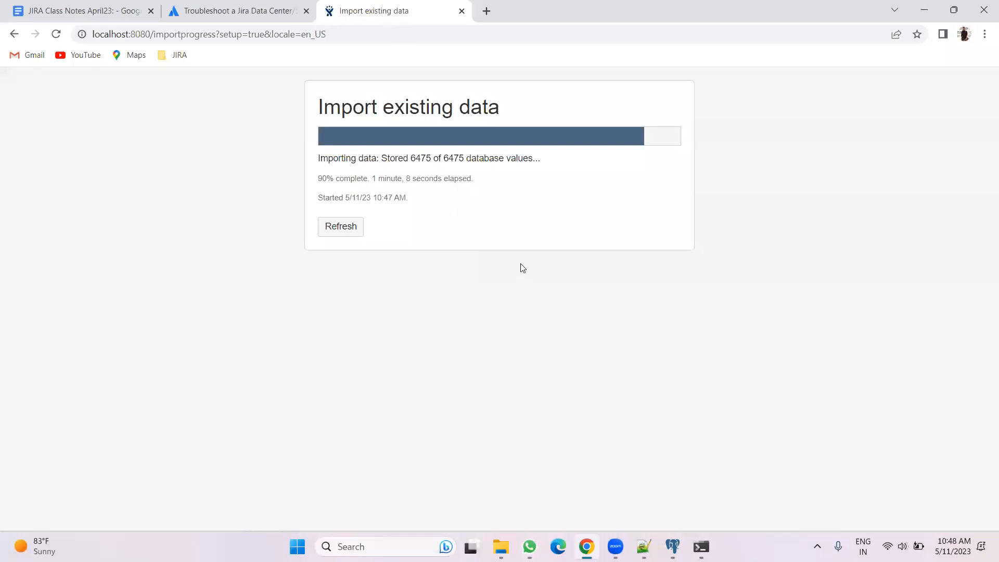
left_click(501, 539)
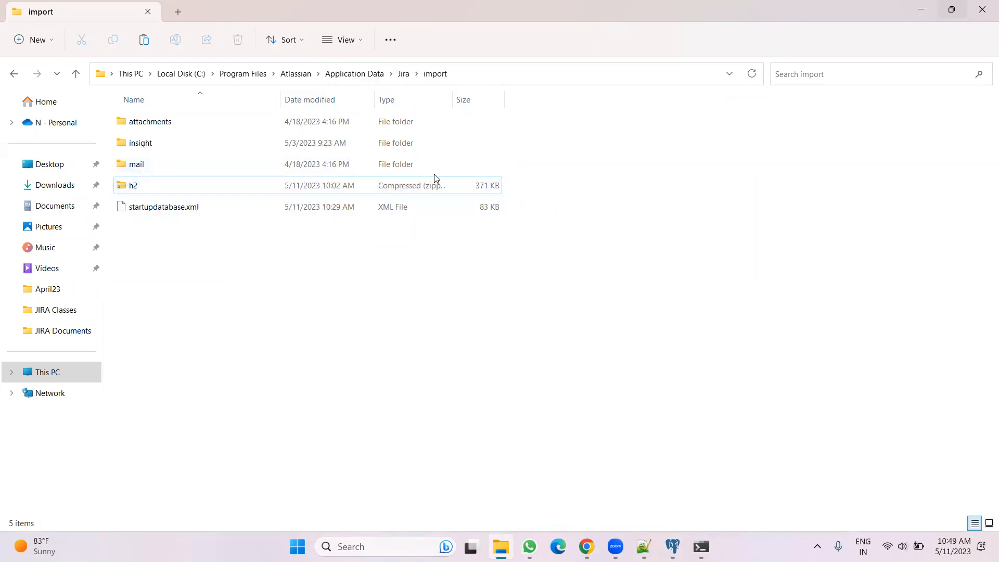
left_click(583, 544)
left_click(357, 231)
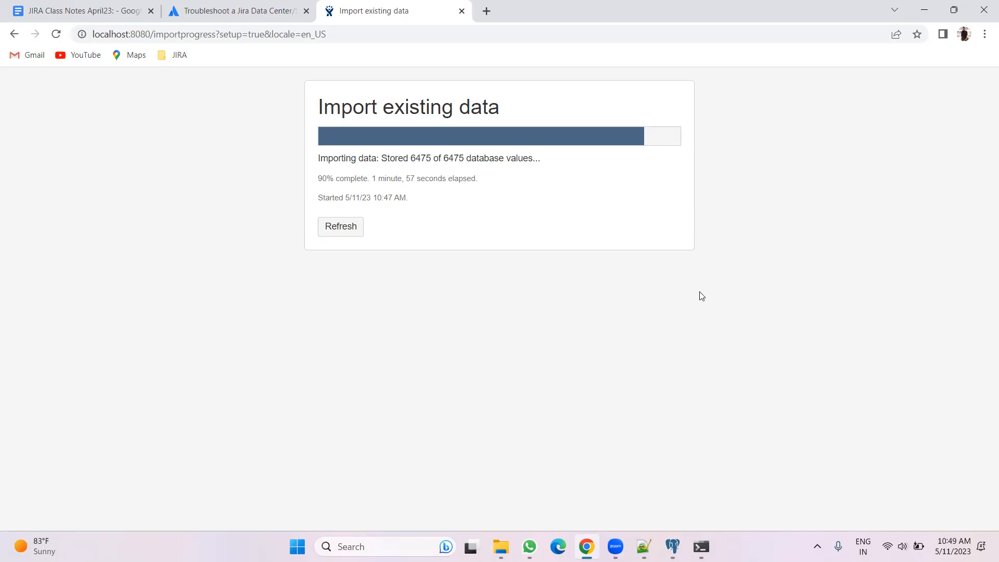
Review the JIRA troubleshooting notes in Notepad++ and refresh the import progress page
left_click(643, 546)
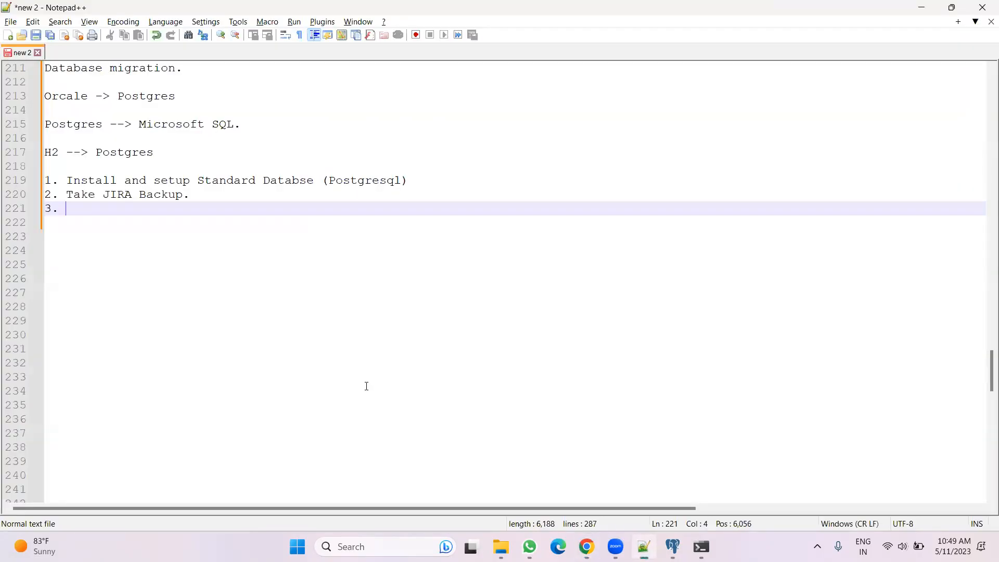
scroll(366, 385, "up", 10)
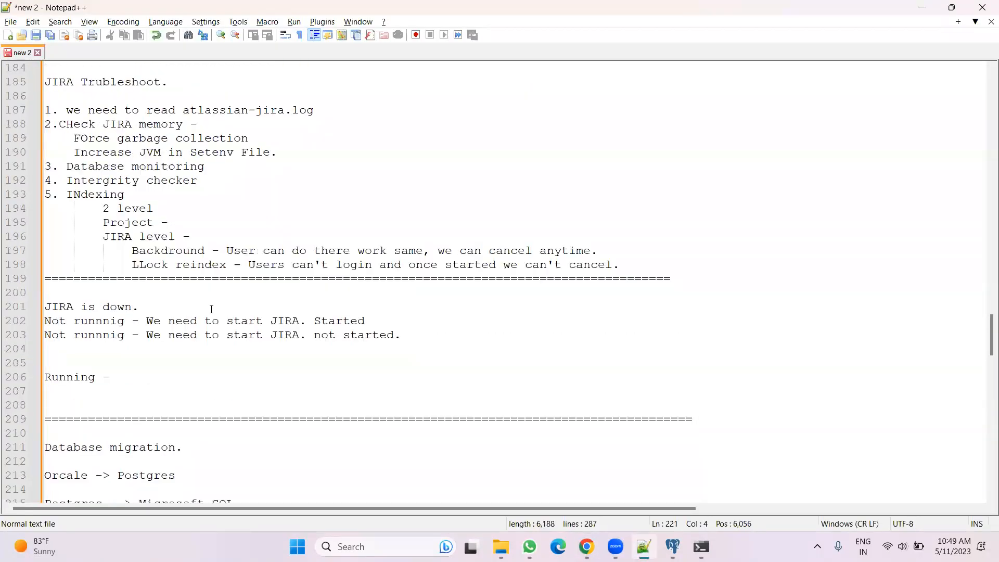
left_click_drag(632, 303, 50, 167)
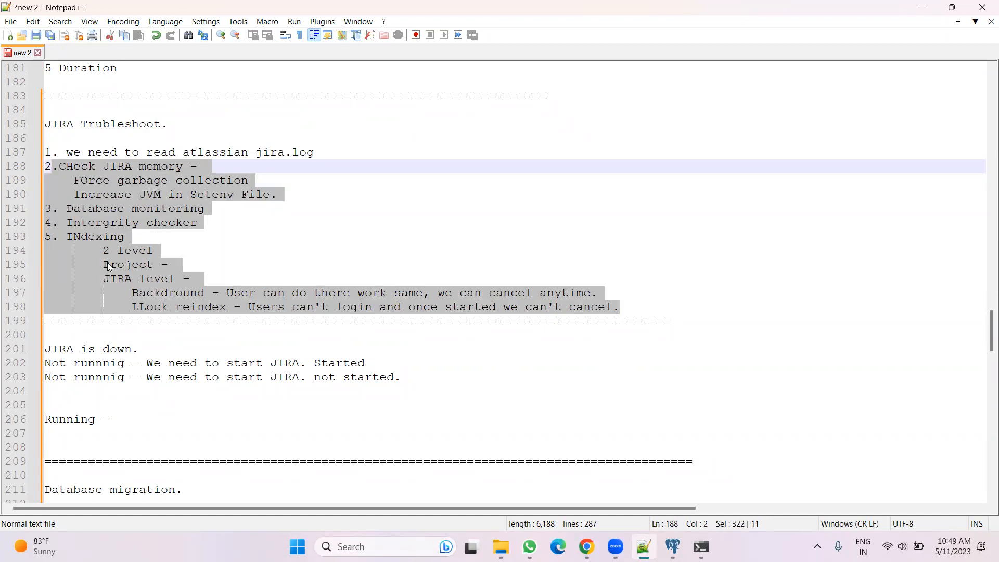
left_click(213, 280)
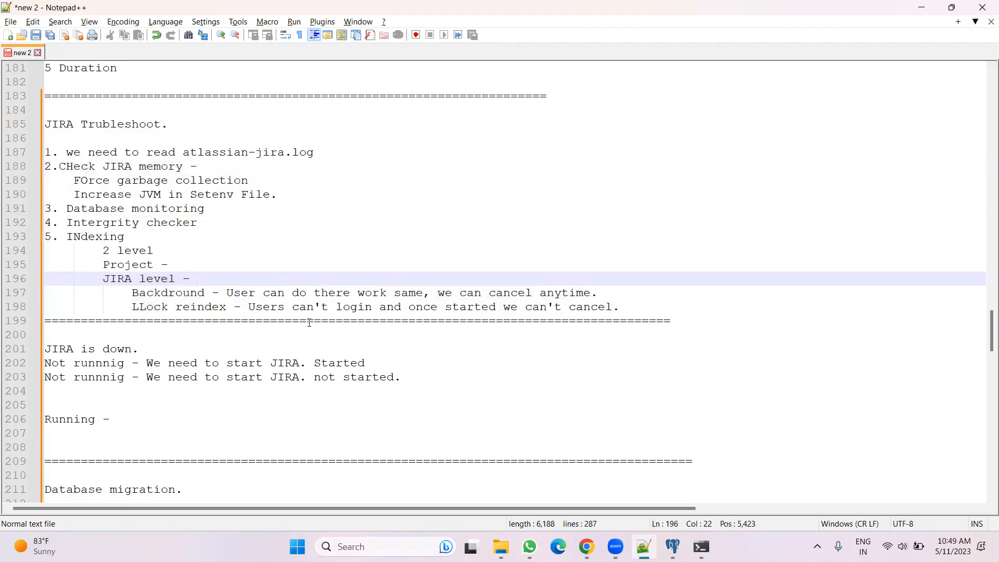
left_click(587, 546)
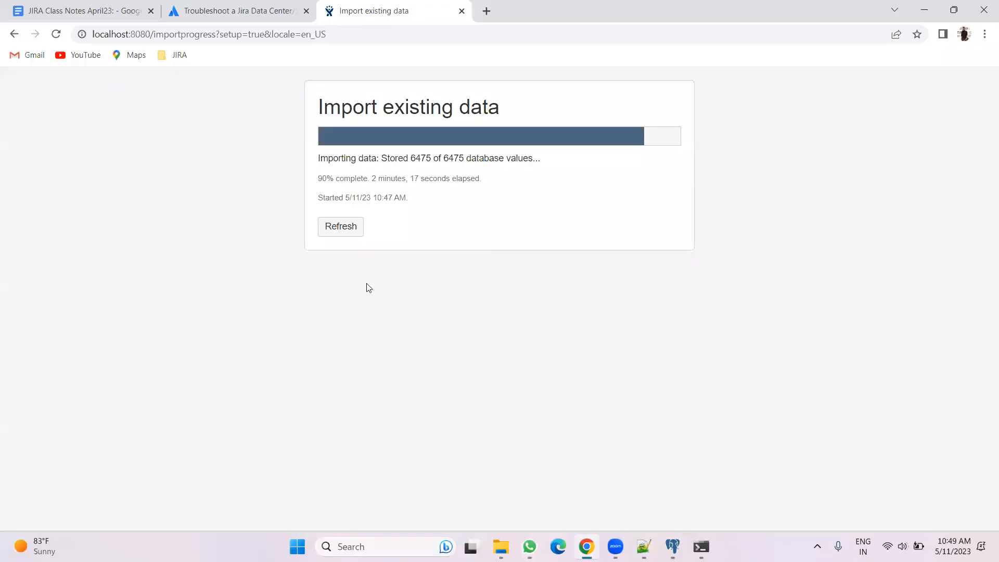
left_click(337, 227)
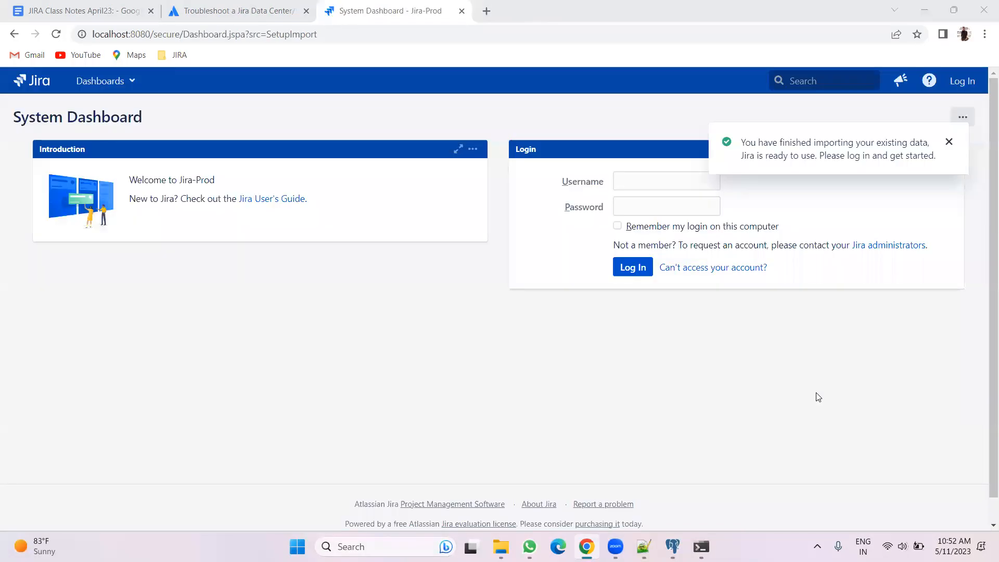
Dismiss the import notification, log in to Jira with the saved admin credentials, and close the browser's password alert
left_click(948, 142)
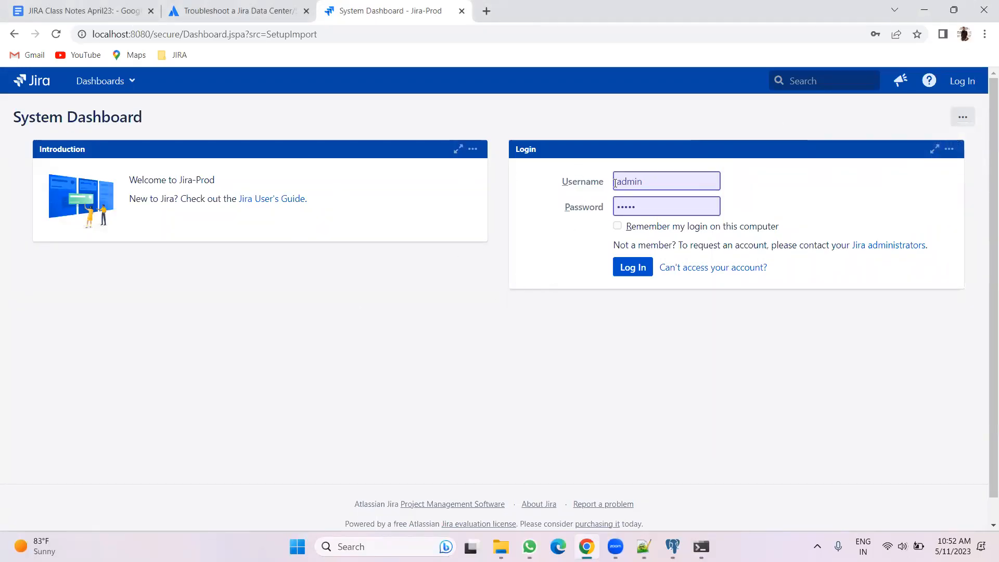
left_click(632, 267)
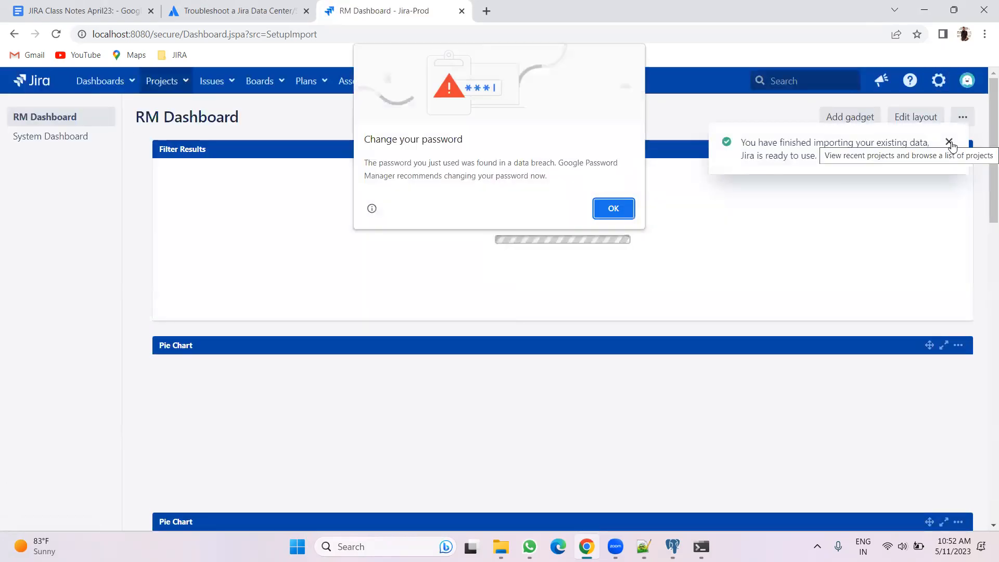
left_click(616, 208)
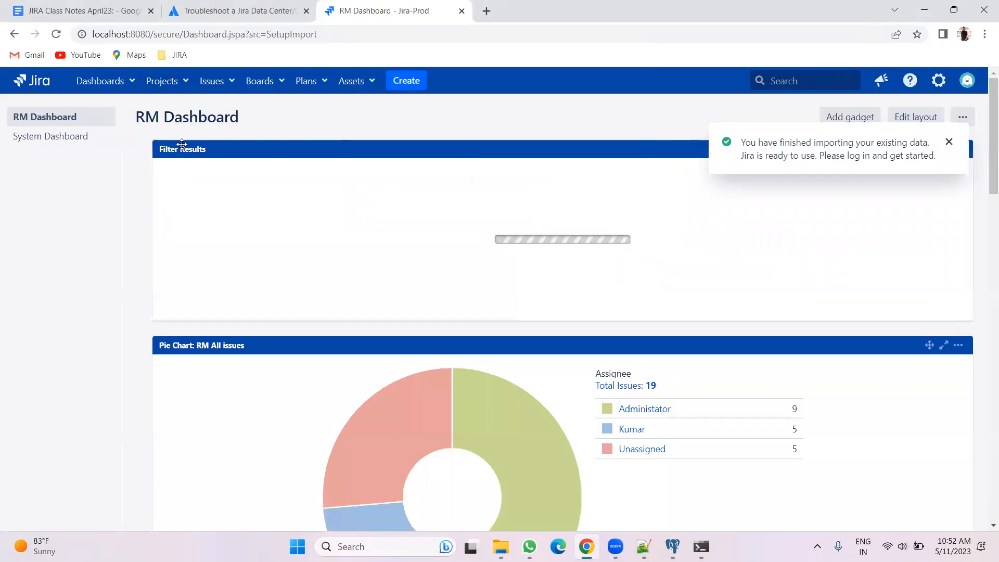
Open the System administration page in a new browser tab and switch to it
left_click(186, 82)
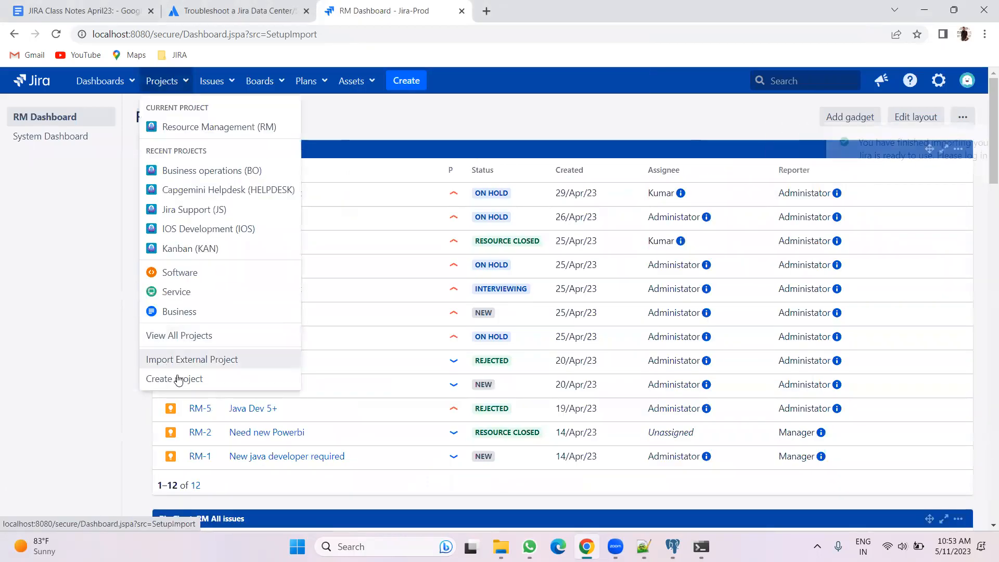
left_click(230, 82)
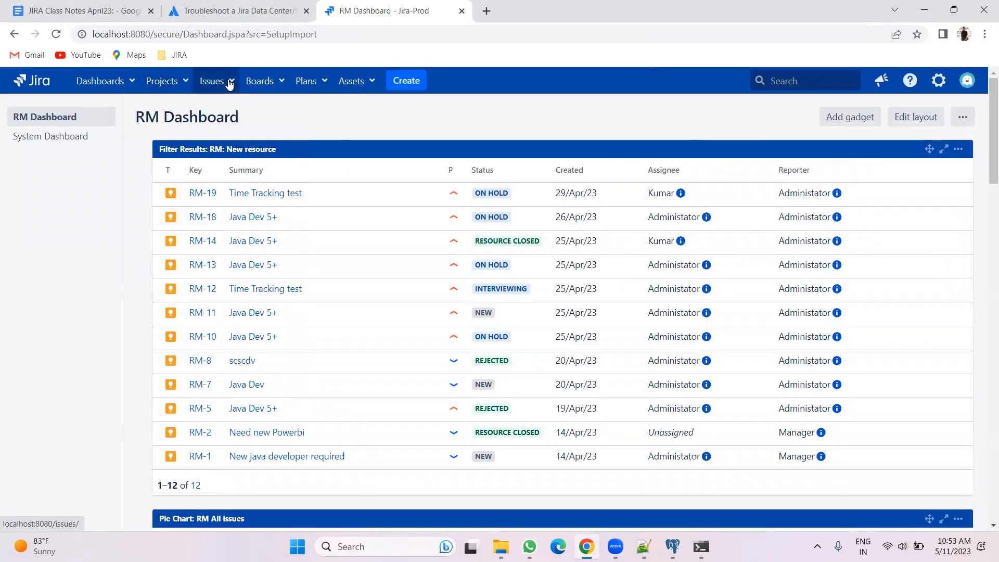
mouse_move(935, 90)
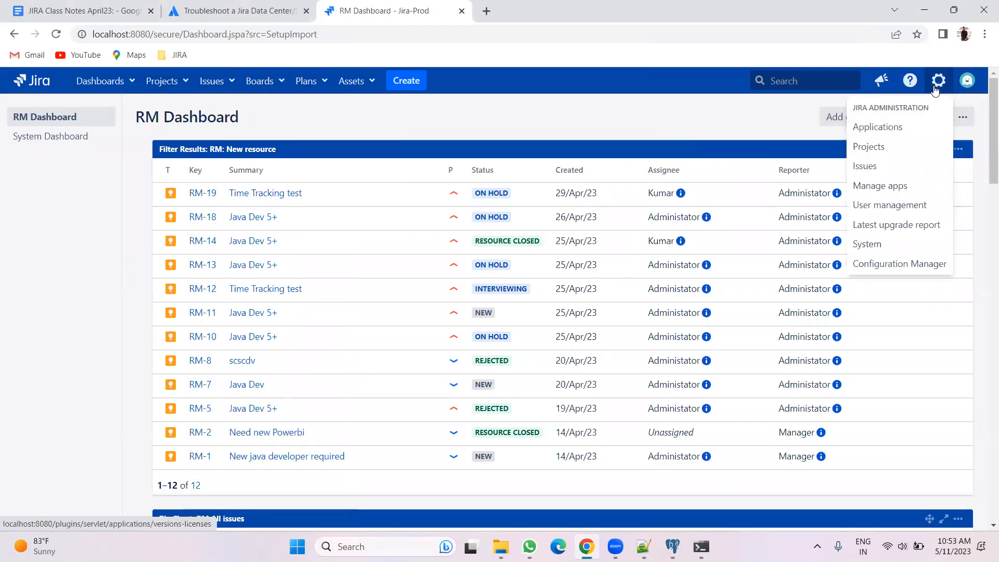
right_click(874, 244)
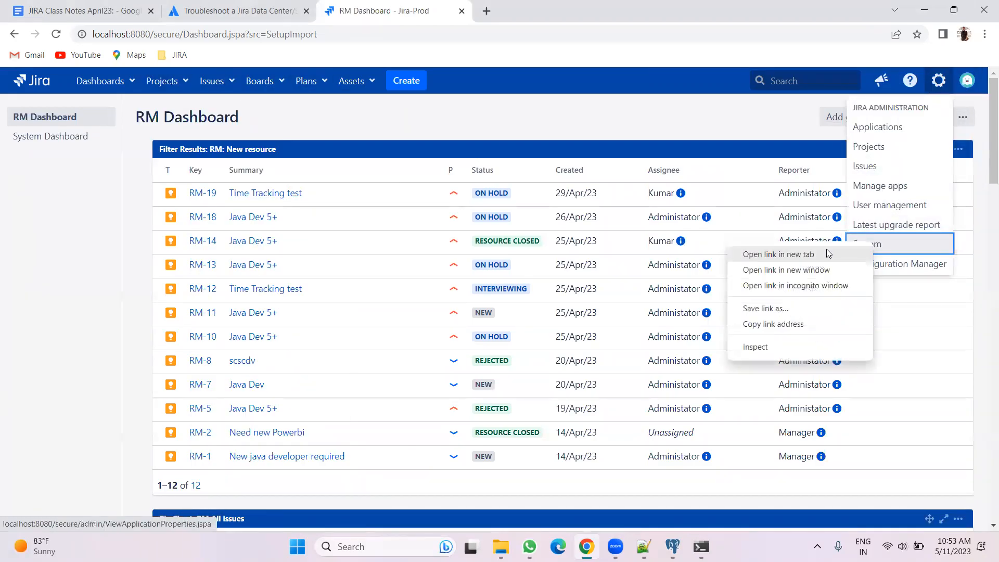
left_click(824, 253)
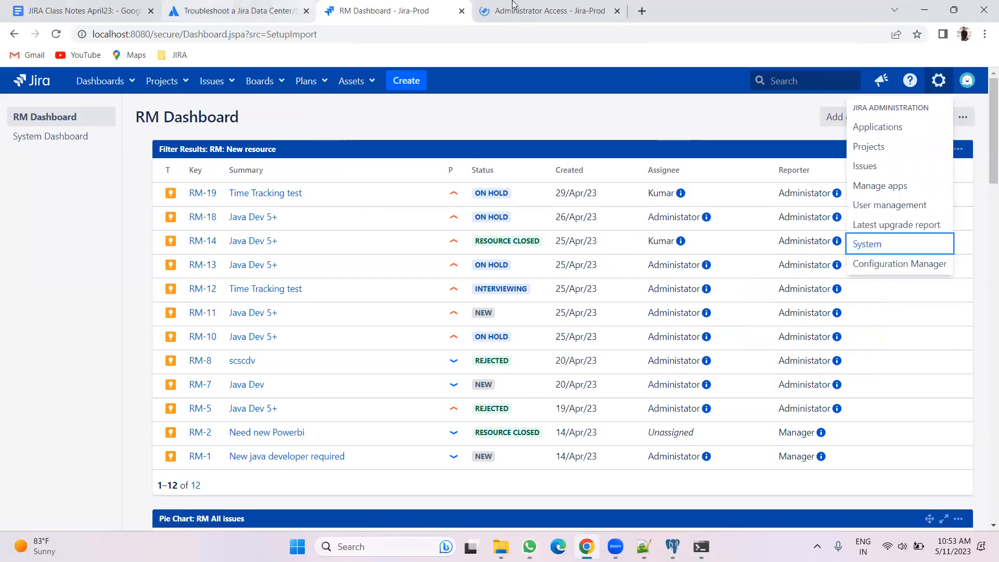
left_click(514, 6)
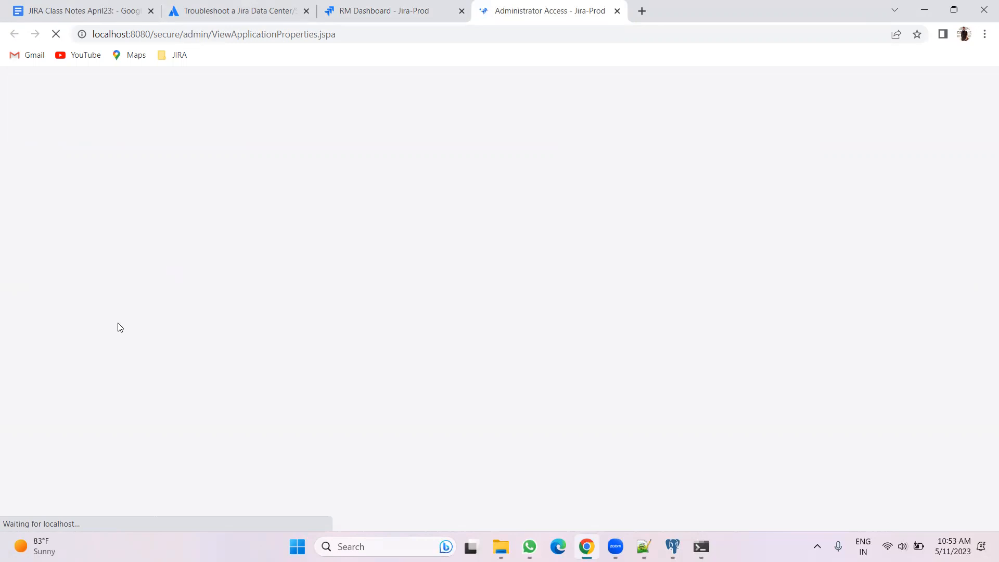
Confirm administrator access by filling in the saved admin password
left_click(433, 313)
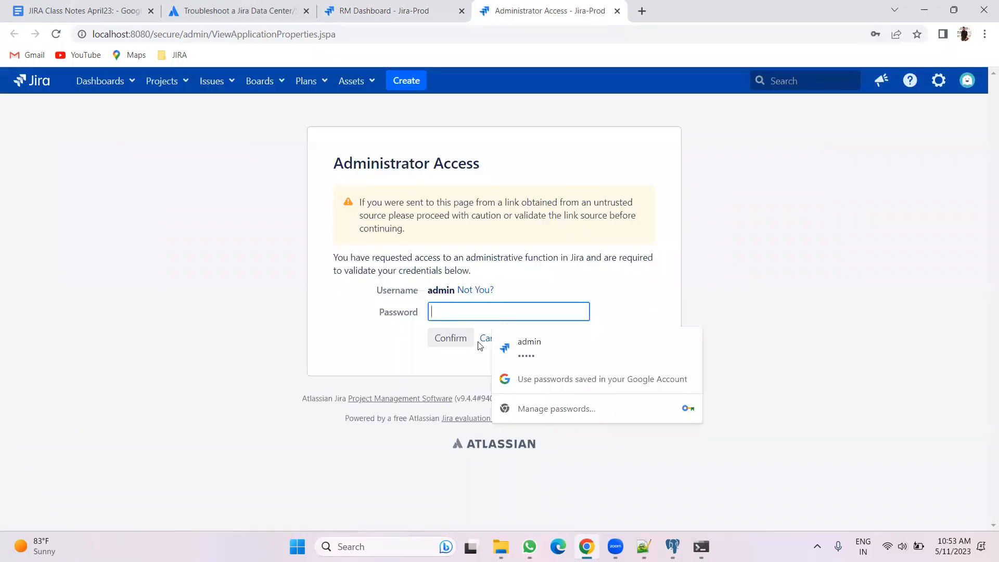
left_click(522, 351)
left_click(443, 339)
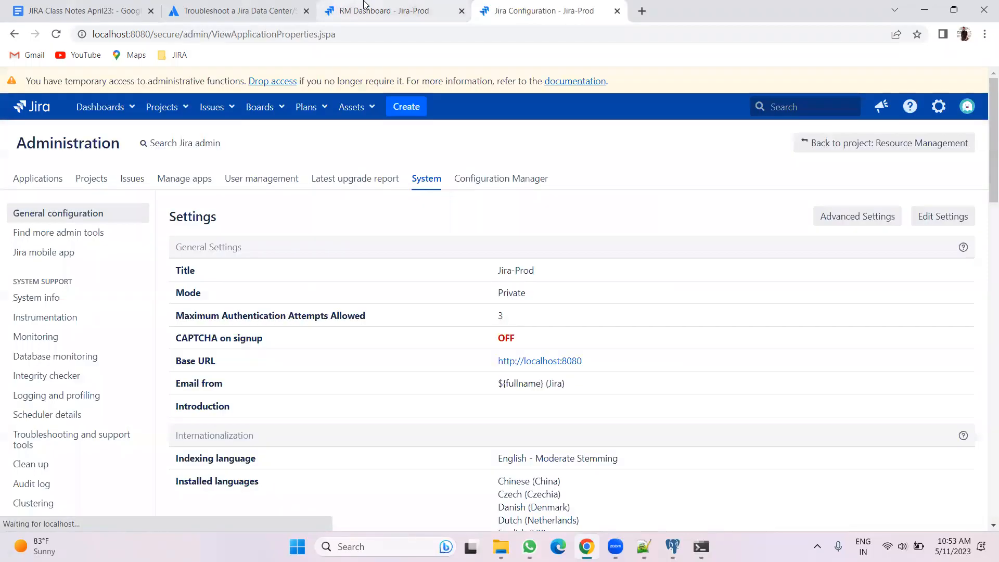
key("Return")
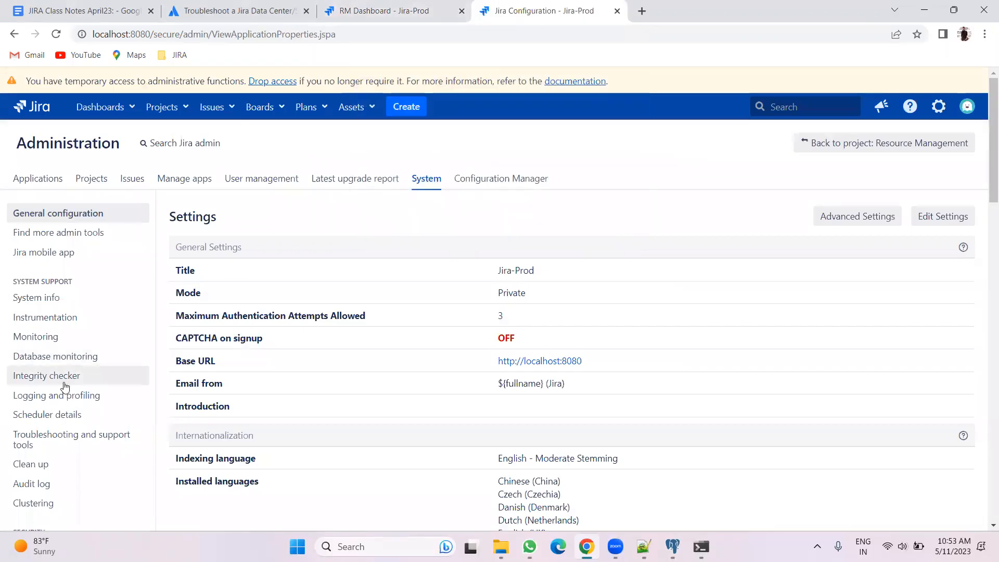
Run all integrity checks from the Integrity checker and return to it
left_click(58, 375)
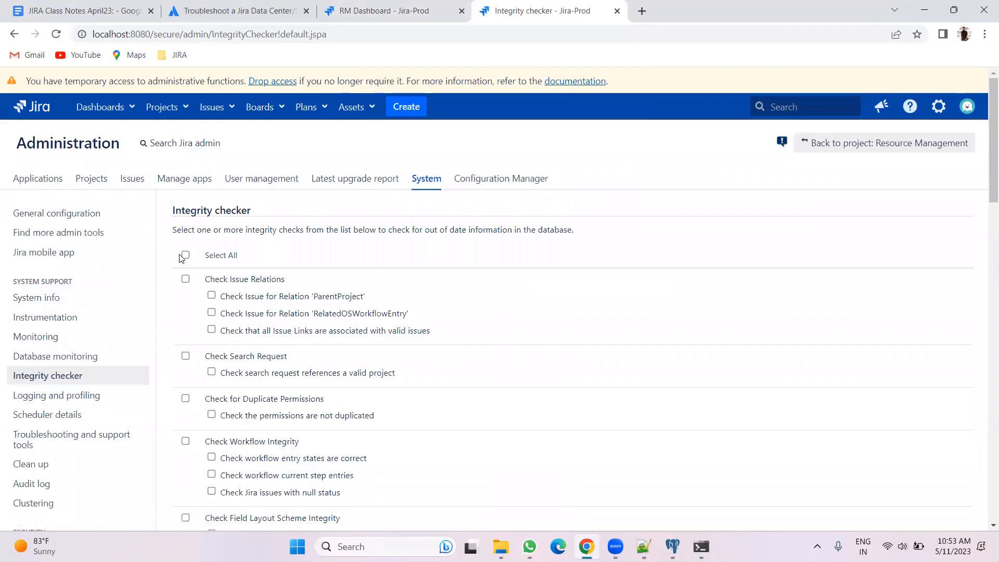
left_click(185, 255)
scroll(187, 257, "down", 5)
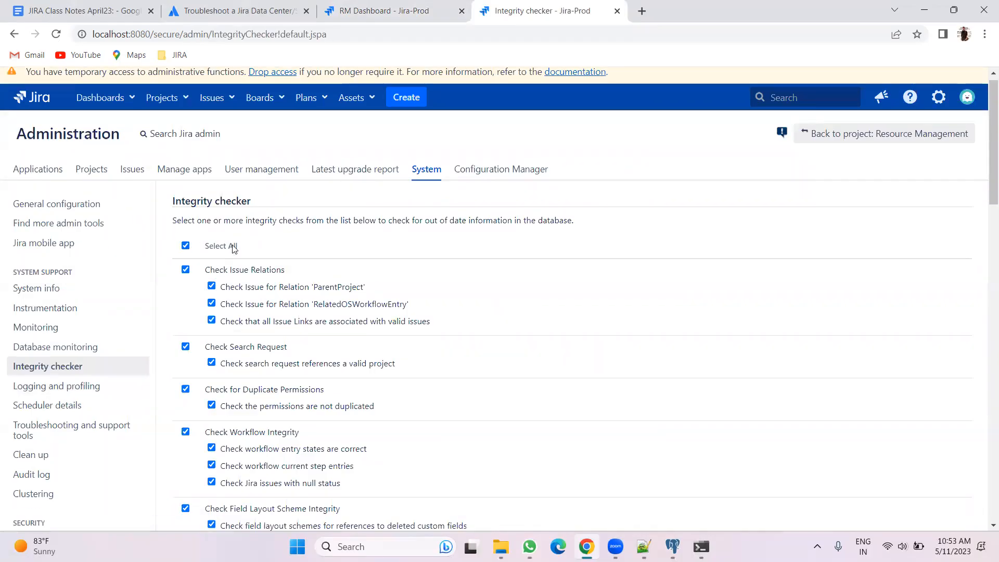
left_click(192, 374)
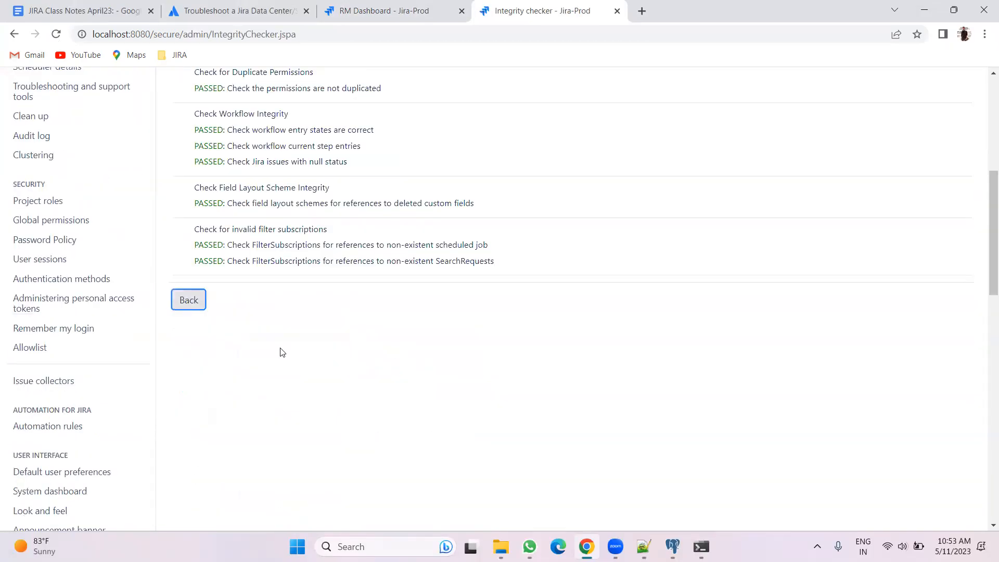
left_click(188, 307)
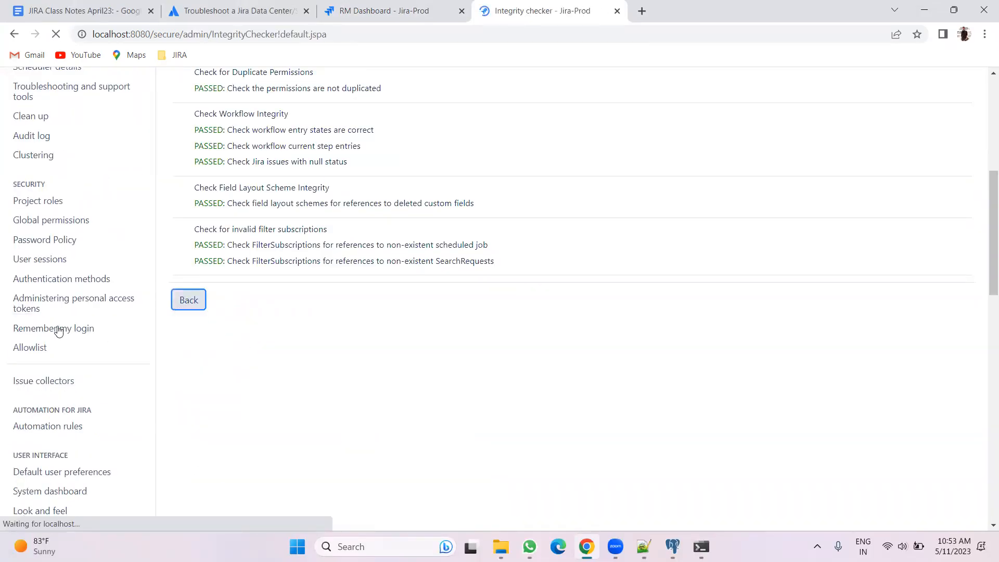
Open the Indexing admin page and close the class notes and troubleshooting tabs
scroll(63, 324, "down", 20)
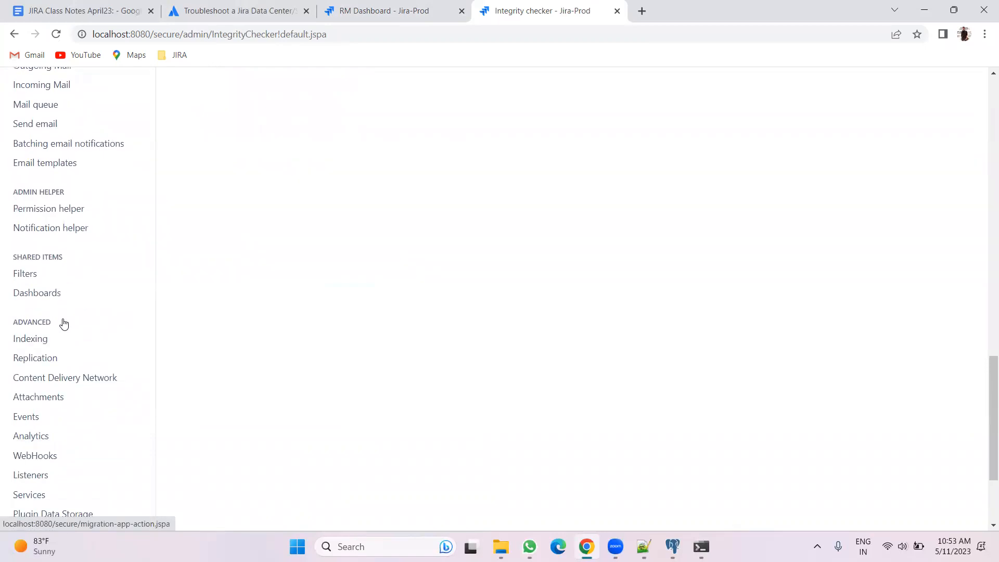
scroll(52, 347, "down", 3)
left_click(39, 190)
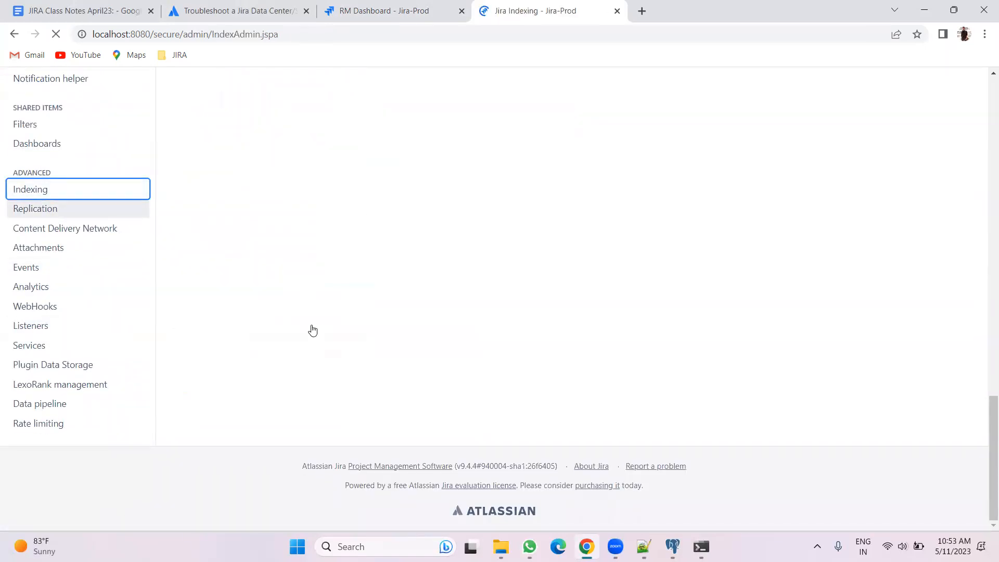
scroll(313, 331, "up", 13)
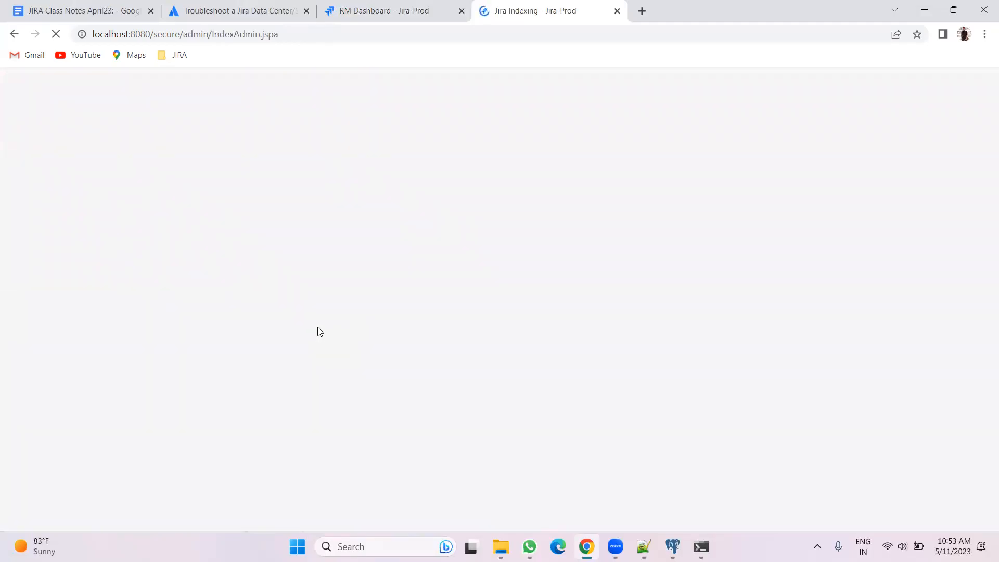
left_click(151, 11)
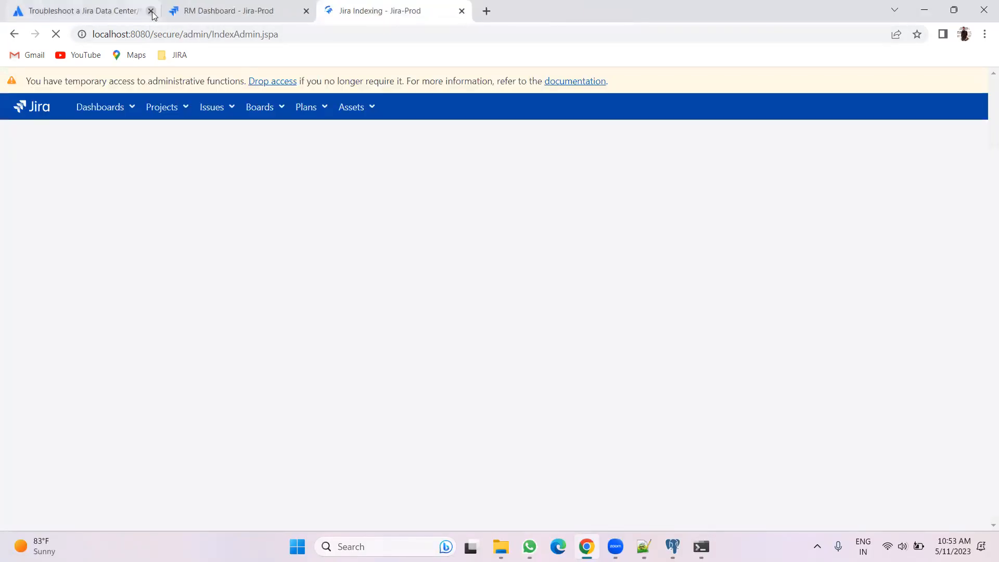
left_click(151, 11)
Run a full re-index of Jira and acknowledge its completion
left_click(289, 291)
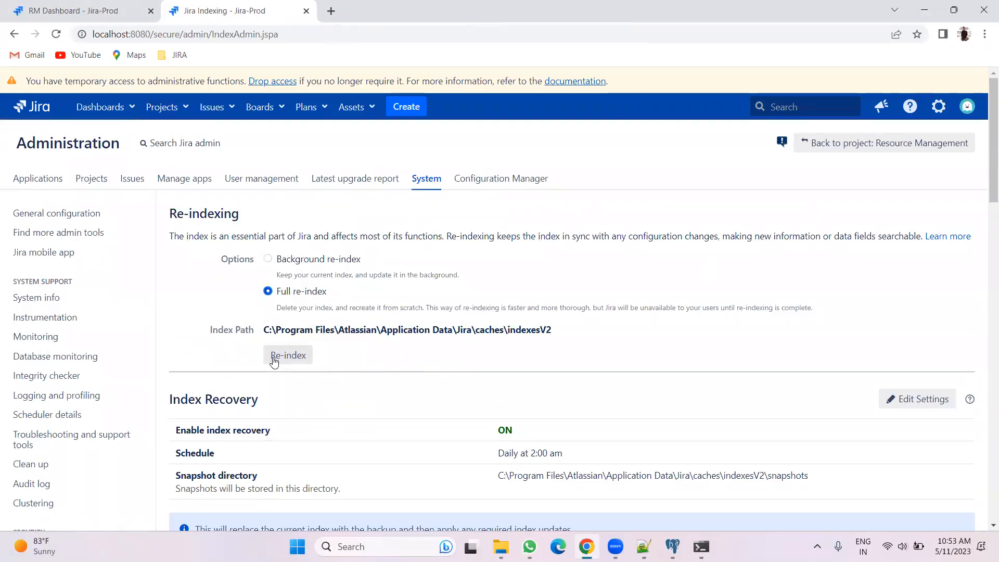
left_click(274, 359)
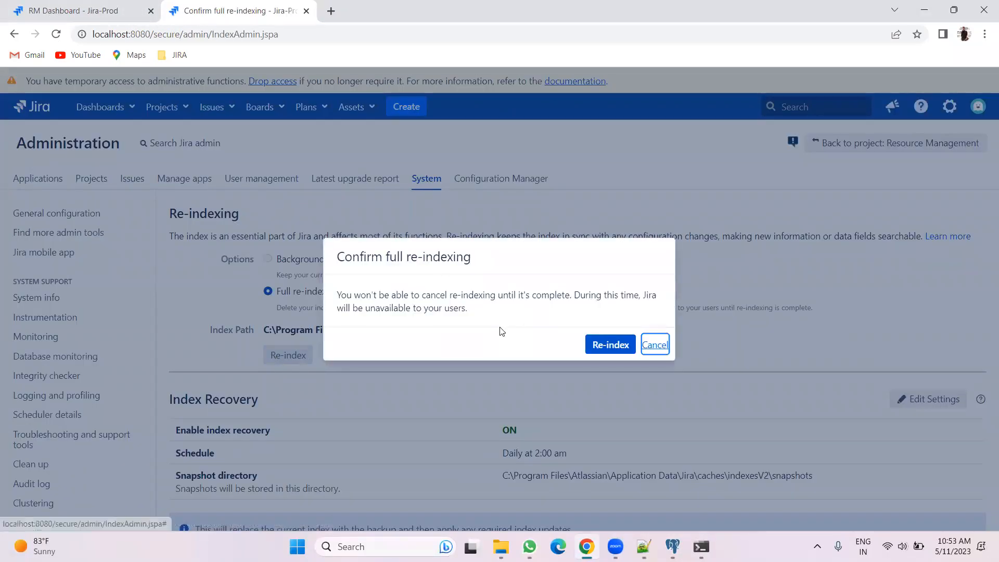
left_click(601, 345)
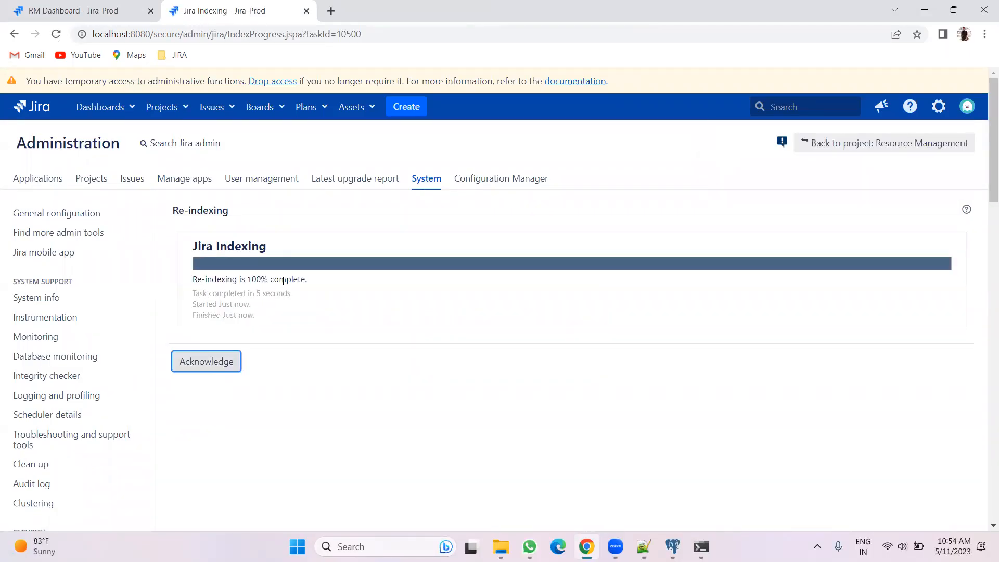
left_click(211, 361)
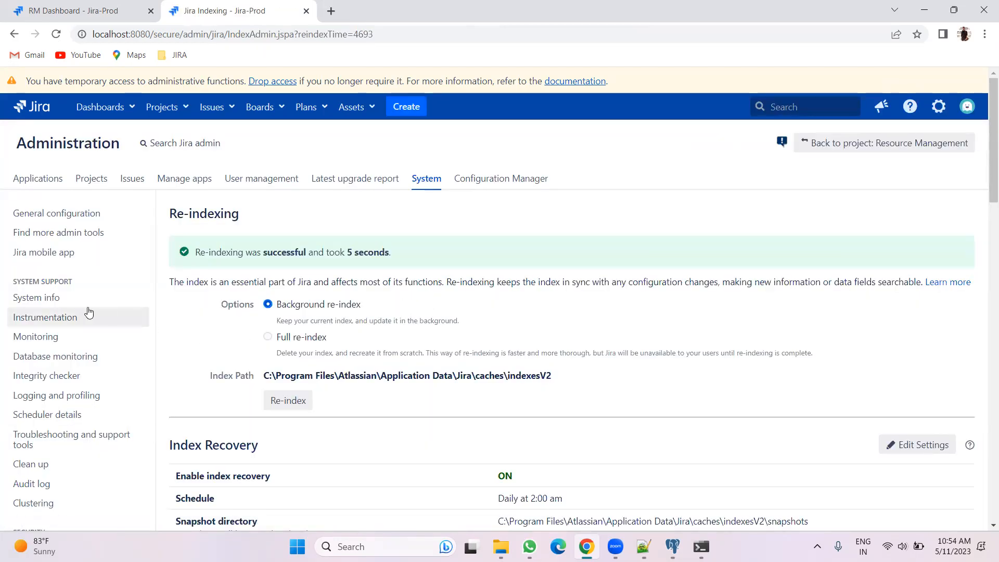
Open Database monitoring and examine the connection pool and reads/writes charts
left_click(40, 361)
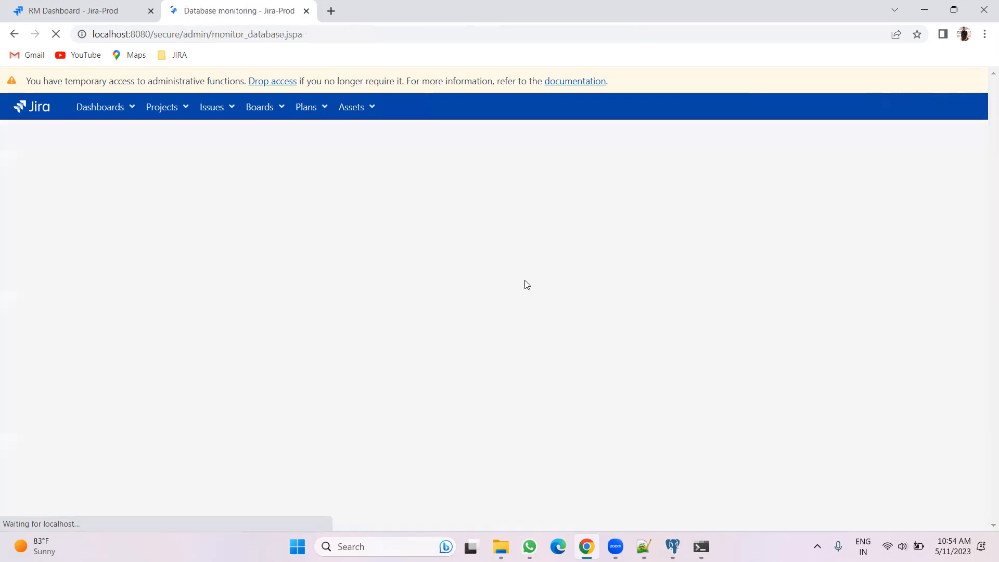
scroll(555, 268, "down", 9)
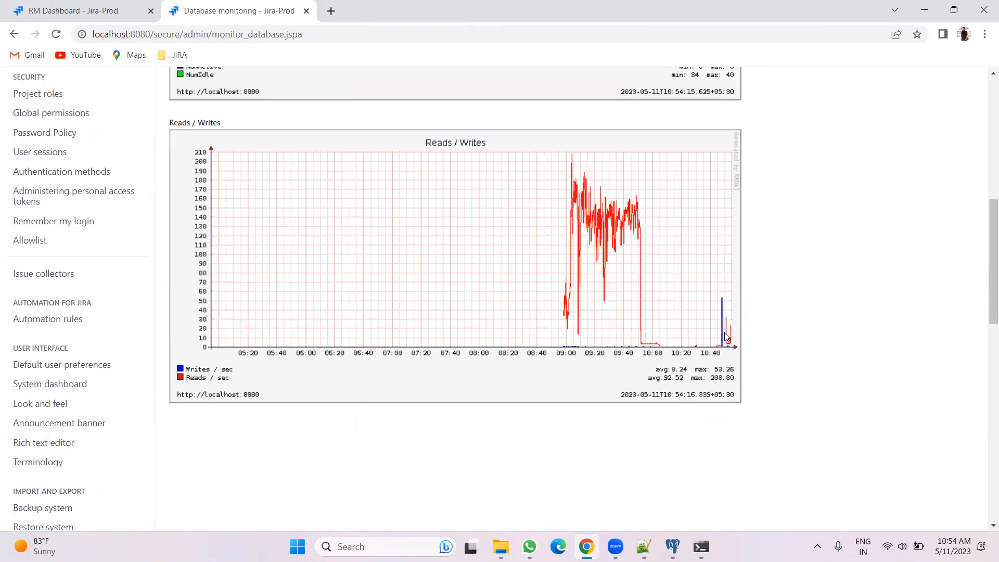
scroll(620, 336, "up", 1)
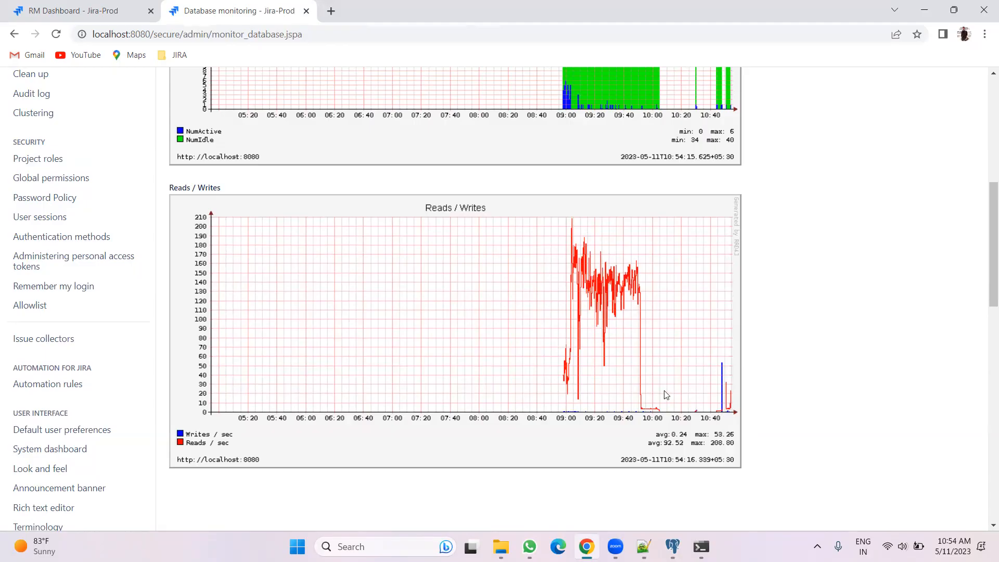
scroll(666, 394, "up", 5)
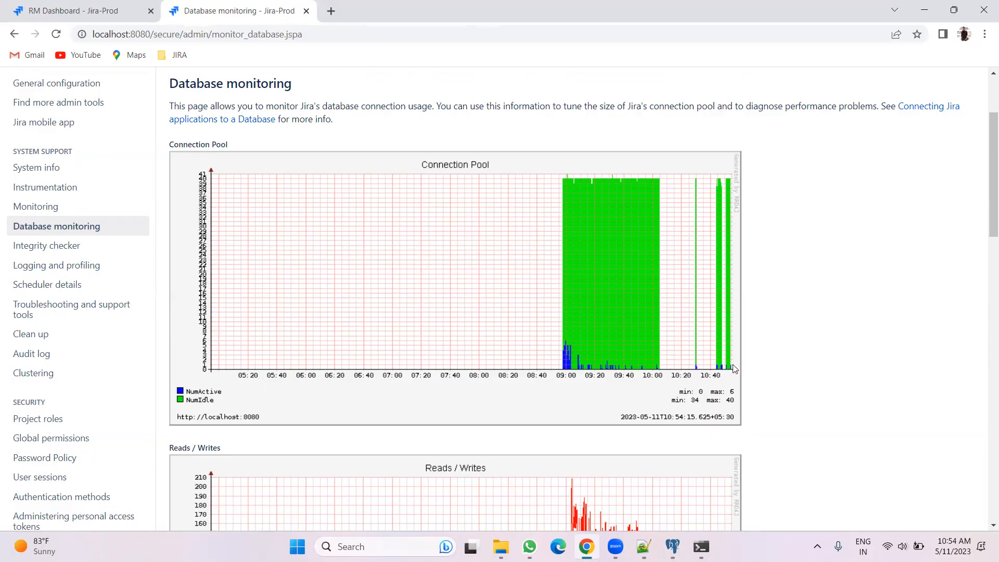
Open System info and review the database type, URL, version and JVM memory statistics
left_click(65, 175)
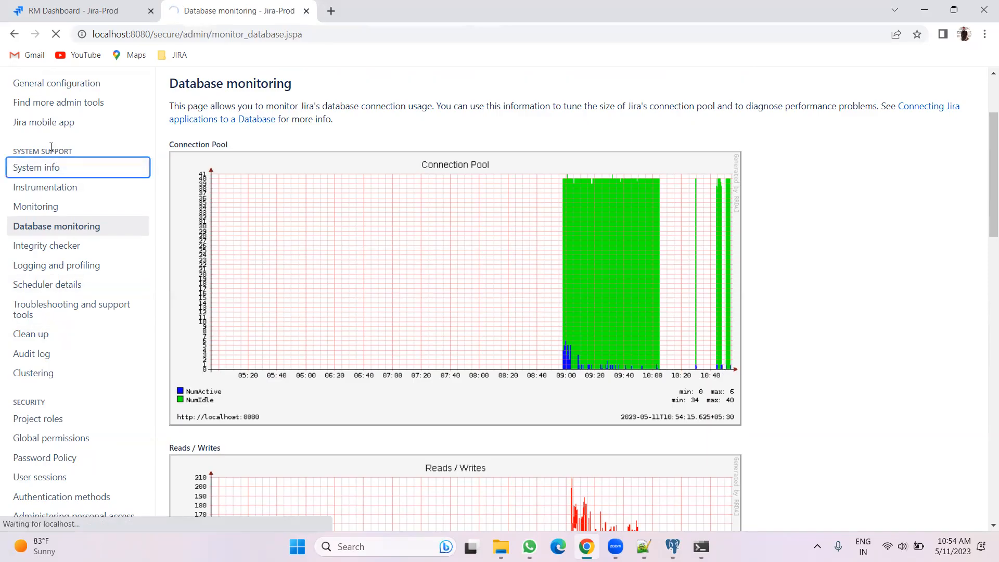
scroll(558, 263, "down", 6)
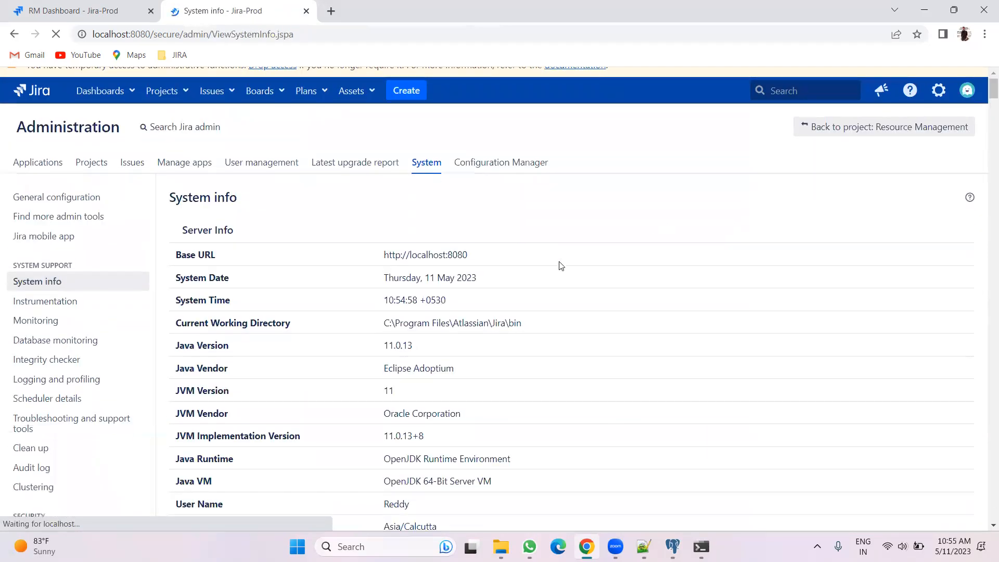
scroll(561, 265, "down", 3)
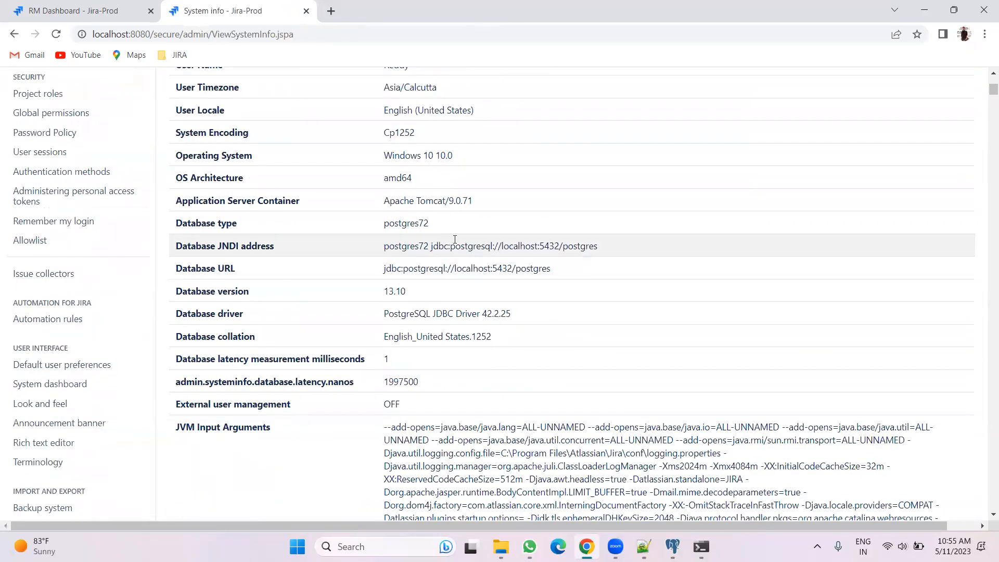
left_click_drag(427, 222, 156, 241)
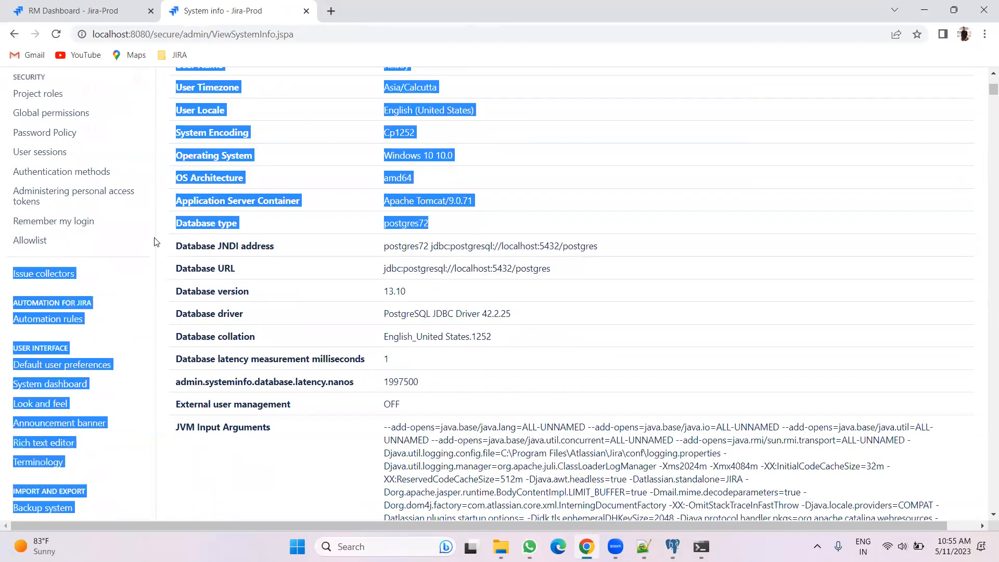
left_click(538, 203)
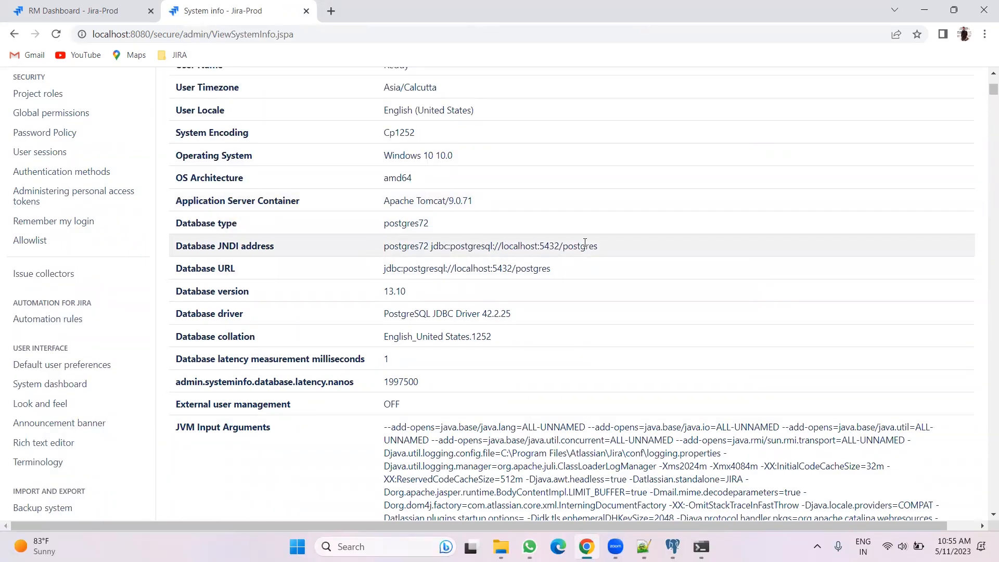
scroll(508, 267, "up", 3)
scroll(488, 272, "down", 4)
scroll(444, 266, "down", 5)
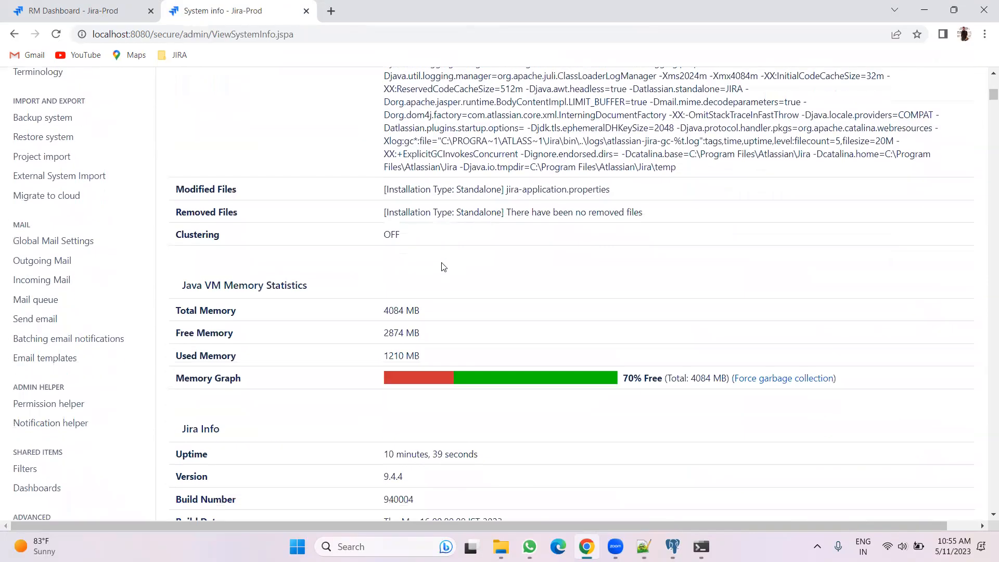
scroll(442, 266, "down", 1)
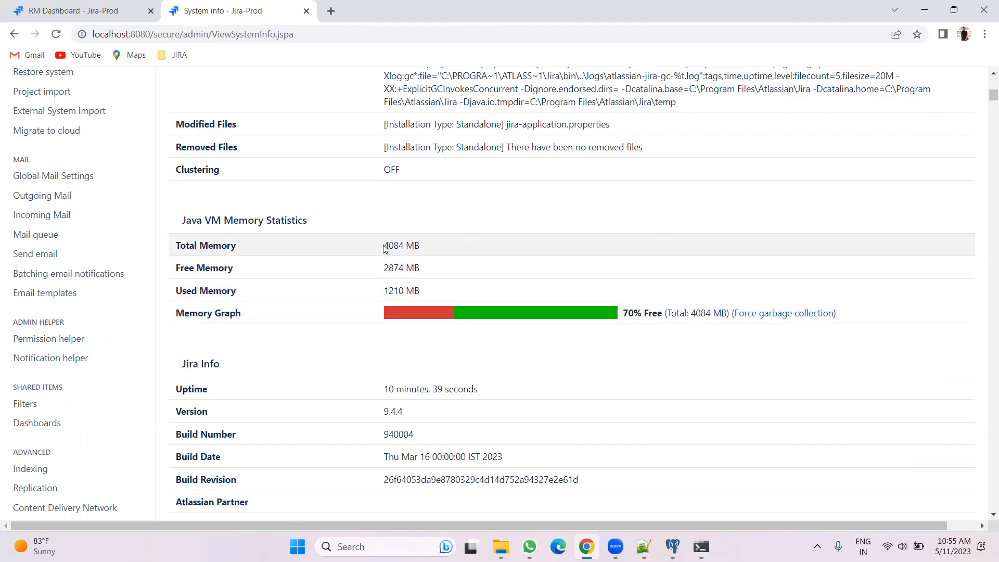
left_click(425, 213)
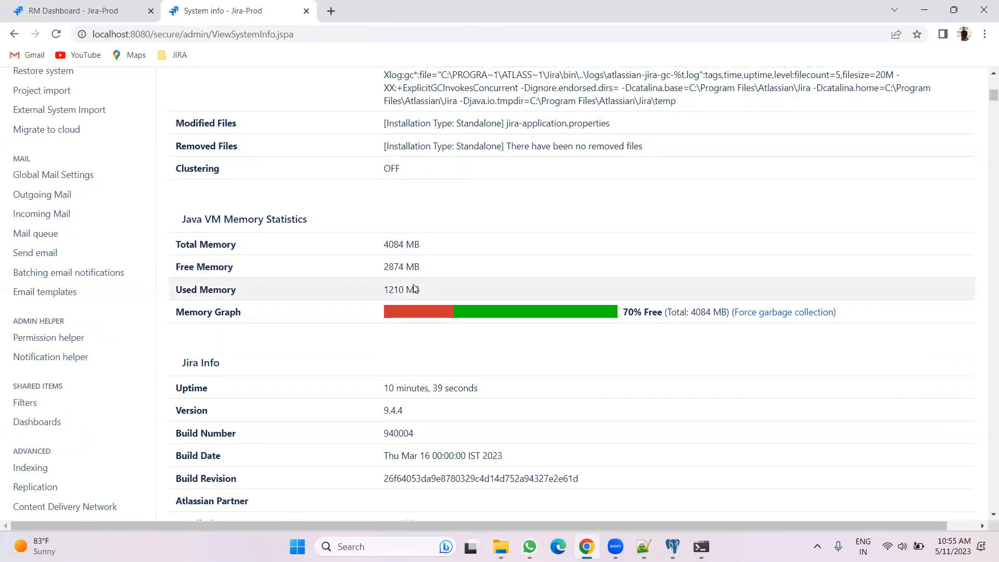
scroll(417, 289, "down", 4)
scroll(419, 320, "up", 15)
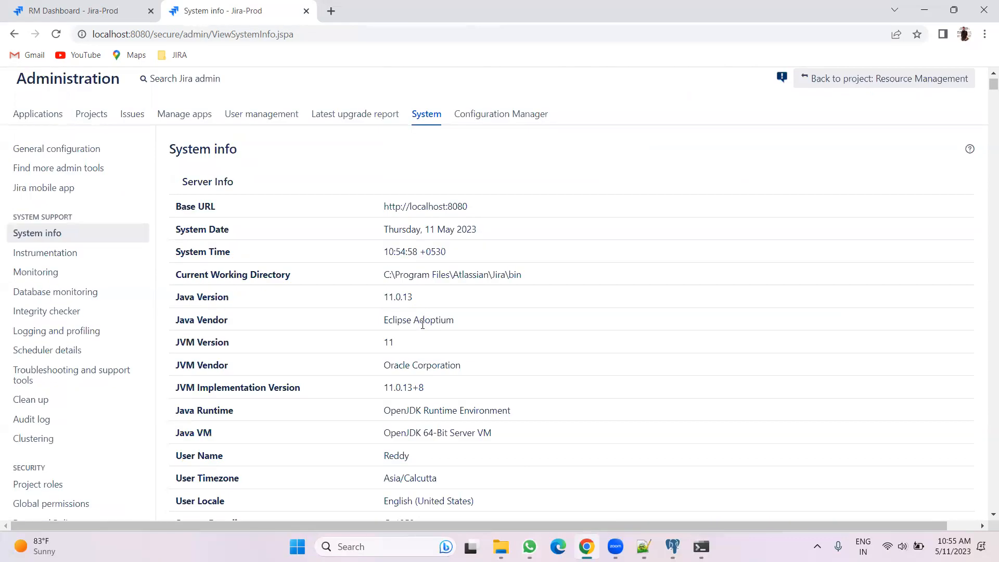
scroll(422, 323, "up", 2)
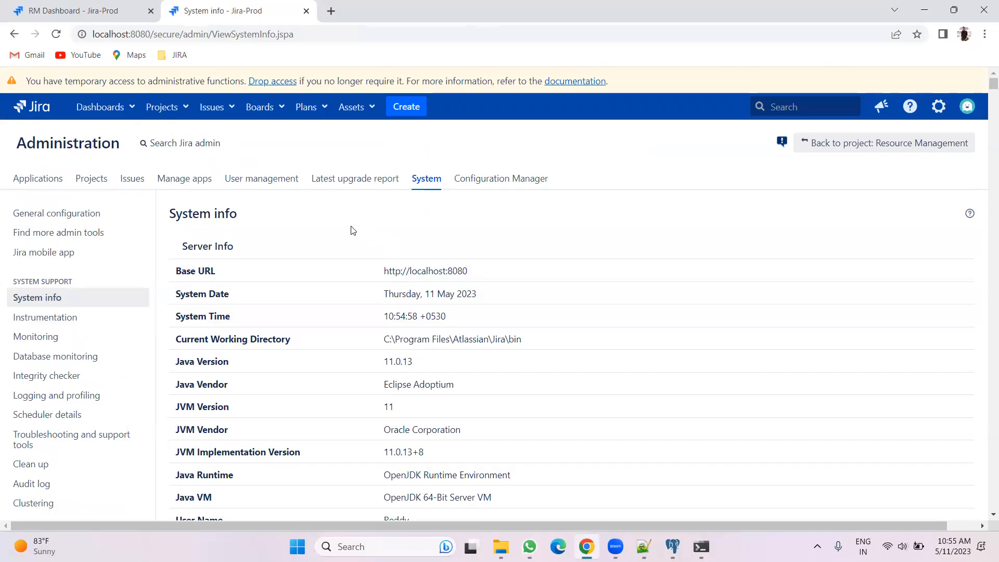
Revisit the dashboard tab, return to System info, and examine the database type, JNDI address, URL, version and driver entries
left_click(78, 11)
left_click(171, 82)
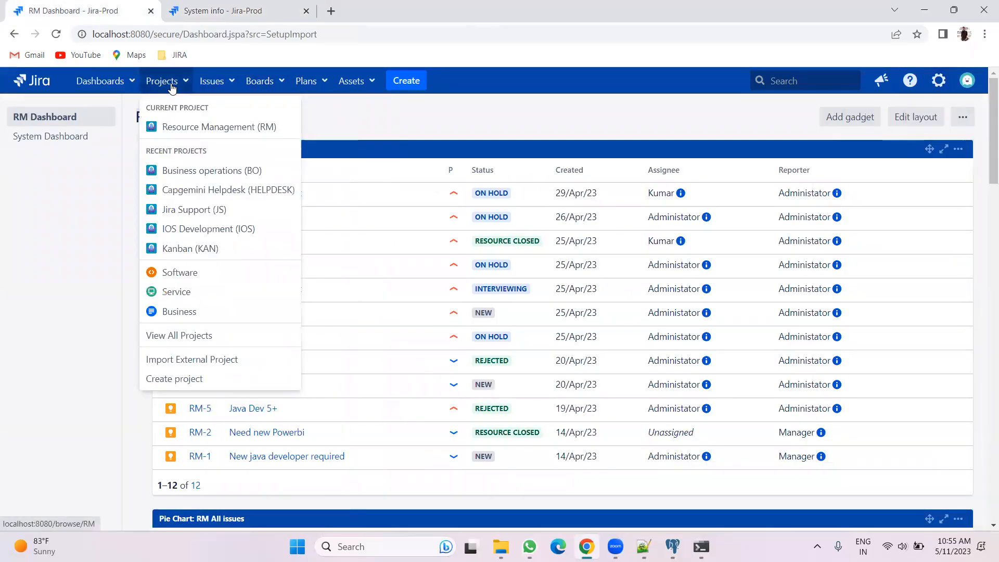
left_click(222, 11)
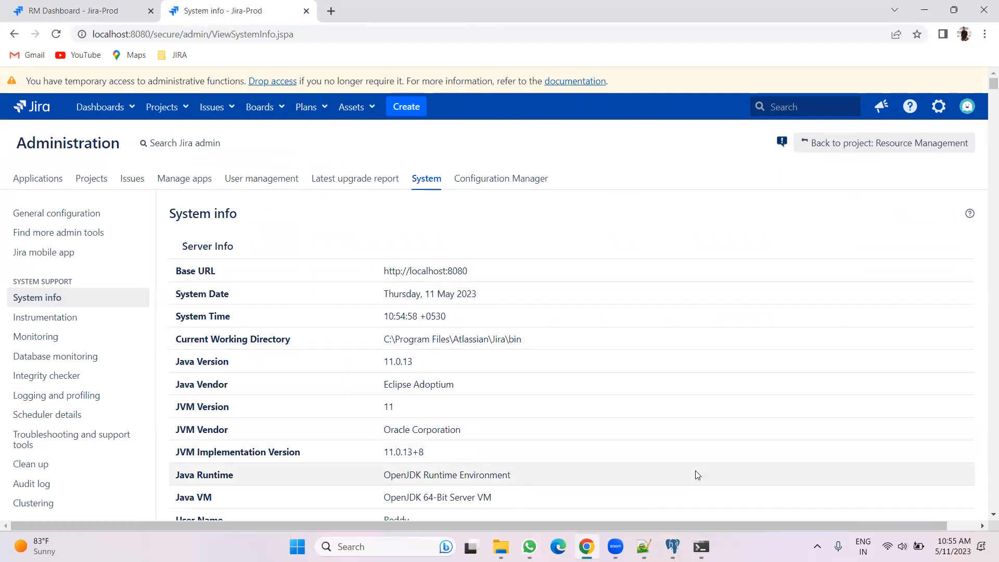
mouse_move(615, 546)
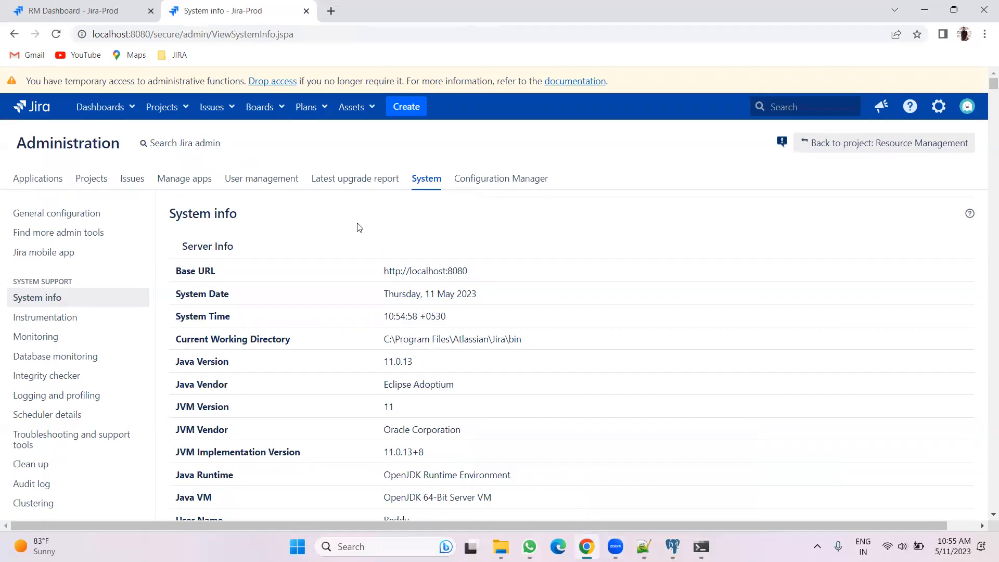
scroll(664, 475, "down", 5)
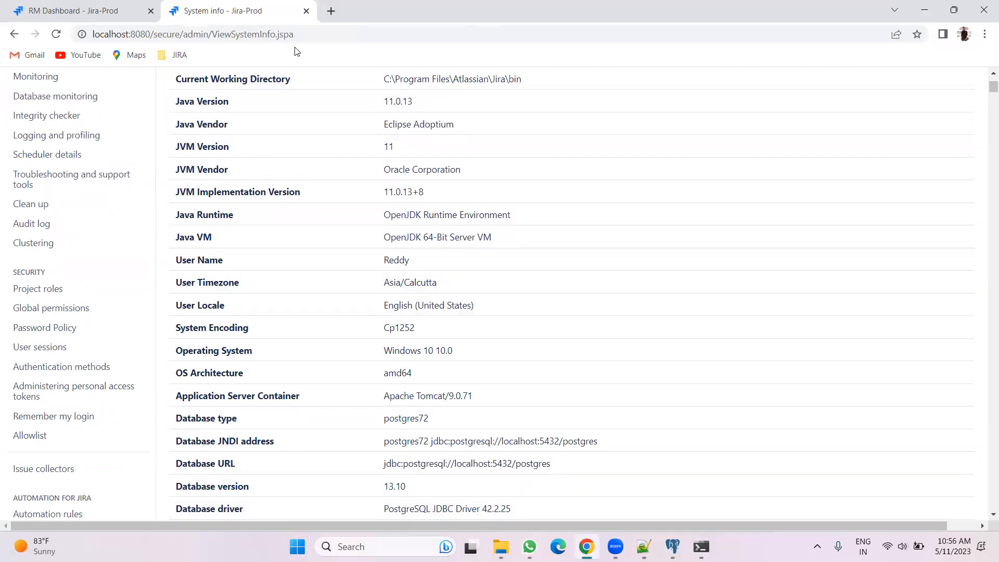
Switch to File Explorer and browse the Jira home folder under Application Data and its plugins folder, then close the explorer
left_click(332, 11)
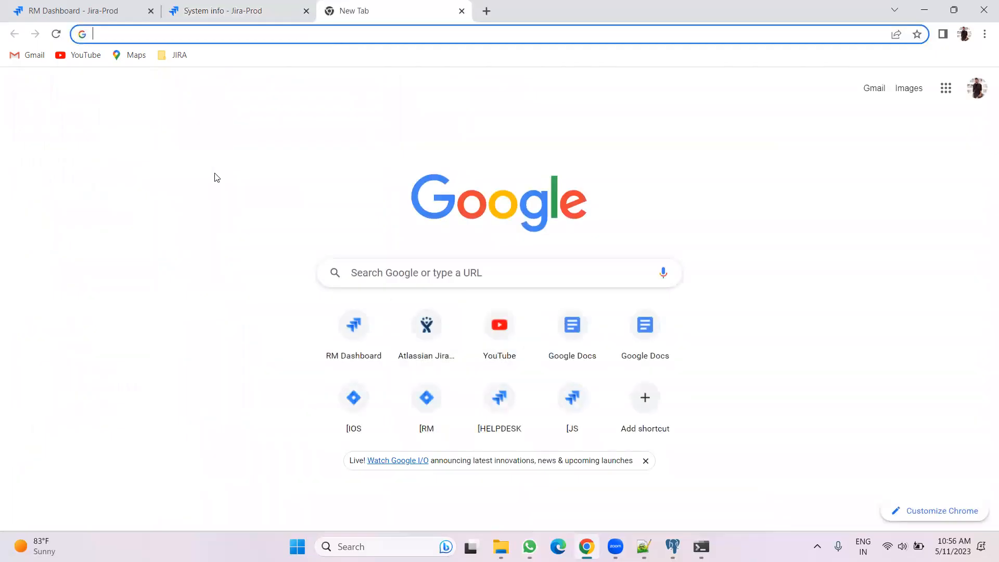
key("alt+Tab")
left_click(352, 76)
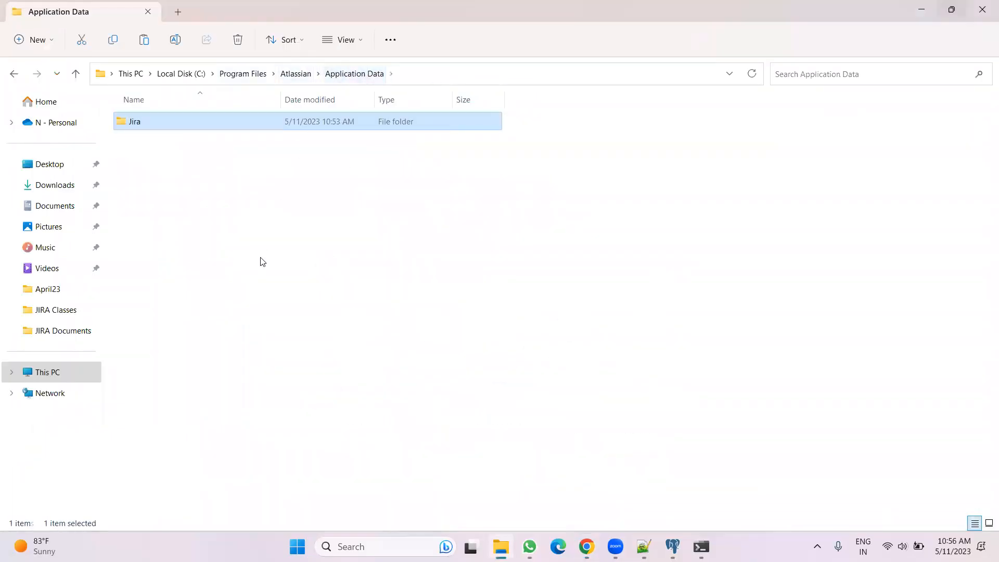
double_click(181, 123)
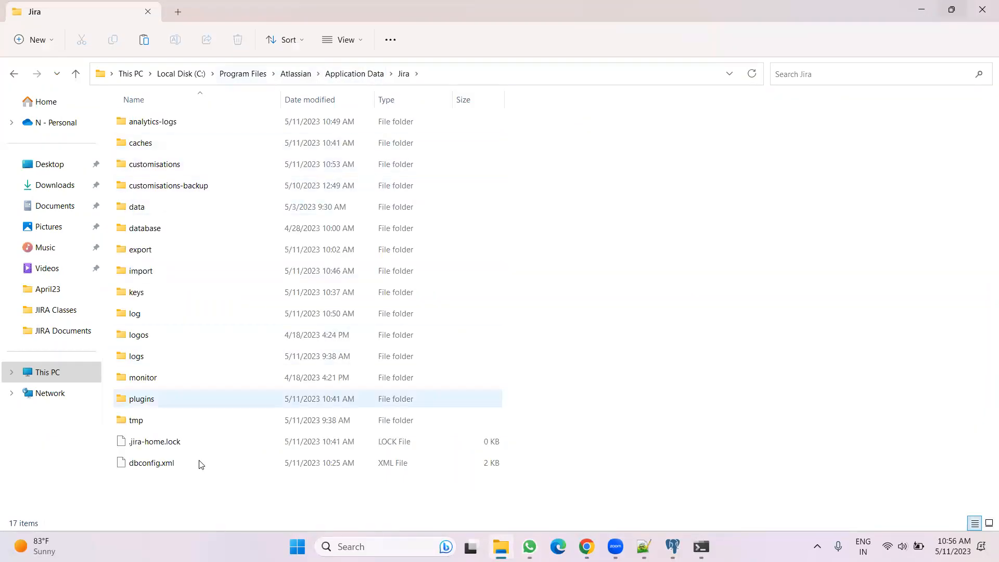
left_click(247, 447)
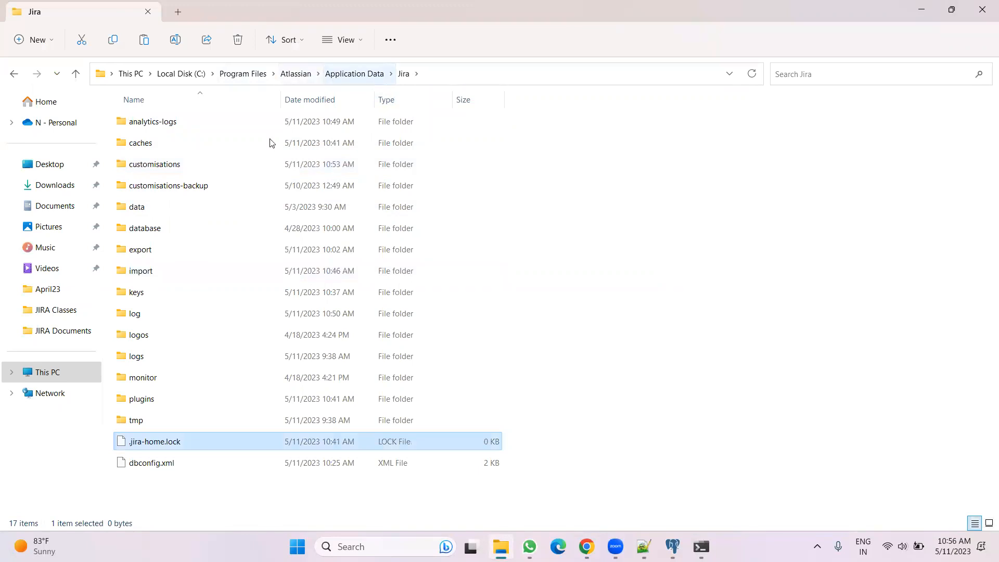
double_click(143, 399)
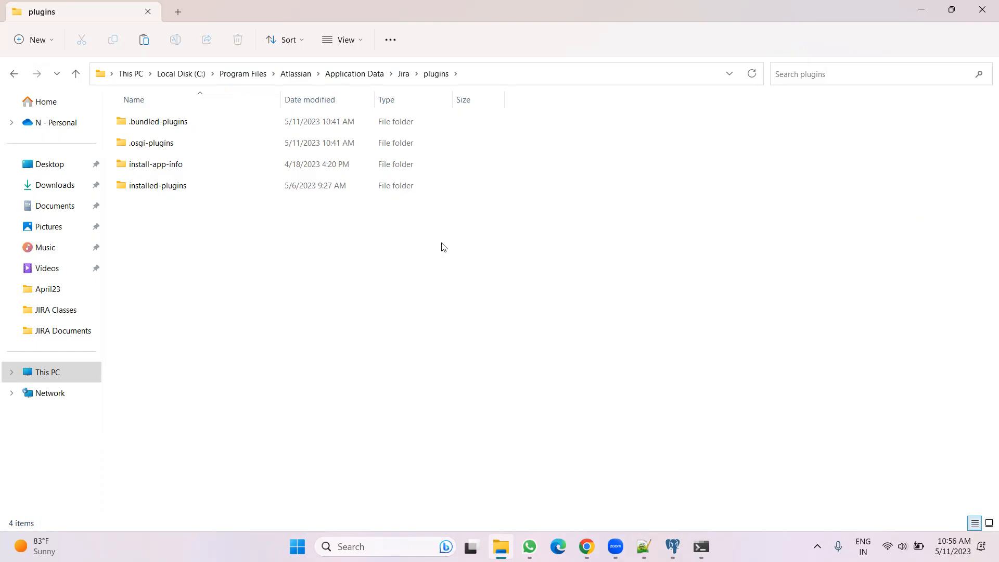
left_click(983, 5)
left_click(459, 16)
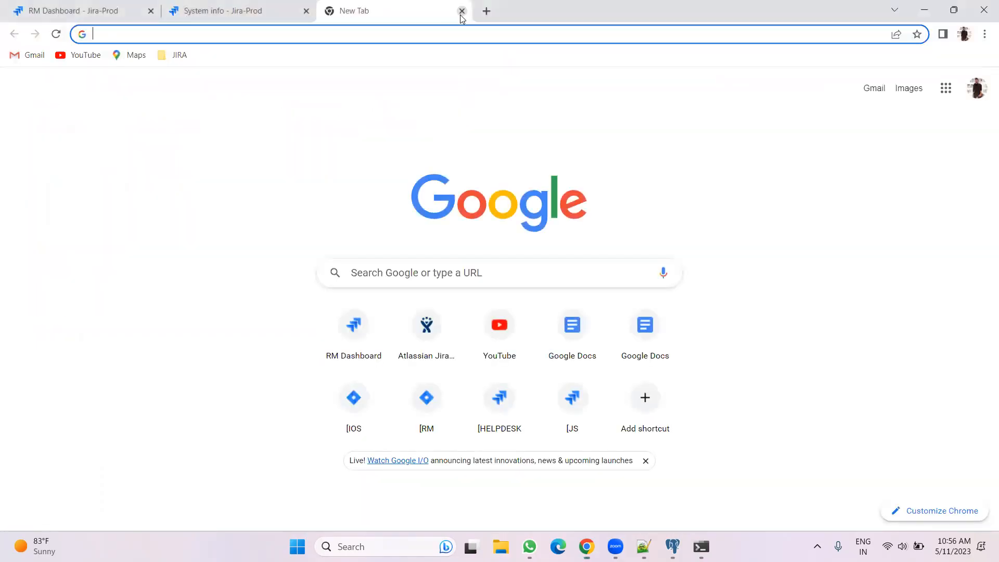
left_click(461, 12)
scroll(416, 322, "up", 5)
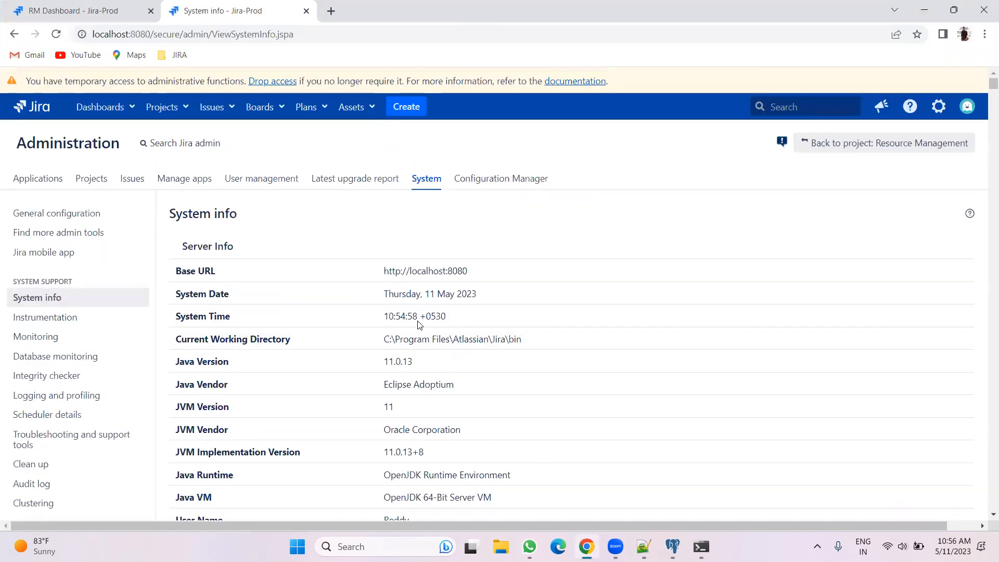